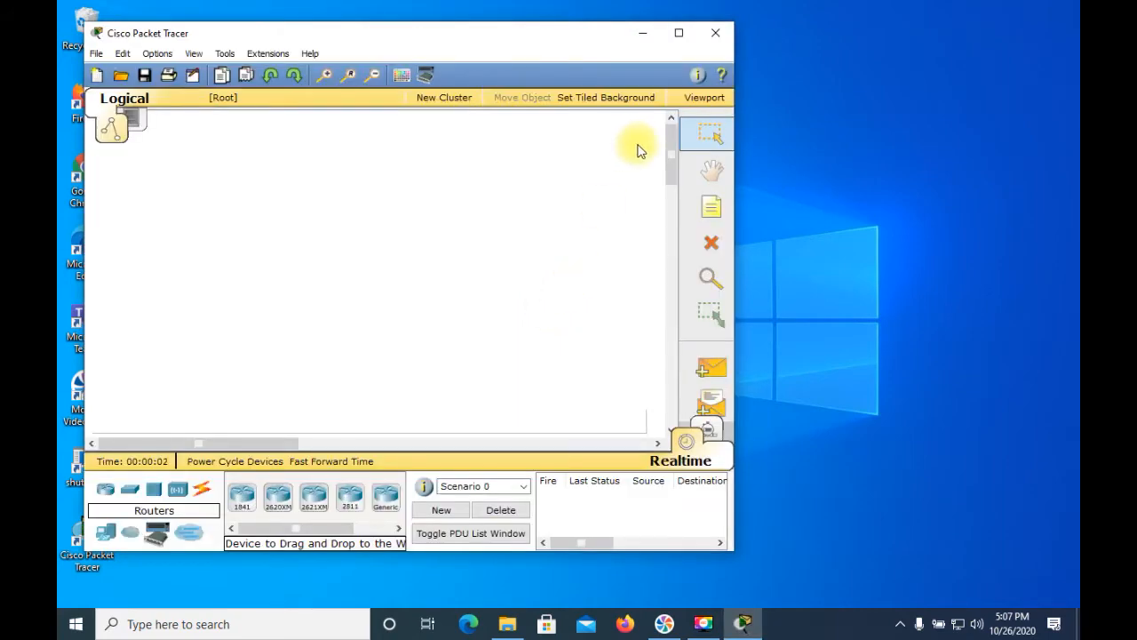
# Step: Maximize the window and place a 2621XM router near the top centre of the workspace
pyautogui.click(679, 32)
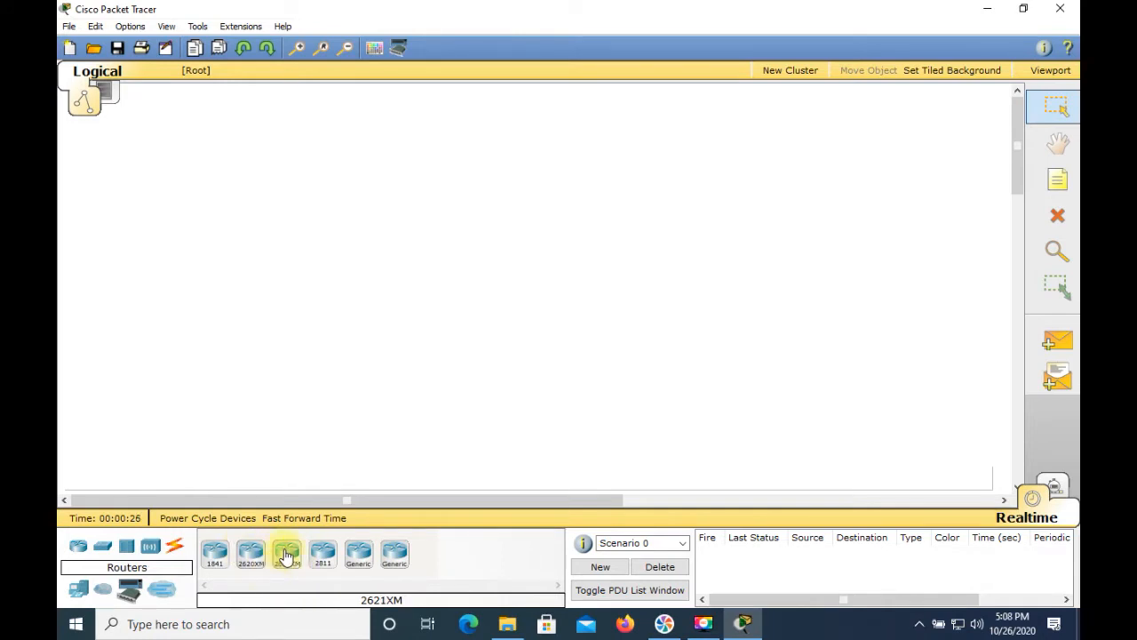
pyautogui.moveTo(285, 555); pyautogui.dragTo(439, 330)
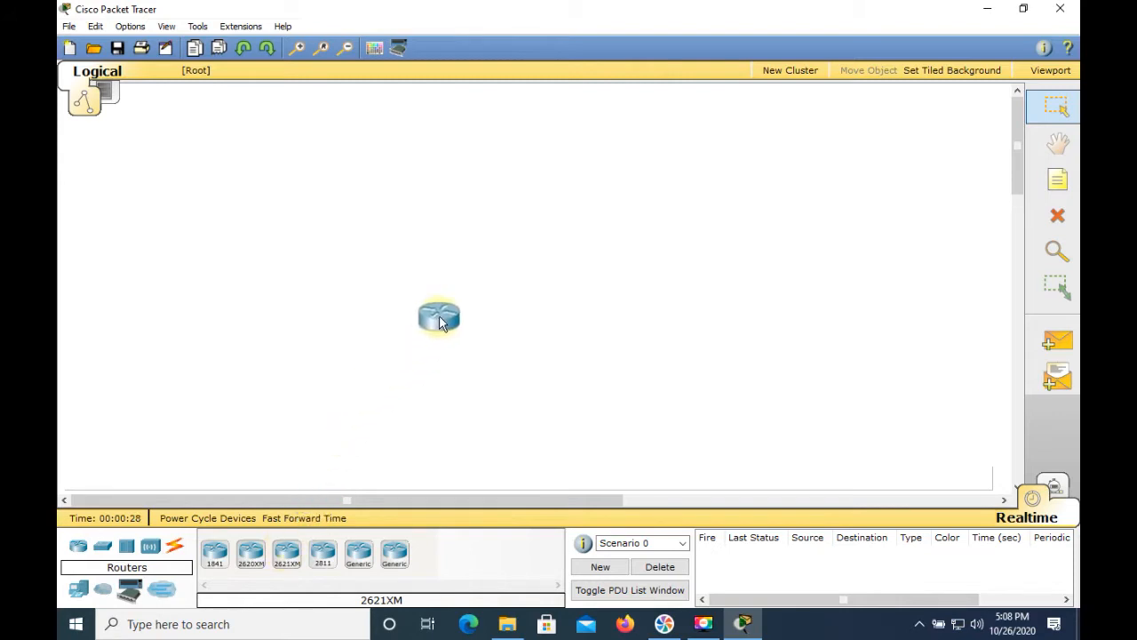
pyautogui.moveTo(529, 167); pyautogui.dragTo(526, 168)
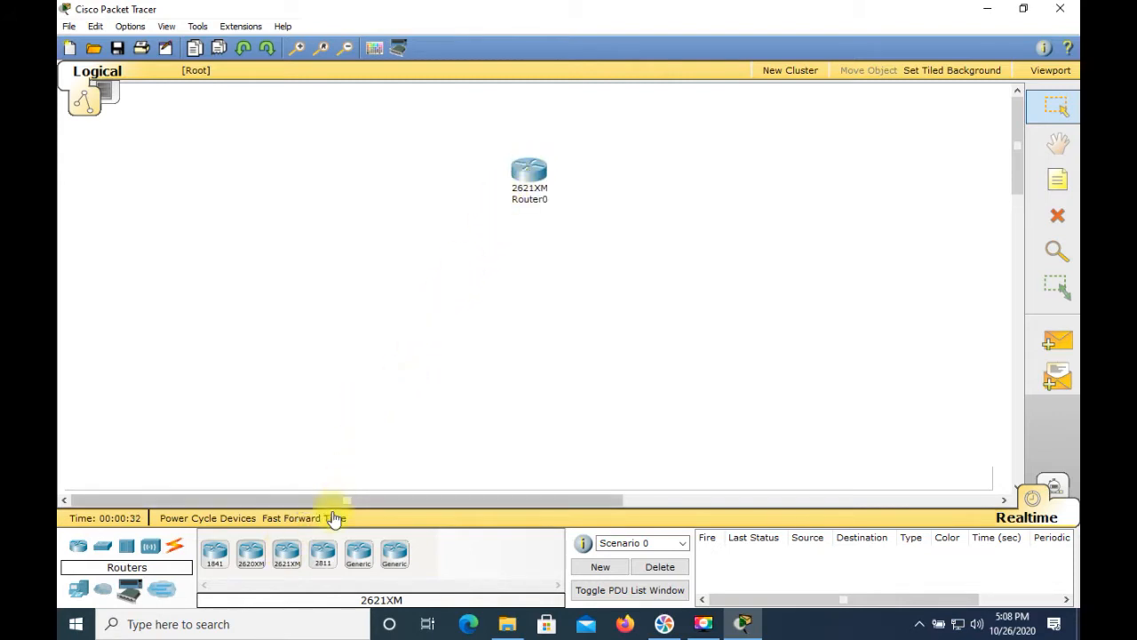
# Step: Add two more 2621XM routers, one at the lower right and one at the lower left of the workspace
pyautogui.moveTo(289, 557); pyautogui.dragTo(322, 527)
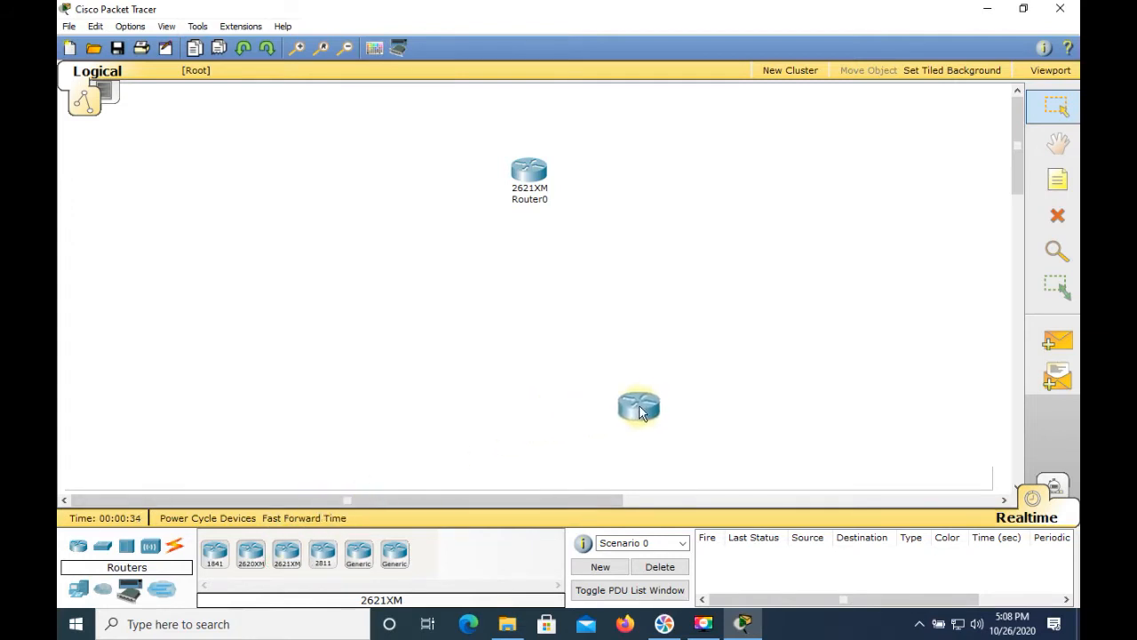
pyautogui.moveTo(673, 384); pyautogui.dragTo(703, 380)
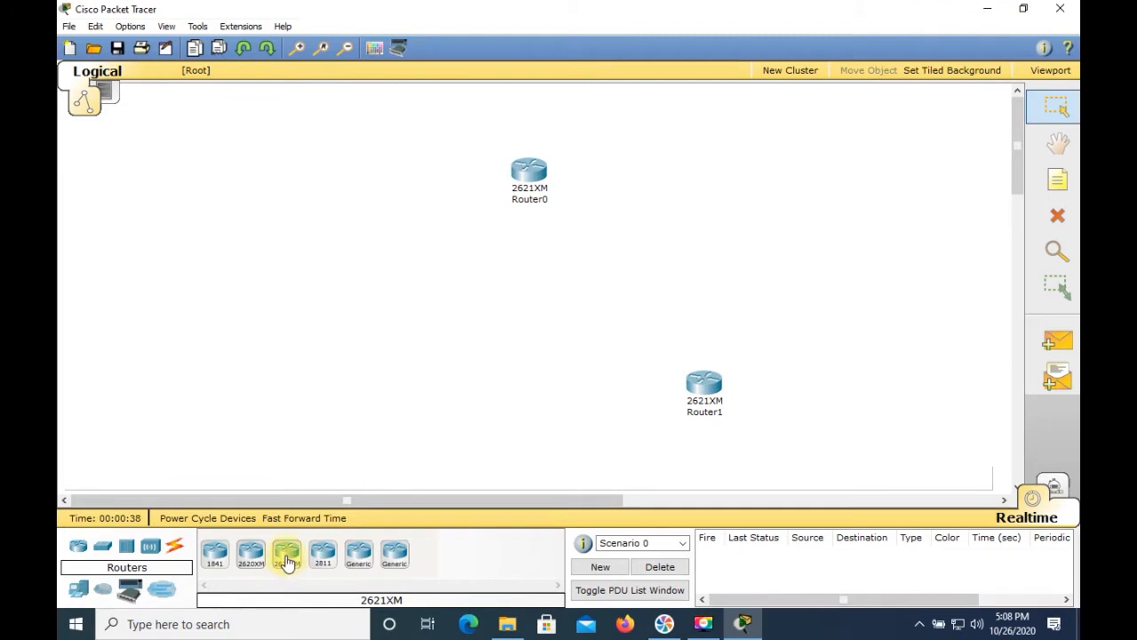
pyautogui.moveTo(286, 561); pyautogui.dragTo(326, 388)
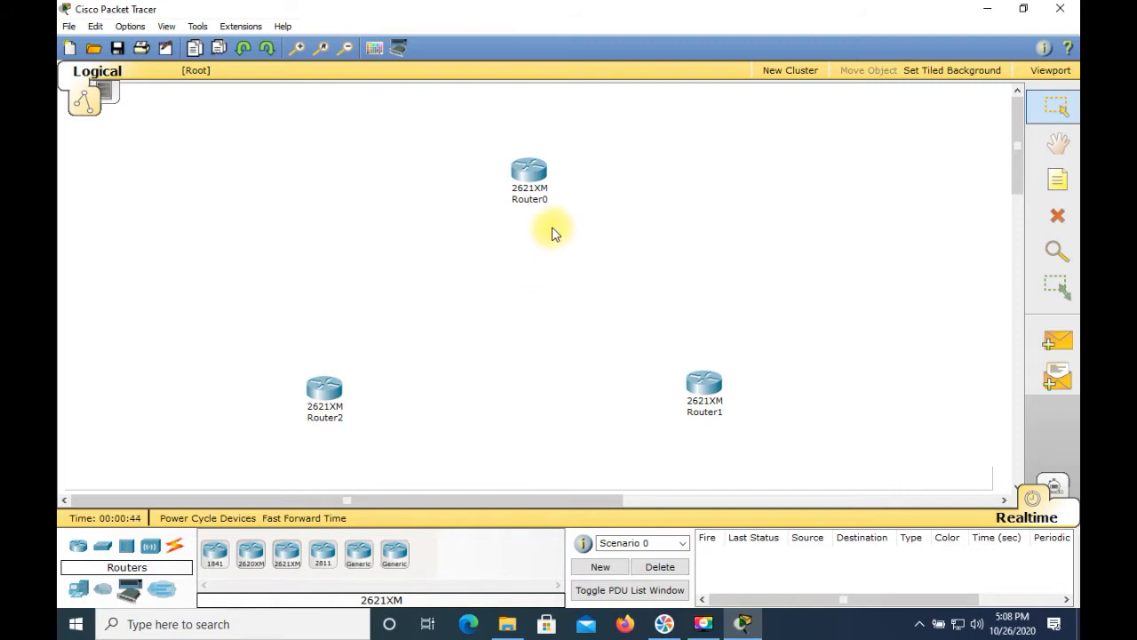
# Step: Open the top router's configuration and set its display name to Network A
pyautogui.click(527, 182)
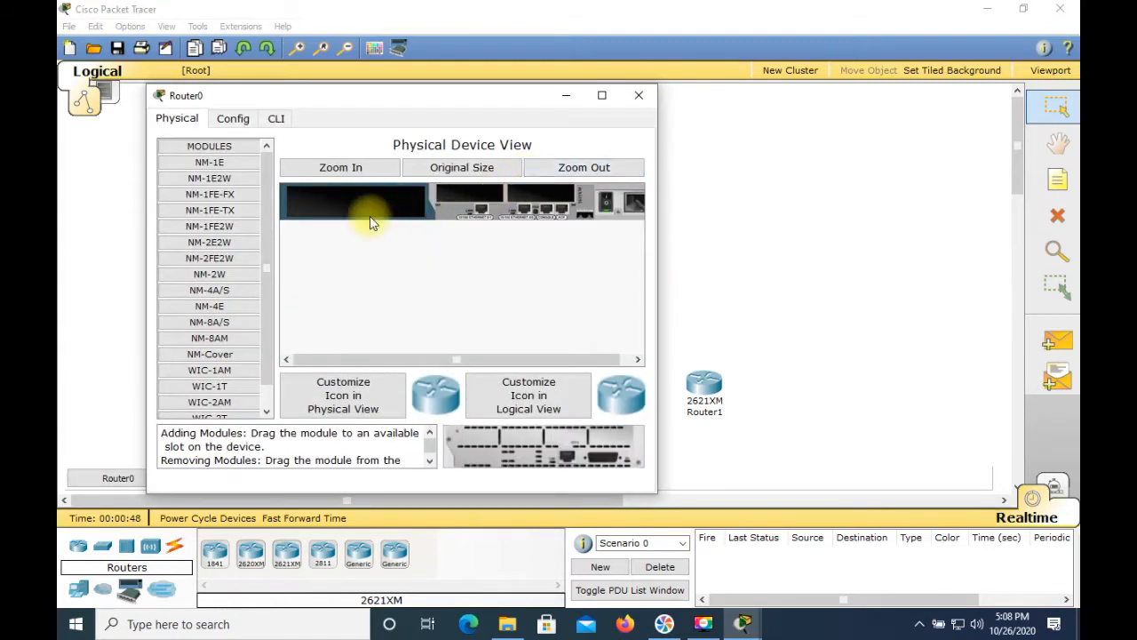
pyautogui.click(233, 119)
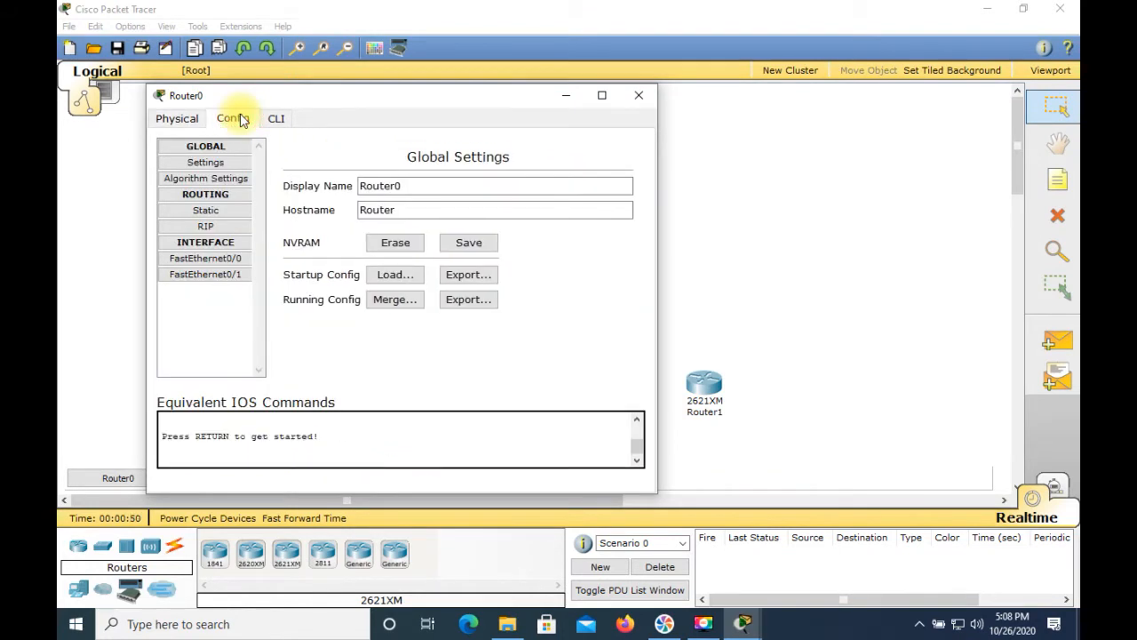
pyautogui.click(436, 185)
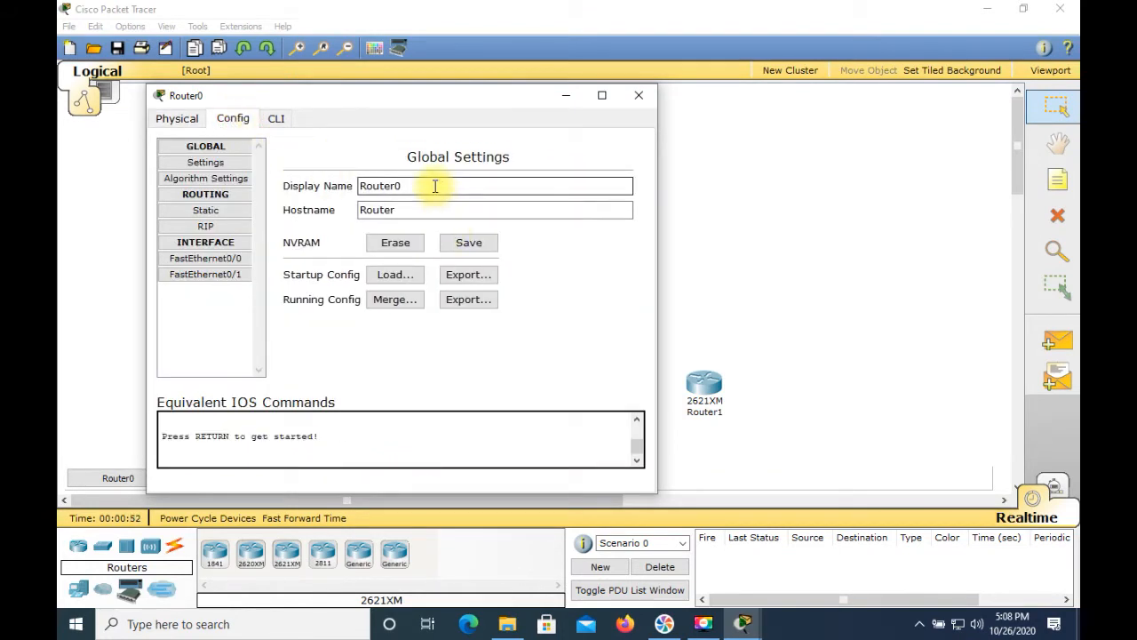
pyautogui.click(435, 186)
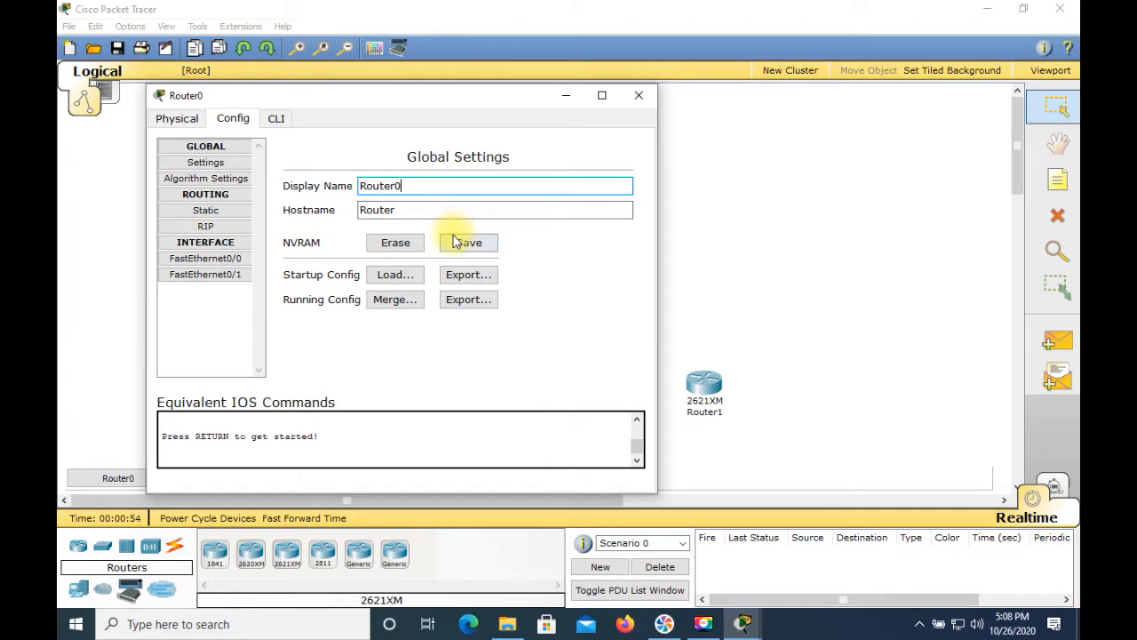
pyautogui.press('BackSpace')
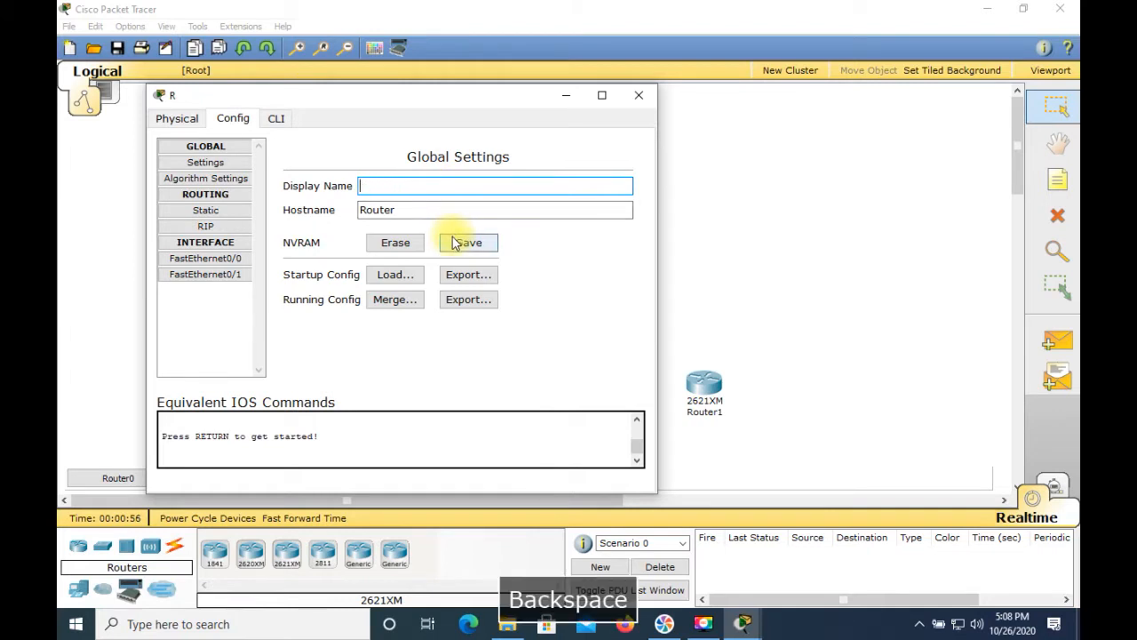
pyautogui.write('Netwo')
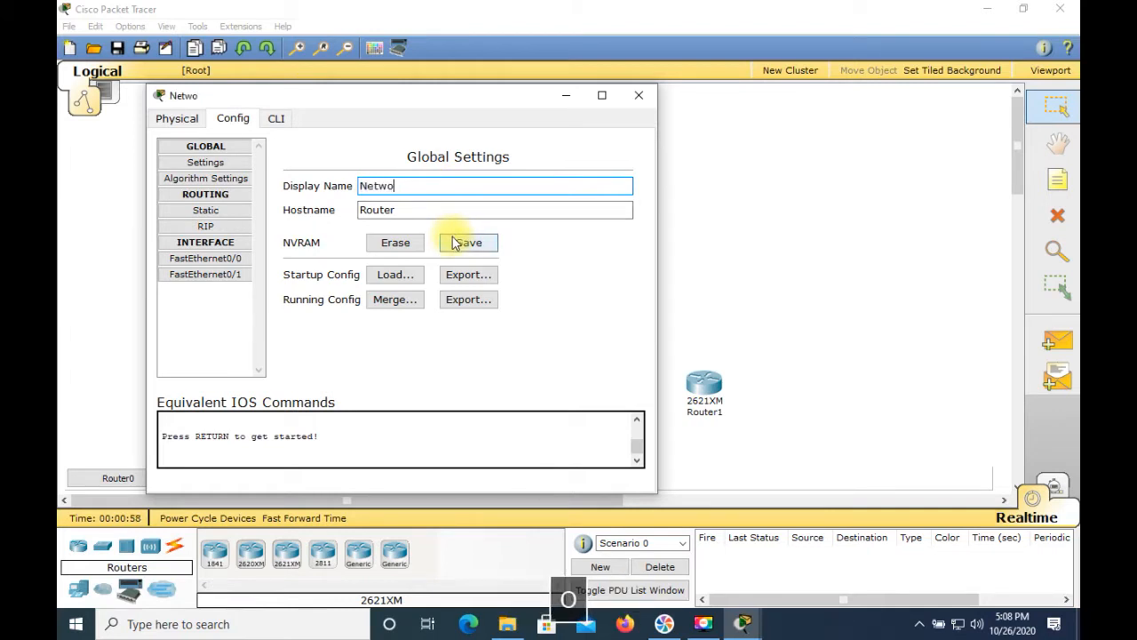
pyautogui.write('rk A')
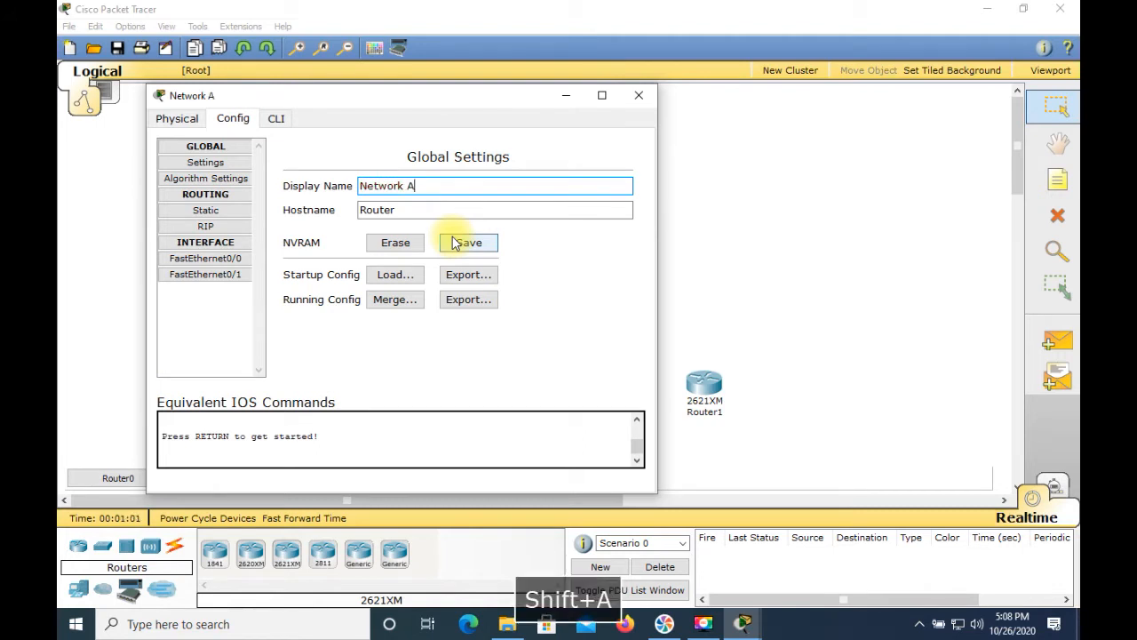
# Step: Set the top router's hostname to RouterA and close its dialog
pyautogui.click(414, 211)
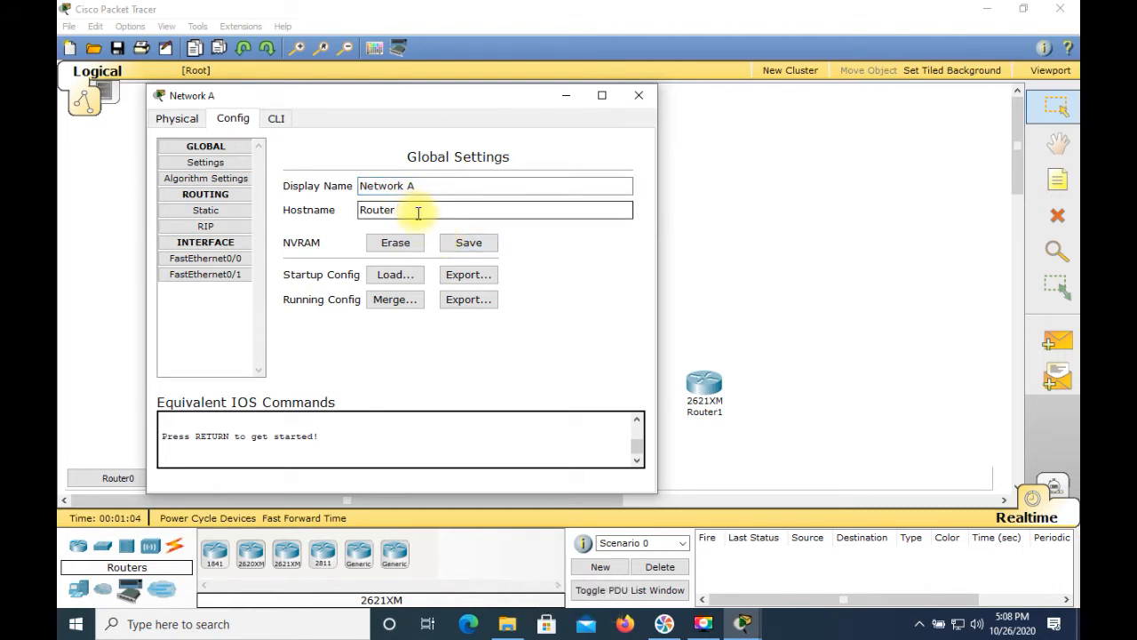
pyautogui.hotkey('ctrl', 'a')
pyautogui.click(448, 207)
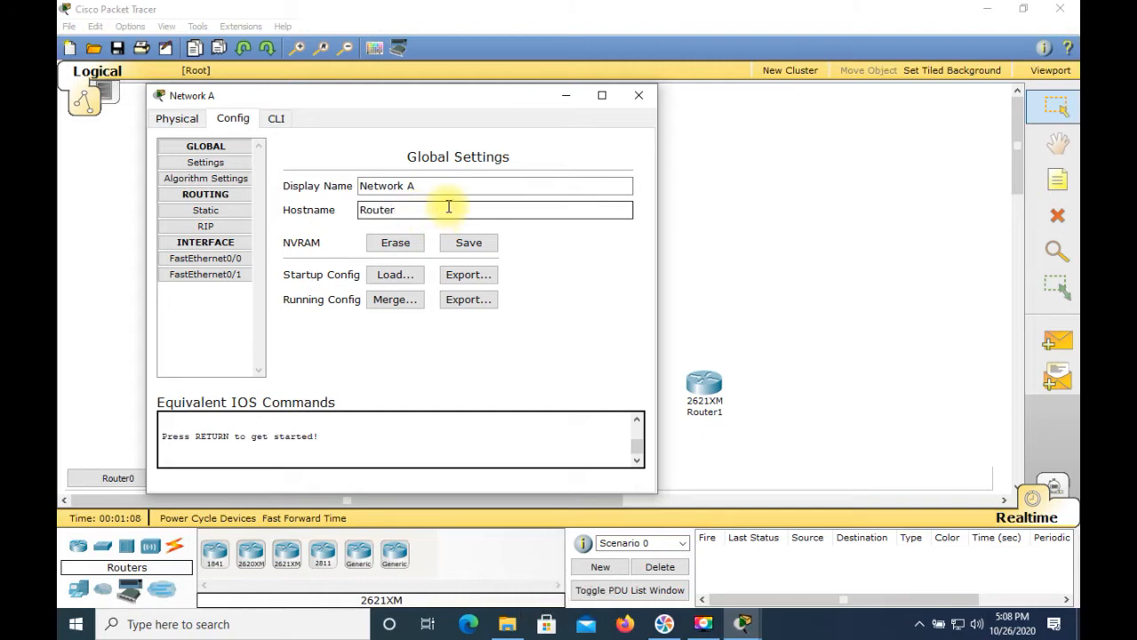
pyautogui.hotkey('ctrl', 'a')
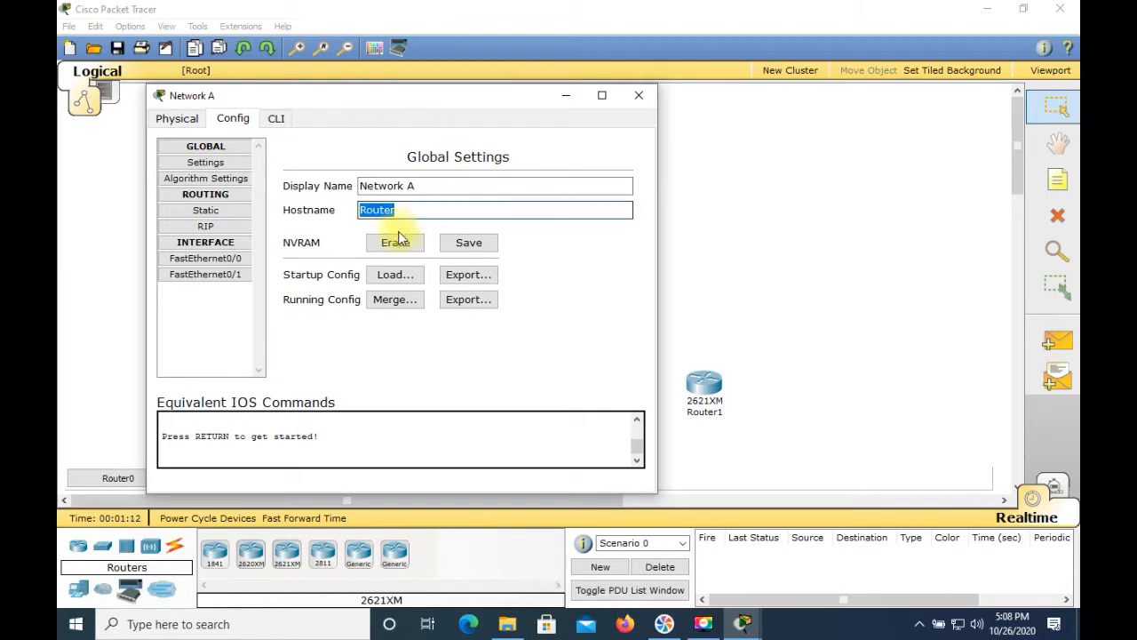
pyautogui.click(464, 211)
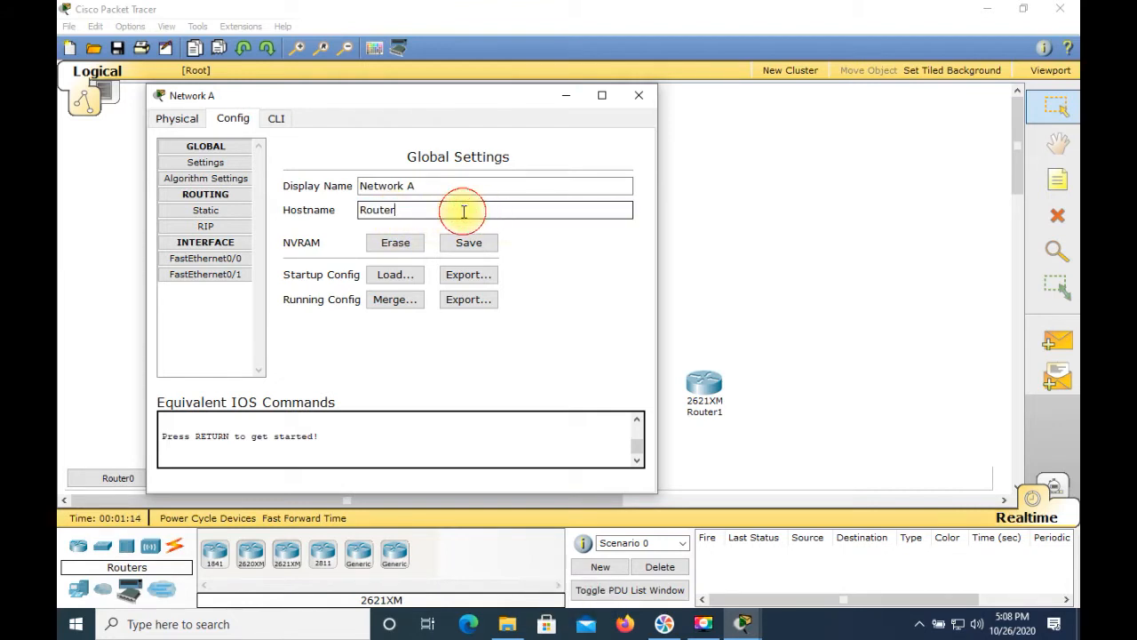
pyautogui.write('A')
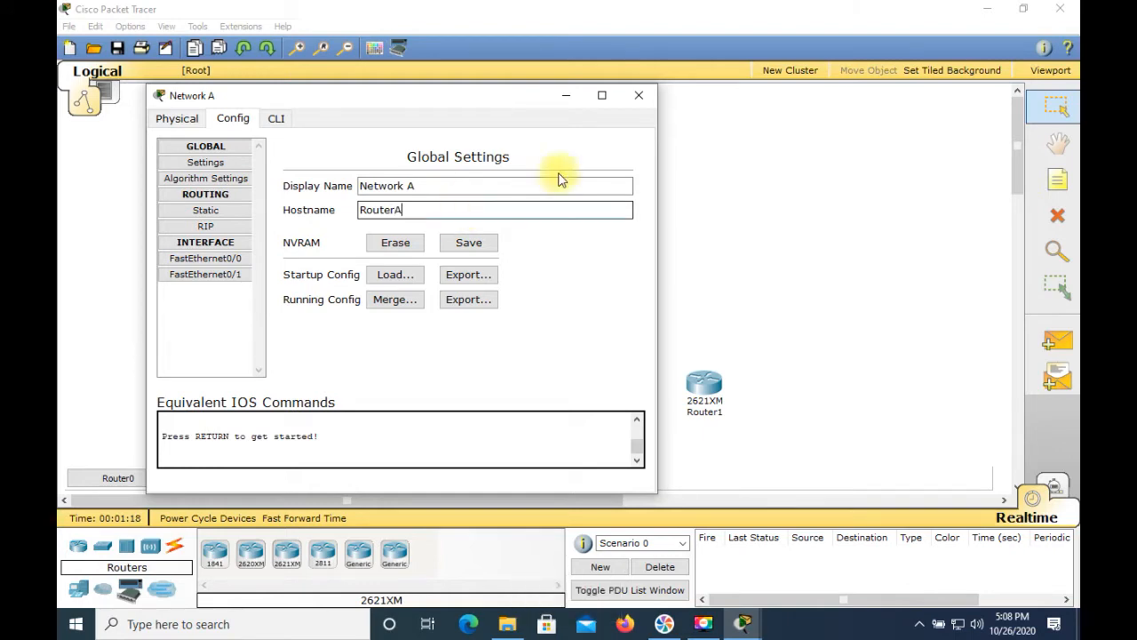
pyautogui.click(639, 103)
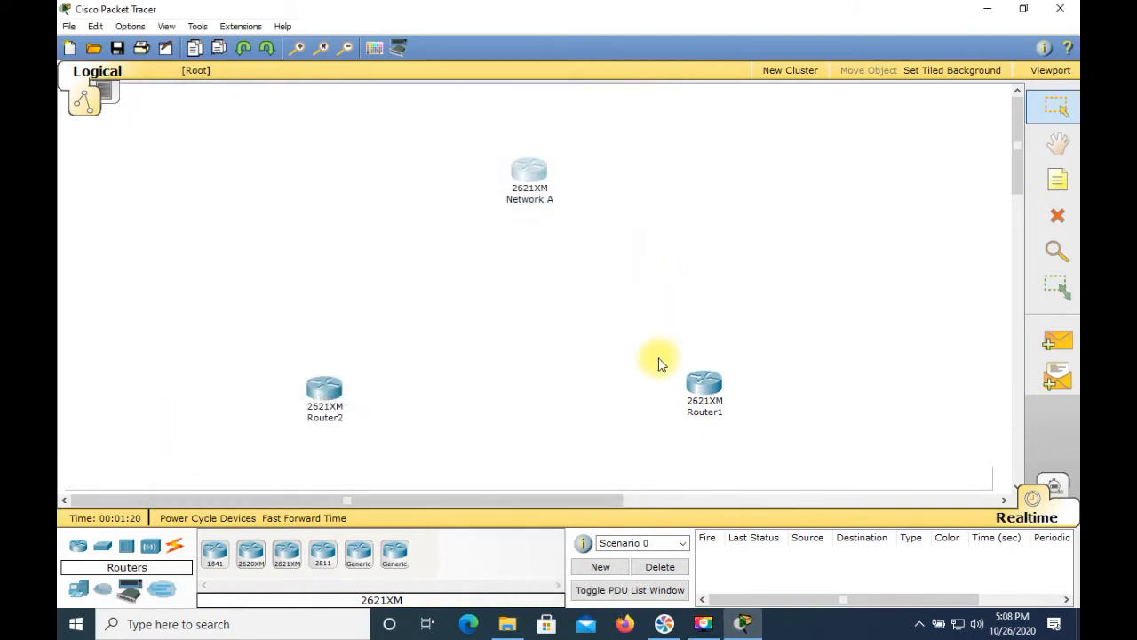
# Step: Open the lower-right router's configuration and set its display name to Network B
pyautogui.click(714, 409)
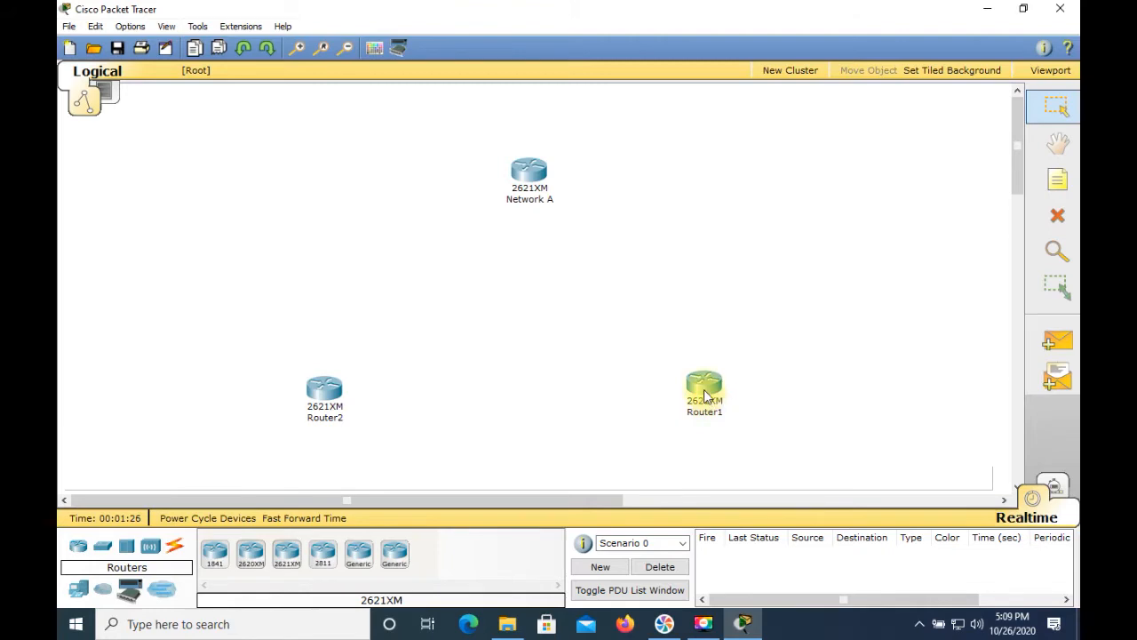
pyautogui.click(705, 396)
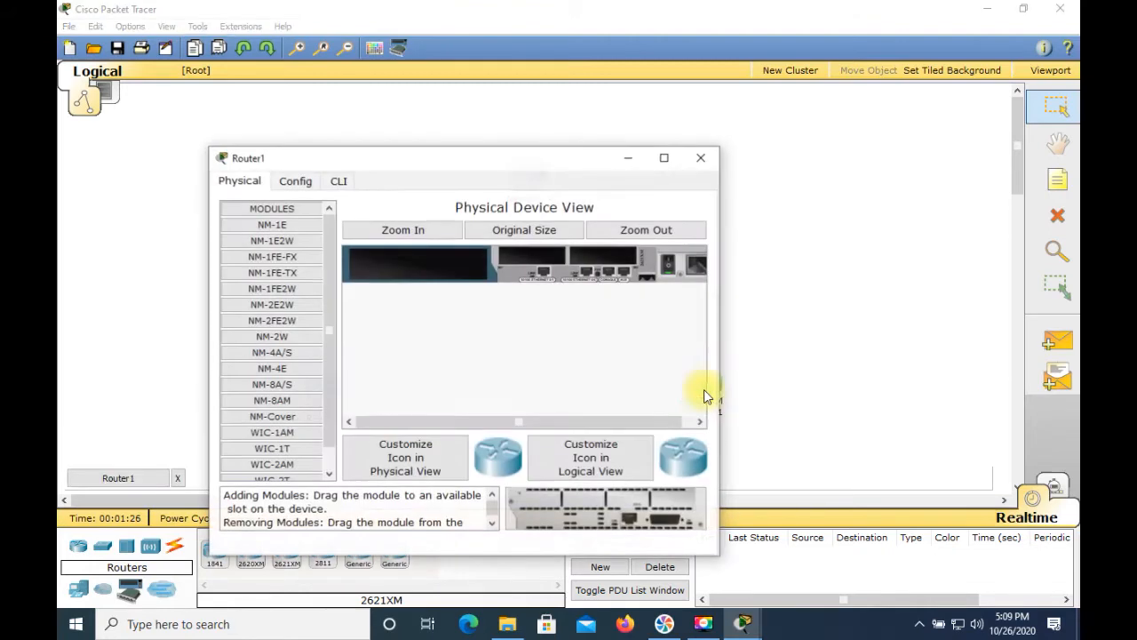
pyautogui.click(296, 181)
pyautogui.click(480, 249)
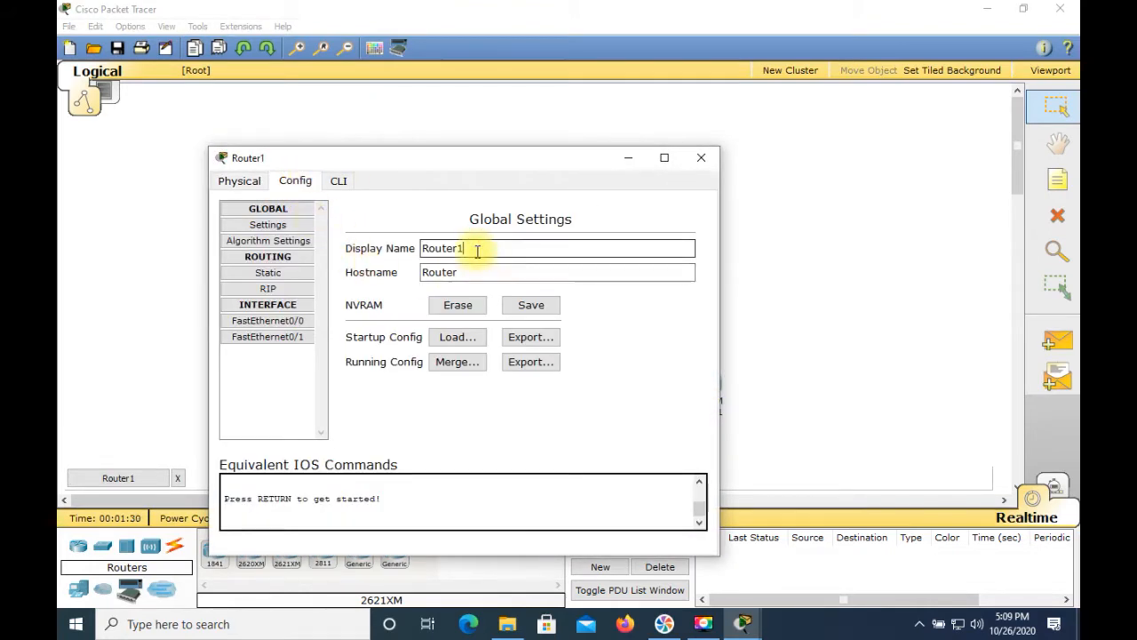
pyautogui.press('BackSpace')
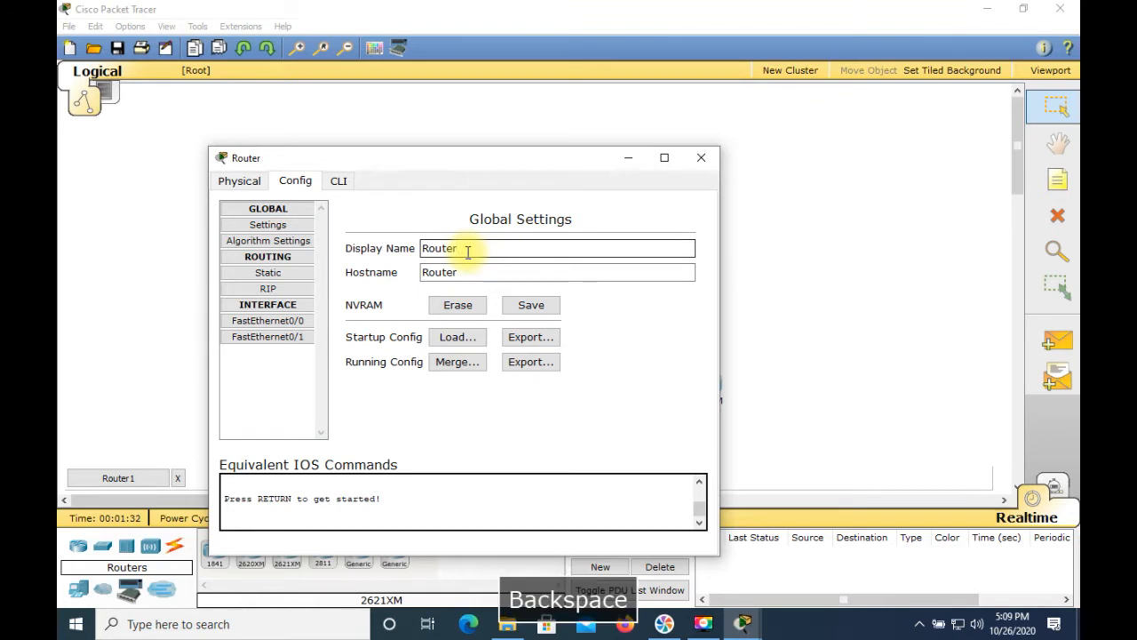
pyautogui.write('Ne')
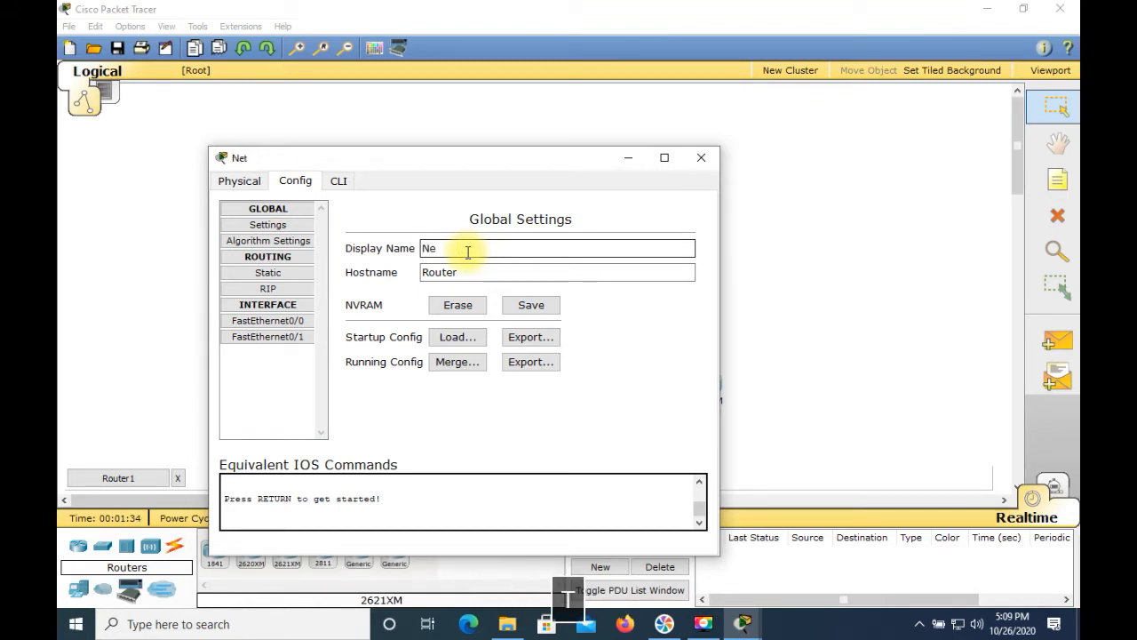
pyautogui.write('trwwork B')
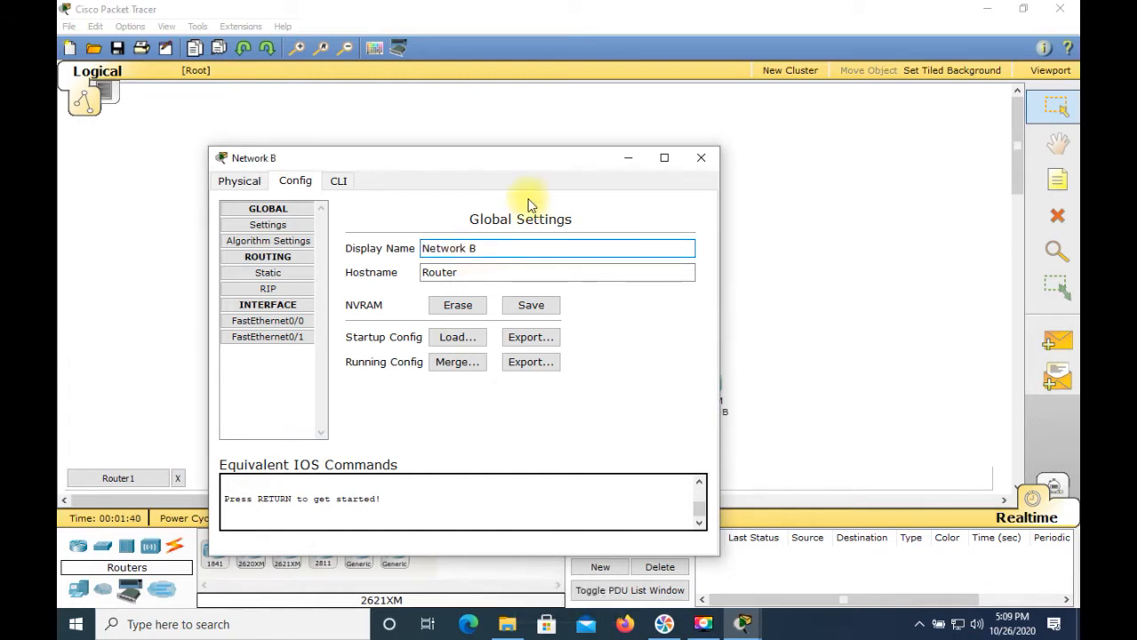
# Step: Set the lower-right router's hostname to RouterB and close its dialog
pyautogui.click(496, 273)
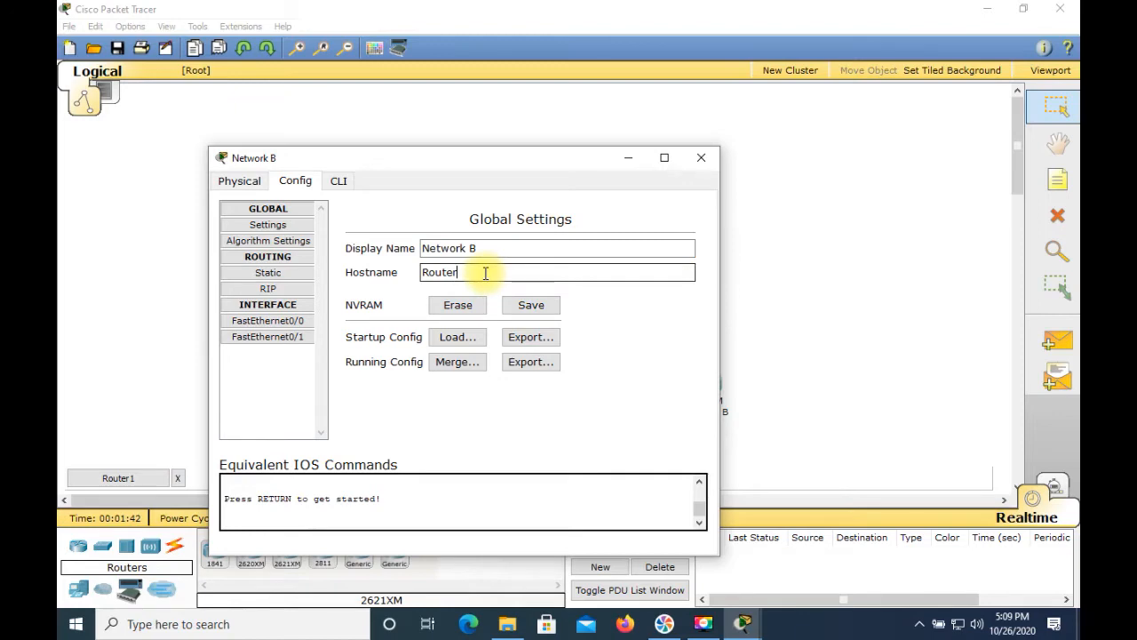
pyautogui.write('B')
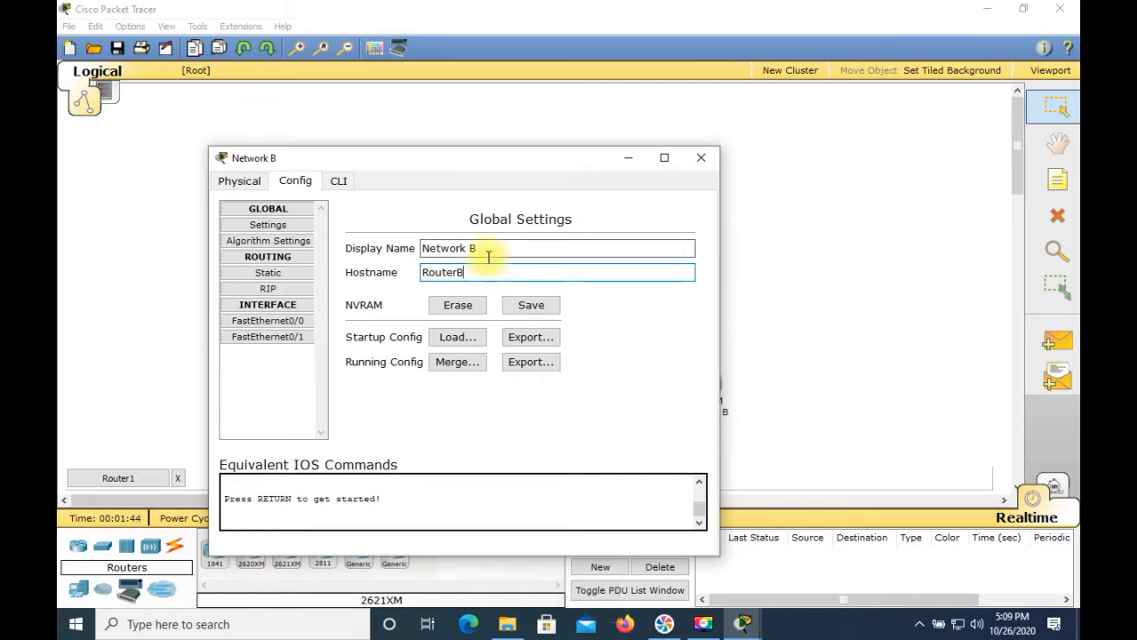
pyautogui.click(702, 158)
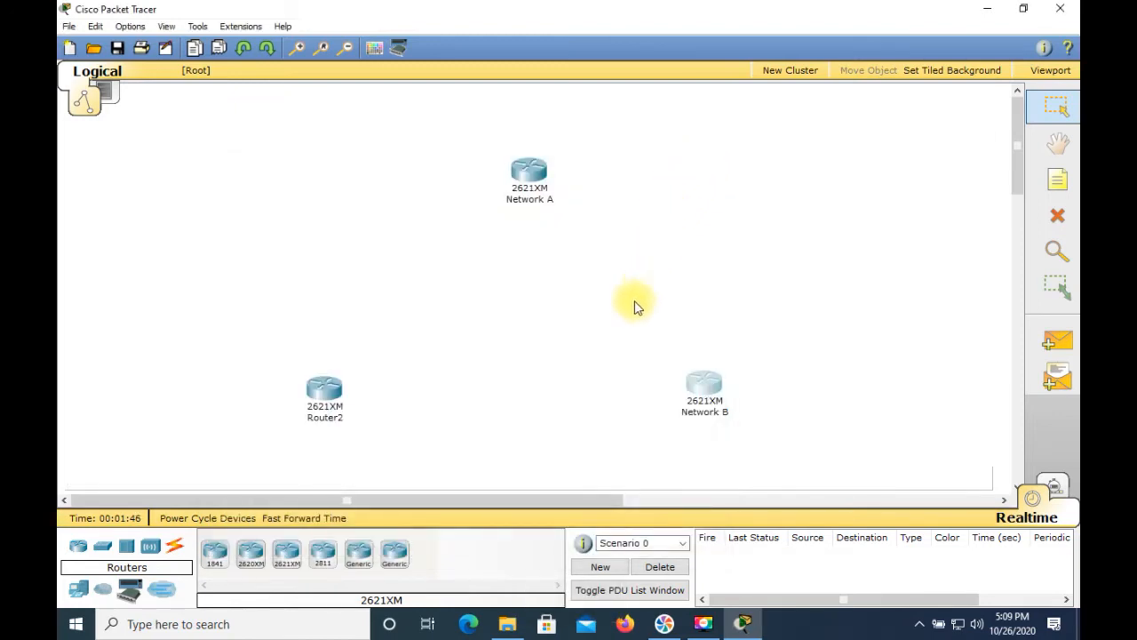
# Step: Open the lower-left router's configuration and set its display name to Network C
pyautogui.click(326, 391)
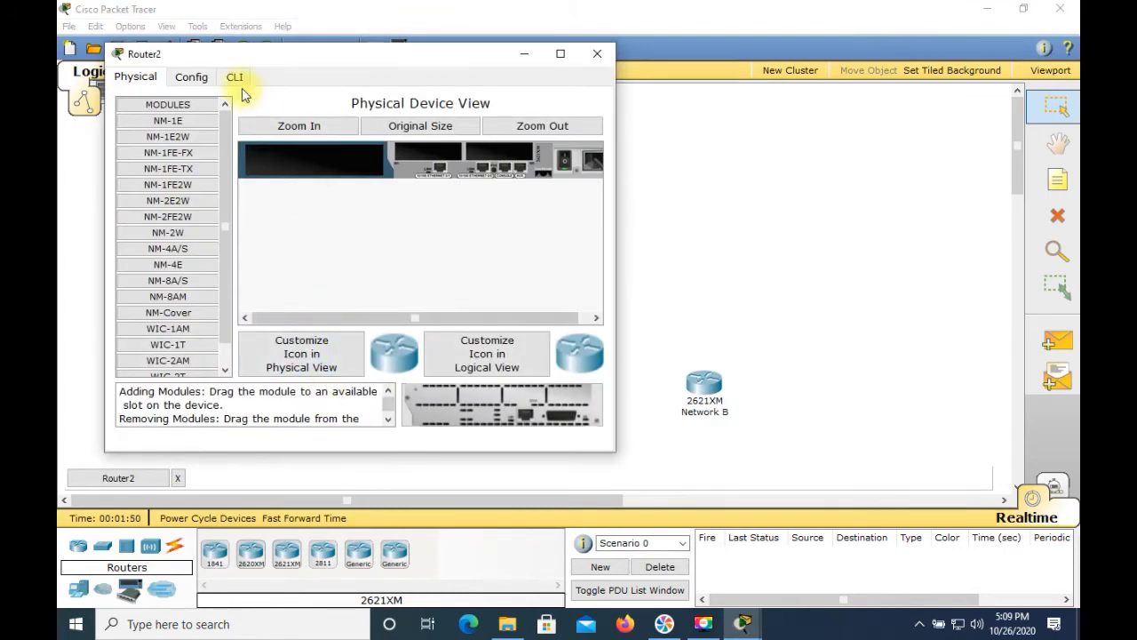
pyautogui.click(191, 76)
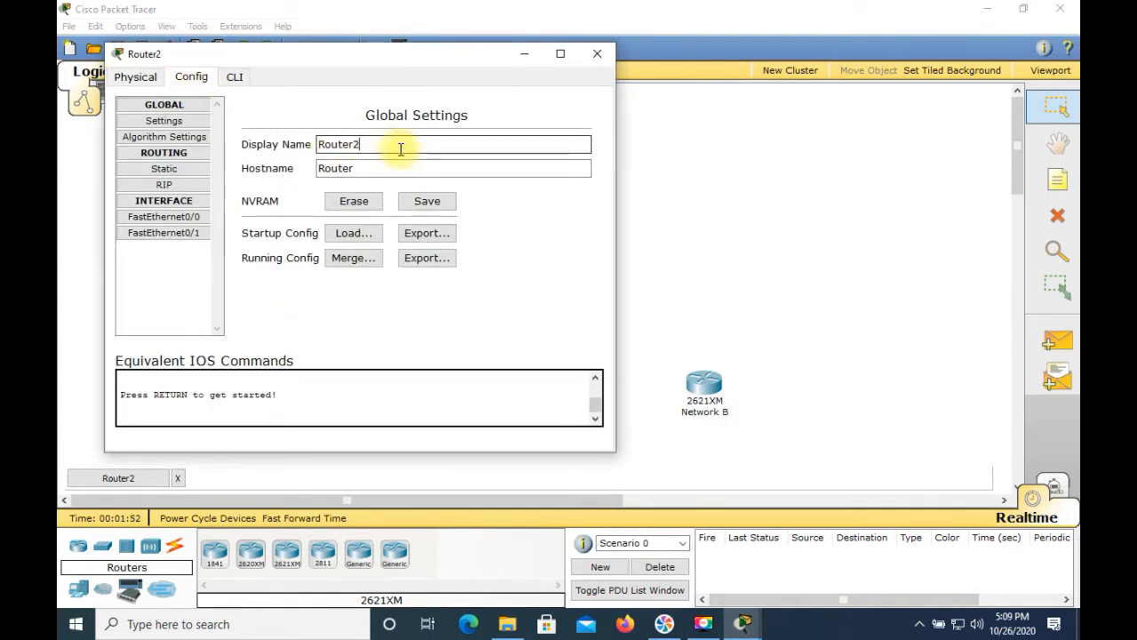
pyautogui.press('BackSpace')
pyautogui.press('BackSpace')
pyautogui.press('BackSpace')
pyautogui.press('BackSpace')
pyautogui.press('BackSpace')
pyautogui.press('BackSpace')
pyautogui.press('BackSpace')
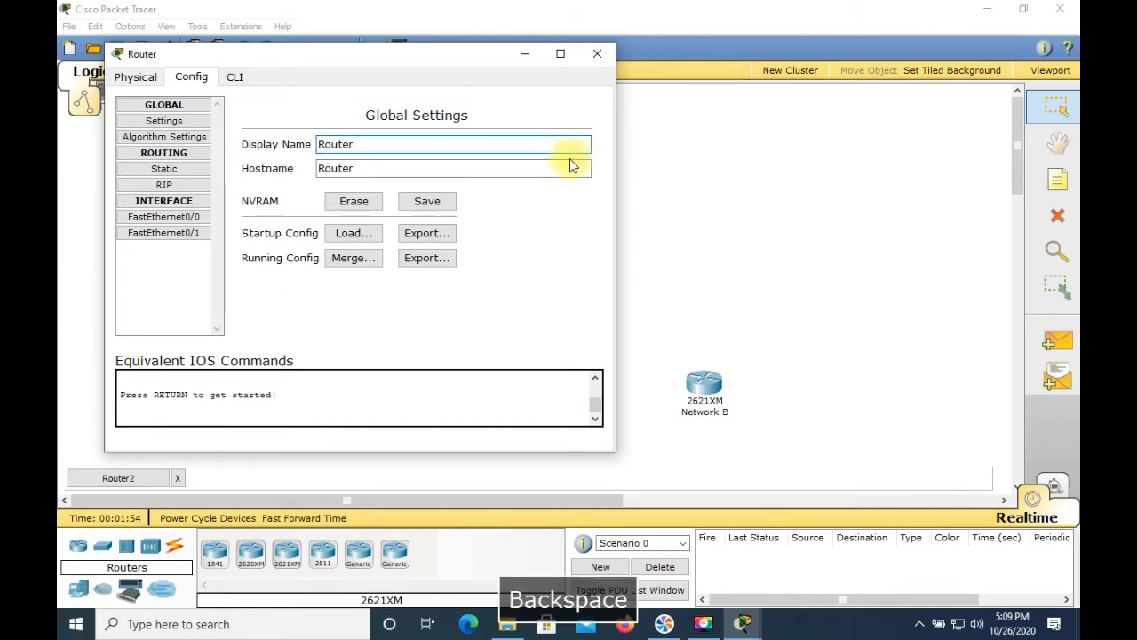
pyautogui.write('Network C')
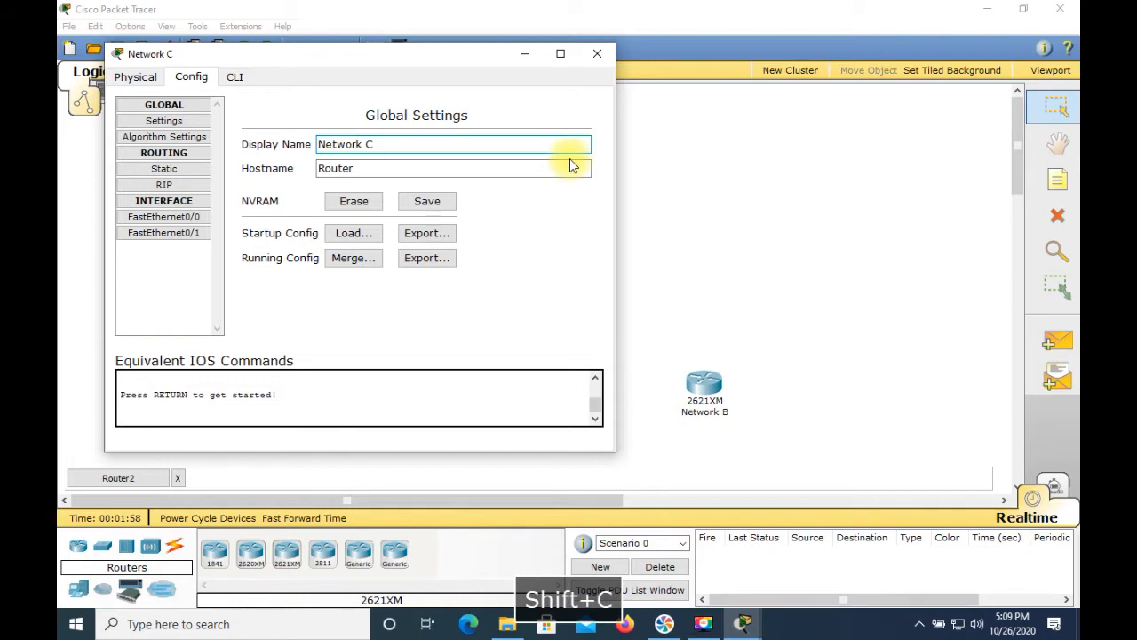
# Step: Set the lower-left router's hostname to RouterC and close its dialog
pyautogui.click(447, 167)
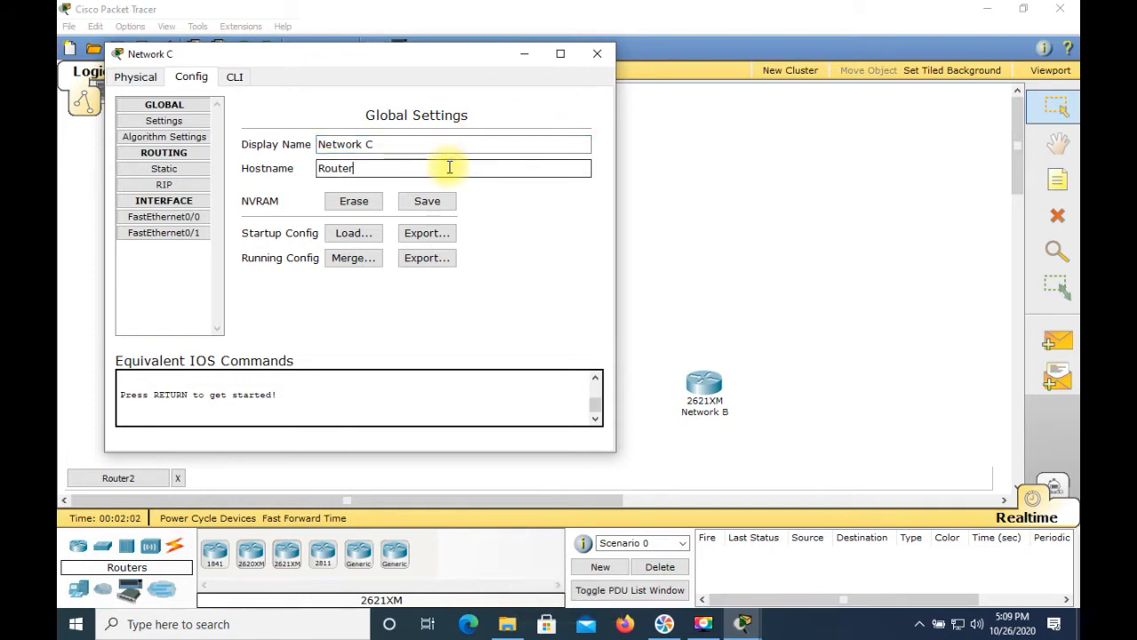
pyautogui.write('C')
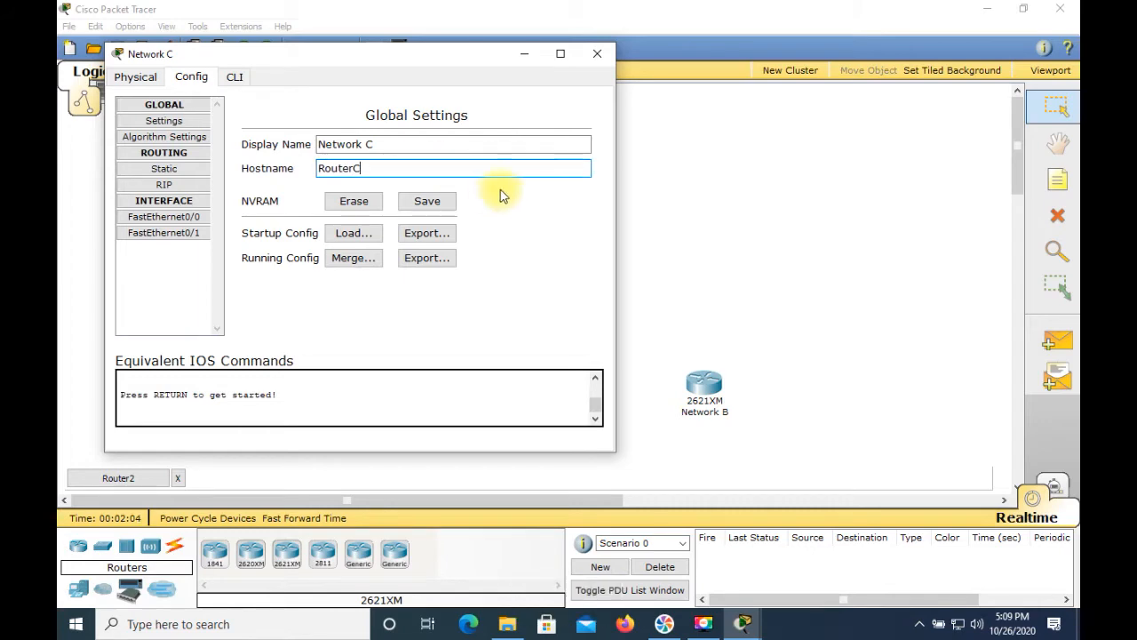
pyautogui.click(596, 53)
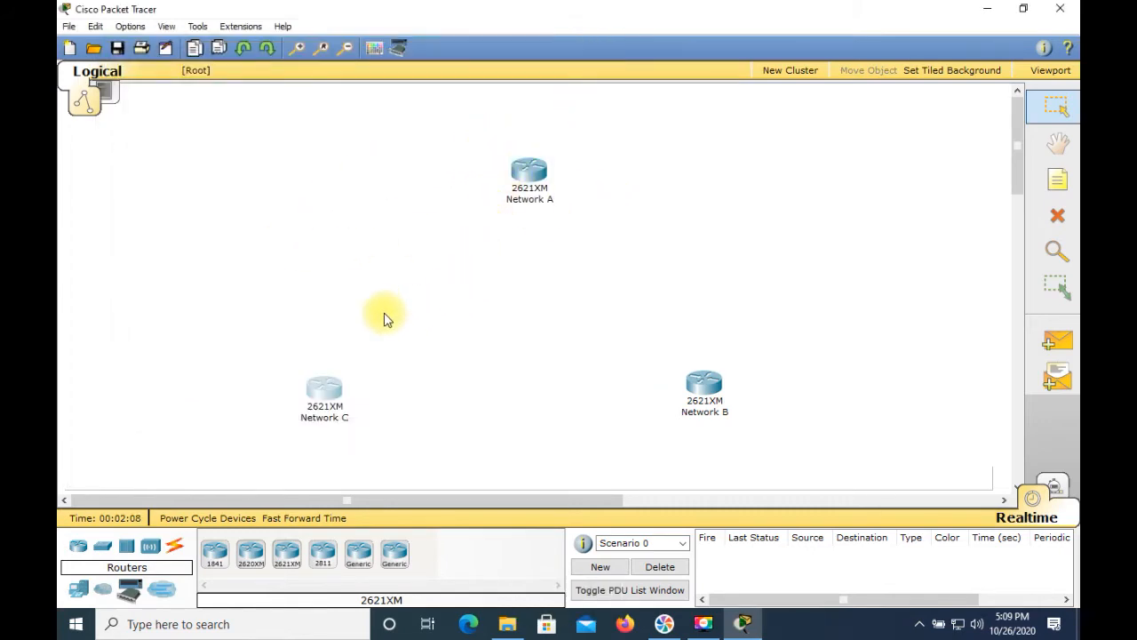
# Step: Move the Network B router slightly to the right
pyautogui.moveTo(702, 383); pyautogui.dragTo(735, 382)
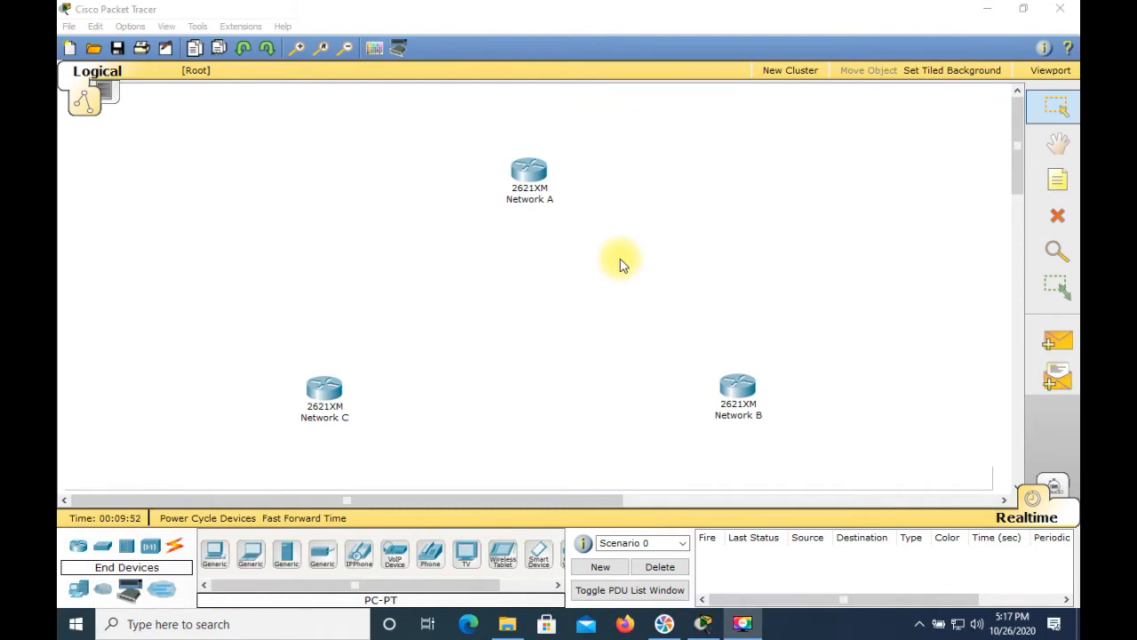
# Step: Install two WIC-1T serial modules in the Network A router and close its dialog
pyautogui.click(533, 176)
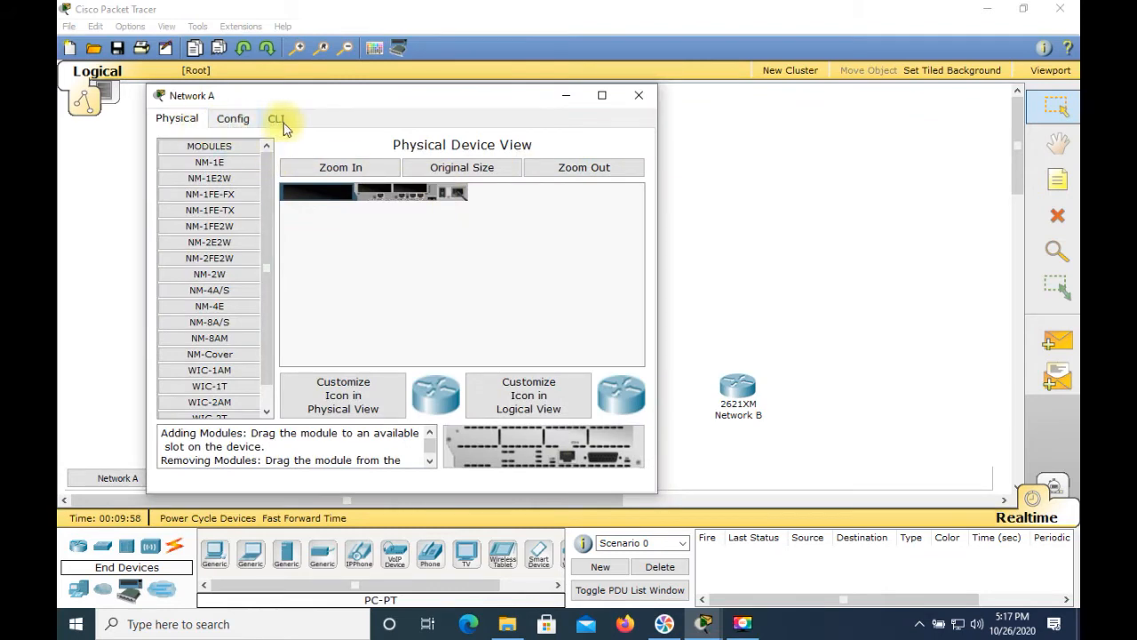
pyautogui.click(634, 101)
pyautogui.click(531, 189)
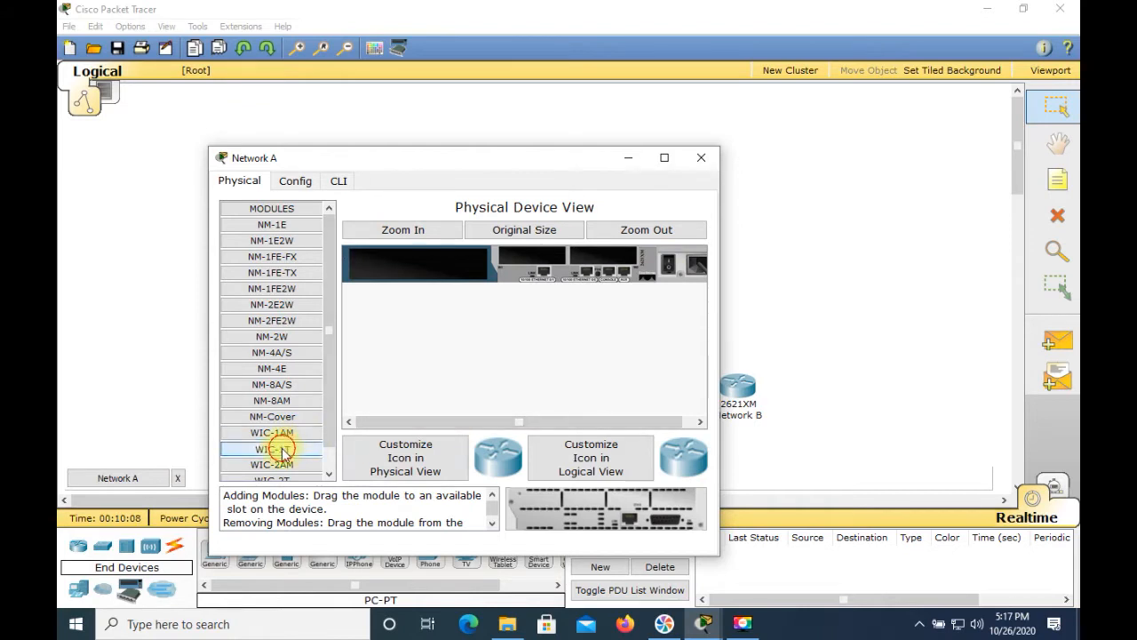
pyautogui.moveTo(286, 449); pyautogui.dragTo(597, 253)
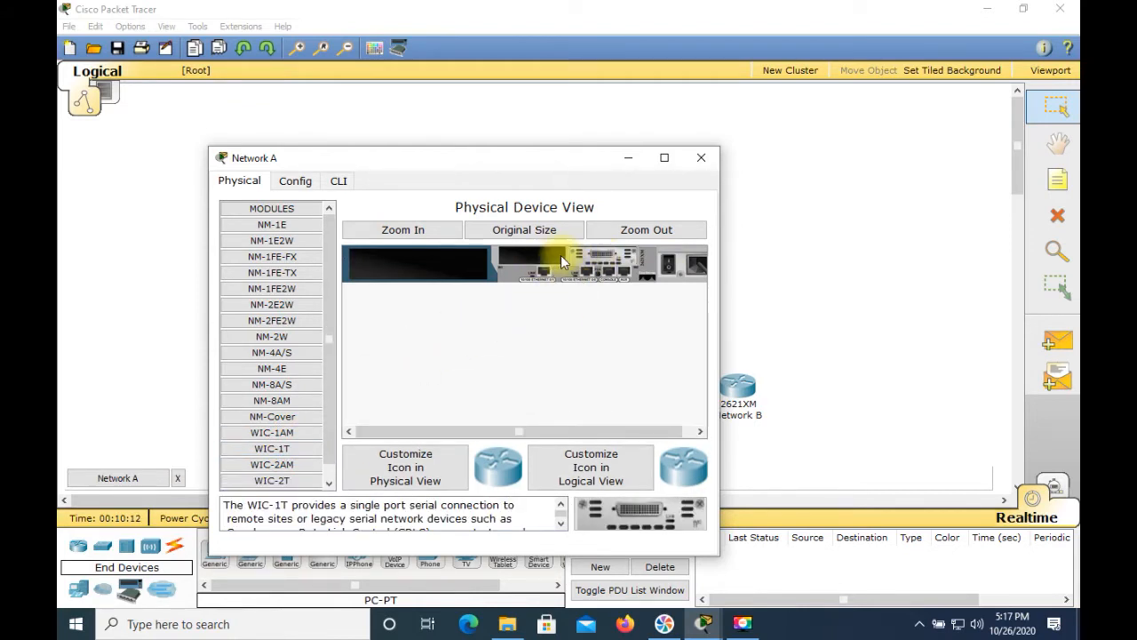
pyautogui.moveTo(302, 453); pyautogui.dragTo(521, 254)
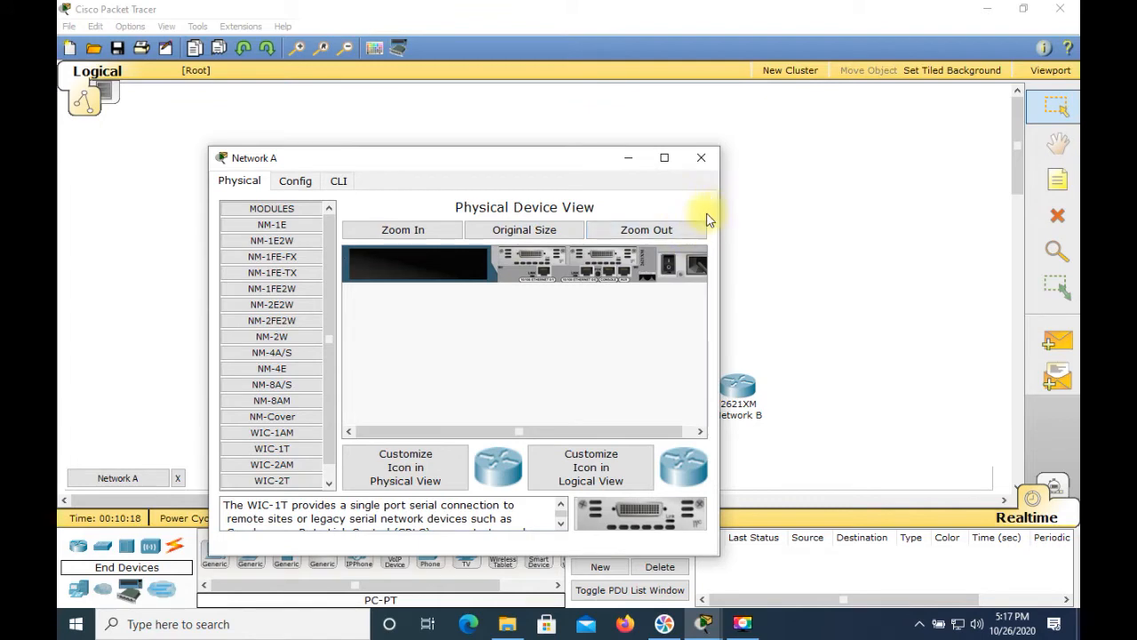
pyautogui.click(670, 265)
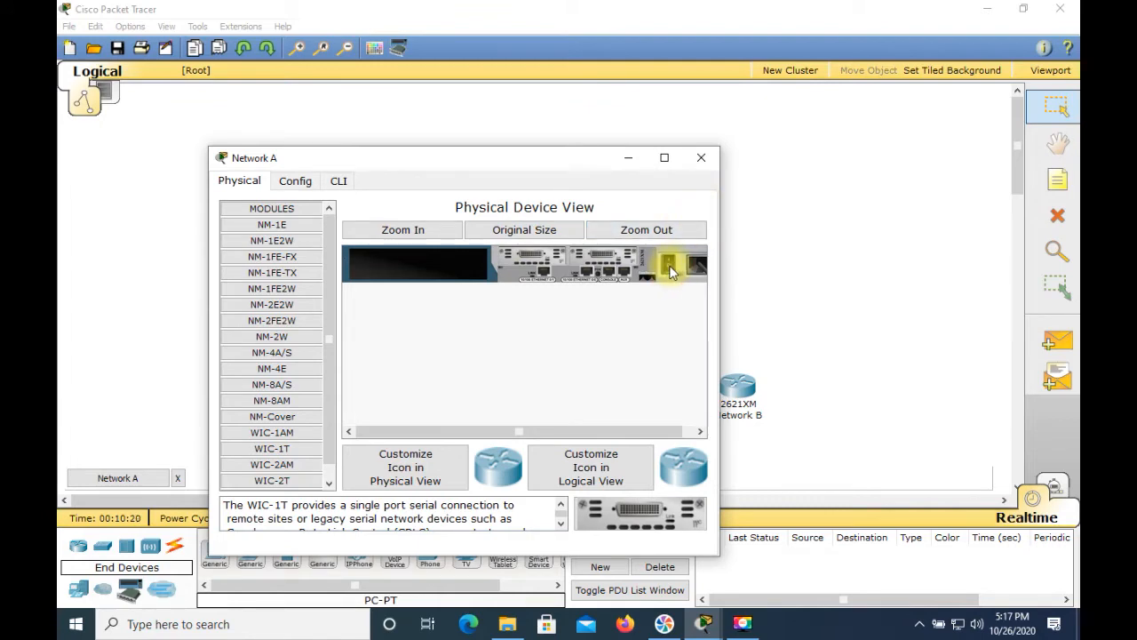
pyautogui.click(702, 160)
# Step: Power off the Network B router, install two WIC-1T modules, power it back on and close its dialog
pyautogui.click(749, 386)
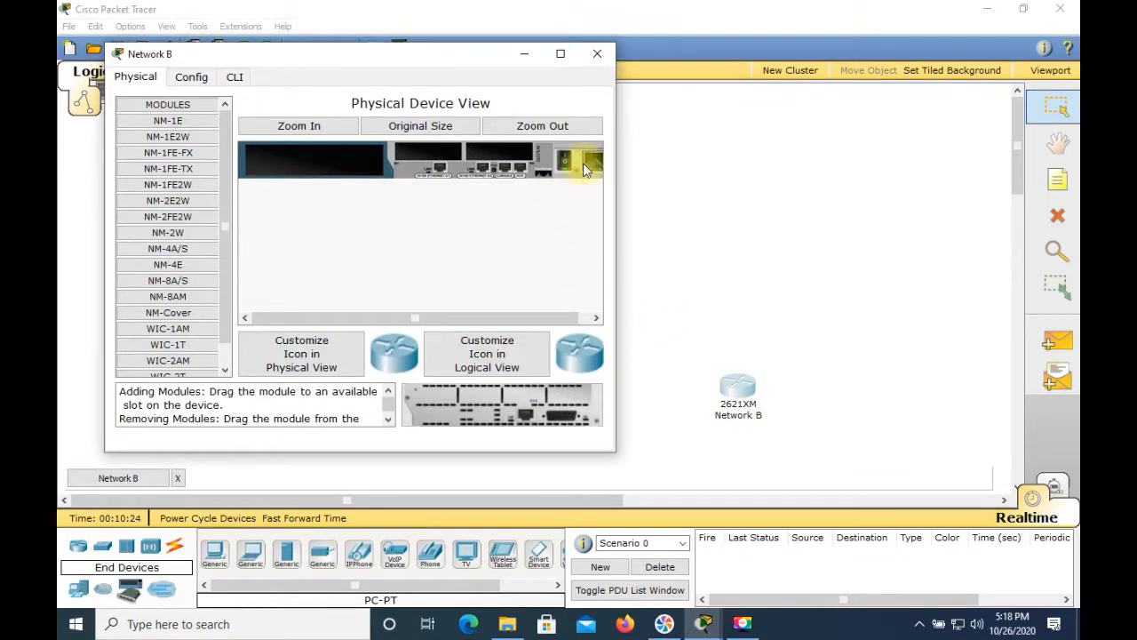
pyautogui.click(562, 169)
pyautogui.moveTo(173, 345); pyautogui.dragTo(503, 155)
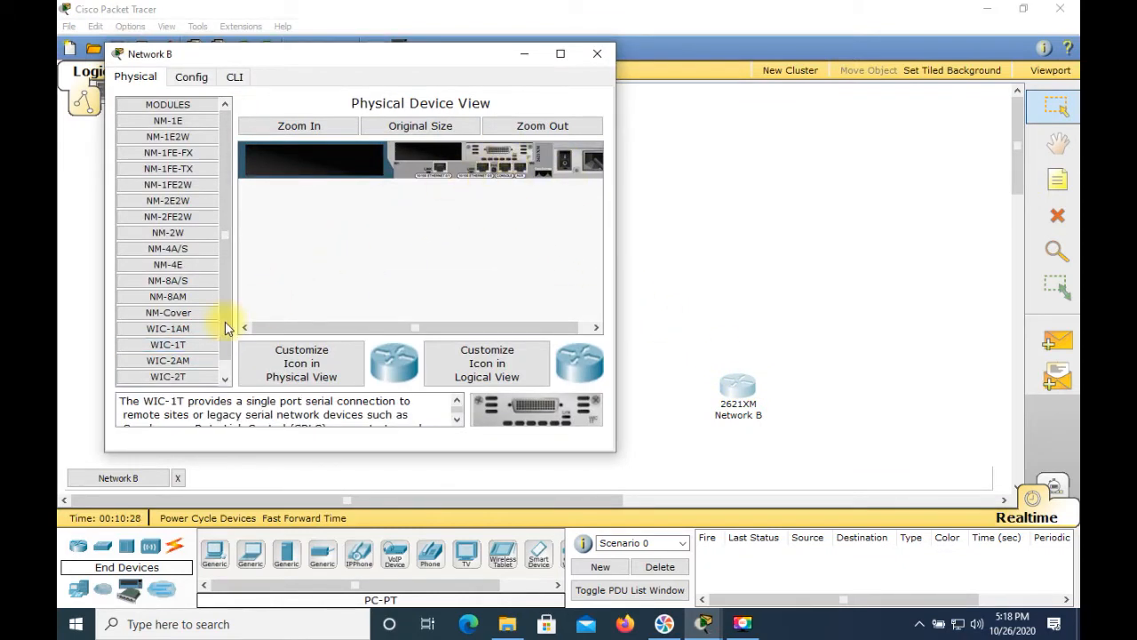
pyautogui.moveTo(189, 353); pyautogui.dragTo(419, 158)
pyautogui.click(562, 162)
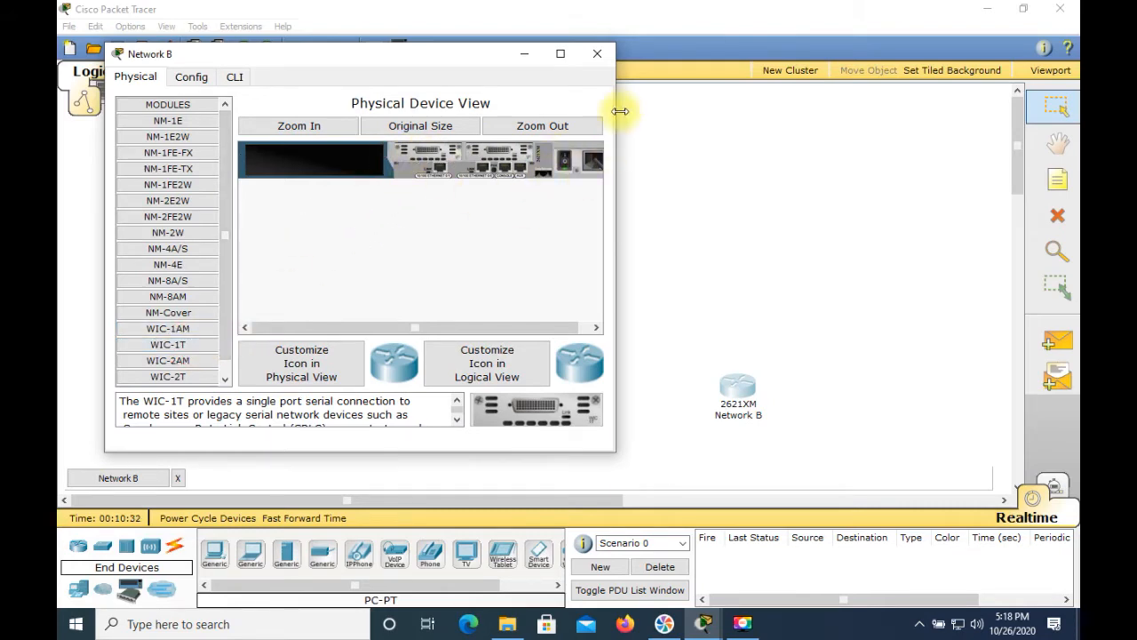
pyautogui.click(597, 53)
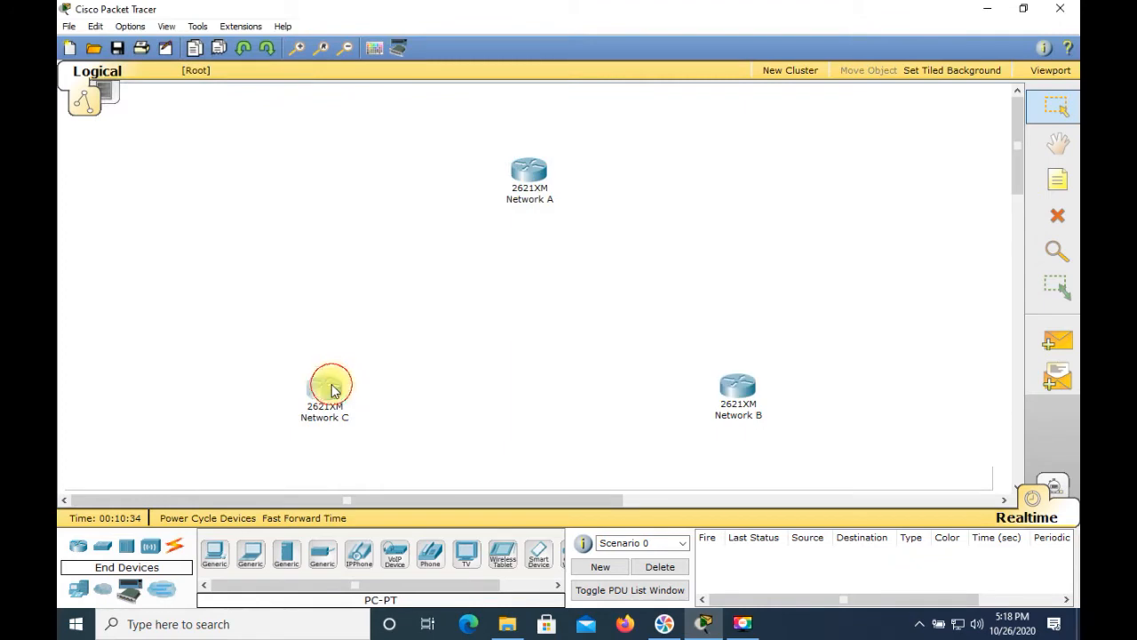
# Step: Power off the Network C router, install two WIC-1T modules and close its dialog
pyautogui.click(326, 385)
pyautogui.click(627, 230)
pyautogui.moveTo(256, 405); pyautogui.dragTo(589, 213)
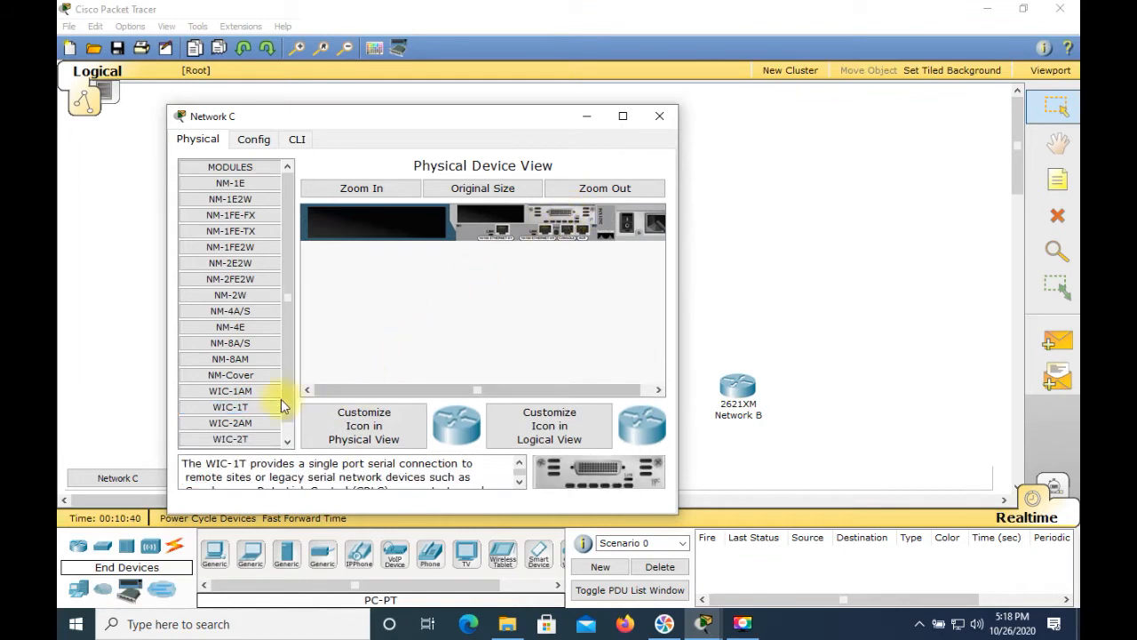
pyautogui.moveTo(267, 406); pyautogui.dragTo(404, 336)
pyautogui.moveTo(502, 223); pyautogui.dragTo(497, 216)
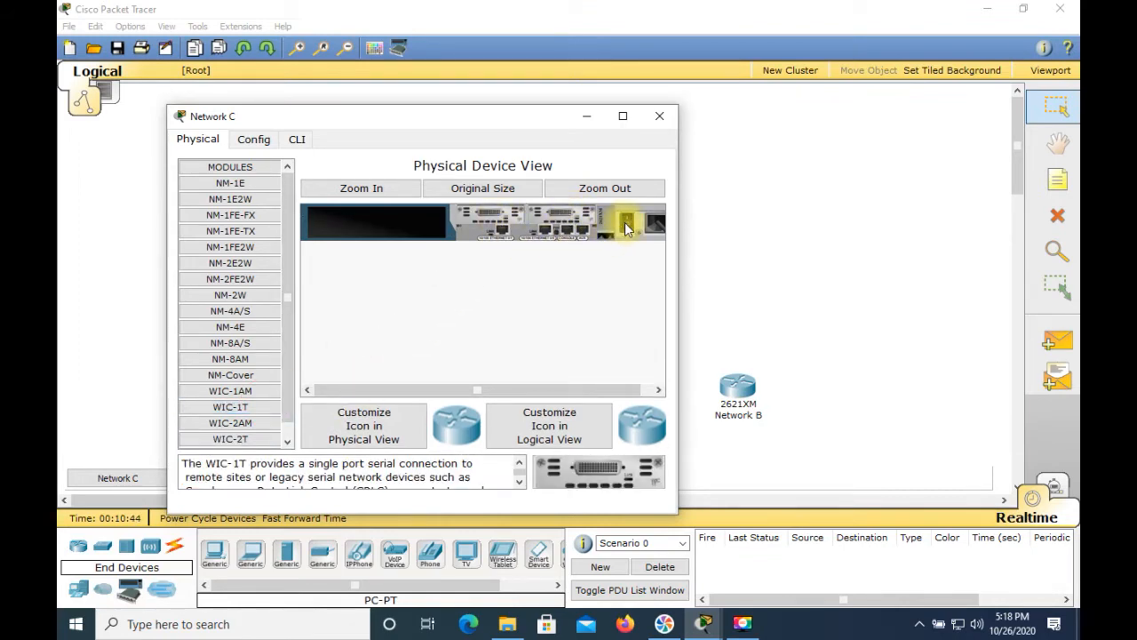
pyautogui.click(660, 117)
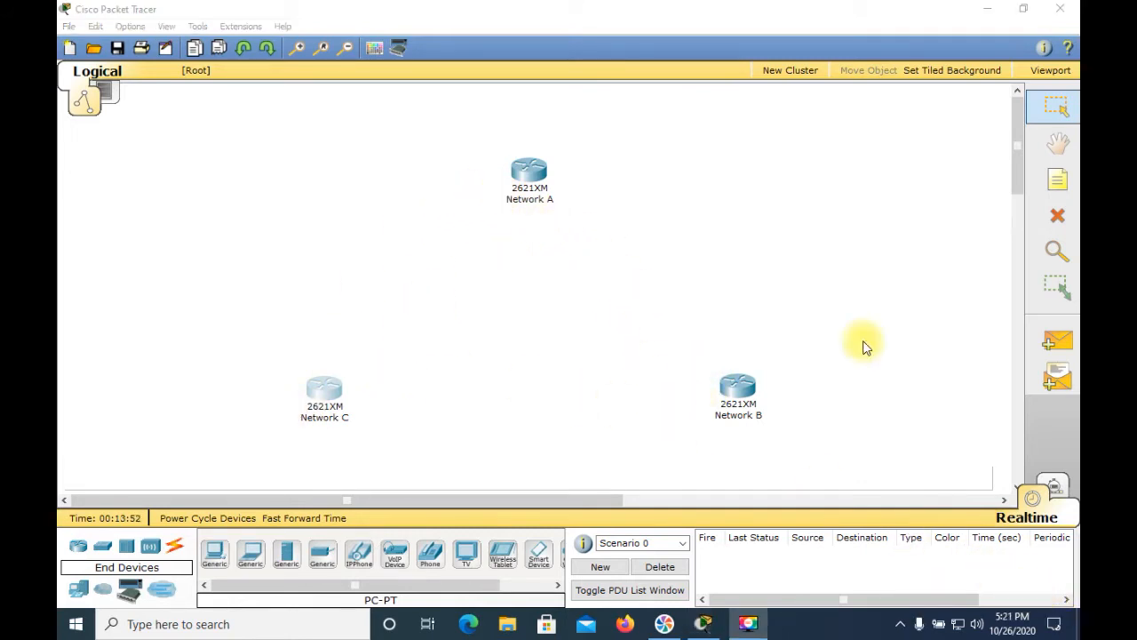
# Step: Add three 2960 switches, one above Network A, one beside Network B and one beside Network C
pyautogui.click(103, 547)
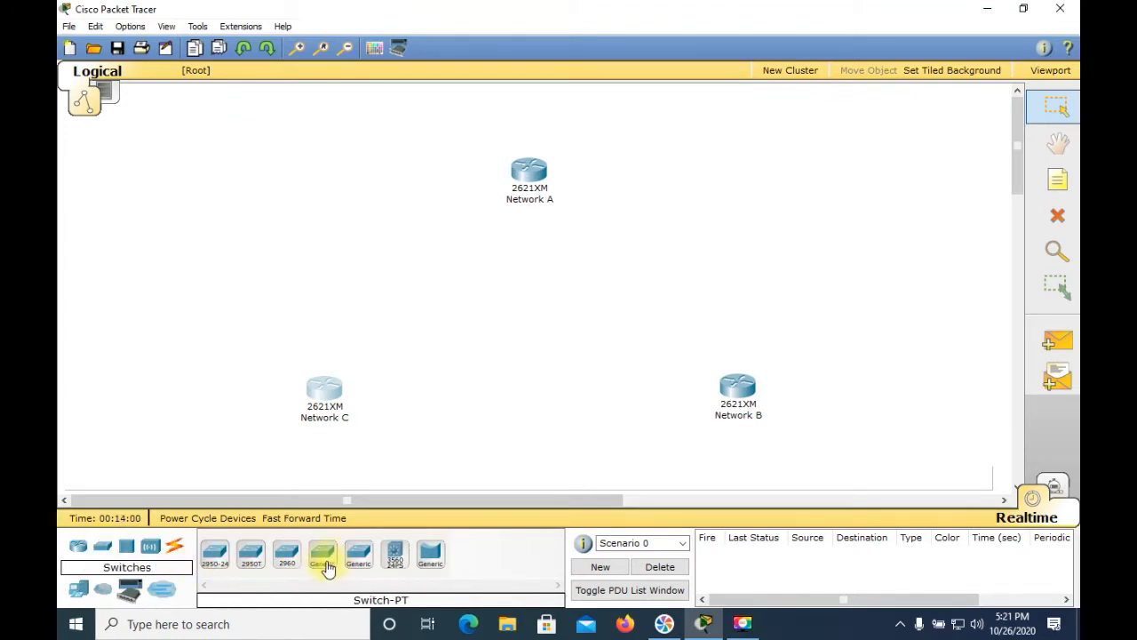
pyautogui.click(295, 568)
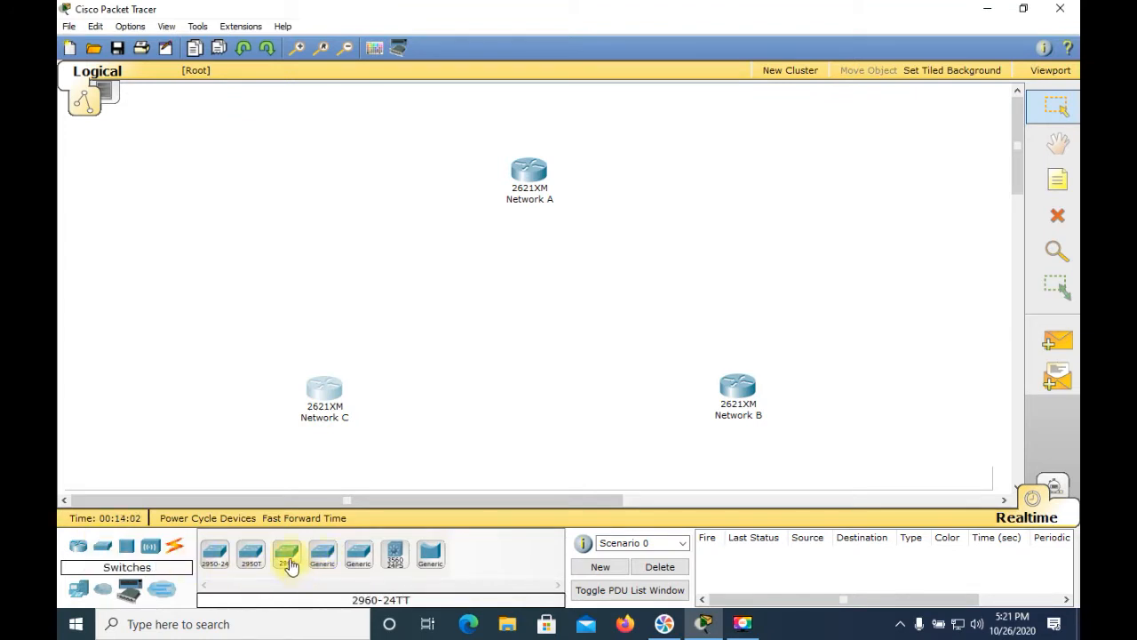
pyautogui.moveTo(288, 550); pyautogui.dragTo(528, 133)
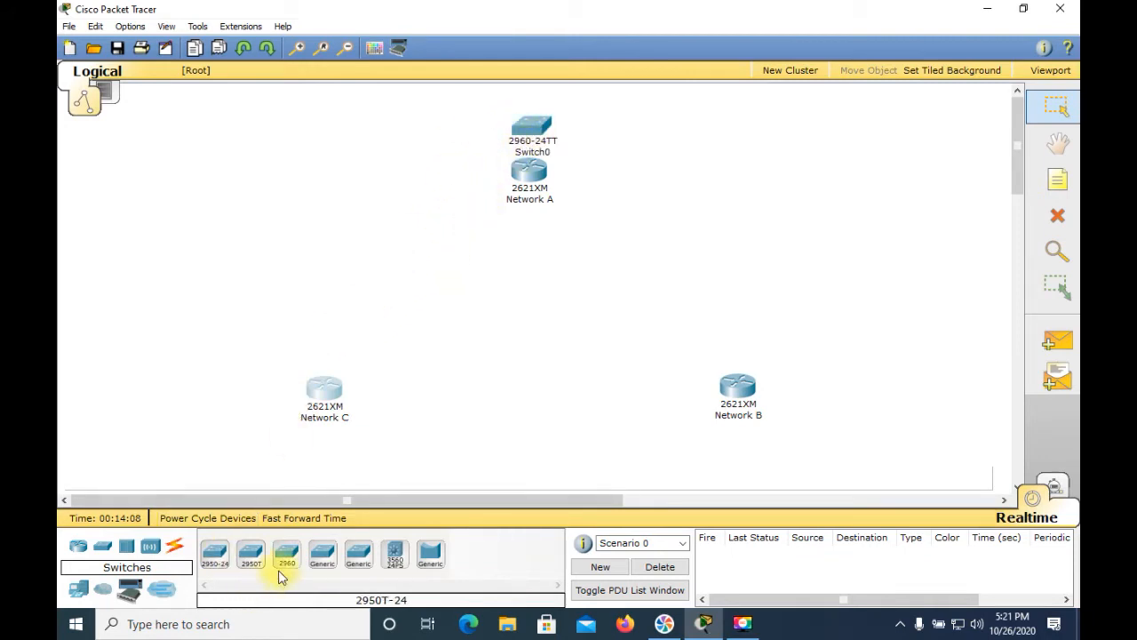
pyautogui.moveTo(355, 502); pyautogui.dragTo(819, 422)
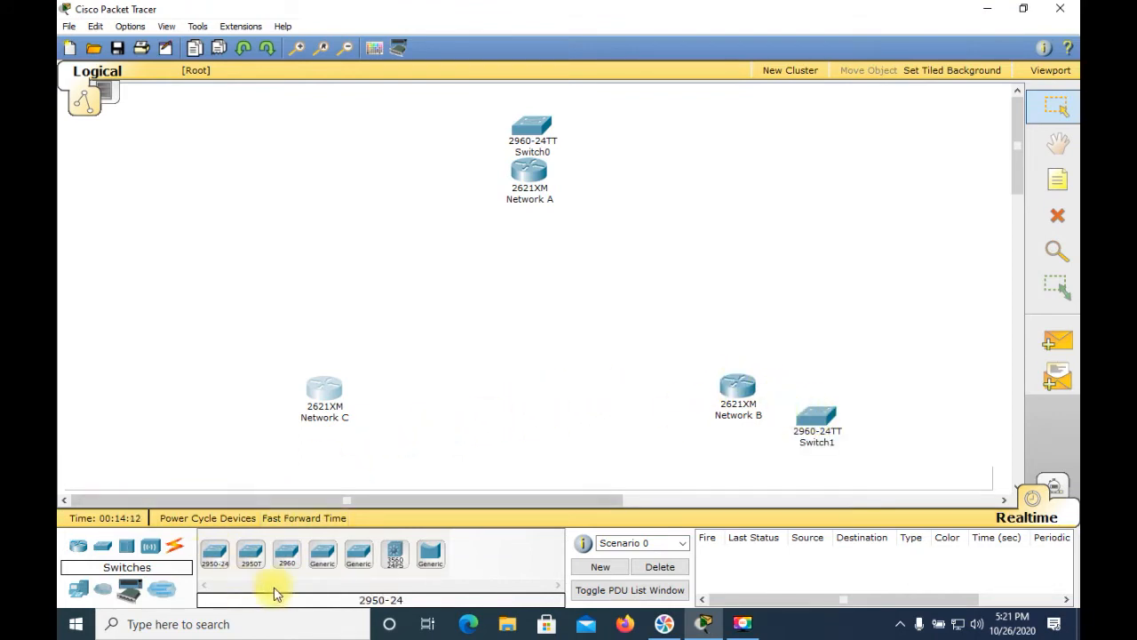
pyautogui.moveTo(286, 553); pyautogui.dragTo(240, 425)
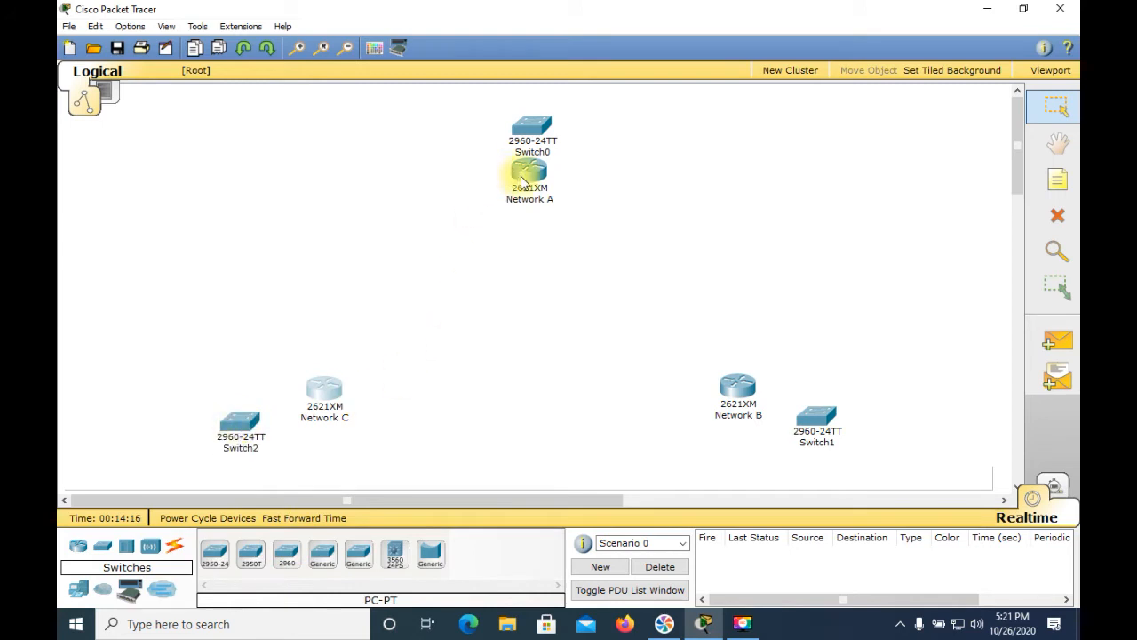
# Step: Reposition the three routers slightly to make room for the switches
pyautogui.moveTo(524, 184); pyautogui.dragTo(525, 233)
pyautogui.moveTo(332, 394); pyautogui.dragTo(360, 381)
pyautogui.moveTo(737, 384); pyautogui.dragTo(721, 371)
# Step: Open the top switch's configuration and set its display name to Network A
pyautogui.click(536, 153)
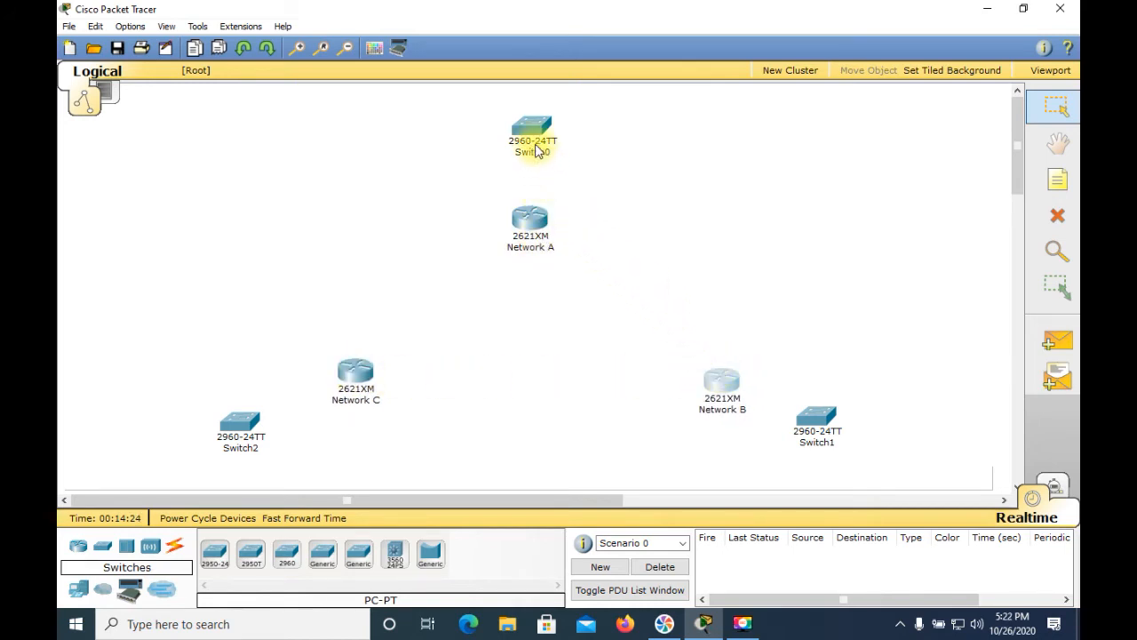
pyautogui.click(533, 147)
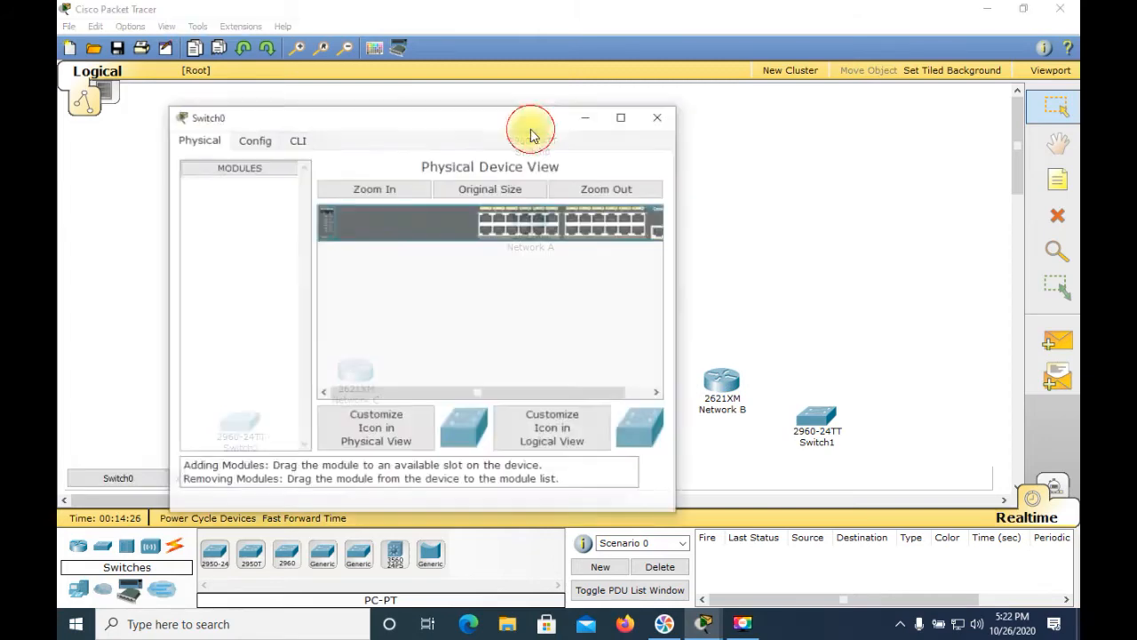
pyautogui.click(264, 142)
pyautogui.click(437, 197)
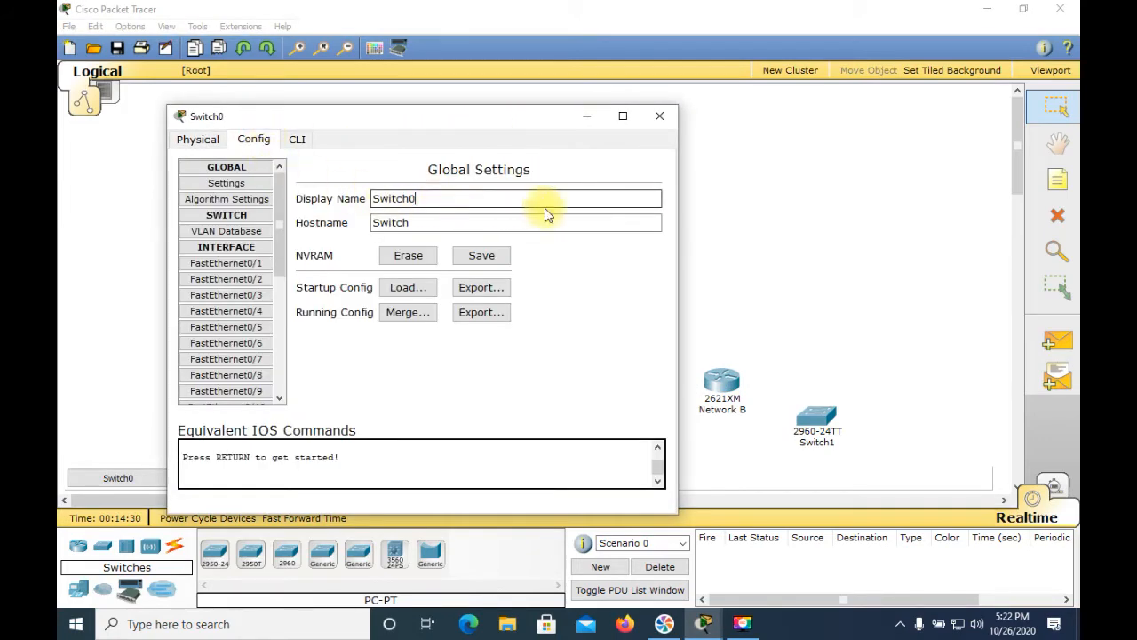
pyautogui.press('BackSpace')
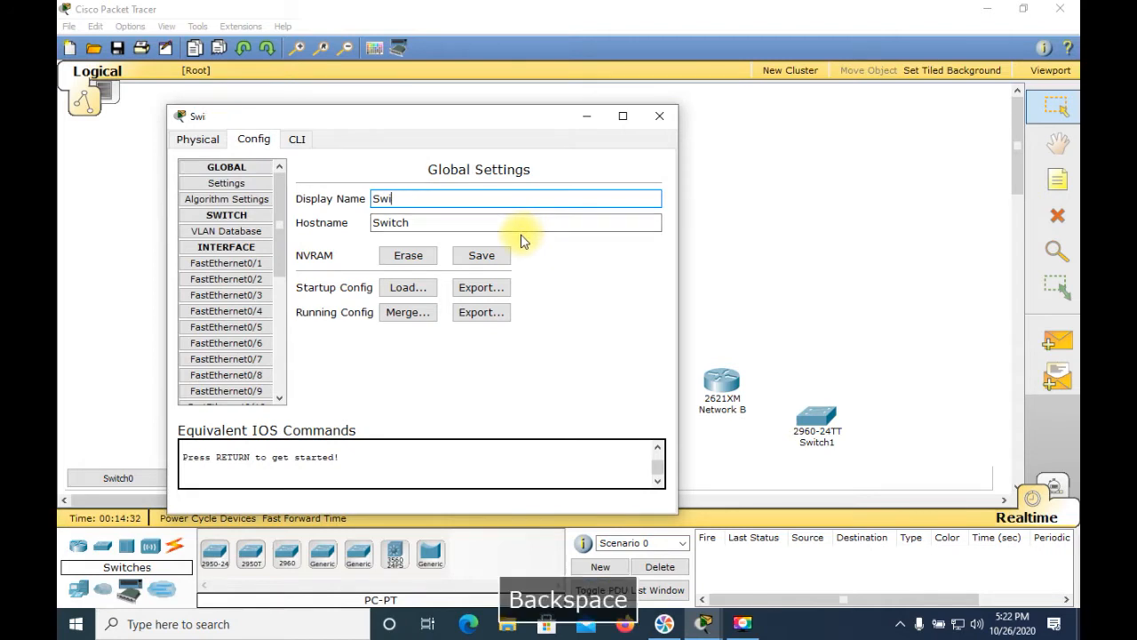
pyautogui.write('Ne')
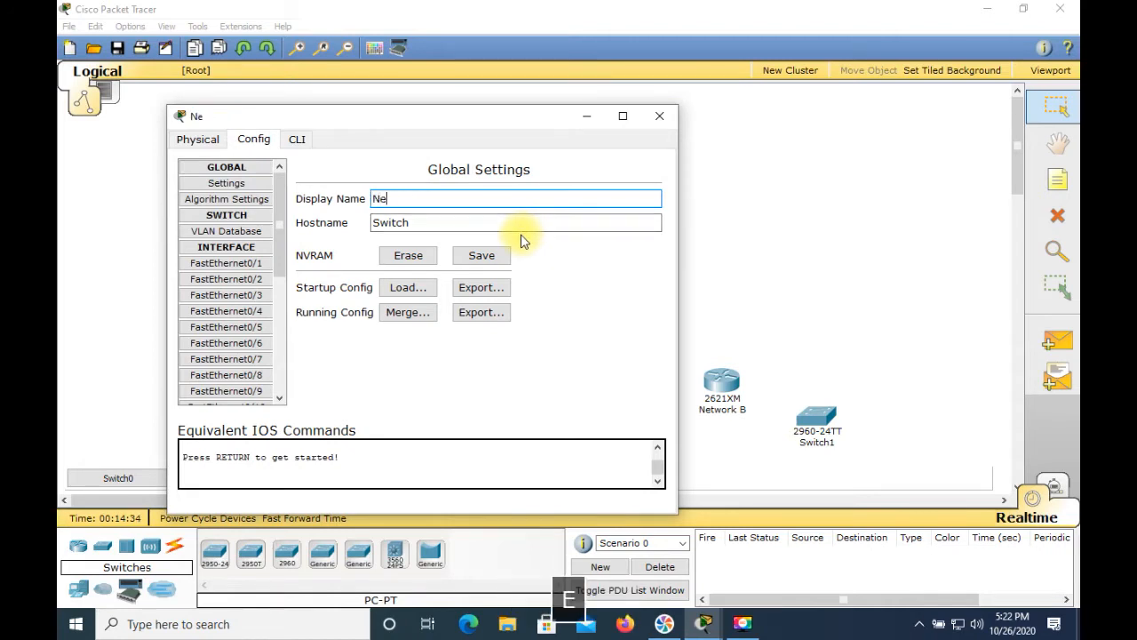
pyautogui.write('twork ')
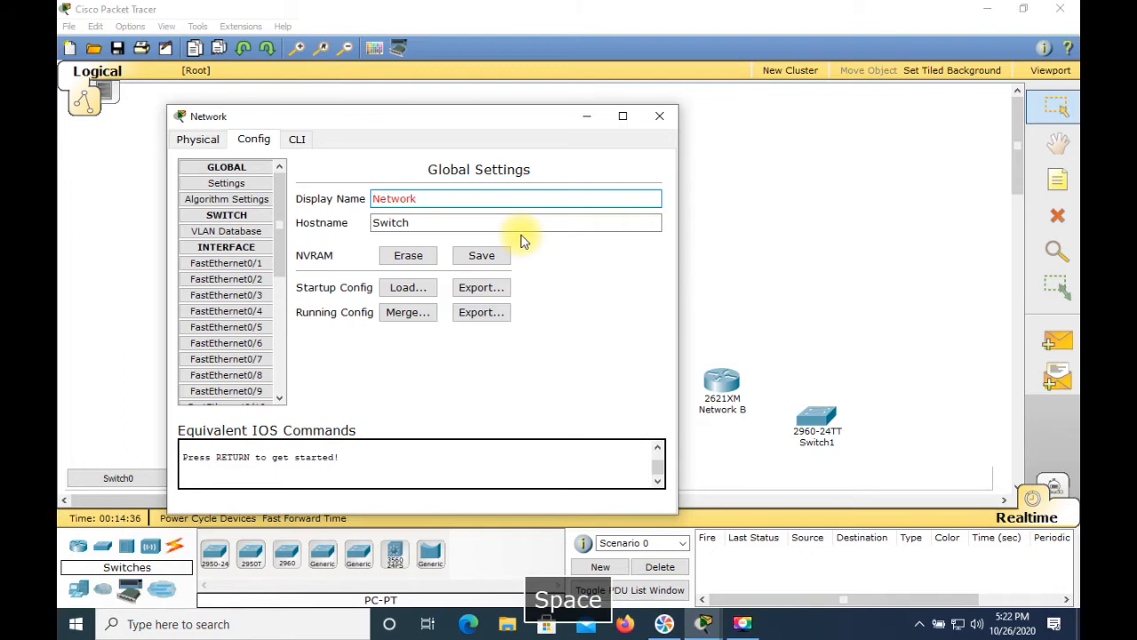
pyautogui.write('A')
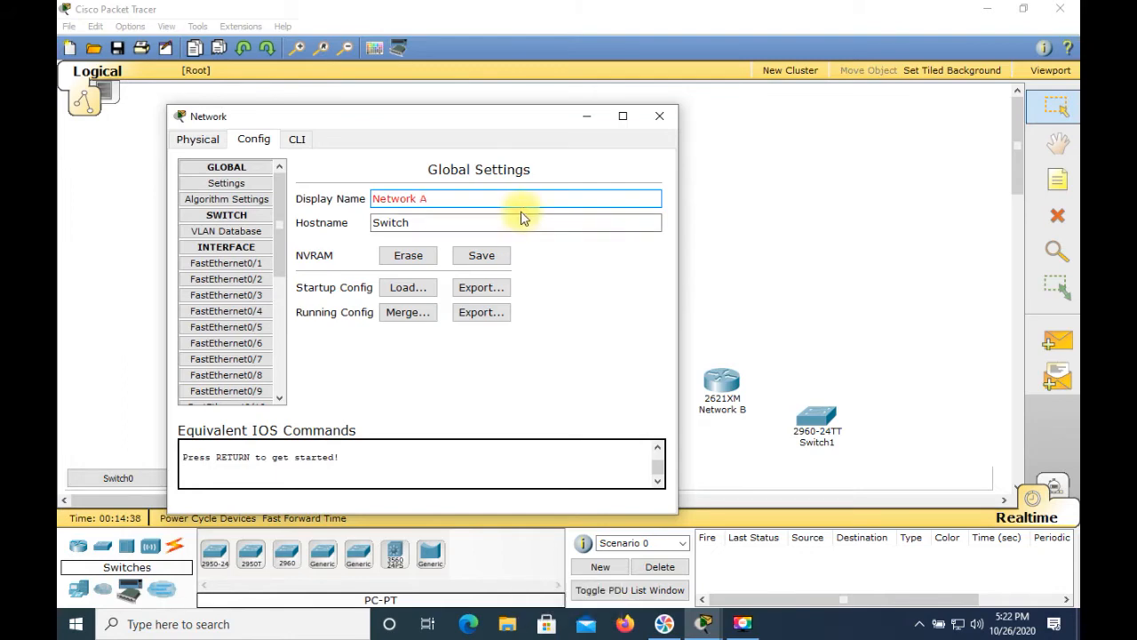
# Step: Set the top switch's hostname to SwitchA and close its dialog
pyautogui.click(449, 223)
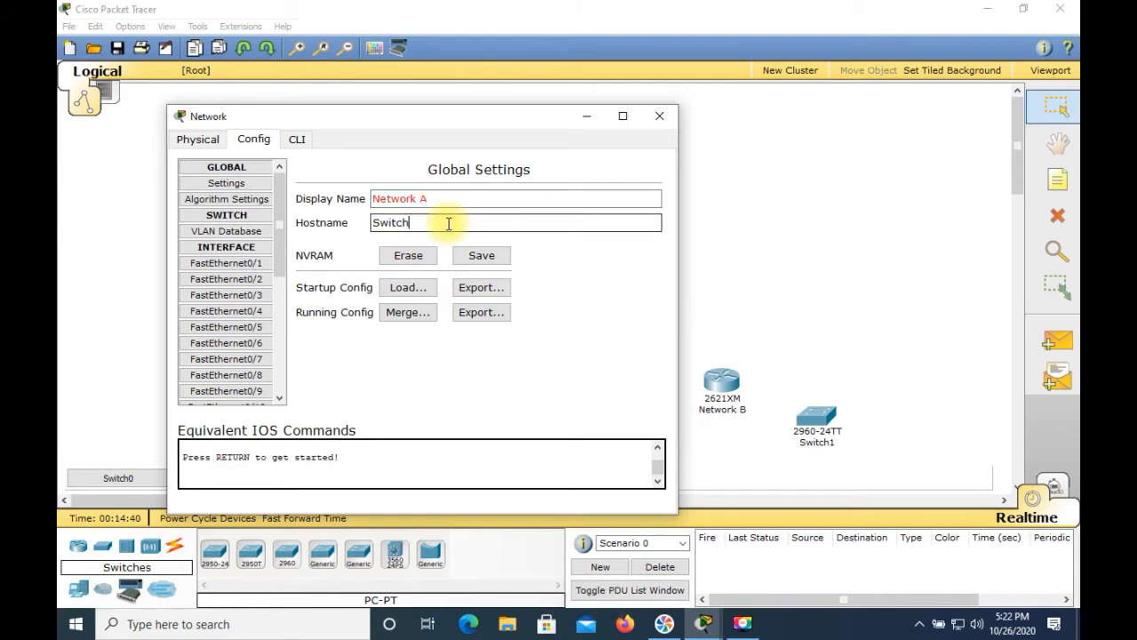
pyautogui.write('A')
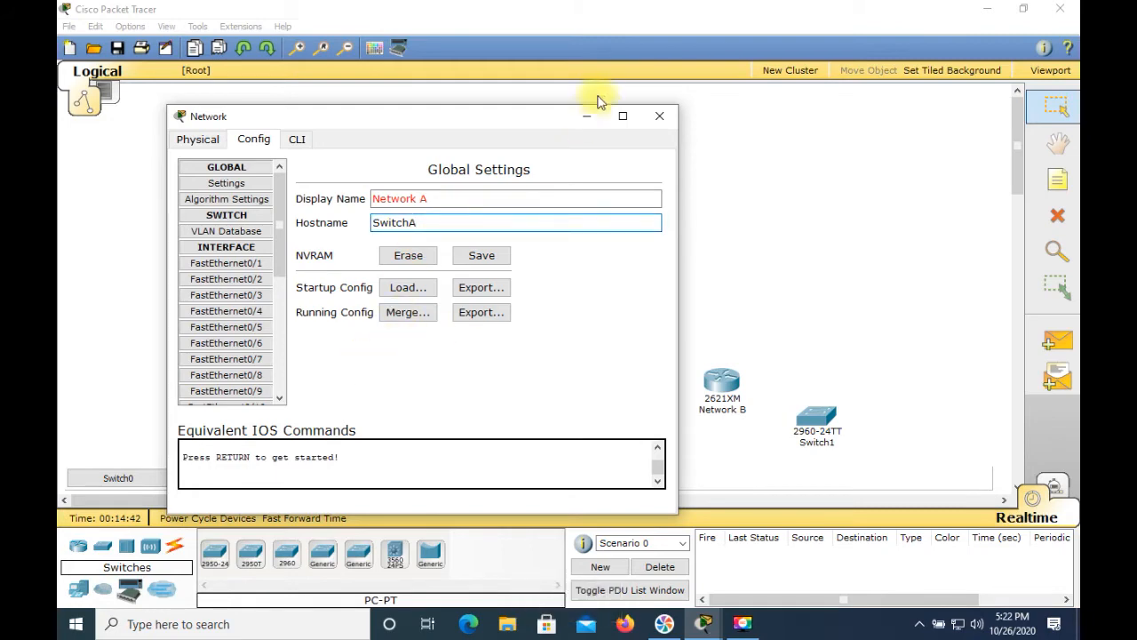
pyautogui.click(657, 117)
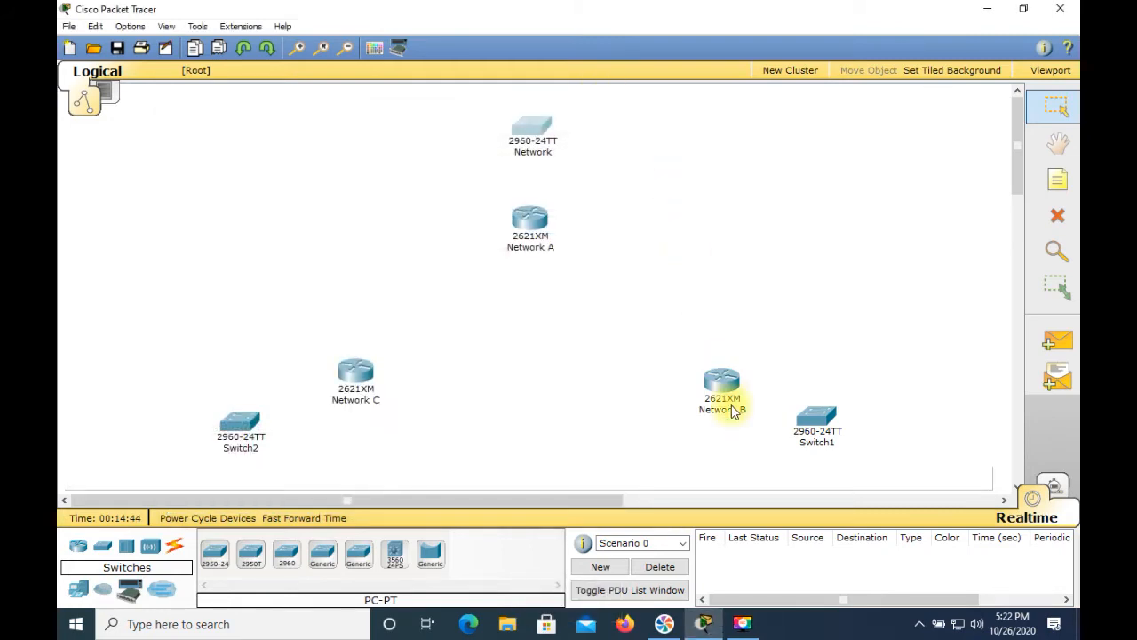
# Step: Edit the top switch's label on the canvas to read NetworkA
pyautogui.click(544, 153)
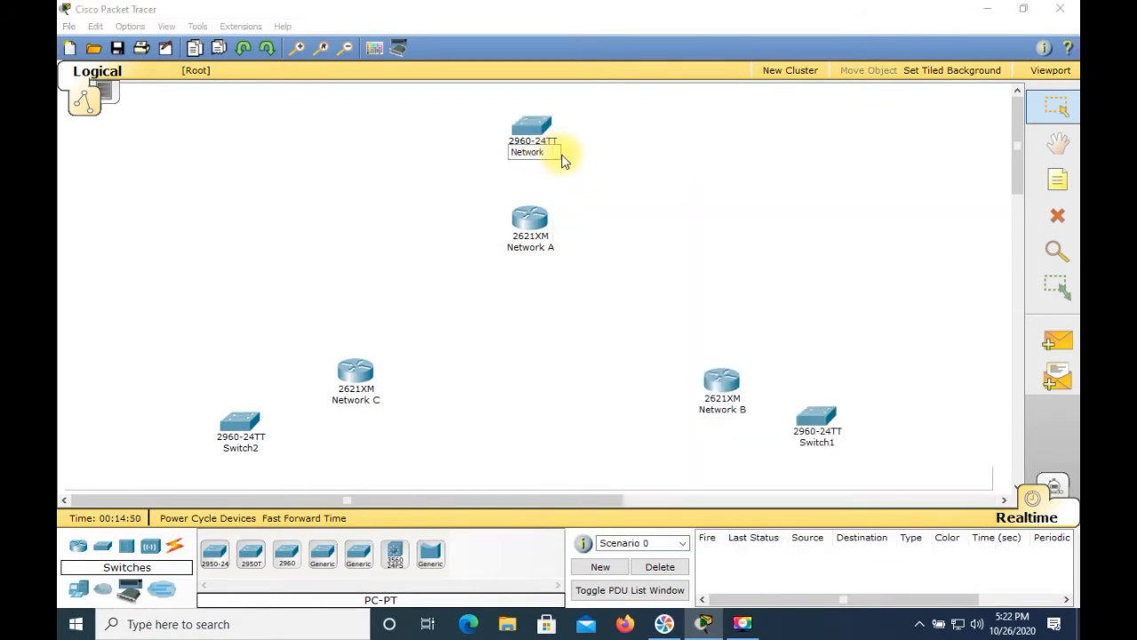
pyautogui.write('A')
pyautogui.click(631, 226)
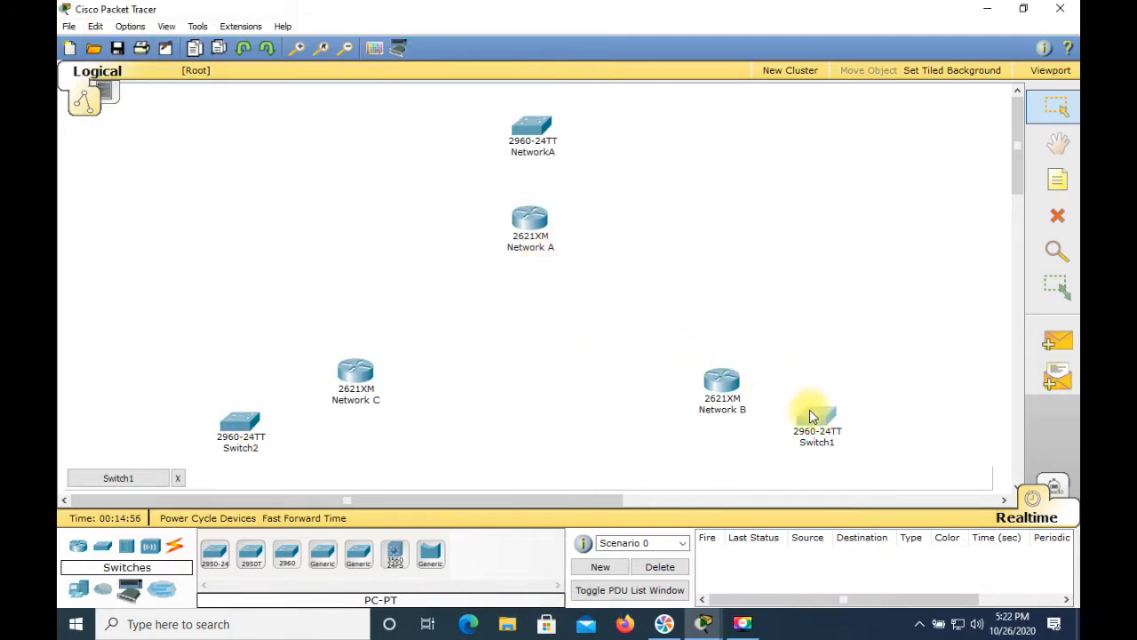
# Step: Open the right switch's configuration and set its display name to NetworkB
pyautogui.click(810, 410)
pyautogui.click(170, 55)
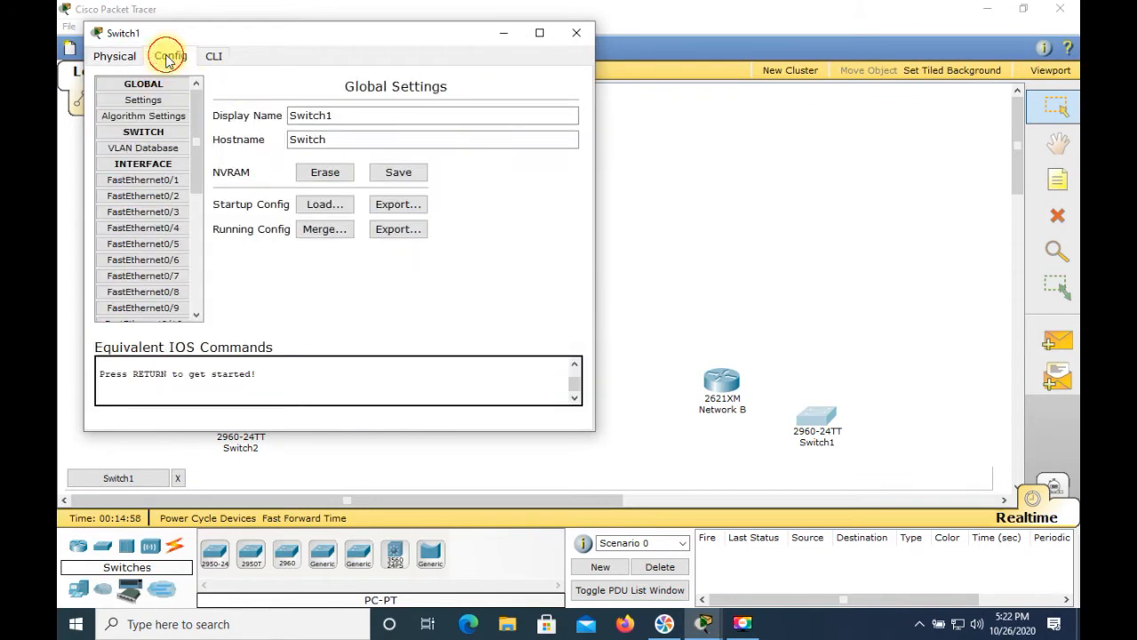
pyautogui.moveTo(343, 111); pyautogui.dragTo(256, 108)
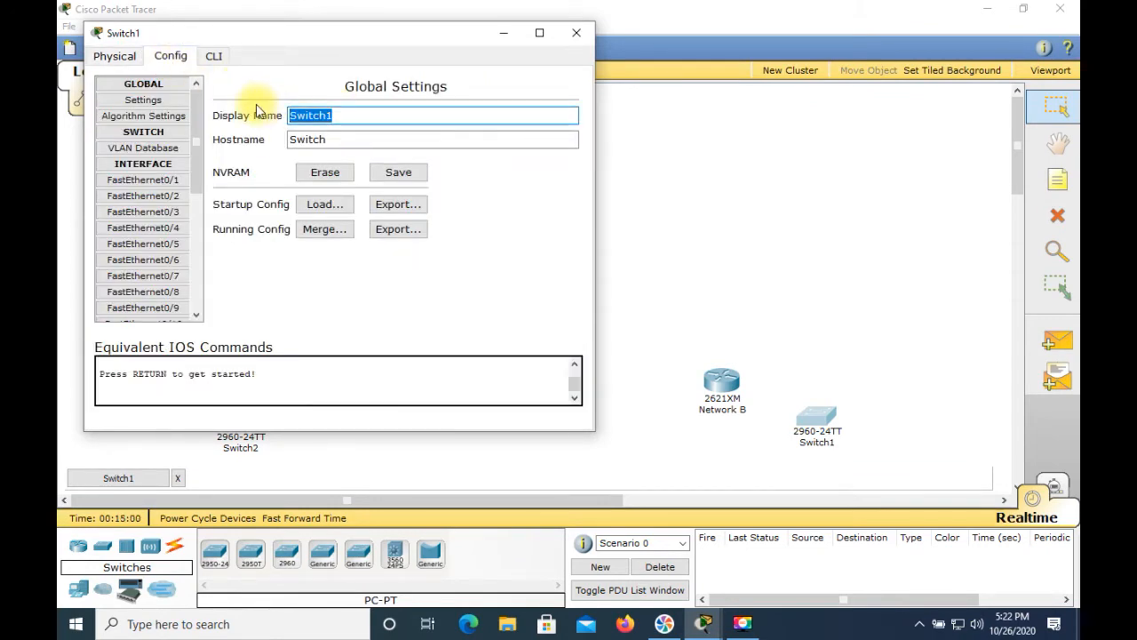
pyautogui.write('Net')
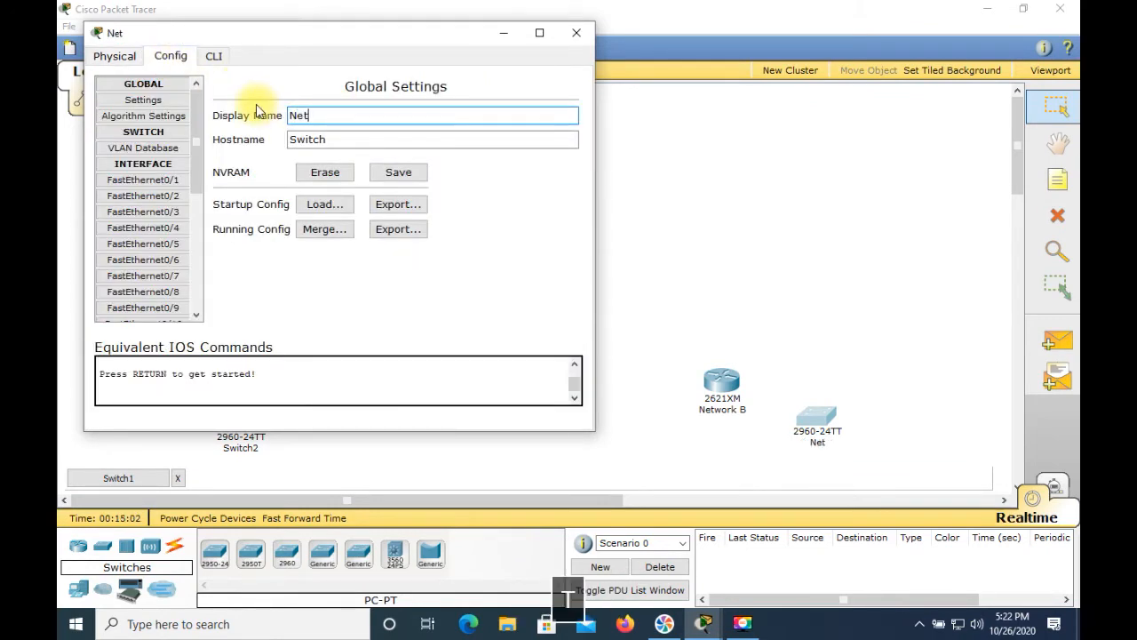
pyautogui.write('wropk')
pyautogui.press('BackSpace')
pyautogui.write('B')
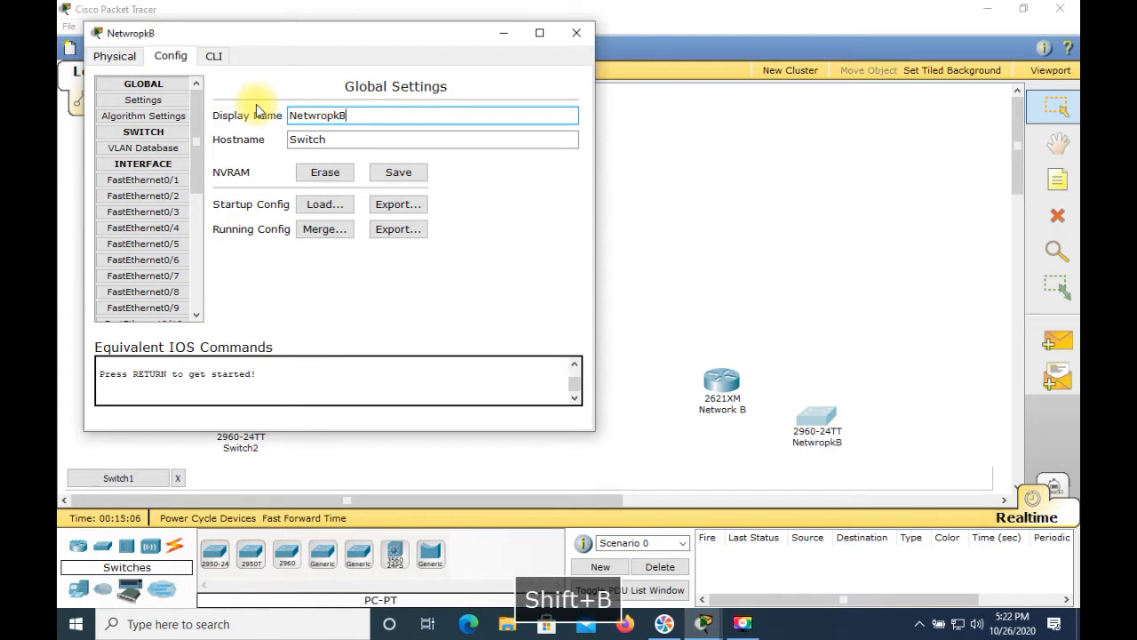
pyautogui.press('BackSpace')
pyautogui.press('BackSpace')
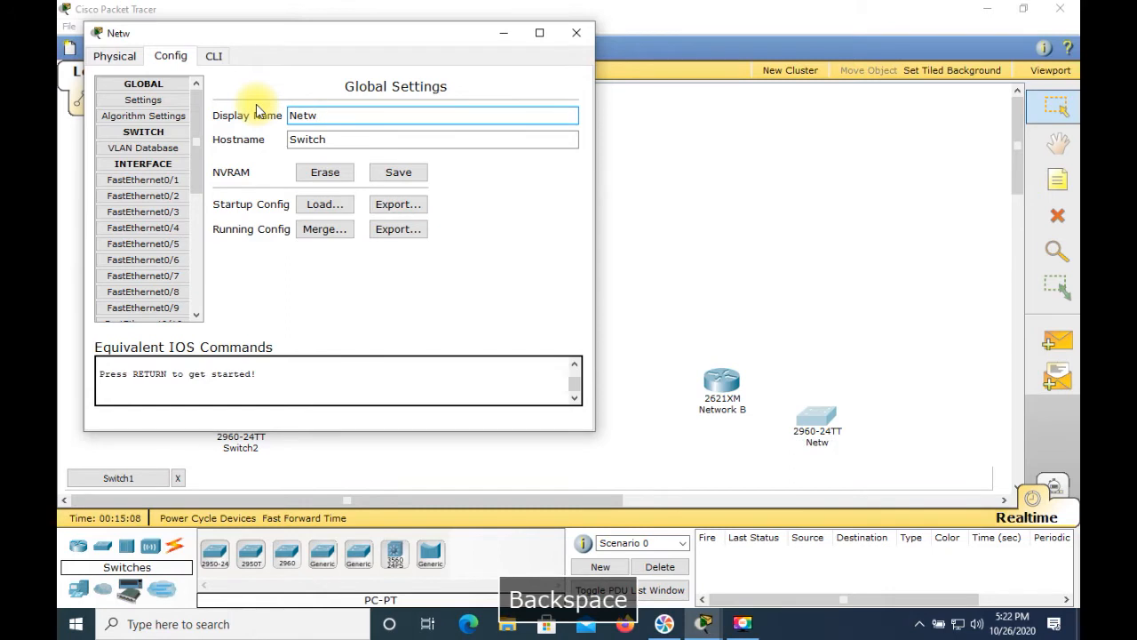
pyautogui.write('orkB')
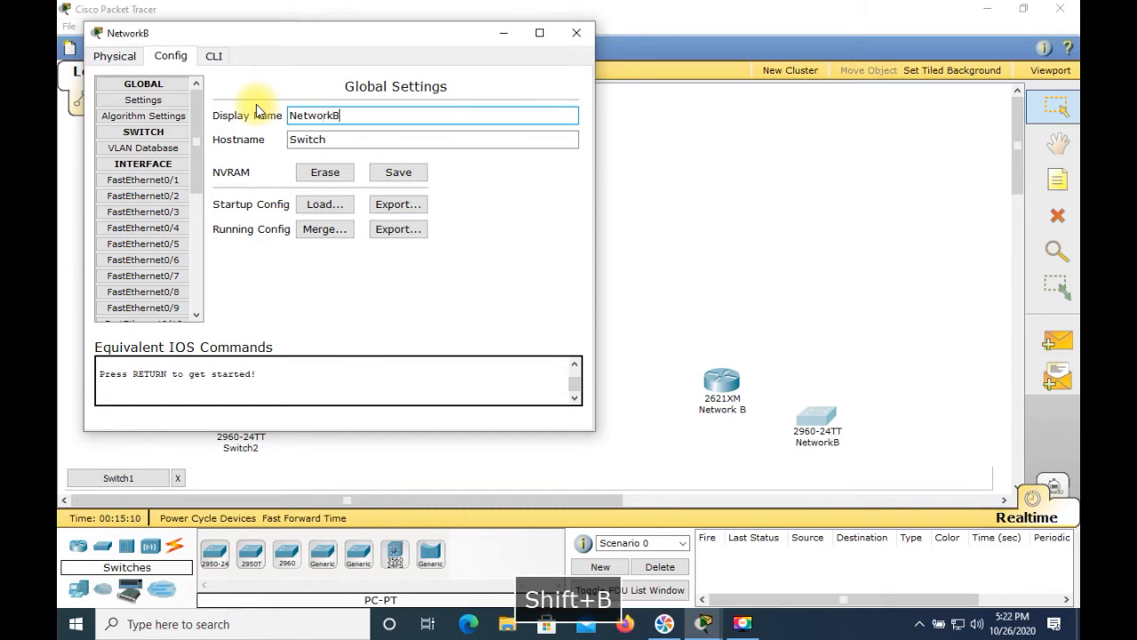
# Step: Set the right switch's hostname to SwitchB and close its configuration dialog
pyautogui.click(341, 140)
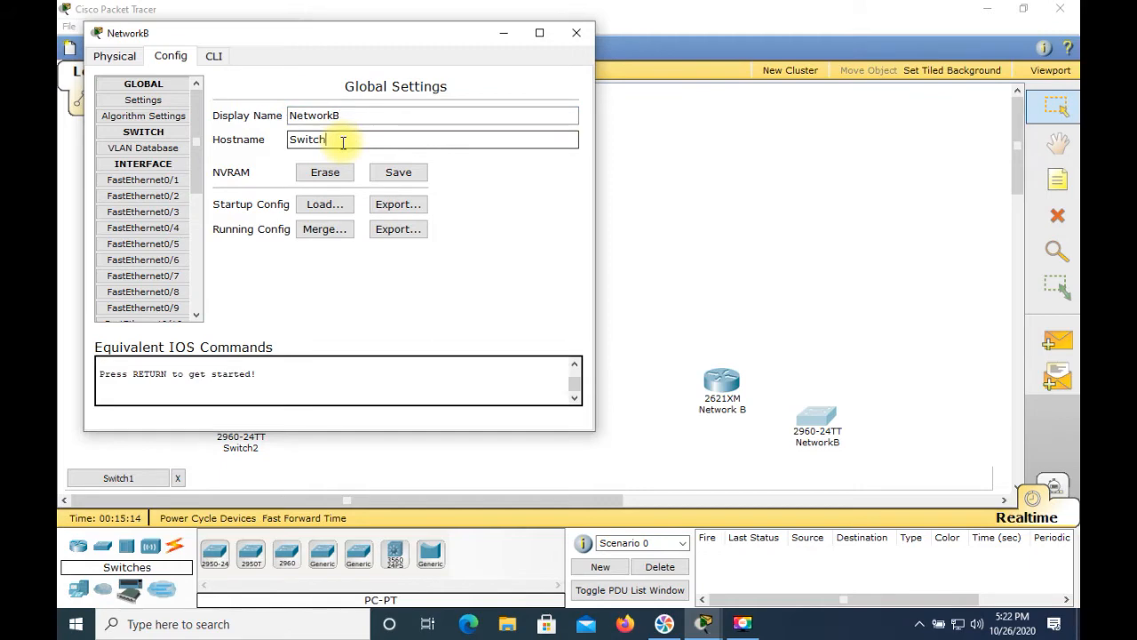
pyautogui.write('B')
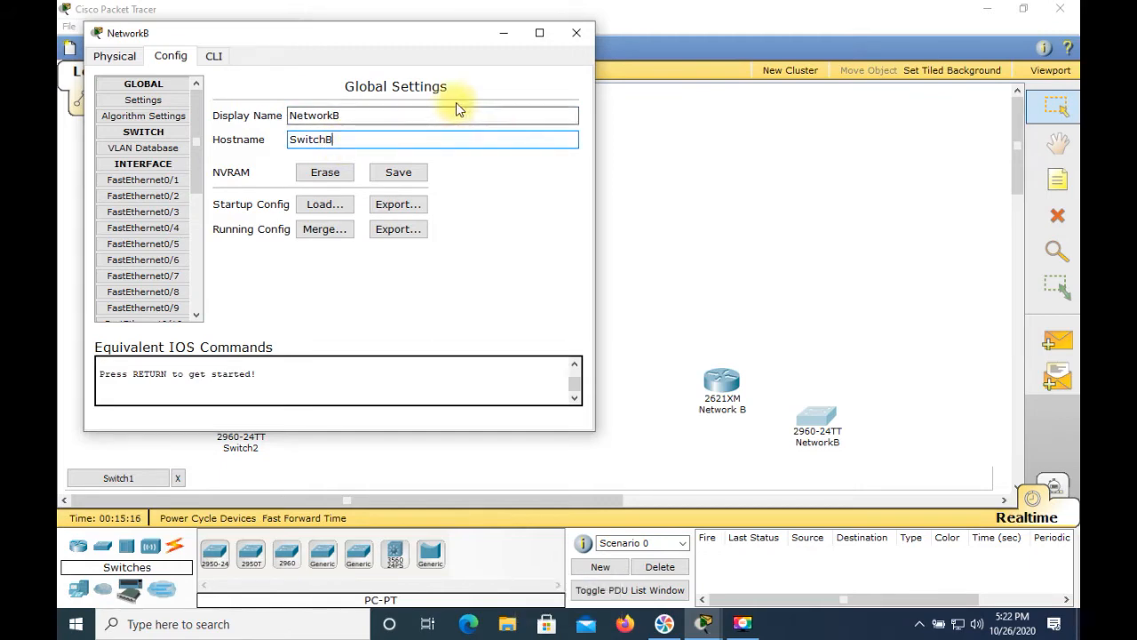
pyautogui.click(582, 36)
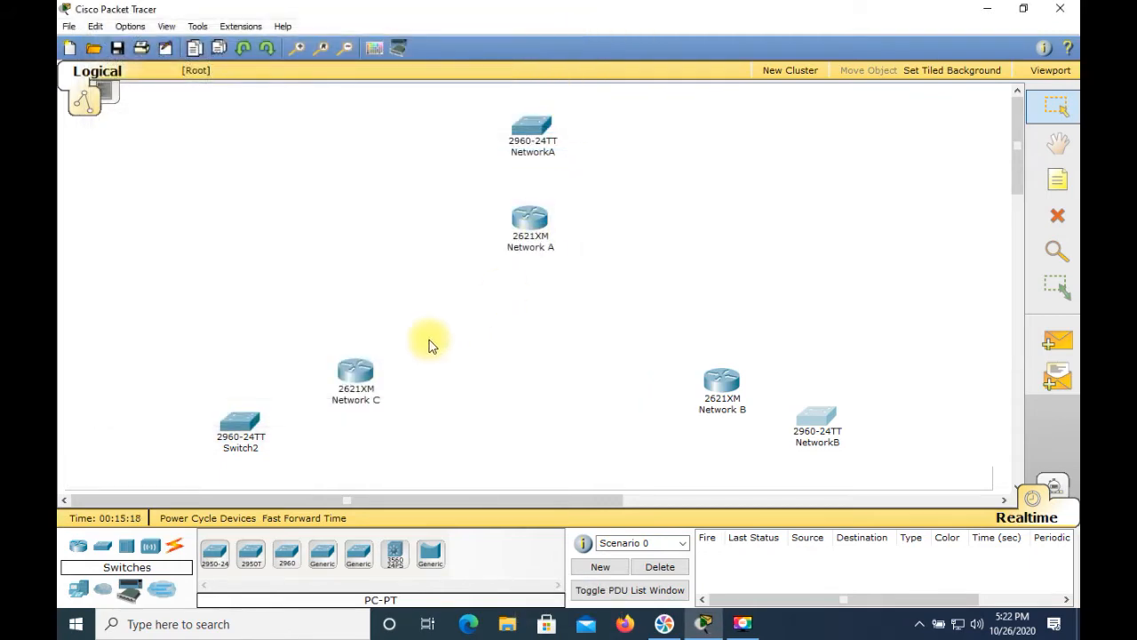
# Step: Open the bottom-left switch's configuration and set its display name to NetworkC
pyautogui.click(241, 433)
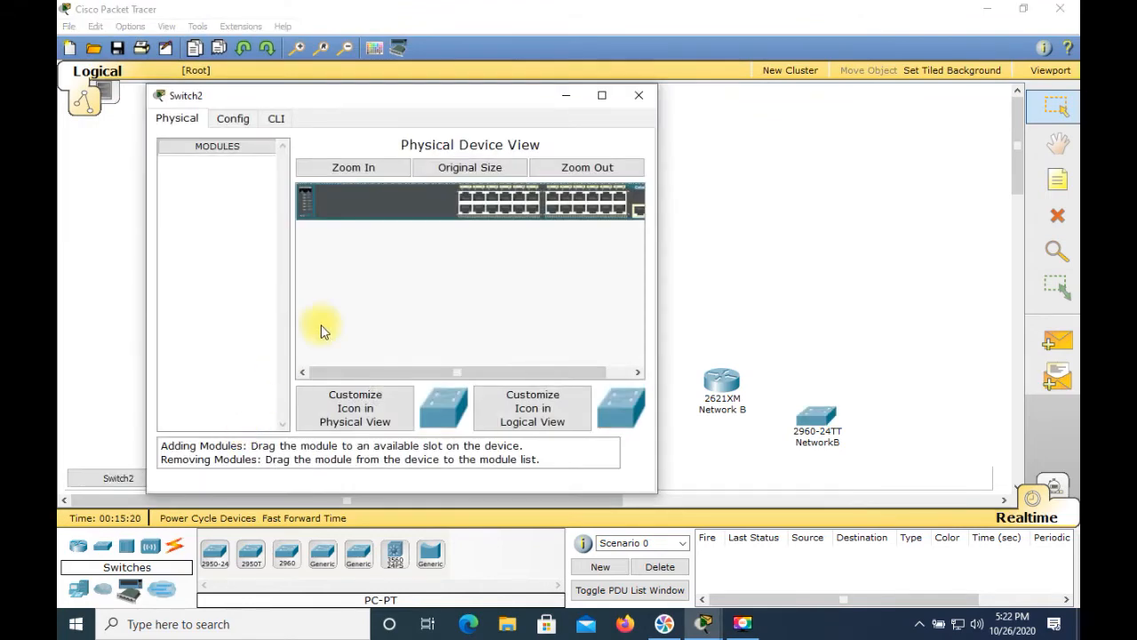
pyautogui.click(230, 122)
pyautogui.click(422, 174)
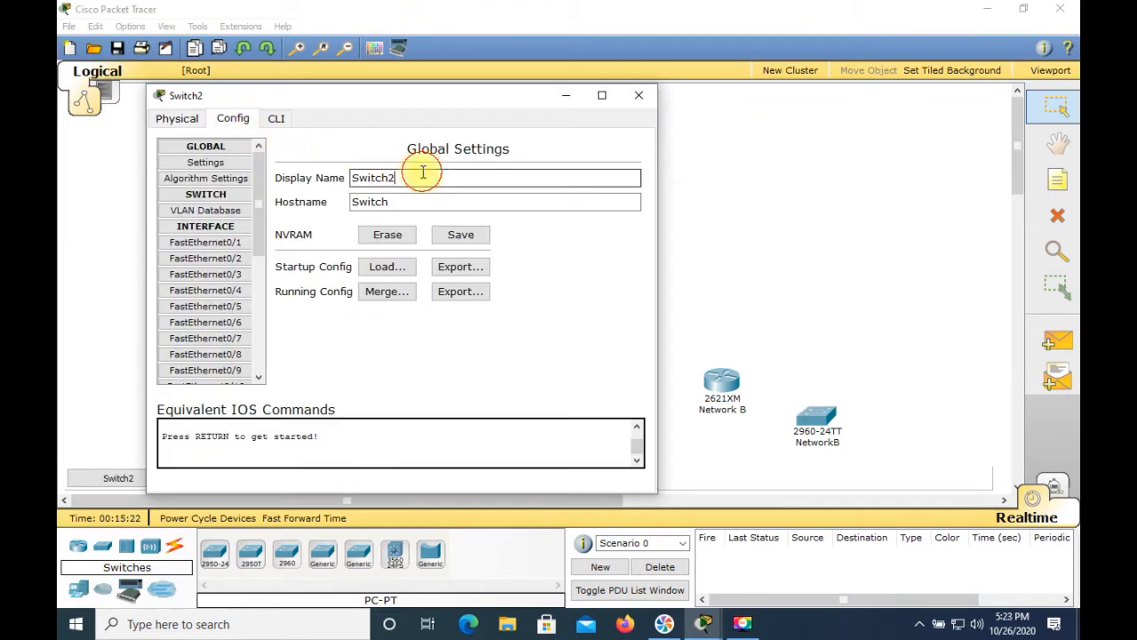
pyautogui.press('BackSpace')
pyautogui.press('BackSpace')
pyautogui.press('BackSpace')
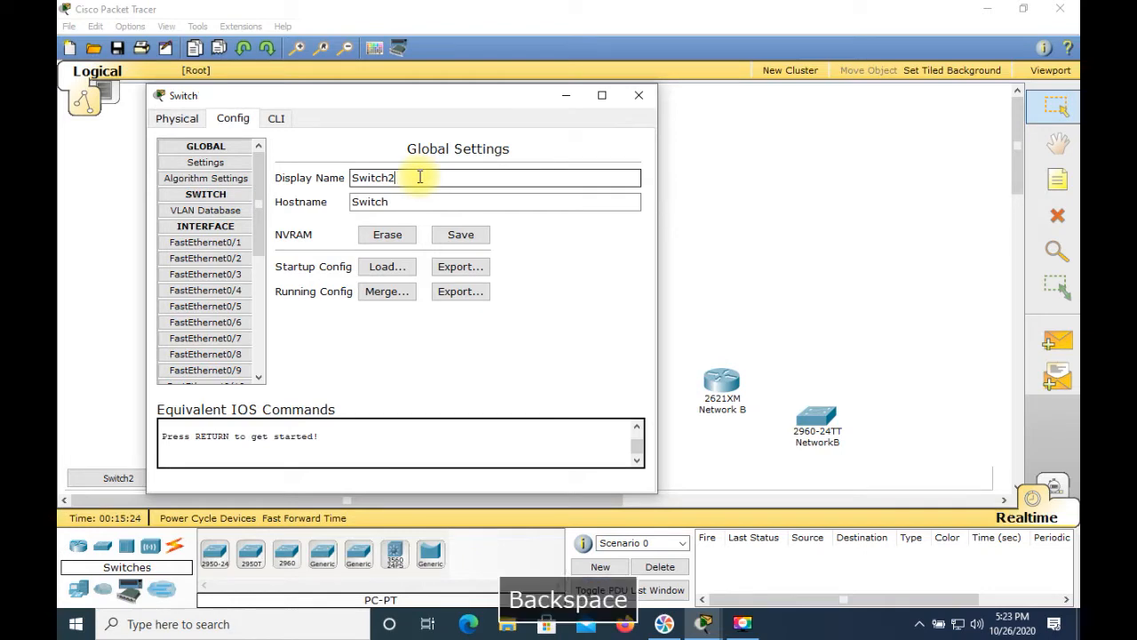
pyautogui.write('N')
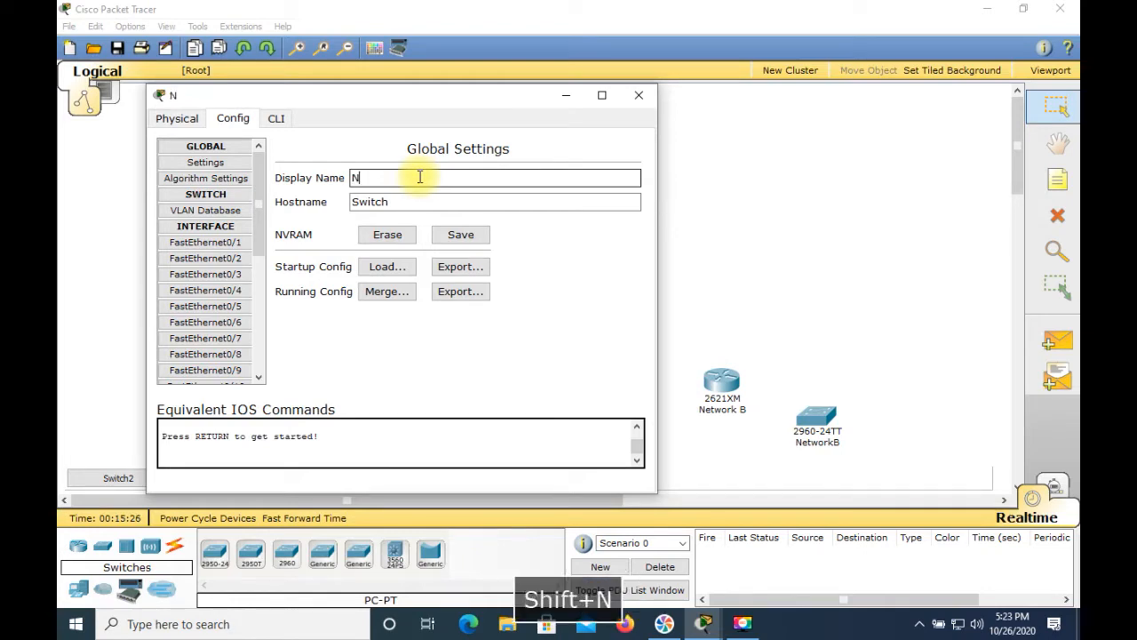
pyautogui.write('etwork')
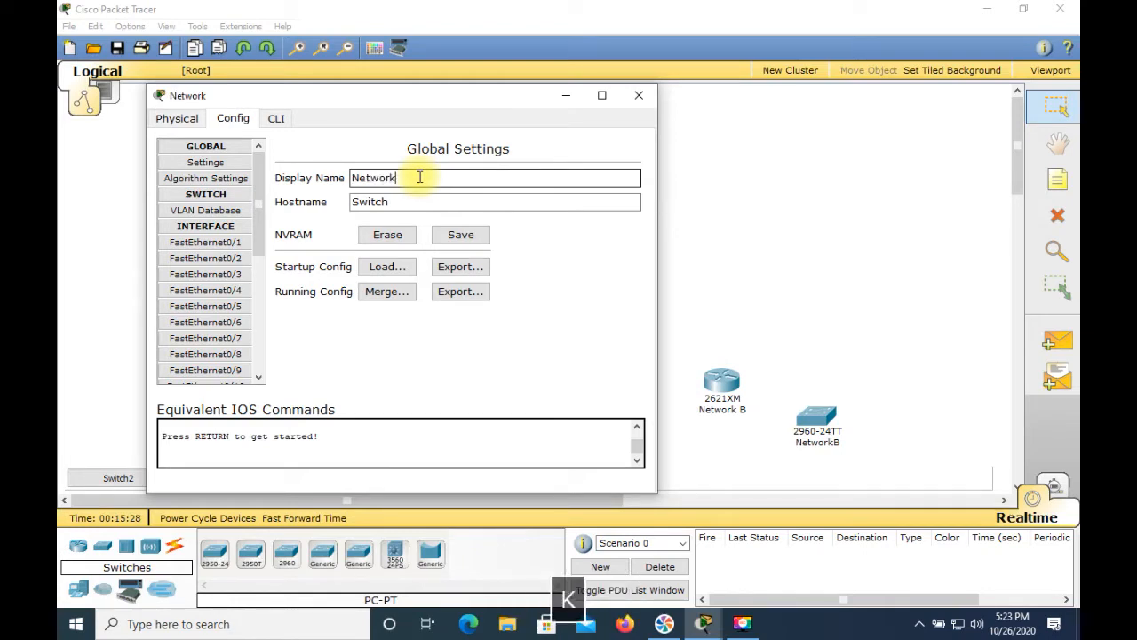
pyautogui.write('C')
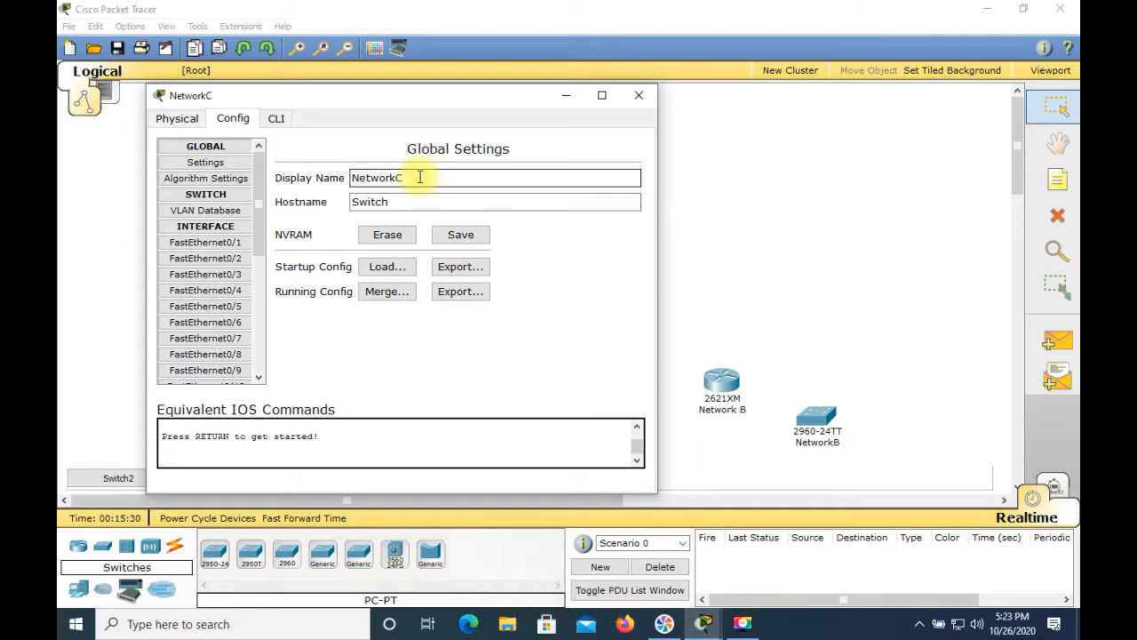
# Step: Set the bottom-left switch's hostname to SwitchC and close its dialog
pyautogui.click(411, 204)
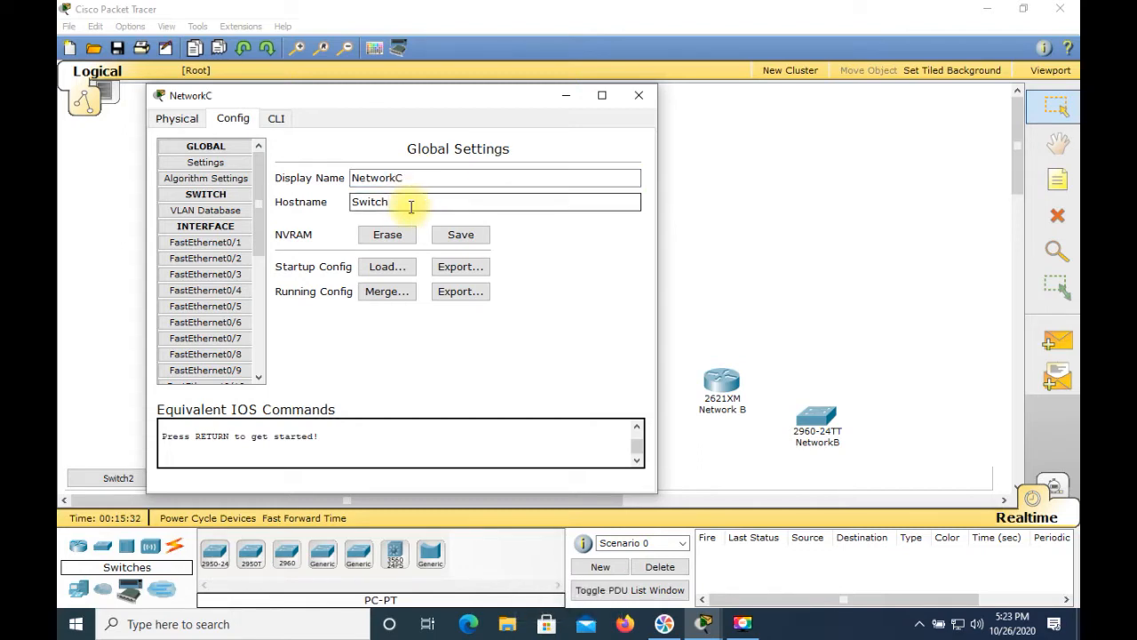
pyautogui.write('C')
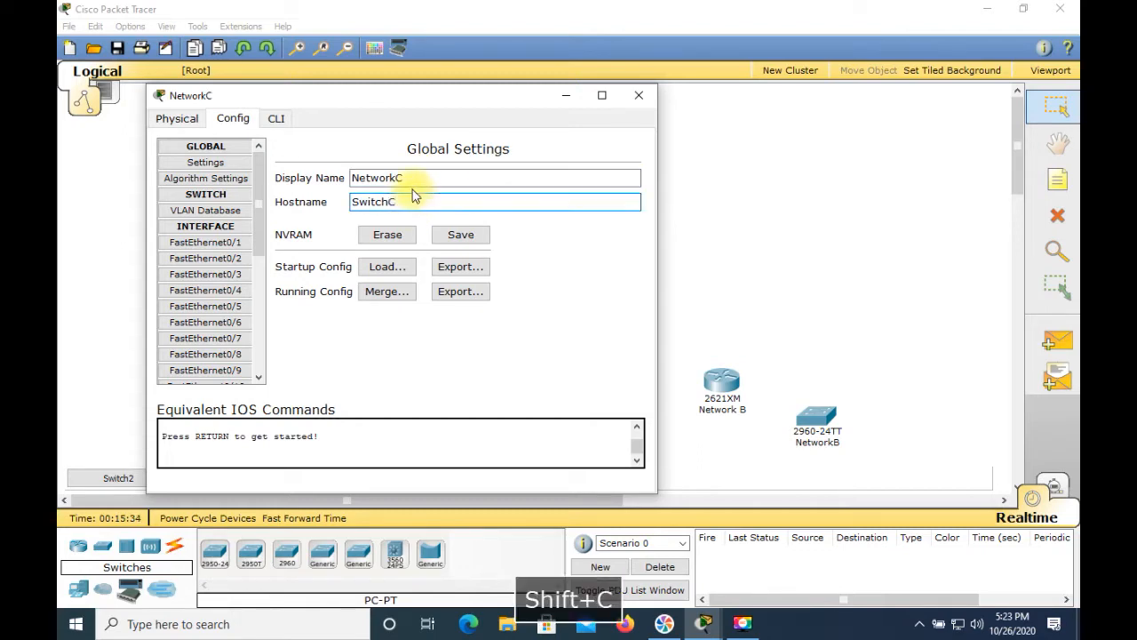
pyautogui.click(639, 96)
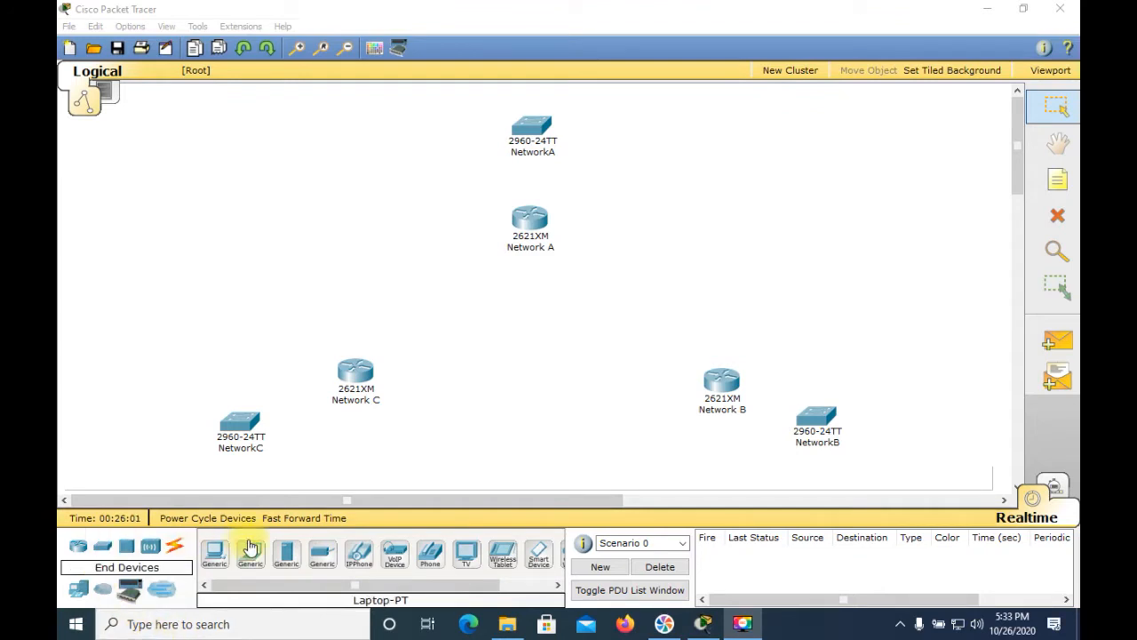
# Step: Place six generic PCs, two beside each of the NetworkA, NetworkB and NetworkC switches
pyautogui.click(80, 593)
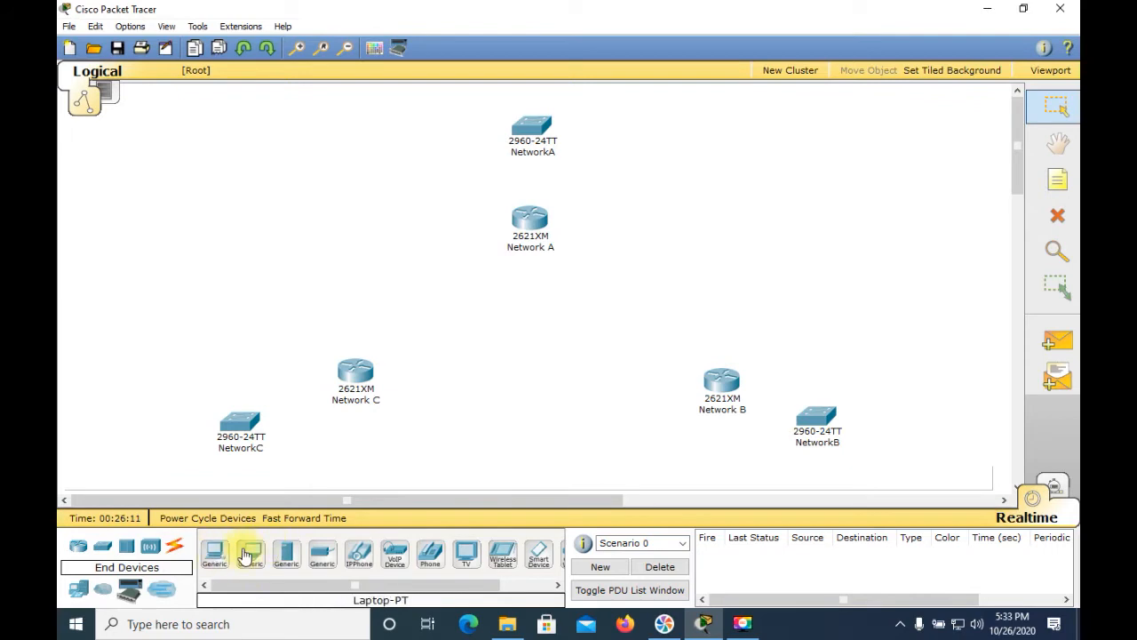
pyautogui.moveTo(211, 556); pyautogui.dragTo(453, 122)
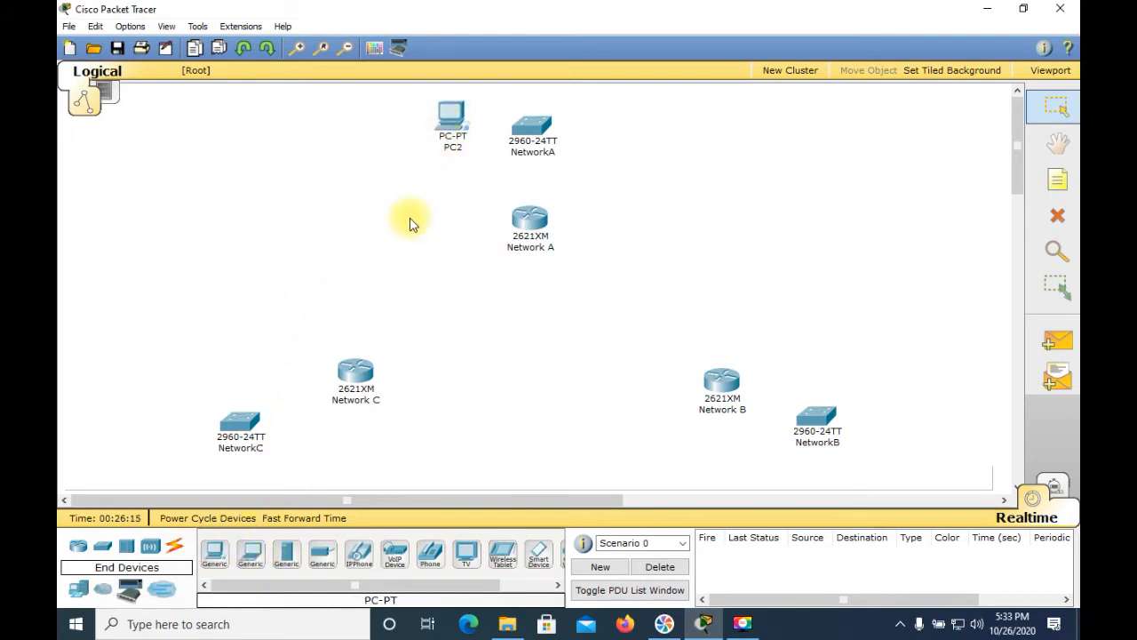
pyautogui.moveTo(217, 557); pyautogui.dragTo(620, 117)
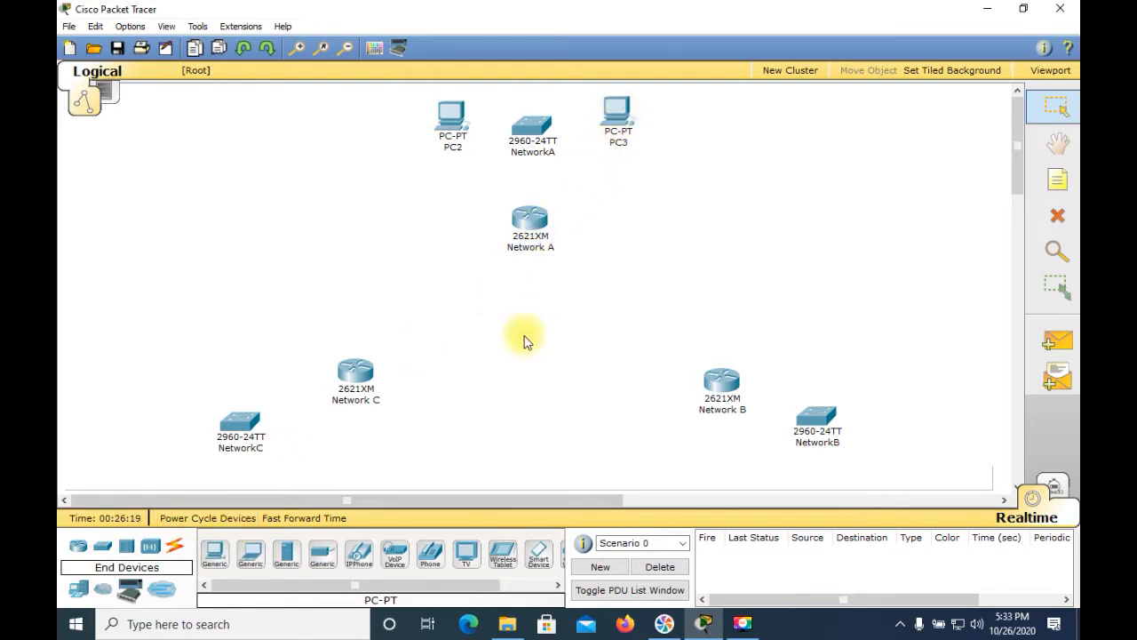
pyautogui.moveTo(214, 560); pyautogui.dragTo(898, 364)
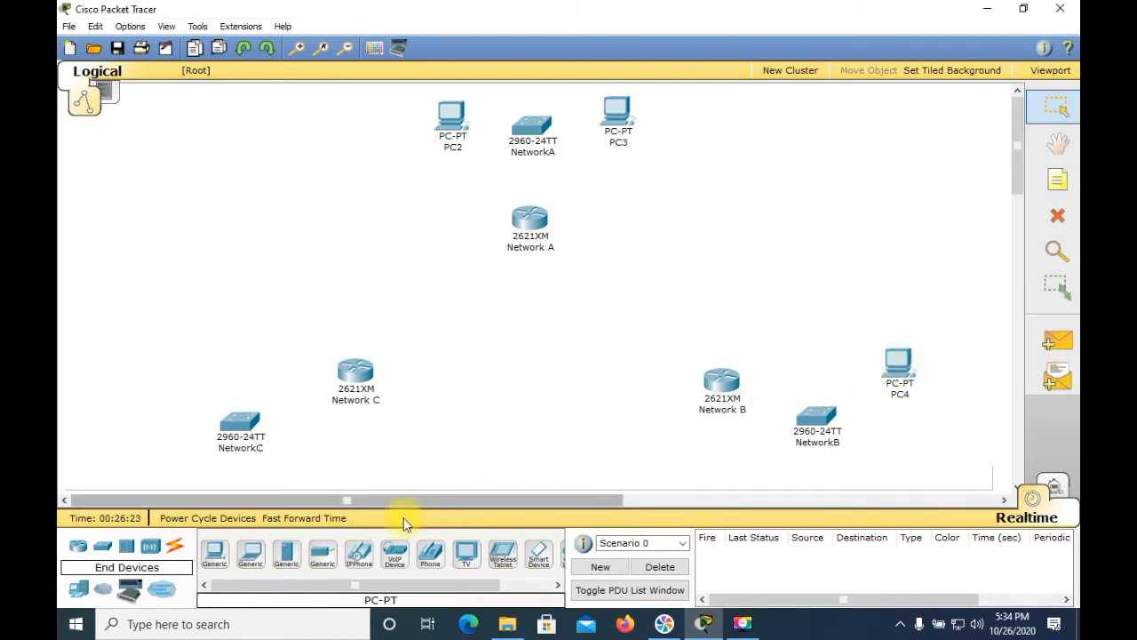
pyautogui.moveTo(223, 557); pyautogui.dragTo(902, 455)
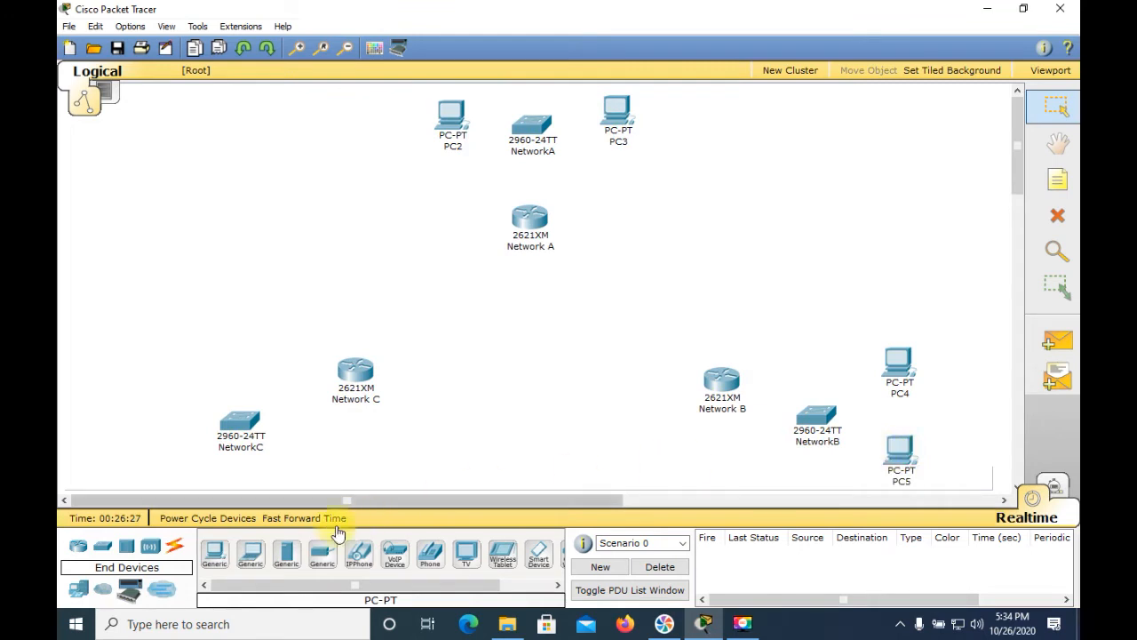
pyautogui.moveTo(214, 549); pyautogui.dragTo(165, 372)
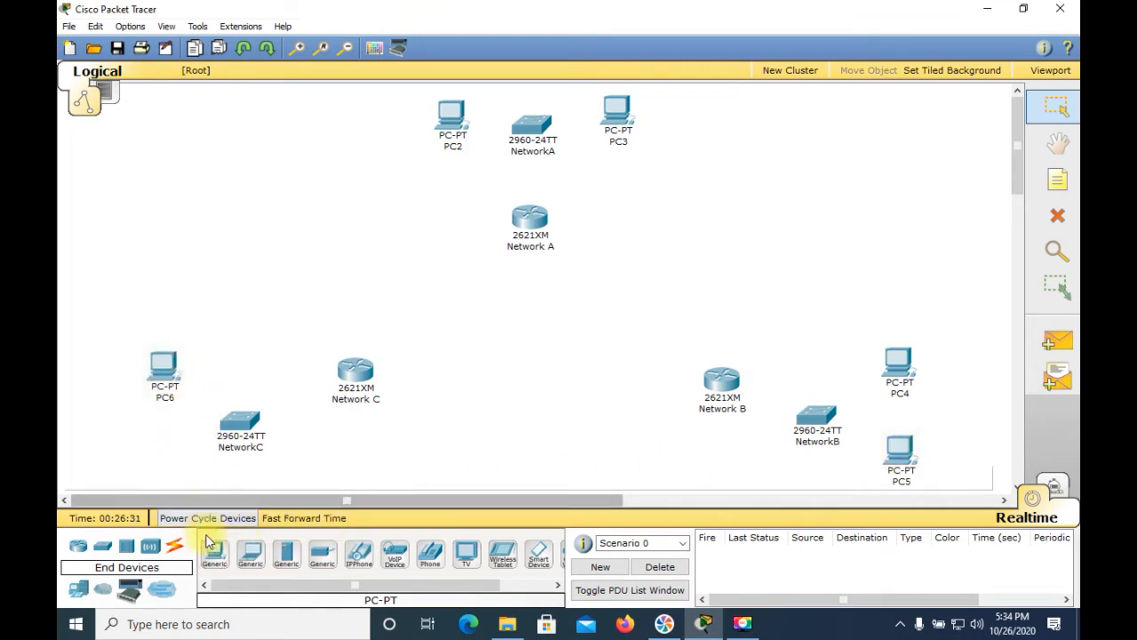
pyautogui.moveTo(214, 553); pyautogui.dragTo(161, 467)
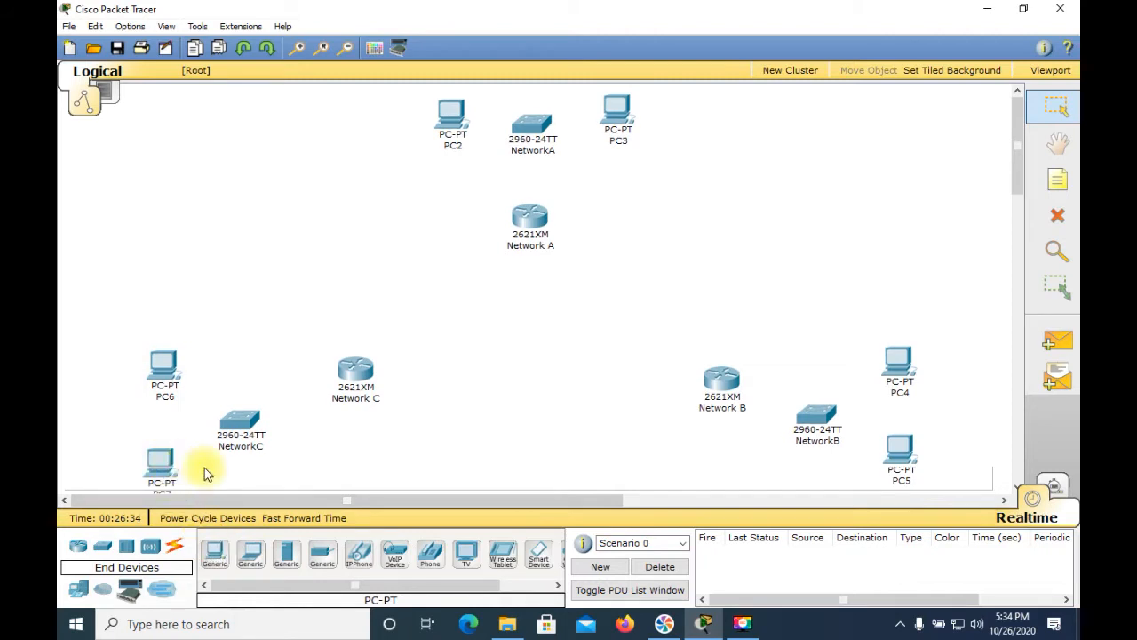
# Step: Open the PC left of the NetworkA switch and set its display name to NetworkA_PC1, then close it
pyautogui.click(453, 126)
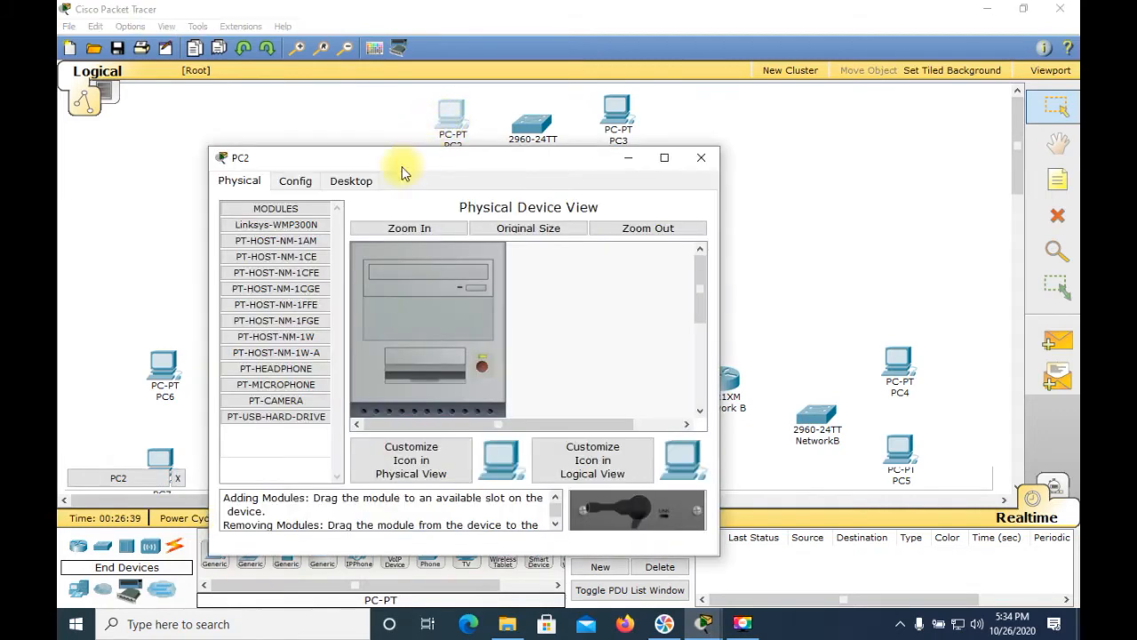
pyautogui.click(295, 182)
pyautogui.click(448, 235)
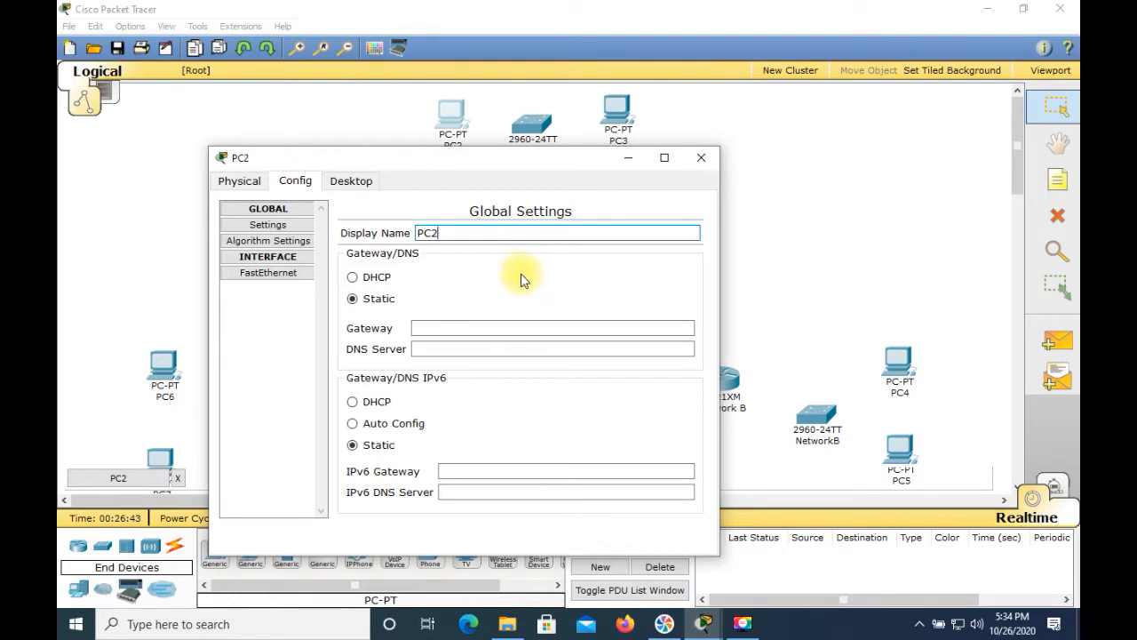
pyautogui.press('BackSpace')
pyautogui.press('BackSpace')
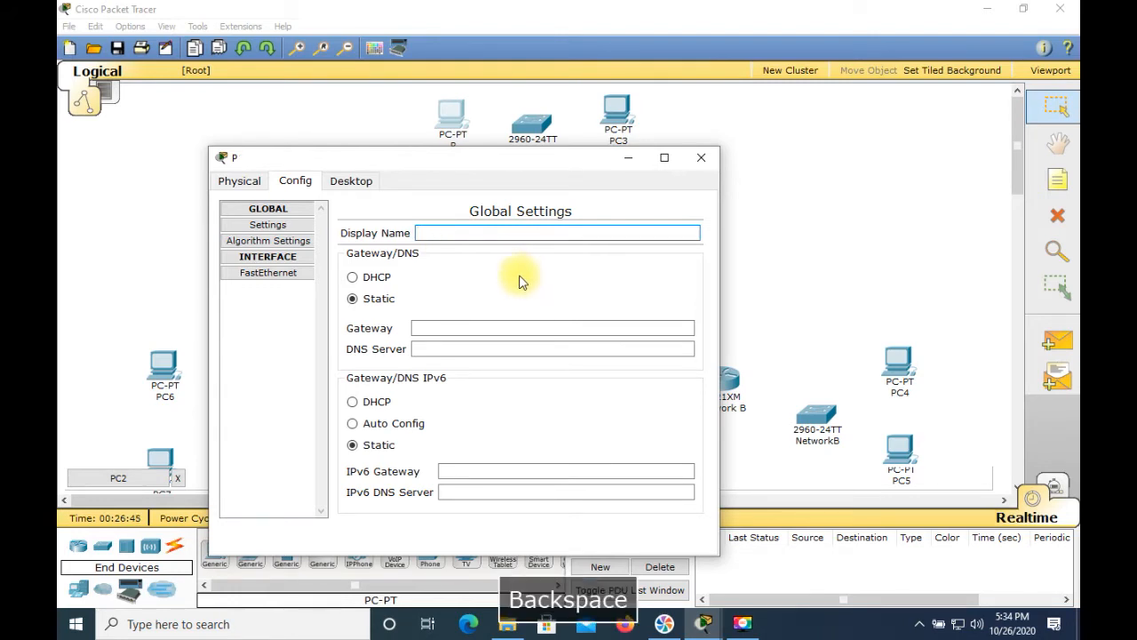
pyautogui.write('N etw')
pyautogui.write('etwor')
pyautogui.write('k')
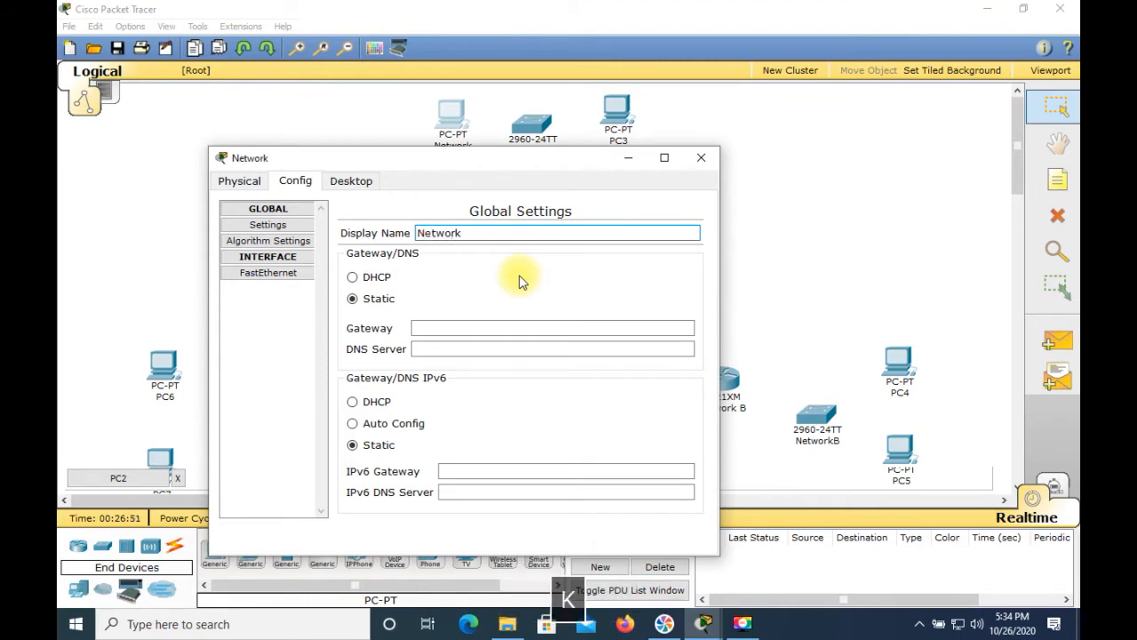
pyautogui.write('A_PC1')
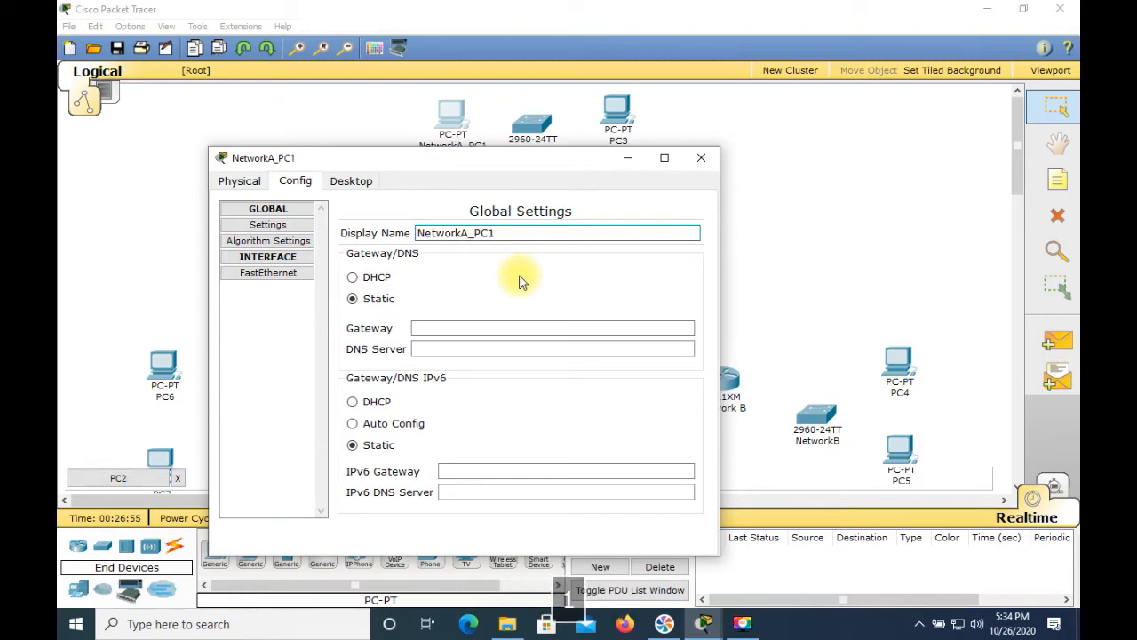
pyautogui.click(700, 158)
# Step: Open the PC right of the NetworkA switch and set its display name to NetworkA_PC2, then close it
pyautogui.click(617, 114)
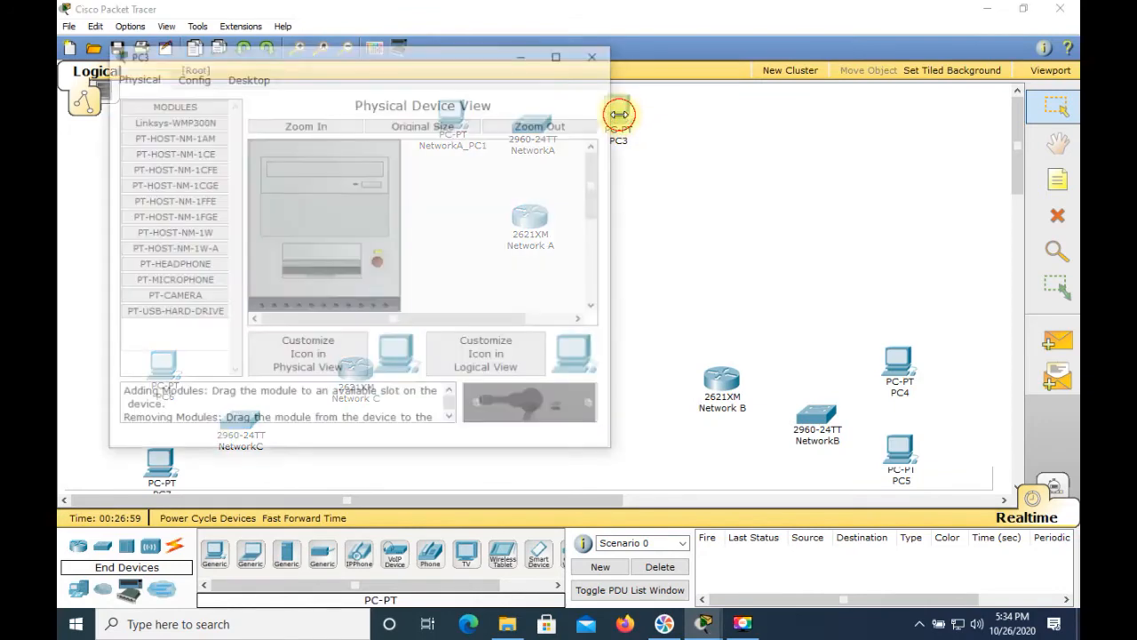
pyautogui.click(193, 77)
pyautogui.click(361, 129)
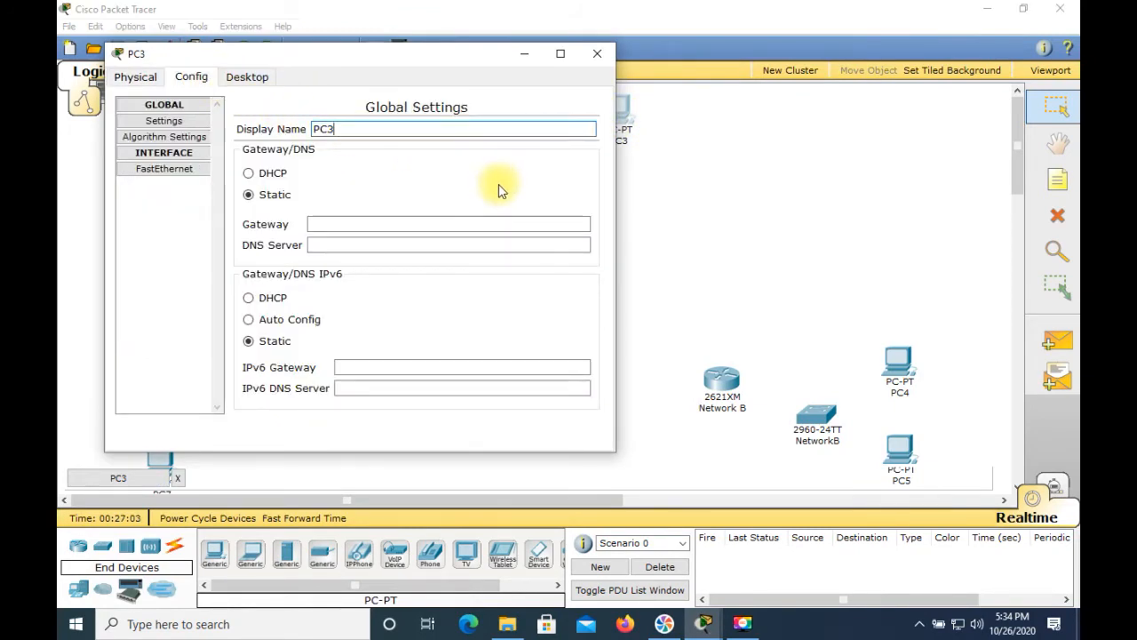
pyautogui.press('BackSpace')
pyautogui.press('BackSpace')
pyautogui.write('Ne')
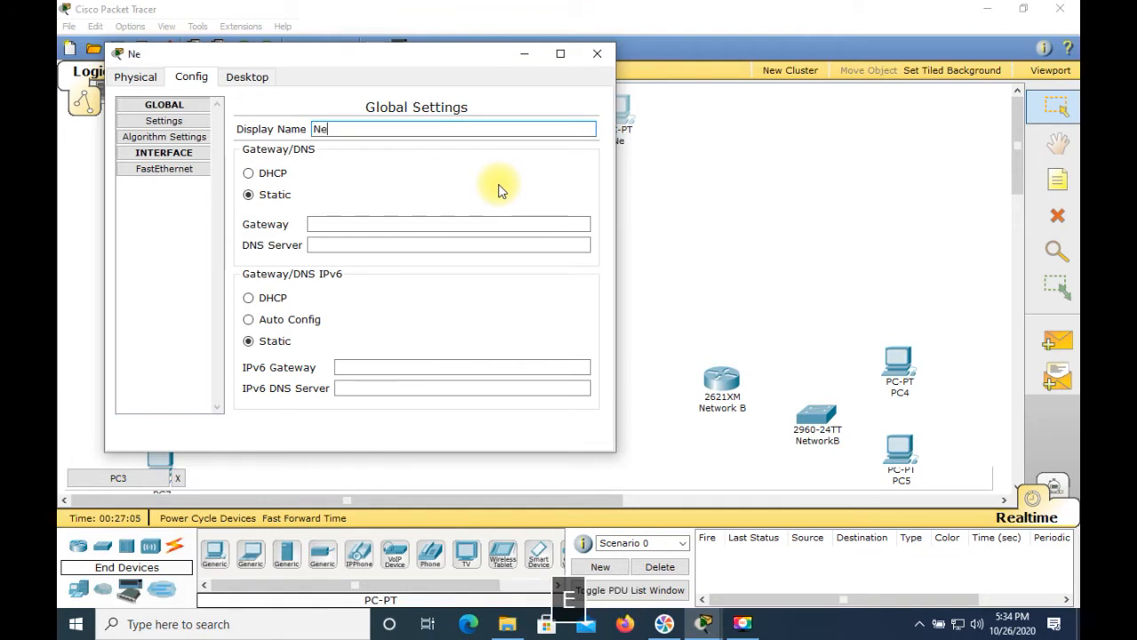
pyautogui.write('tworkZ_P')
pyautogui.write('C')
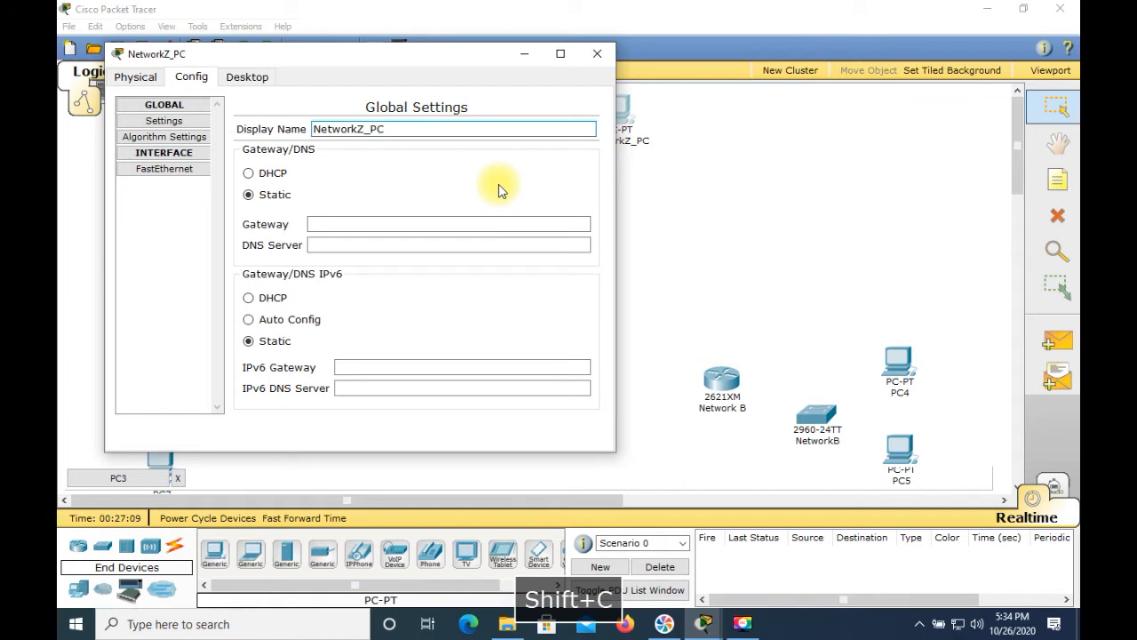
pyautogui.hotkey('shift', 'BackSpace')
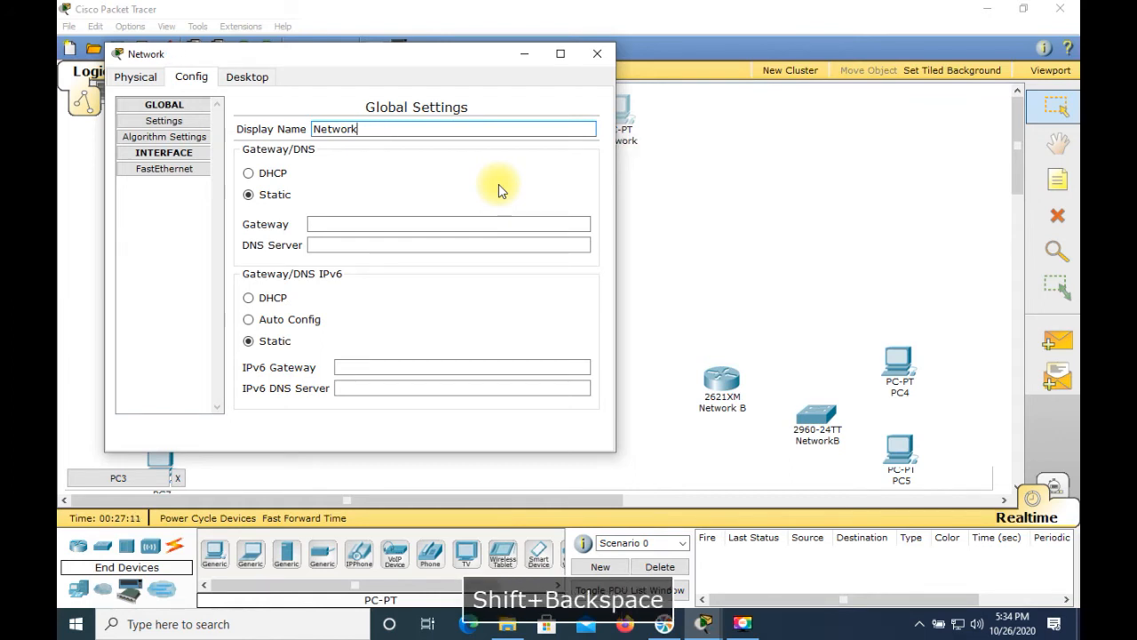
pyautogui.write('A_PC2')
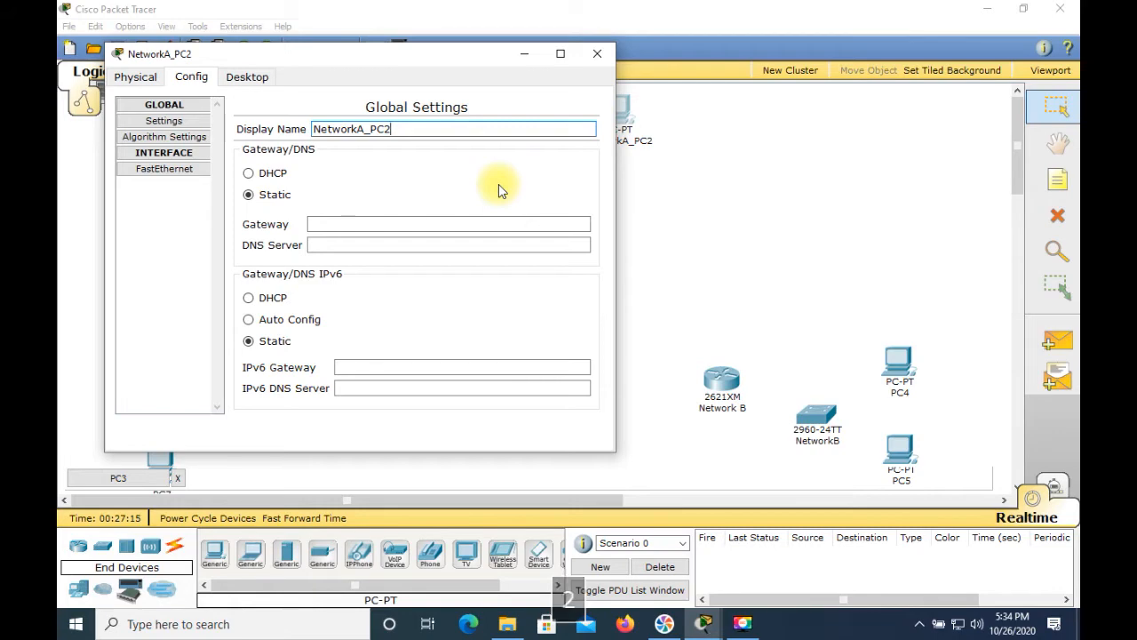
pyautogui.click(597, 54)
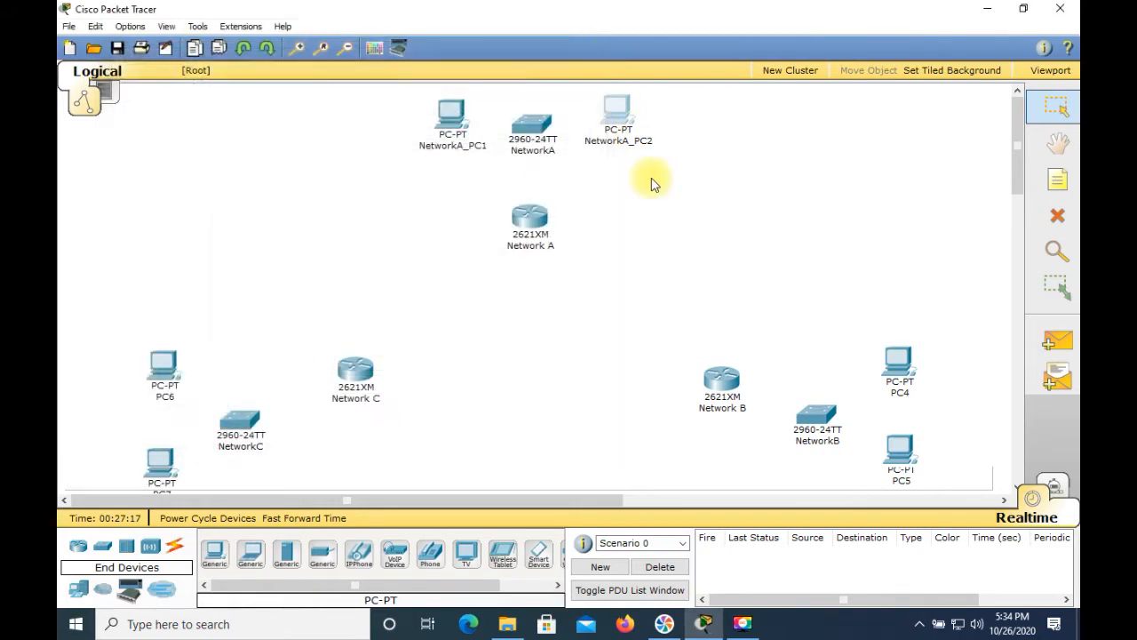
# Step: Open the PC above the NetworkB switch, set its display name to NetworkB_PC1, and close it
pyautogui.click(898, 363)
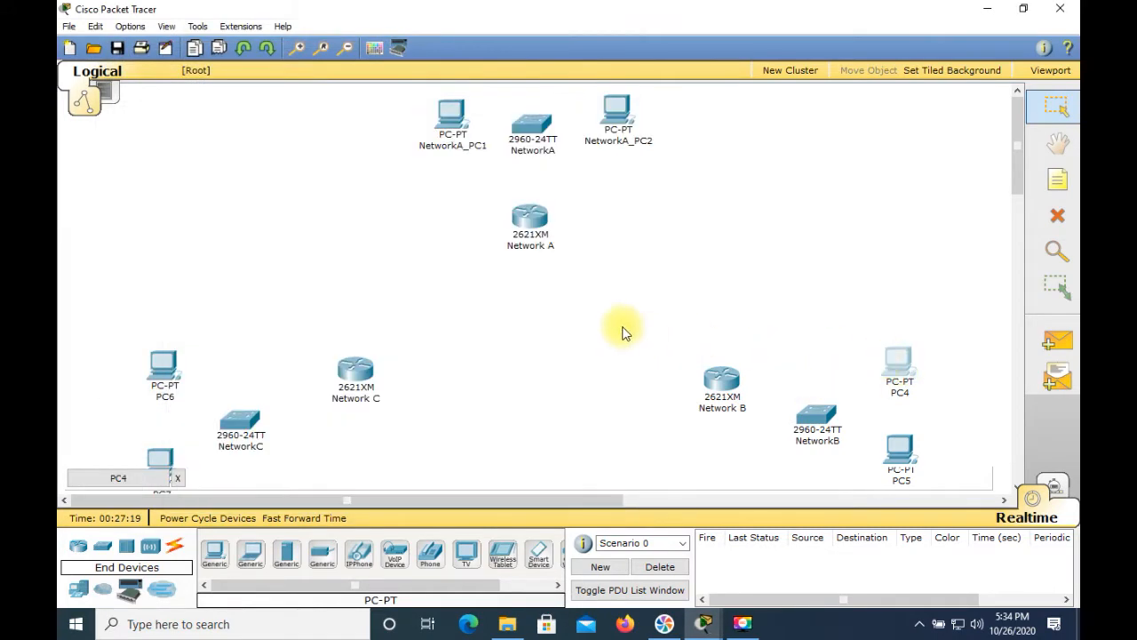
pyautogui.click(897, 373)
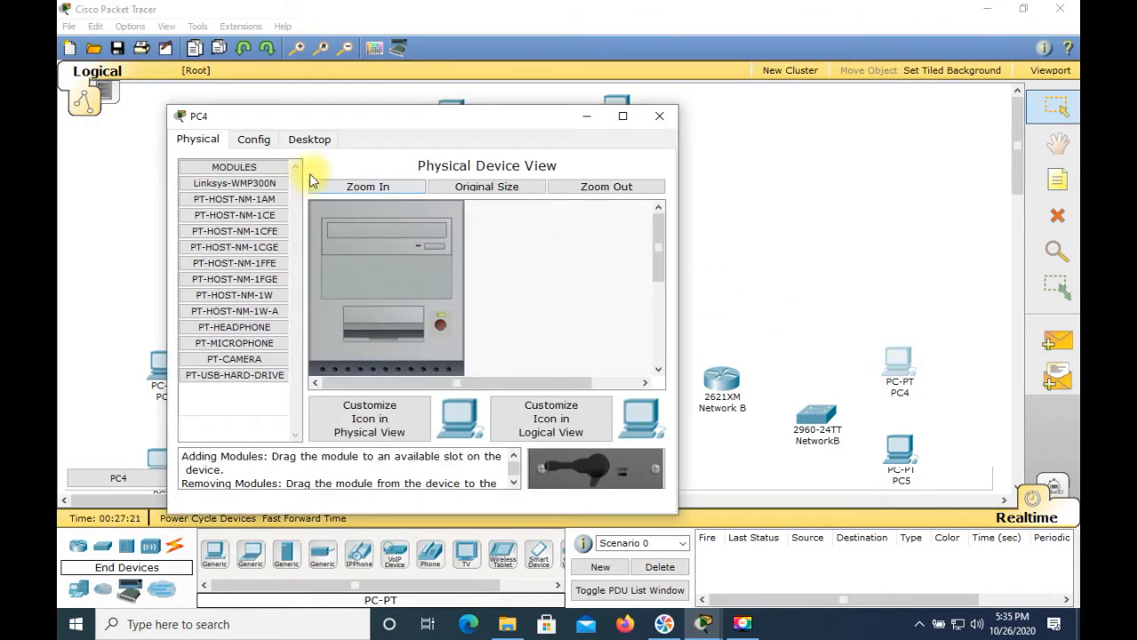
pyautogui.click(269, 141)
pyautogui.moveTo(419, 191); pyautogui.dragTo(374, 191)
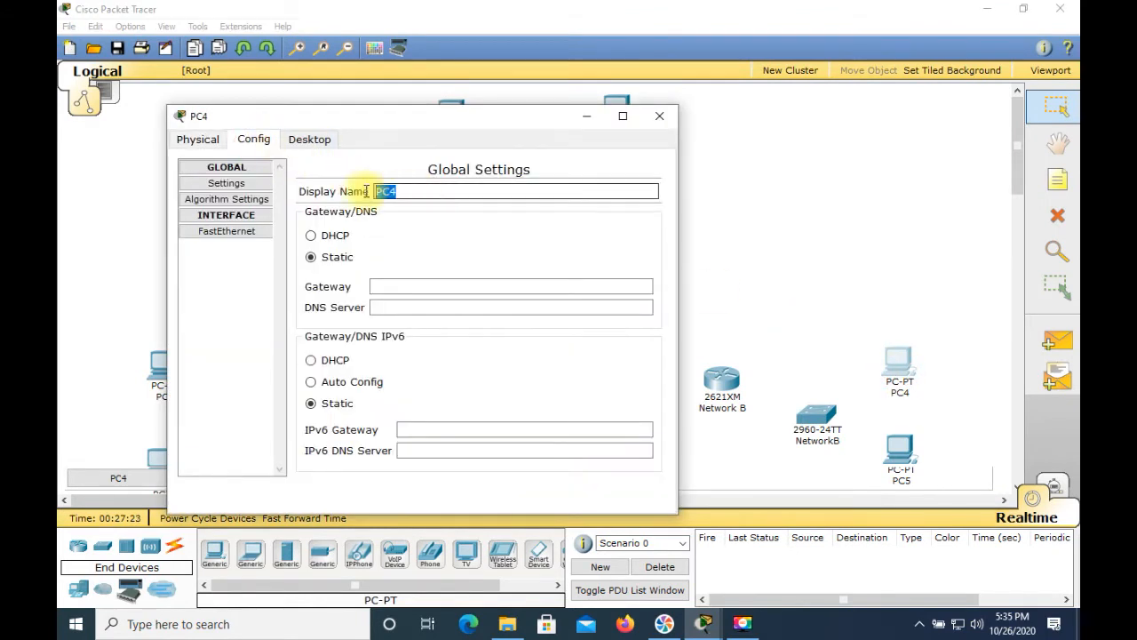
pyautogui.write('N')
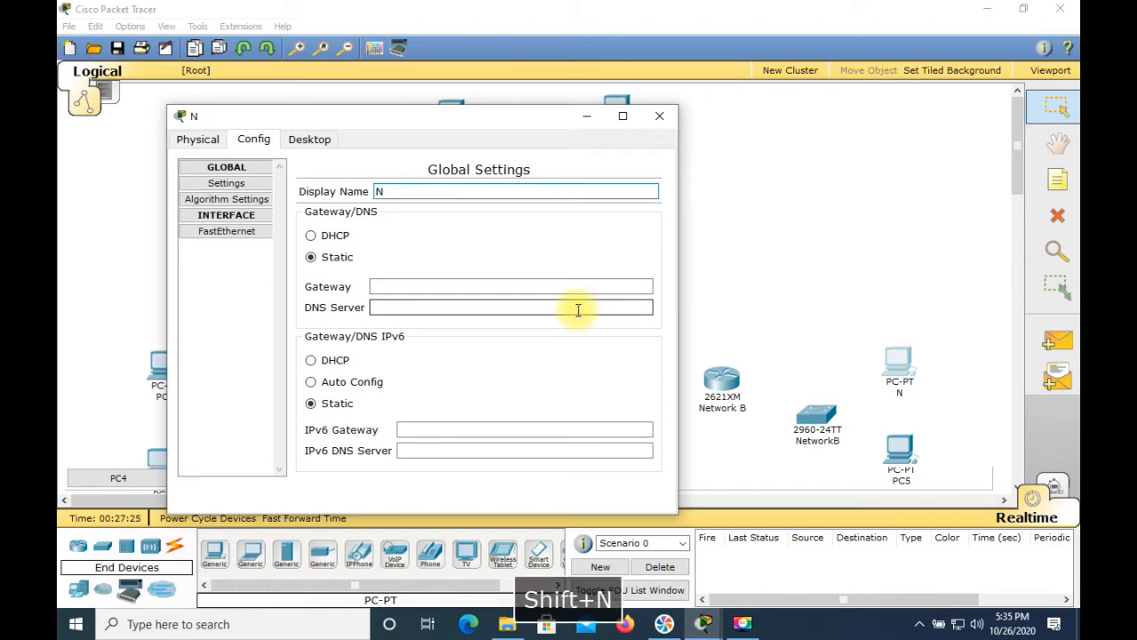
pyautogui.write('etwork')
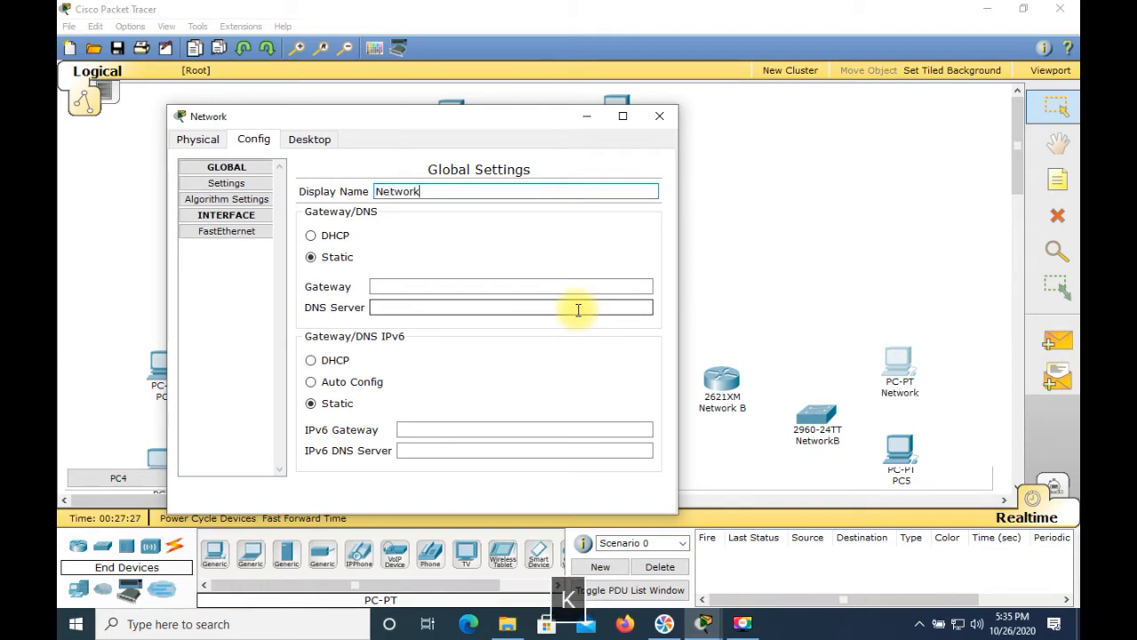
pyautogui.write('B_PC1')
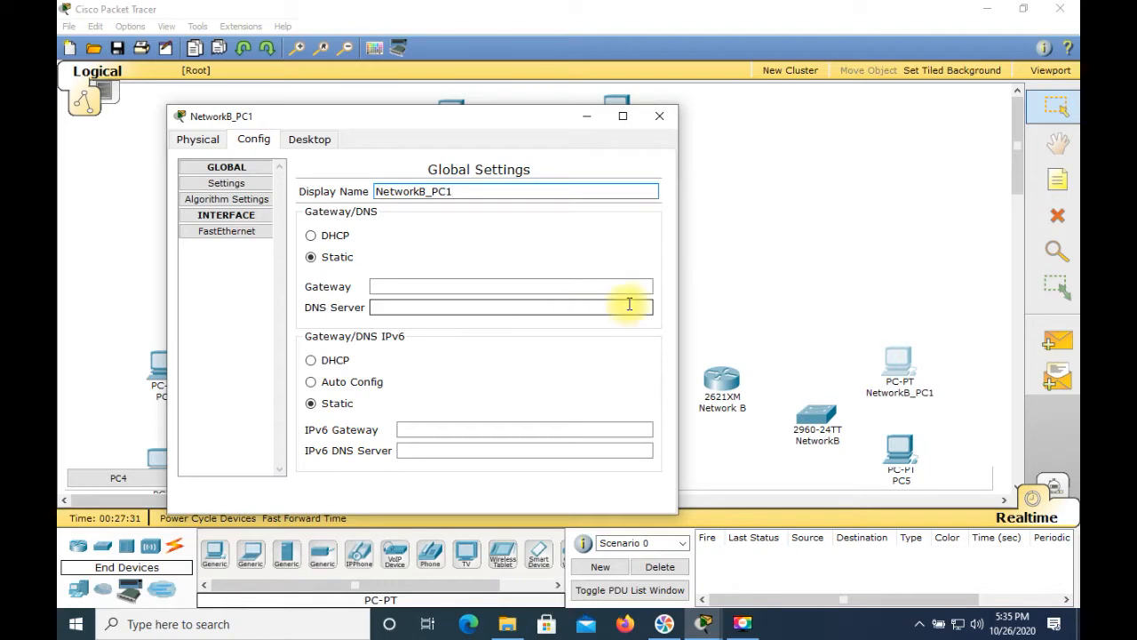
pyautogui.click(666, 123)
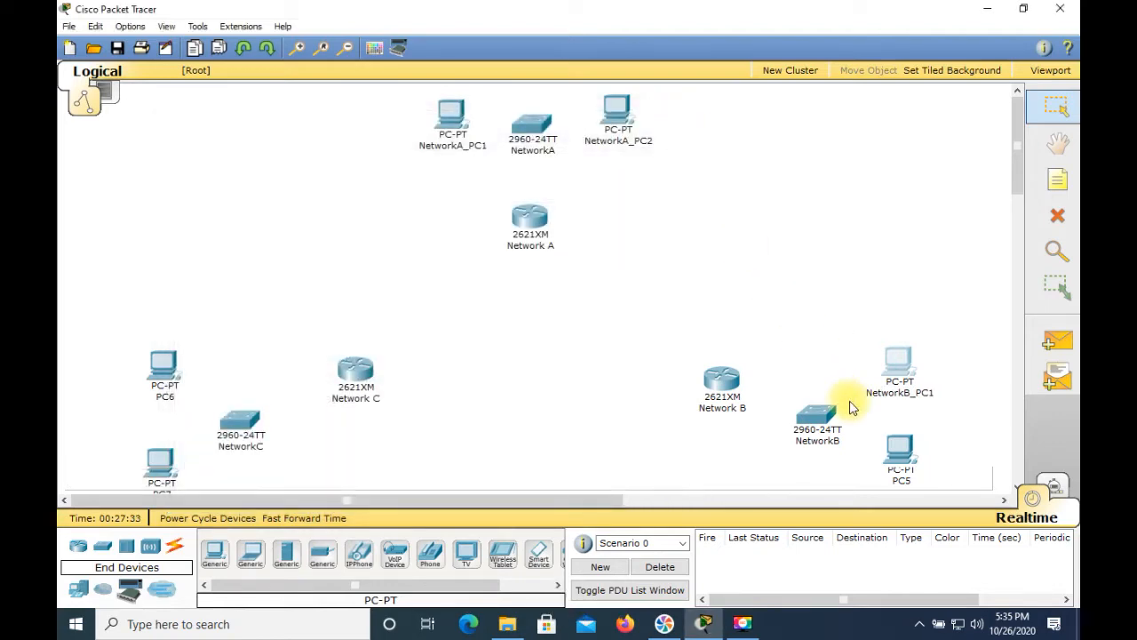
# Step: Open the PC below the NetworkB switch, set its display name to NetworkB_PC2, and close it
pyautogui.click(905, 469)
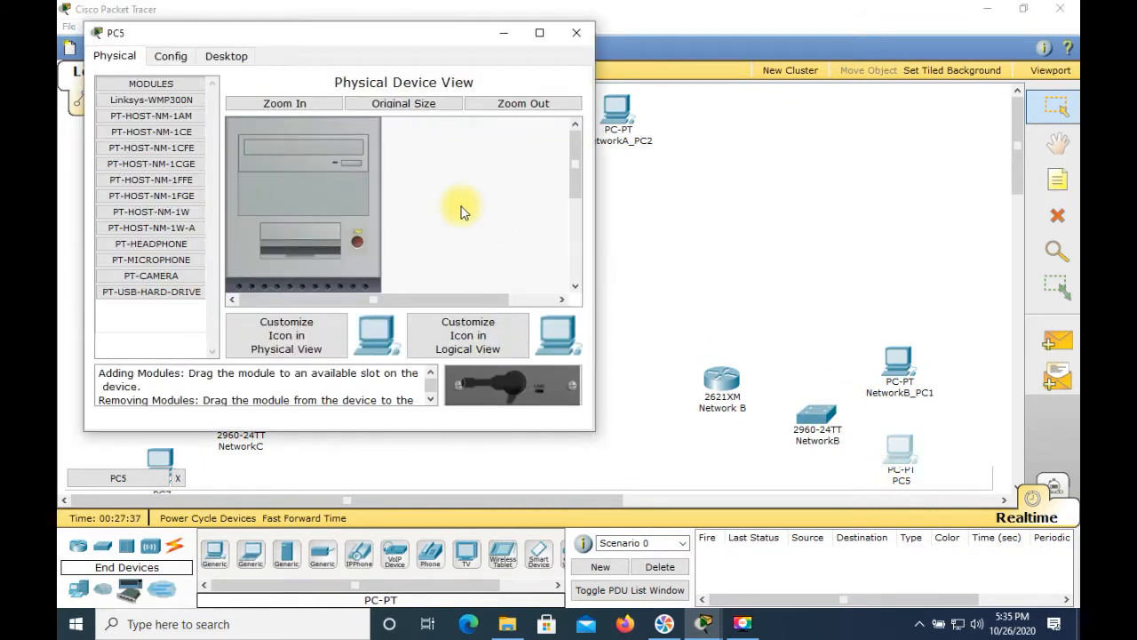
pyautogui.click(178, 56)
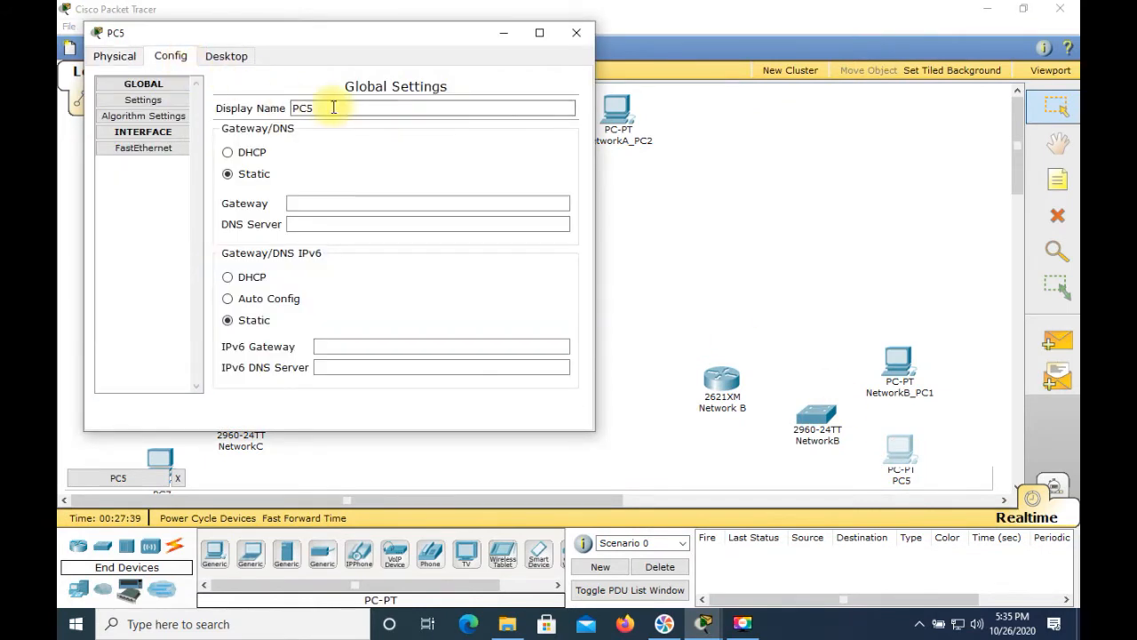
pyautogui.moveTo(326, 108); pyautogui.dragTo(290, 107)
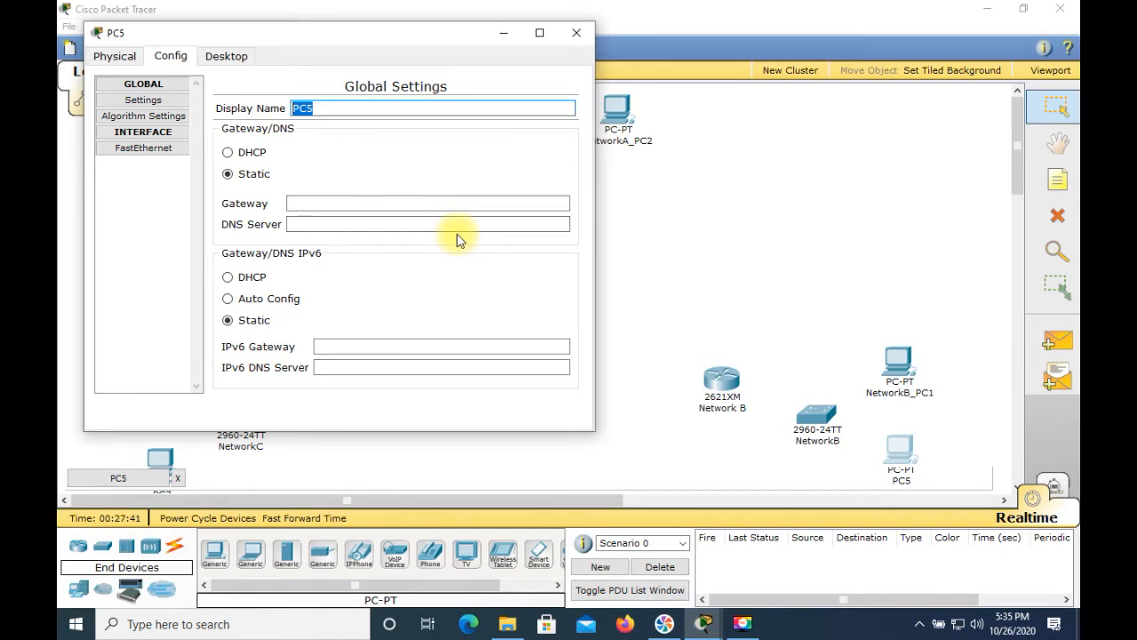
pyautogui.write('NetworkB')
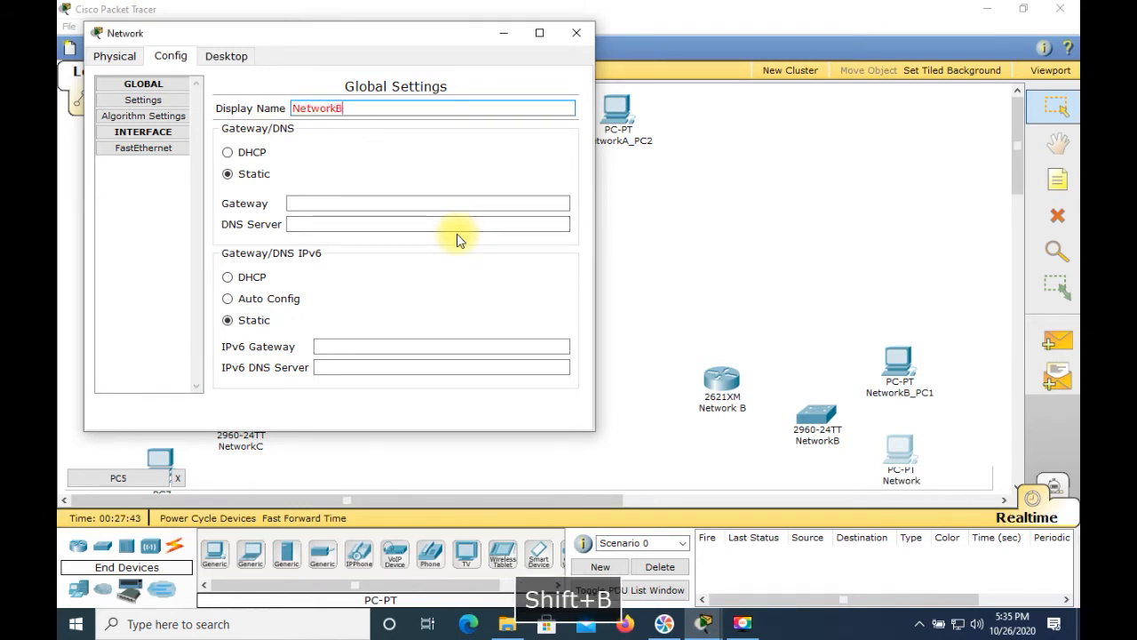
pyautogui.write('_PC2')
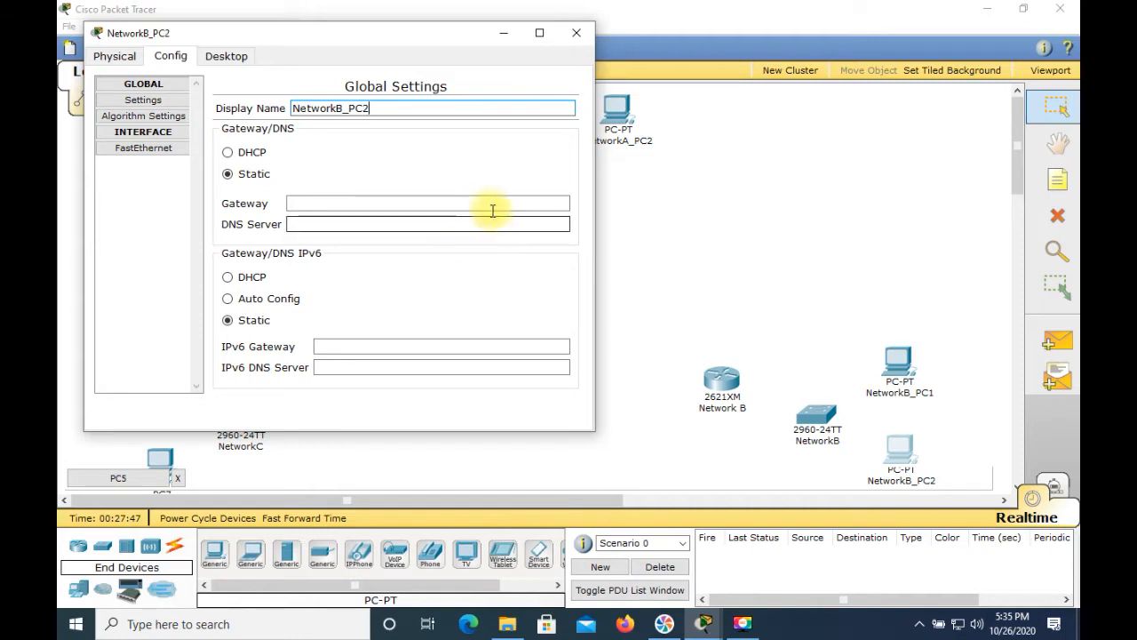
pyautogui.click(576, 33)
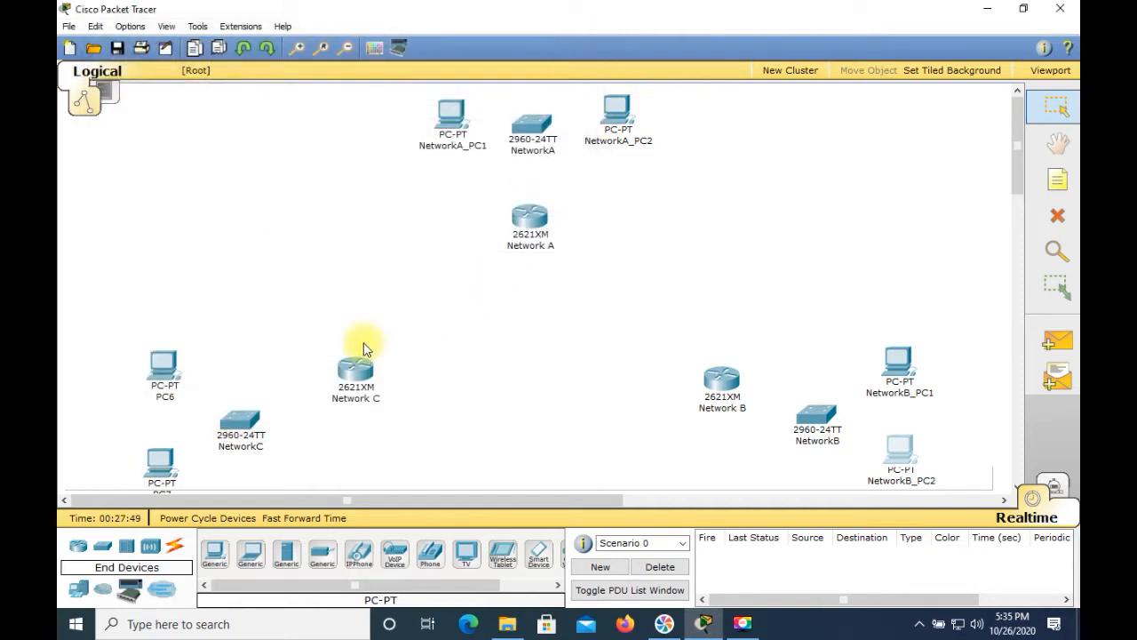
# Step: Open the PC above the NetworkC switch, set its display name to NetworkC_PC1, and close it
pyautogui.click(164, 373)
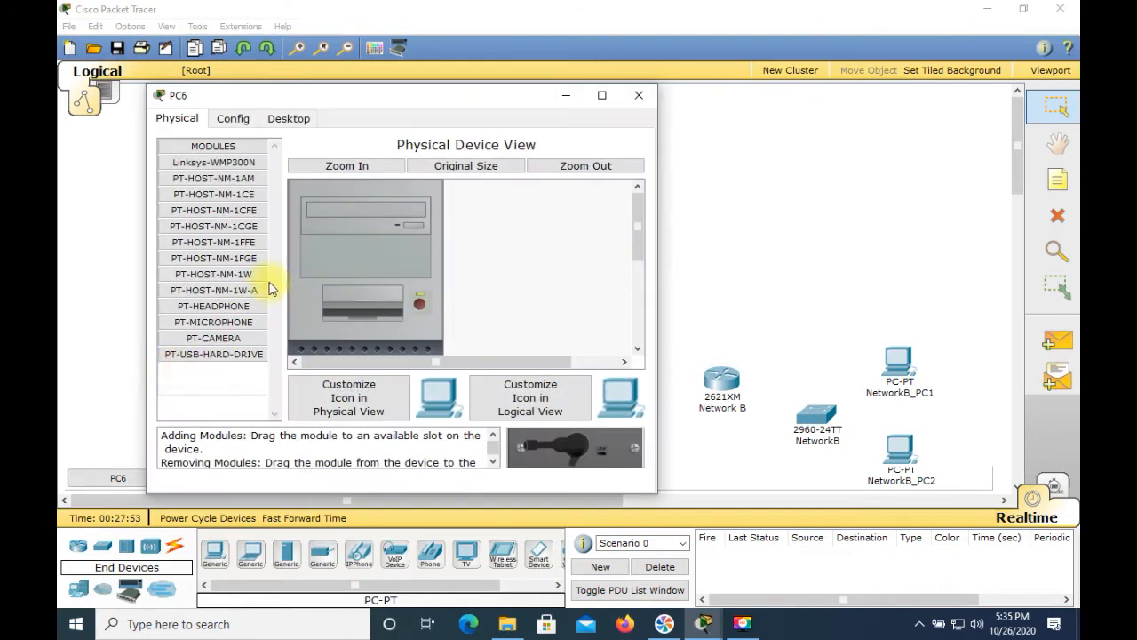
pyautogui.click(235, 119)
pyautogui.doubleClick(364, 170)
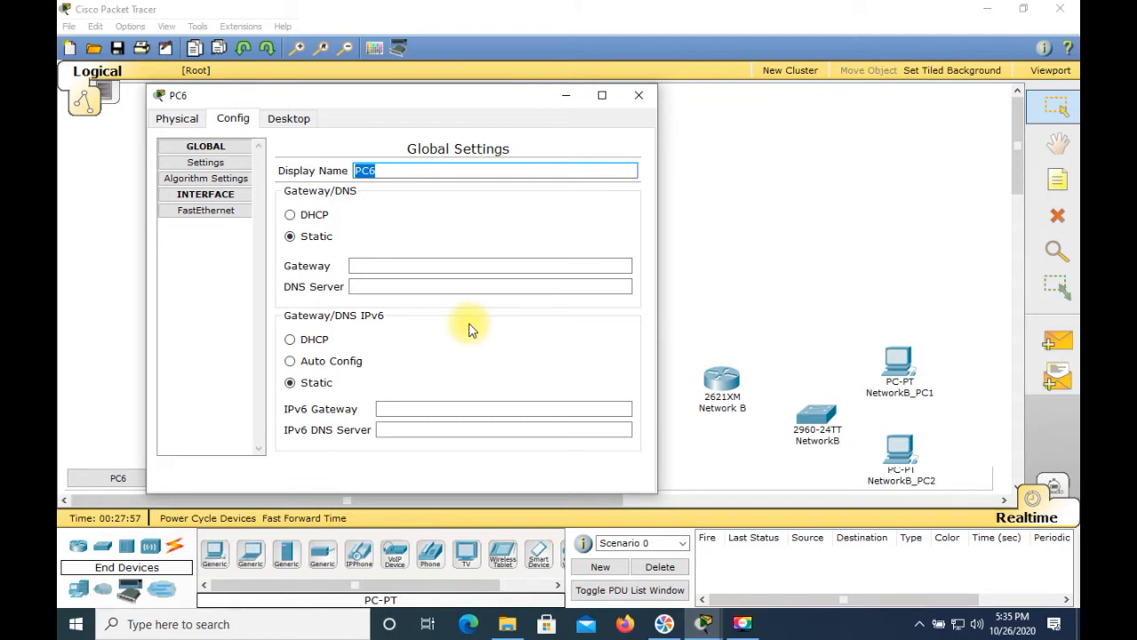
pyautogui.write('Network')
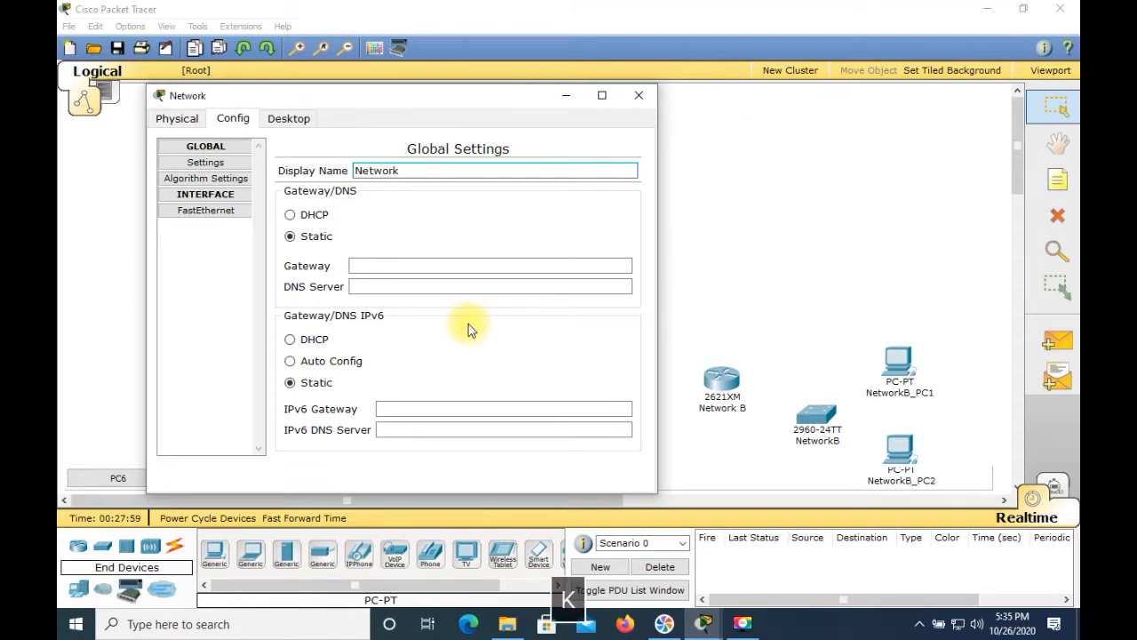
pyautogui.write('C_PC1')
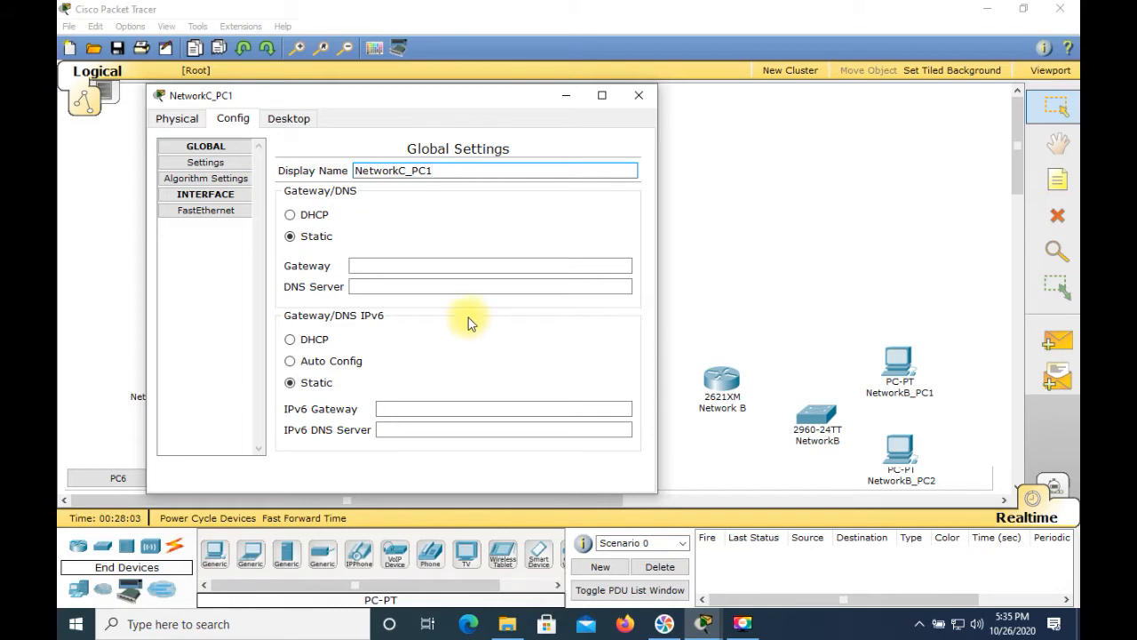
pyautogui.click(639, 95)
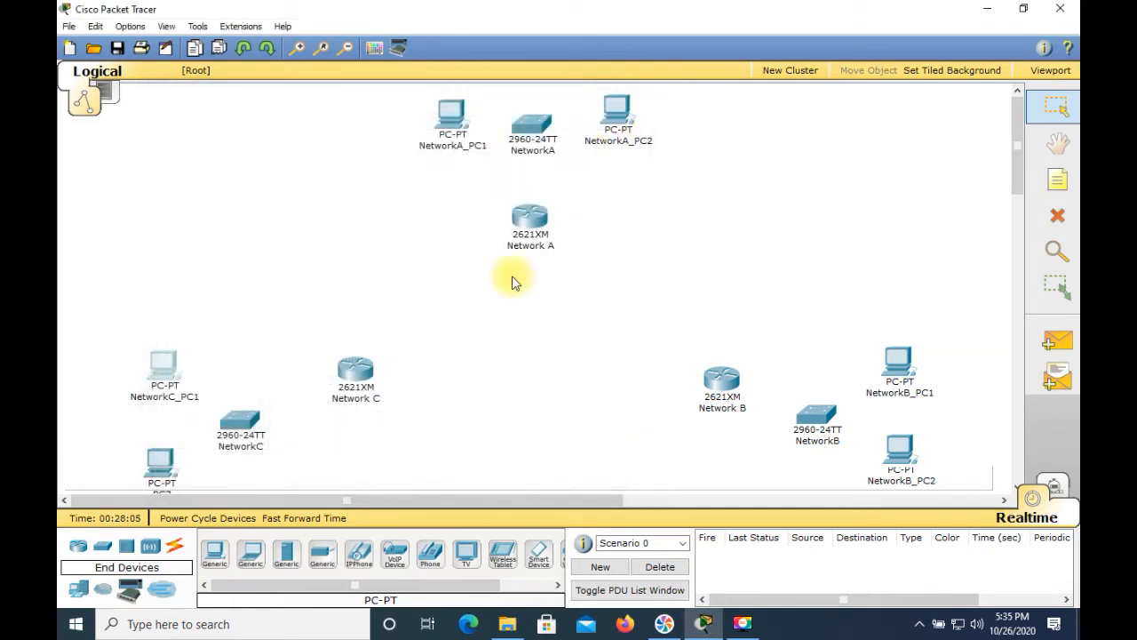
# Step: Open the PC below the NetworkC switch, set its display name to NetworkC_PC2, and close it
pyautogui.click(158, 452)
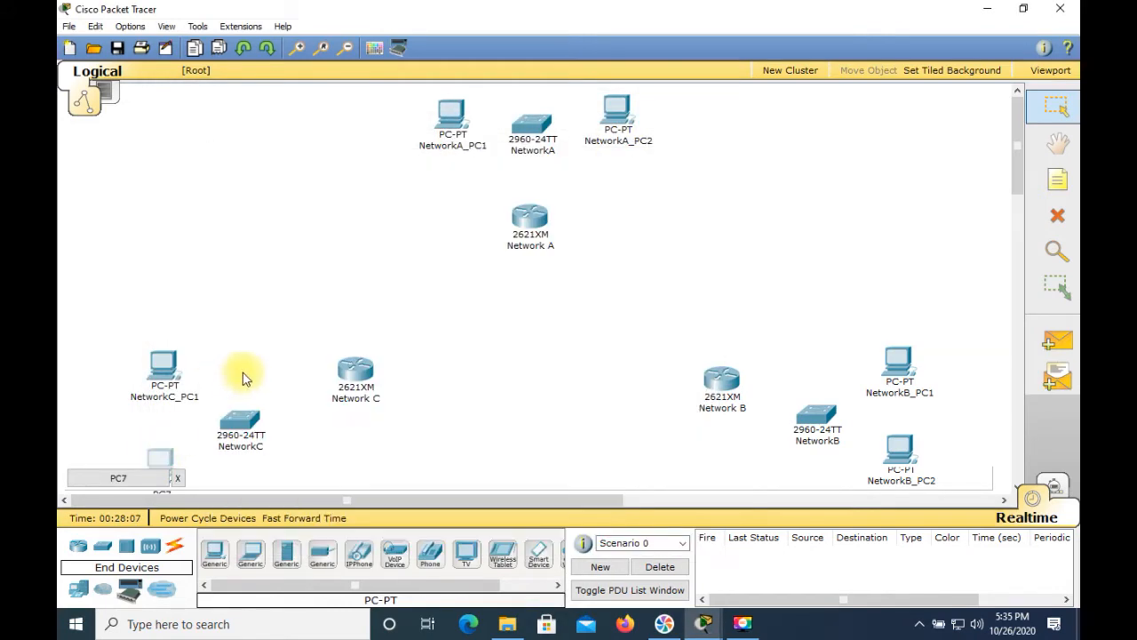
pyautogui.click(160, 455)
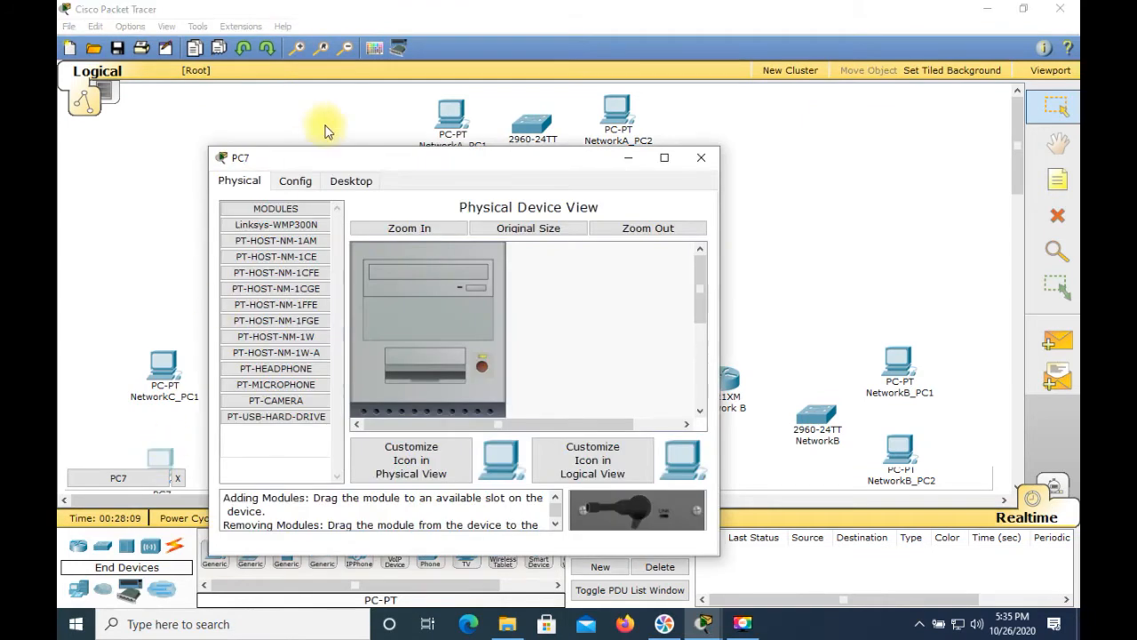
pyautogui.click(295, 181)
pyautogui.moveTo(462, 233); pyautogui.dragTo(414, 233)
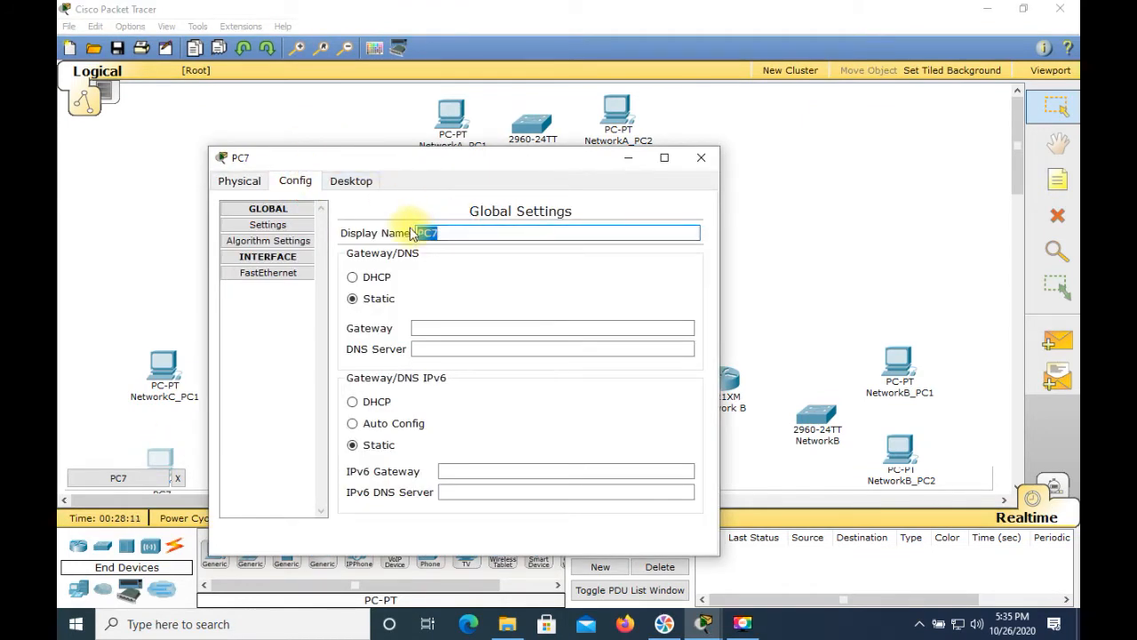
pyautogui.write('Networ')
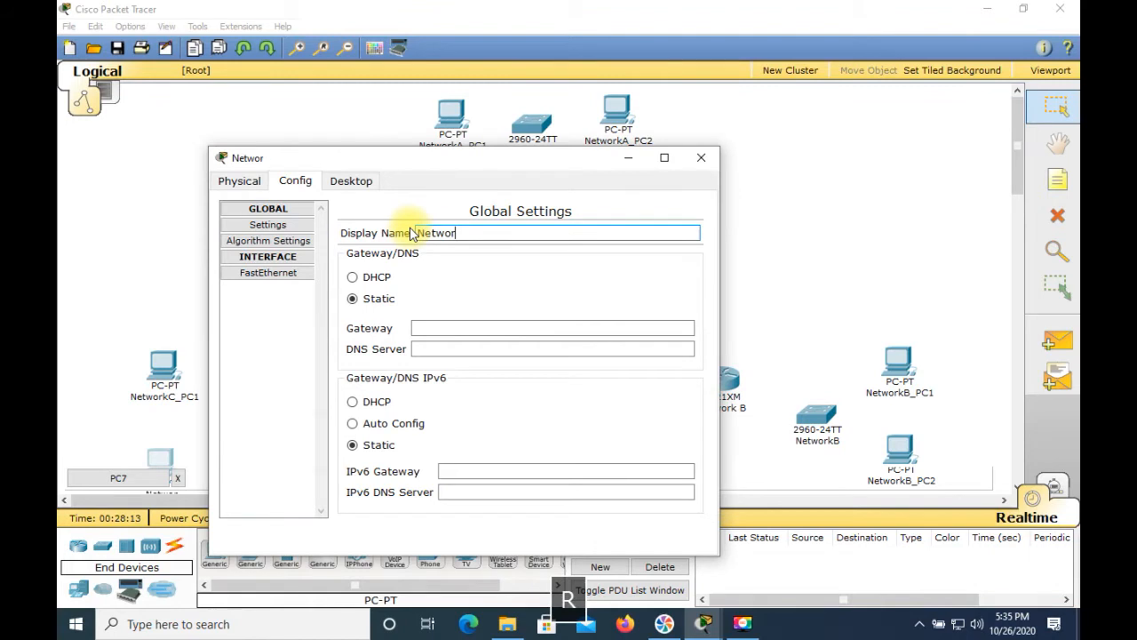
pyautogui.write('kC_')
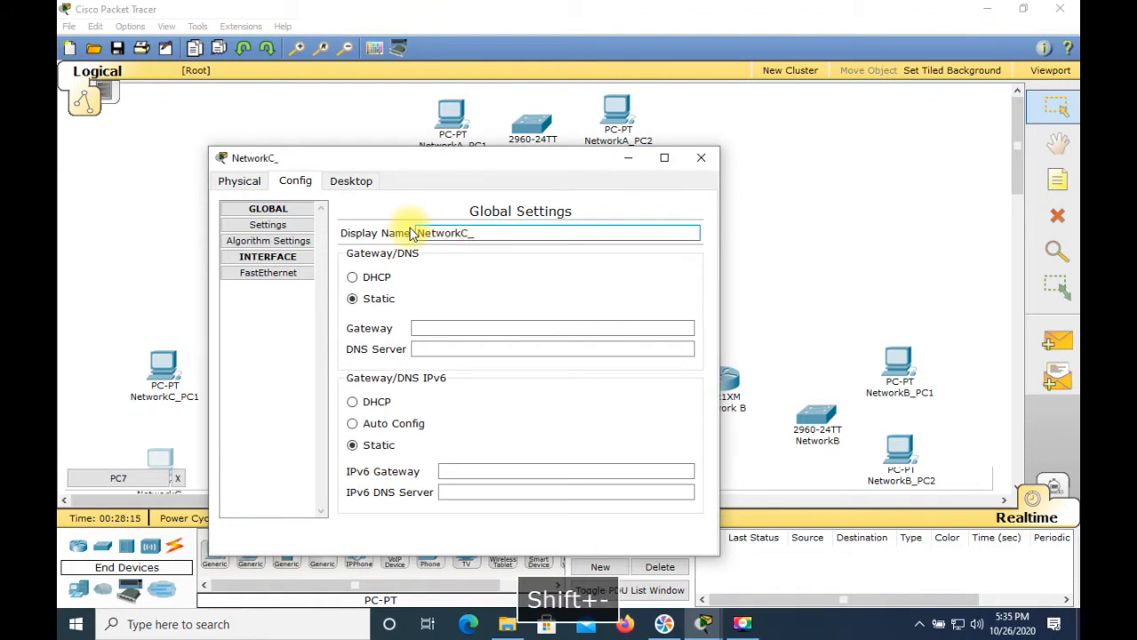
pyautogui.write('PC2')
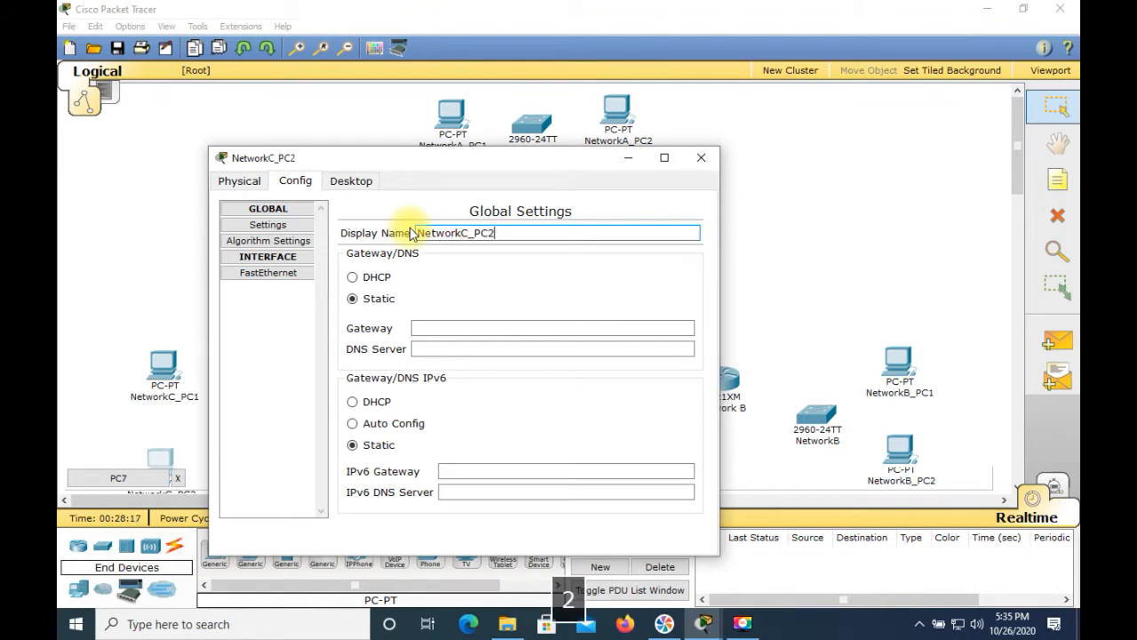
pyautogui.click(701, 158)
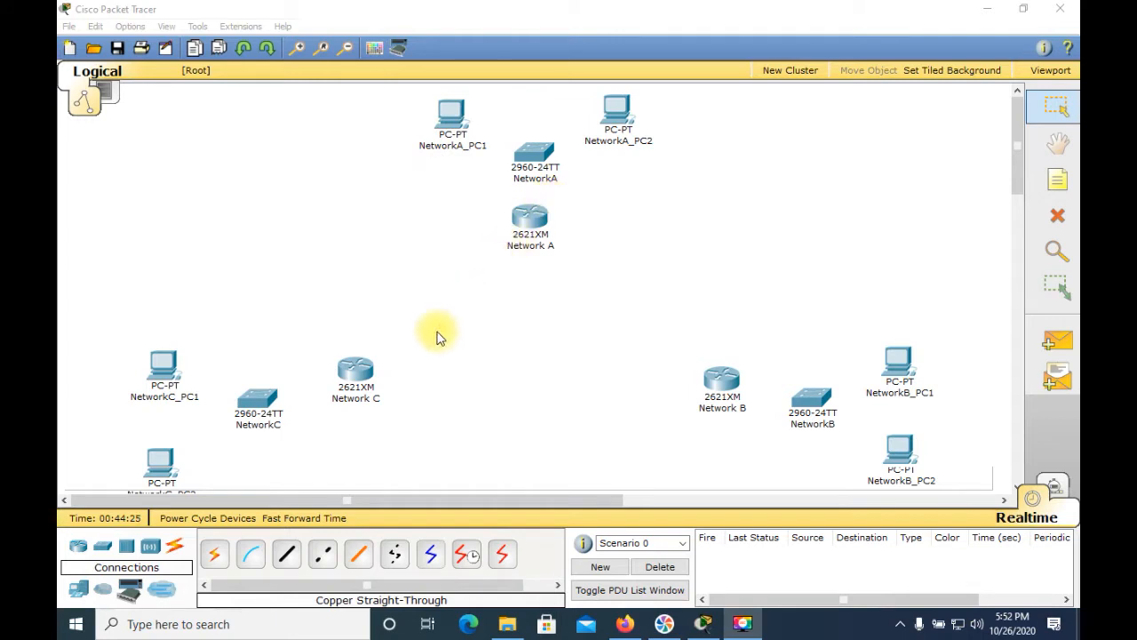
# Step: Connect the Network A router's FastEthernet0/0 to the NetworkA switch's FastEthernet0/1 with a copper straight-through cable
pyautogui.click(175, 550)
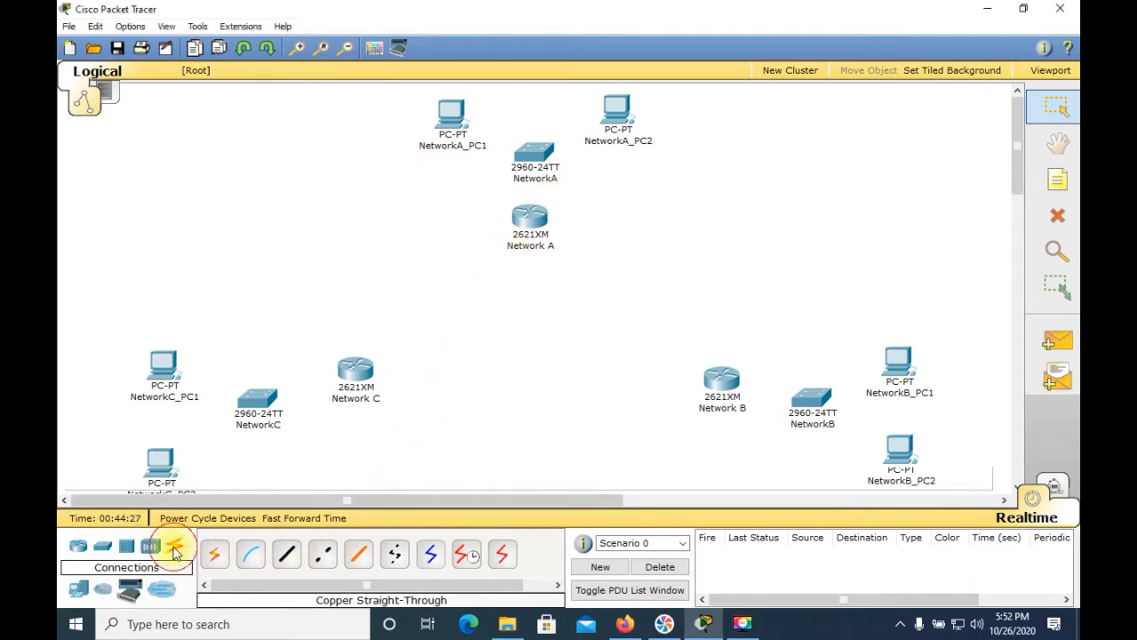
pyautogui.click(287, 555)
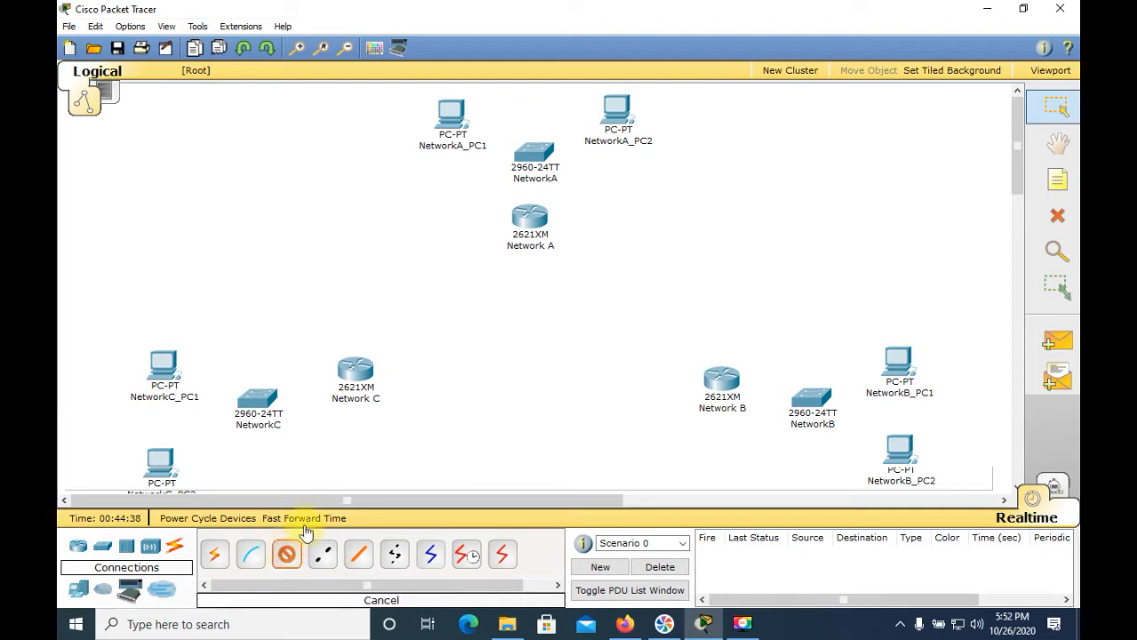
pyautogui.click(535, 225)
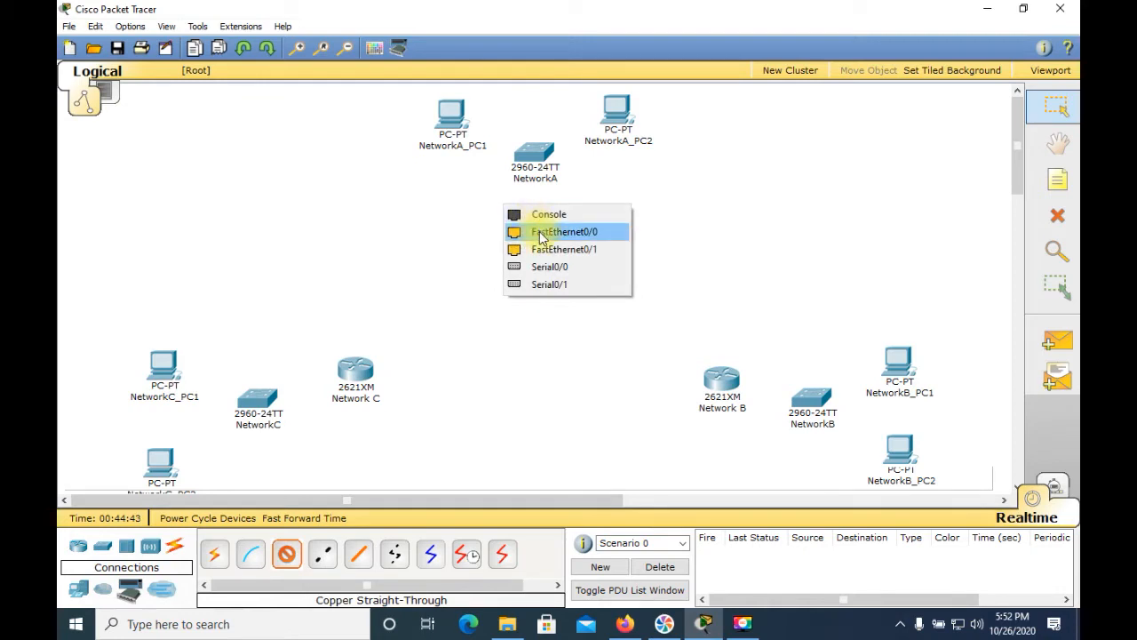
pyautogui.click(540, 233)
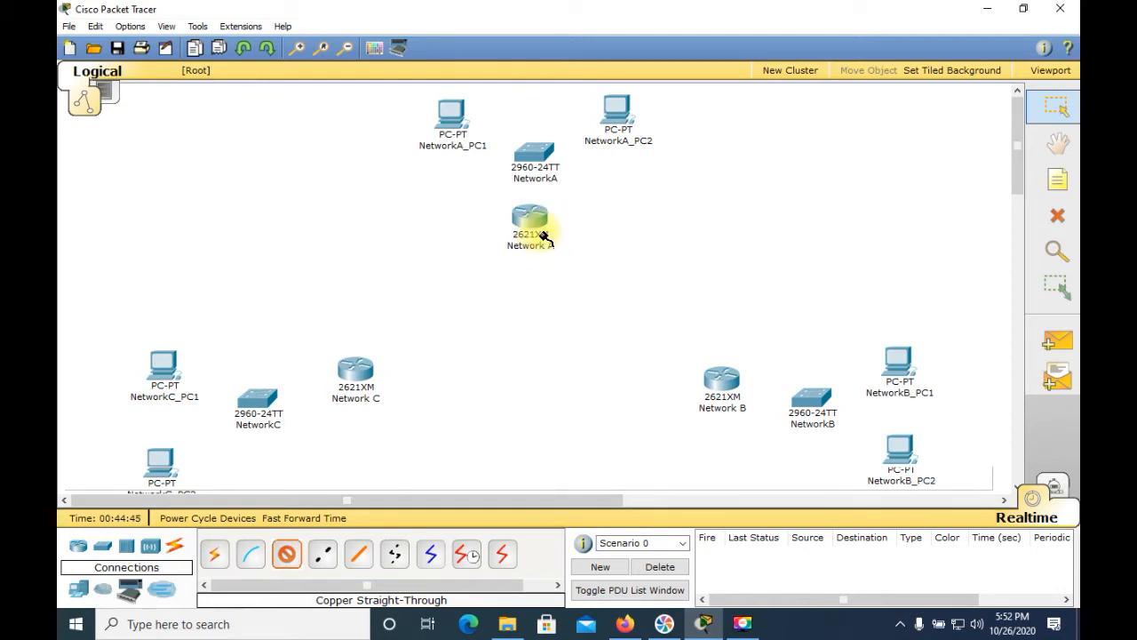
pyautogui.click(531, 155)
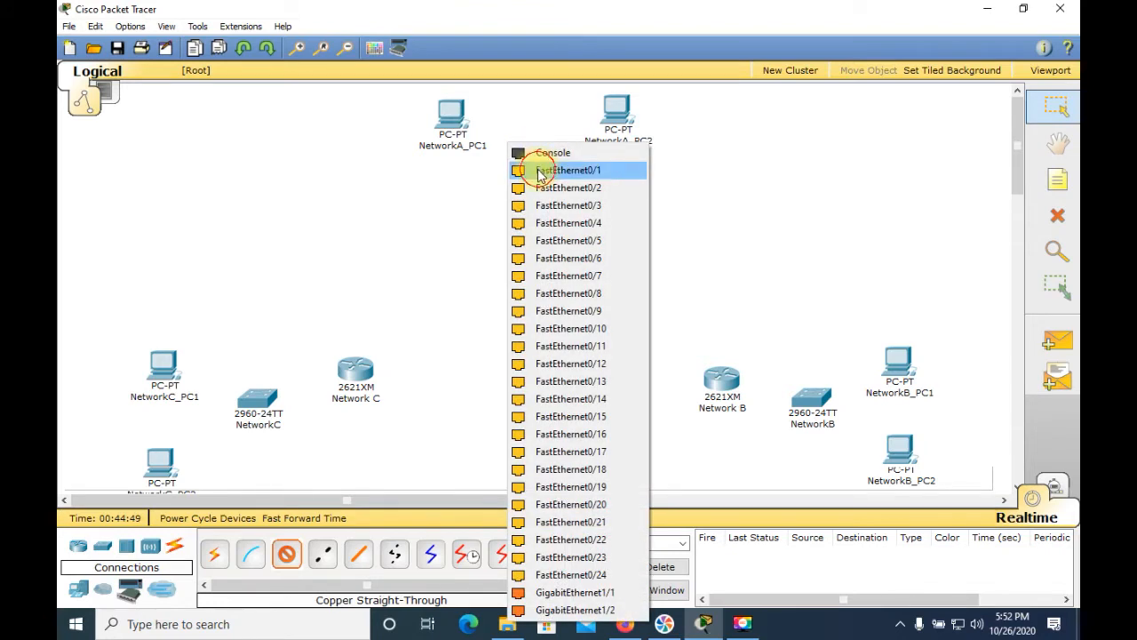
pyautogui.click(539, 172)
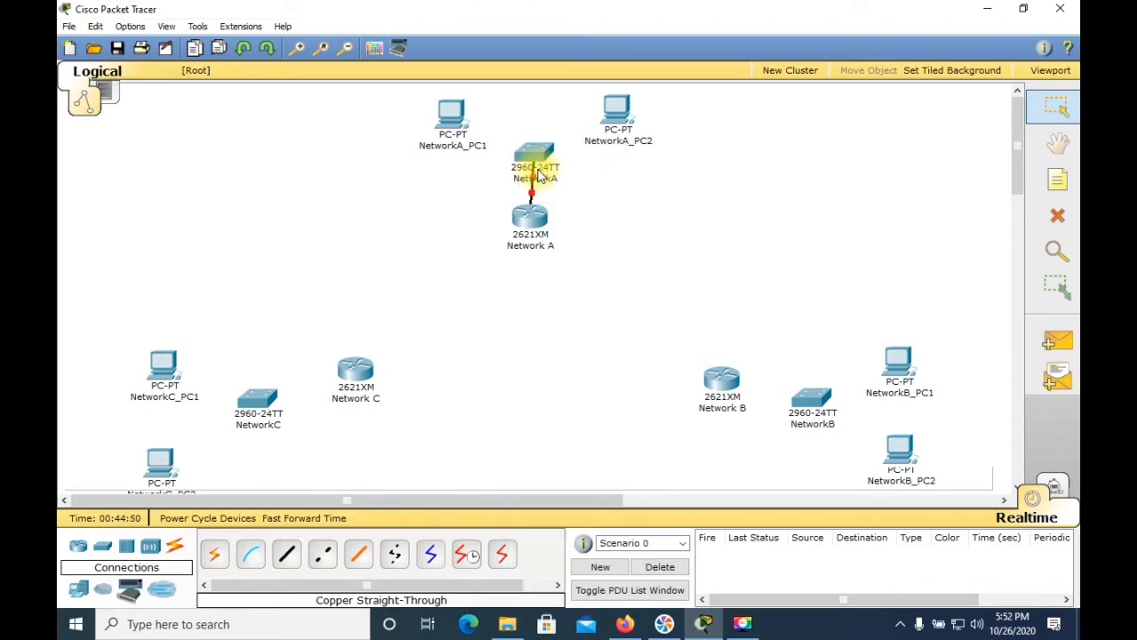
# Step: Connect NetworkA_PC1's FastEthernet to the NetworkA switch's FastEthernet0/2 with a copper straight-through cable
pyautogui.click(285, 552)
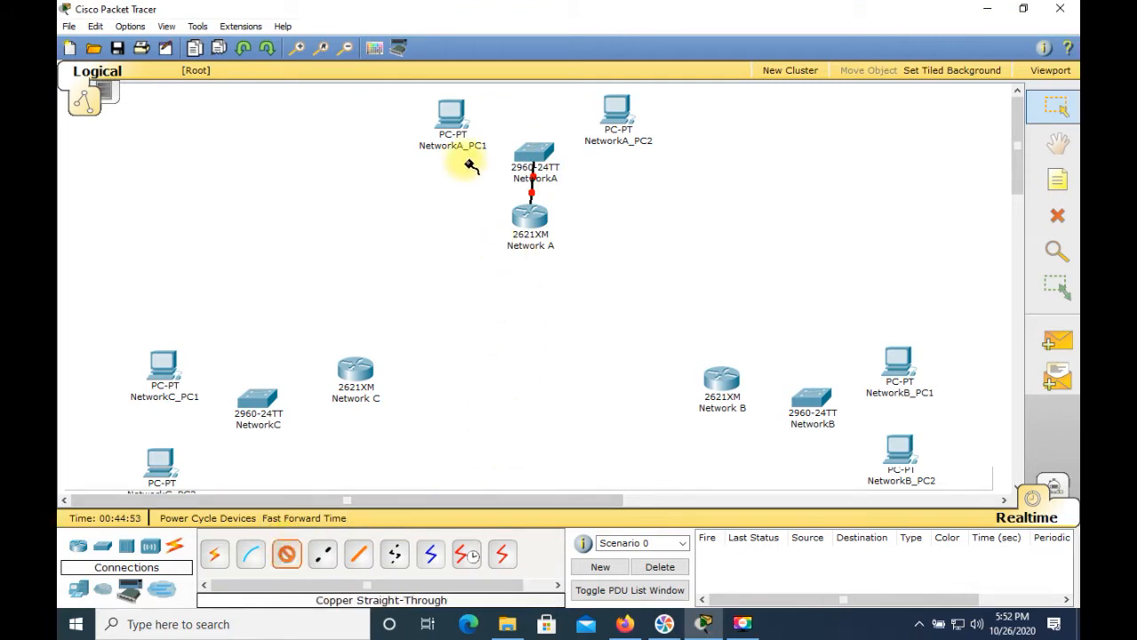
pyautogui.click(455, 122)
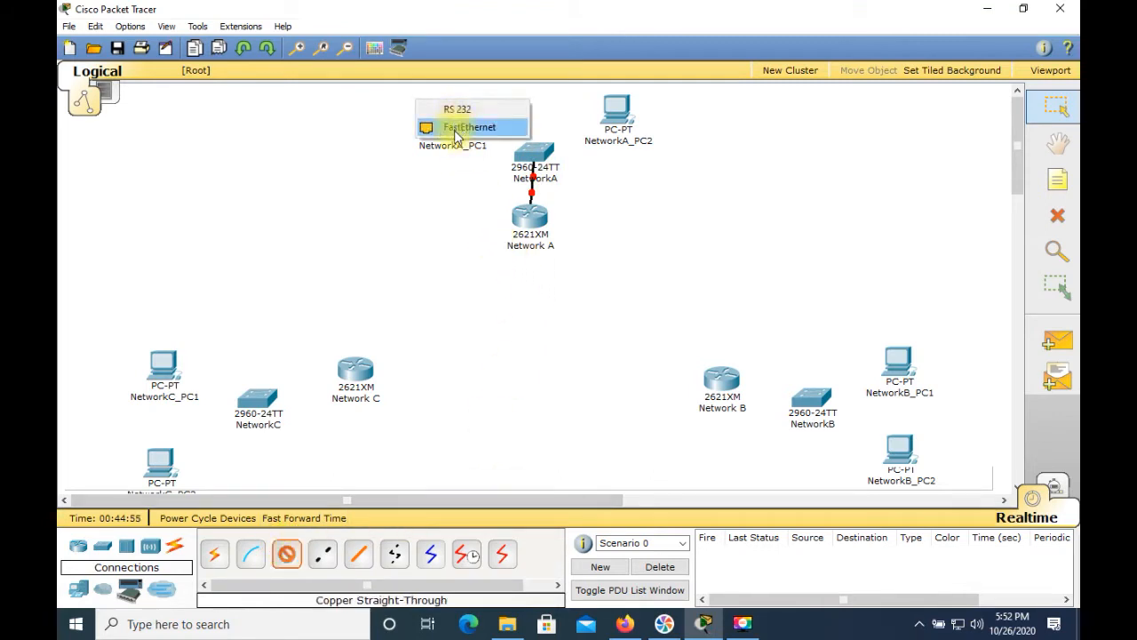
pyautogui.click(455, 127)
pyautogui.click(520, 149)
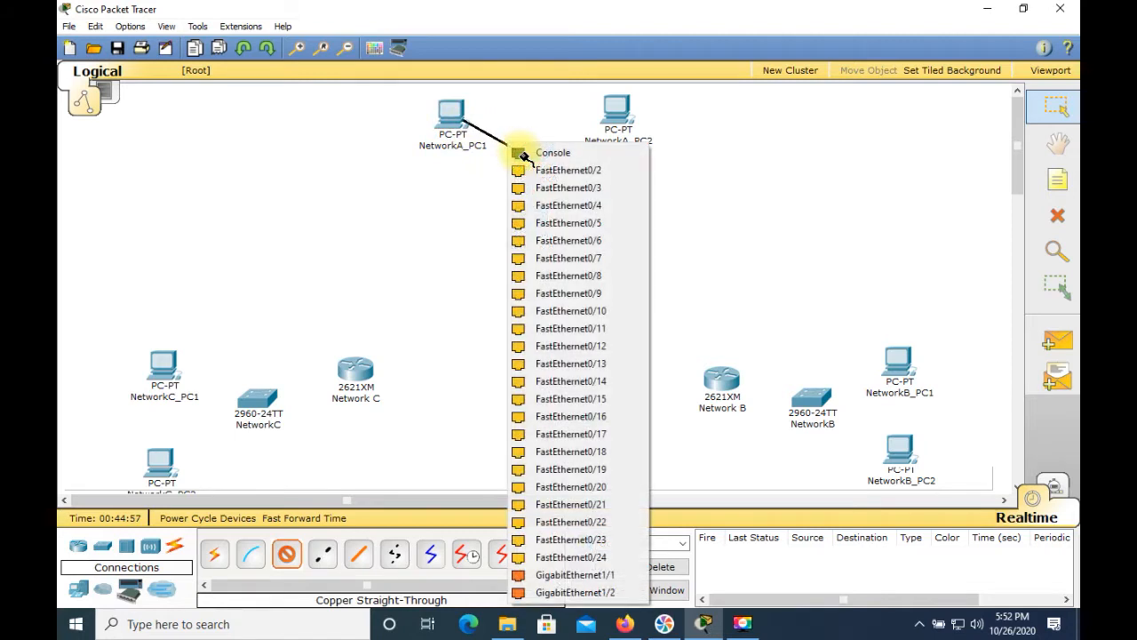
pyautogui.click(533, 169)
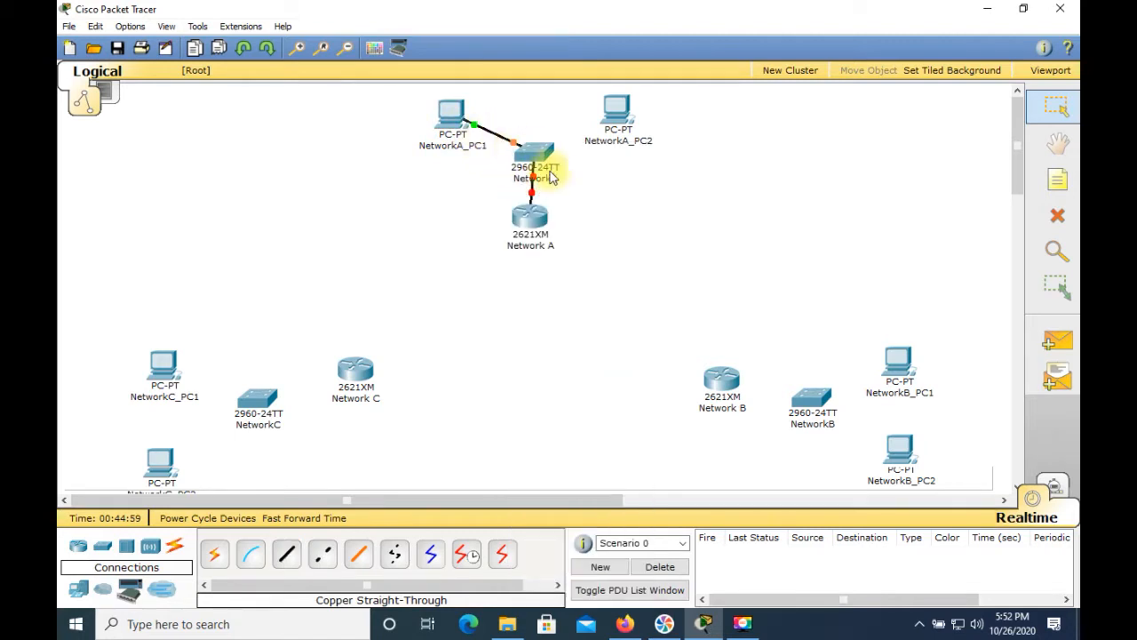
# Step: Connect NetworkA_PC2's FastEthernet to the NetworkA switch's FastEthernet0/3 with a copper straight-through cable
pyautogui.click(286, 554)
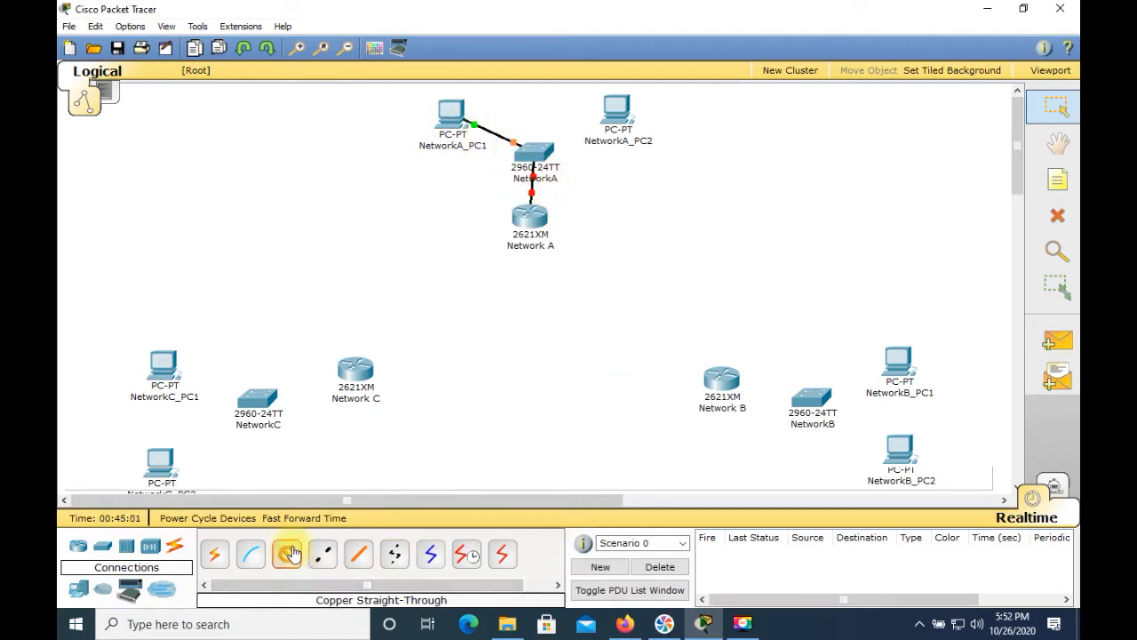
pyautogui.click(620, 118)
pyautogui.click(624, 120)
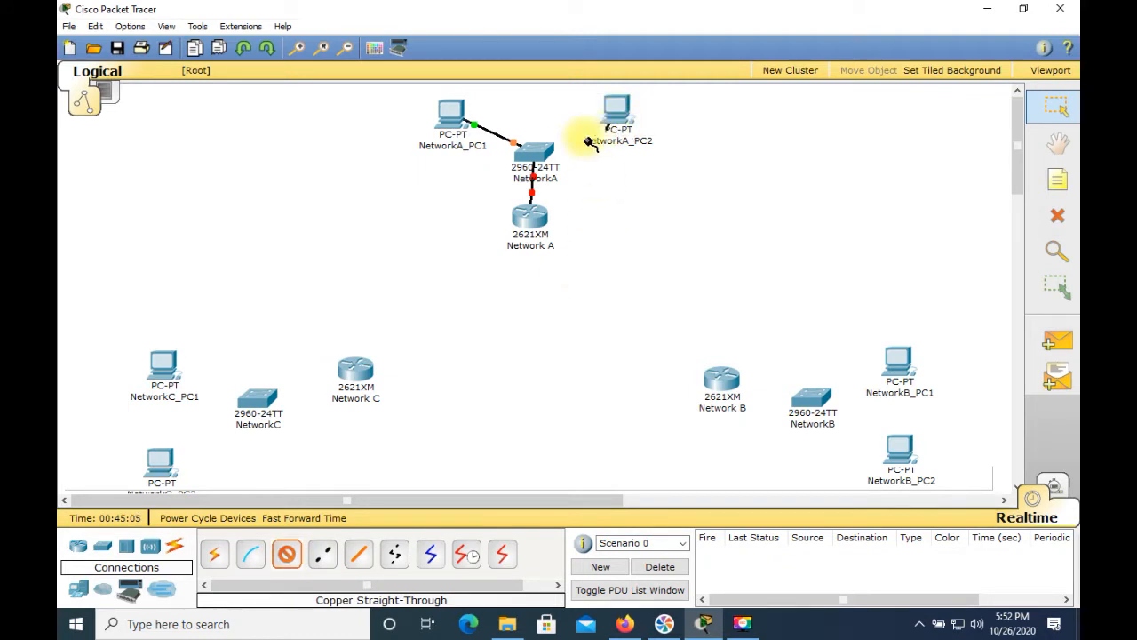
pyautogui.click(544, 149)
pyautogui.click(544, 168)
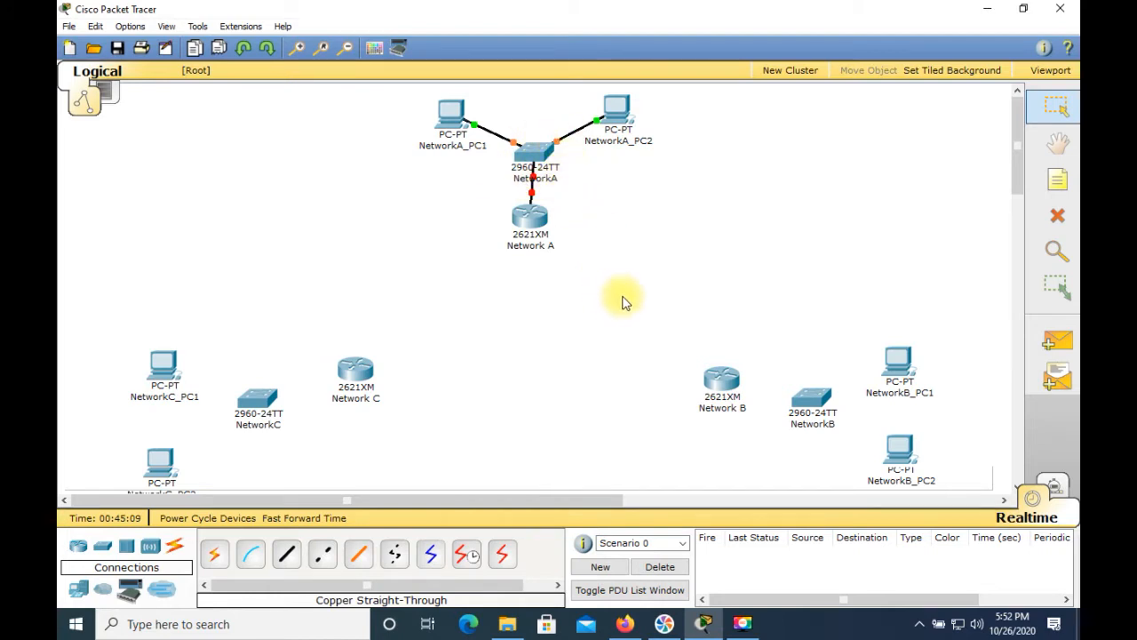
# Step: Connect the Network B router's FastEthernet0/0 to the NetworkB switch's FastEthernet0/1 with a copper straight-through cable
pyautogui.moveTo(474, 135)
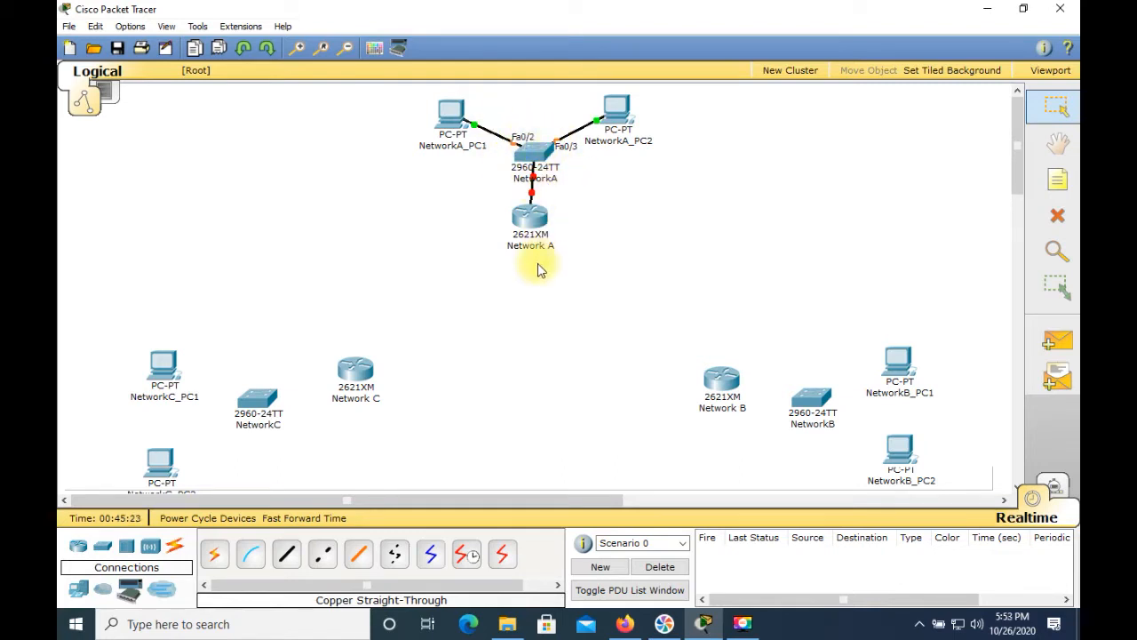
pyautogui.moveTo(534, 240)
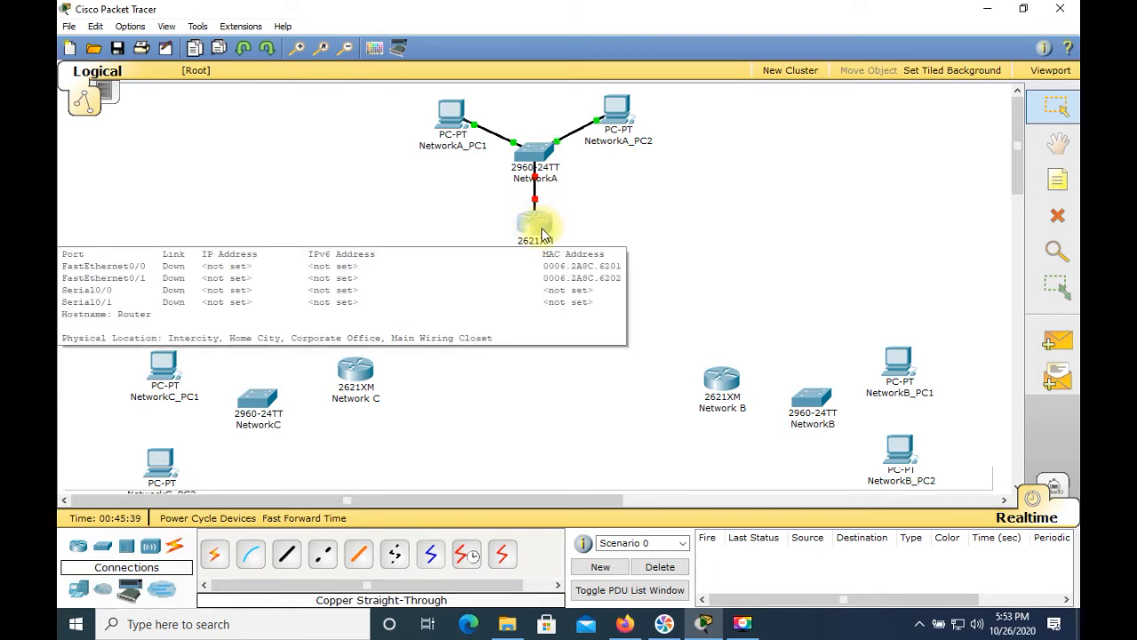
pyautogui.click(286, 555)
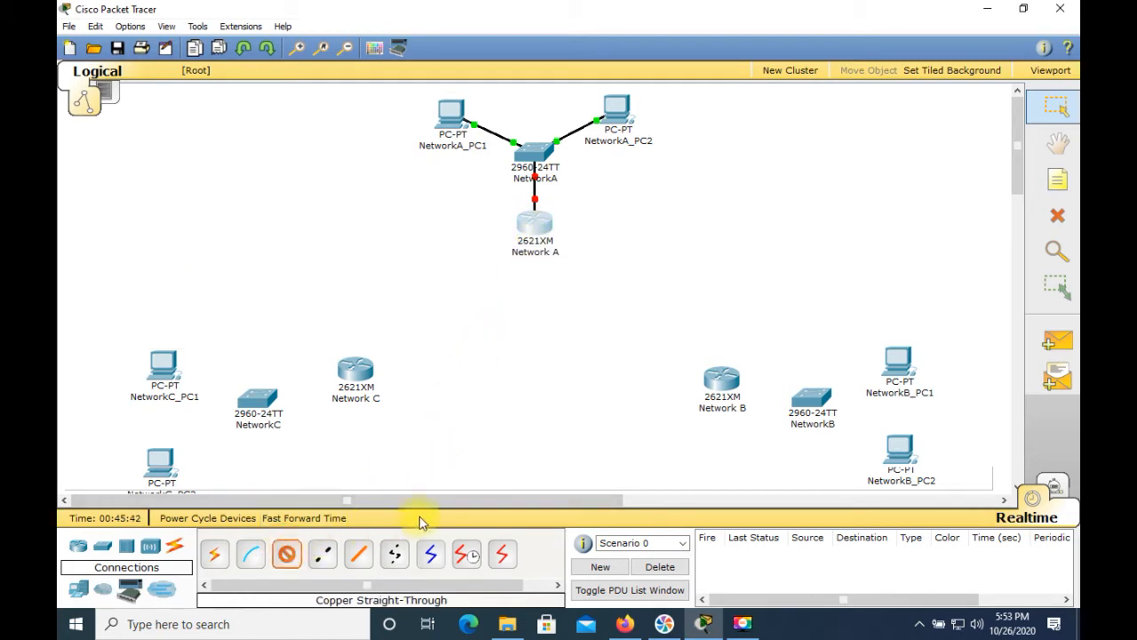
pyautogui.click(730, 389)
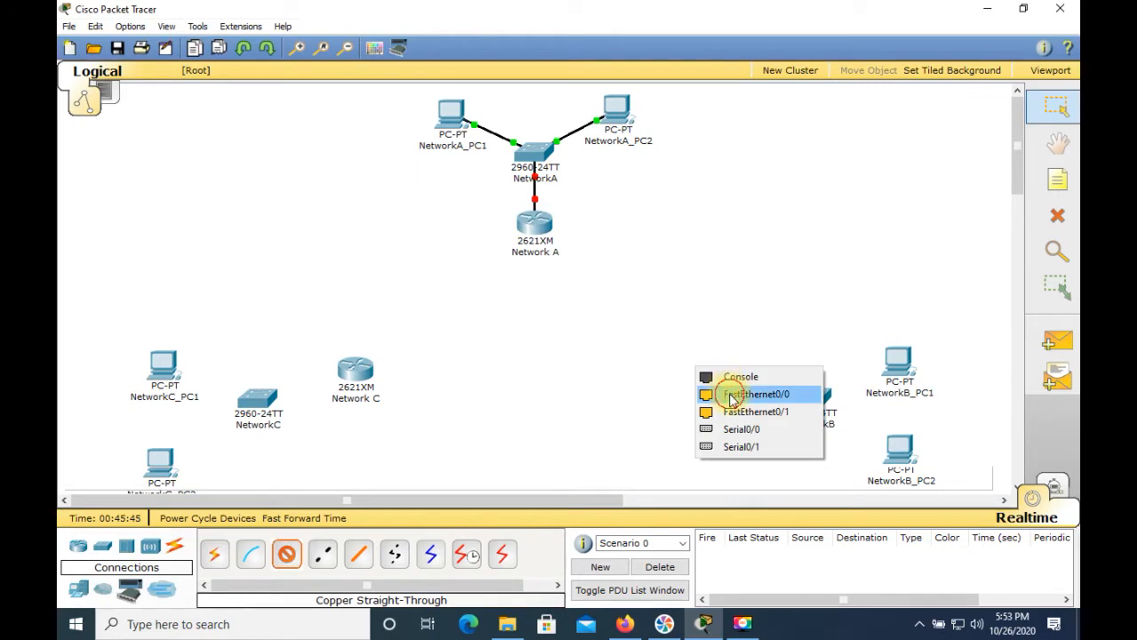
pyautogui.click(730, 397)
pyautogui.click(802, 402)
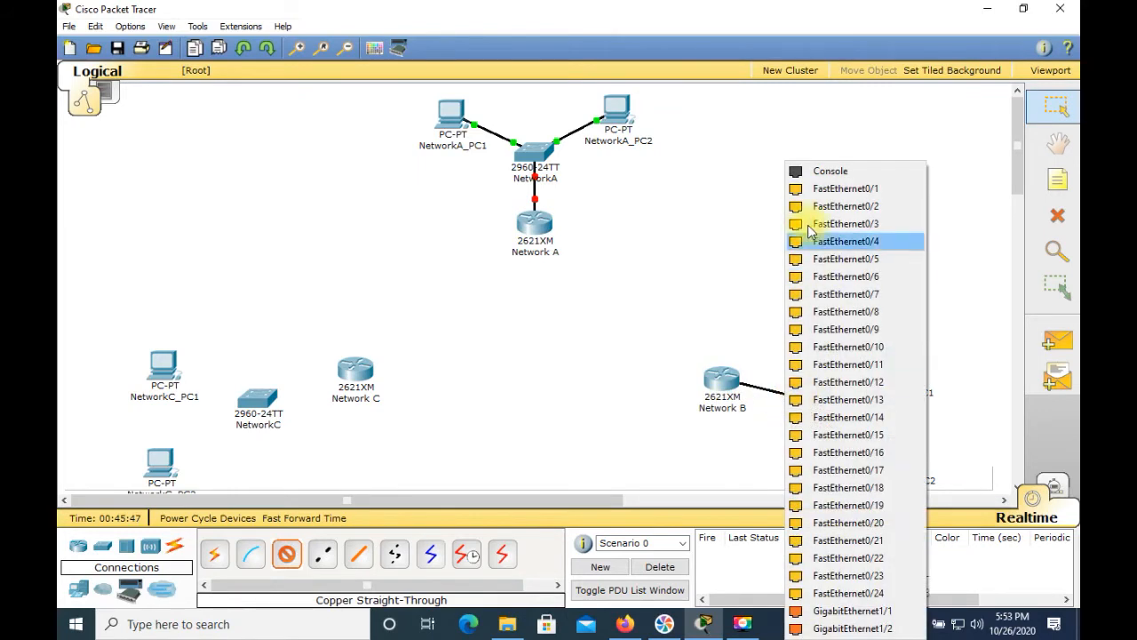
pyautogui.click(808, 190)
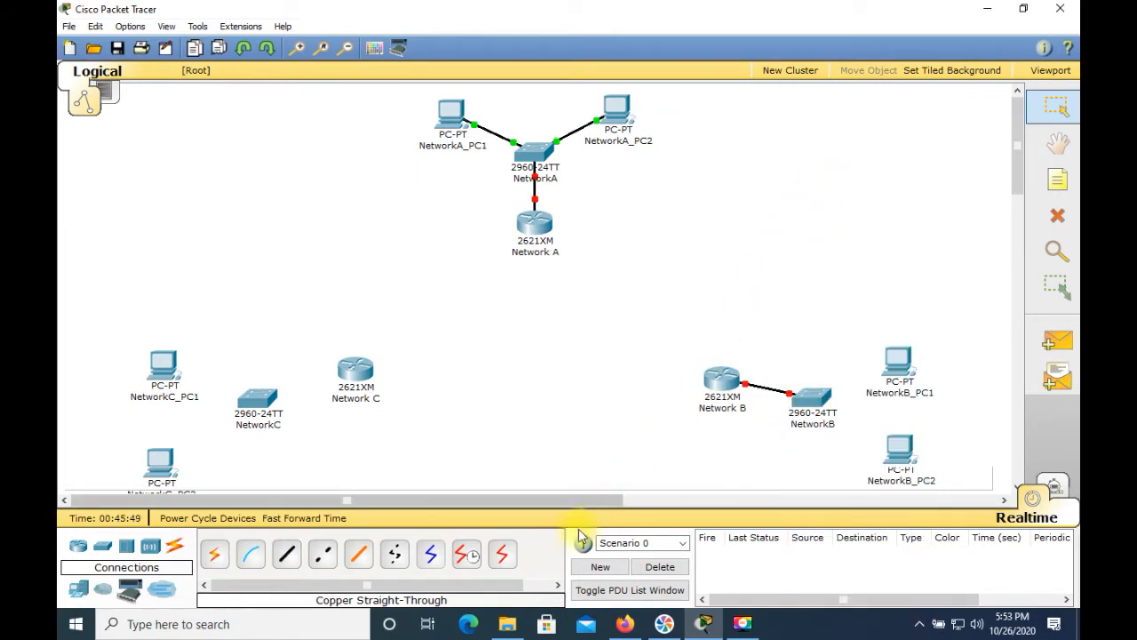
# Step: Connect NetworkB_PC1's FastEthernet to the NetworkB switch's FastEthernet0/2 with a copper straight-through cable
pyautogui.click(286, 555)
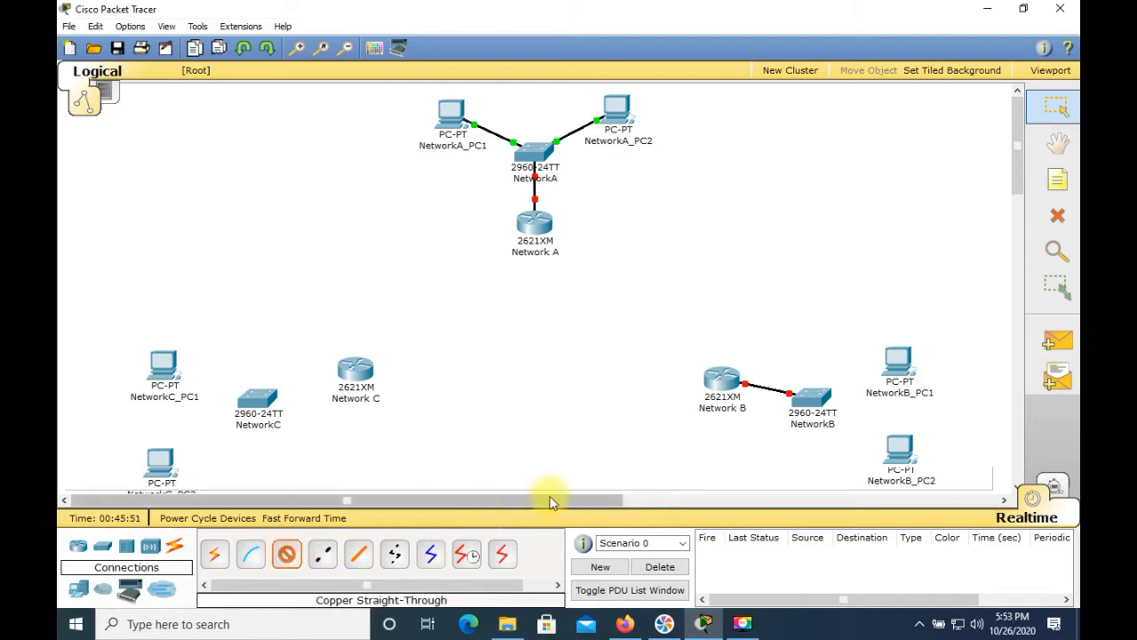
pyautogui.click(897, 369)
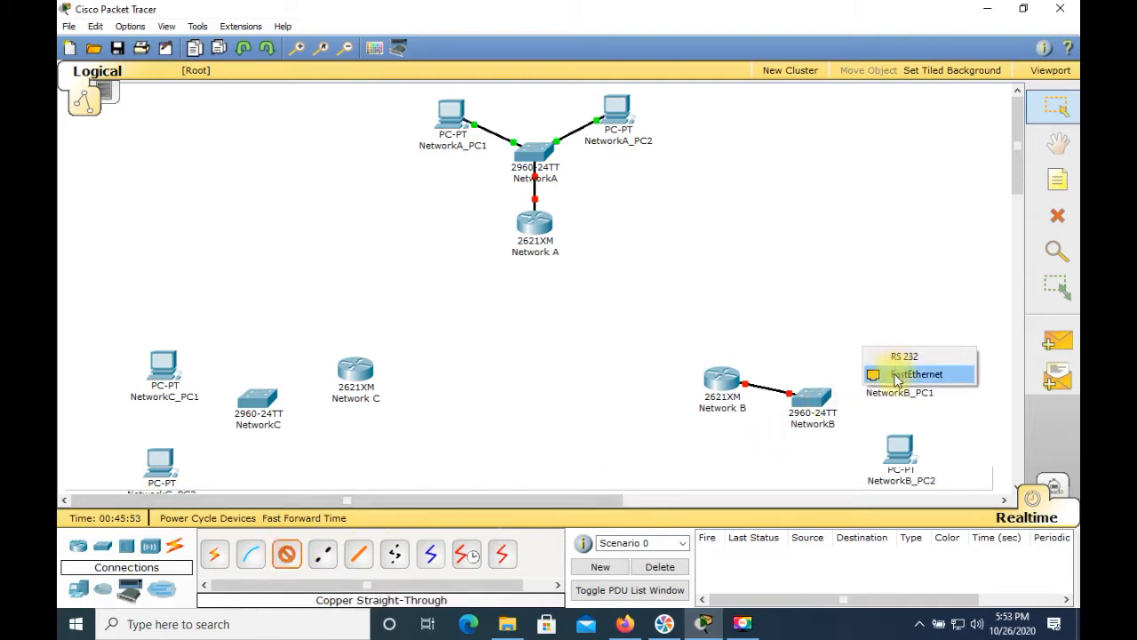
pyautogui.click(897, 373)
pyautogui.click(814, 399)
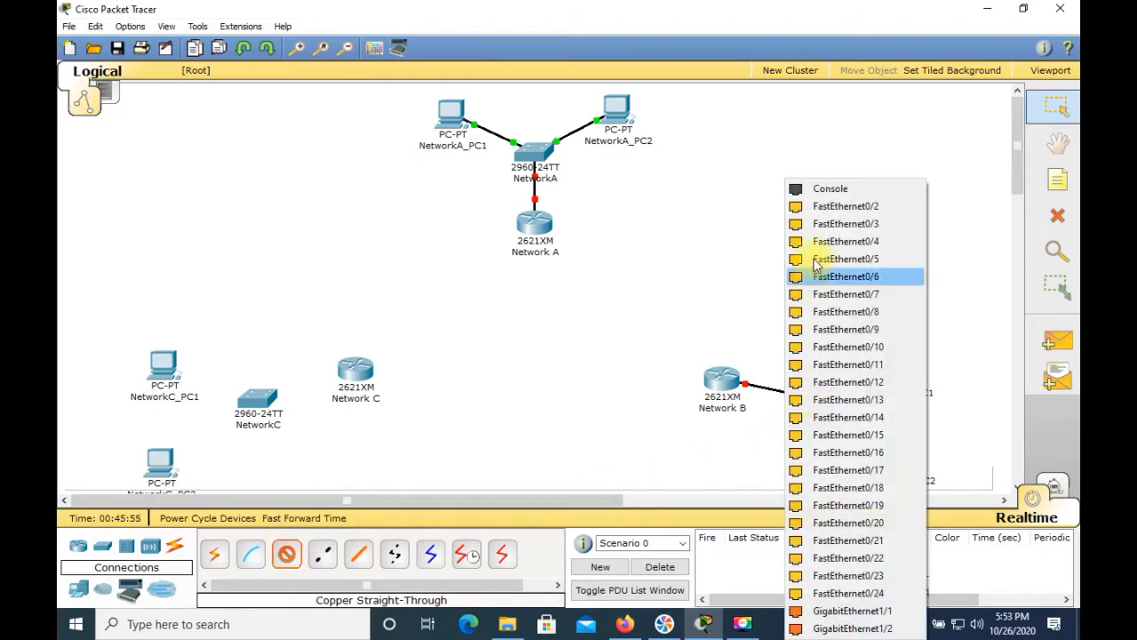
pyautogui.click(816, 208)
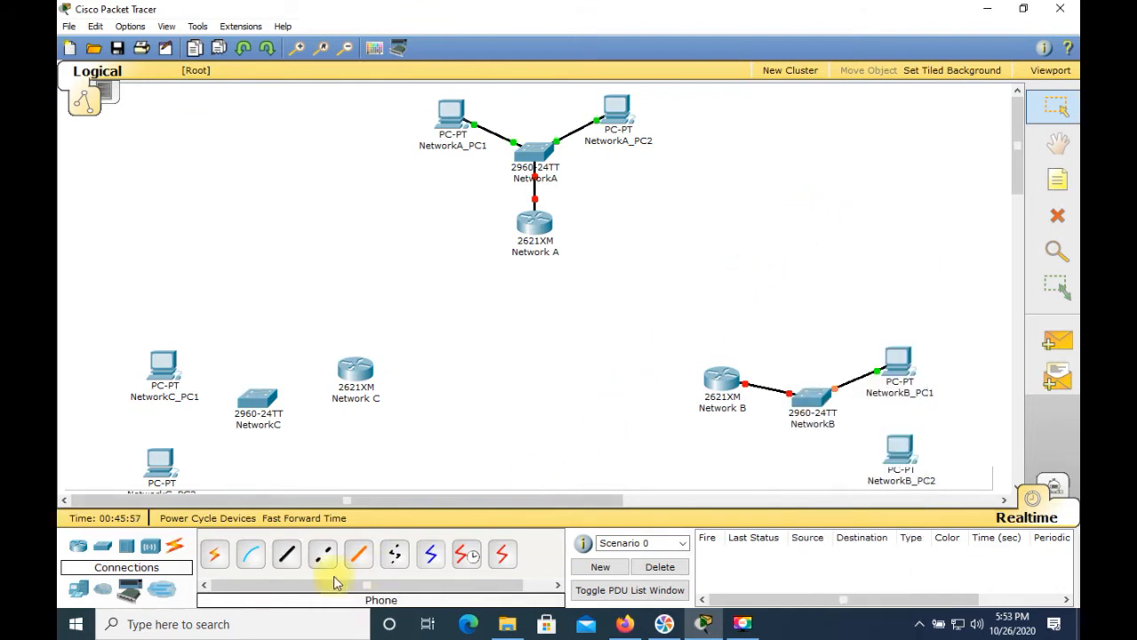
# Step: Connect NetworkB_PC2's FastEthernet to the NetworkB switch's FastEthernet0/3 with a copper straight-through cable
pyautogui.click(291, 554)
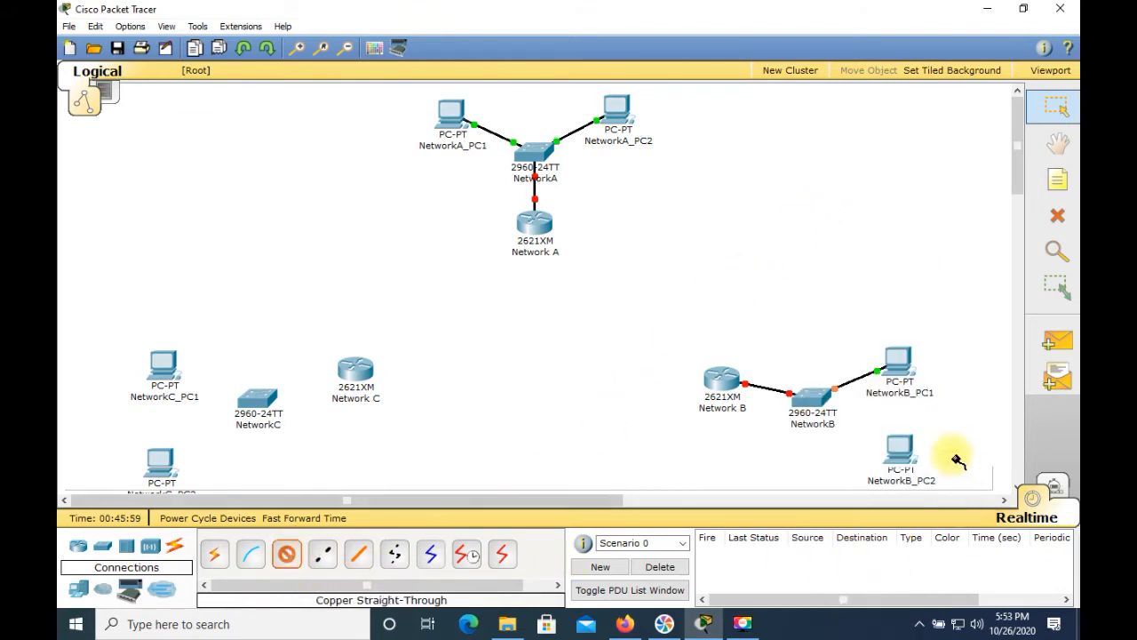
pyautogui.click(898, 457)
pyautogui.click(898, 462)
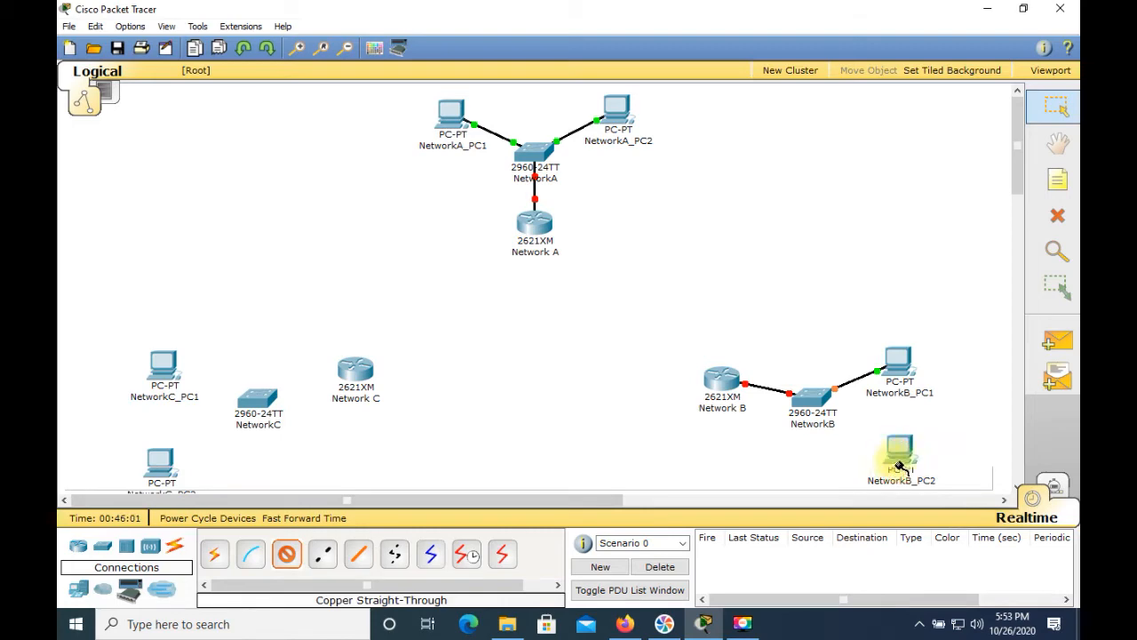
pyautogui.click(819, 403)
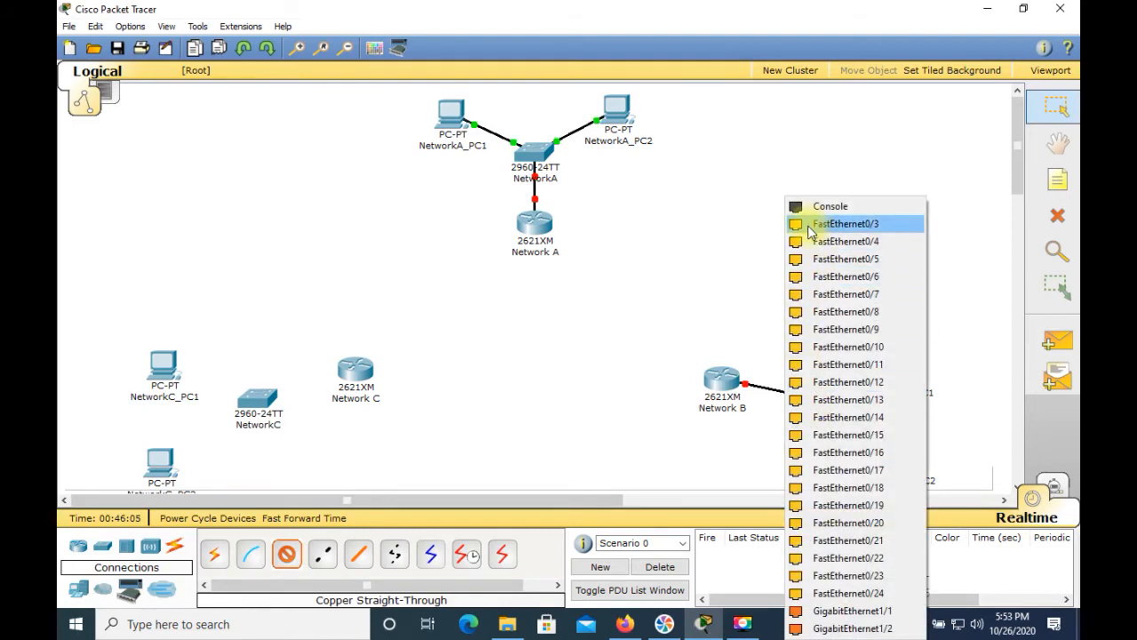
pyautogui.click(811, 226)
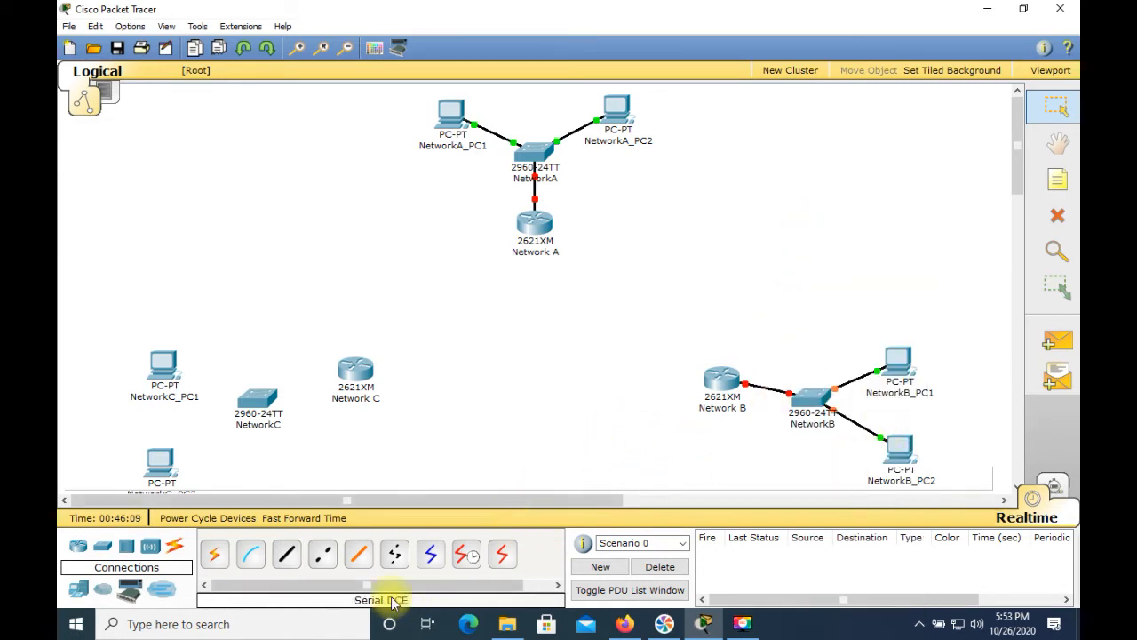
# Step: Connect the Network C router's FastEthernet0/0 to the NetworkC switch's FastEthernet0/1 with a copper straight-through cable
pyautogui.click(289, 558)
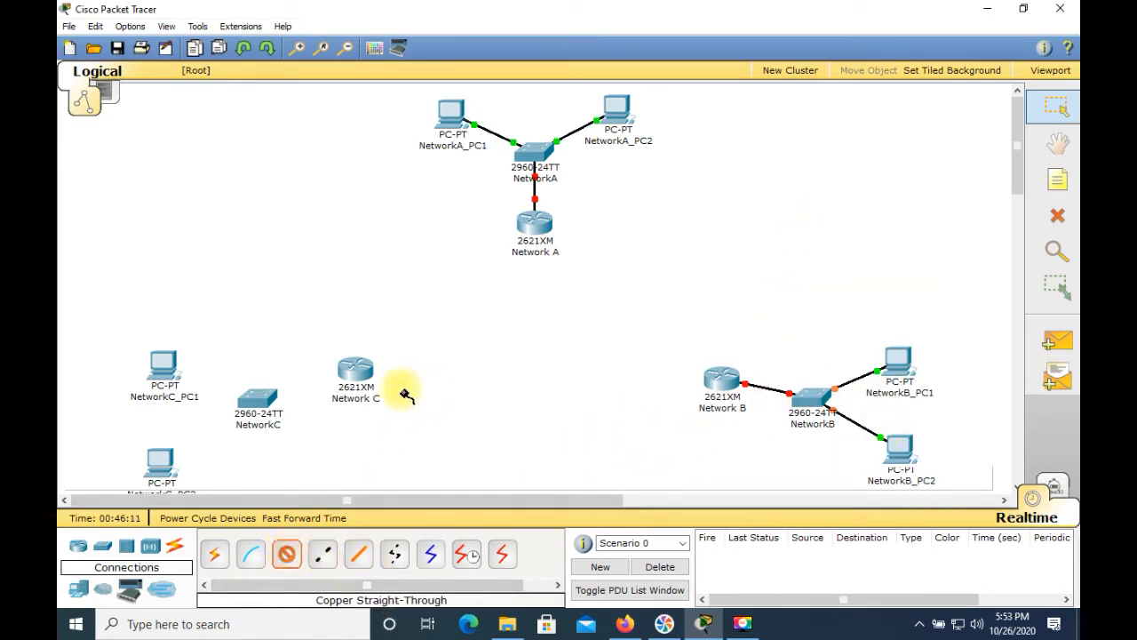
pyautogui.click(364, 377)
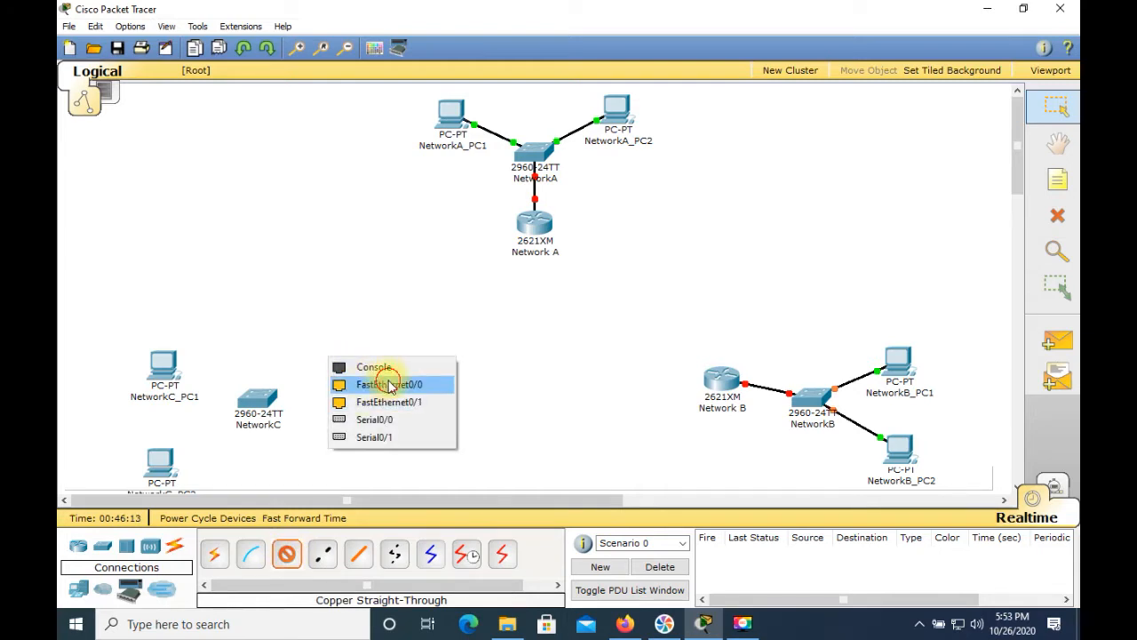
pyautogui.click(390, 384)
pyautogui.click(258, 402)
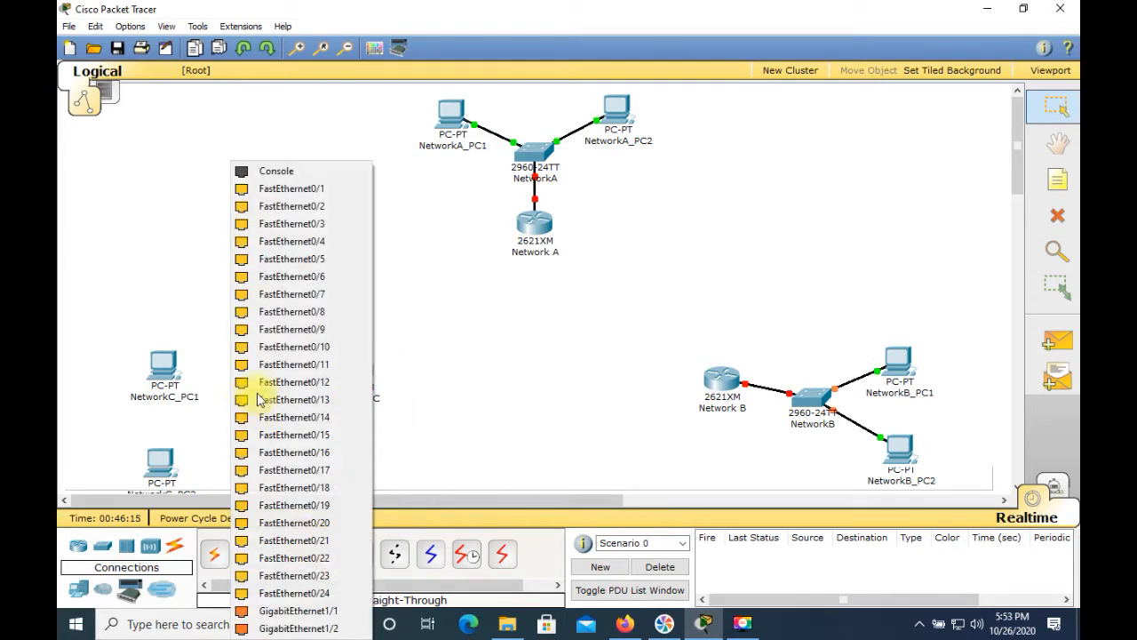
pyautogui.click(287, 187)
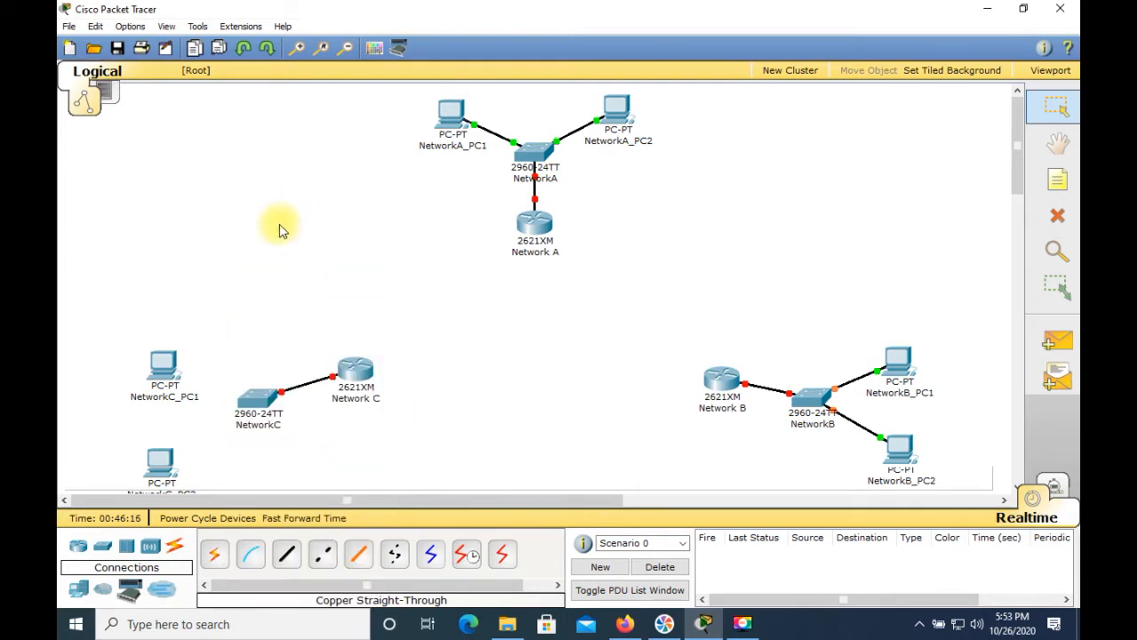
# Step: Connect NetworkC_PC1's FastEthernet to the NetworkC switch's FastEthernet0/2 with a copper straight-through cable
pyautogui.click(287, 555)
pyautogui.click(169, 370)
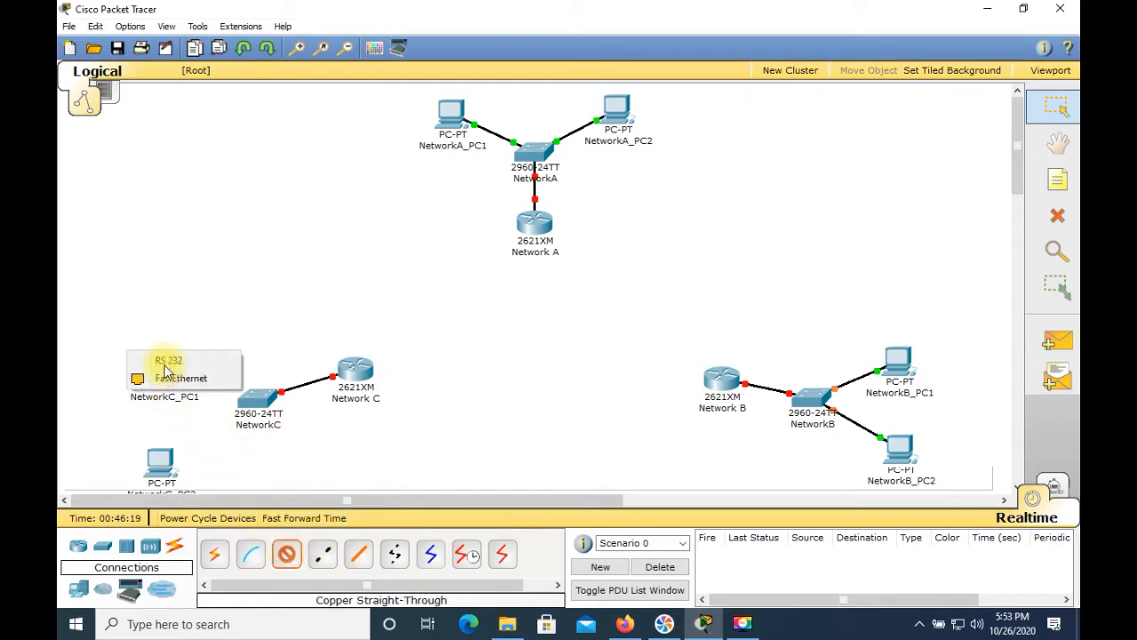
pyautogui.click(183, 379)
pyautogui.click(251, 399)
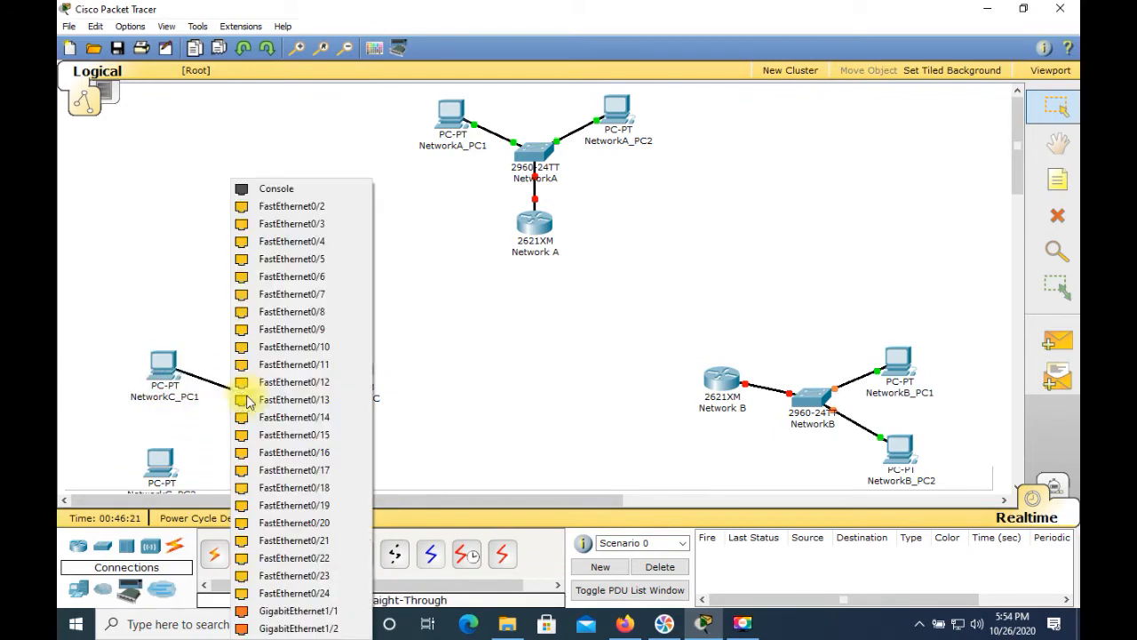
pyautogui.click(276, 212)
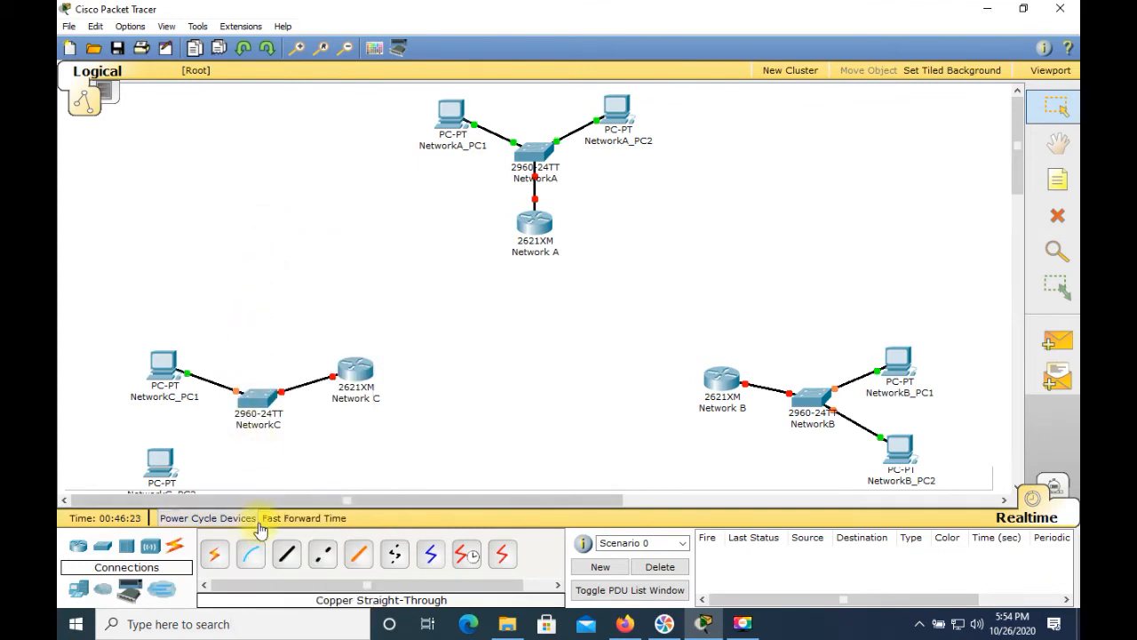
# Step: Connect NetworkC_PC2's FastEthernet to the NetworkC switch's FastEthernet0/3 with a copper straight-through cable
pyautogui.click(286, 554)
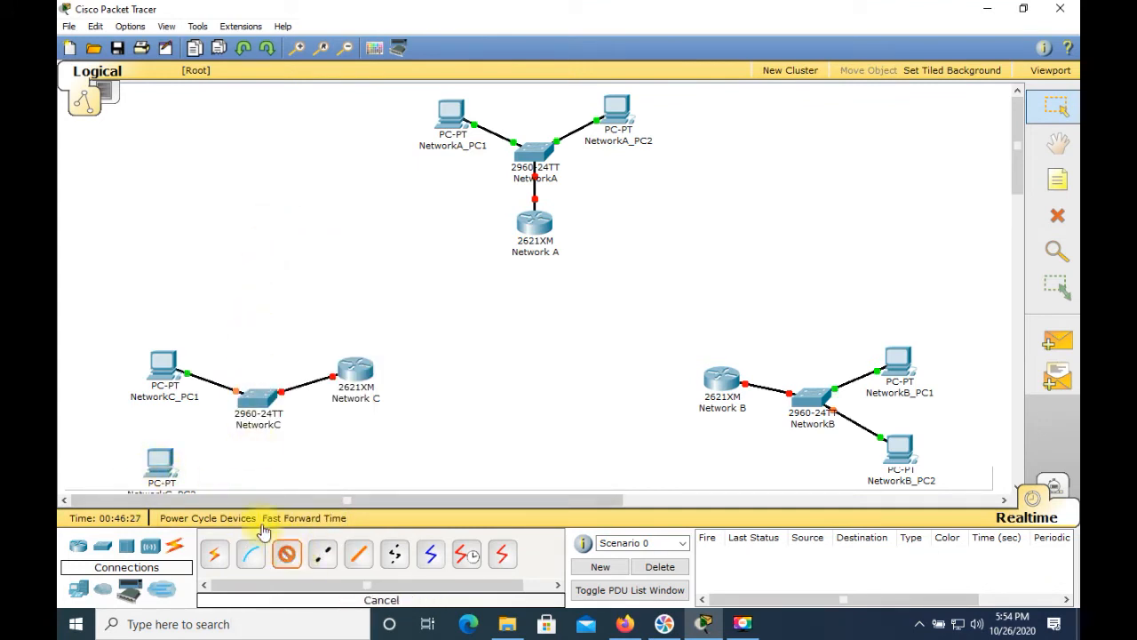
pyautogui.click(168, 470)
pyautogui.click(171, 476)
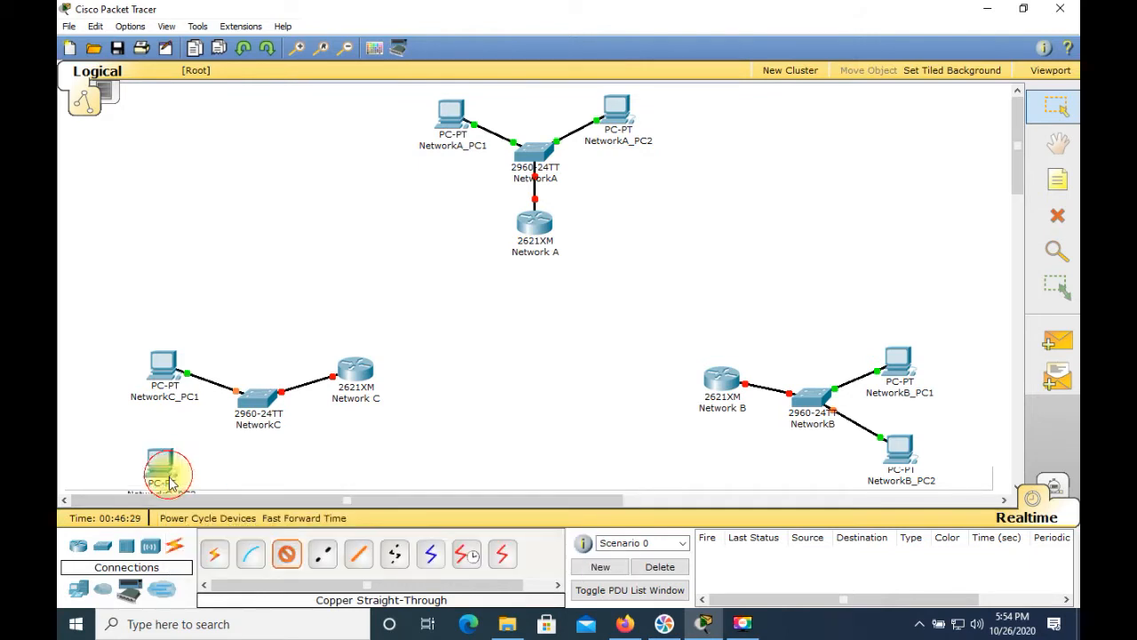
pyautogui.click(263, 404)
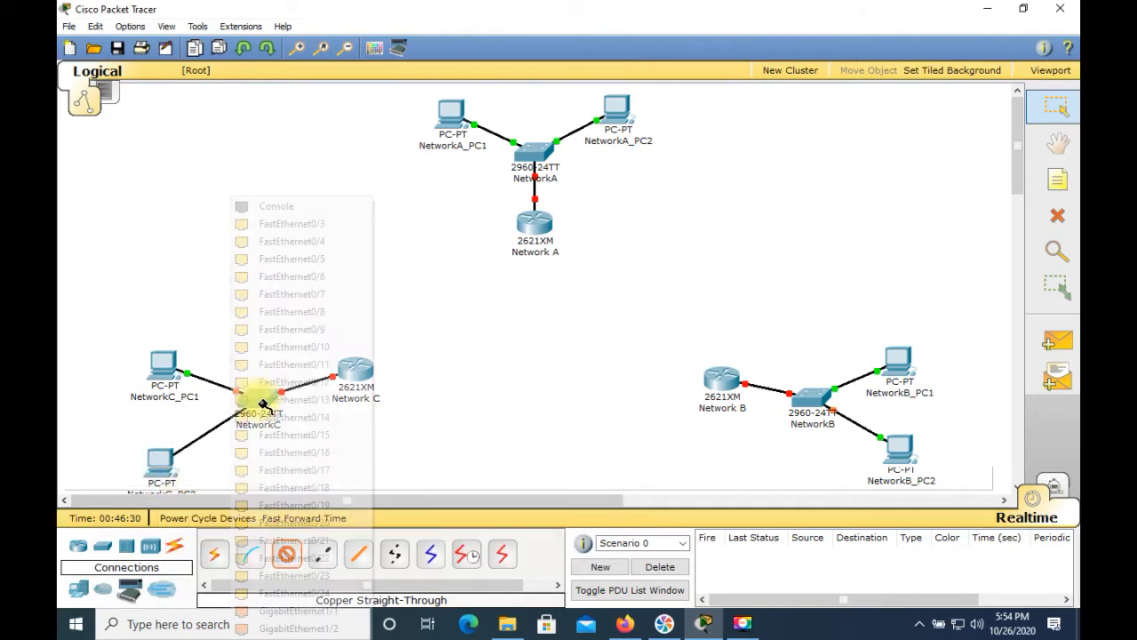
pyautogui.click(296, 226)
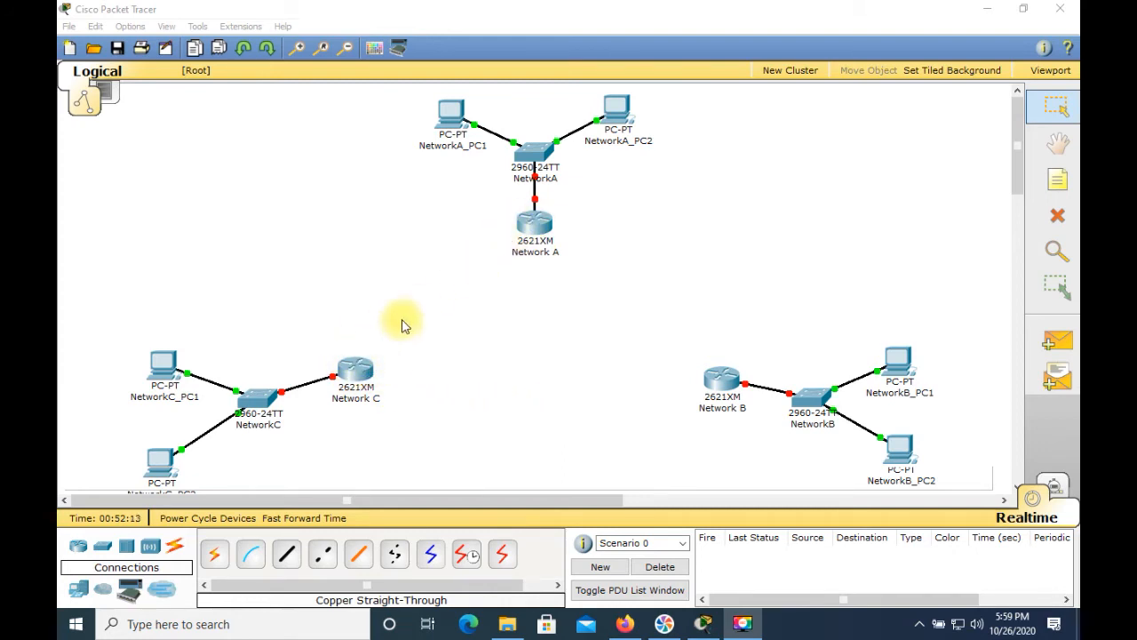
# Step: Connect the Network C router's Serial0/0 to the Network A router's Serial0/1 with a Serial DCE cable
pyautogui.click(466, 557)
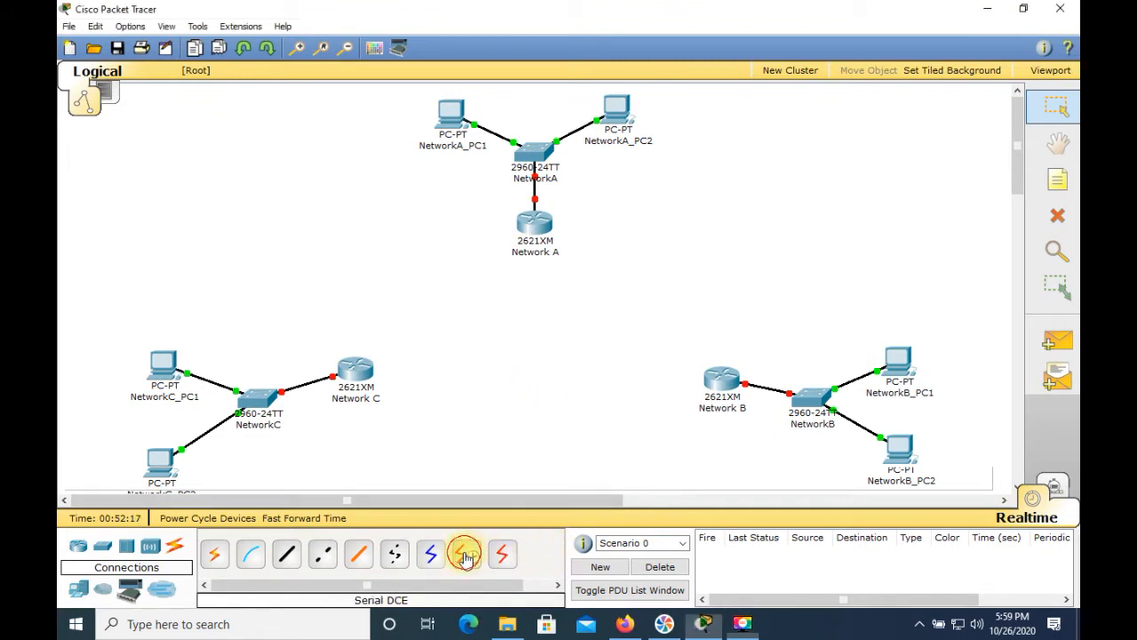
pyautogui.click(362, 376)
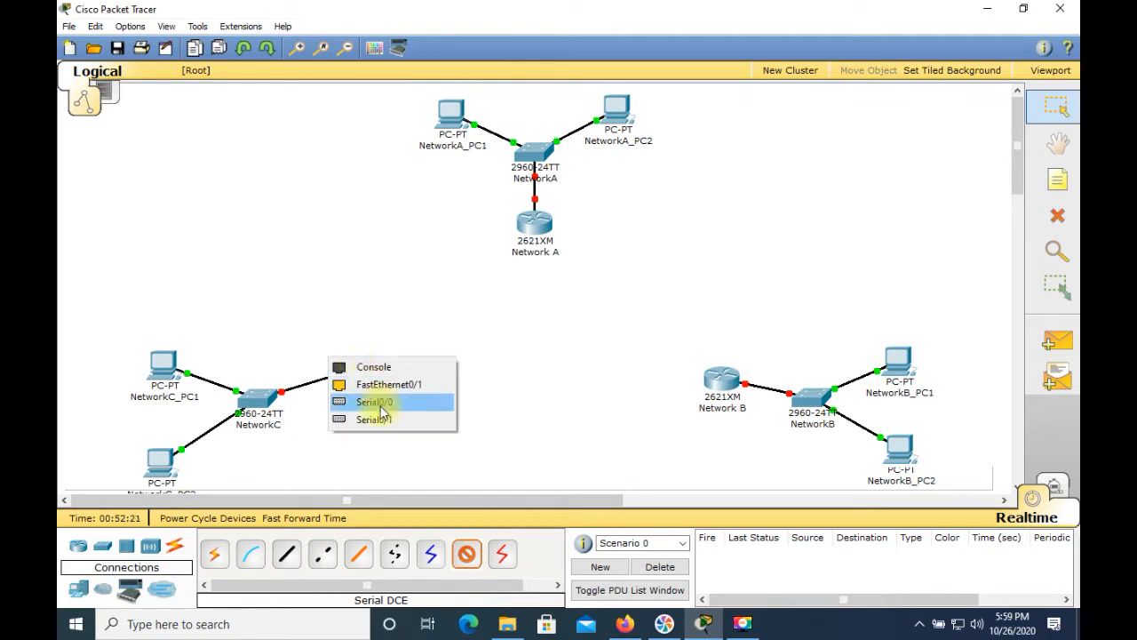
pyautogui.click(374, 402)
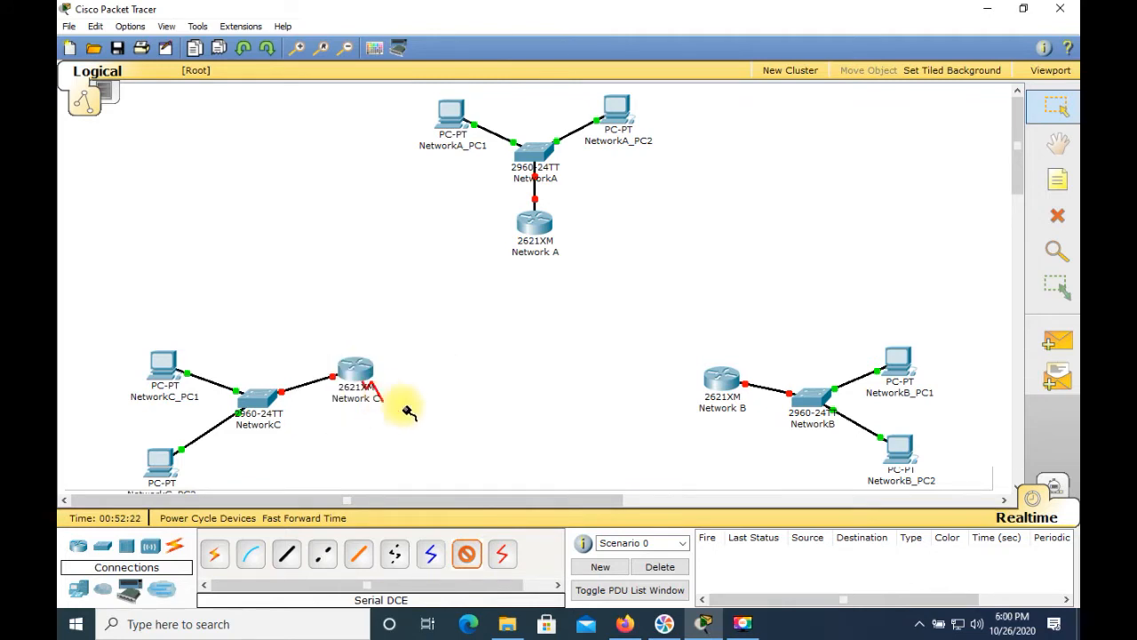
pyautogui.click(537, 229)
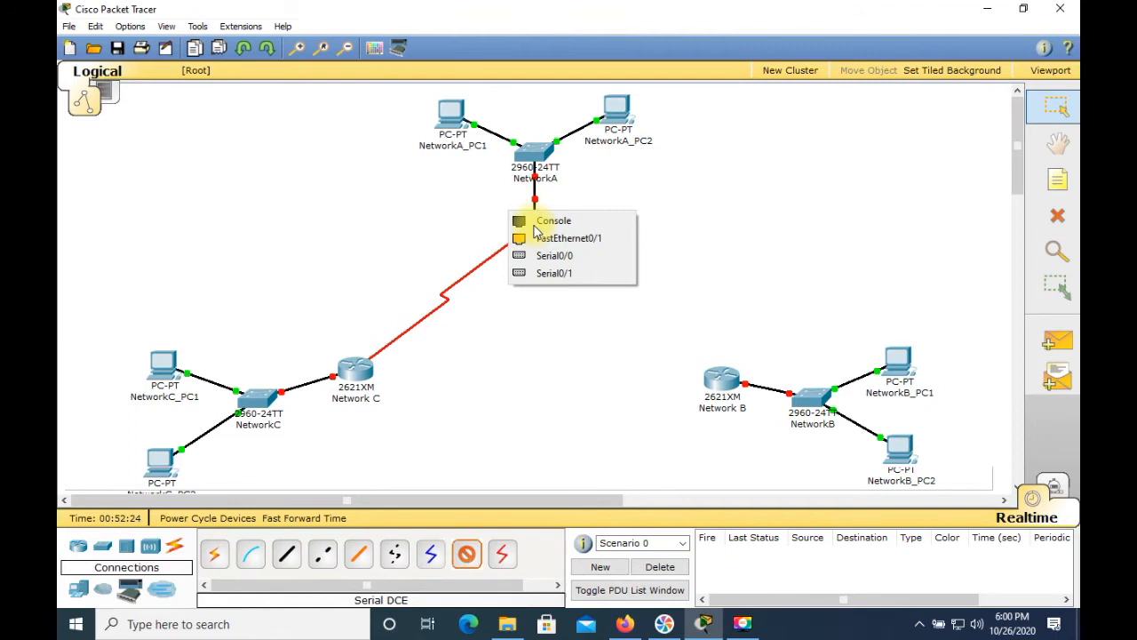
pyautogui.click(547, 274)
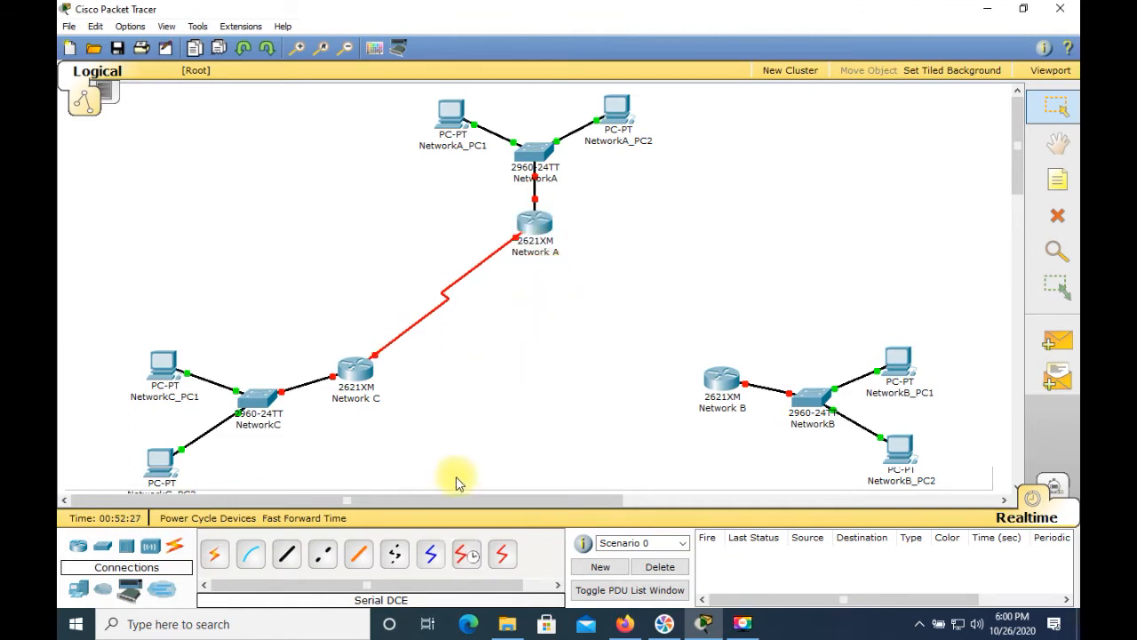
# Step: Connect the Network A router's Serial0/0 to the Network B router's Serial0/1 with a Serial DCE cable
pyautogui.click(467, 558)
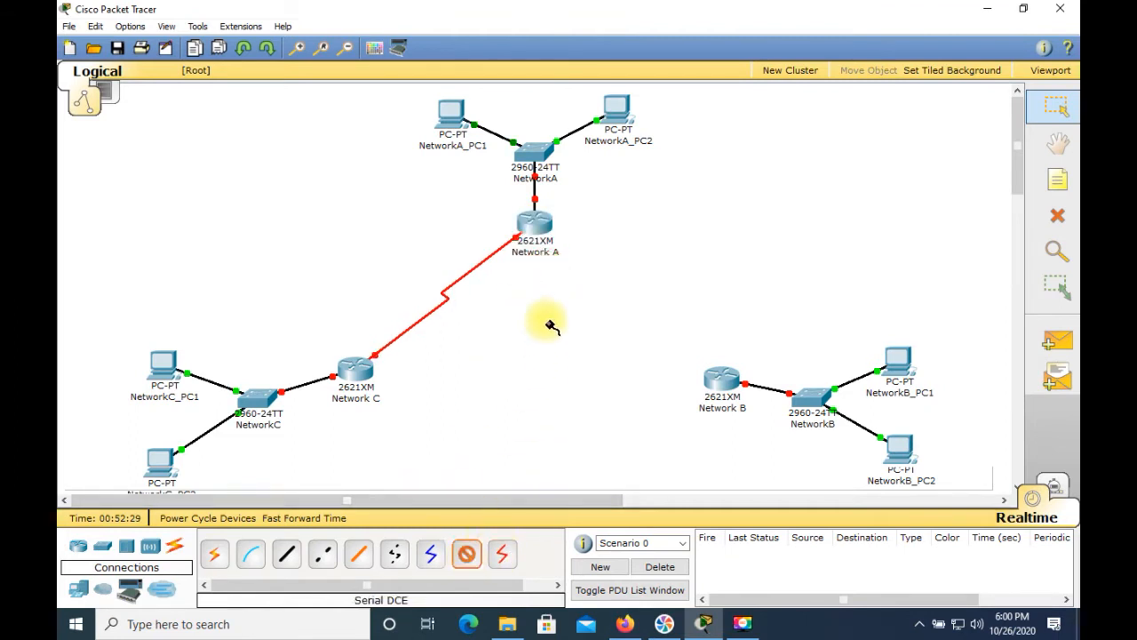
pyautogui.click(544, 230)
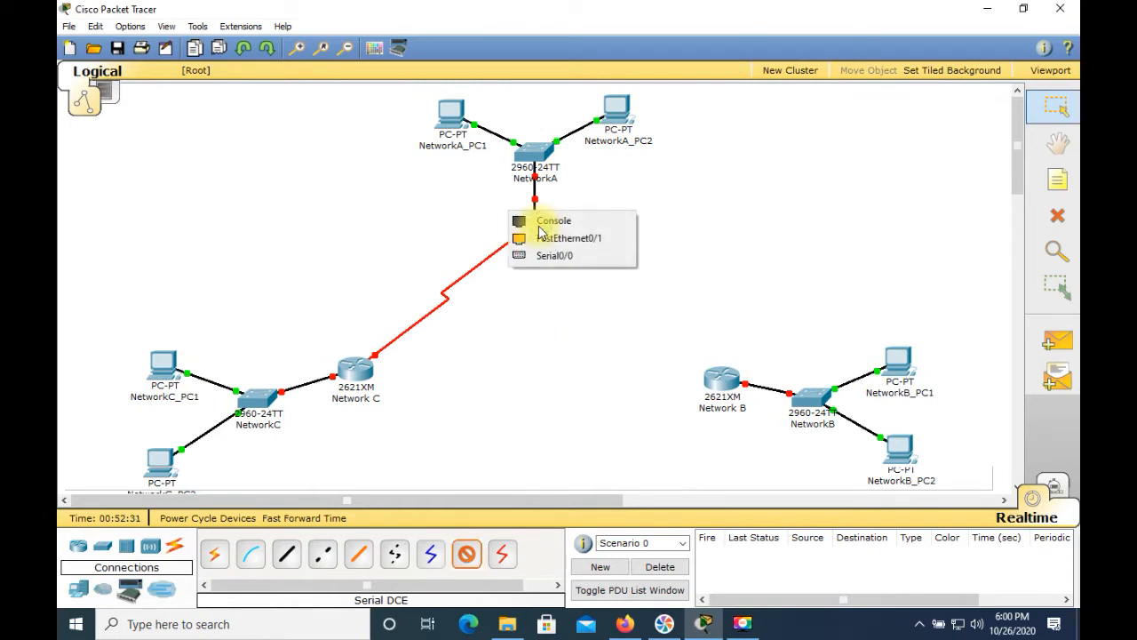
pyautogui.click(546, 254)
pyautogui.click(753, 405)
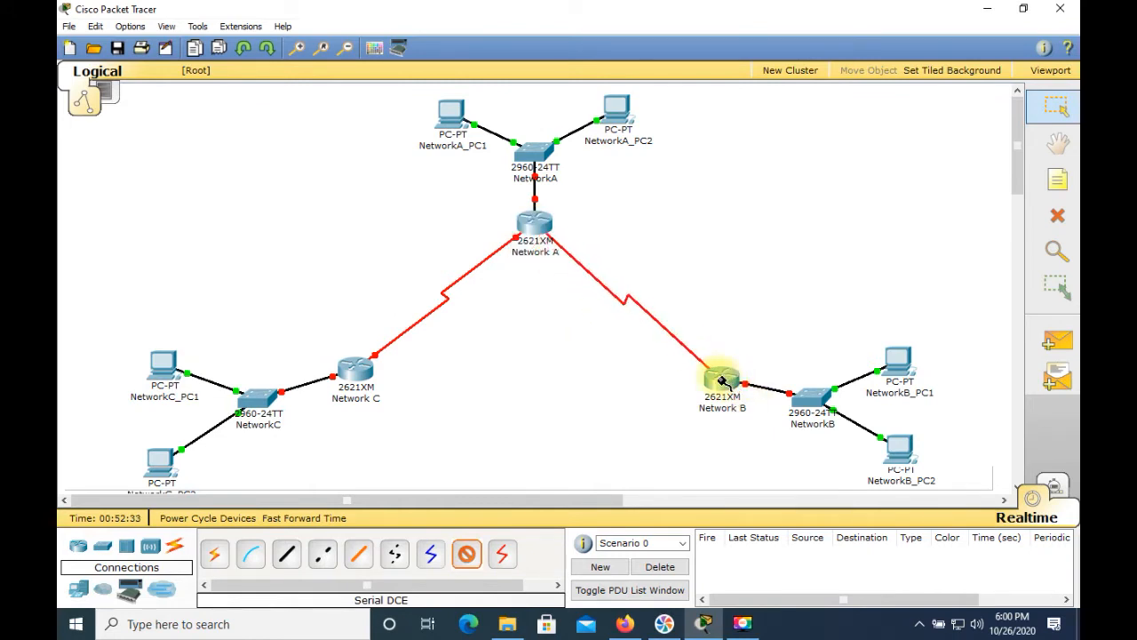
pyautogui.click(720, 378)
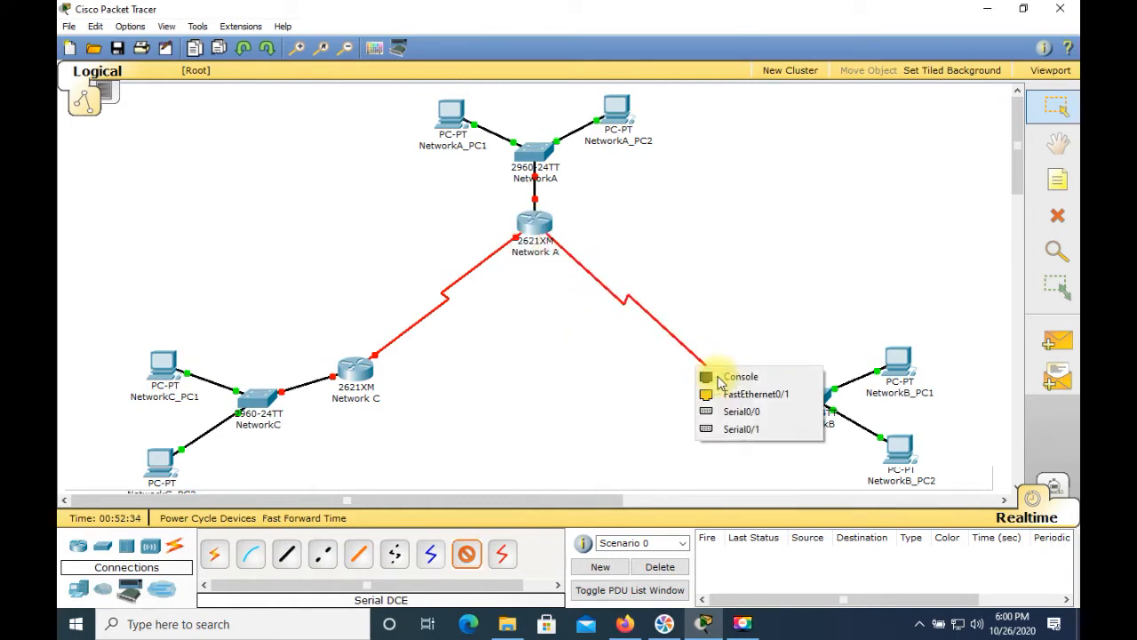
pyautogui.click(721, 430)
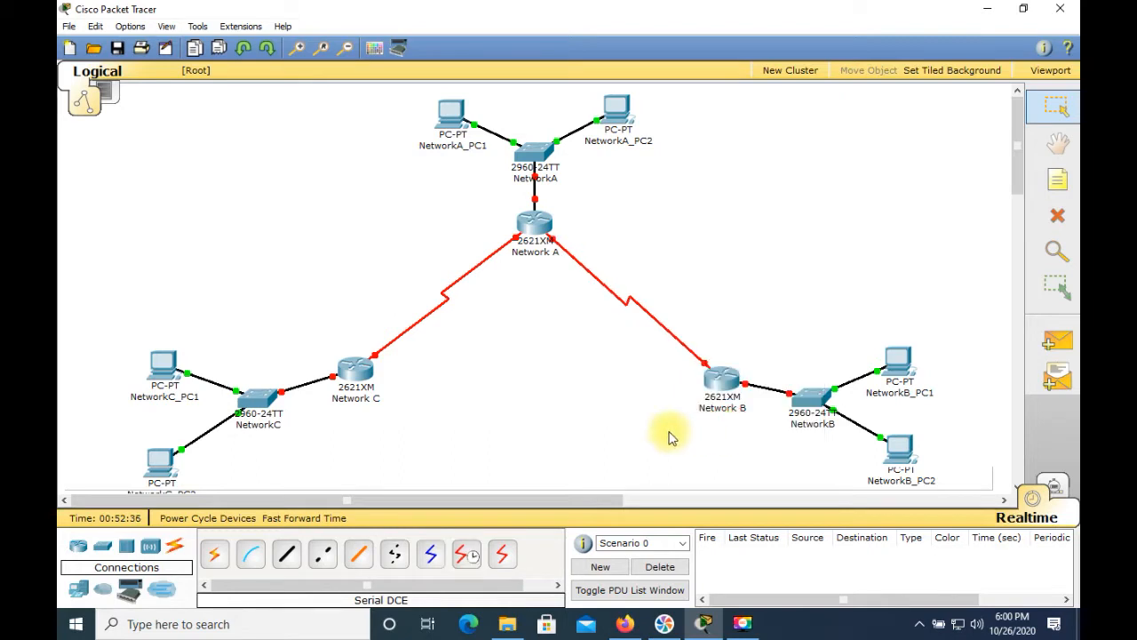
# Step: Connect the Network B router's Serial0/0 to the Network C router's Serial0/1 with a Serial DCE cable
pyautogui.click(466, 556)
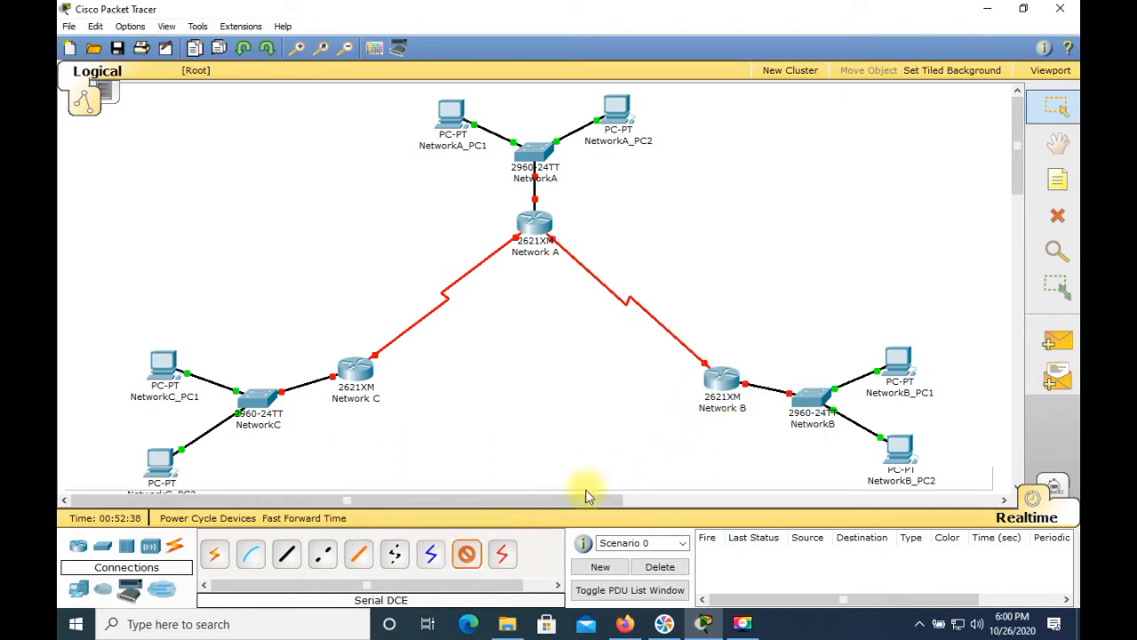
pyautogui.click(722, 384)
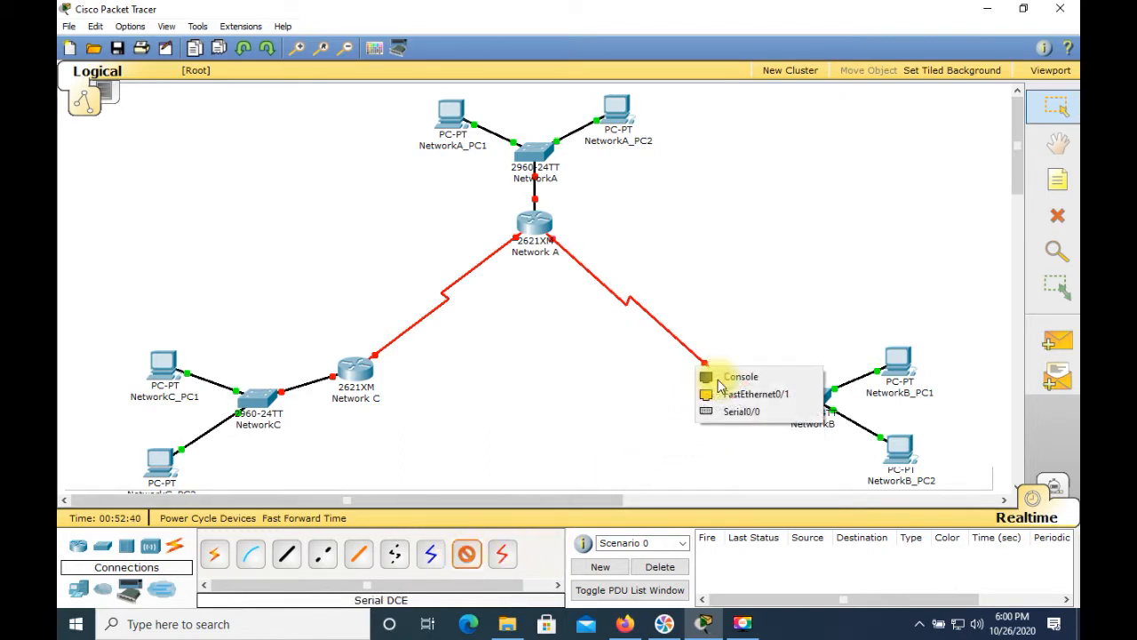
pyautogui.click(717, 413)
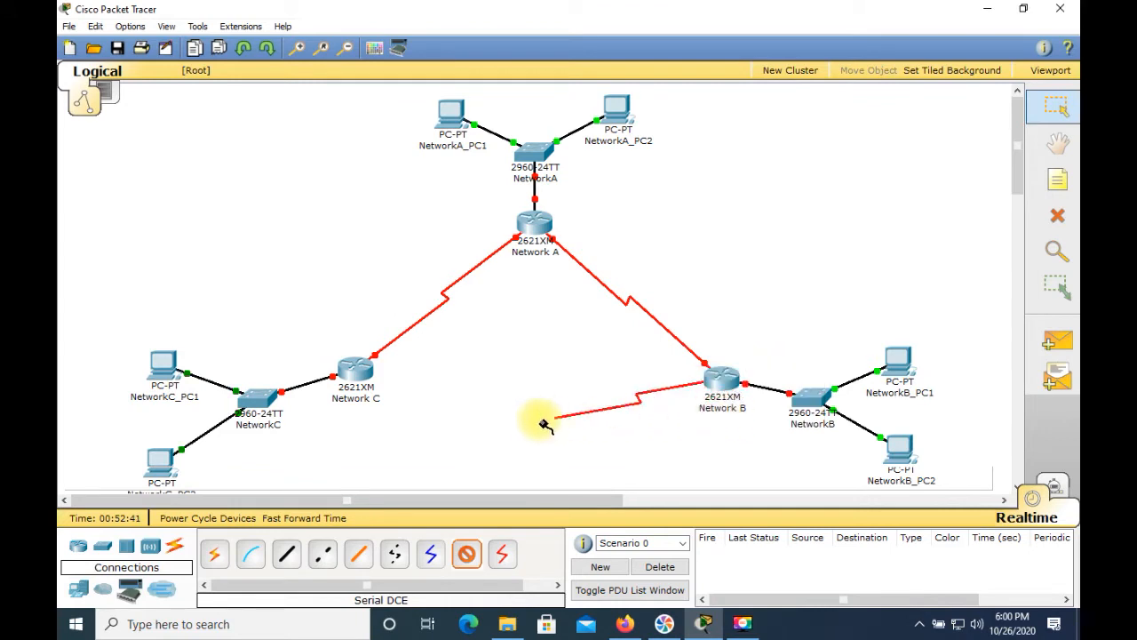
pyautogui.click(355, 373)
pyautogui.click(366, 401)
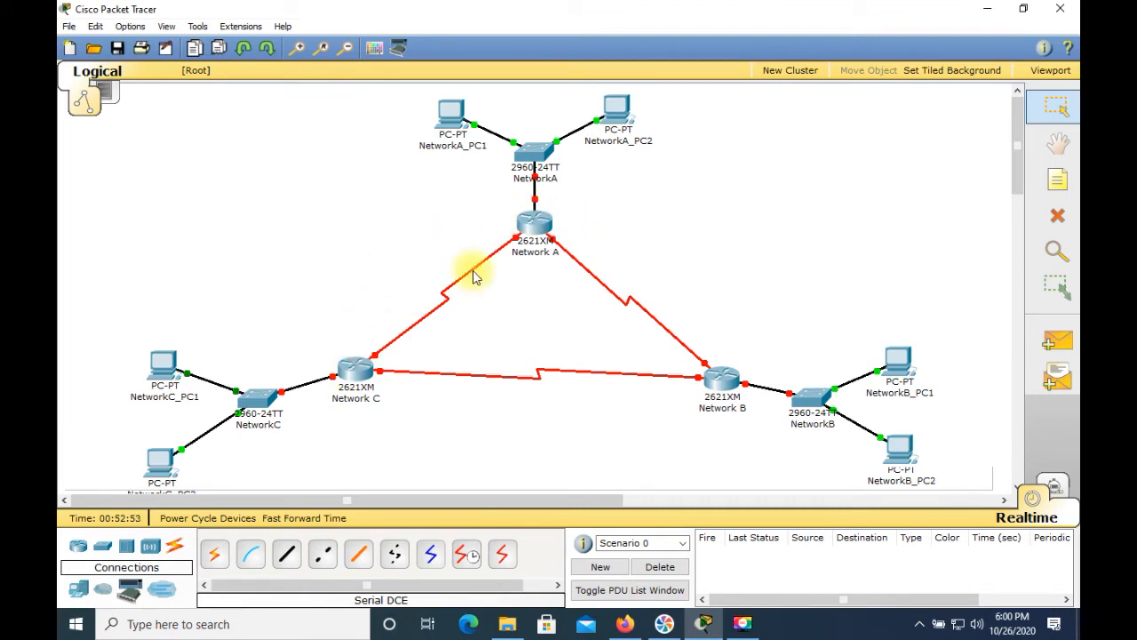
# Step: Open the Network A router's command line interface and answer n to the initial configuration dialog
pyautogui.moveTo(538, 225)
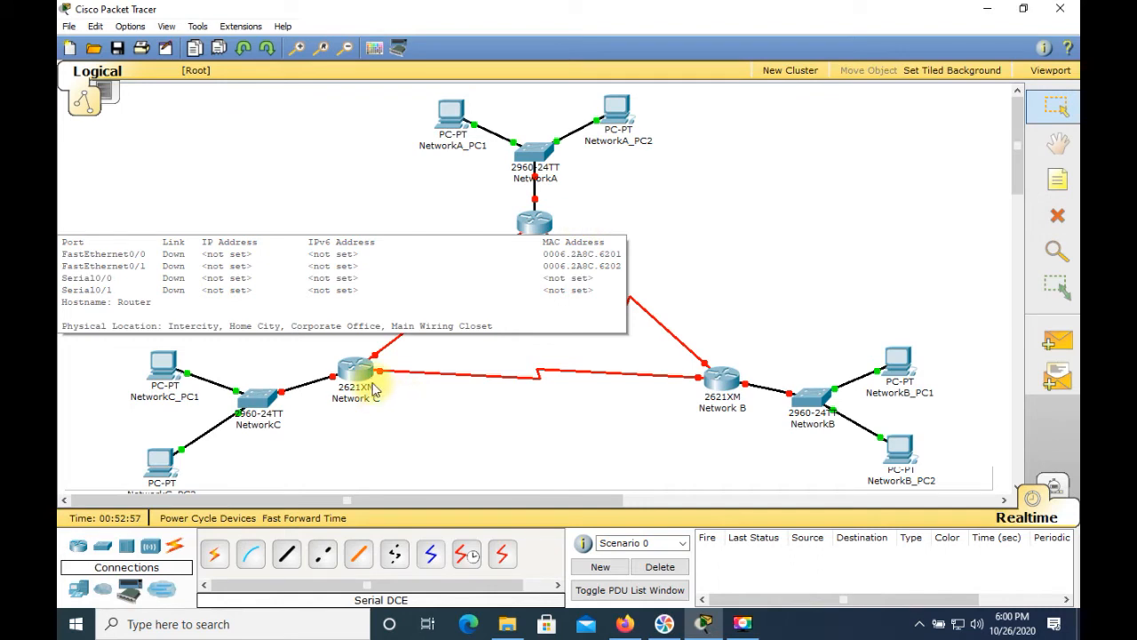
pyautogui.moveTo(367, 384)
pyautogui.moveTo(480, 252)
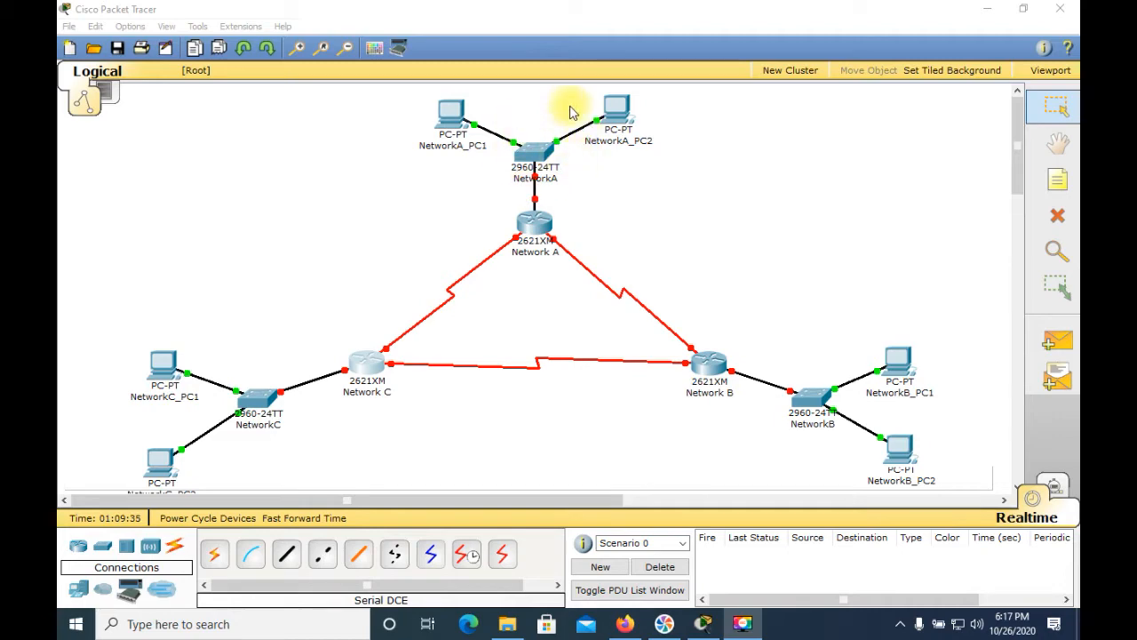
pyautogui.click(539, 233)
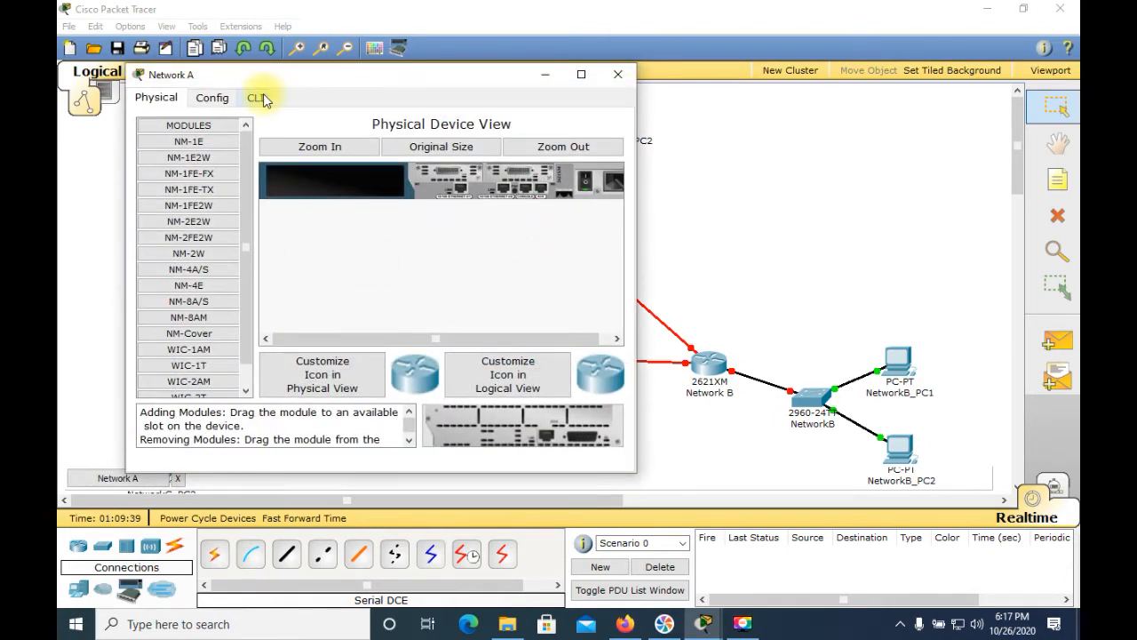
pyautogui.click(258, 99)
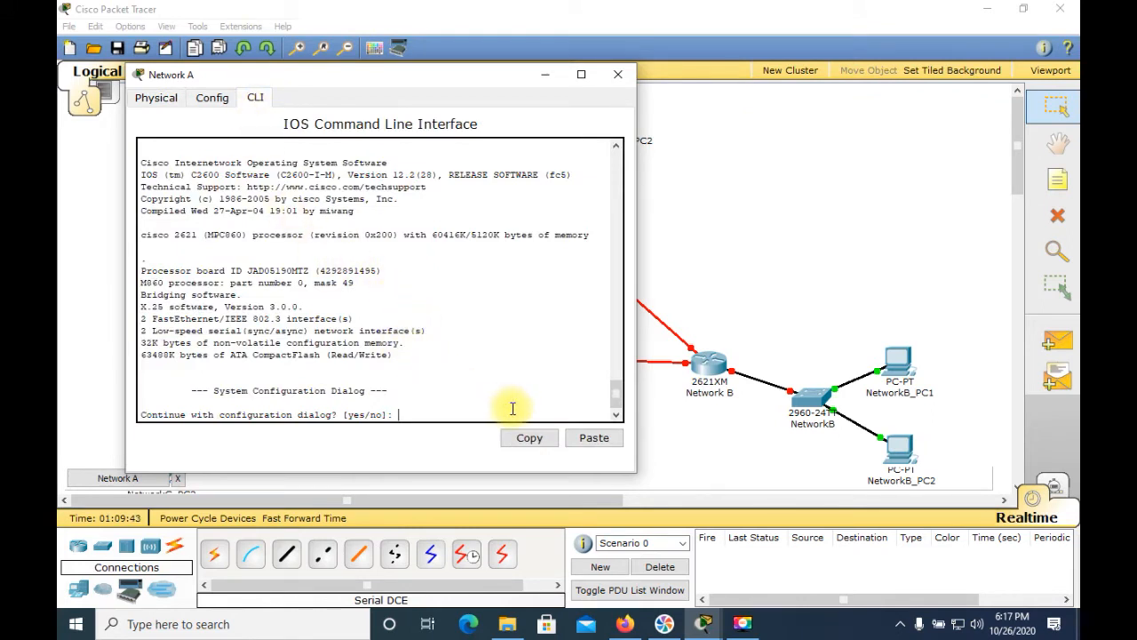
pyautogui.write('n')
pyautogui.press('Return')
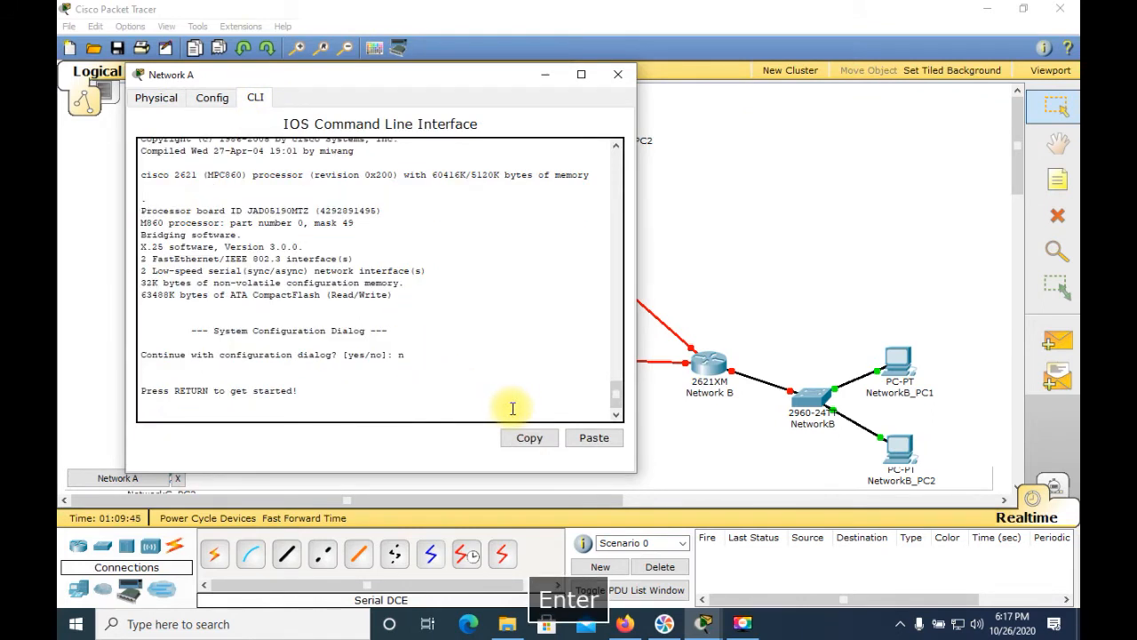
pyautogui.press('Return')
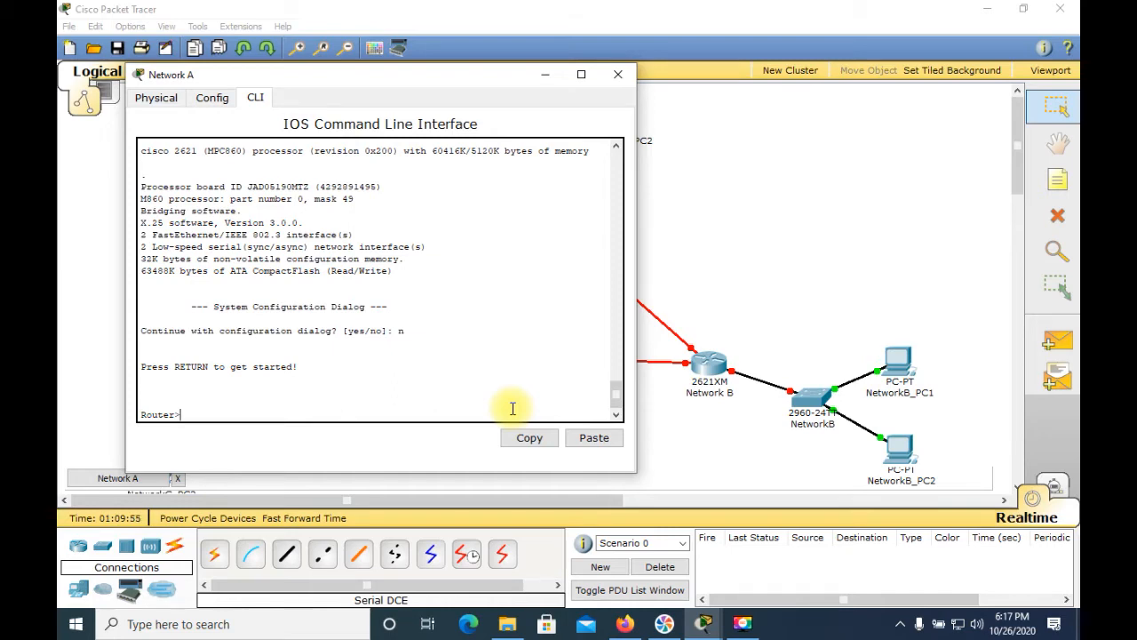
# Step: Enter privileged mode with enable and then global configuration mode with configure terminal
pyautogui.write('enable')
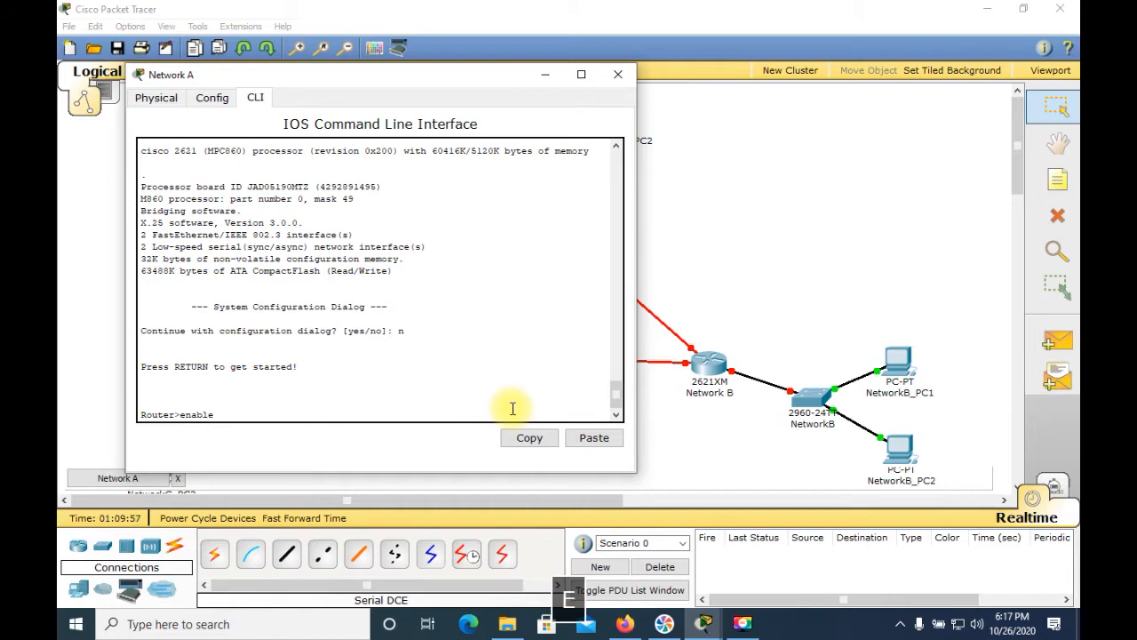
pyautogui.press('Return')
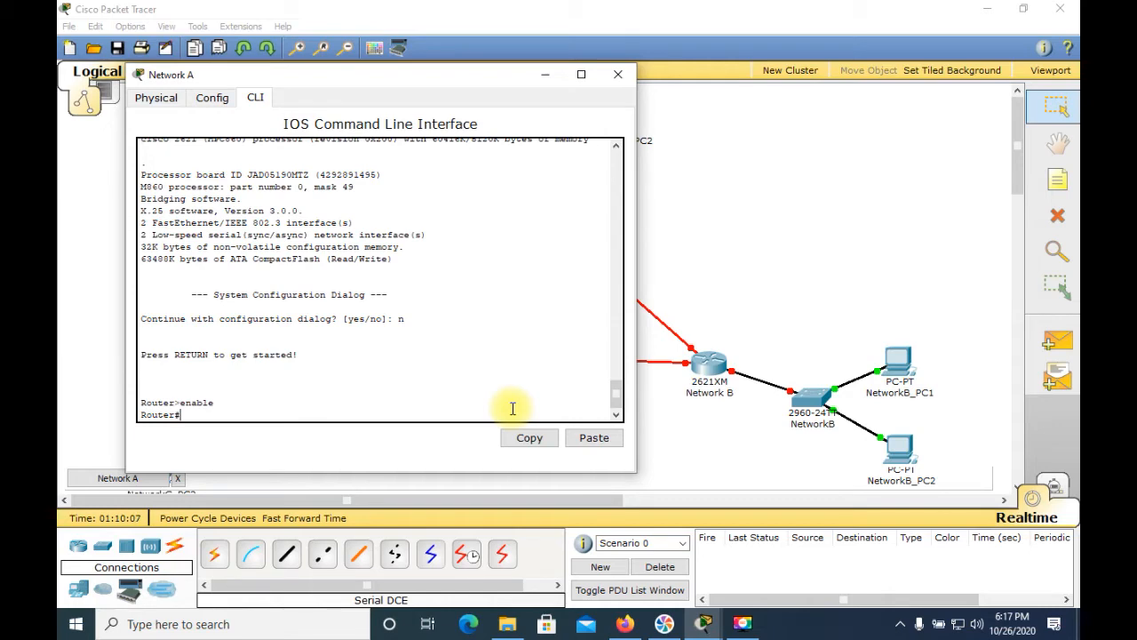
pyautogui.write('configure ')
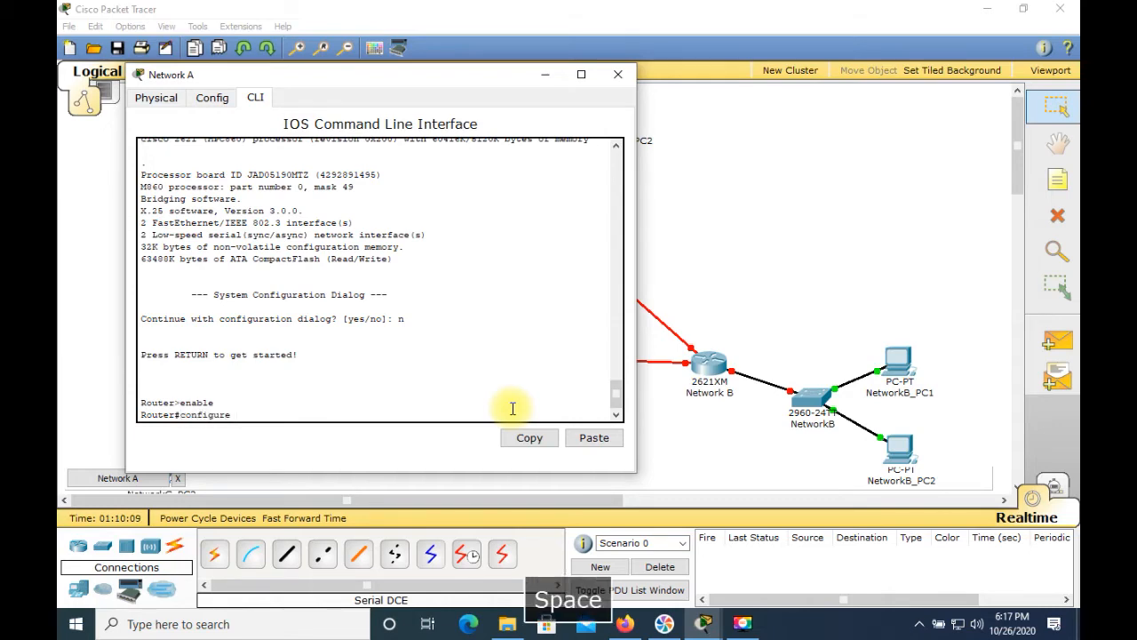
pyautogui.write('termin')
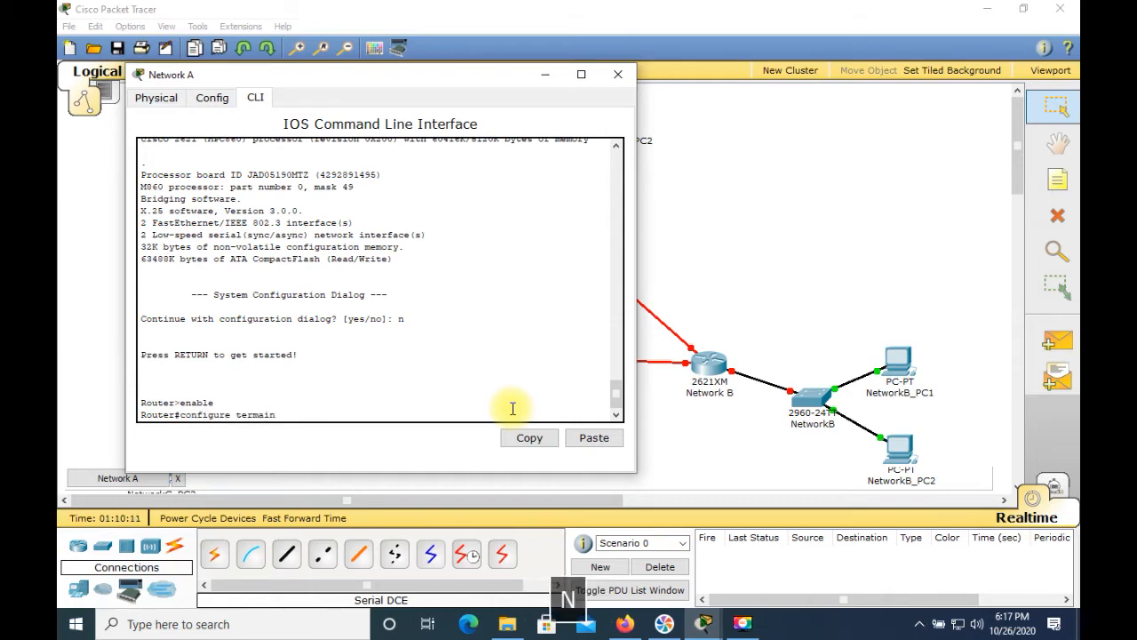
pyautogui.press('Return')
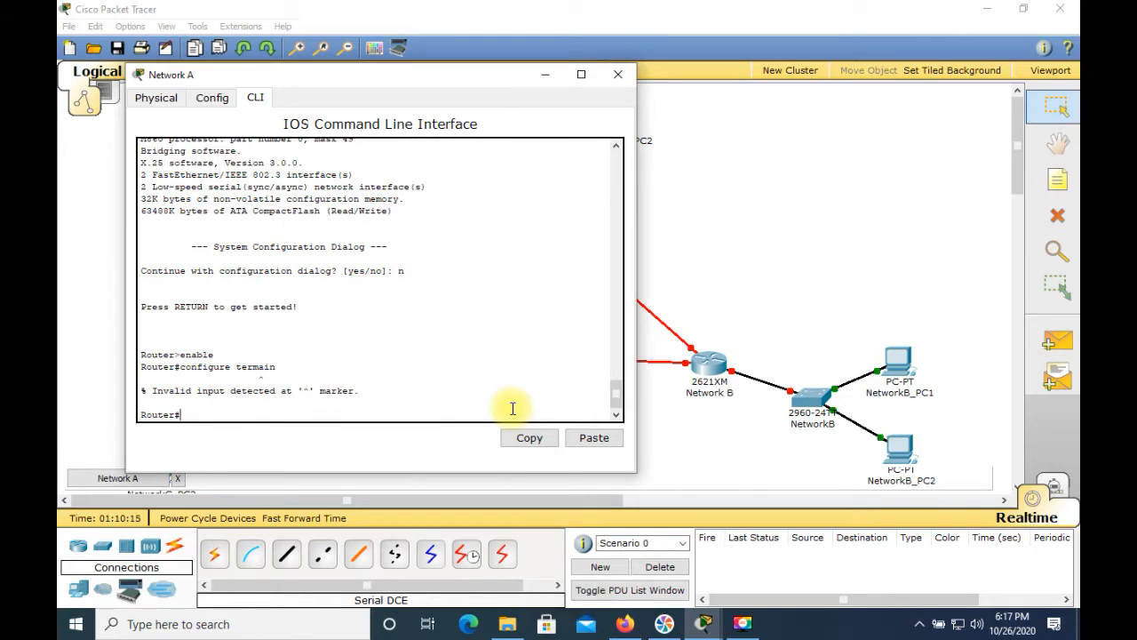
pyautogui.write('configure')
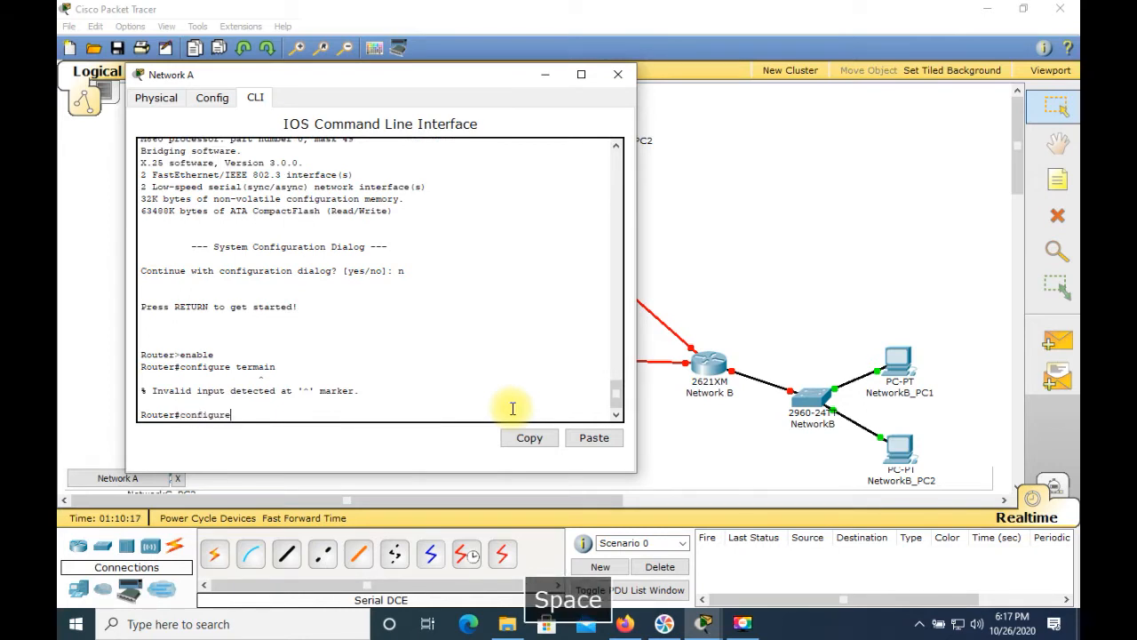
pyautogui.write(' termin')
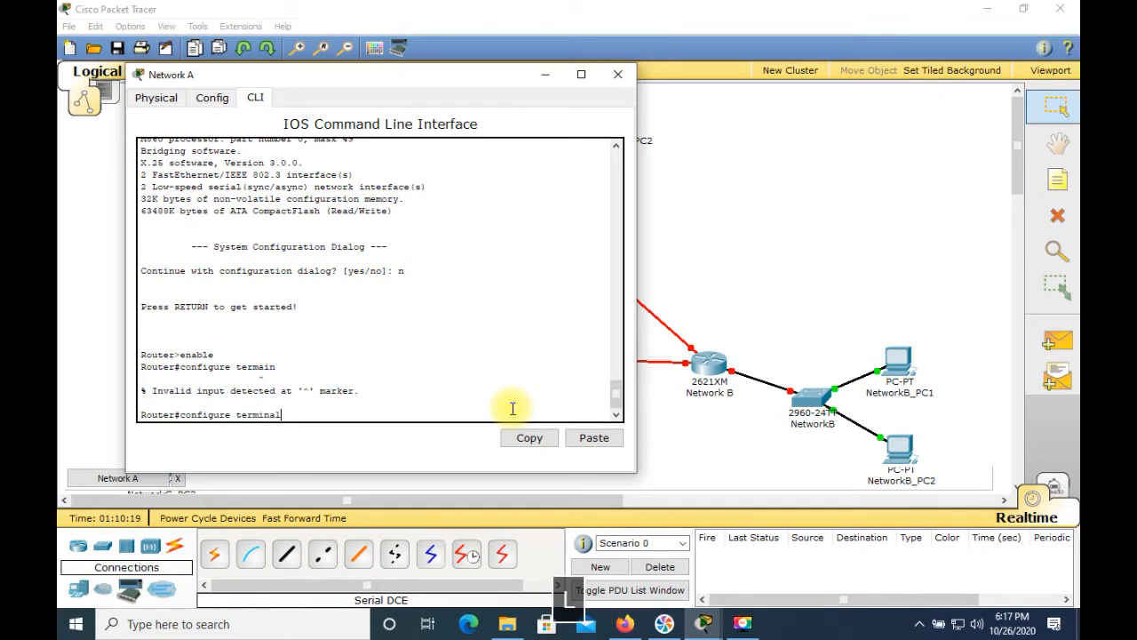
pyautogui.write('al')
pyautogui.press('Return')
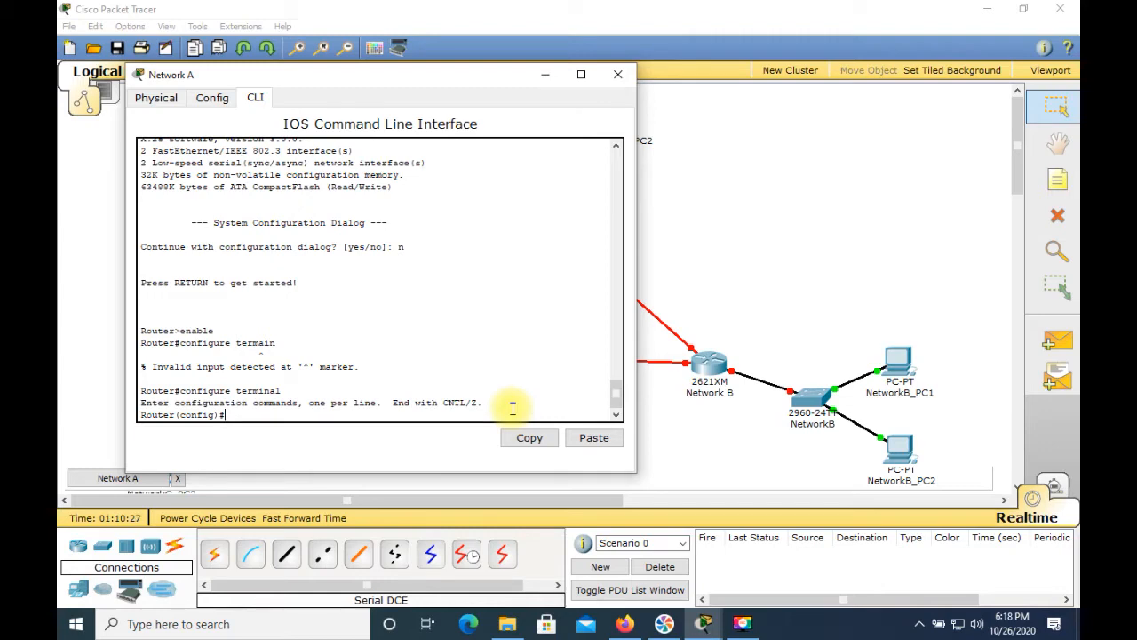
# Step: Set the Network A router's hostname to RouterA
pyautogui.write('h')
pyautogui.write('ostname ')
pyautogui.write('Rout')
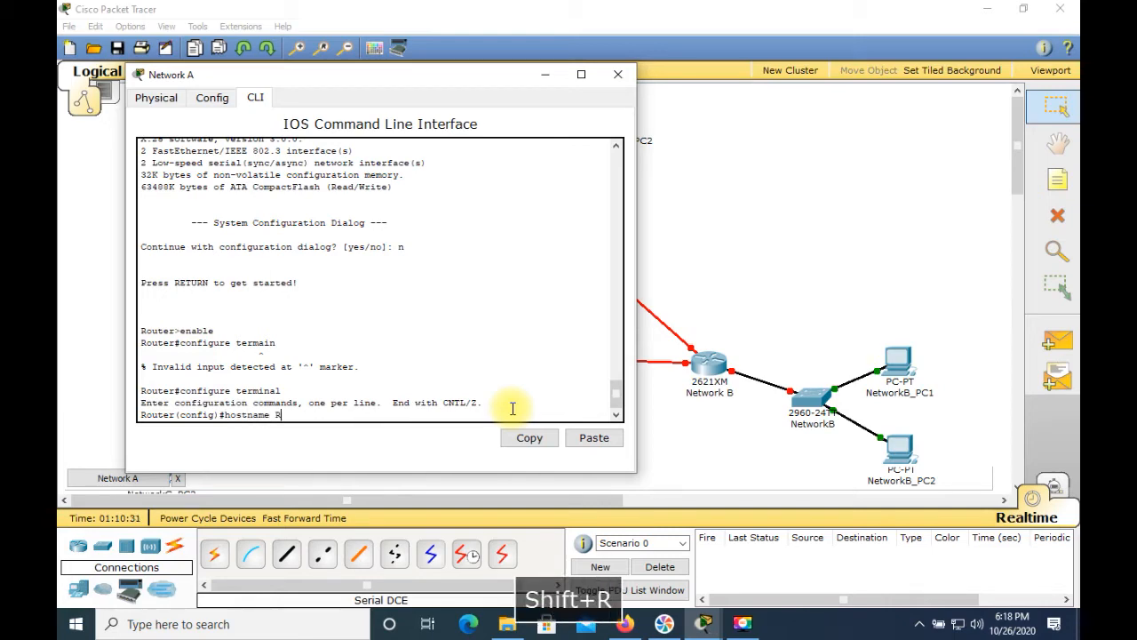
pyautogui.write('er')
pyautogui.press('BackSpace')
pyautogui.press('BackSpace')
pyautogui.write('terA')
pyautogui.press('Return')
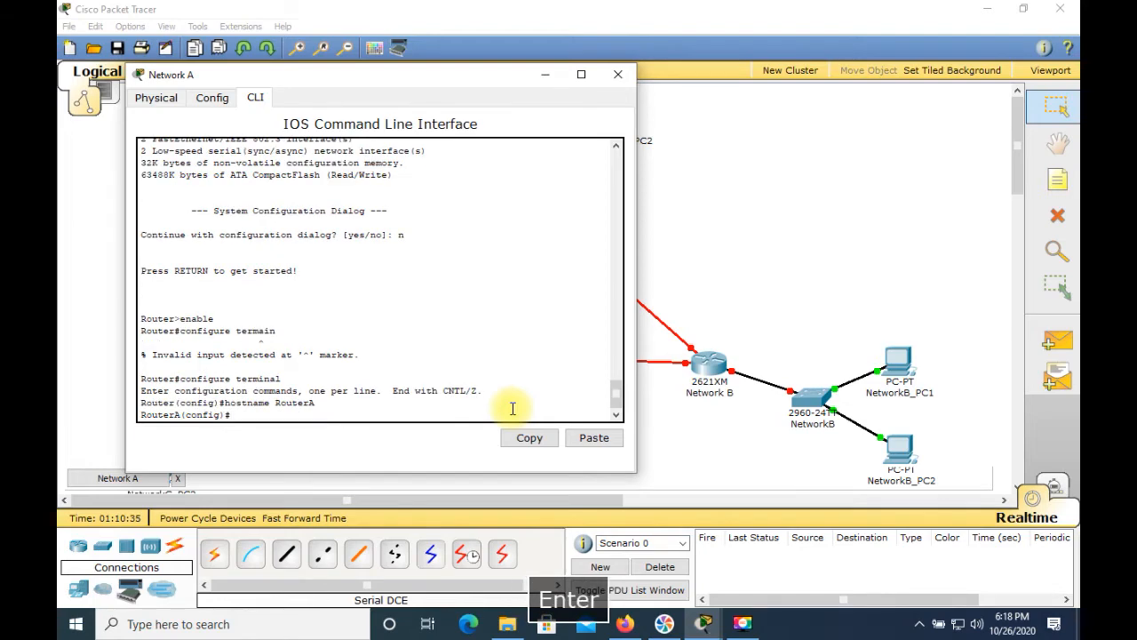
# Step: Disable DNS lookup on the router with no ip domain-lookup
pyautogui.write('n')
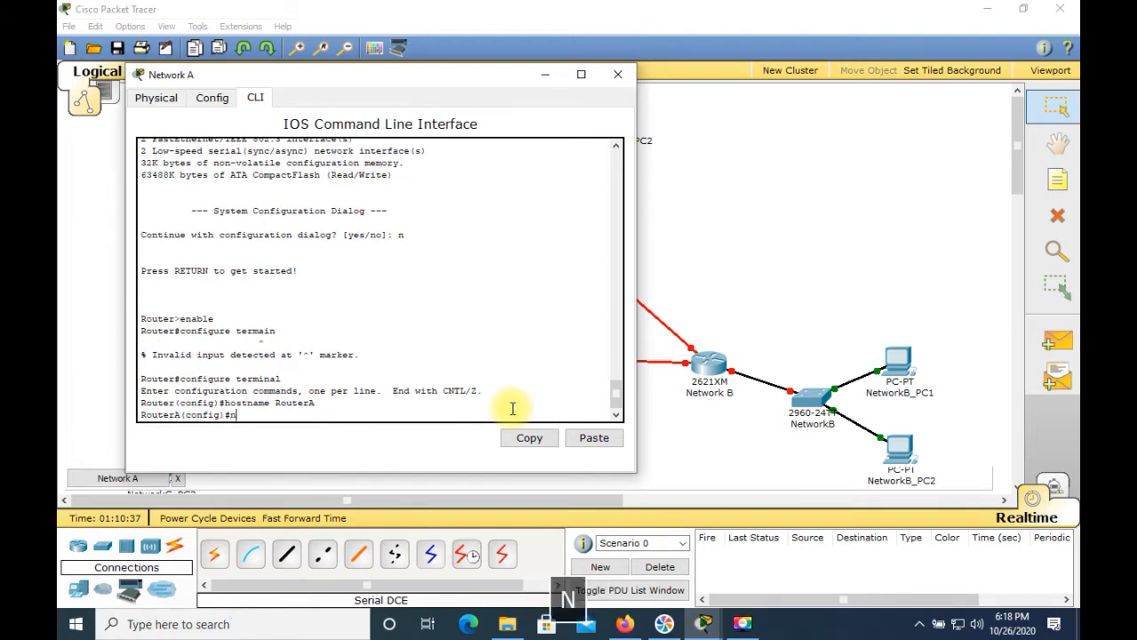
pyautogui.write('o ip domain')
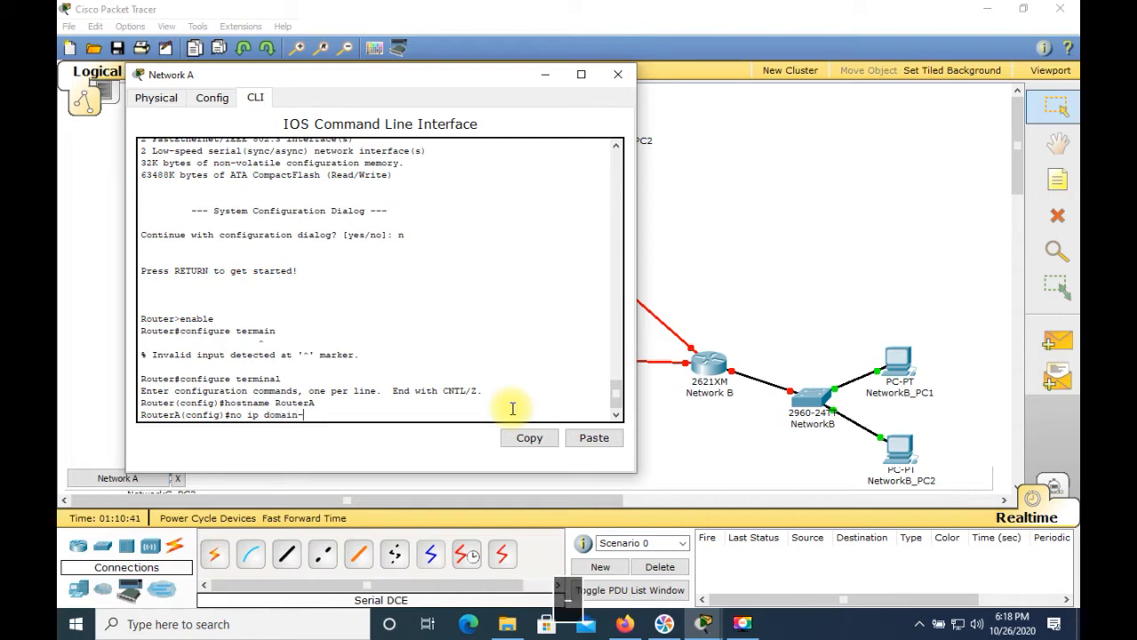
pyautogui.write('-lo')
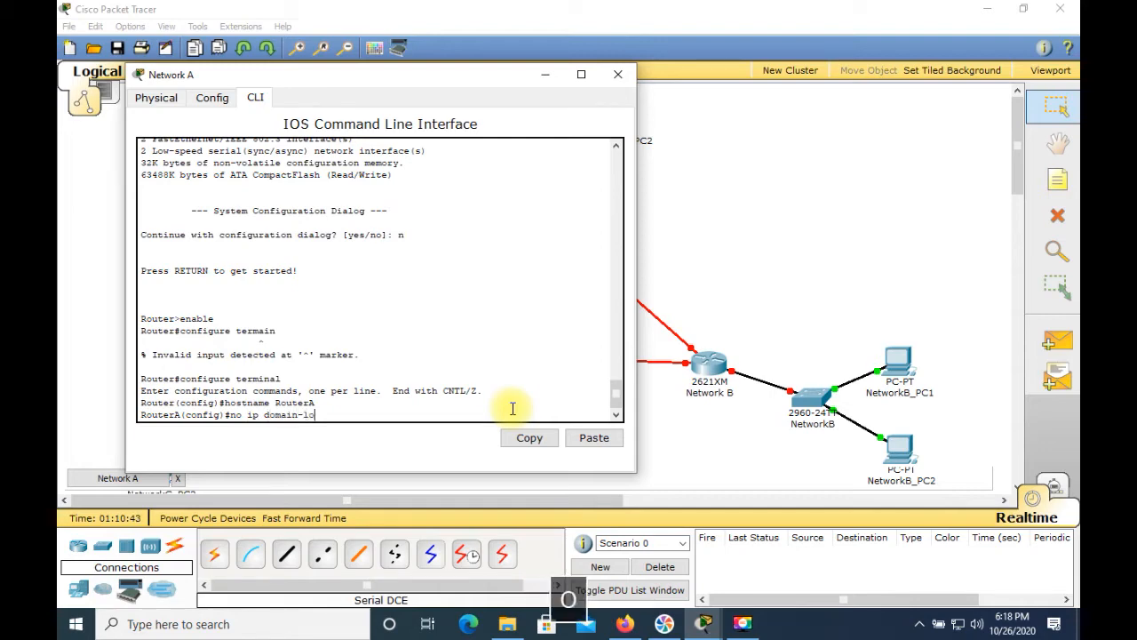
pyautogui.write('okup')
pyautogui.press('Return')
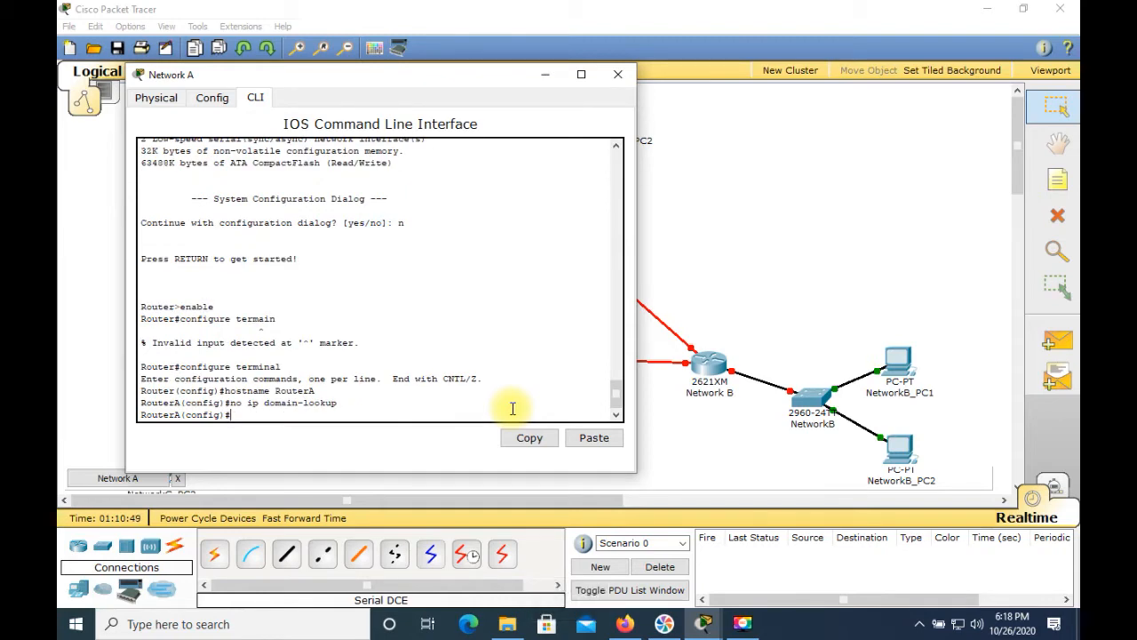
# Step: Assign IP address 211.200.35.1 with subnet mask 255.255.255.128 to RouterA's FastEthernet 0/0 interface
pyautogui.write('int')
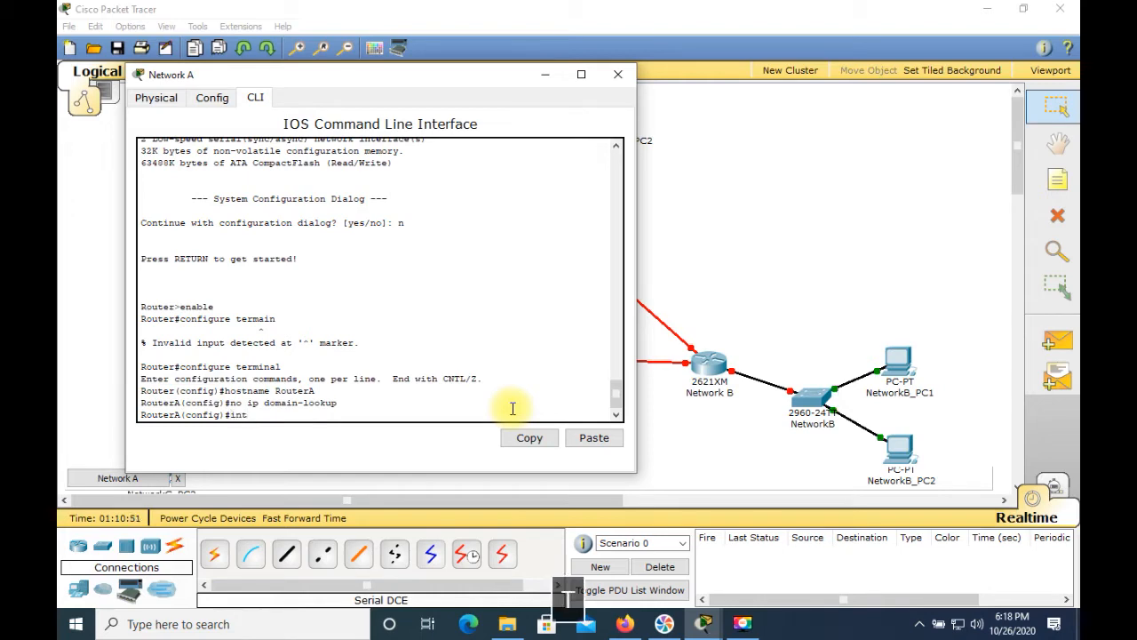
pyautogui.write('erface fas')
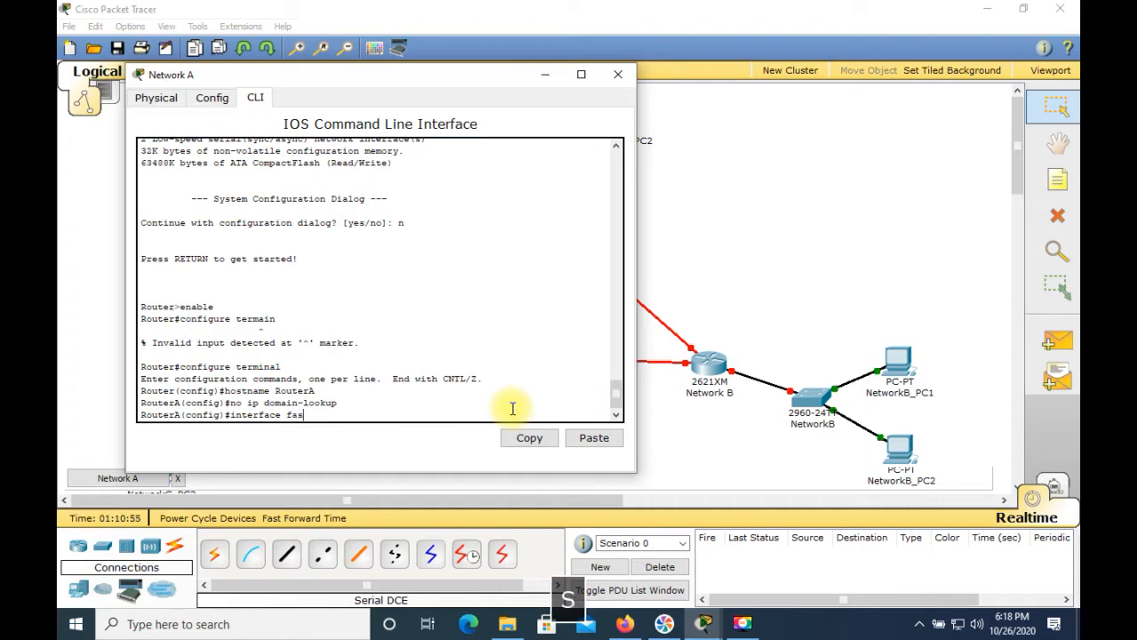
pyautogui.write('tethernet ')
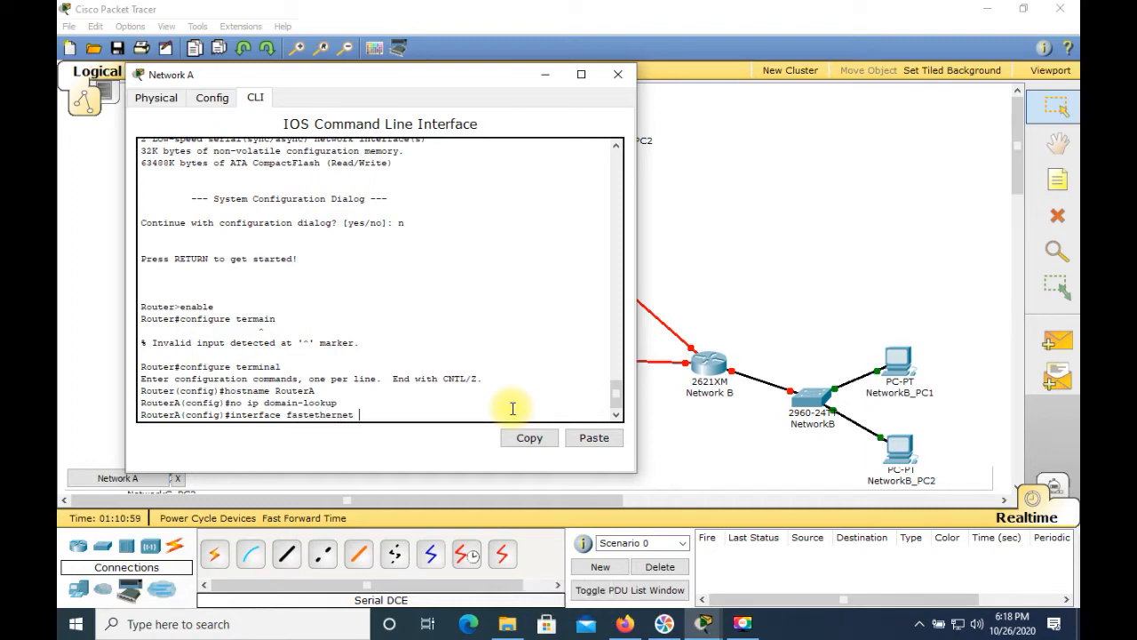
pyautogui.write('0/0')
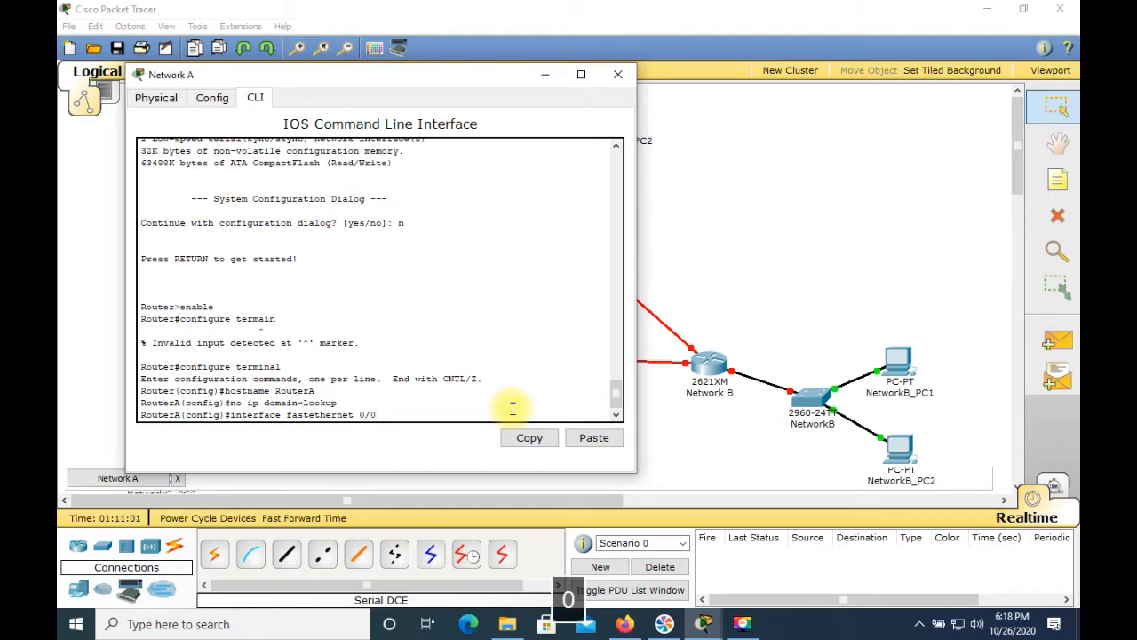
pyautogui.press('Return')
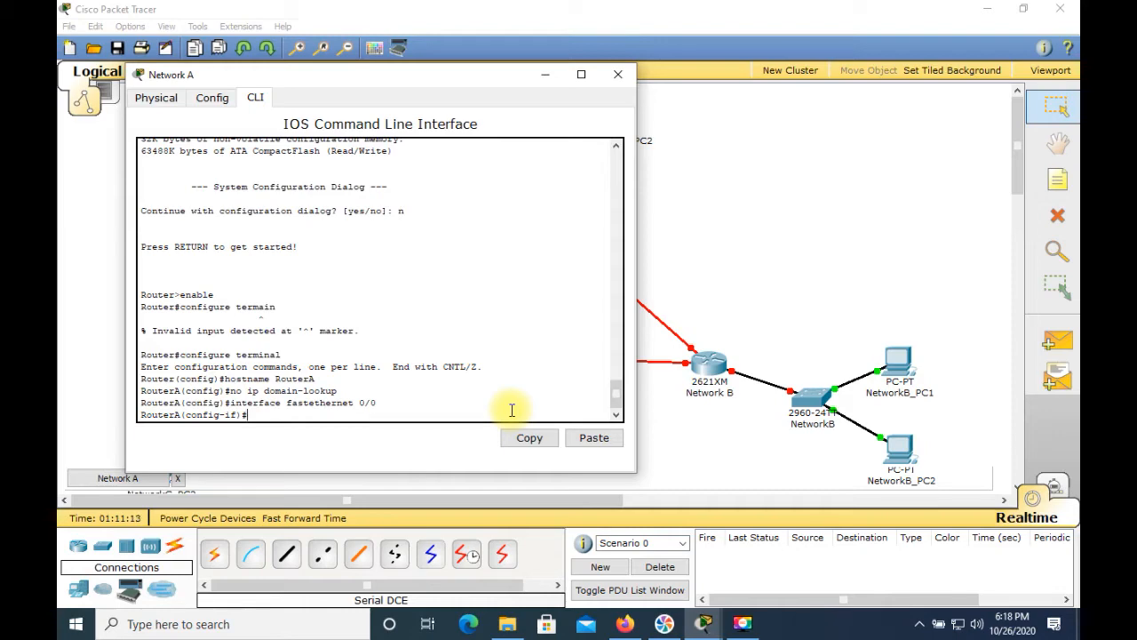
pyautogui.write('ip a')
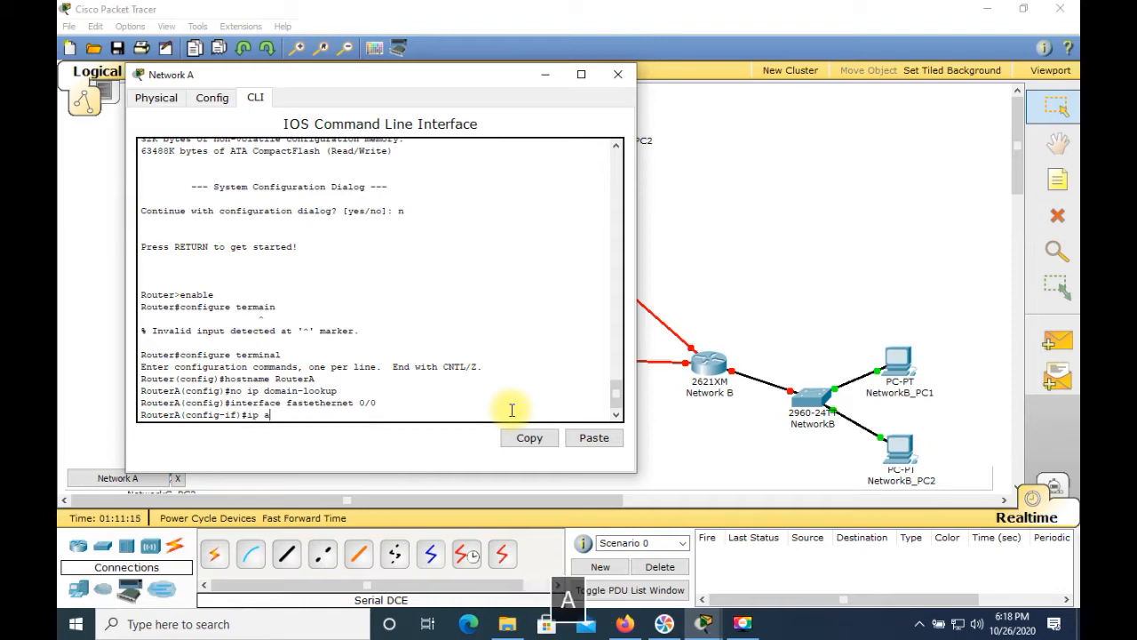
pyautogui.write('ddress ')
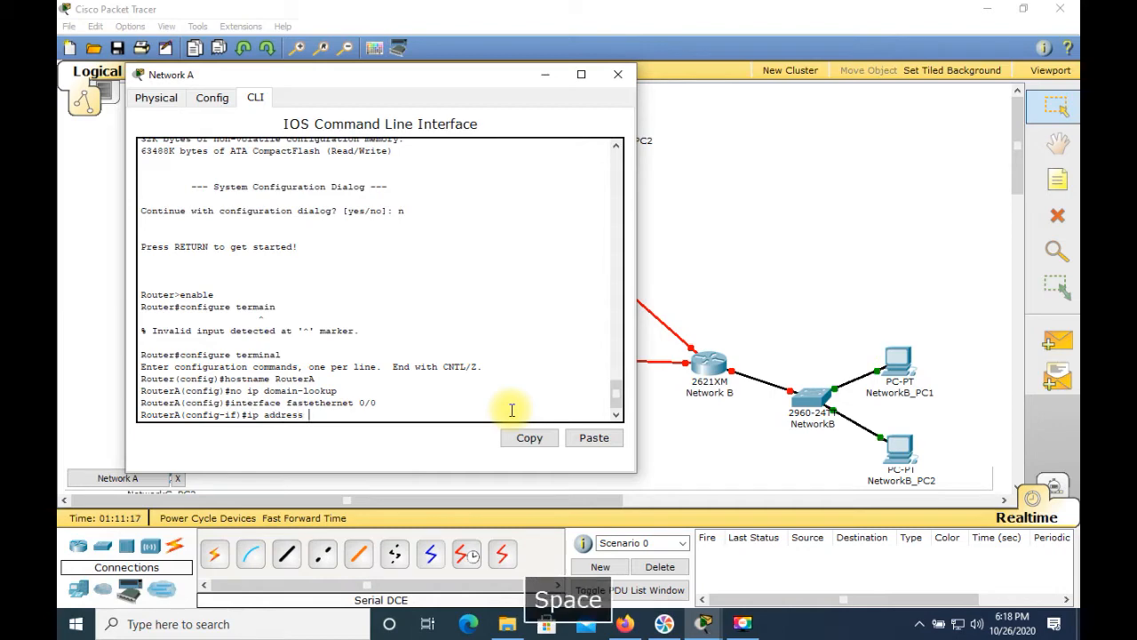
pyautogui.write('211.200.35.1 ')
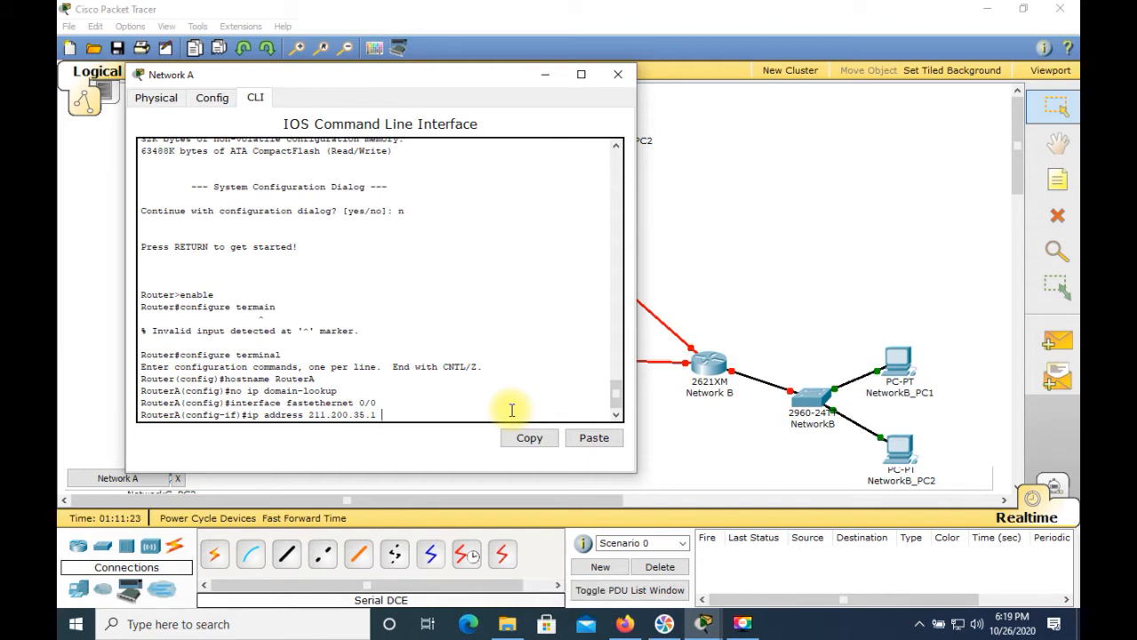
pyautogui.write('25.25')
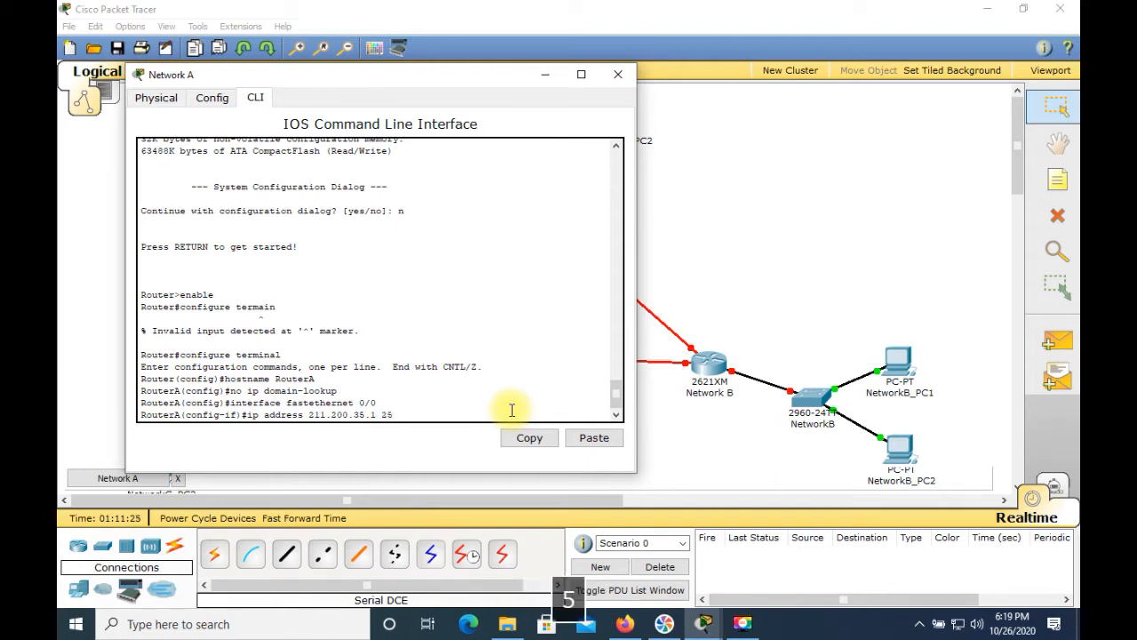
pyautogui.press('BackSpace')
pyautogui.press('BackSpace')
pyautogui.press('BackSpace')
pyautogui.write('5.255.255.1')
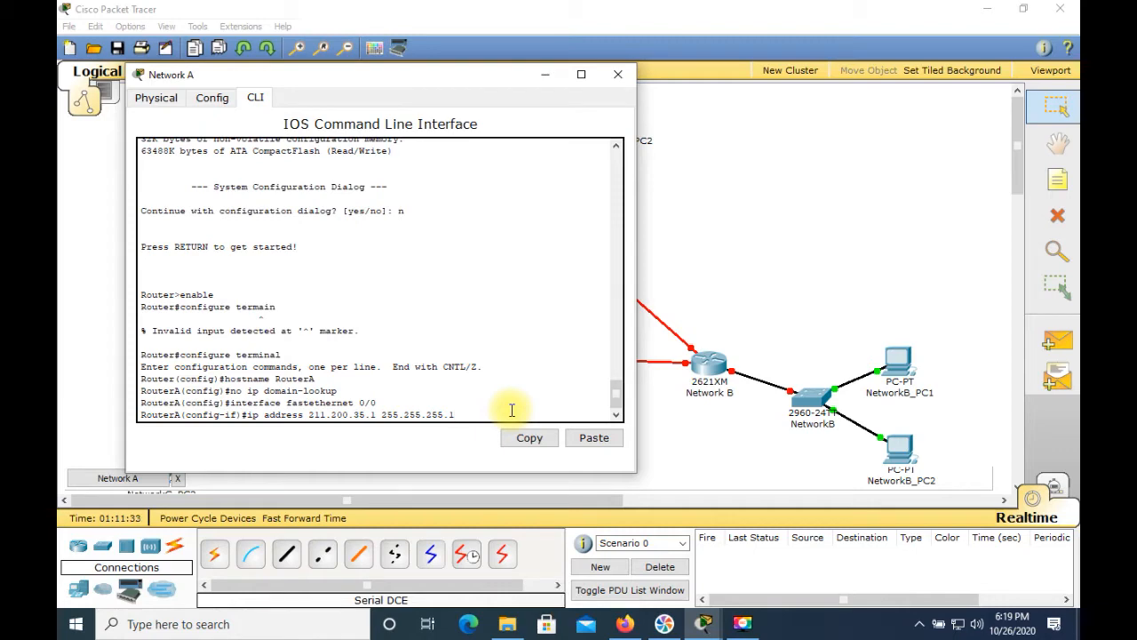
pyautogui.write('28')
pyautogui.press('Return')
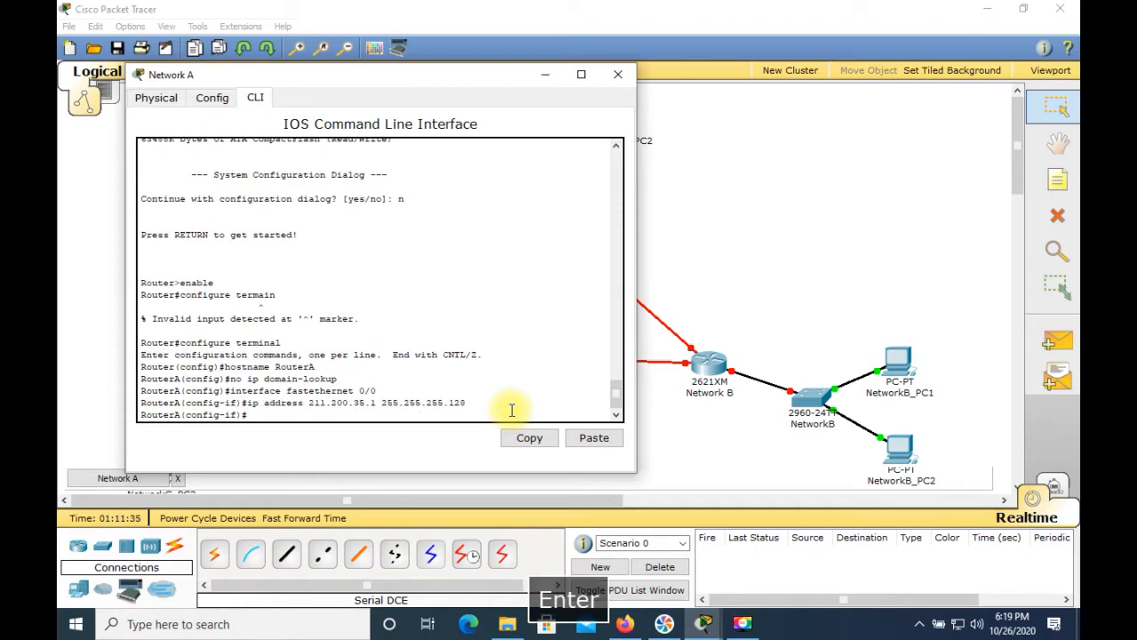
# Step: Enable the FastEthernet 0/0 interface with no shutdown and close the Network A router window
pyautogui.write('no shutdown')
pyautogui.press('Return')
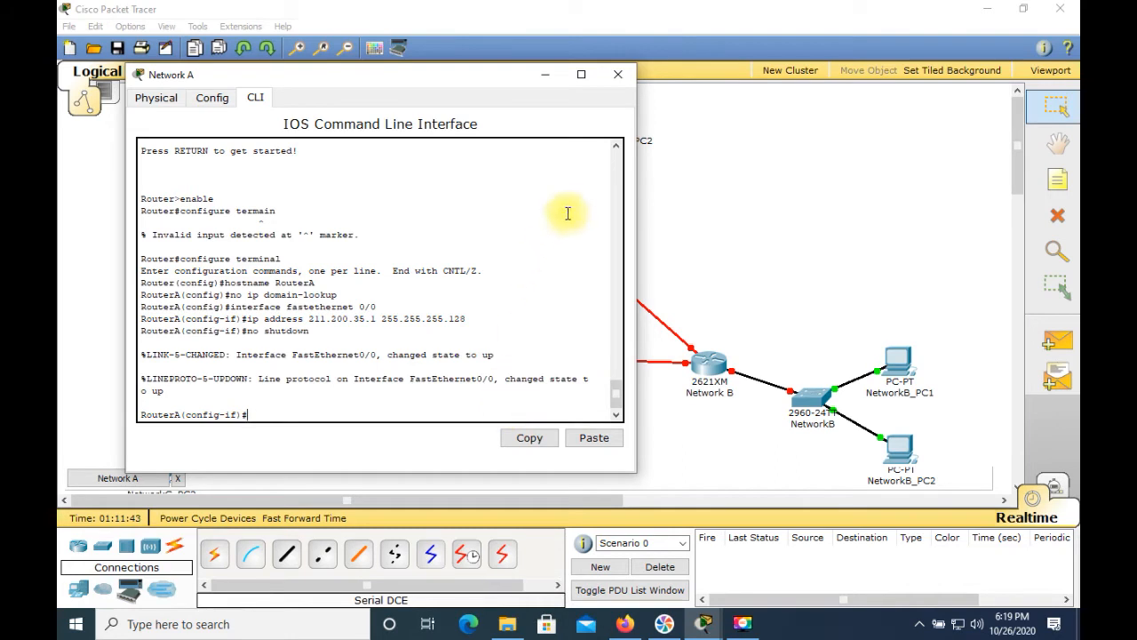
pyautogui.click(617, 75)
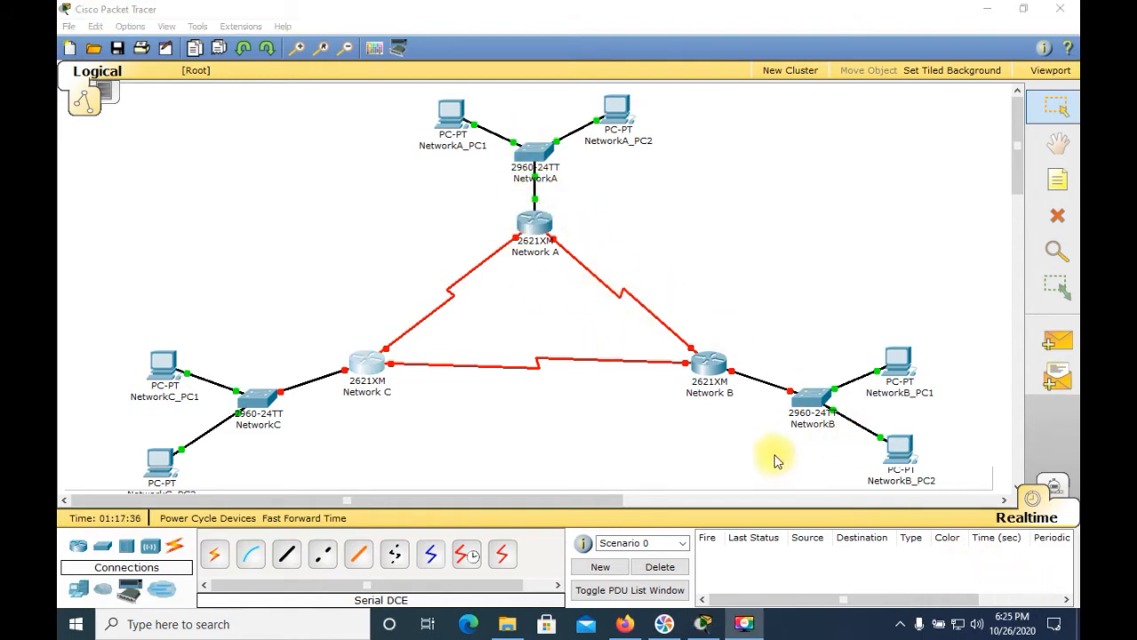
# Step: Open the Network B router's command line interface and answer n to the initial configuration dialog
pyautogui.click(702, 374)
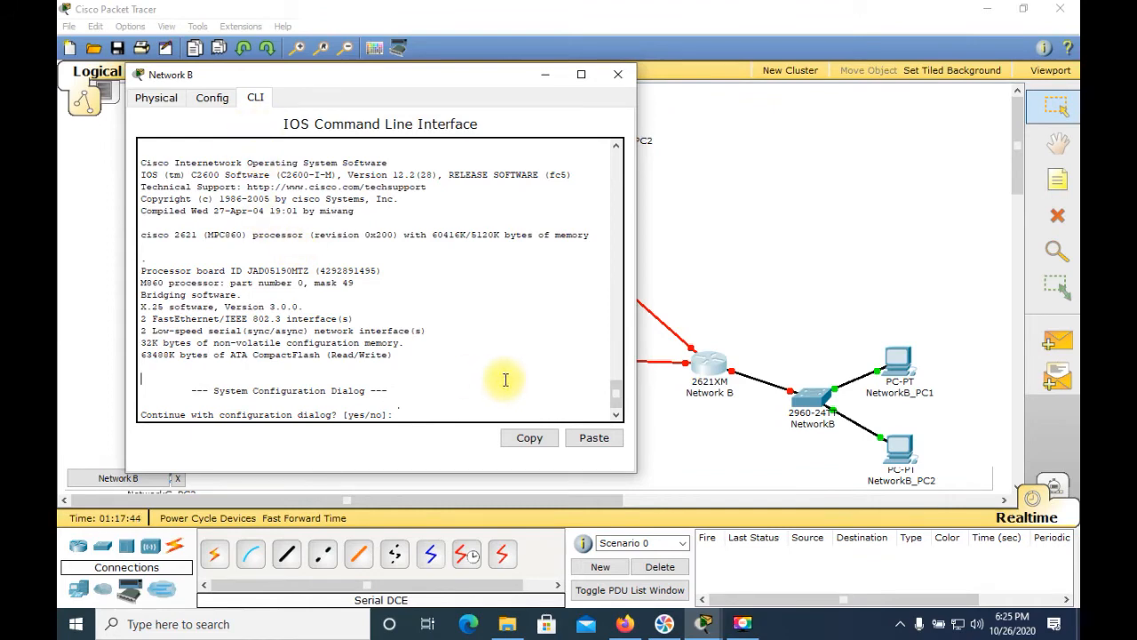
pyautogui.write('n')
pyautogui.press('Return')
pyautogui.press('Return')
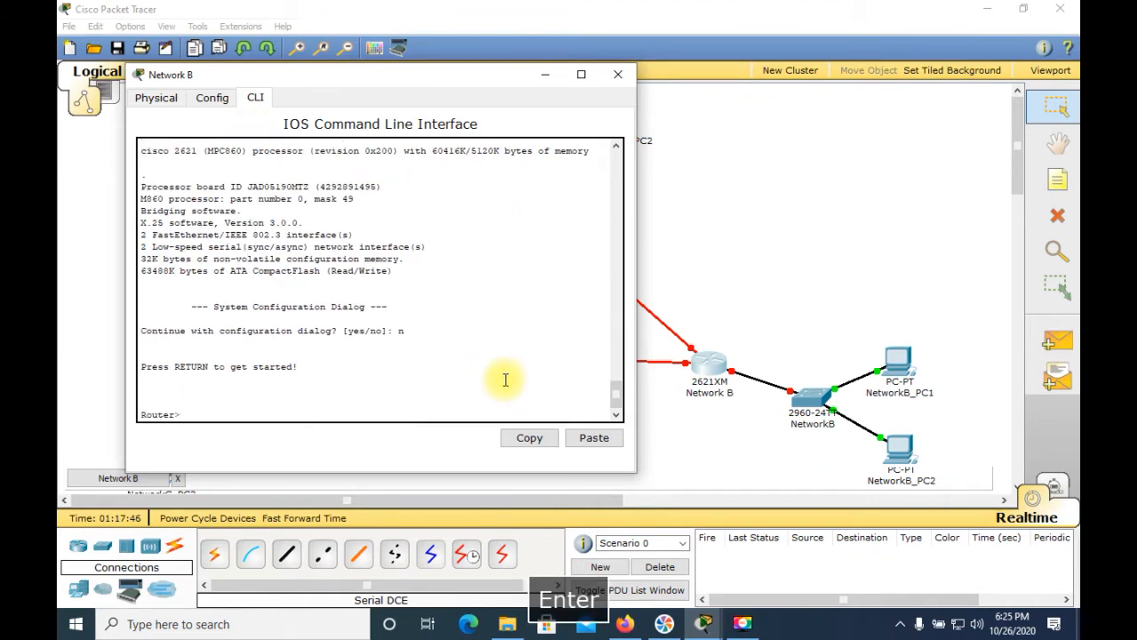
# Step: Enter privileged mode with en and global configuration mode with config t
pyautogui.write('en')
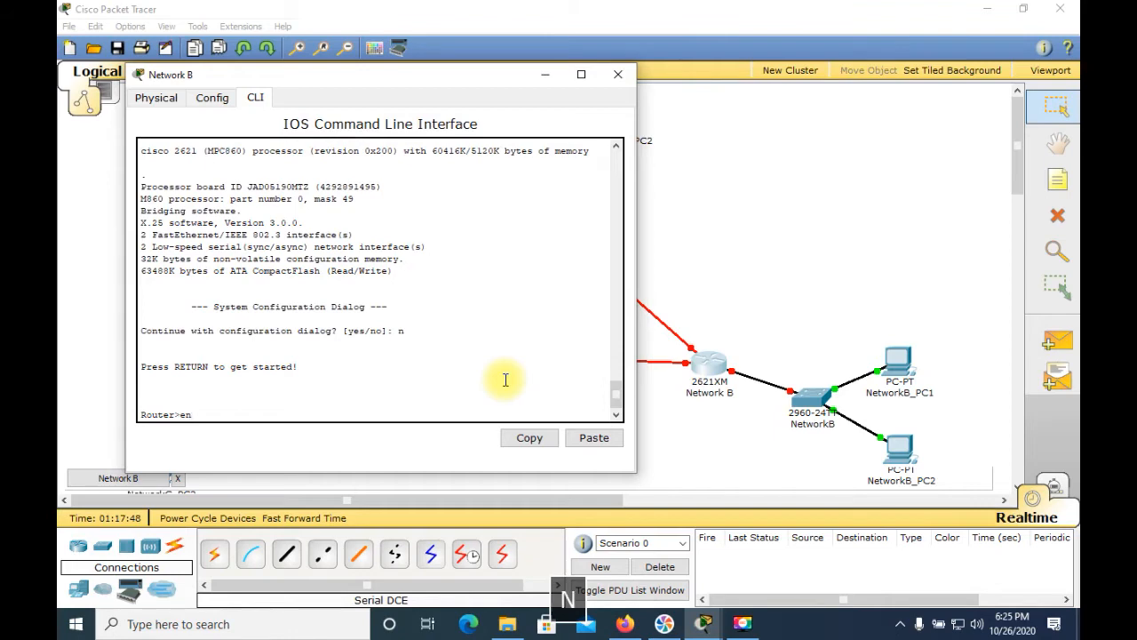
pyautogui.press('Return')
pyautogui.write('c')
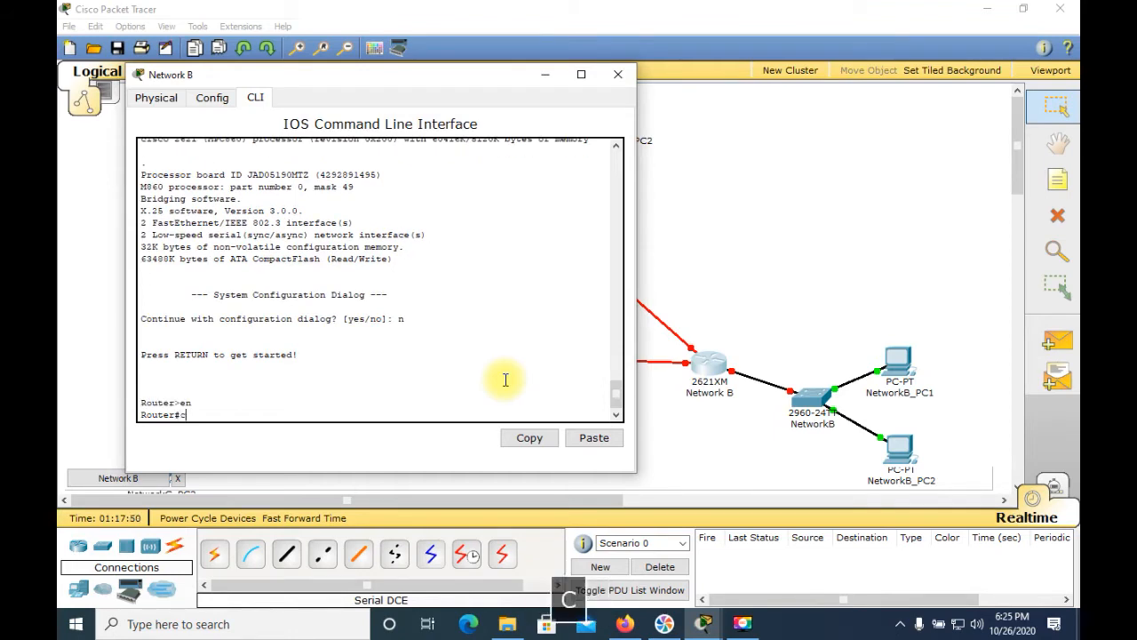
pyautogui.write('onfig t')
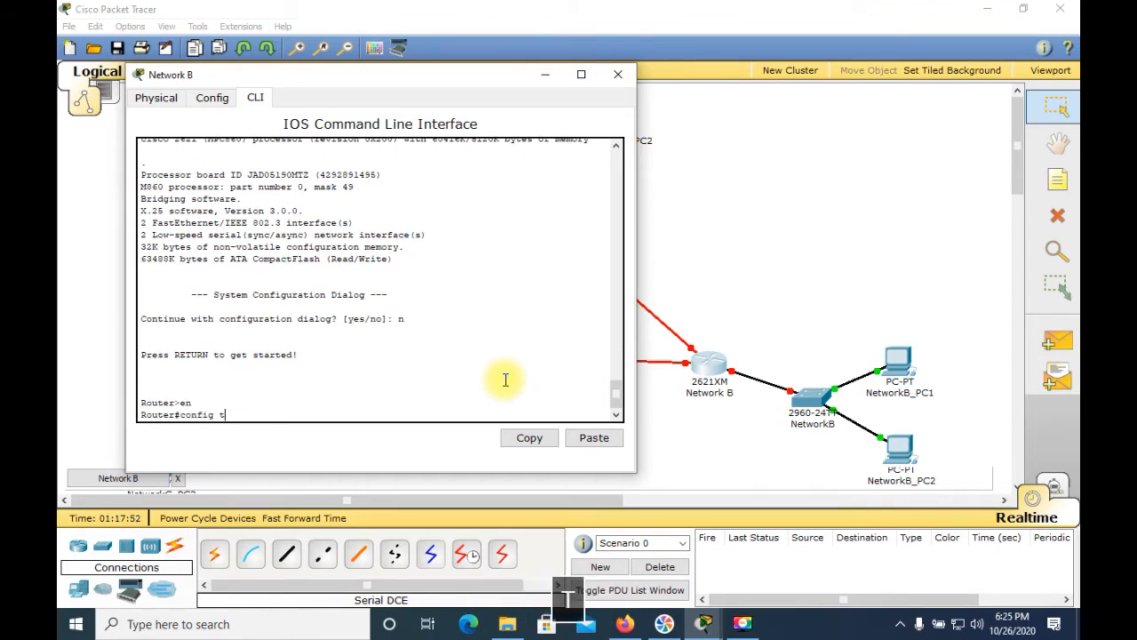
pyautogui.press('Return')
# Step: Set the Network B router's hostname to RouterB
pyautogui.write('hos')
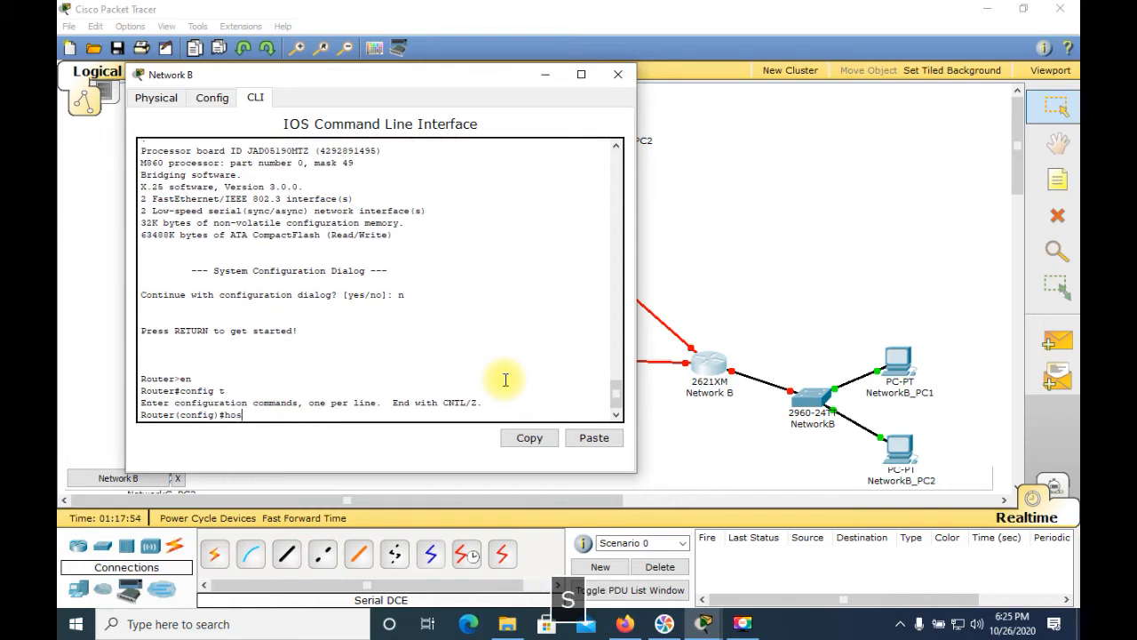
pyautogui.write('tname R')
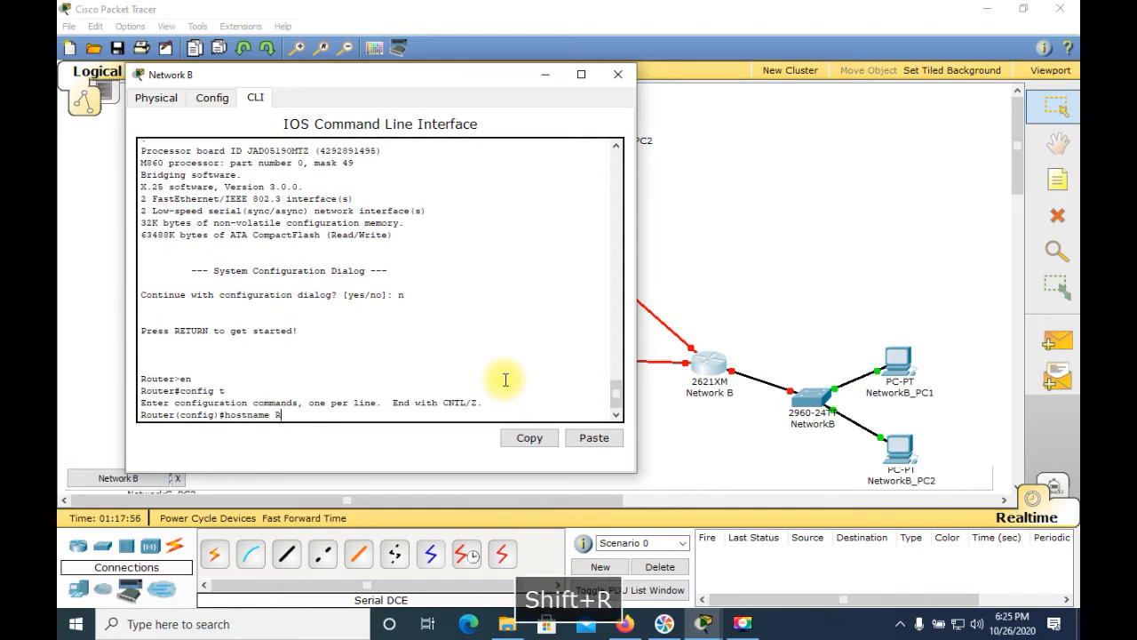
pyautogui.write('oluterB')
pyautogui.press('BackSpace')
pyautogui.press('BackSpace')
pyautogui.press('BackSpace')
pyautogui.press('BackSpace')
pyautogui.press('BackSpace')
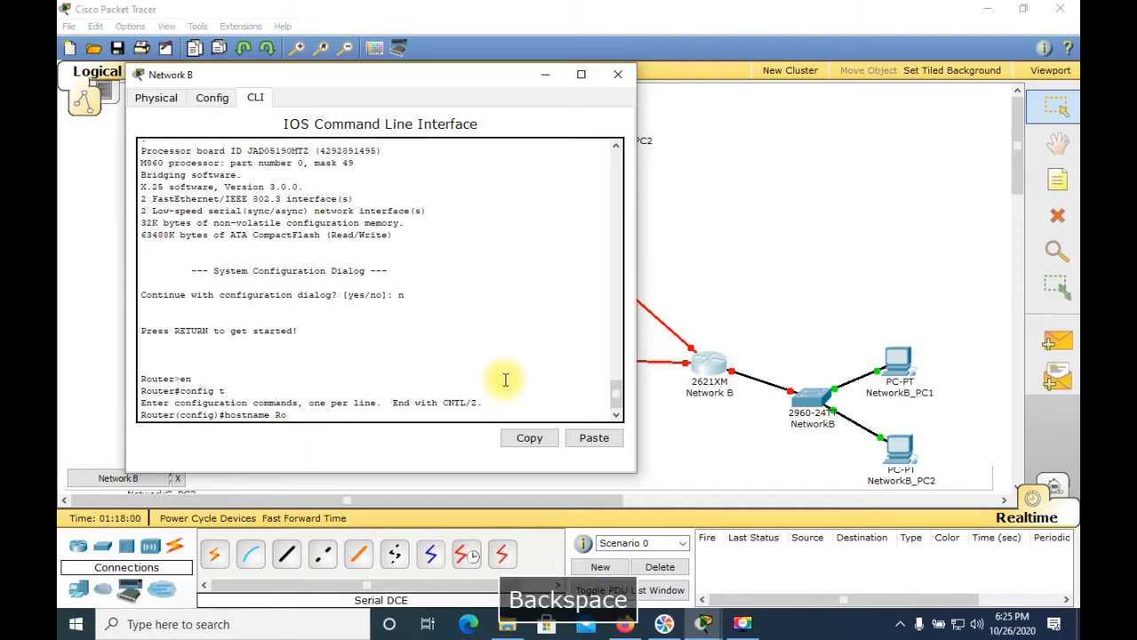
pyautogui.write('uter')
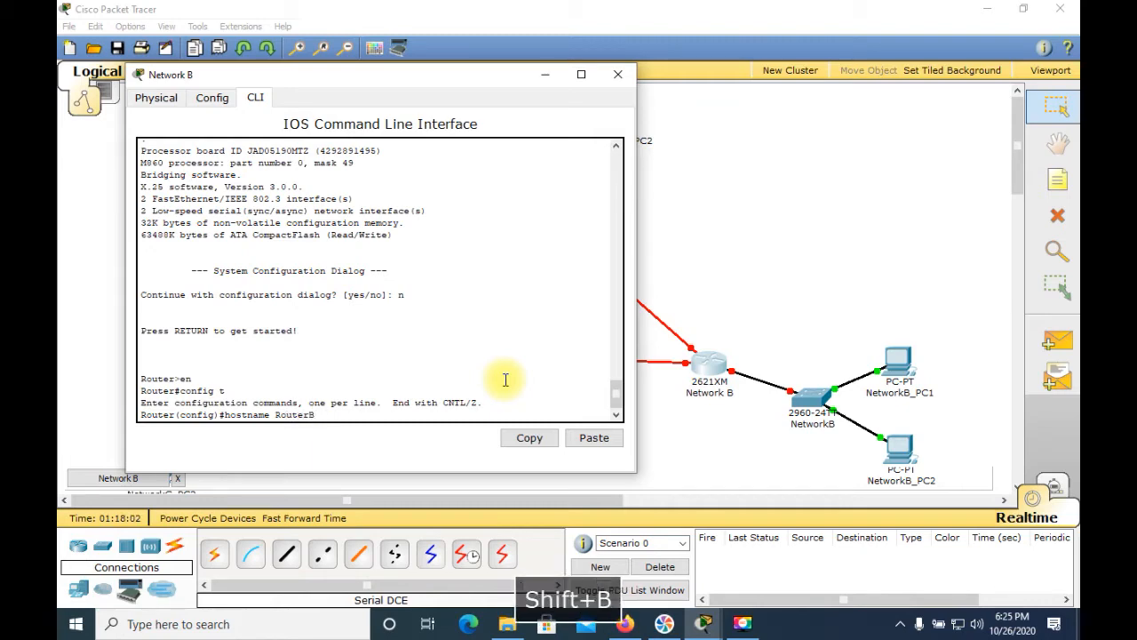
pyautogui.write('B')
pyautogui.press('Return')
# Step: Disable DNS lookup on RouterB with no ip domain-lookup
pyautogui.write('no ip')
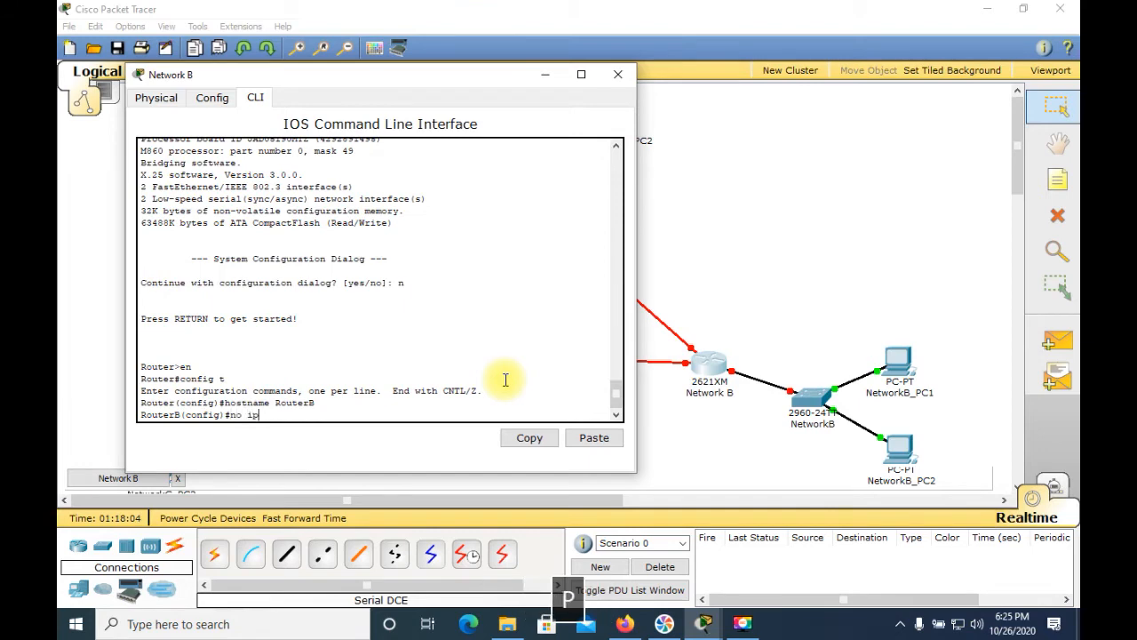
pyautogui.write(' domain-')
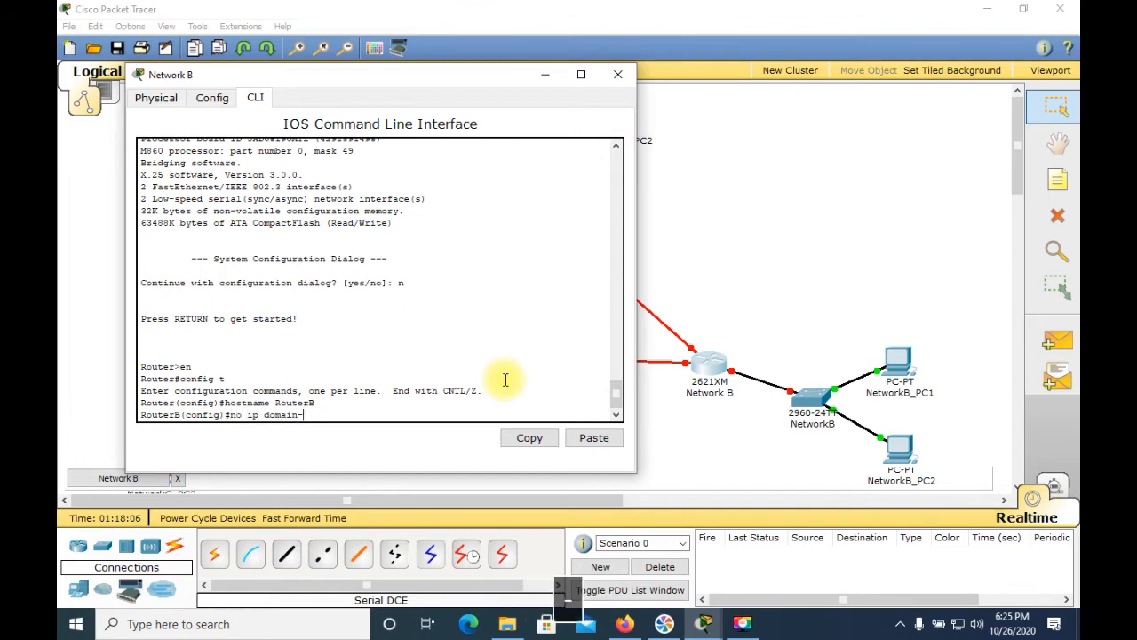
pyautogui.write('lookup')
pyautogui.press('Return')
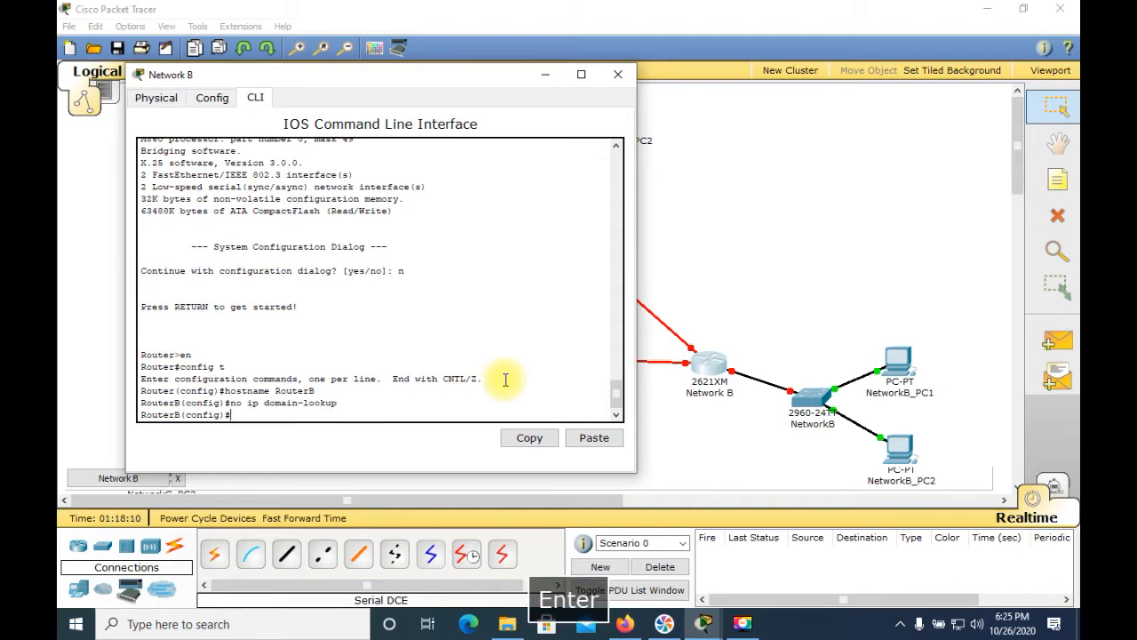
# Step: Enter interface configuration mode for RouterB's FastEthernet 0/0 with int f0/0
pyautogui.write('int f0/0')
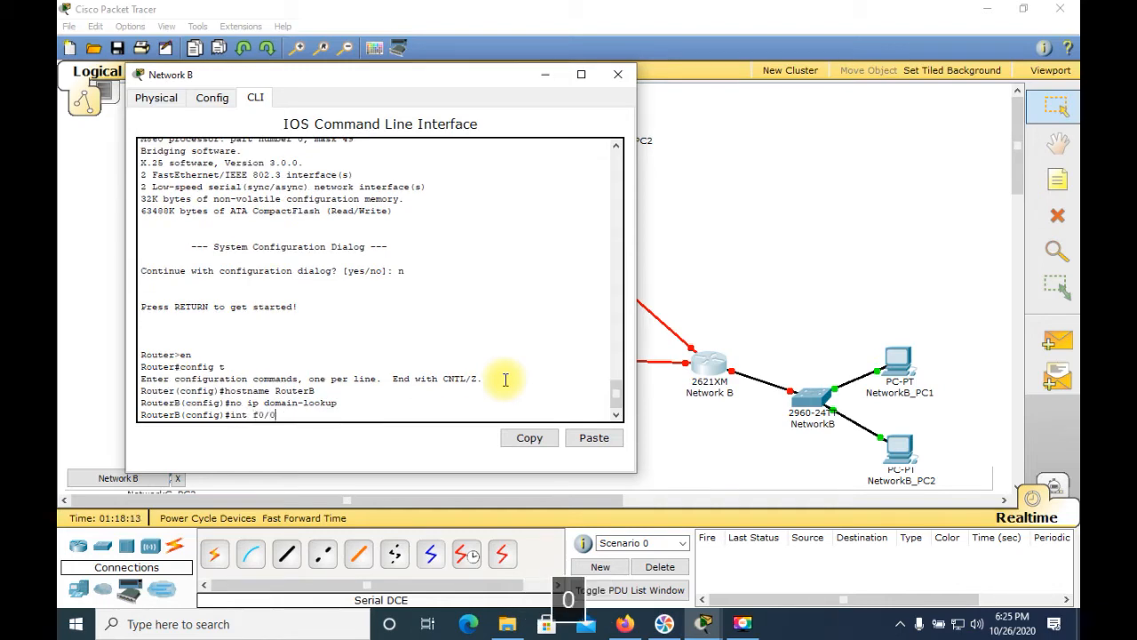
pyautogui.press('Return')
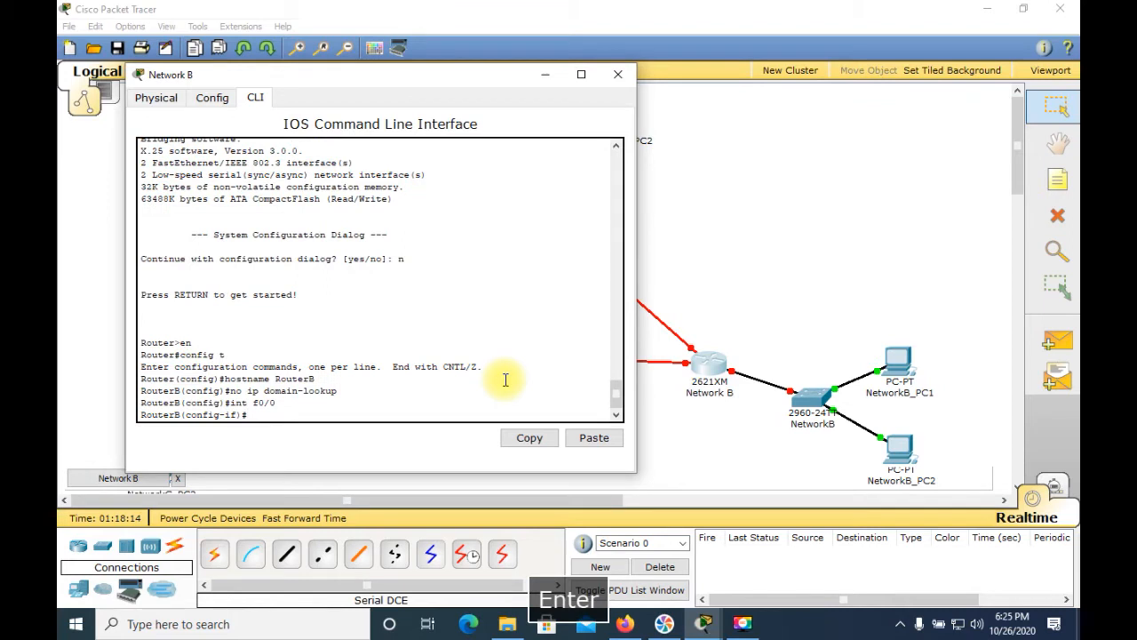
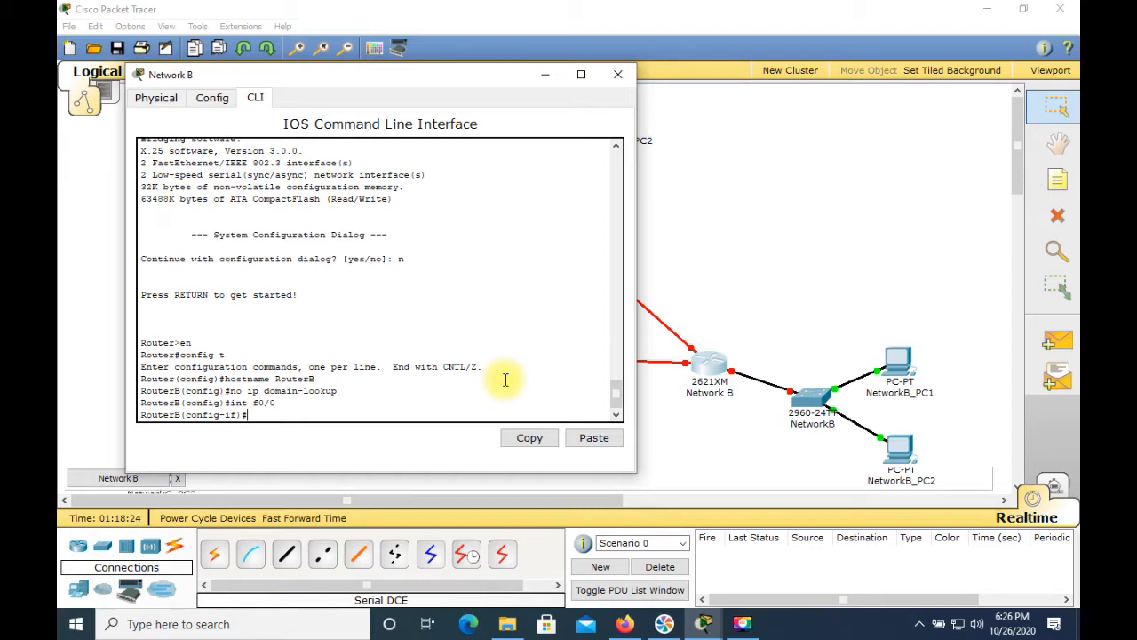
# Step: Assign IP address 211.200.35.129 with mask 255.255.255.192 to RouterB's FastEthernet 0/0
pyautogui.write('ip address 211.2')
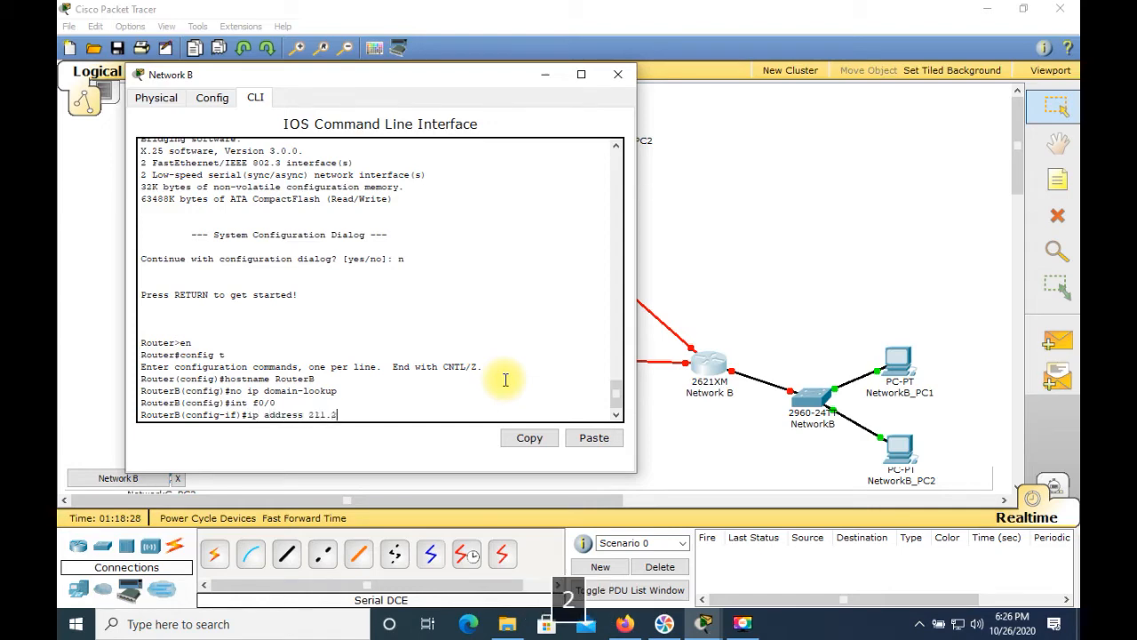
pyautogui.write('00.35.')
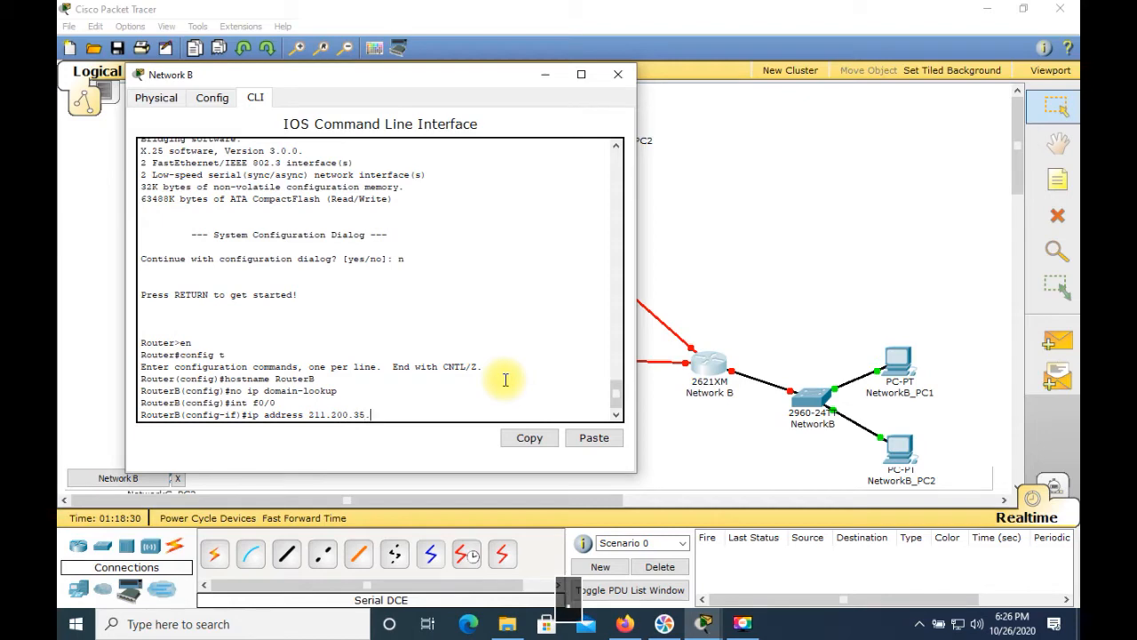
pyautogui.write('129 ')
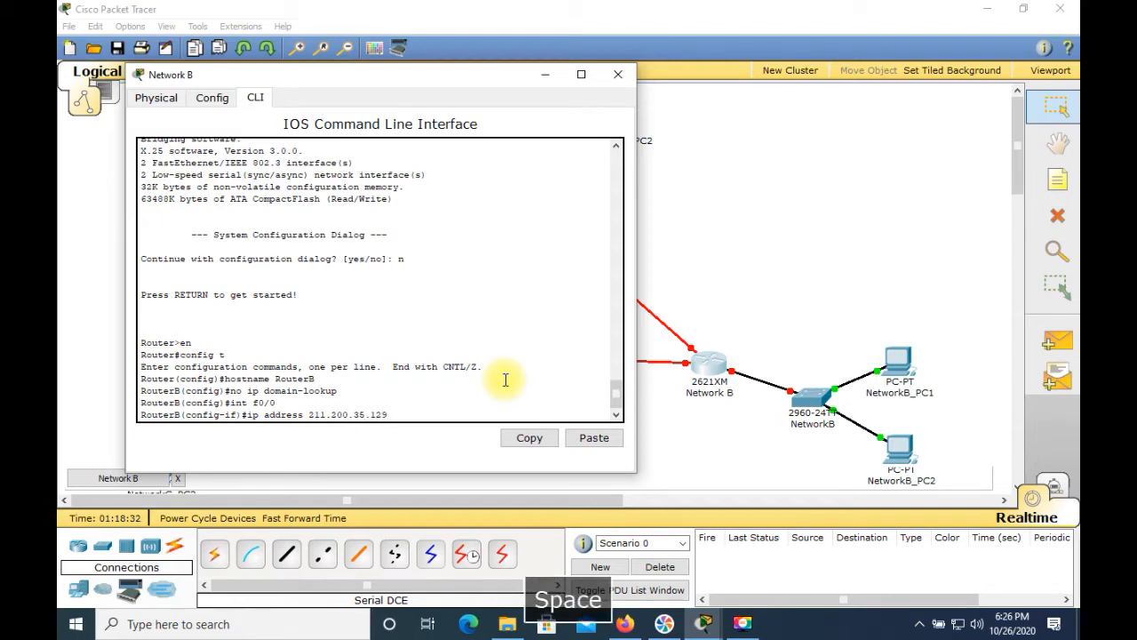
pyautogui.write('2')
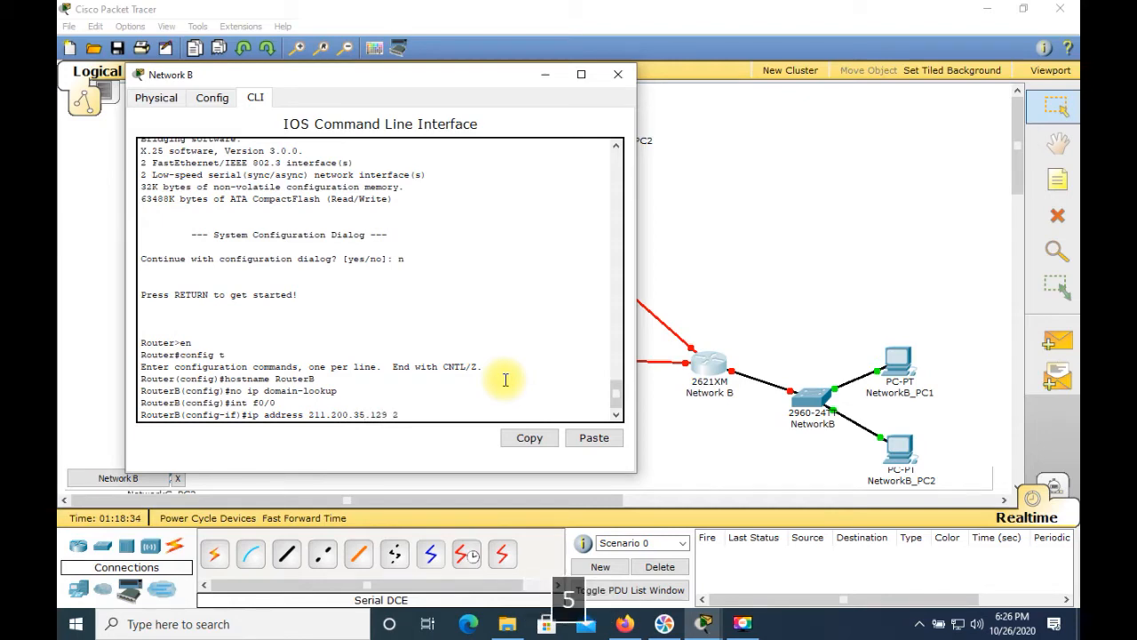
pyautogui.write('55.255.255.192')
pyautogui.press('Return')
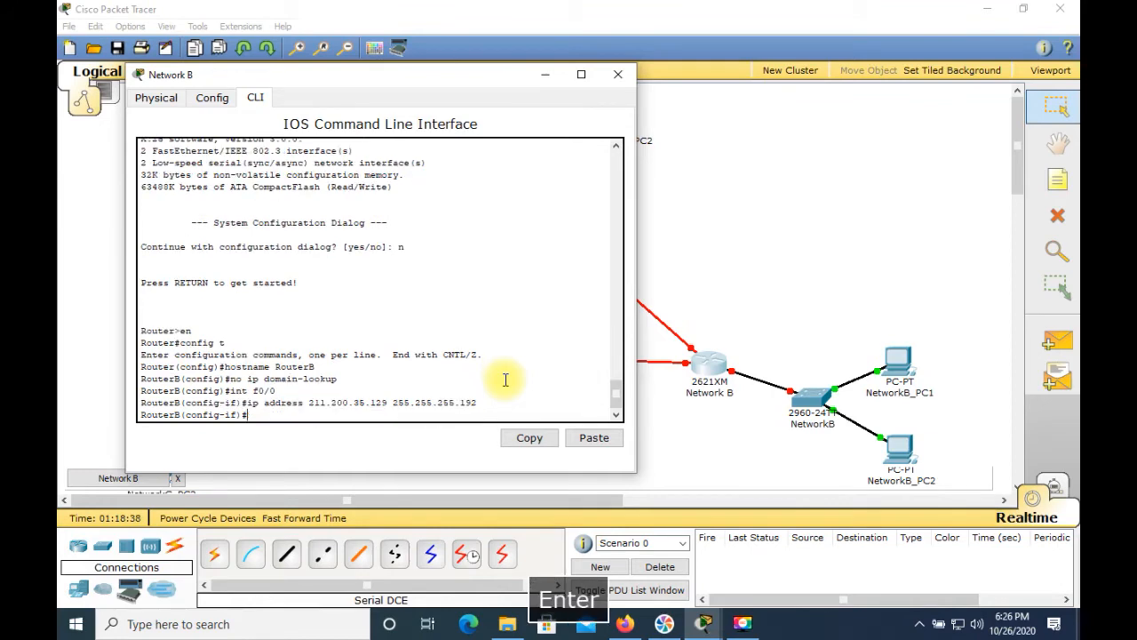
# Step: Enable the interface with no shutdown and close the Network B router window
pyautogui.write('no shut')
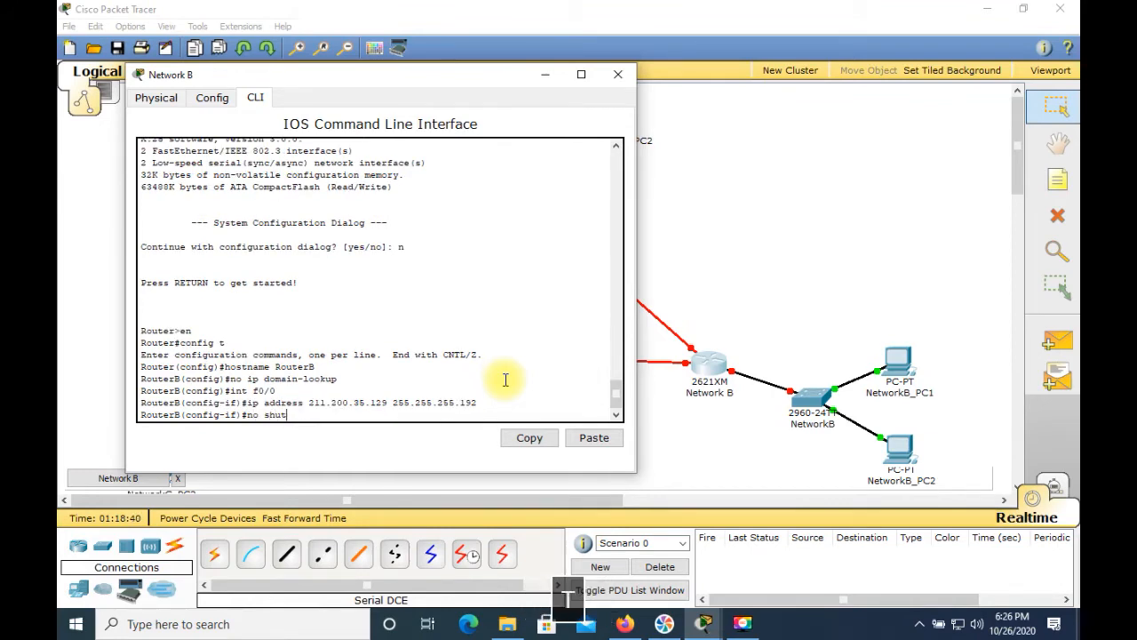
pyautogui.press('Return')
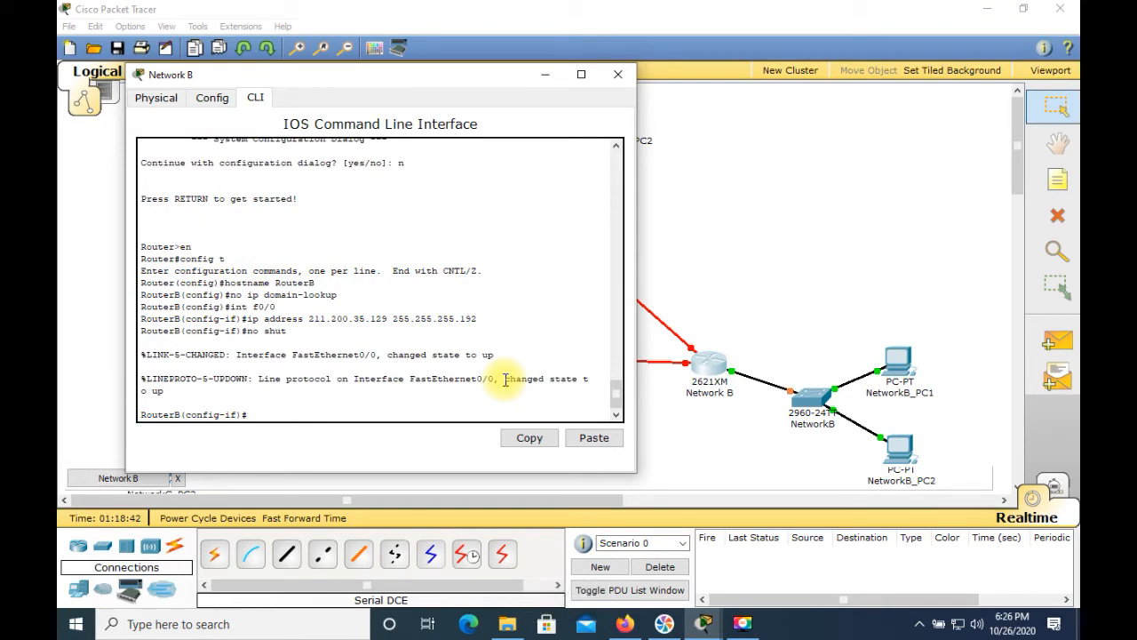
pyautogui.click(618, 74)
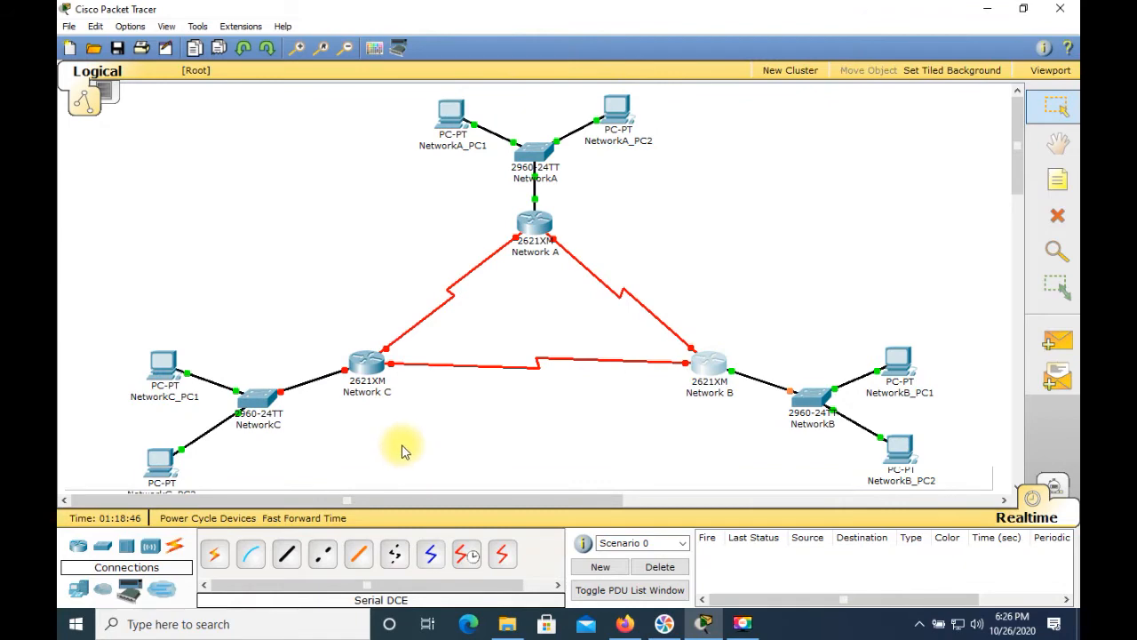
# Step: Open the Network C router's CLI and decline the initial configuration dialog with n
pyautogui.click(363, 371)
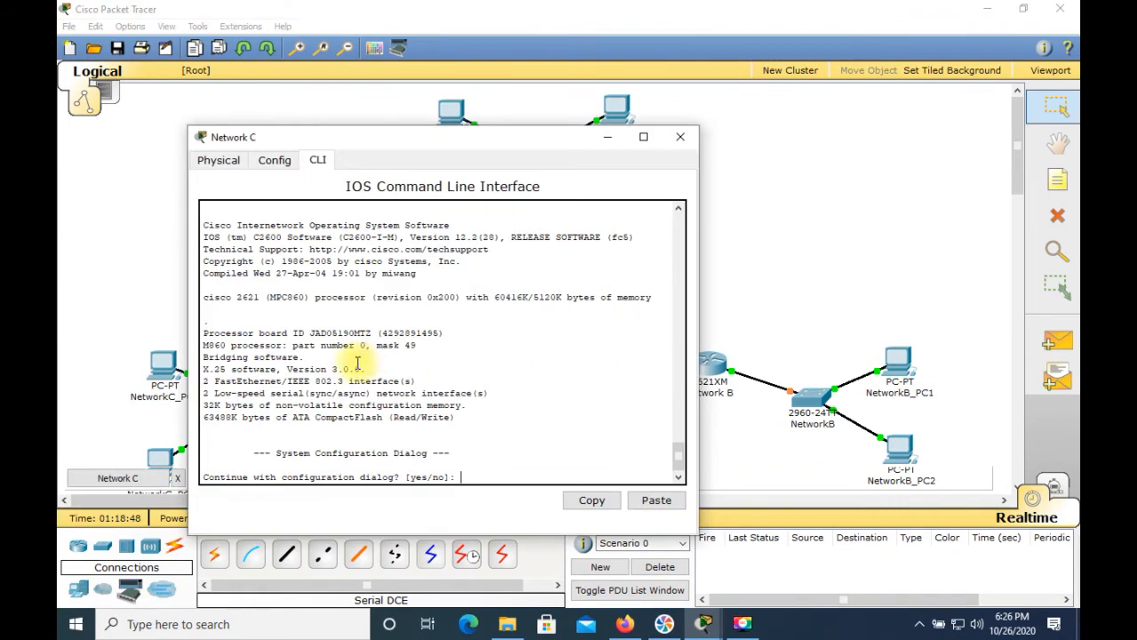
pyautogui.click(567, 384)
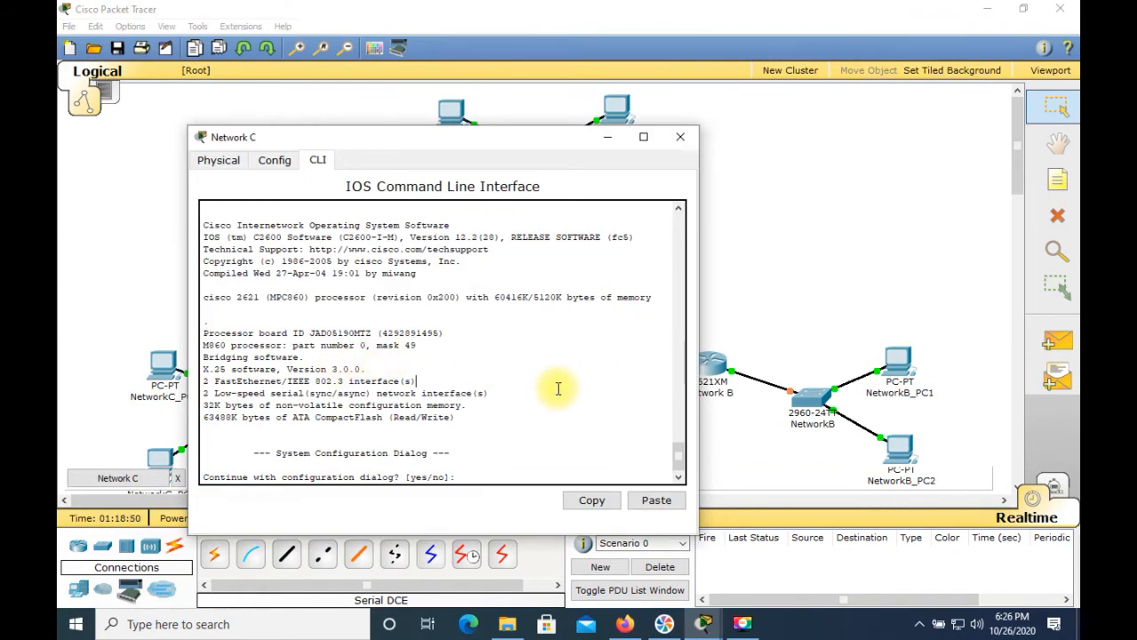
pyautogui.write('n')
pyautogui.press('Return')
# Step: Enter privileged and global configuration modes and set the Network C router's hostname to RouterC
pyautogui.press('Return')
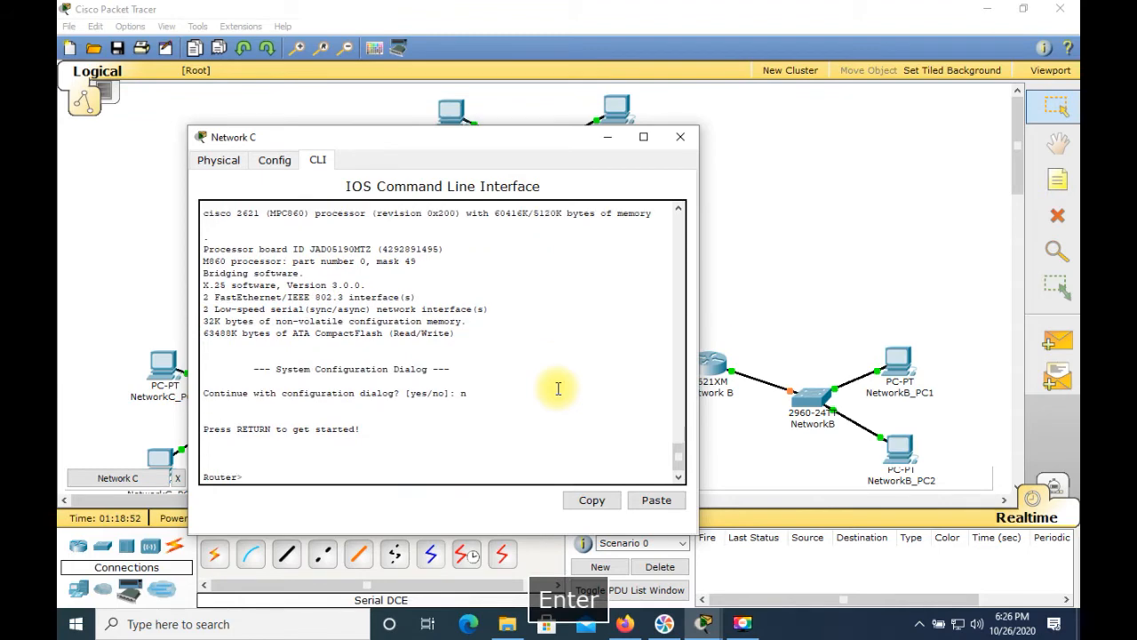
pyautogui.write('en')
pyautogui.press('Return')
pyautogui.write('config t')
pyautogui.press('Return')
pyautogui.write('hostname Router')
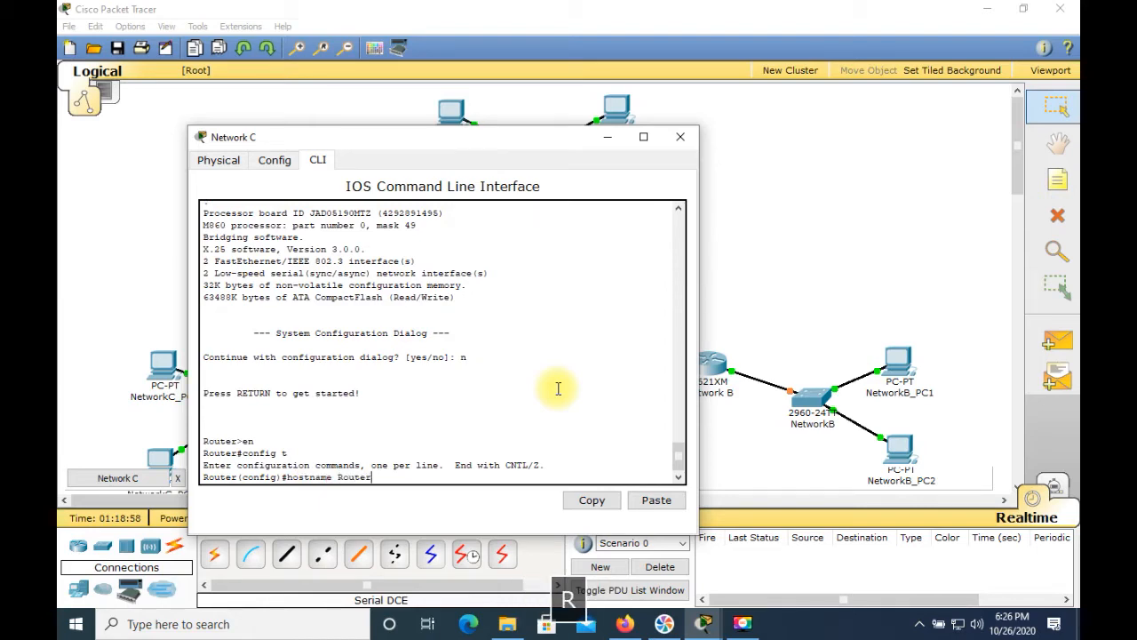
pyautogui.write('C')
pyautogui.press('Return')
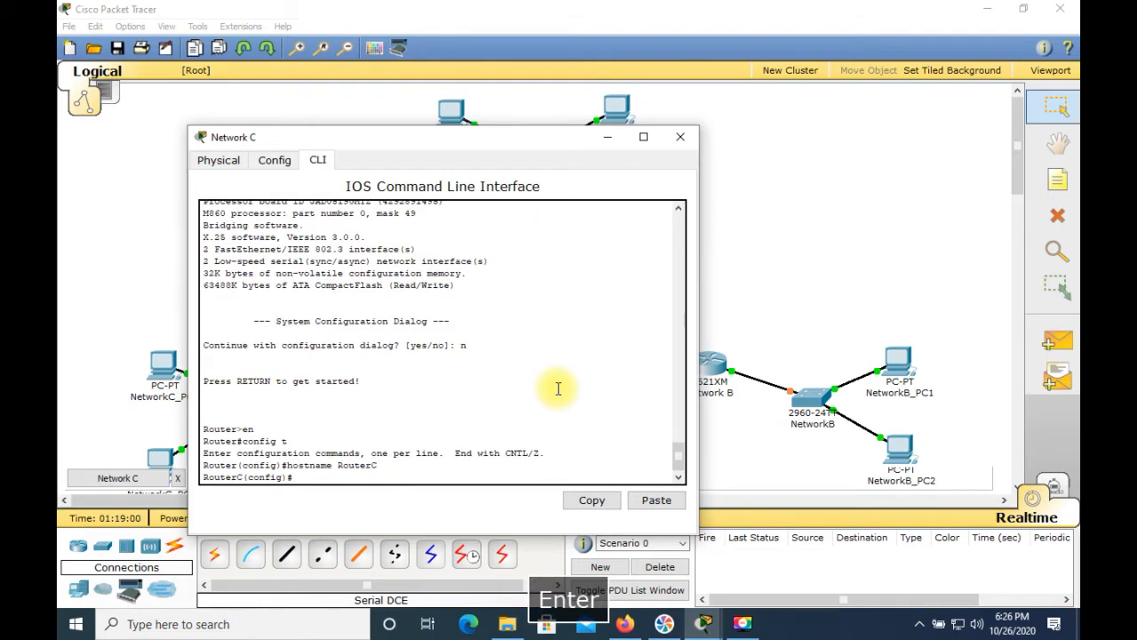
# Step: Disable DNS lookup with no ip domain-lookup and enter interface configuration for FastEthernet 0/0 with int f0/0
pyautogui.write('no ip domain-lookup')
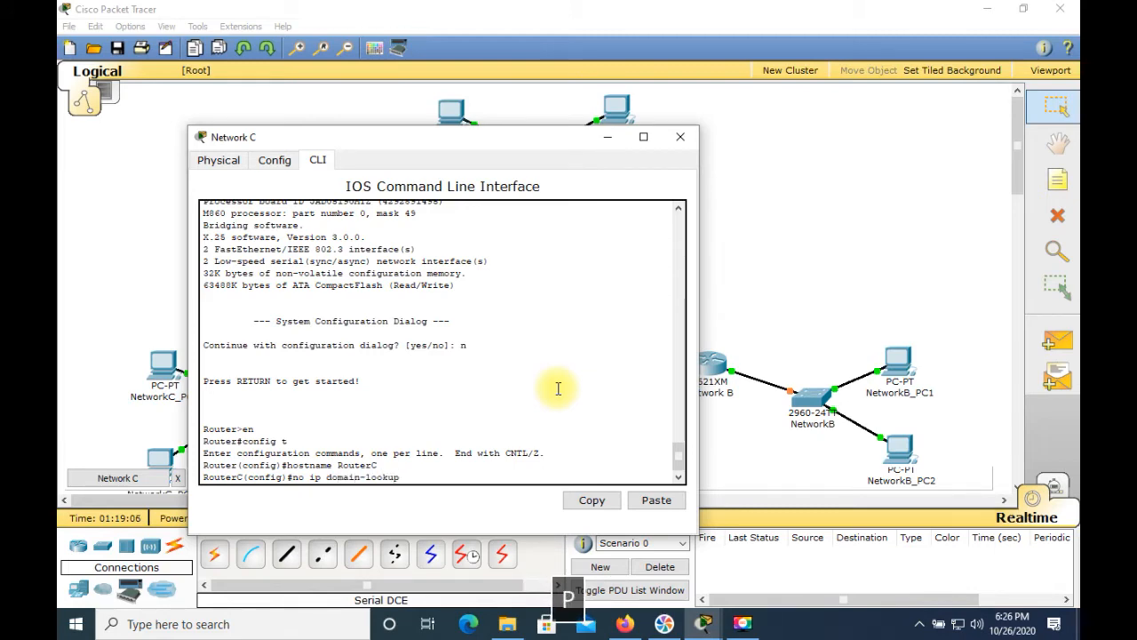
pyautogui.press('Return')
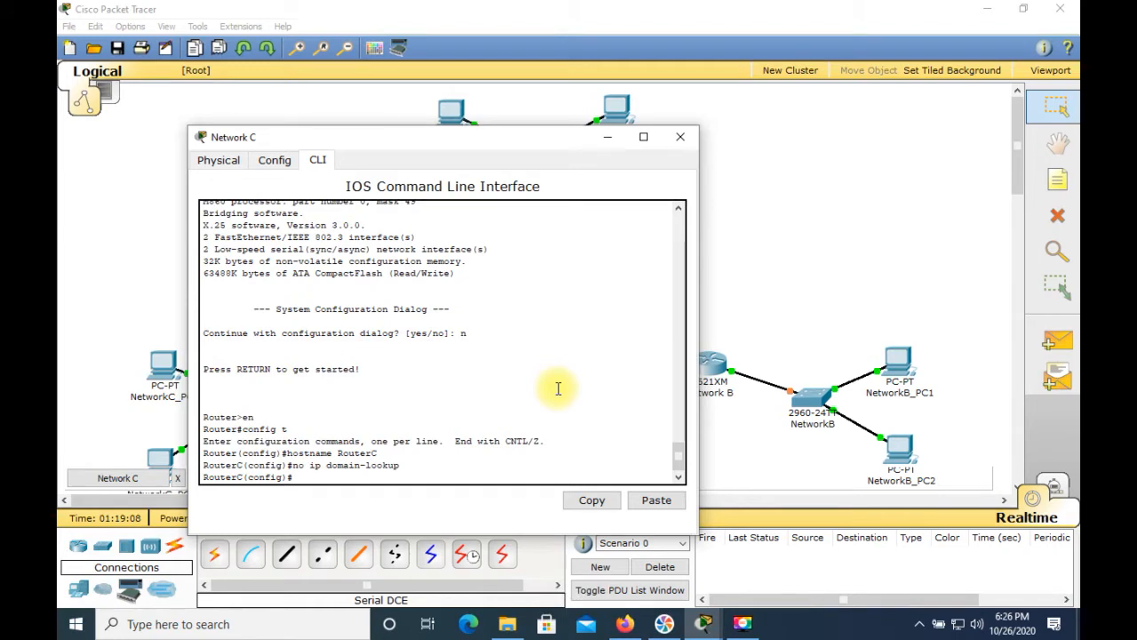
pyautogui.write('int f0/0')
pyautogui.press('Return')
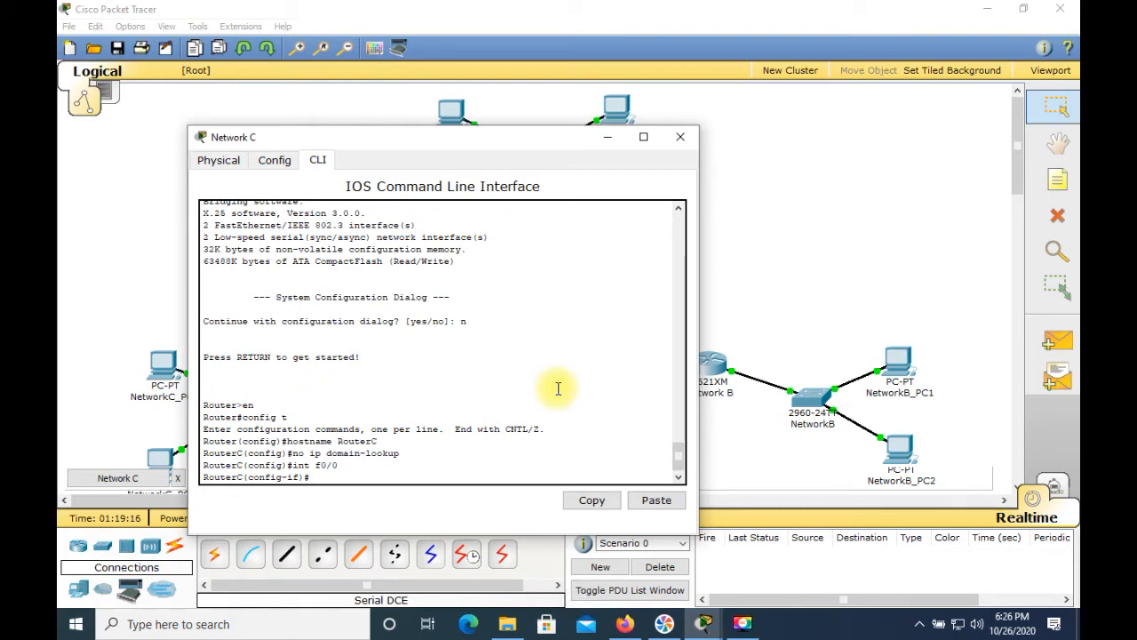
# Step: Assign IP address 211.200.35.193 with mask 255.255.255.224 to RouterC's FastEthernet 0/0
pyautogui.write('ip a')
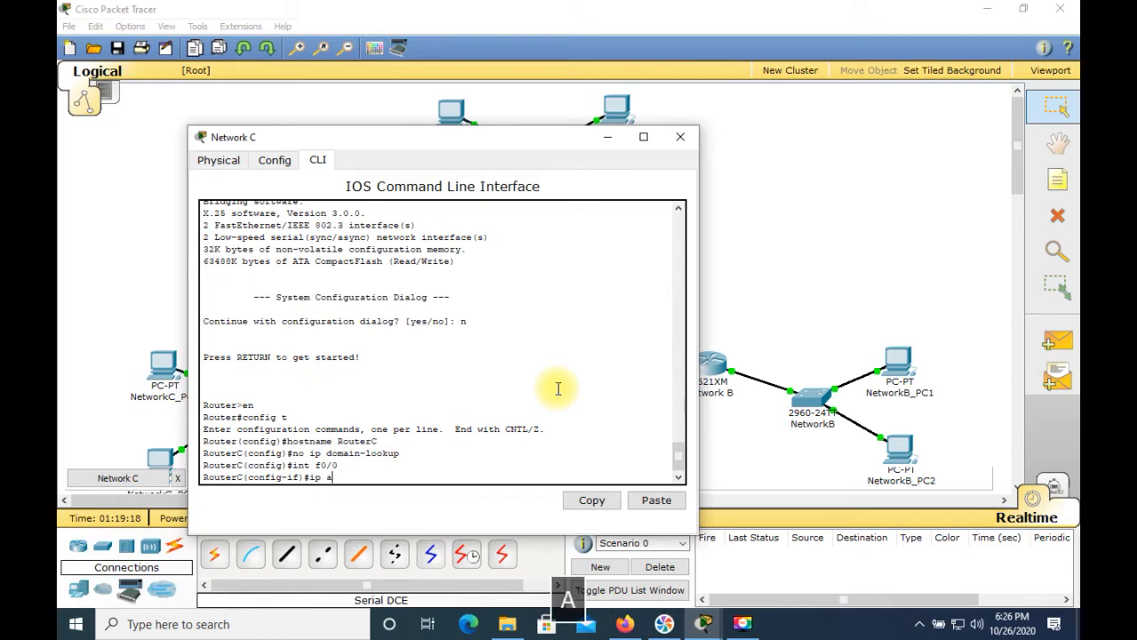
pyautogui.write('ddress ')
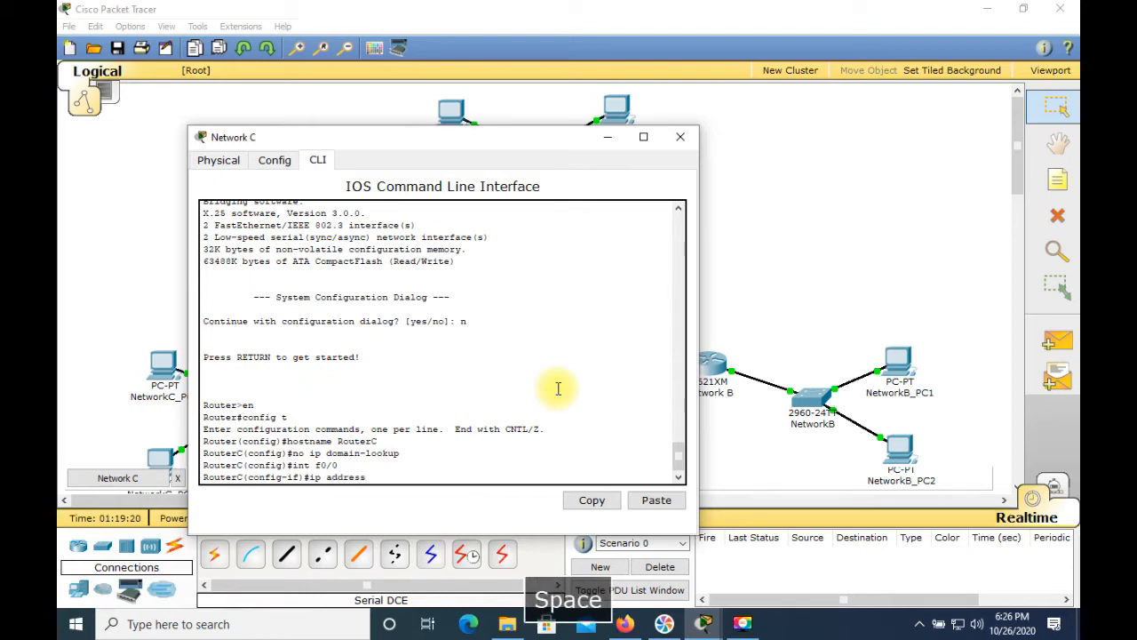
pyautogui.write('211.2')
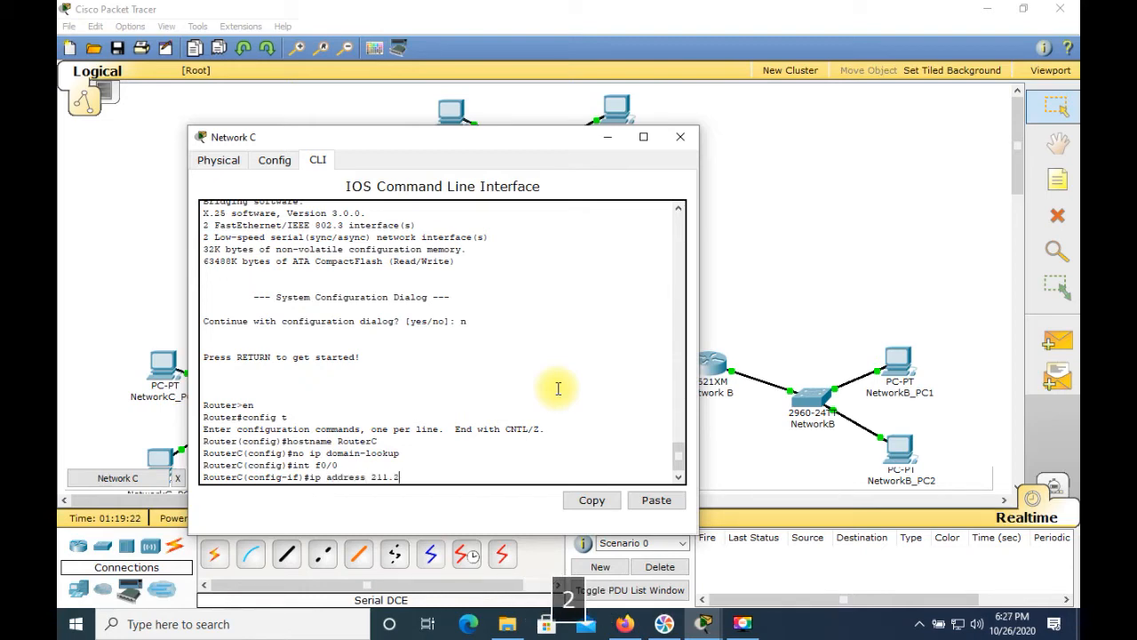
pyautogui.write('00.35.193 ')
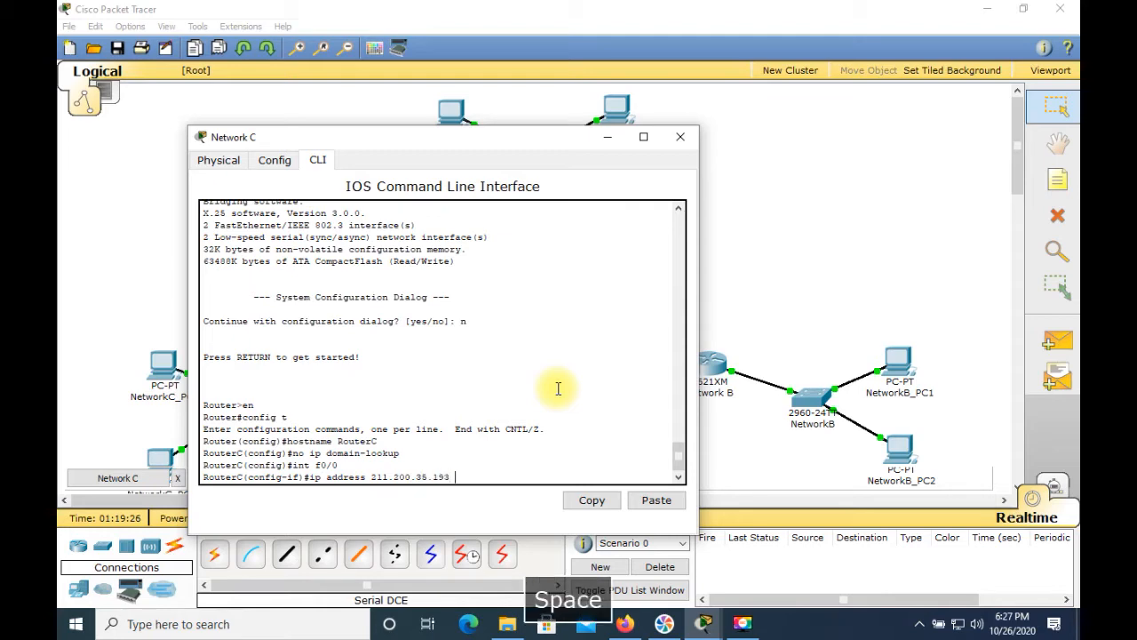
pyautogui.write('25')
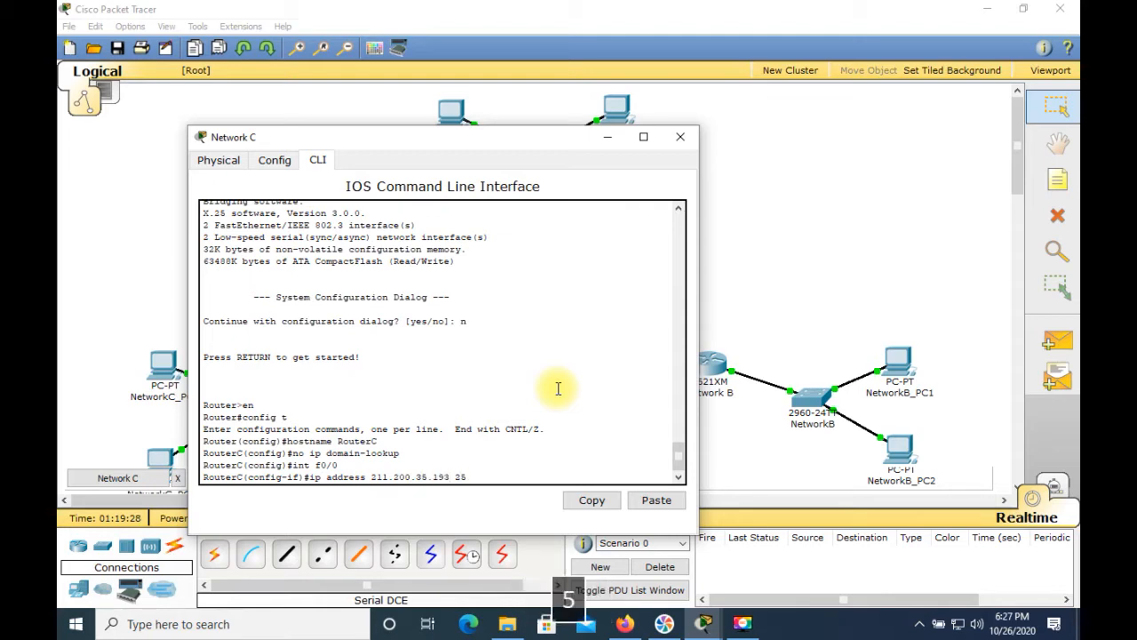
pyautogui.write('5.255.255.224')
pyautogui.press('Return')
# Step: Enable the interface with no shutdown and minimize the Network C router window
pyautogui.write('no shut')
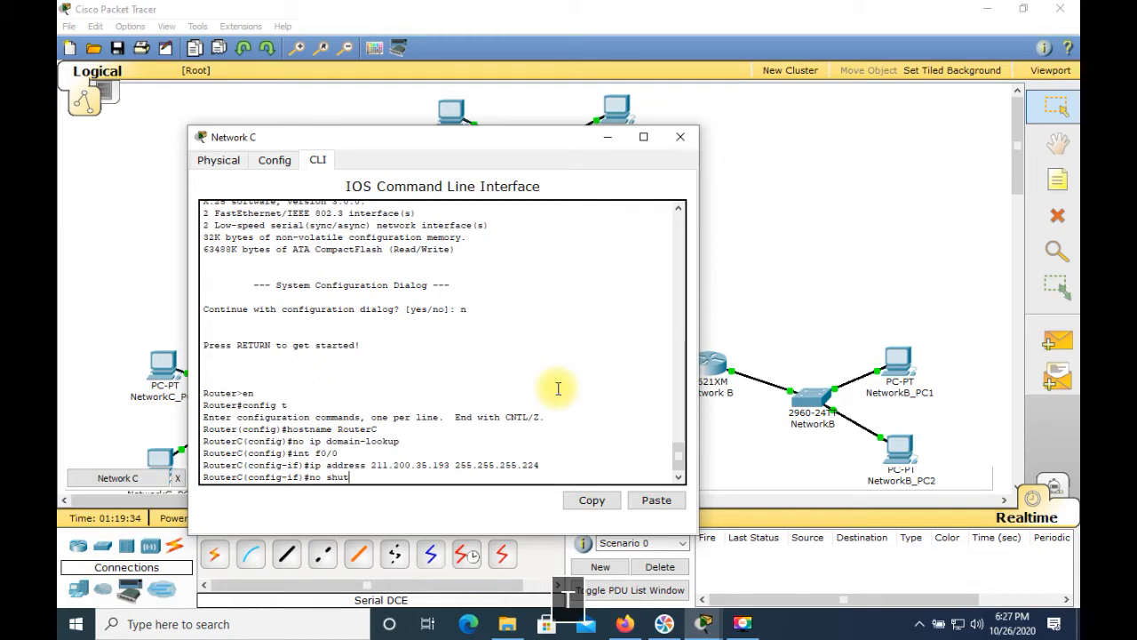
pyautogui.press('Return')
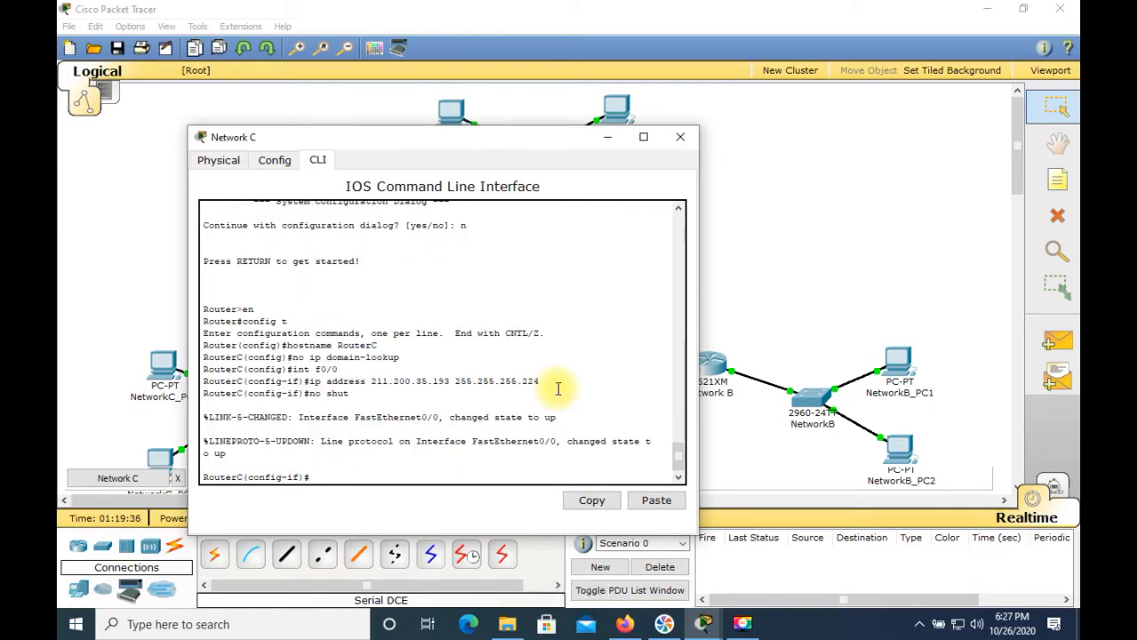
pyautogui.click(606, 138)
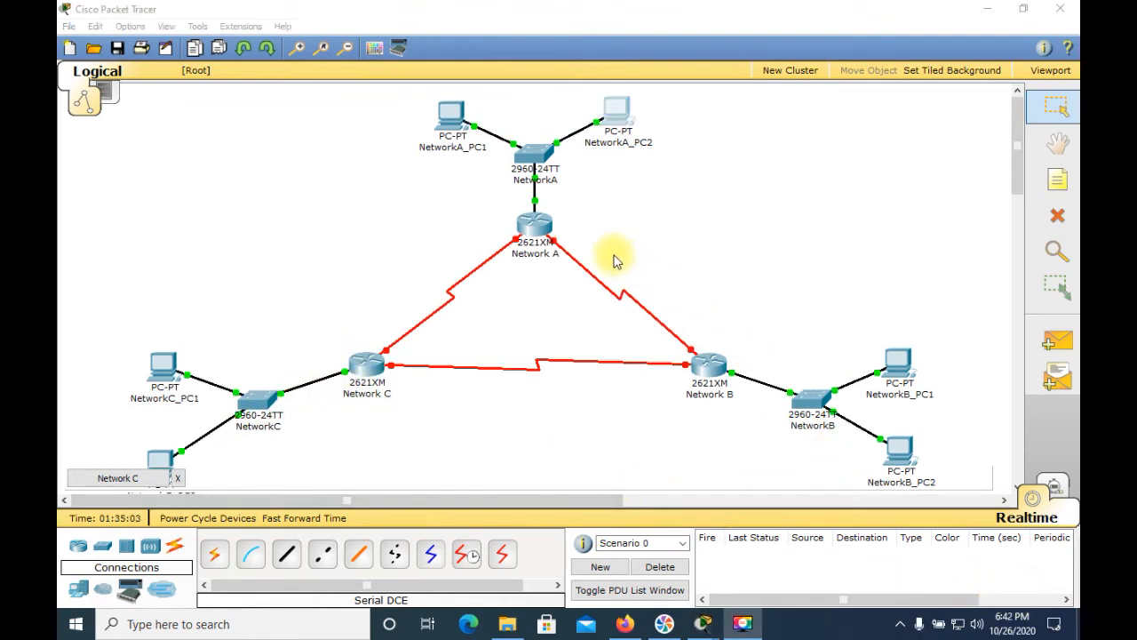
# Step: Open NetworkA_PC1's FastEthernet configuration and set its IP address to 211.200.35.11
pyautogui.click(451, 122)
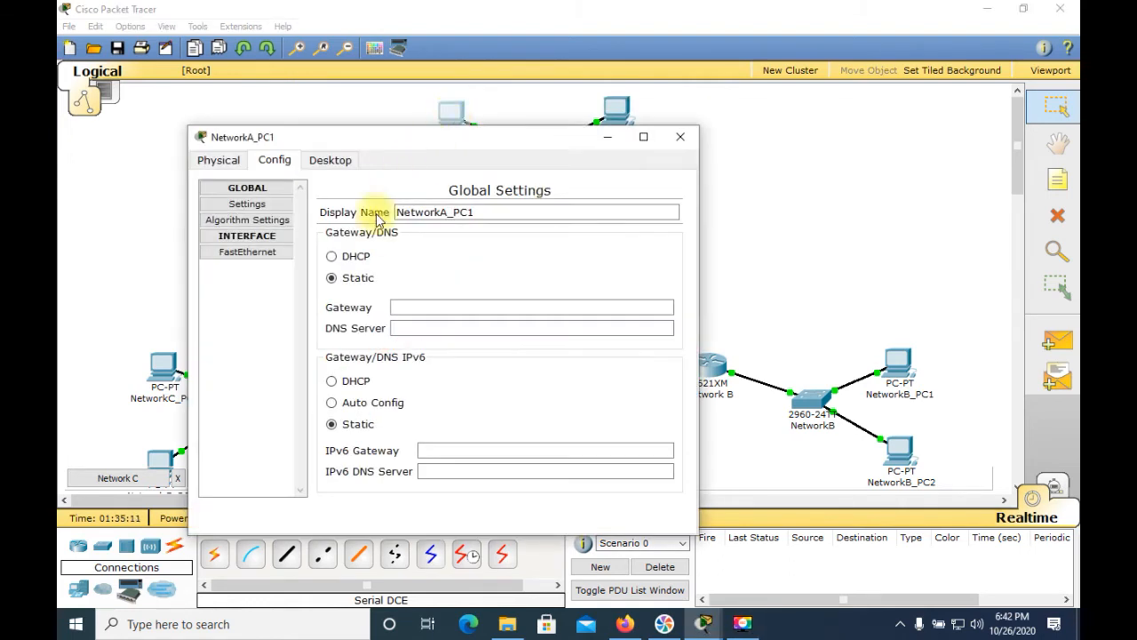
pyautogui.click(258, 254)
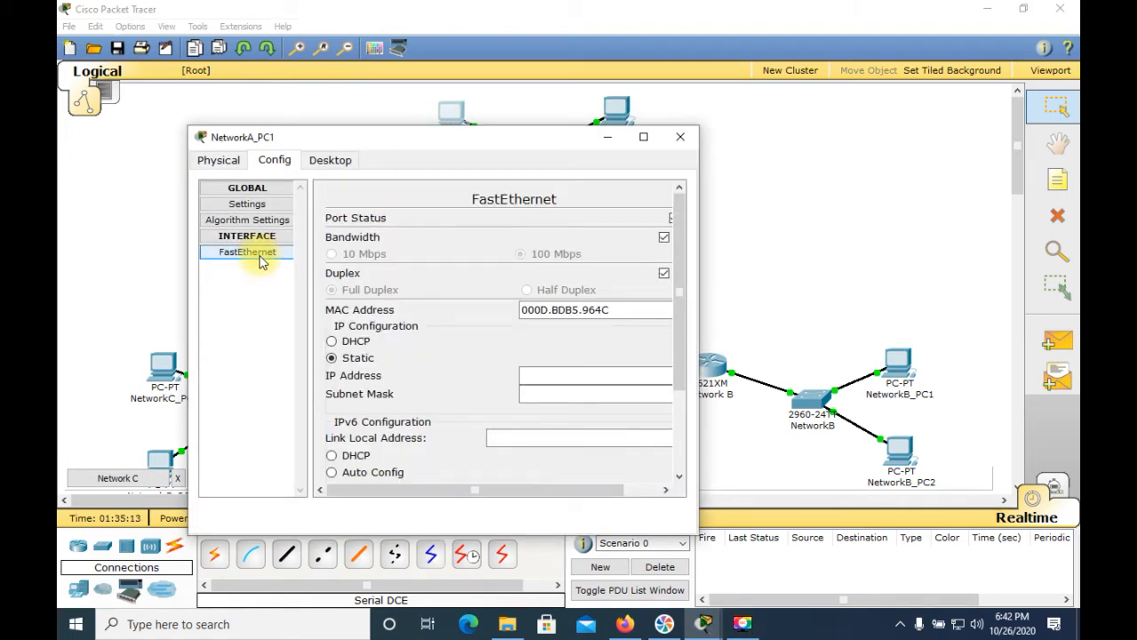
pyautogui.click(546, 375)
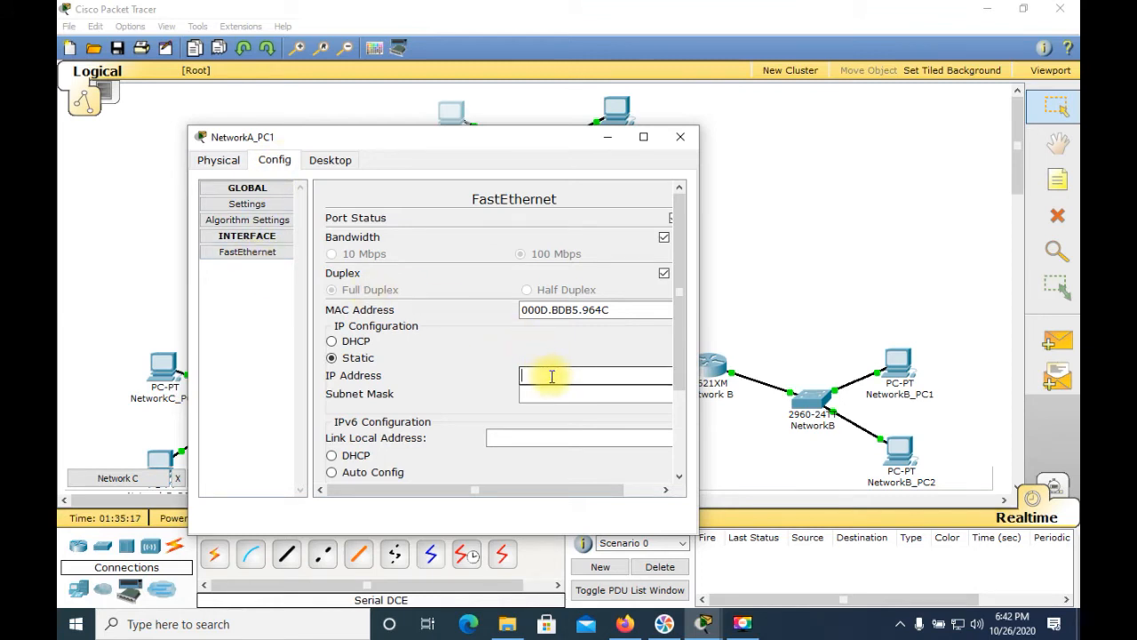
pyautogui.write('211.200.')
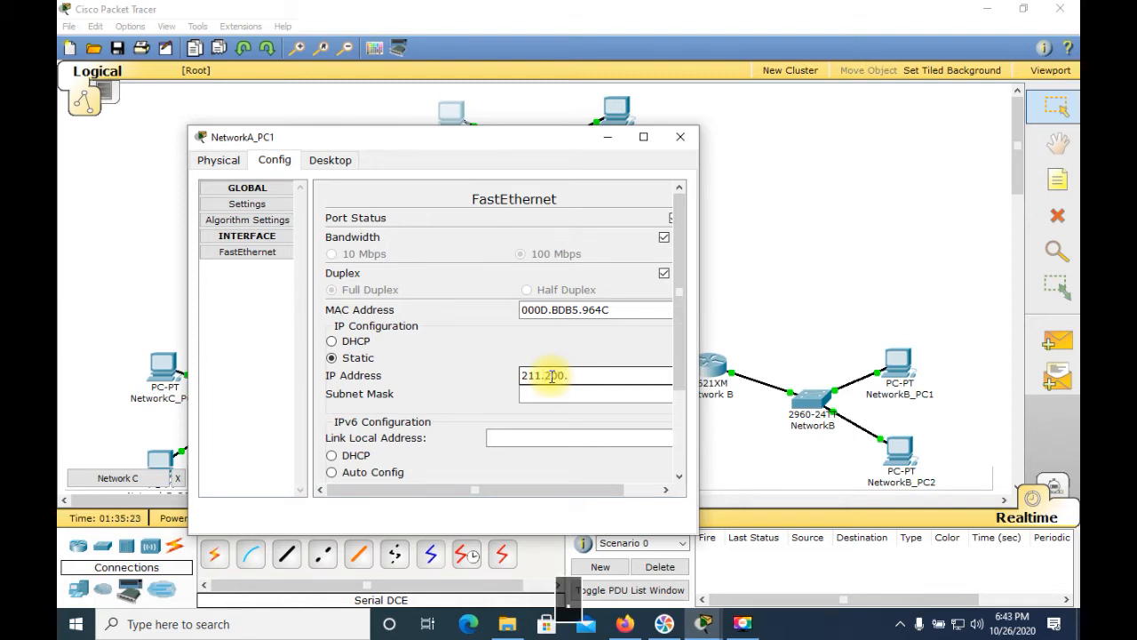
pyautogui.write('35.')
pyautogui.write('11')
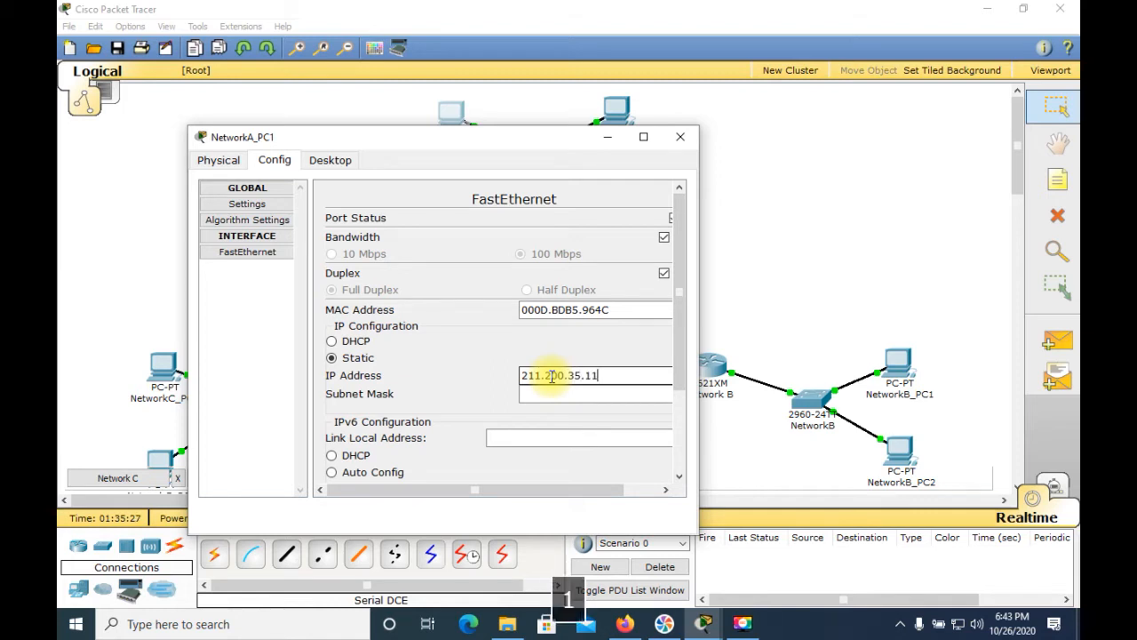
# Step: Set NetworkA_PC1's subnet mask to 255.255.255.128
pyautogui.click(616, 398)
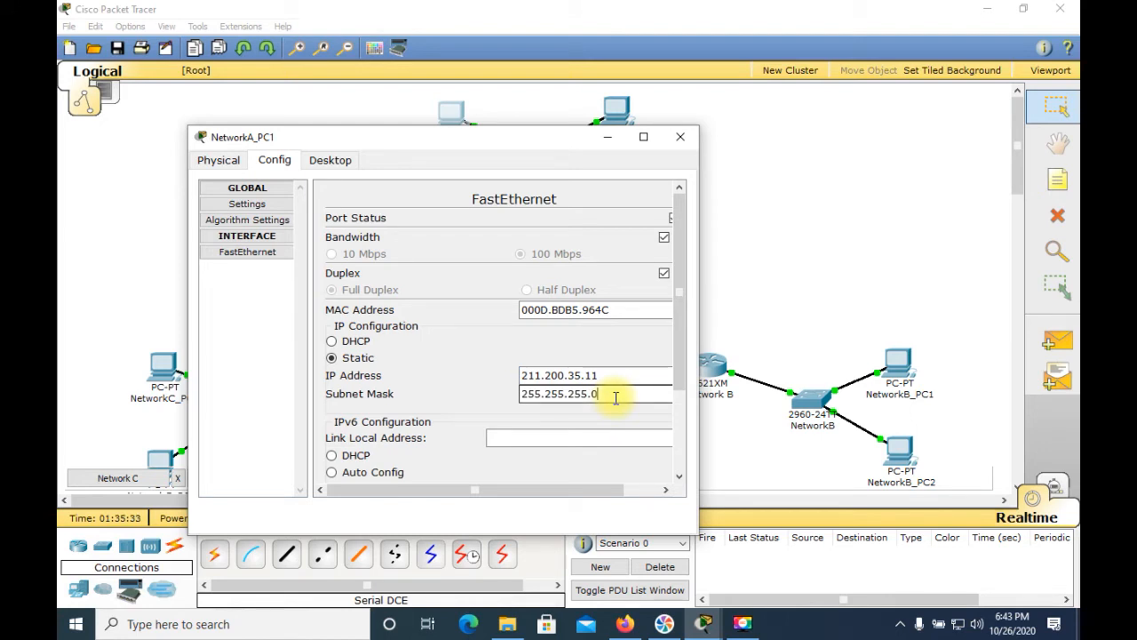
pyautogui.press('BackSpace')
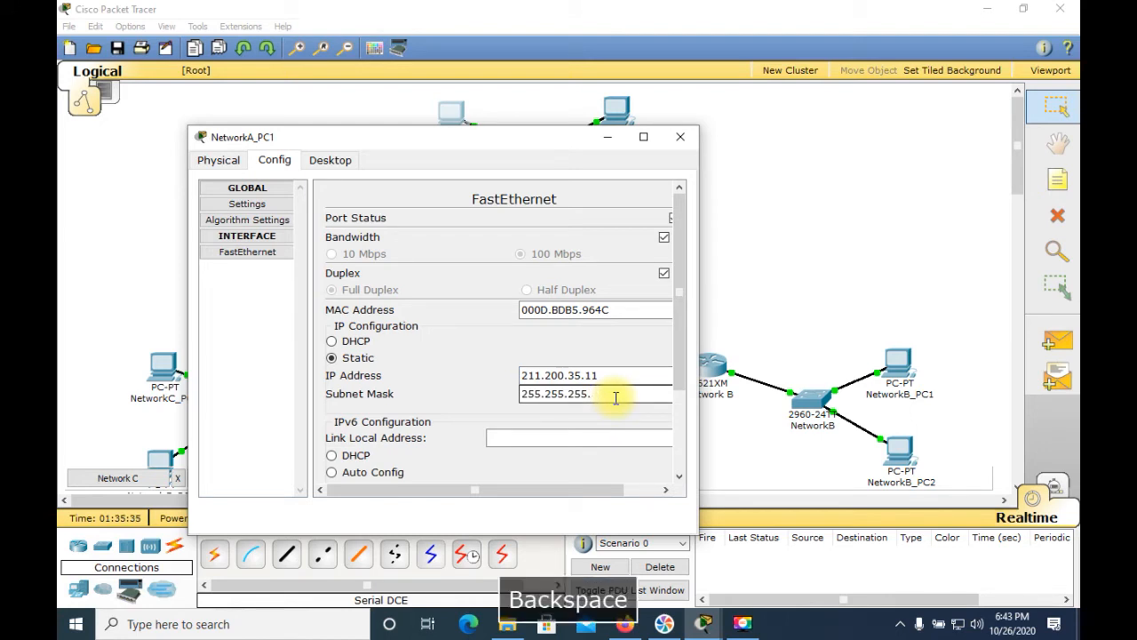
pyautogui.write('128')
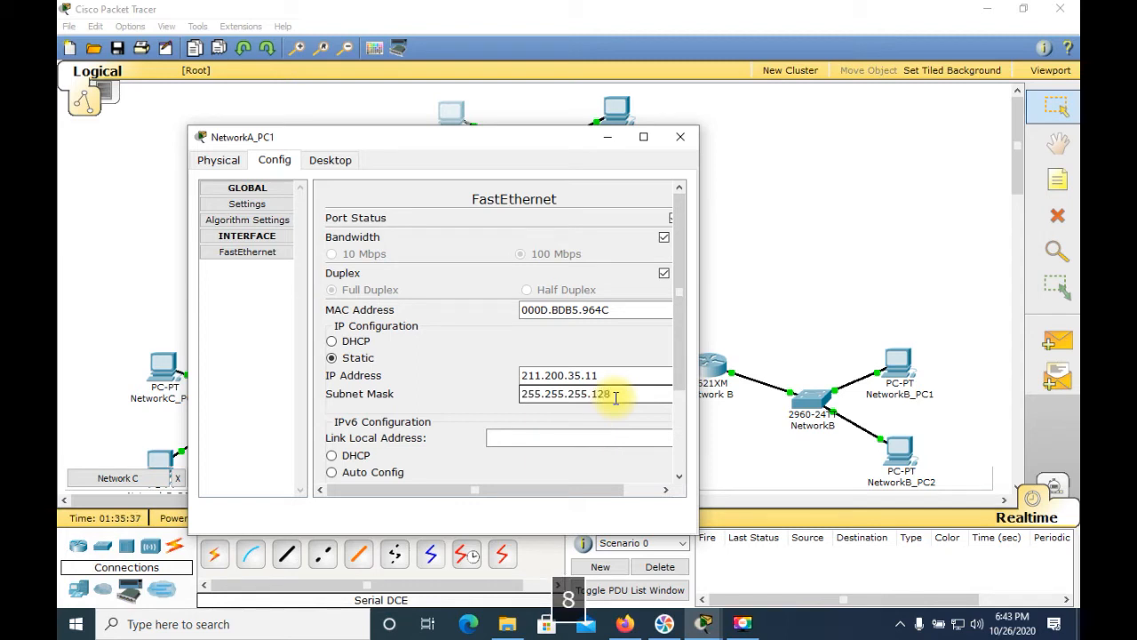
# Step: Set NetworkA_PC1's default gateway to 211.200.35.1 in the global settings
pyautogui.click(245, 204)
pyautogui.click(490, 308)
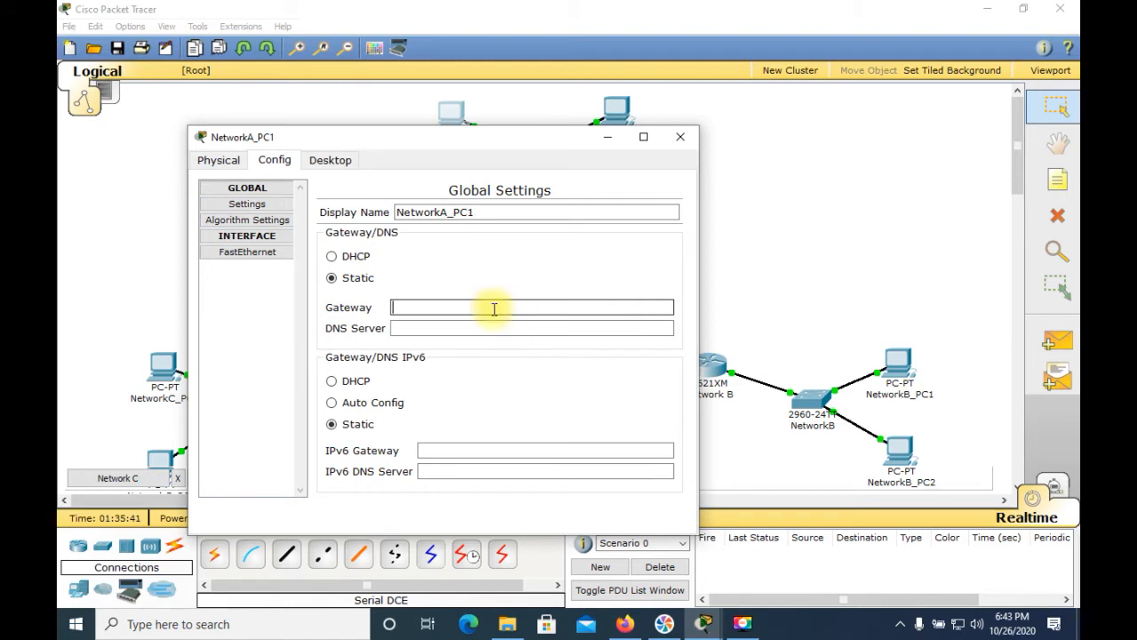
pyautogui.write('211')
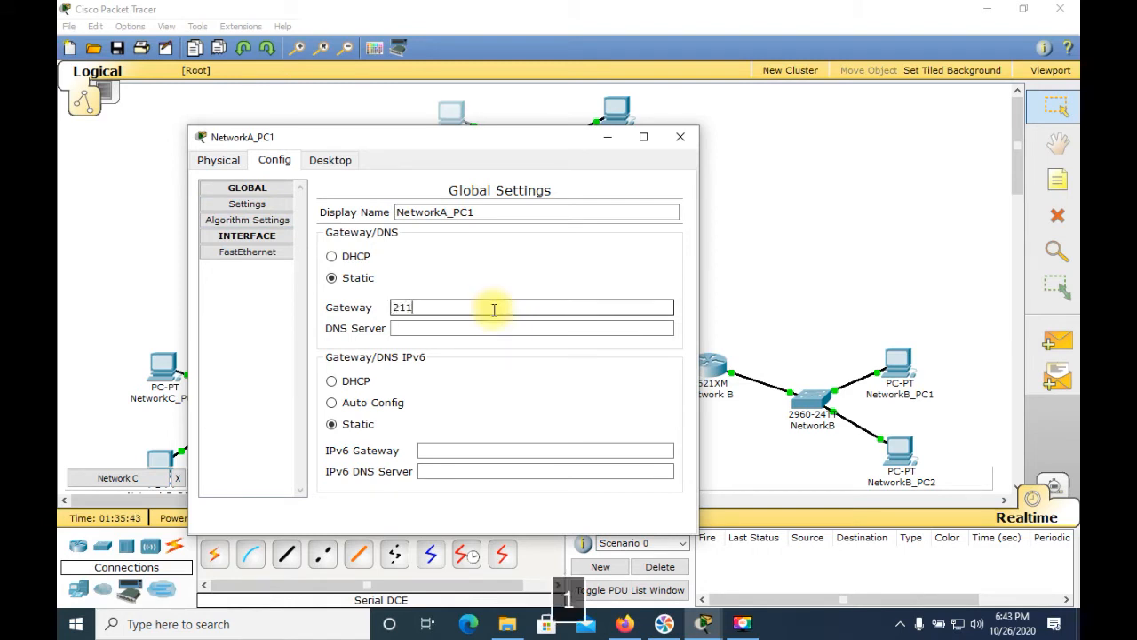
pyautogui.write('.200.35.1')
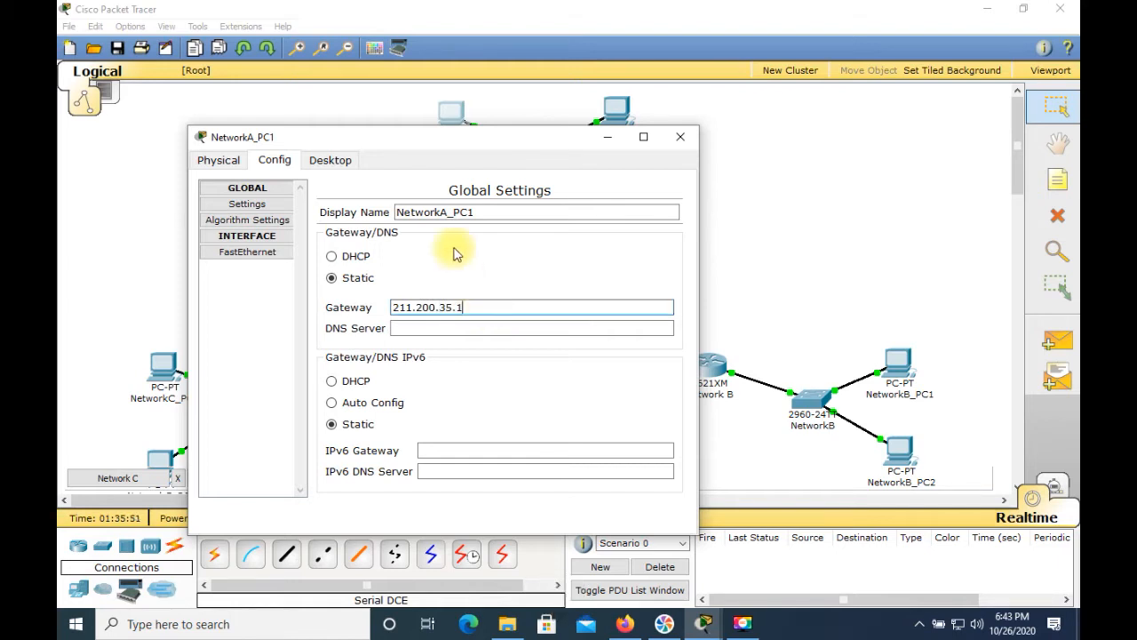
# Step: Open NetworkA_PC1's command prompt and rerun ipconfig to check its IP settings
pyautogui.click(342, 163)
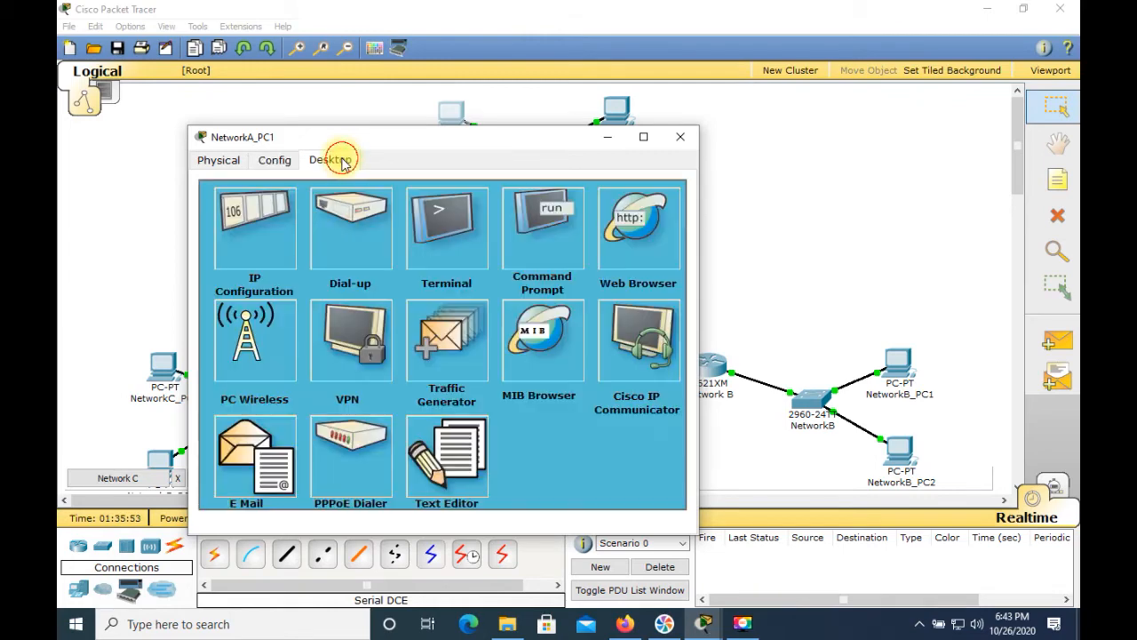
pyautogui.click(554, 228)
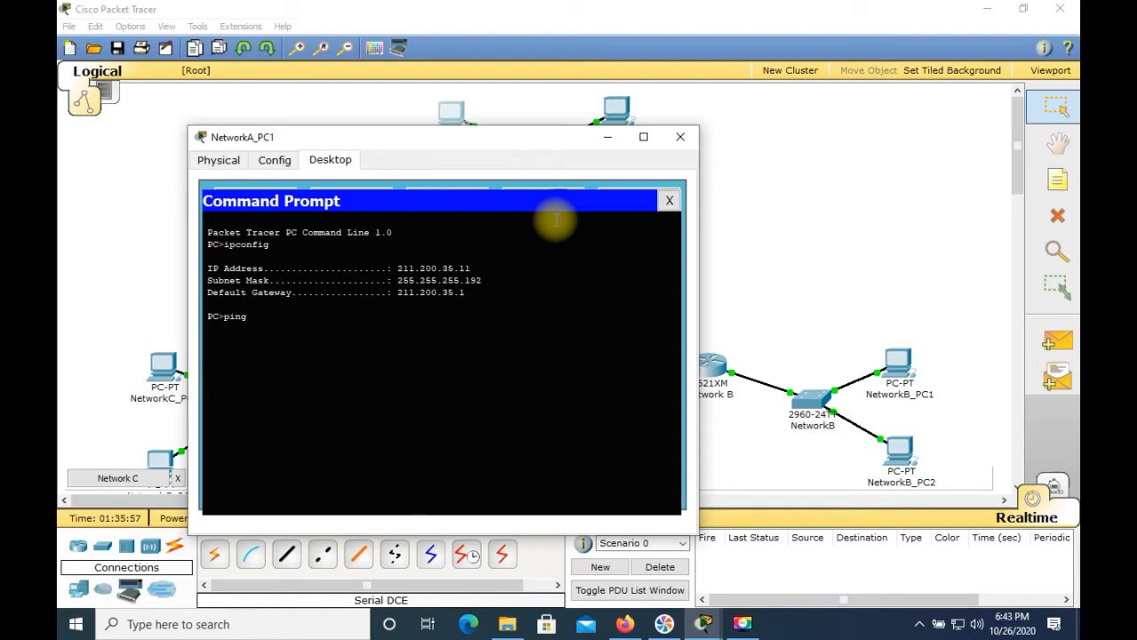
pyautogui.press('Up')
pyautogui.press('Return')
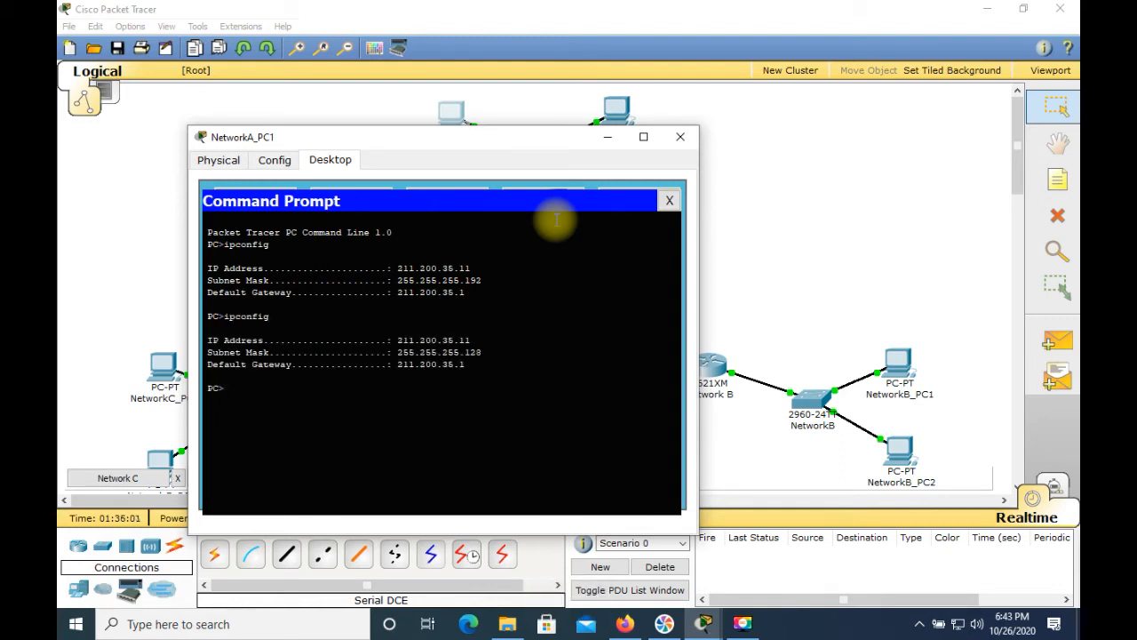
# Step: Ping the gateway 211.200.35.1 from NetworkA_PC1's command prompt
pyautogui.write('ping ')
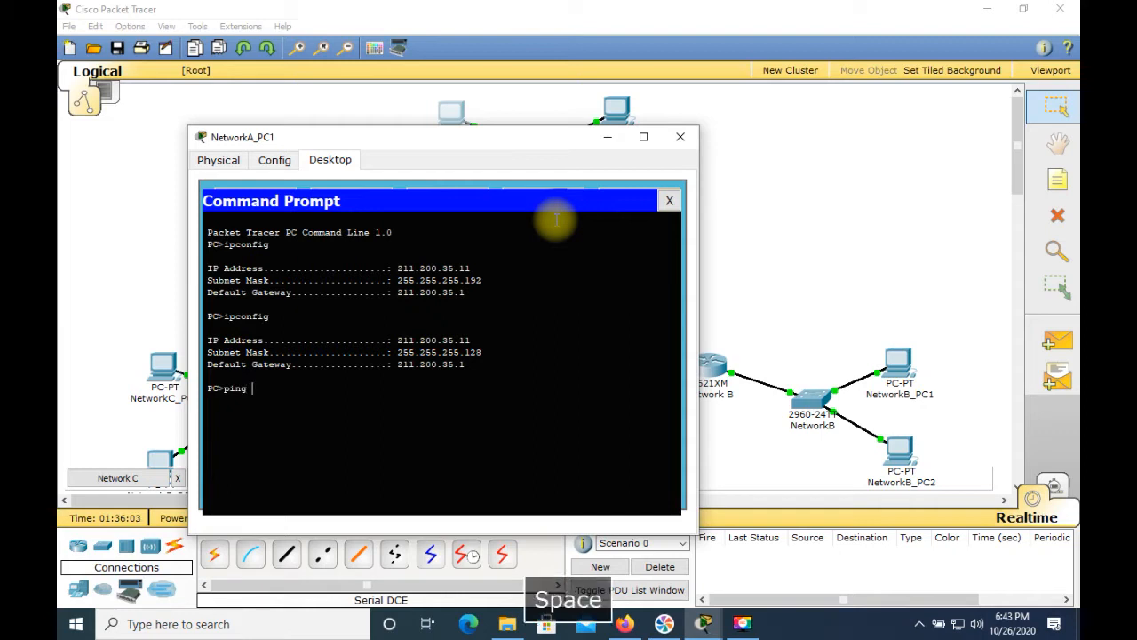
pyautogui.write('21.')
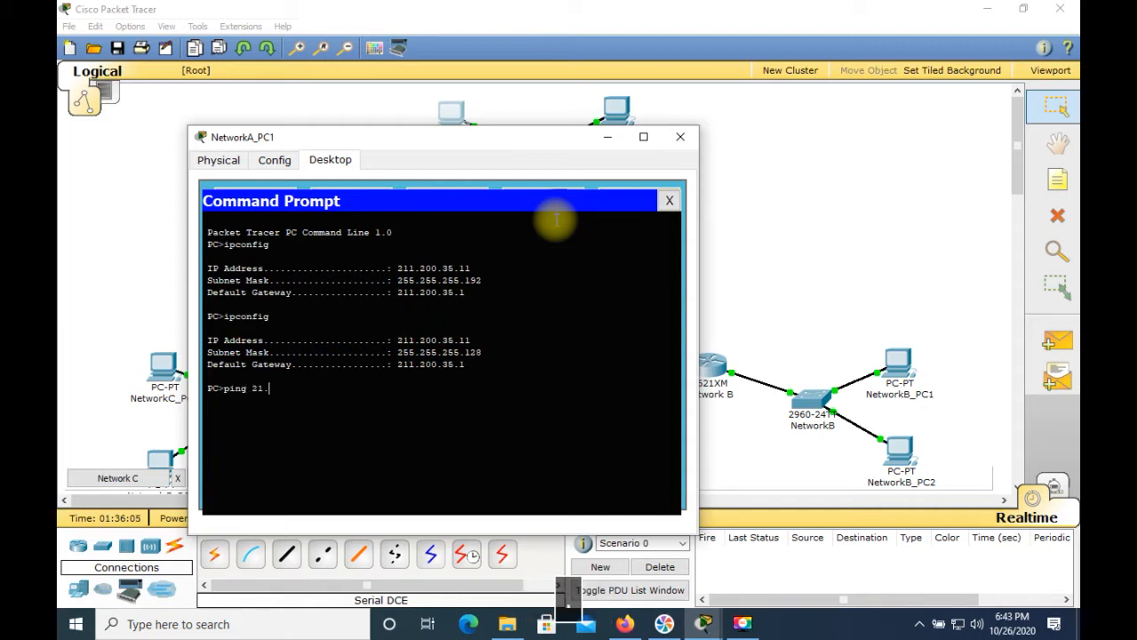
pyautogui.press('BackSpace')
pyautogui.write('1.200')
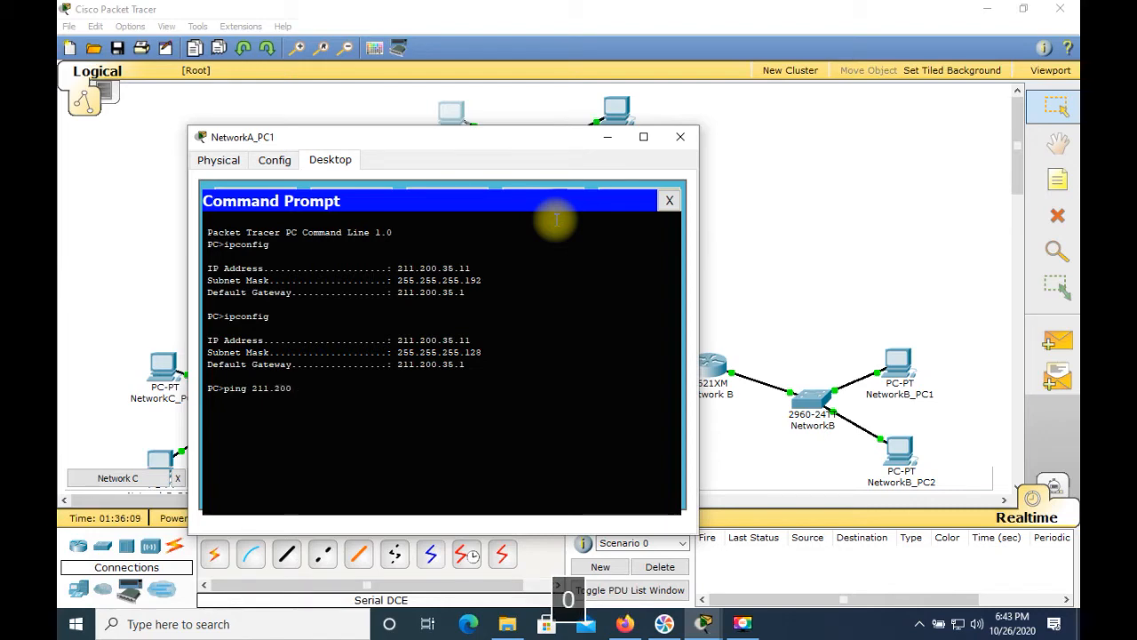
pyautogui.write('.35.1')
pyautogui.press('Return')
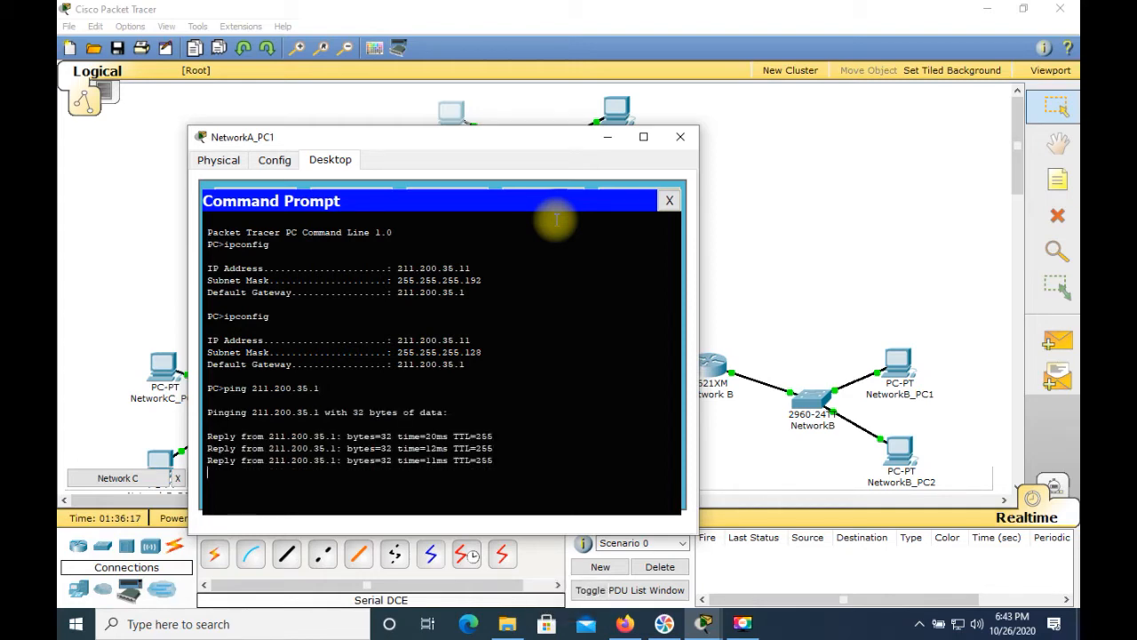
# Step: Open NetworkA_PC2's FastEthernet configuration and set its IP address to 211.200.35.12
pyautogui.click(680, 137)
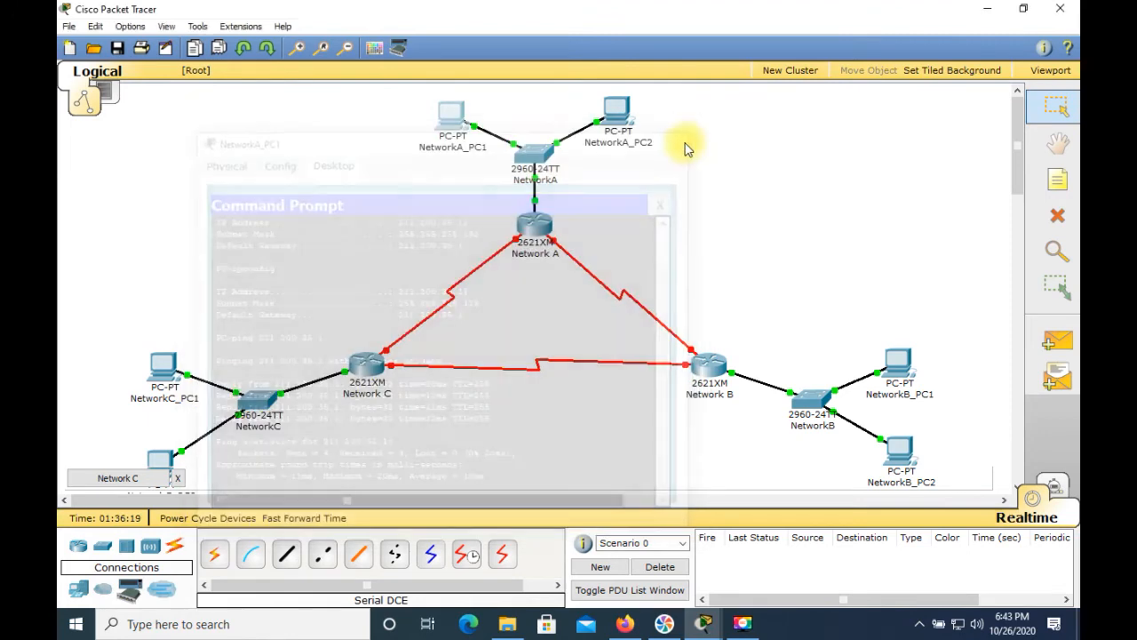
pyautogui.click(617, 110)
pyautogui.click(163, 168)
pyautogui.click(455, 293)
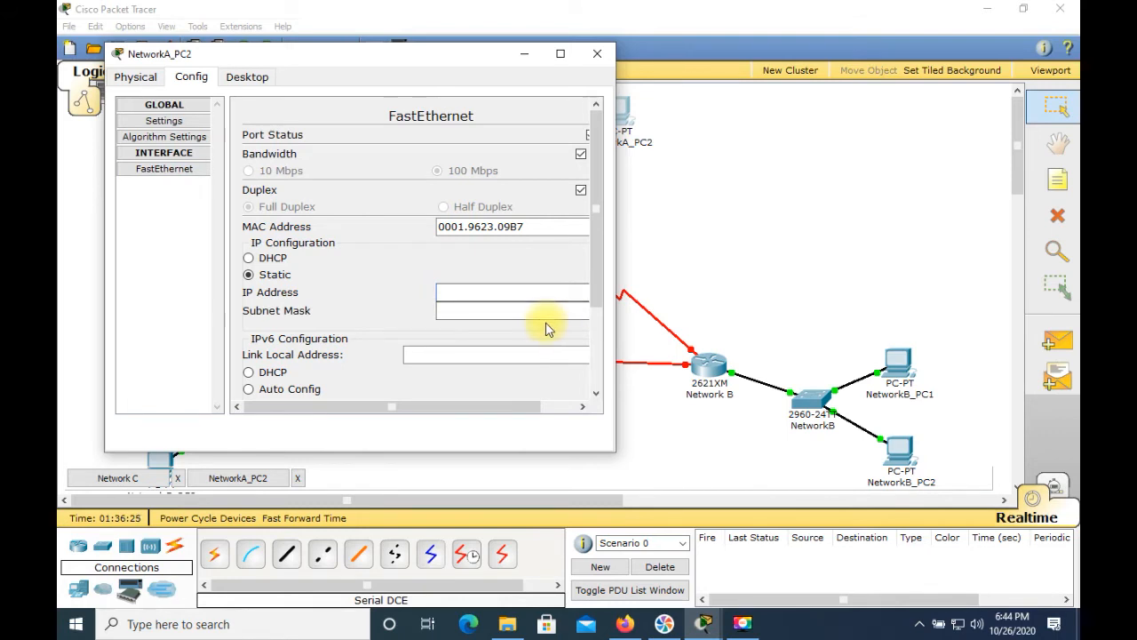
pyautogui.write('211.200')
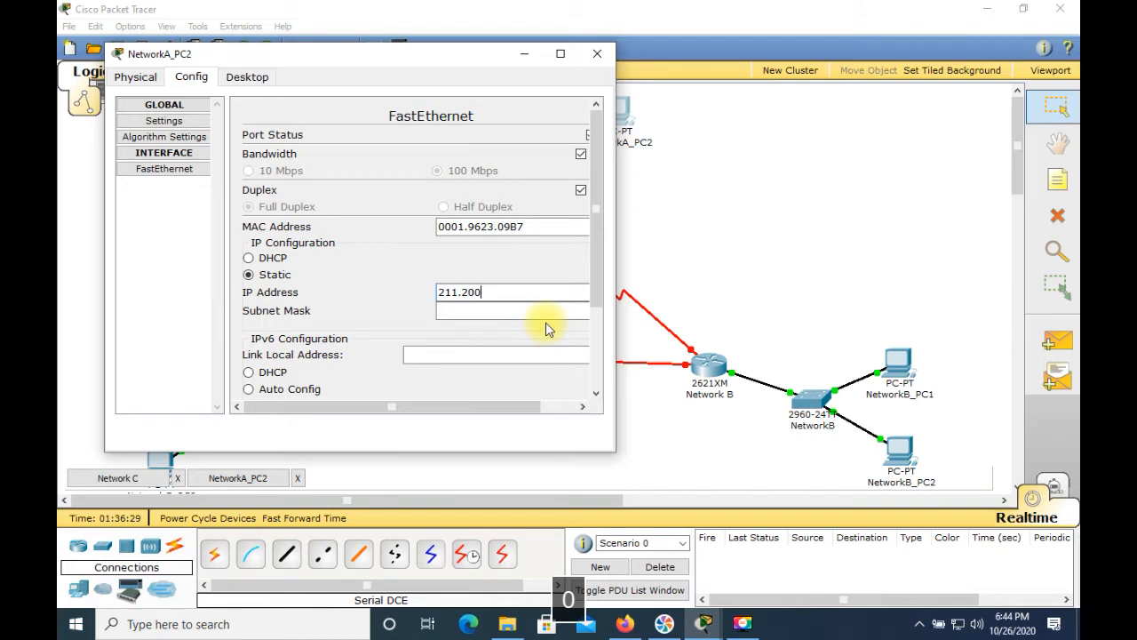
pyautogui.write('.35.12')
# Step: Set NetworkA_PC2's subnet mask to 255.255.255.128 and its default gateway to 211.200.35.1
pyautogui.click(540, 311)
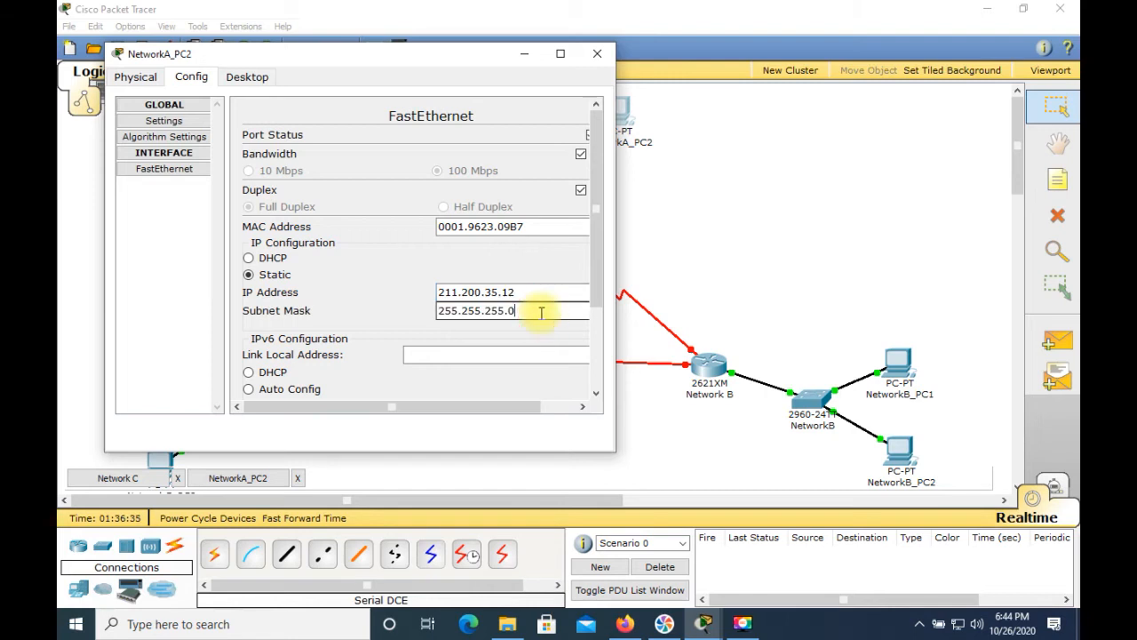
pyautogui.press('BackSpace')
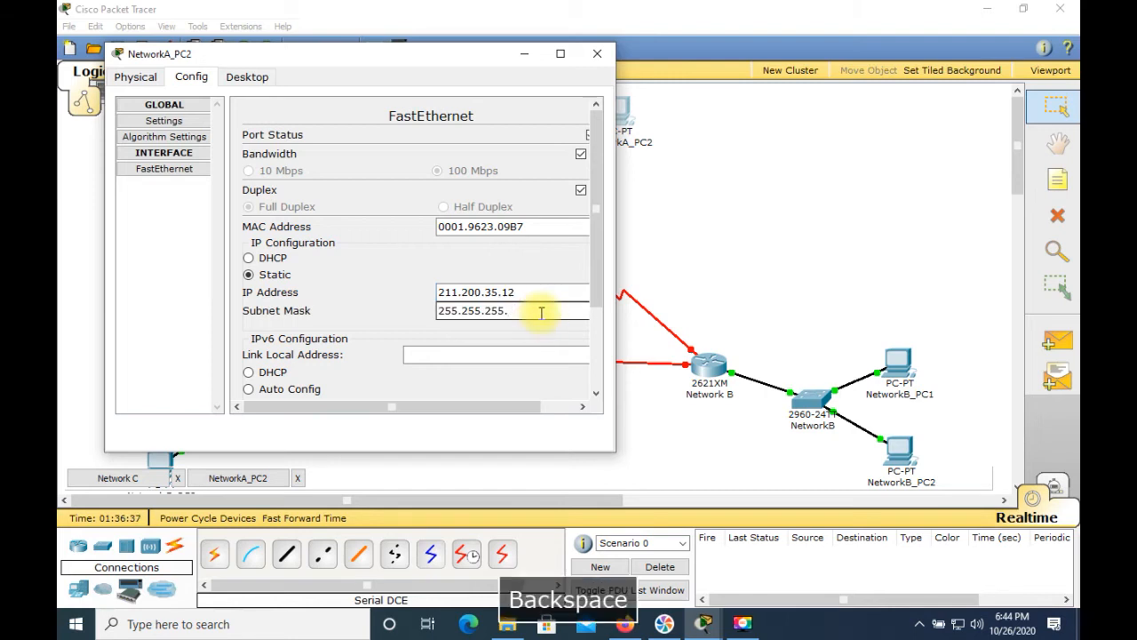
pyautogui.write('128')
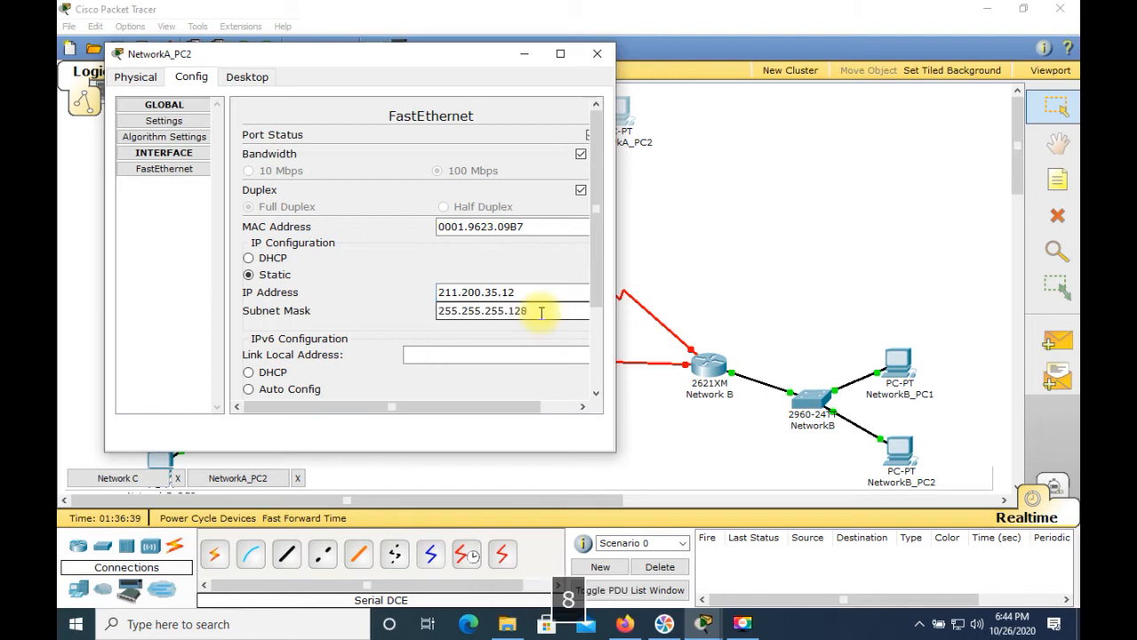
pyautogui.click(163, 122)
pyautogui.click(322, 226)
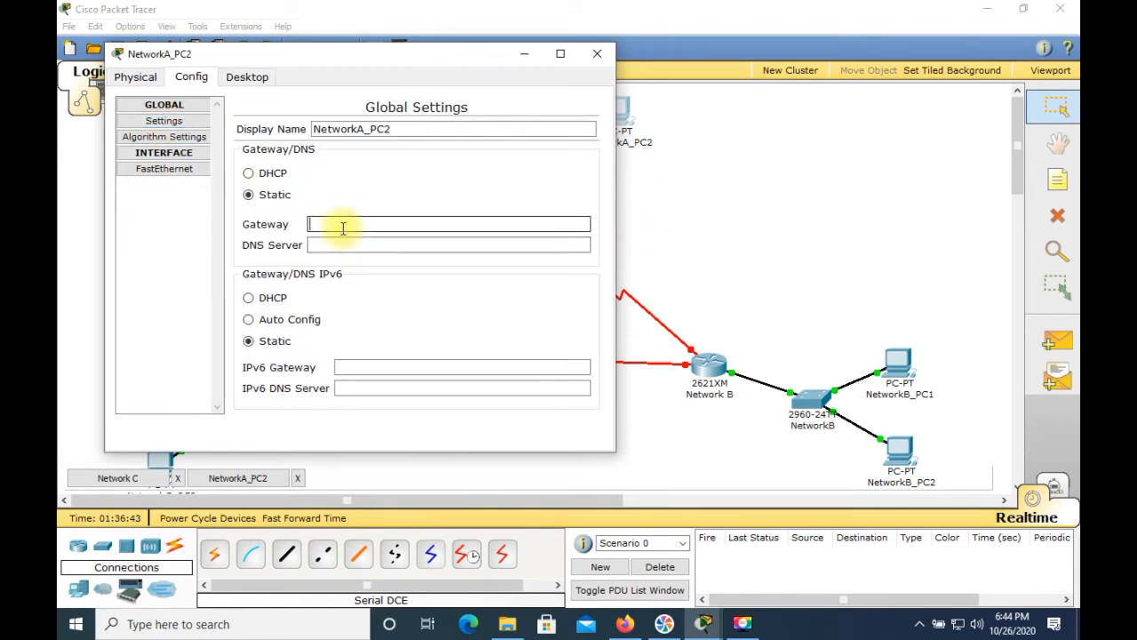
pyautogui.write('211')
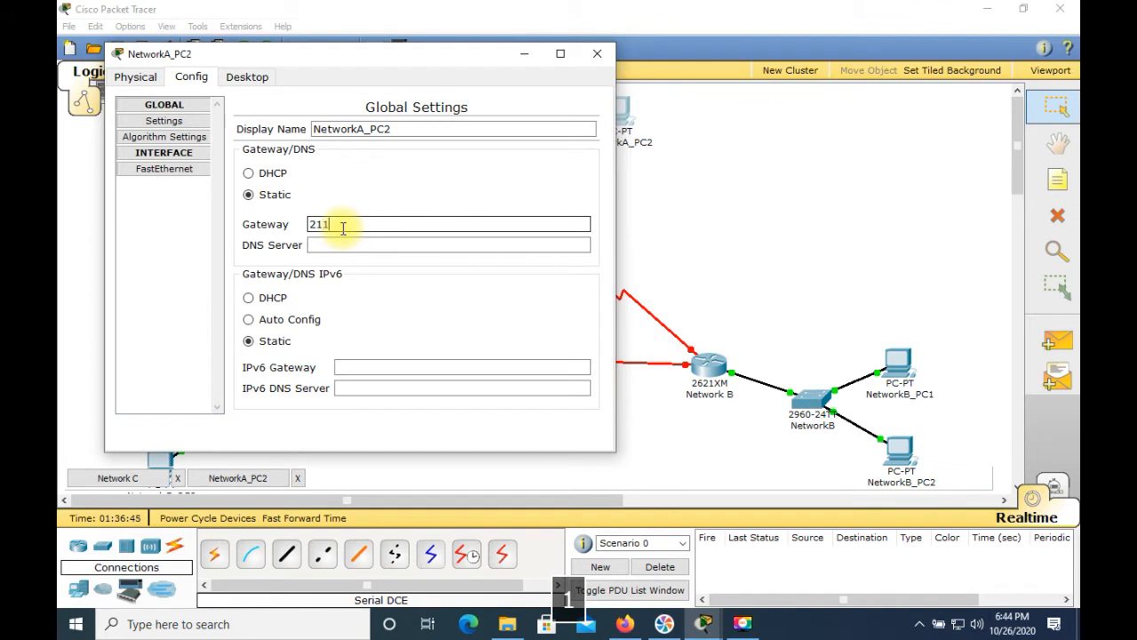
pyautogui.write('.200.35.1')
# Step: Open NetworkA_PC2's command prompt, run ipconfig and ping the gateway 211.200.35.1
pyautogui.click(247, 77)
pyautogui.click(459, 125)
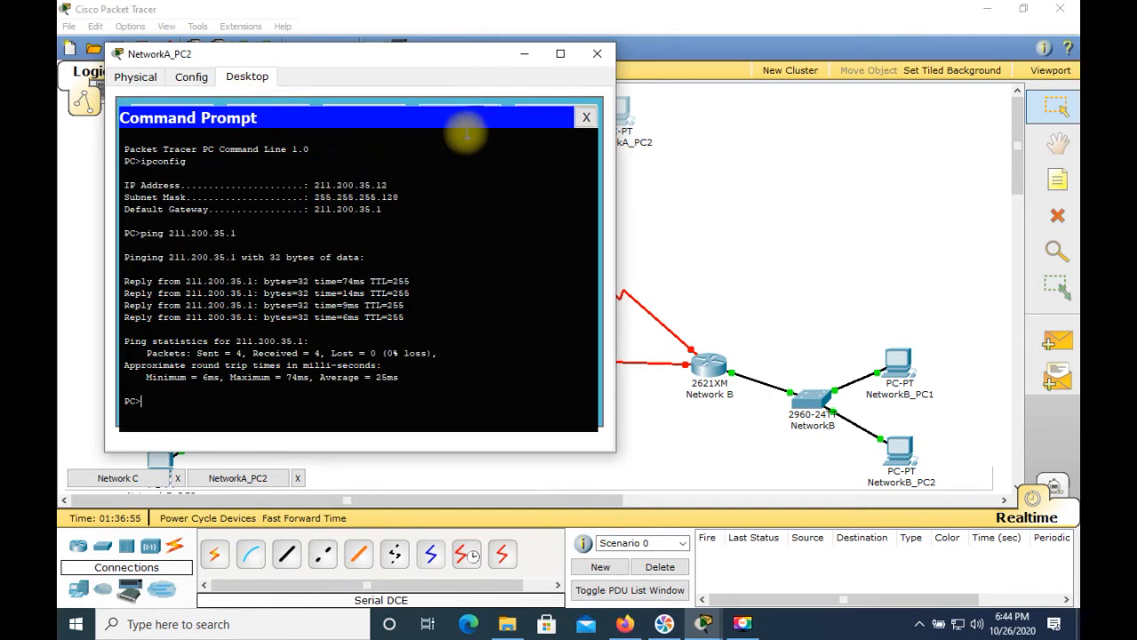
pyautogui.press('Up')
pyautogui.press('Up')
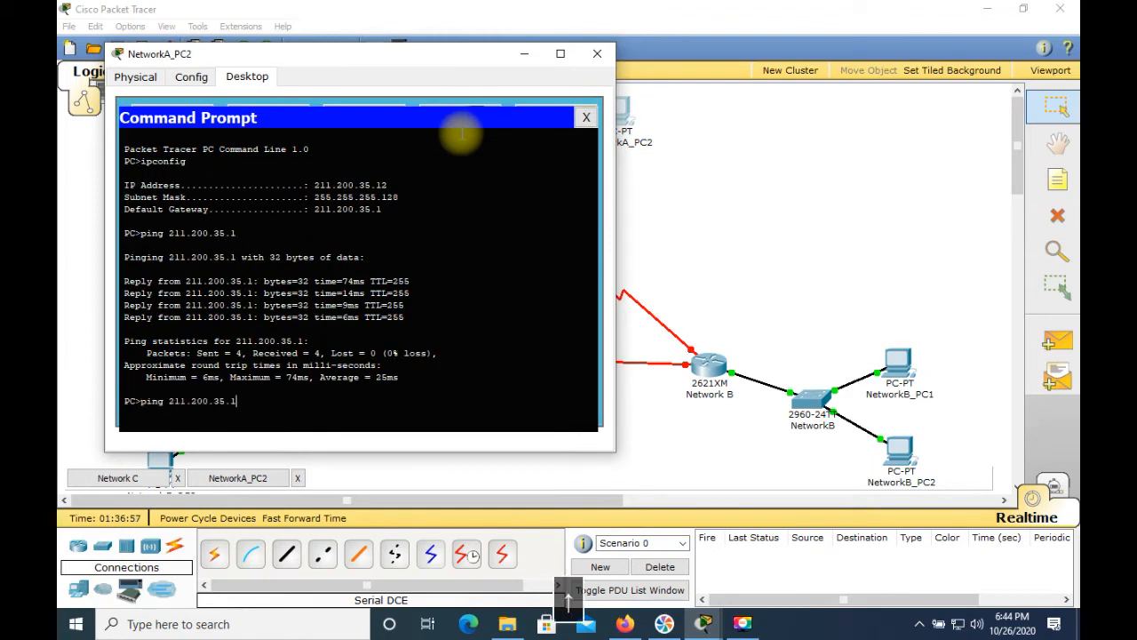
pyautogui.press('Return')
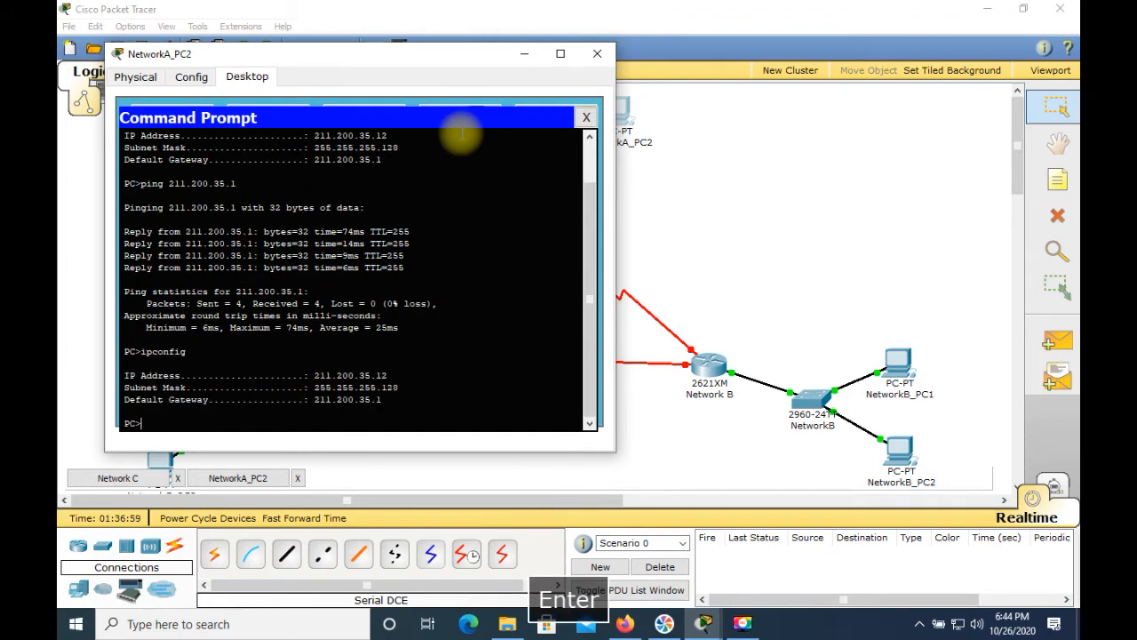
pyautogui.press('Up')
pyautogui.press('Up')
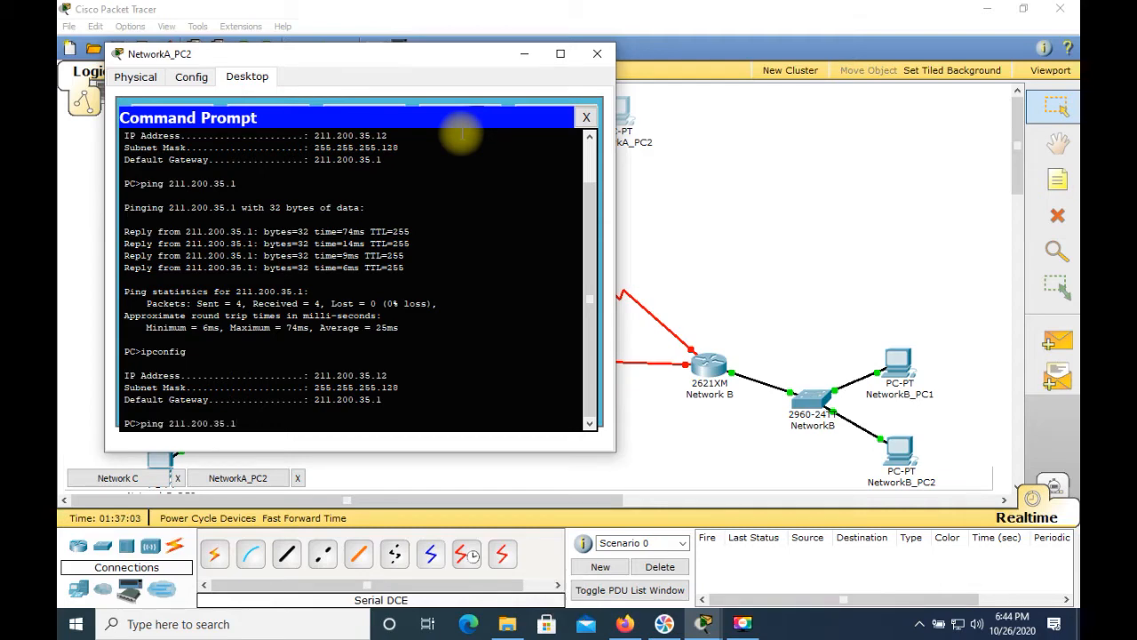
pyautogui.press('Return')
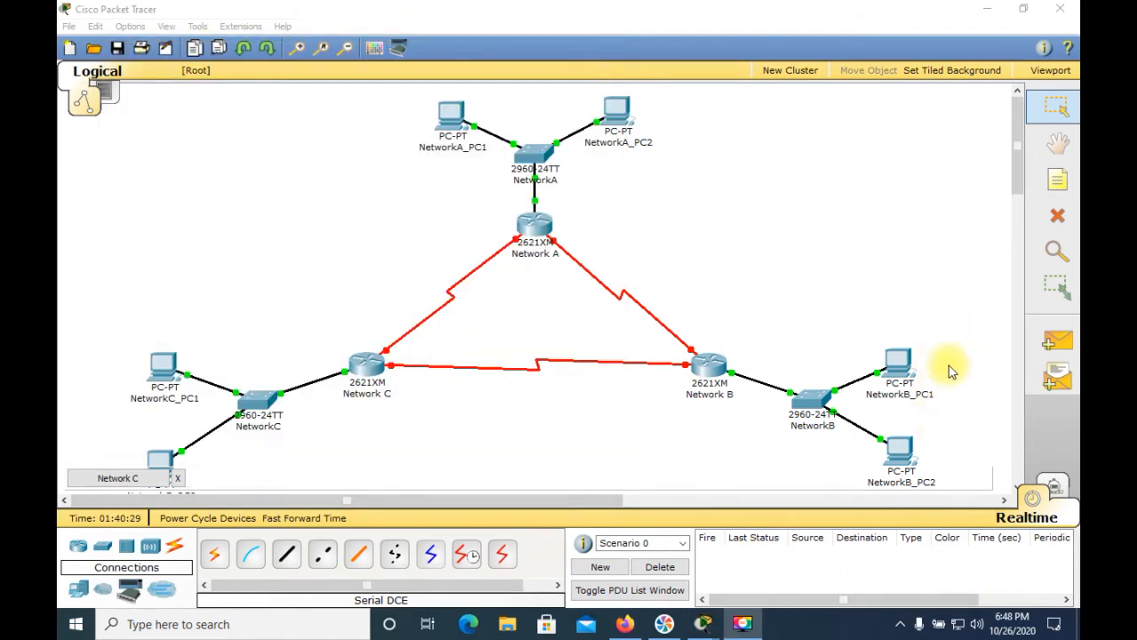
# Step: Open NetworkB_PC1's FastEthernet configuration and set its IP address to 211.200.35.139
pyautogui.click(898, 366)
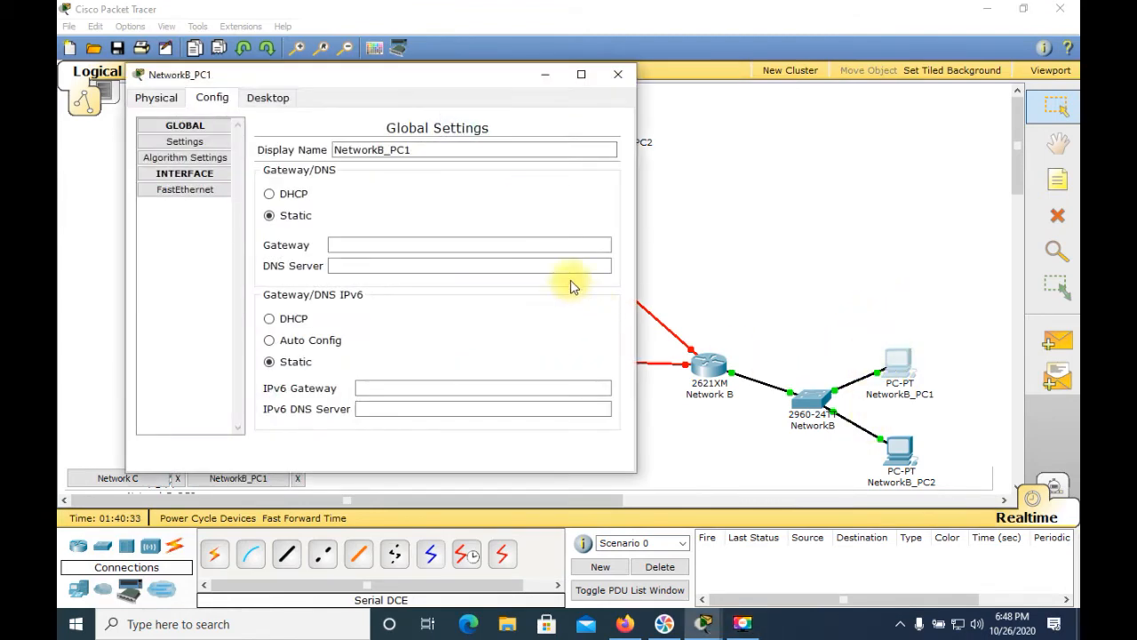
pyautogui.click(180, 190)
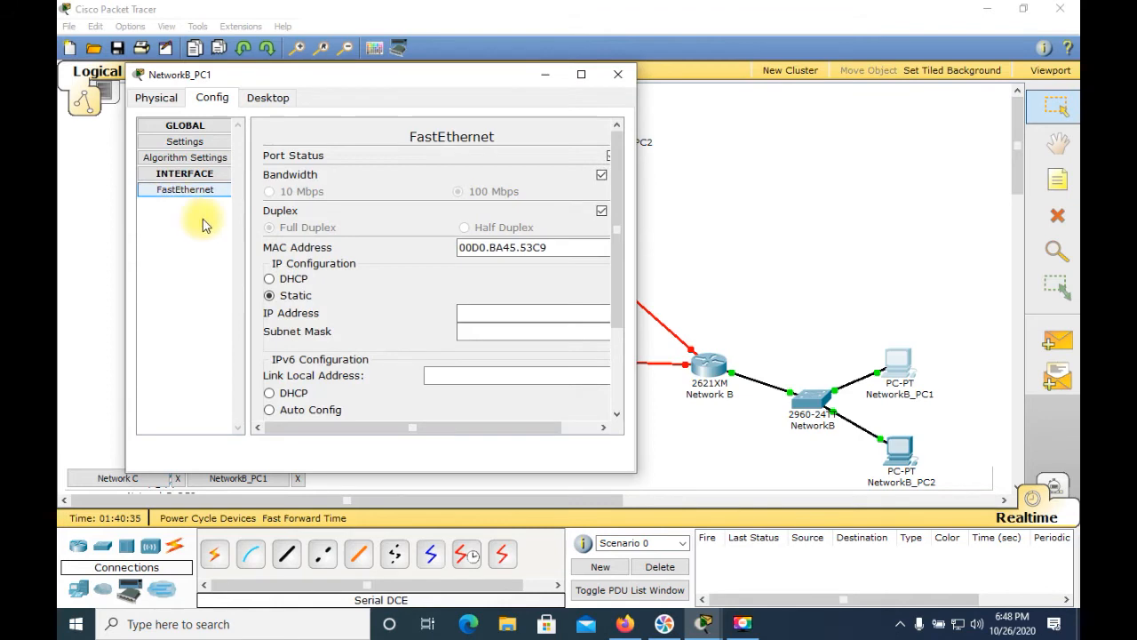
pyautogui.click(515, 310)
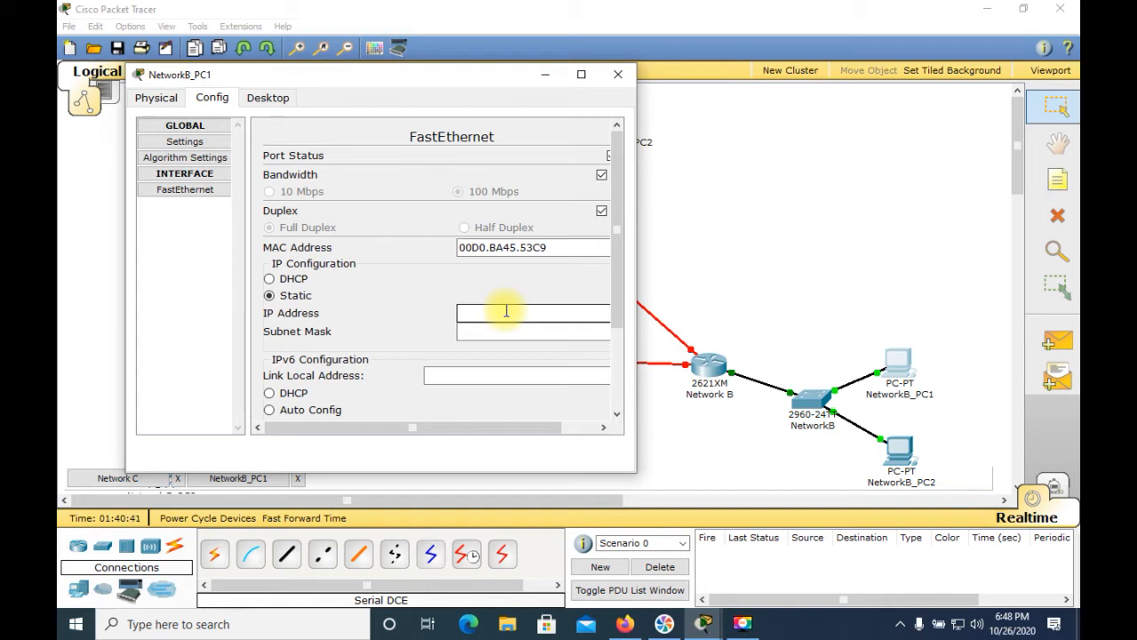
pyautogui.write('21')
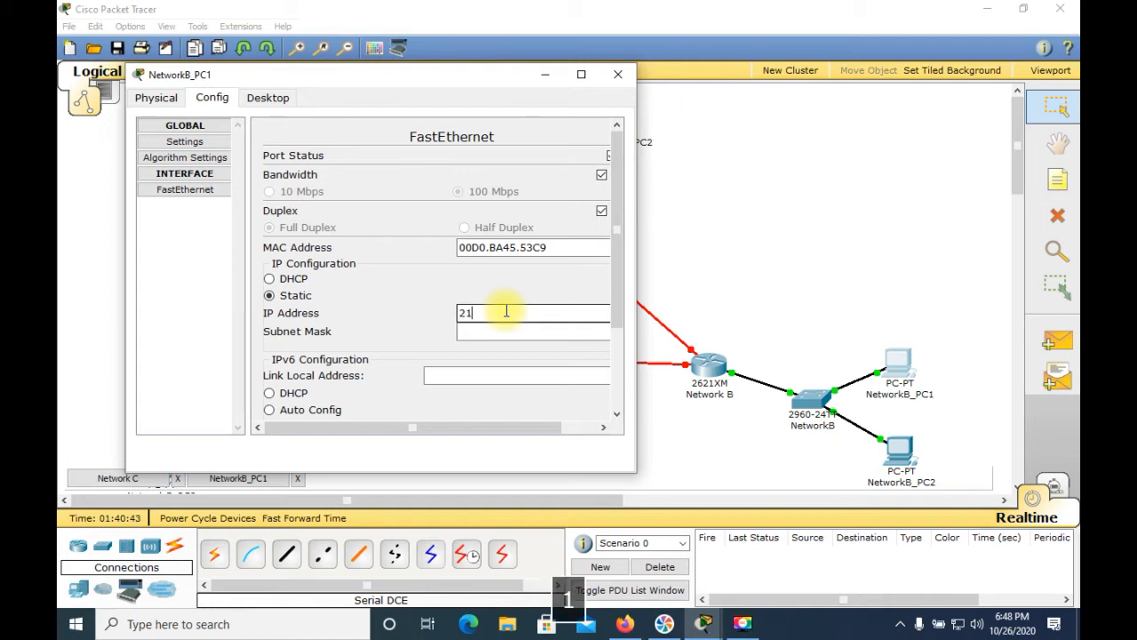
pyautogui.write('1.200.3')
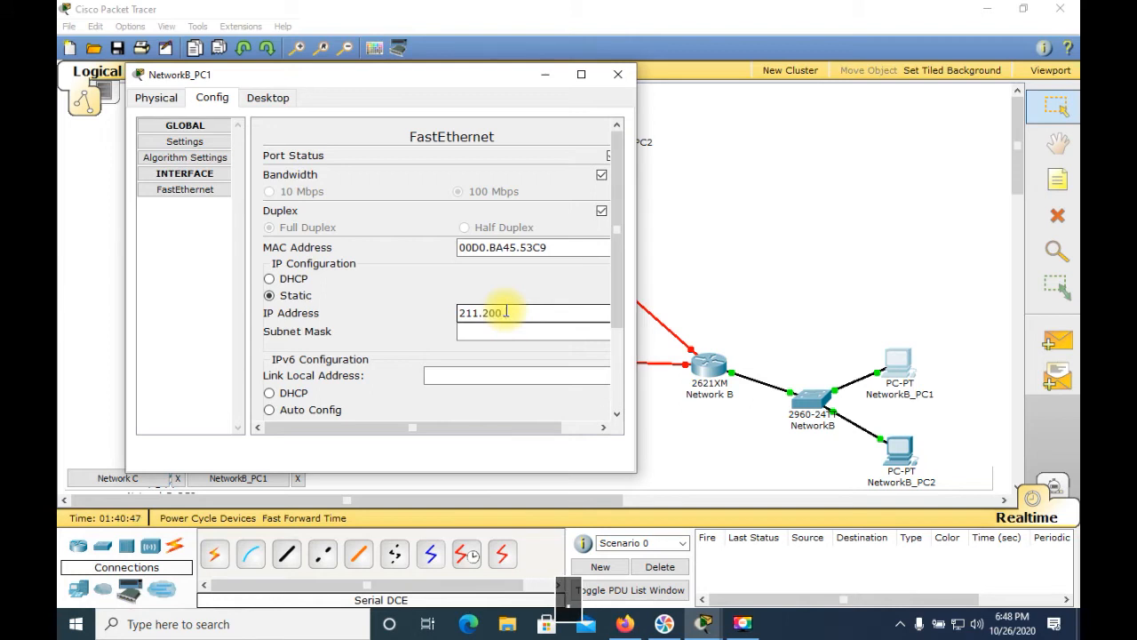
pyautogui.write('5.139')
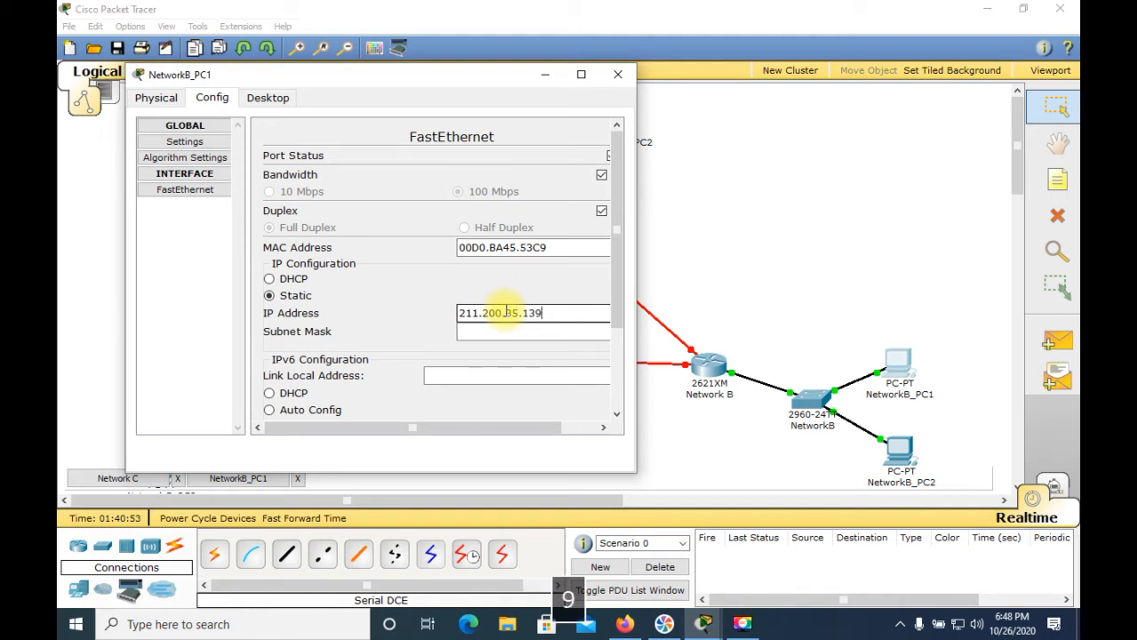
# Step: Set NetworkB_PC1's subnet mask to 255.255.255.192 and its default gateway to 211.200.35.129
pyautogui.click(512, 332)
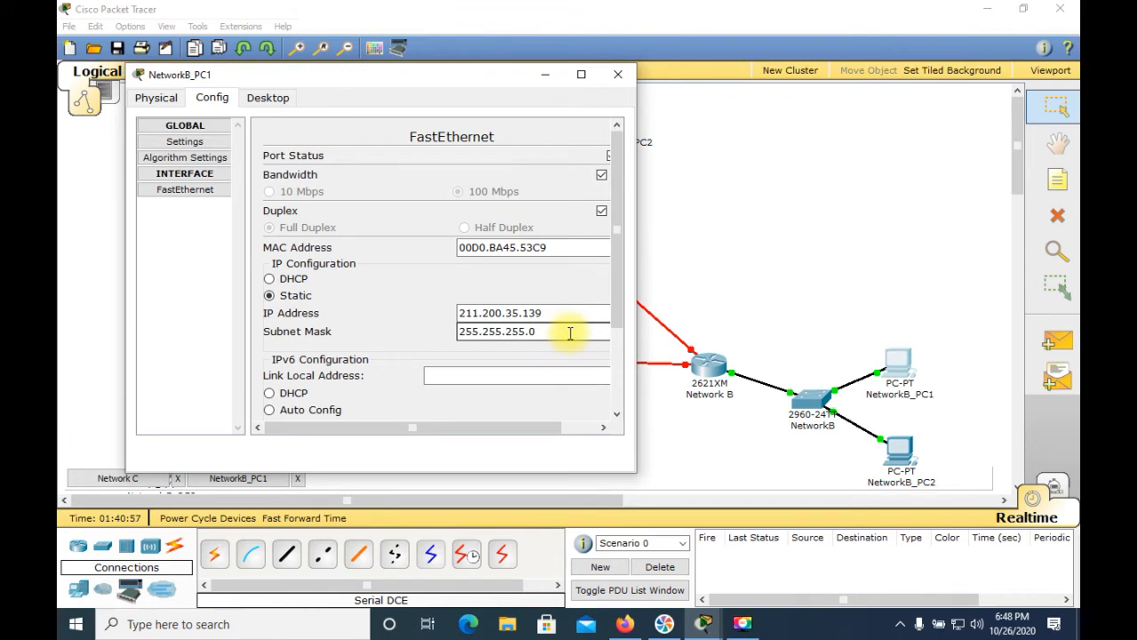
pyautogui.press('BackSpace')
pyautogui.write('192')
pyautogui.click(211, 144)
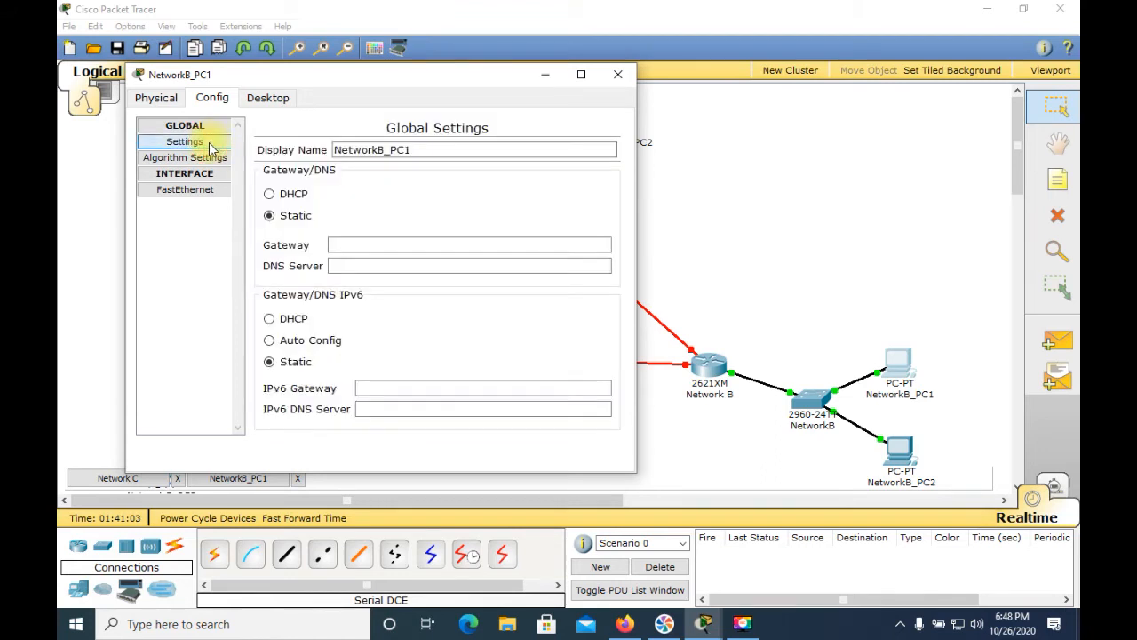
pyautogui.click(358, 253)
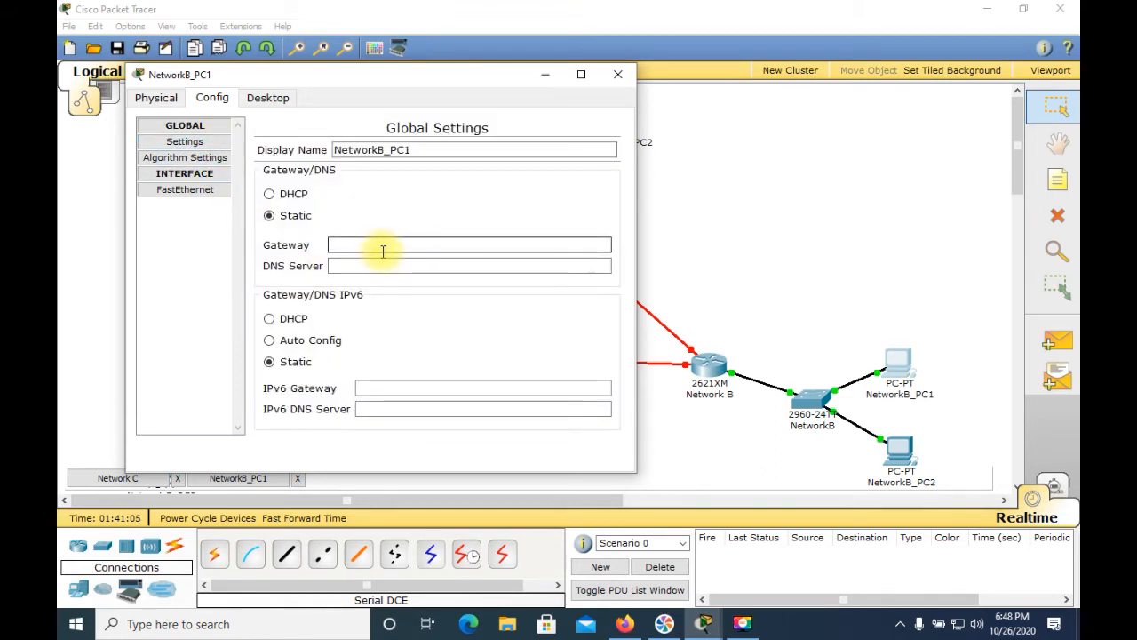
pyautogui.write('211')
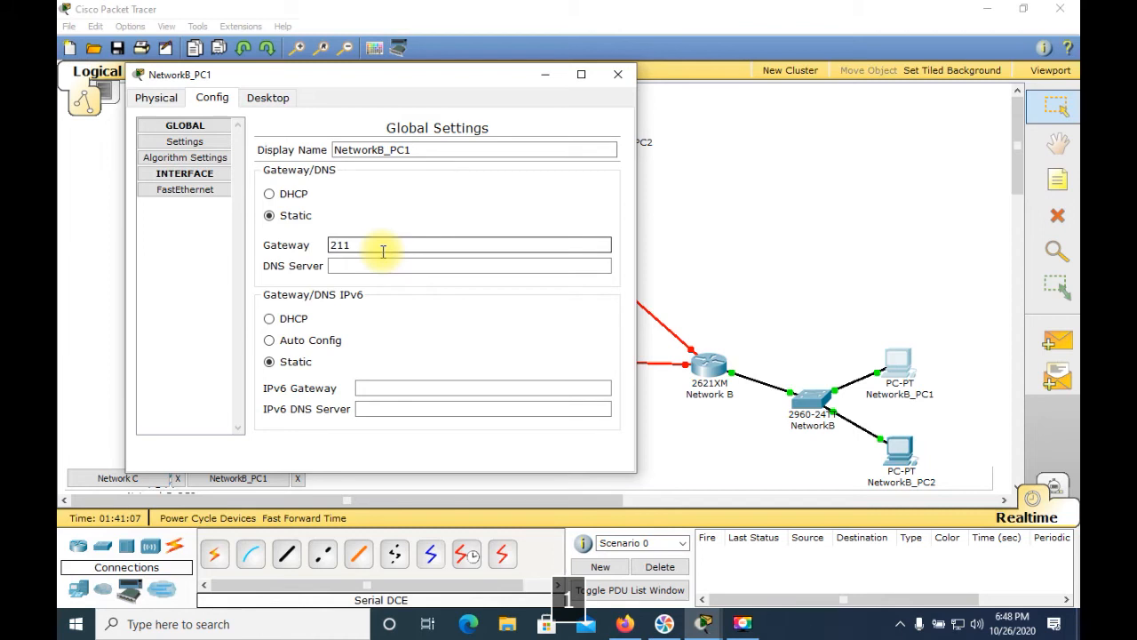
pyautogui.write('.200.35.12')
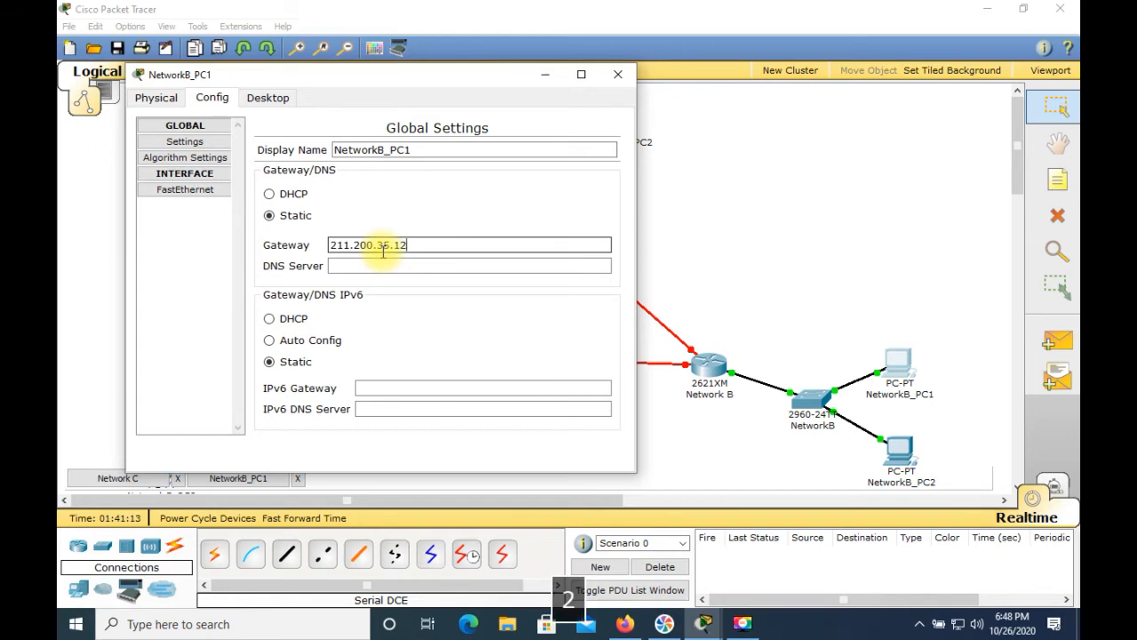
pyautogui.write('9')
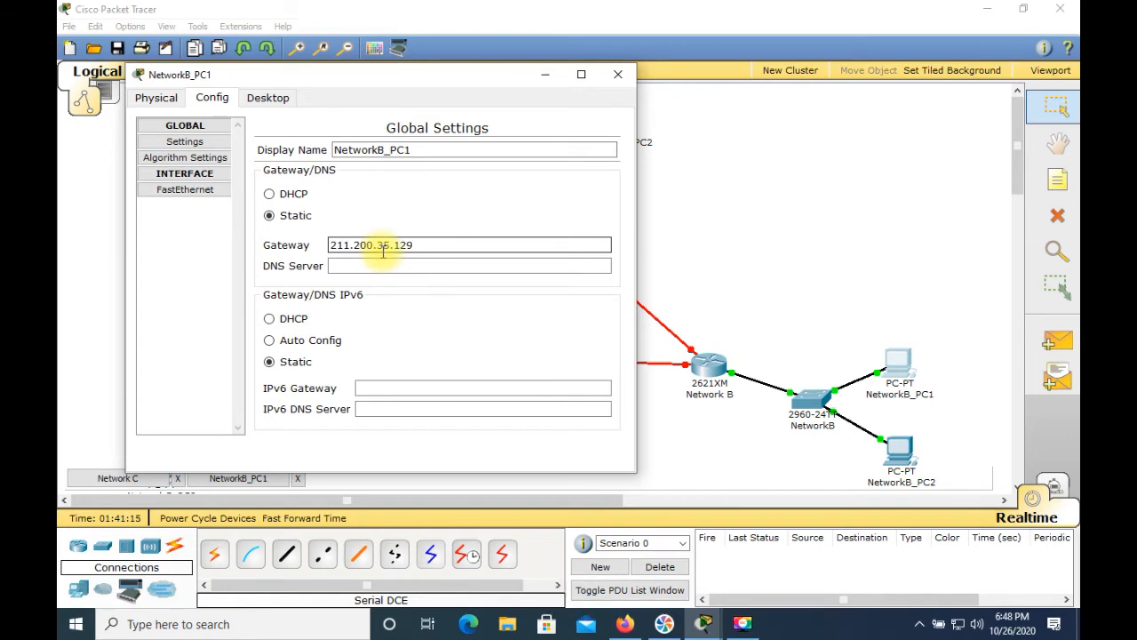
# Step: Open NetworkB_PC1's command prompt, run ipconfig and ping the gateway 211.200.35.129, then close the window
pyautogui.click(277, 101)
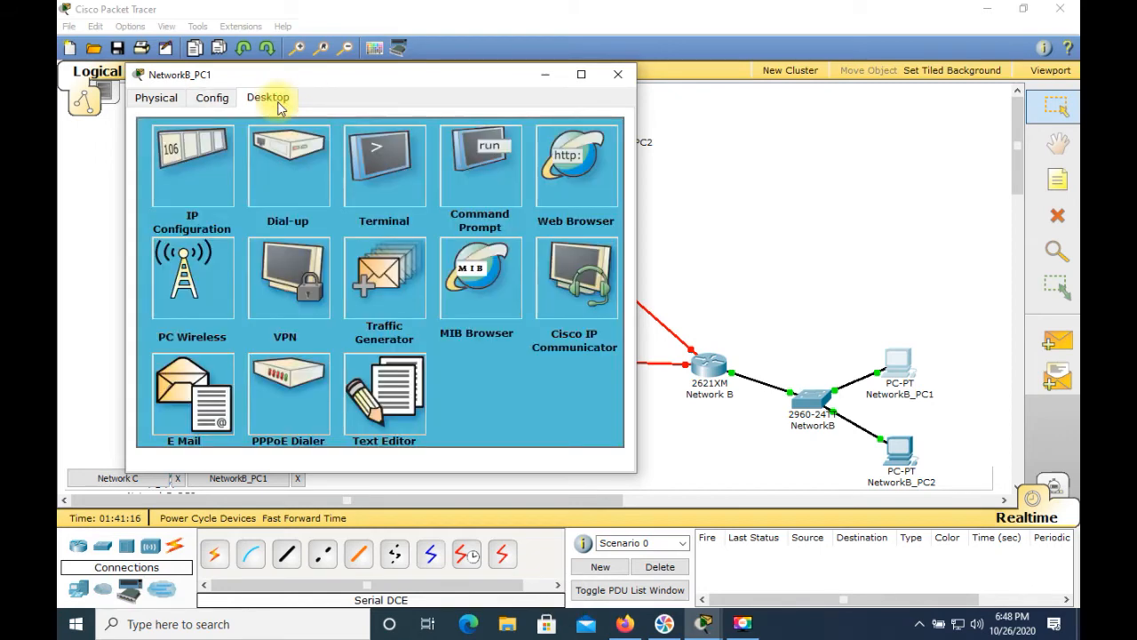
pyautogui.click(468, 156)
pyautogui.write('i')
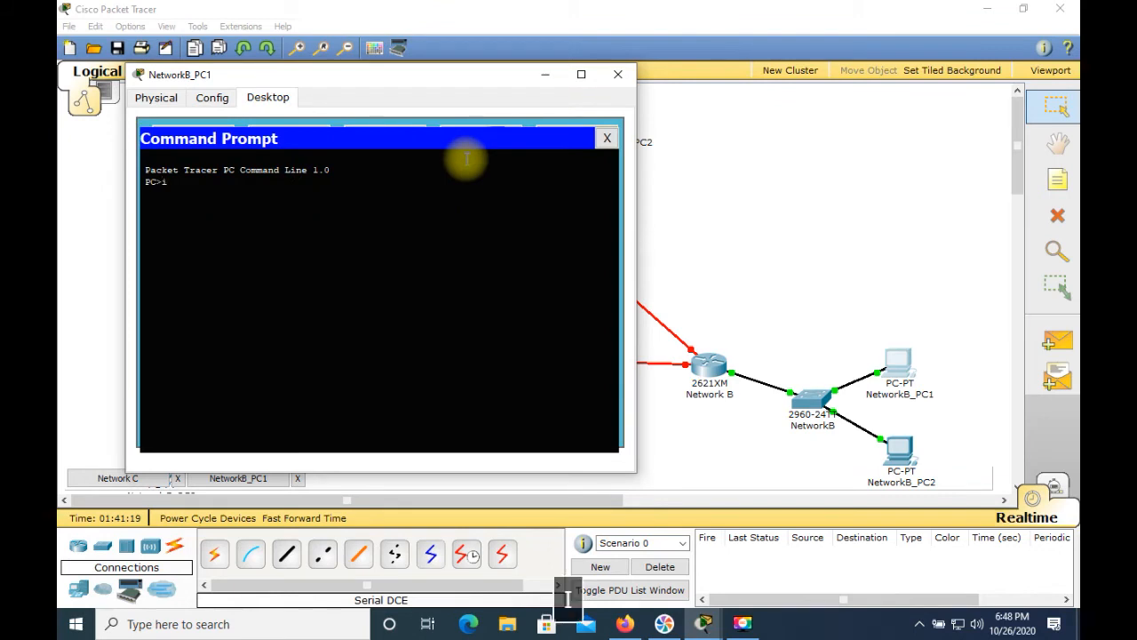
pyautogui.write('pconfig')
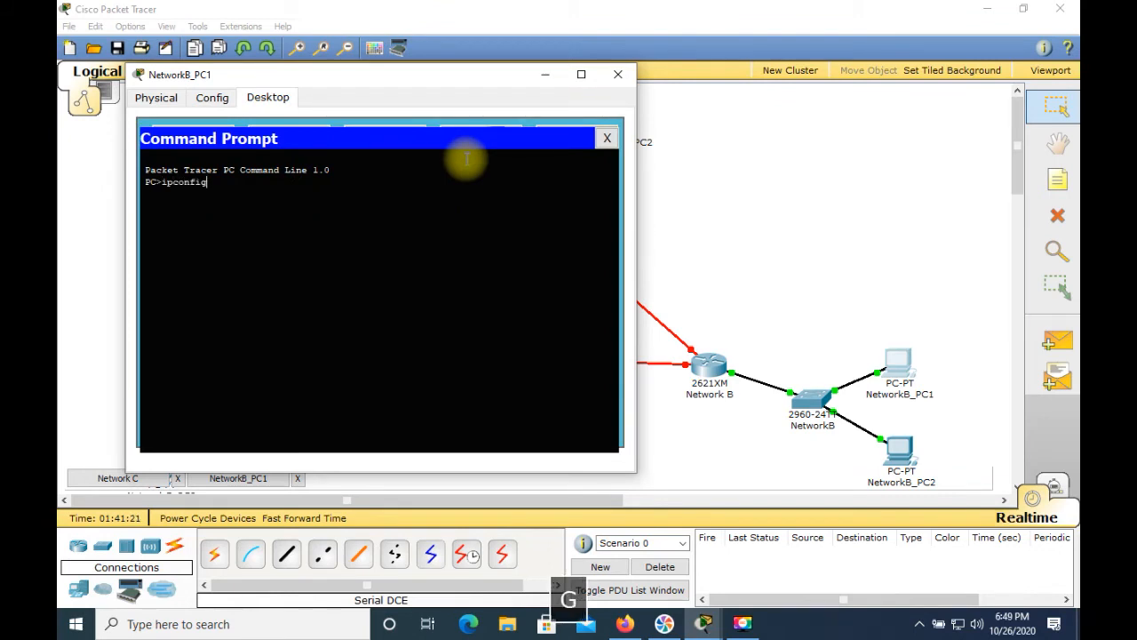
pyautogui.press('Return')
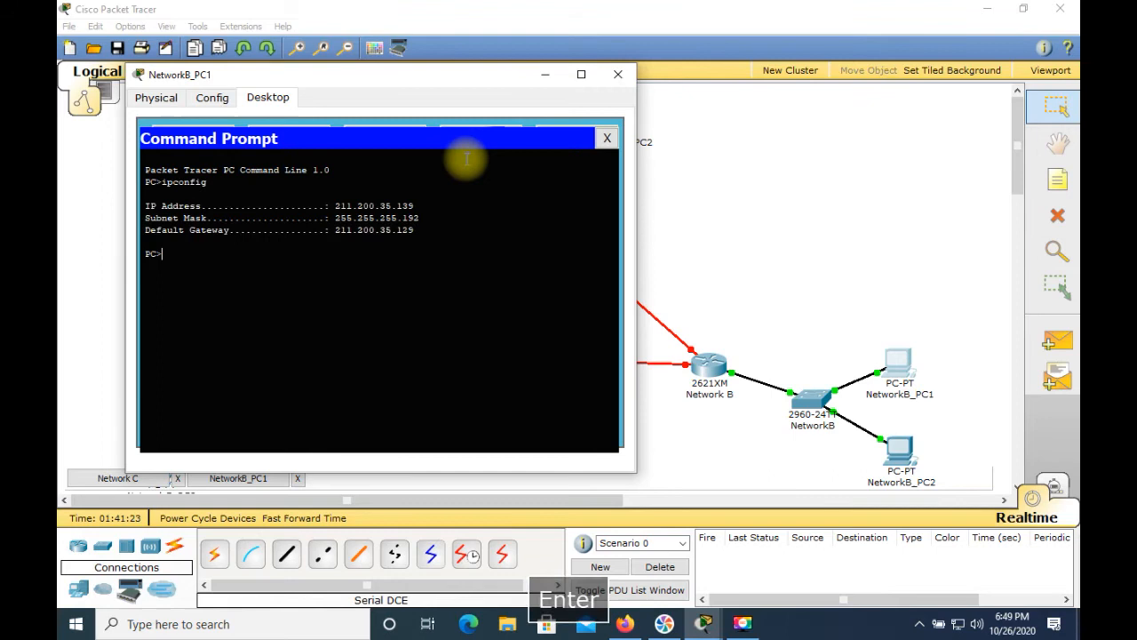
pyautogui.write('ping')
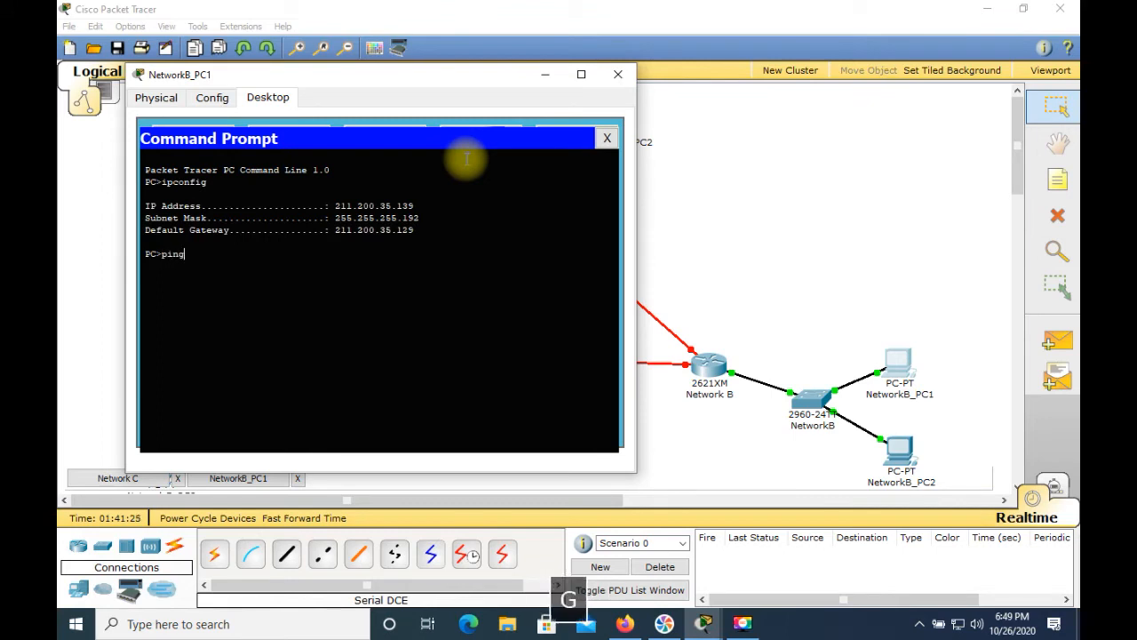
pyautogui.write(' 211.200.35')
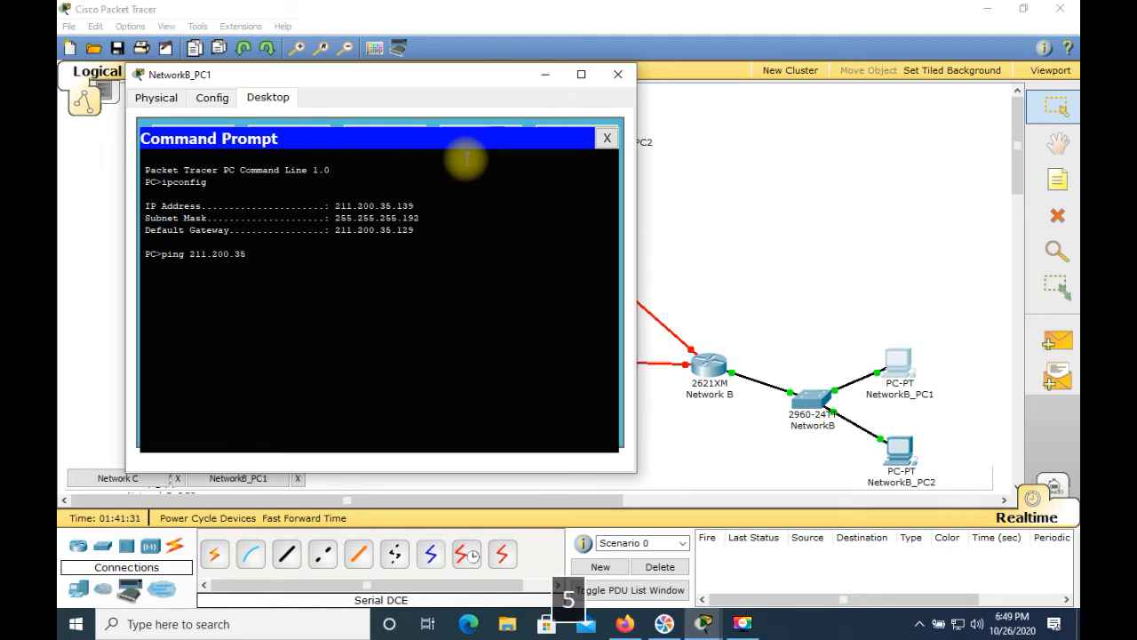
pyautogui.write('.129')
pyautogui.press('Return')
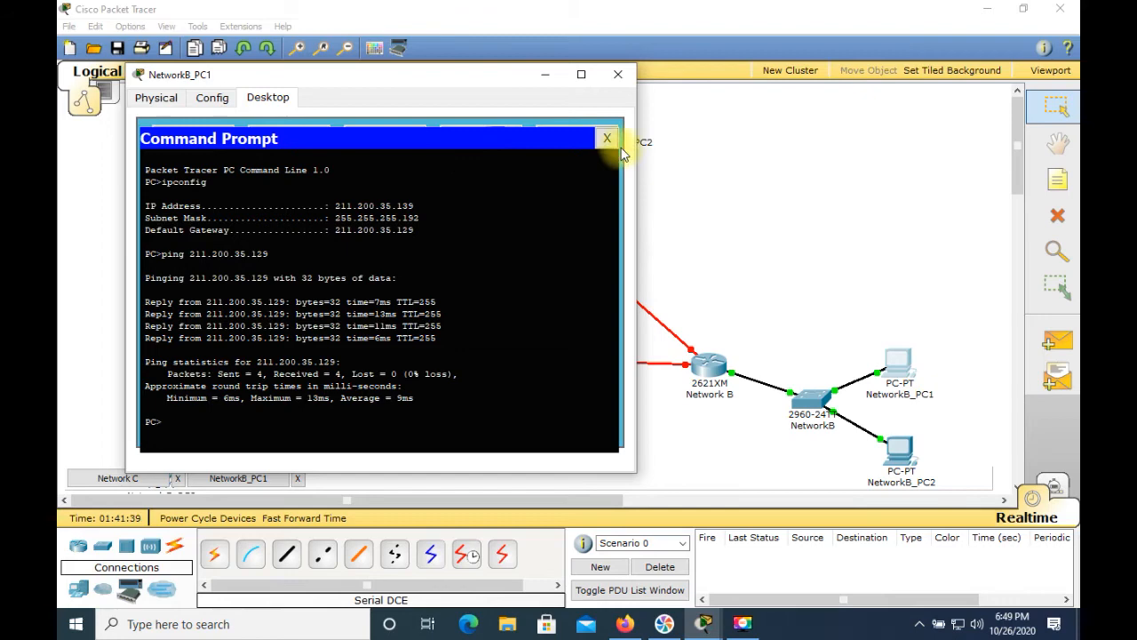
pyautogui.click(618, 73)
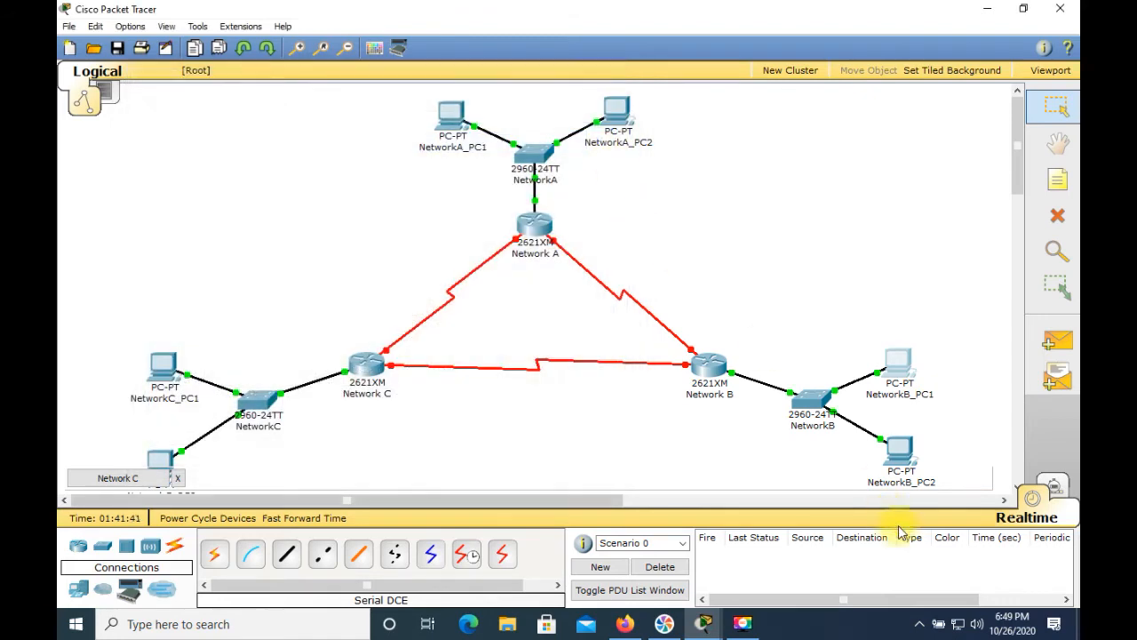
# Step: Open NetworkB_PC2's FastEthernet configuration and set its IP address to 211.200.35.140
pyautogui.click(899, 449)
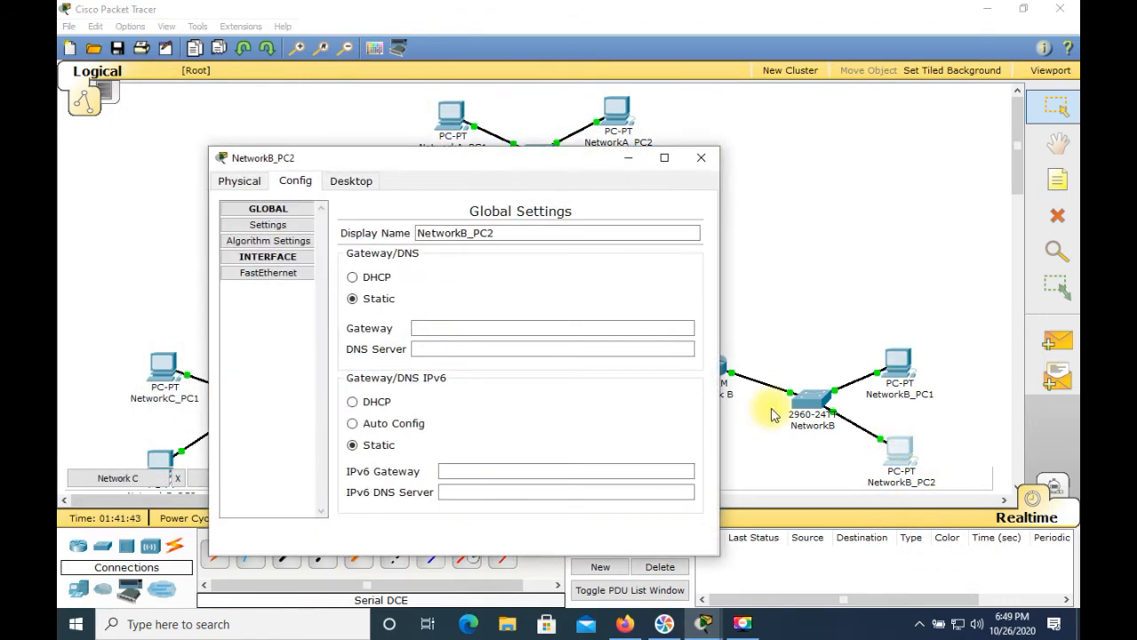
pyautogui.click(279, 274)
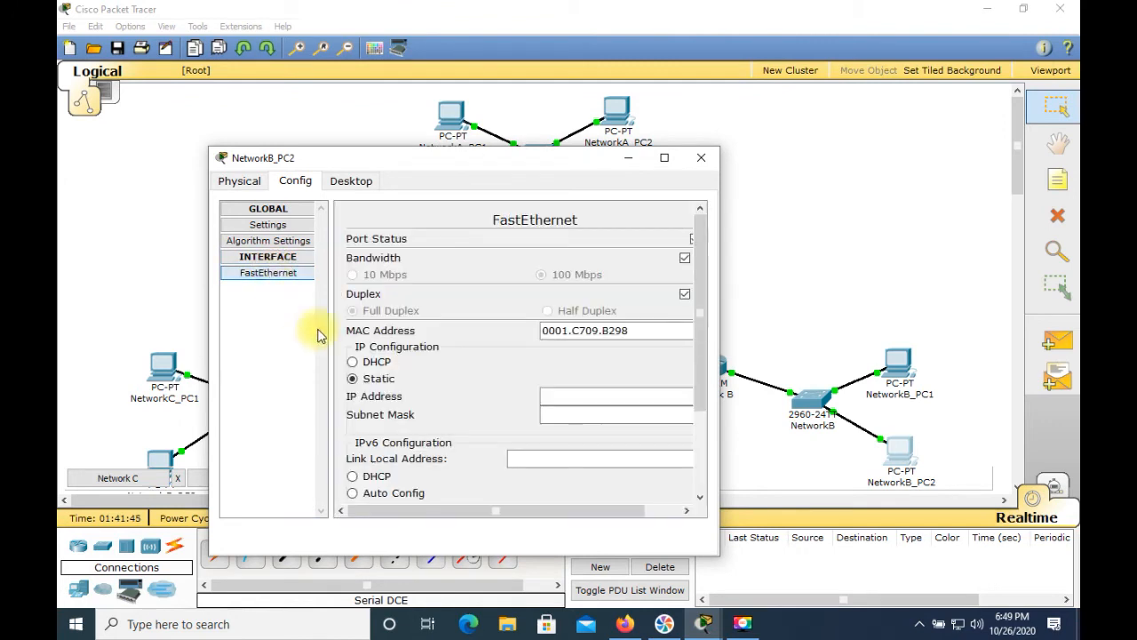
pyautogui.click(549, 395)
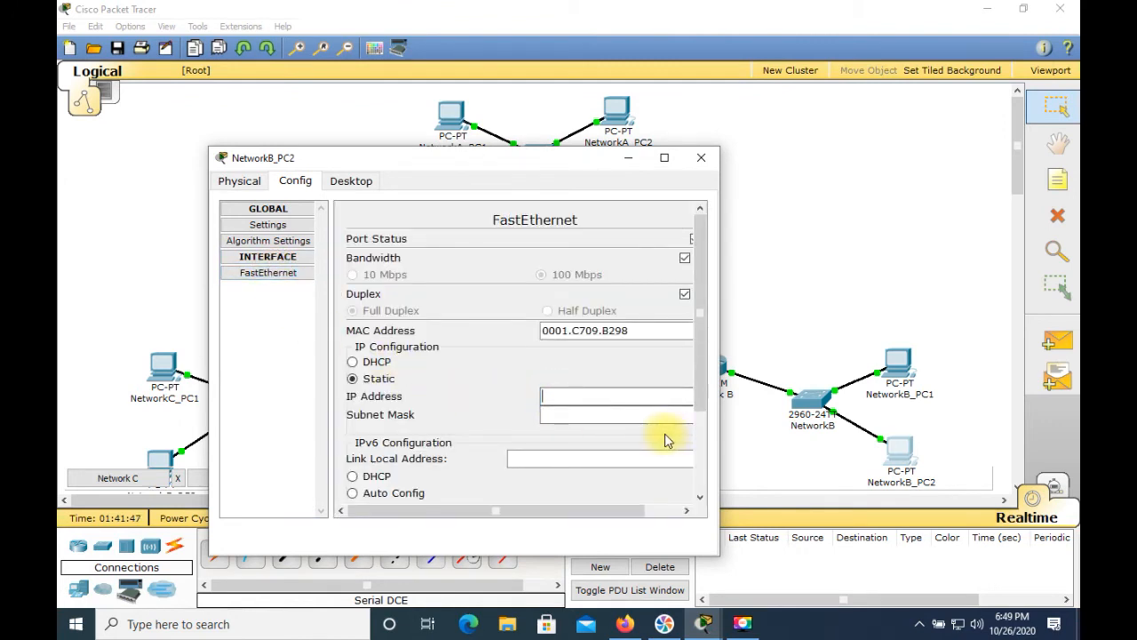
pyautogui.write('211.')
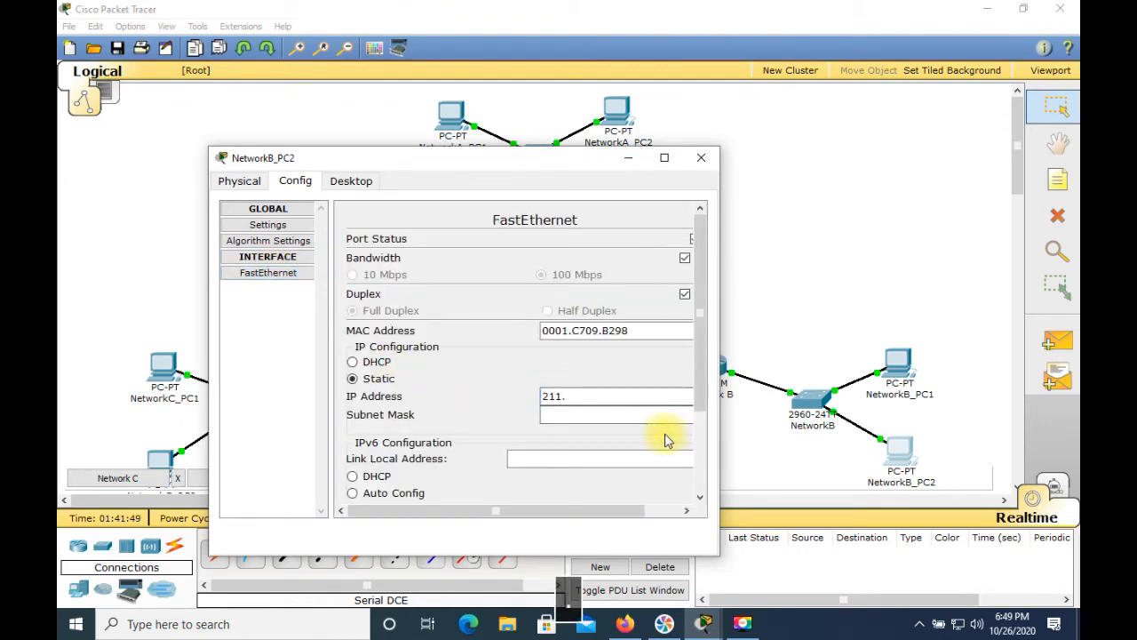
pyautogui.write('200.35.140')
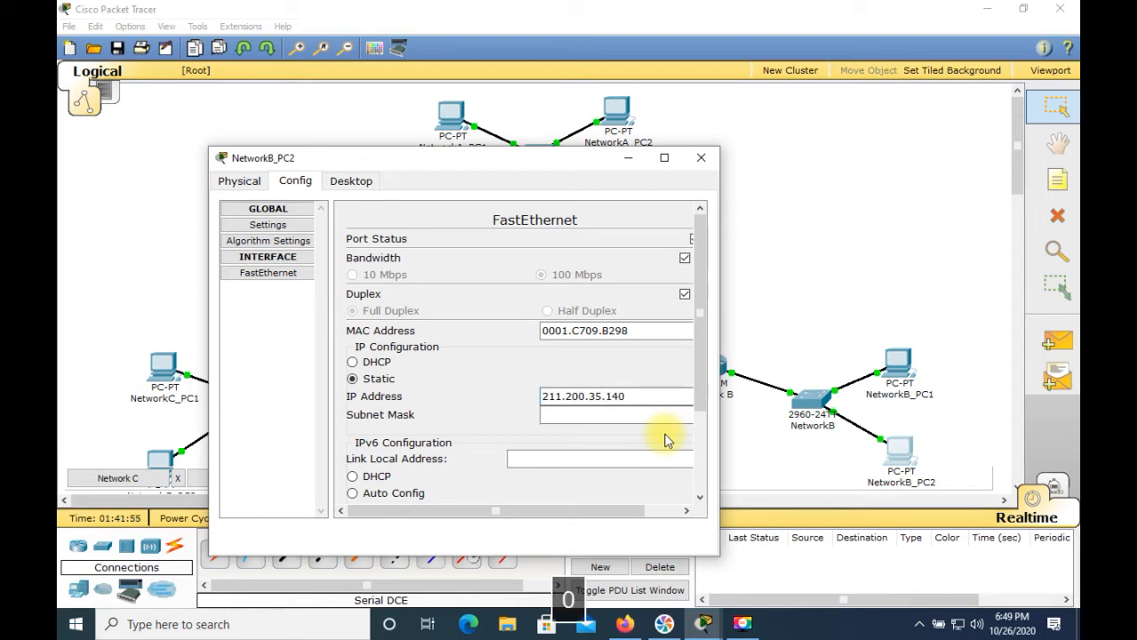
# Step: Set NetworkB_PC2's subnet mask to 255.255.255.192 and its default gateway to 211.200.35.129
pyautogui.click(660, 419)
pyautogui.press('BackSpace')
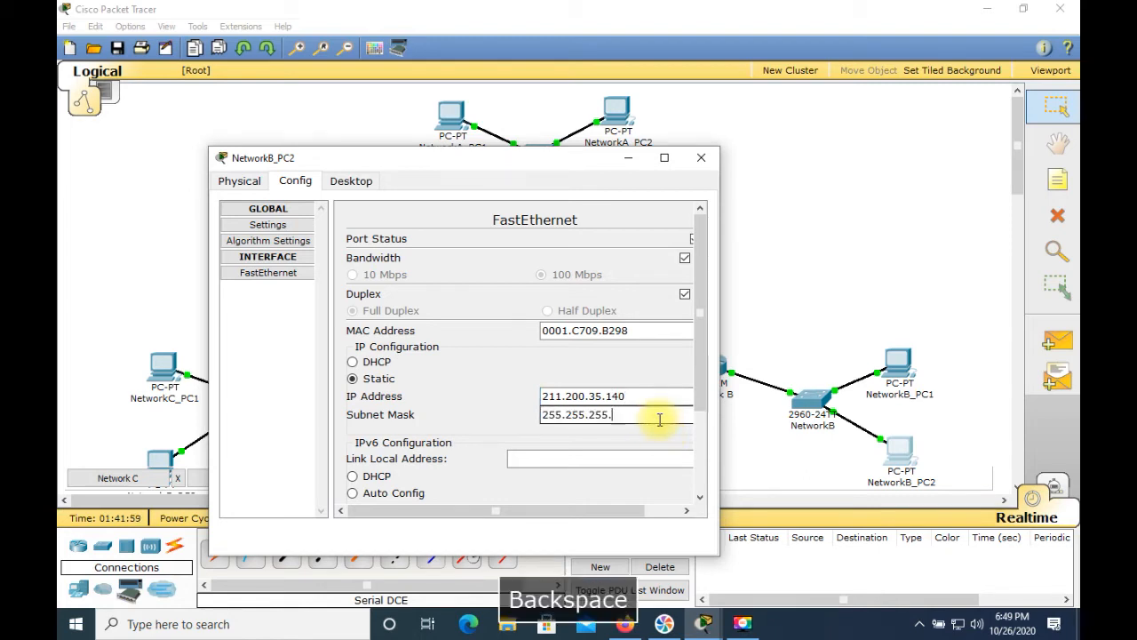
pyautogui.write('192')
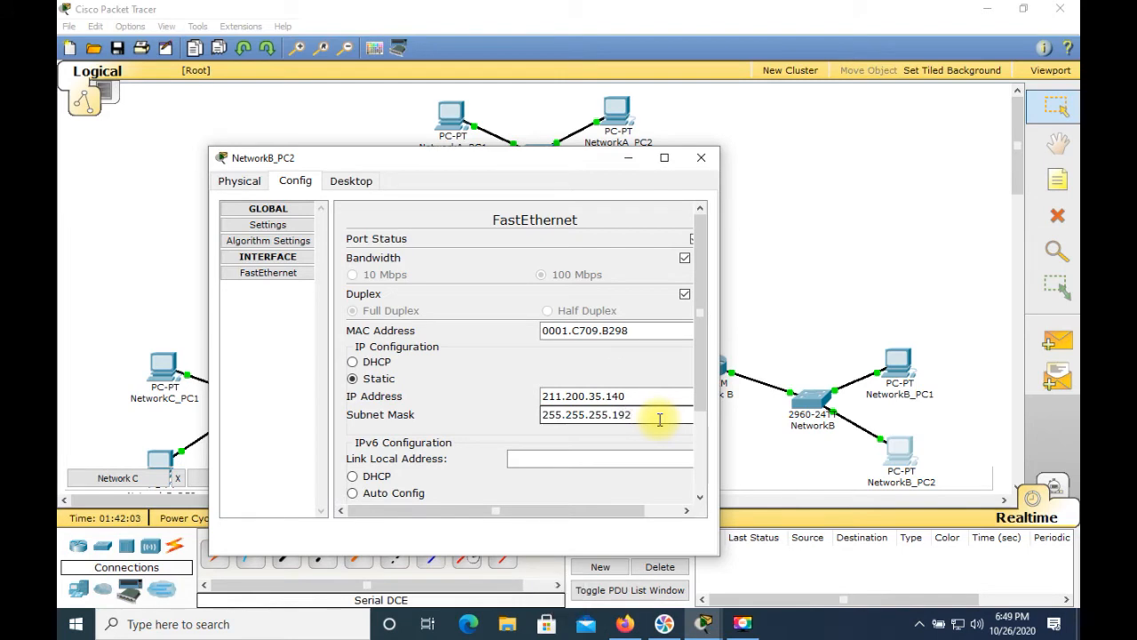
pyautogui.click(265, 230)
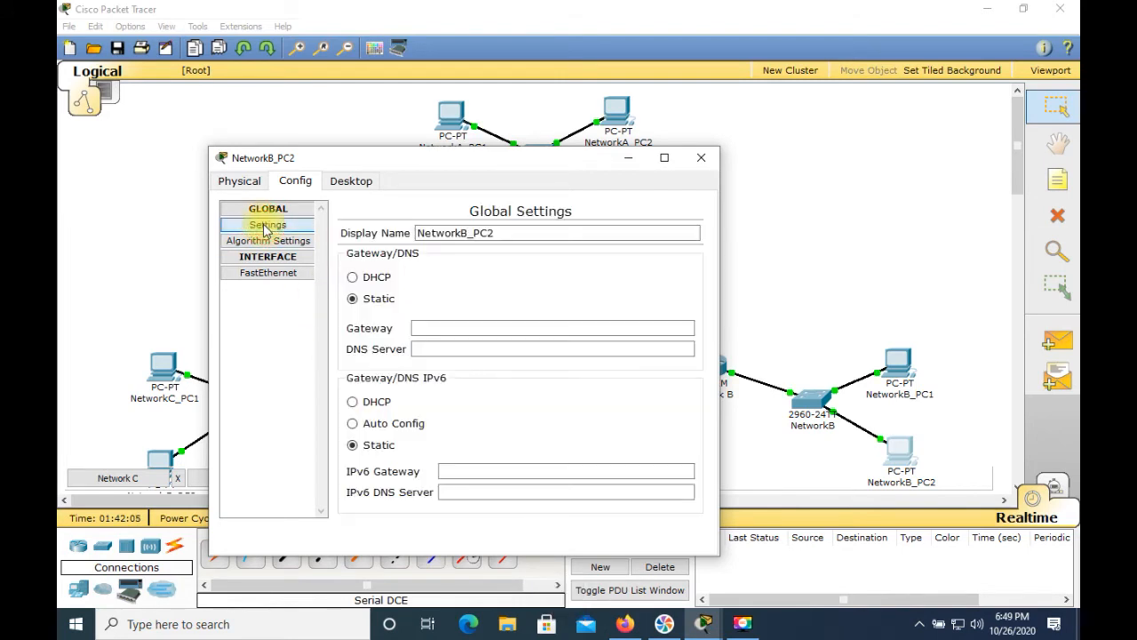
pyautogui.click(455, 327)
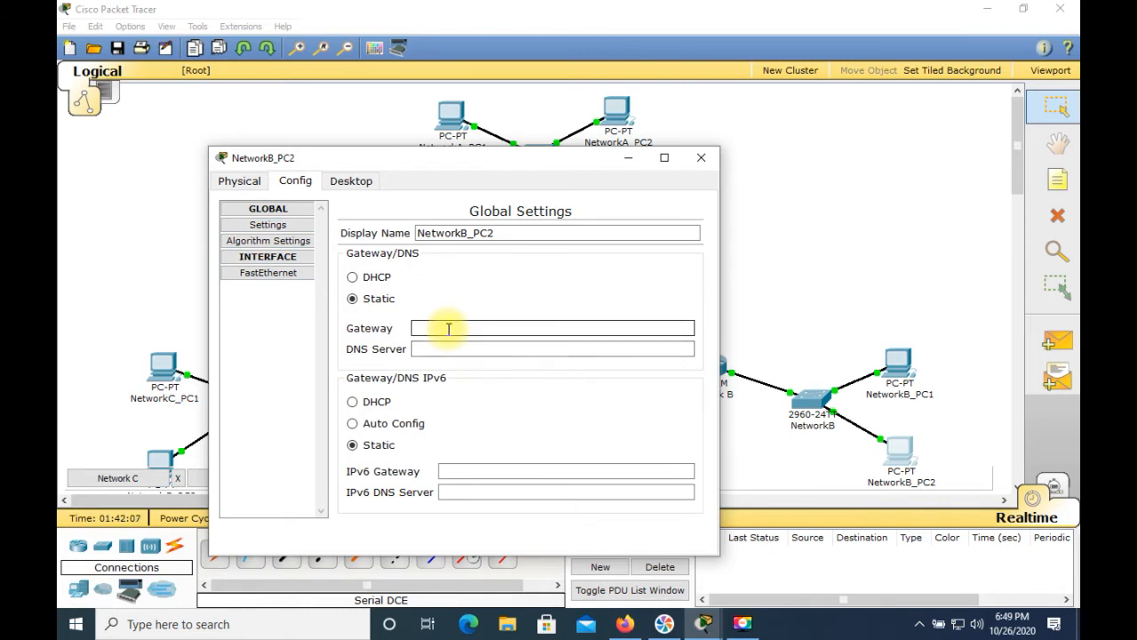
pyautogui.write('211.')
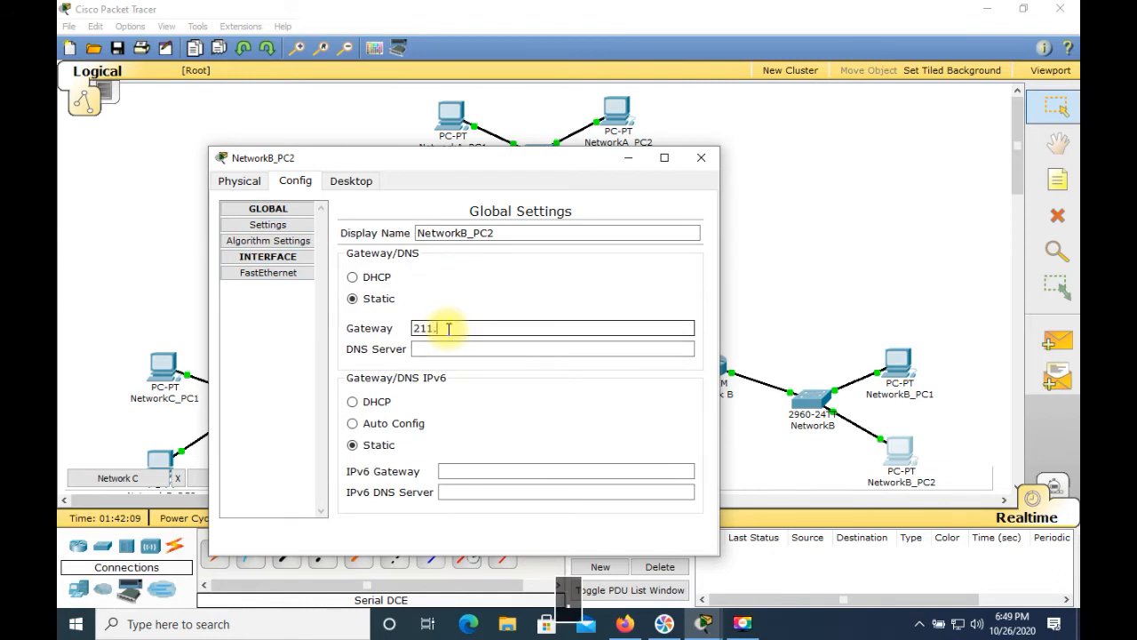
pyautogui.write('200.35.129')
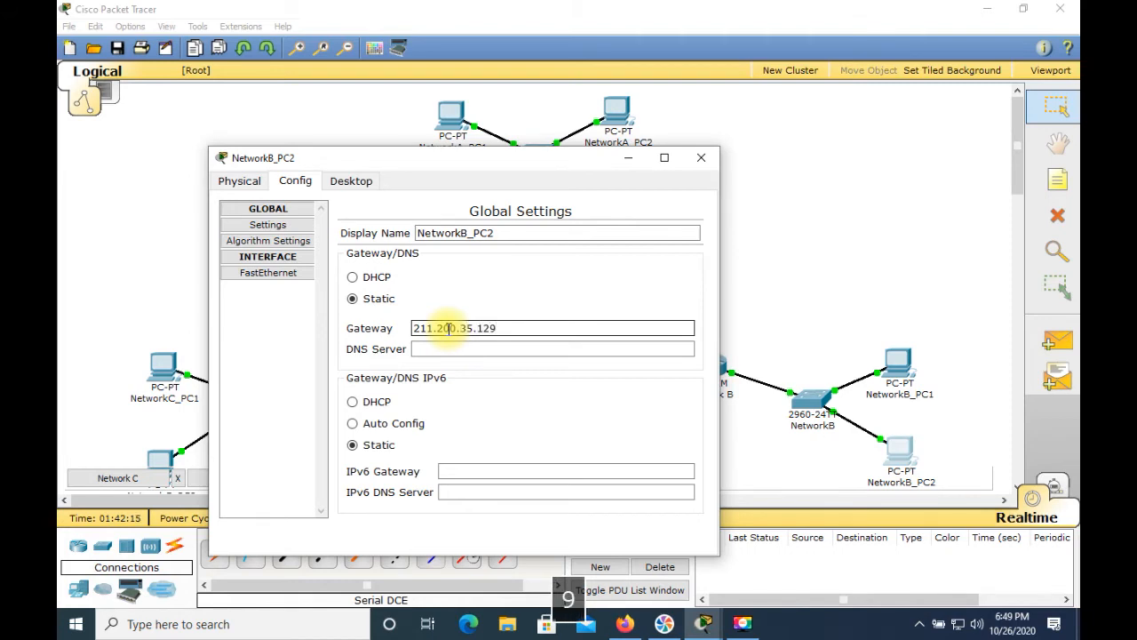
# Step: Open NetworkB_PC2's command prompt, run ipconfig and ping the gateway 211.200.35.129, then close the window
pyautogui.click(351, 180)
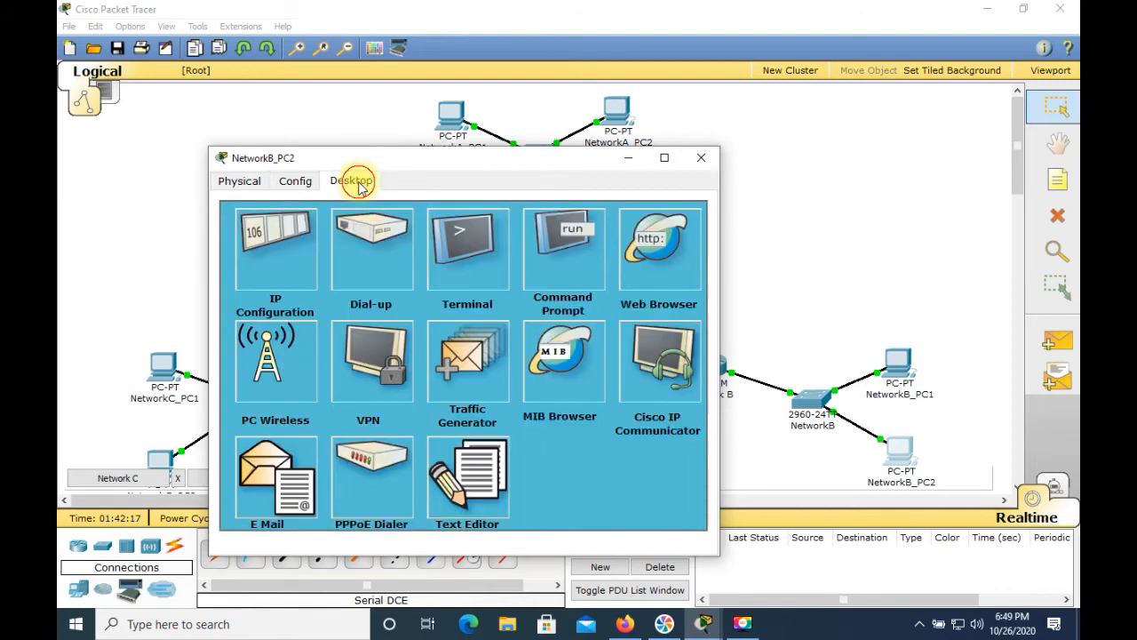
pyautogui.click(559, 258)
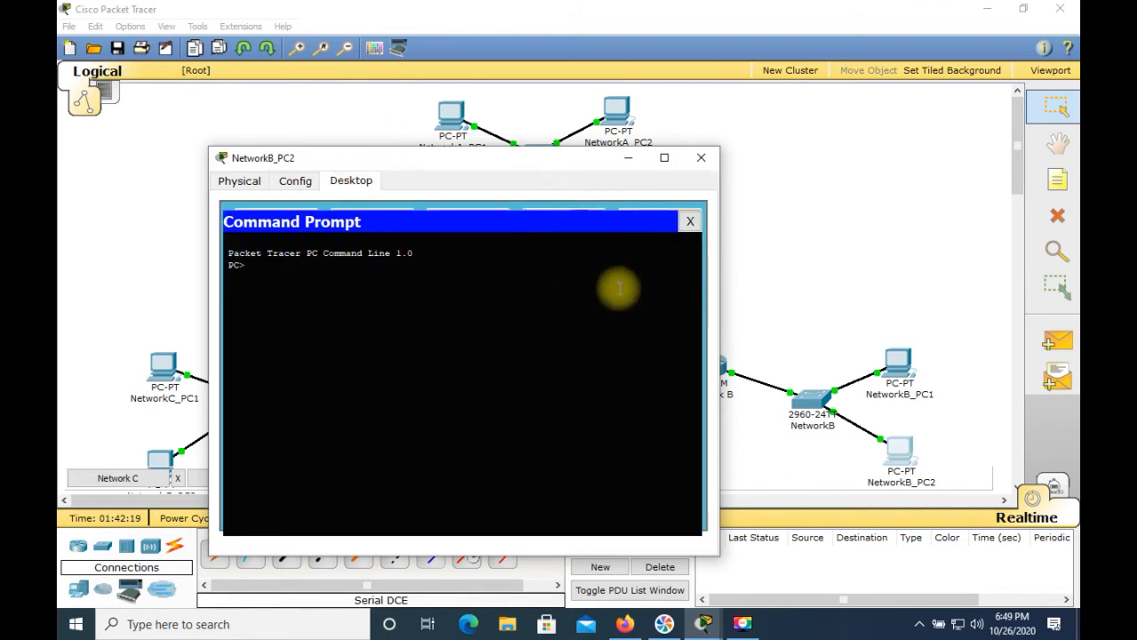
pyautogui.write('ipco')
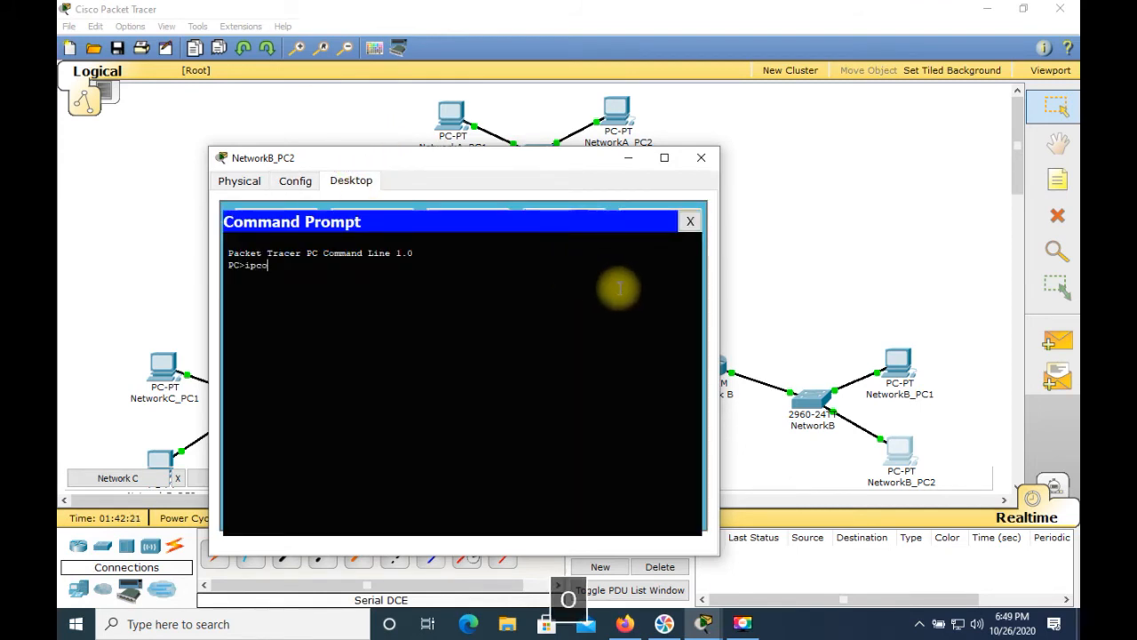
pyautogui.write('nfig')
pyautogui.press('Return')
pyautogui.write('p')
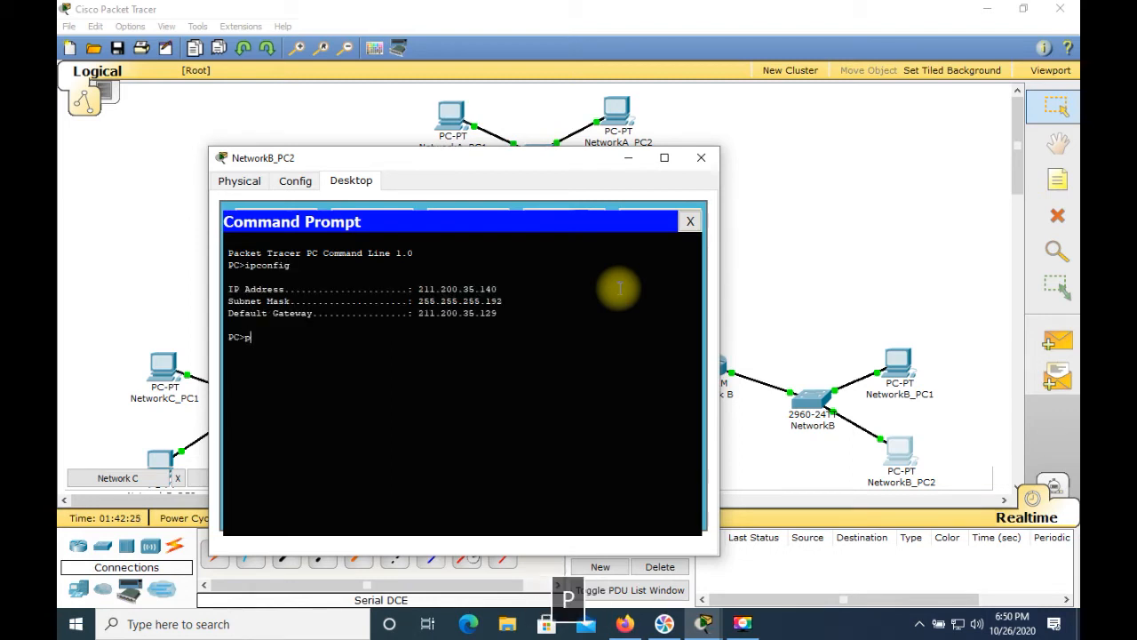
pyautogui.write('ing 211.')
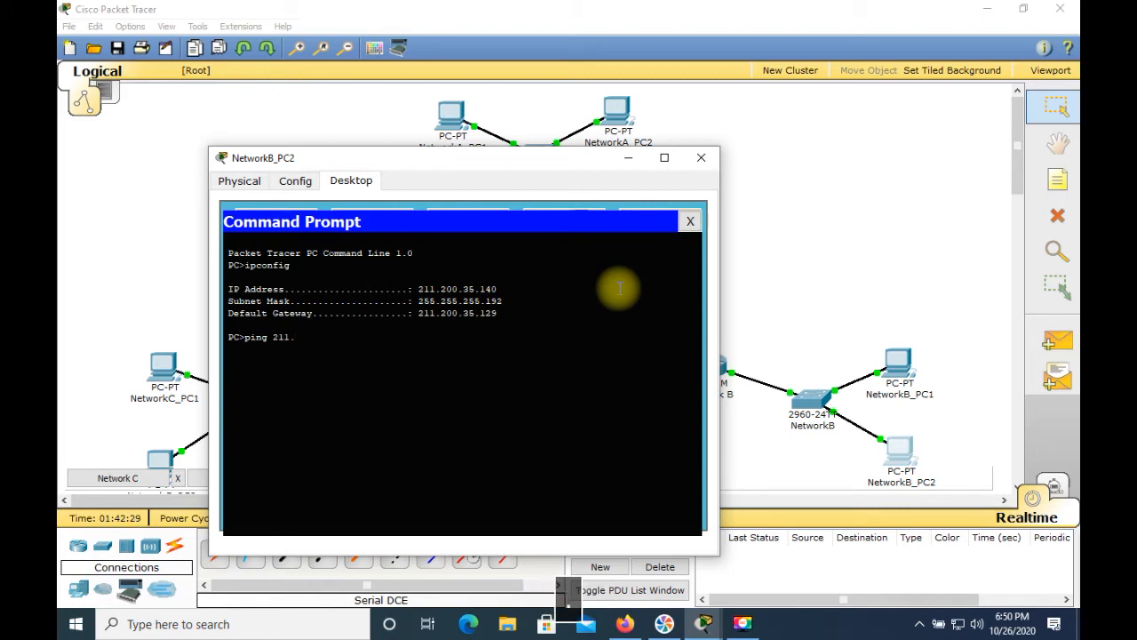
pyautogui.write('200.35.12')
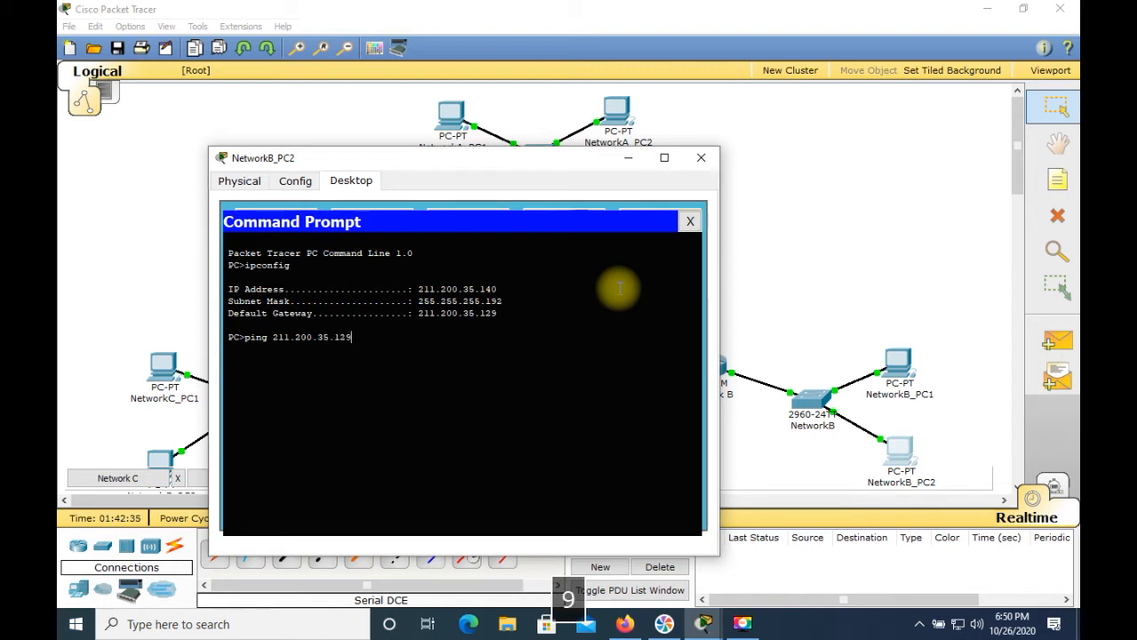
pyautogui.write('9')
pyautogui.press('Return')
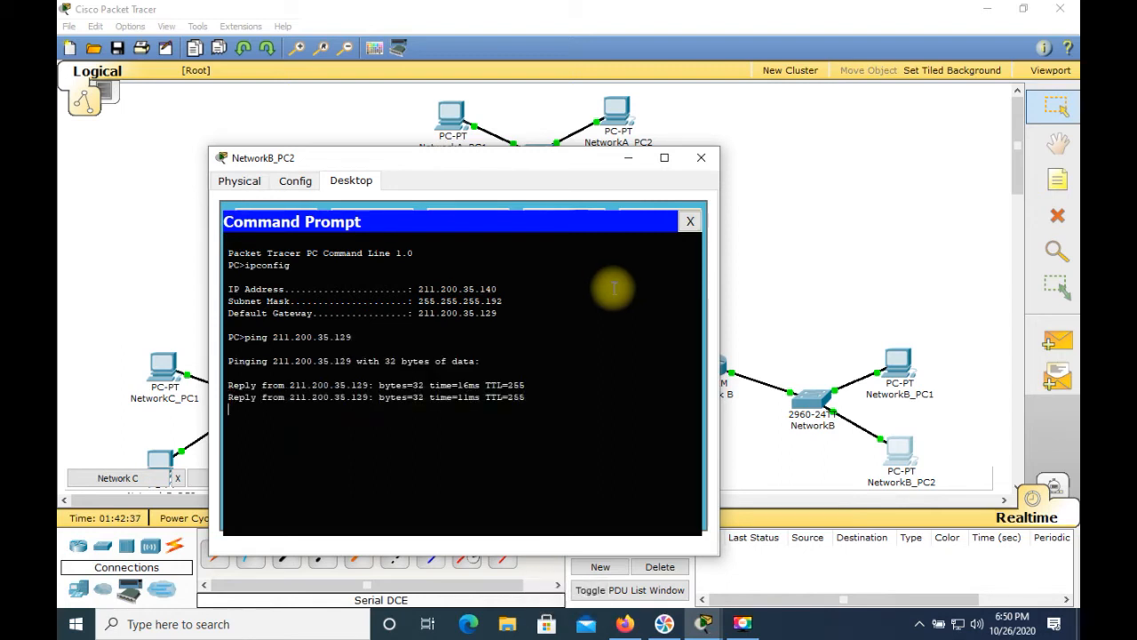
pyautogui.click(701, 157)
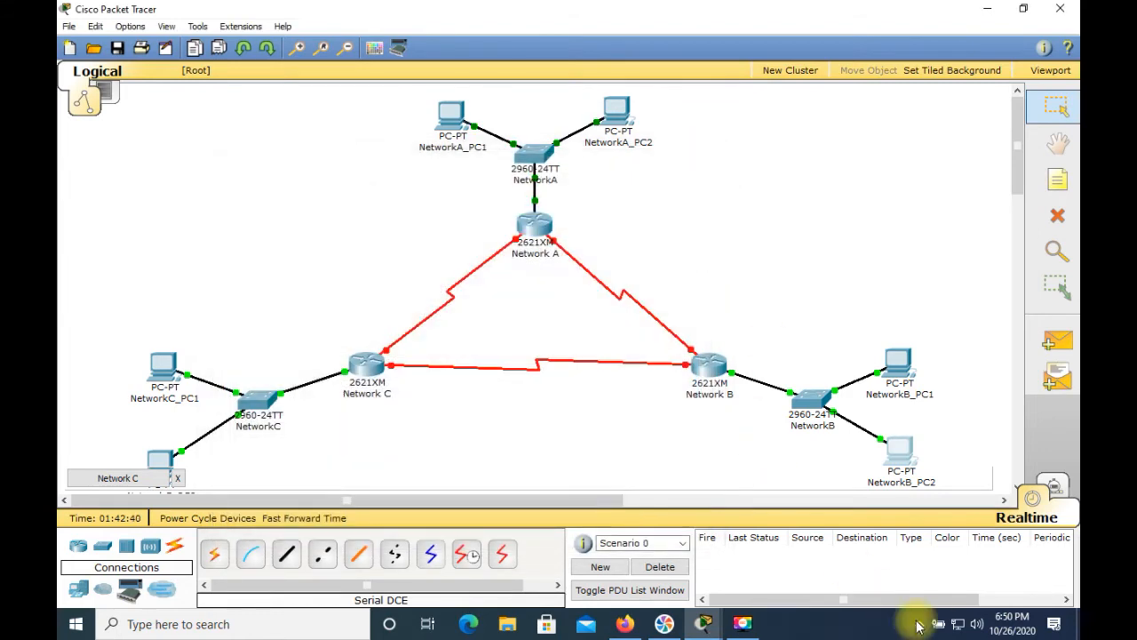
# Step: Open NetworkC_PC1's FastEthernet configuration and set its IP address to 211.200.35.203
pyautogui.click(1020, 592)
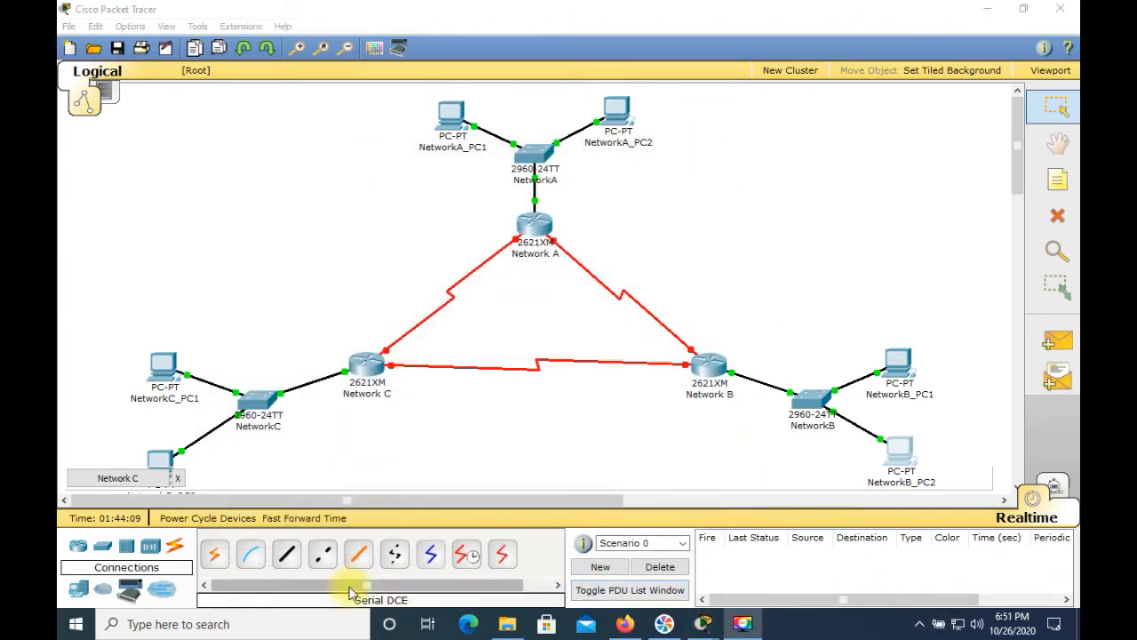
pyautogui.click(160, 373)
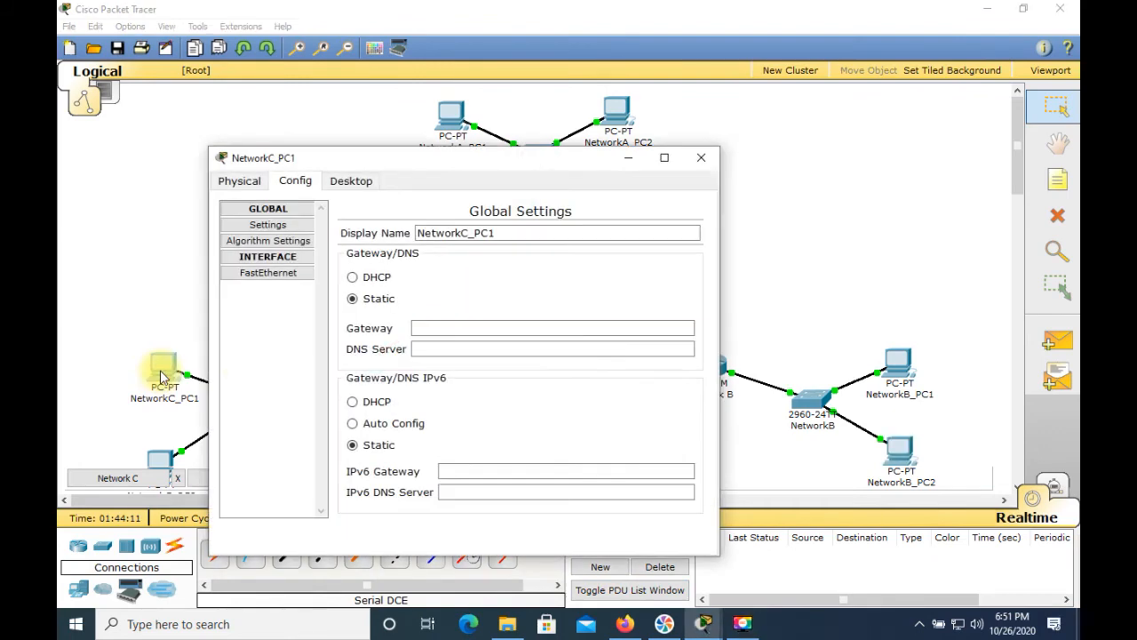
pyautogui.click(267, 273)
pyautogui.click(577, 398)
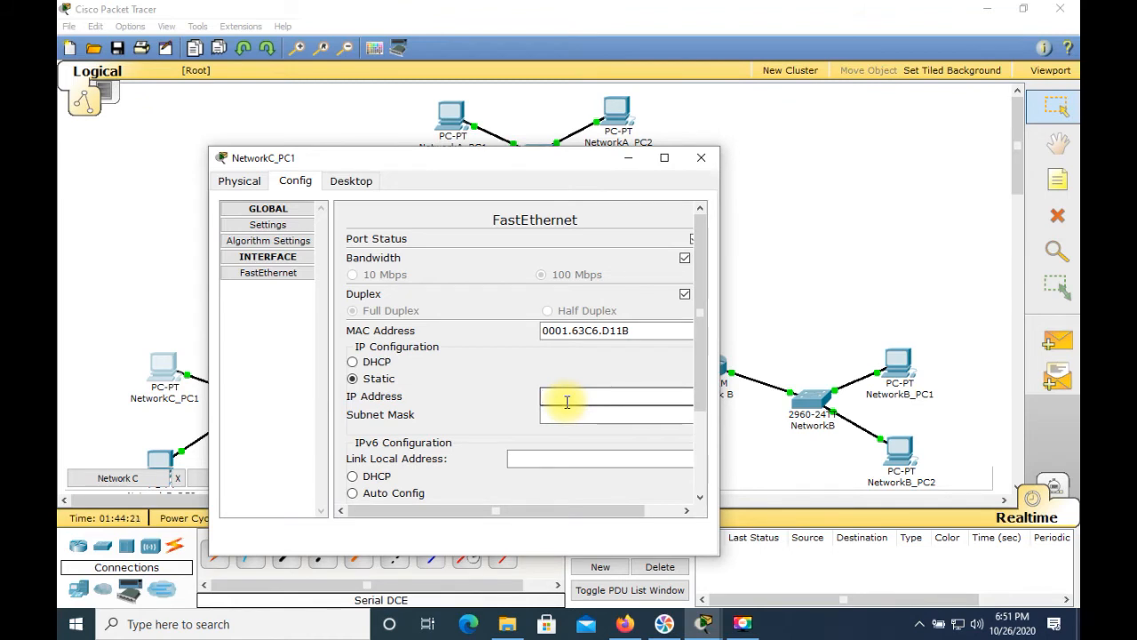
pyautogui.write('211.')
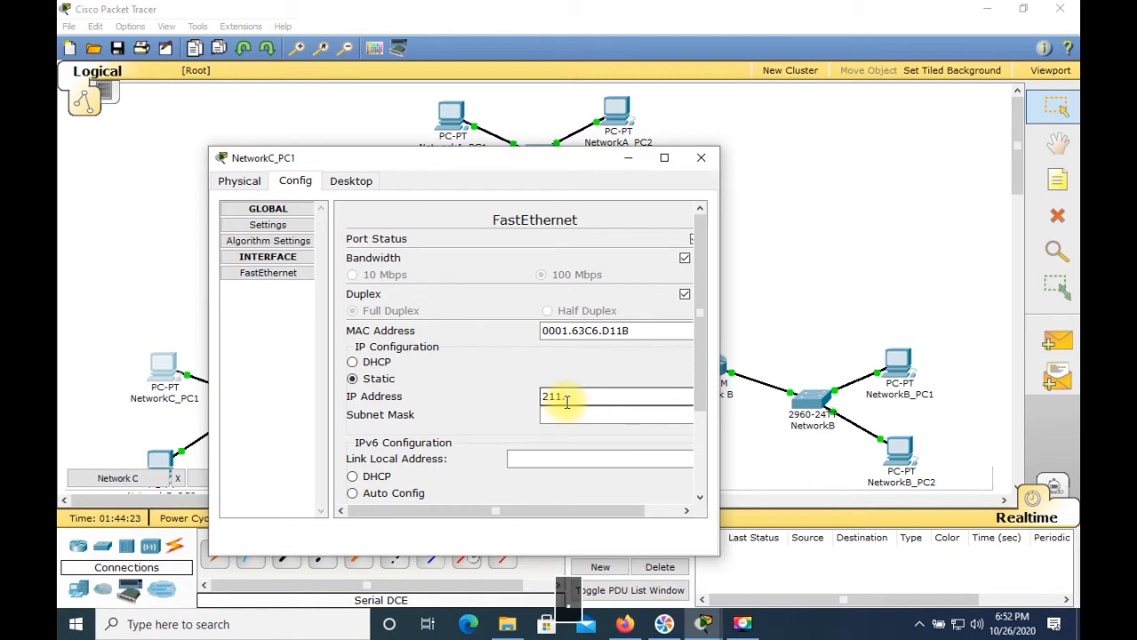
pyautogui.write('200.35')
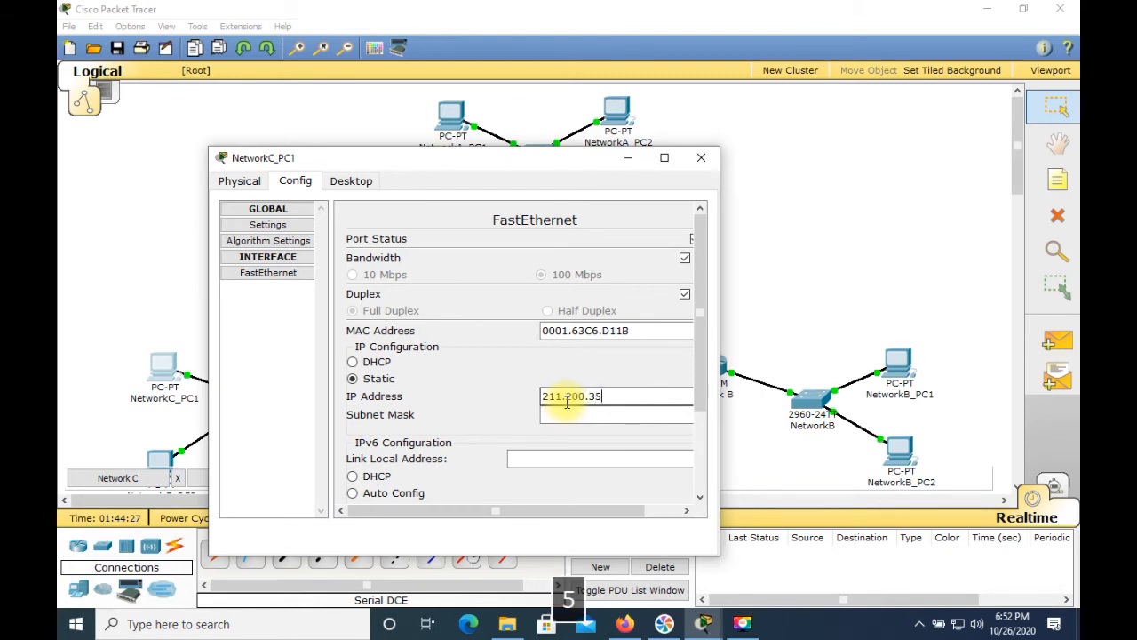
pyautogui.write('.203')
# Step: Set NetworkC_PC1's subnet mask to 255.255.255.224 and its default gateway to 211.200.35.193
pyautogui.click(640, 415)
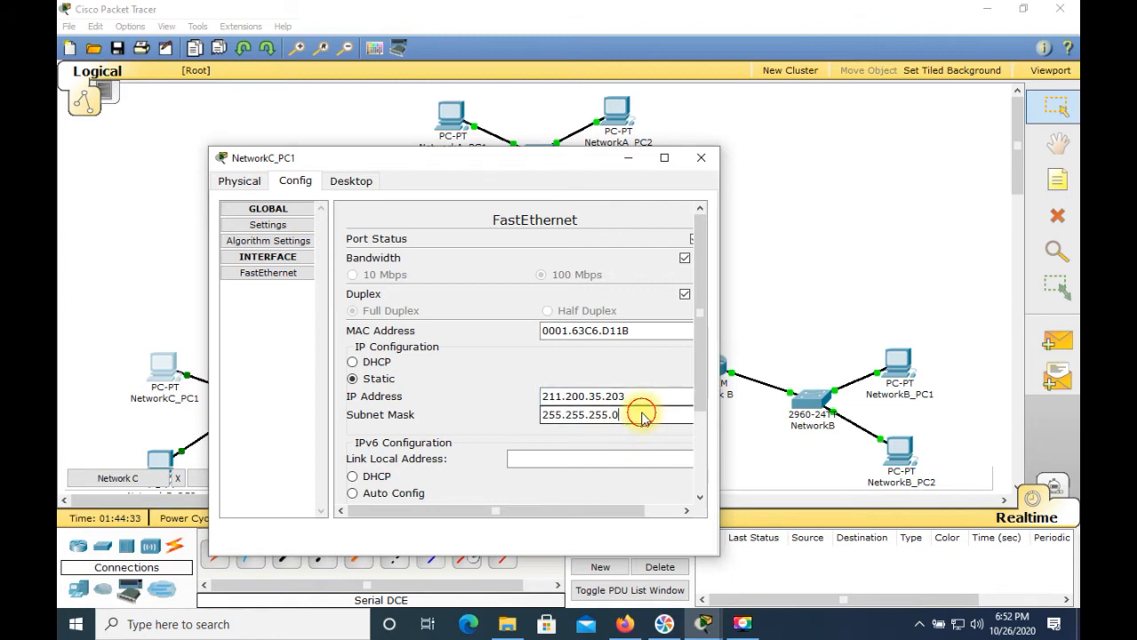
pyautogui.press('BackSpace')
pyautogui.write('224')
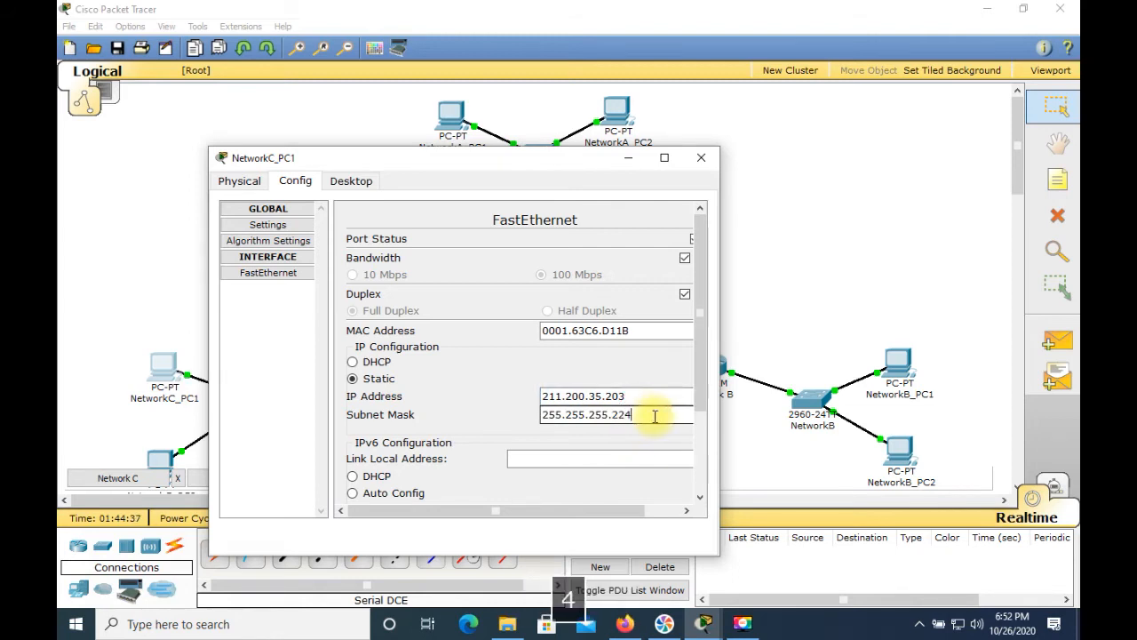
pyautogui.click(278, 228)
pyautogui.click(446, 327)
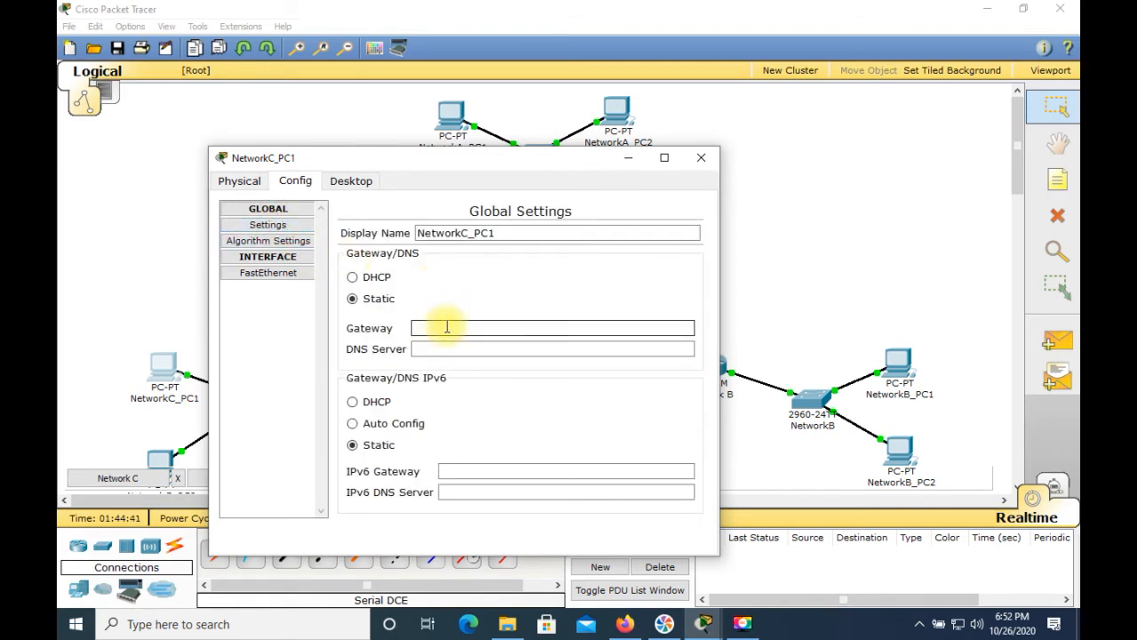
pyautogui.write('211.200')
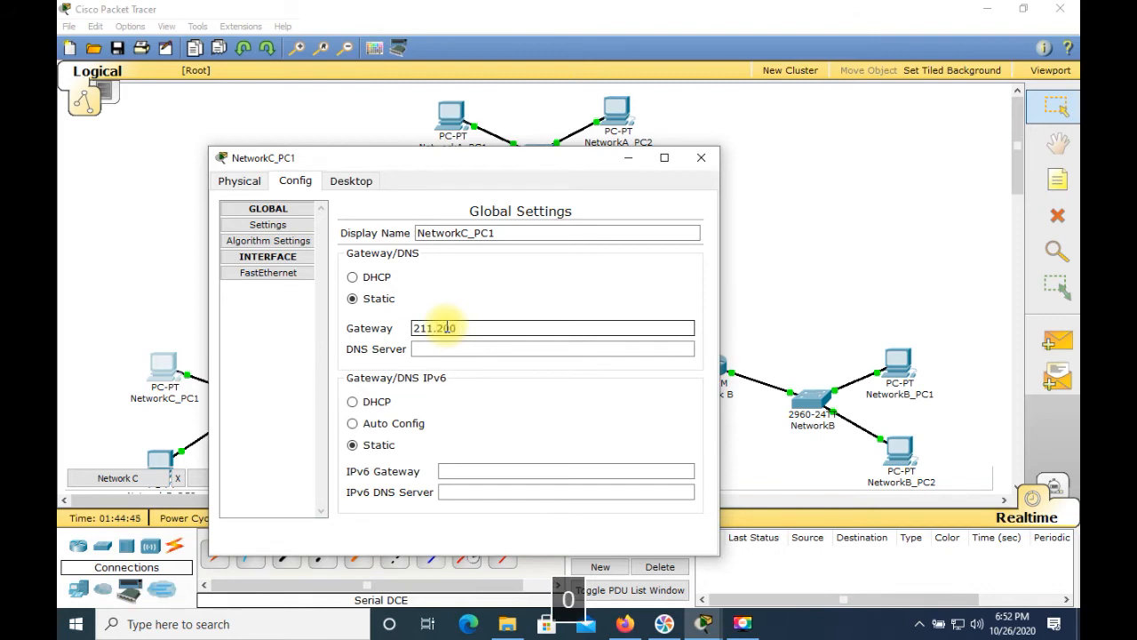
pyautogui.write('.35.193')
# Step: Open NetworkC_PC1's command prompt, run ipconfig and ping the gateway 211.200.35.193, then close the window
pyautogui.click(345, 188)
pyautogui.click(549, 238)
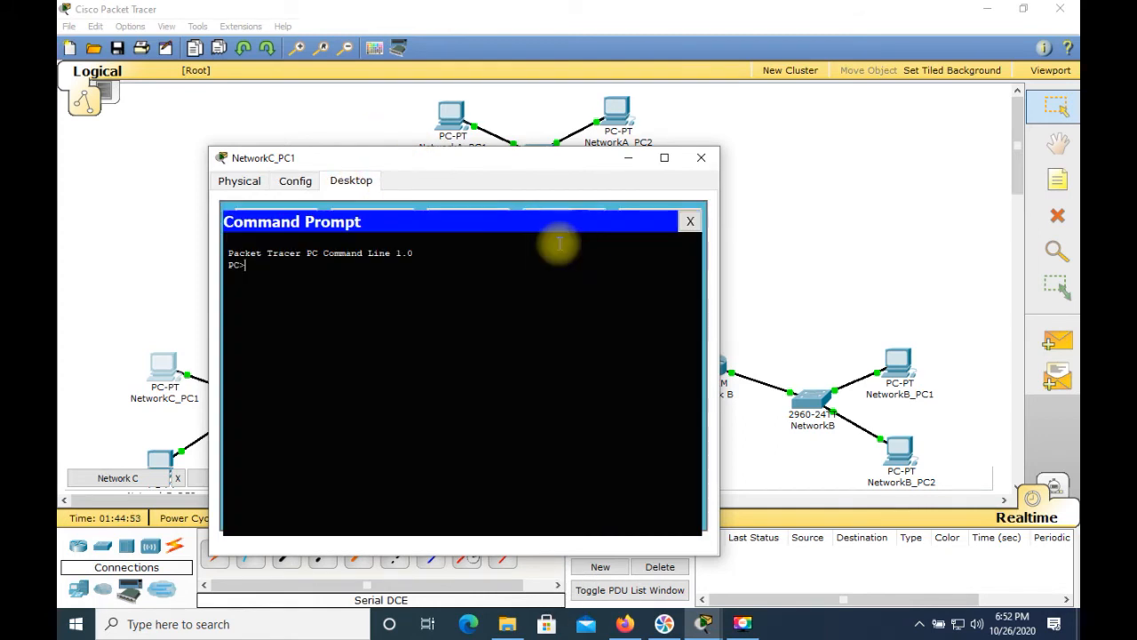
pyautogui.write('ipconfug')
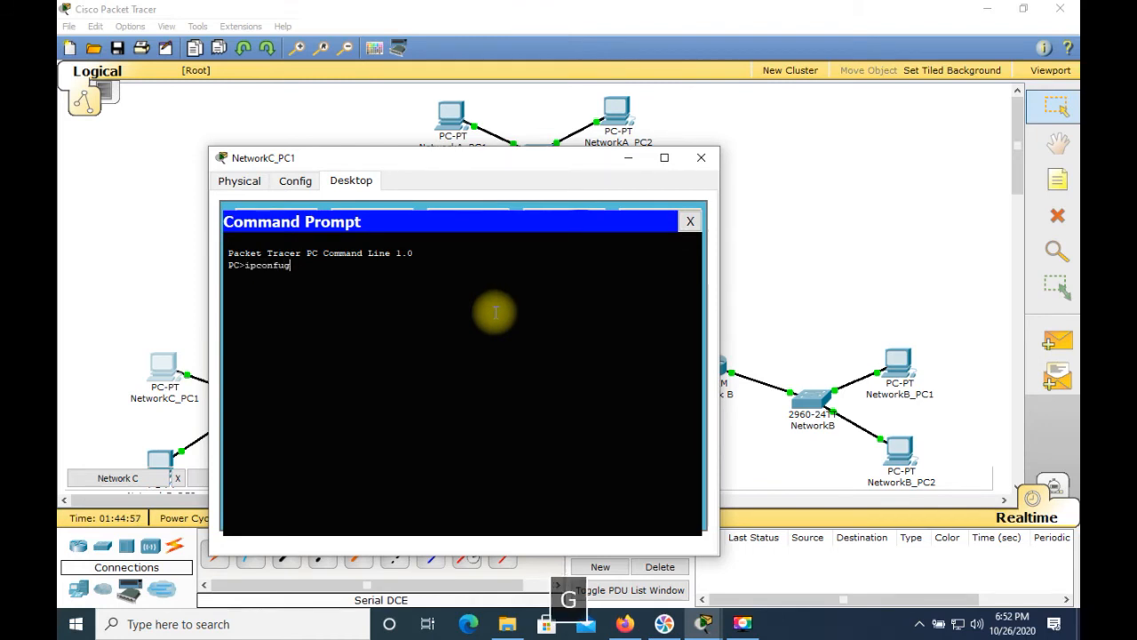
pyautogui.press('Return')
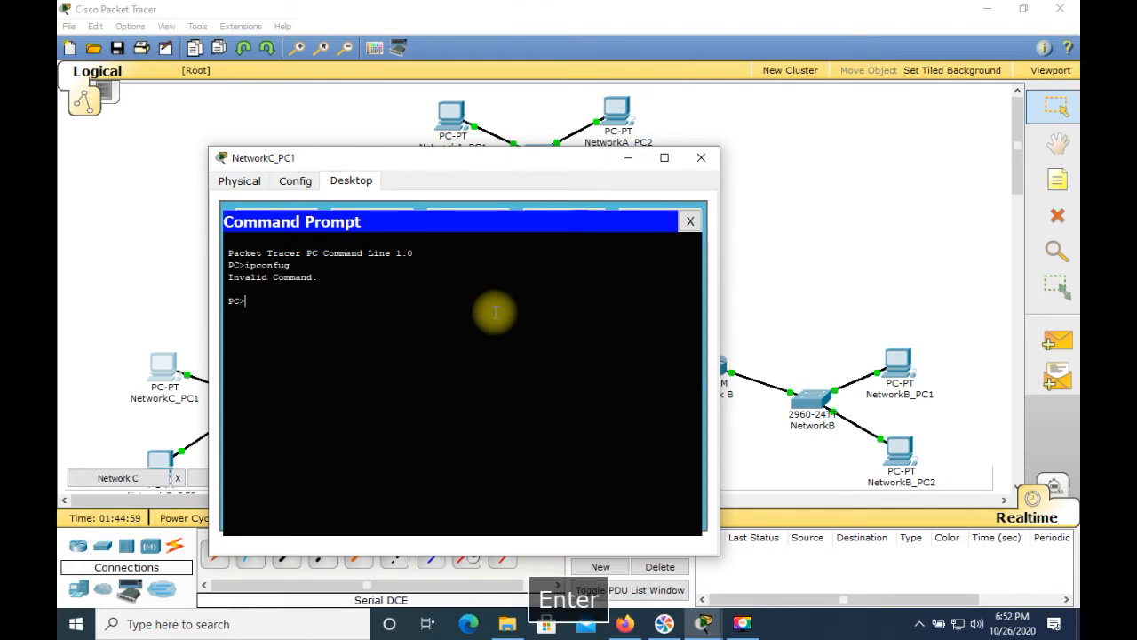
pyautogui.write('ipconfig')
pyautogui.press('Return')
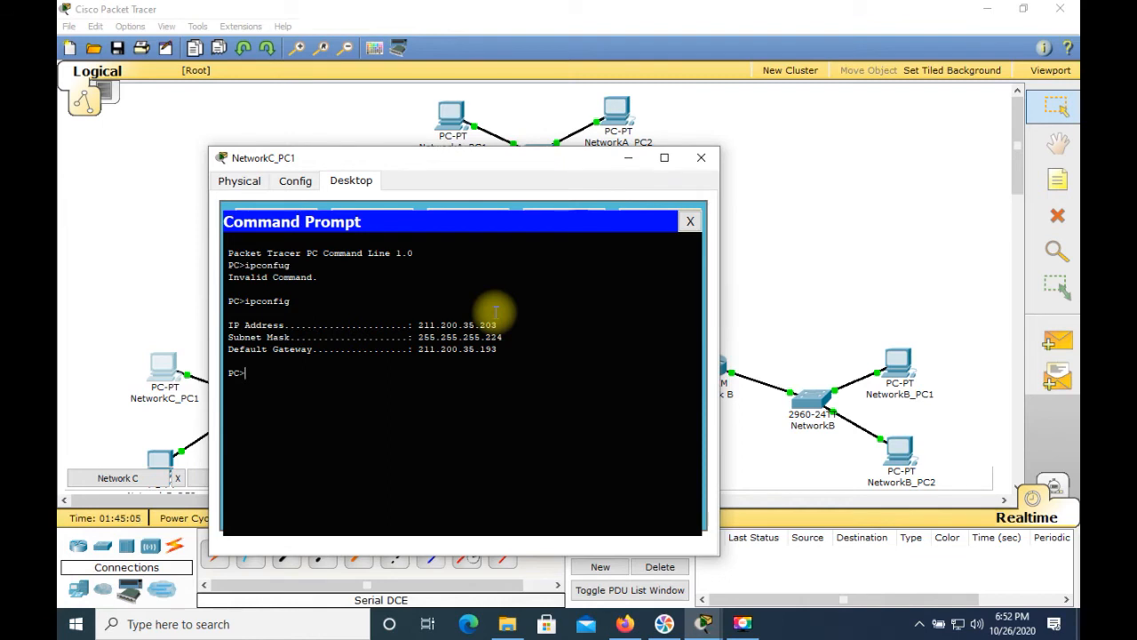
pyautogui.write('ping 211.')
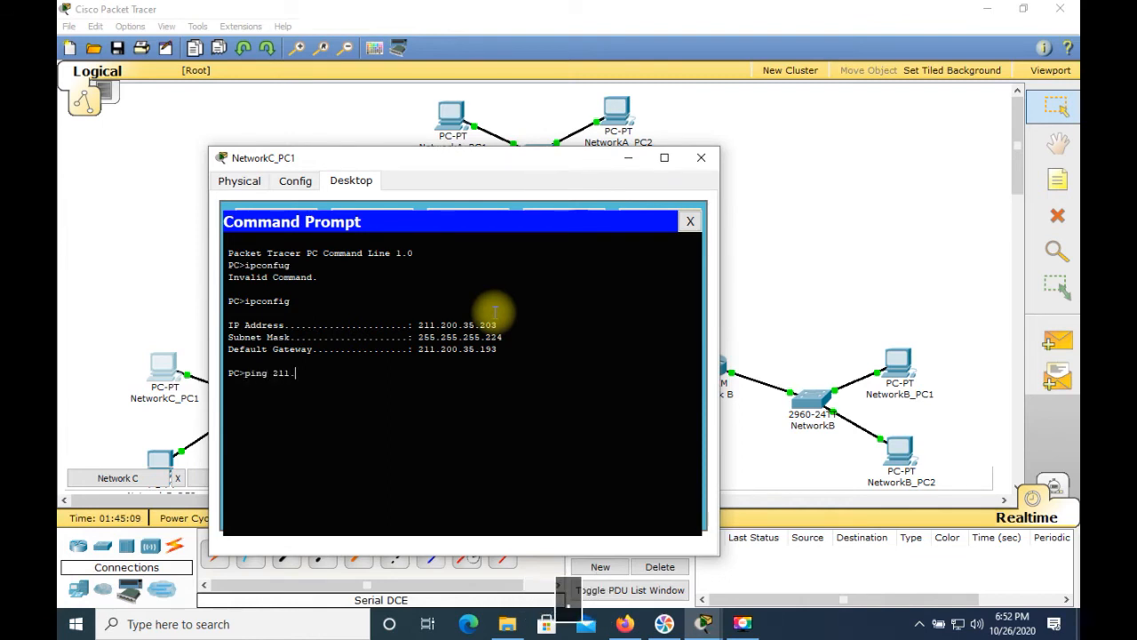
pyautogui.write('200.35')
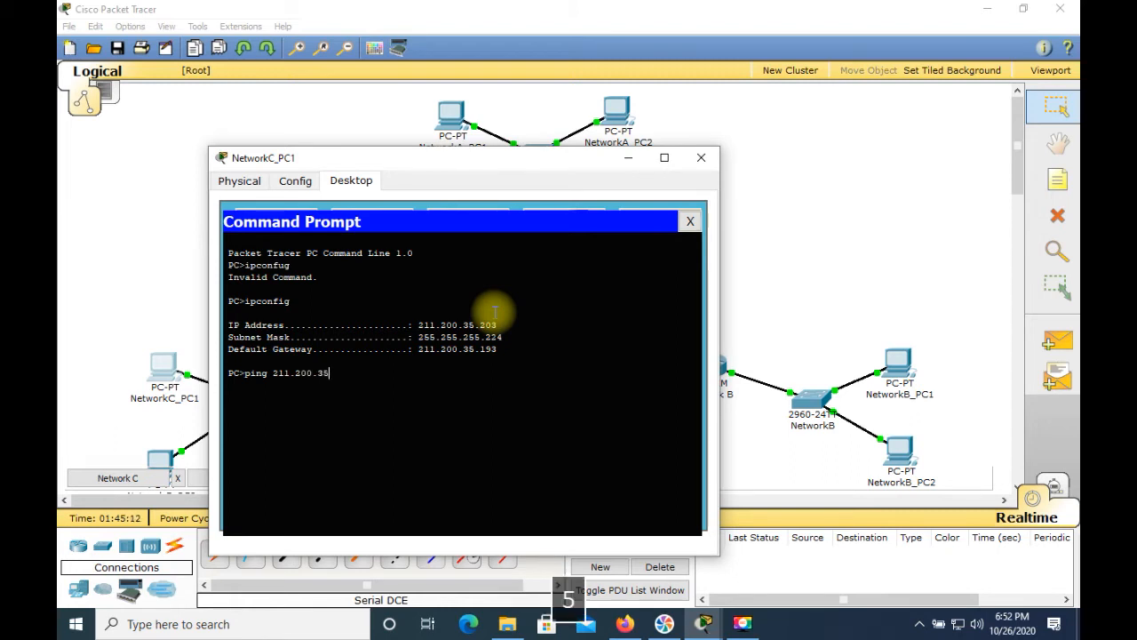
pyautogui.write('.193')
pyautogui.press('Return')
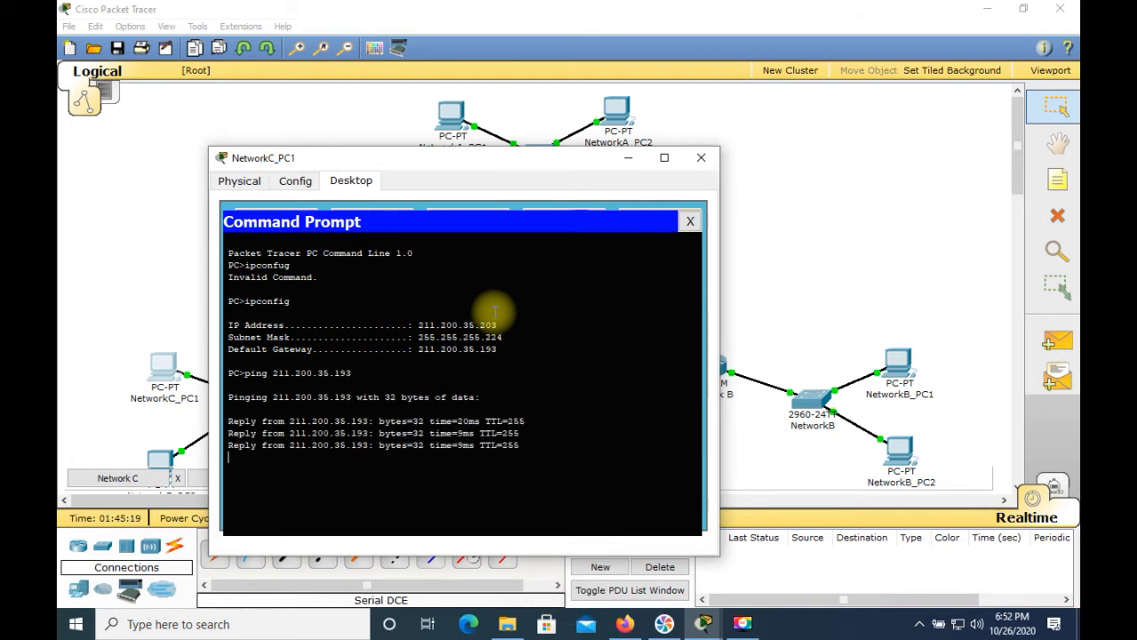
pyautogui.click(699, 156)
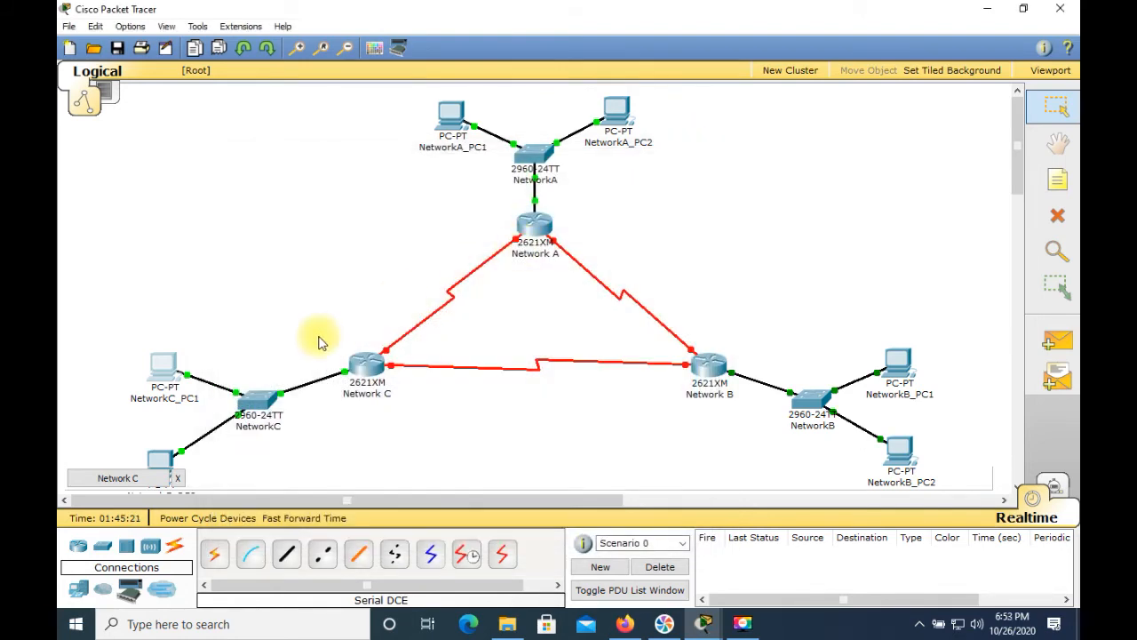
# Step: Open NetworkC_PC2's FastEthernet configuration and set its IP address to 211.200.35.204
pyautogui.click(160, 464)
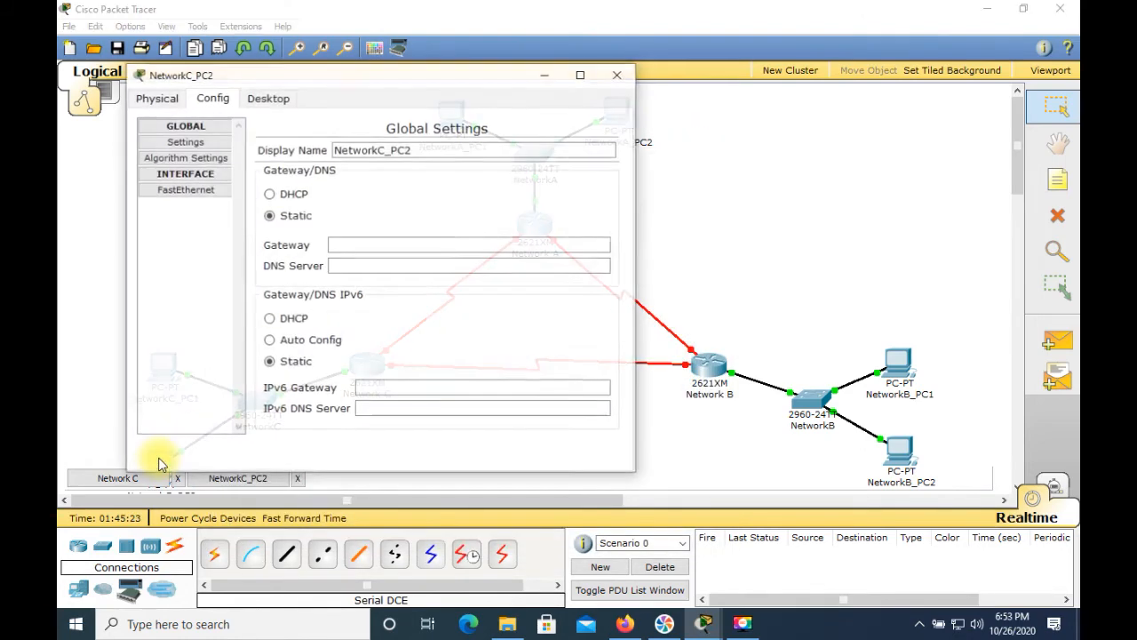
pyautogui.click(190, 190)
pyautogui.click(500, 314)
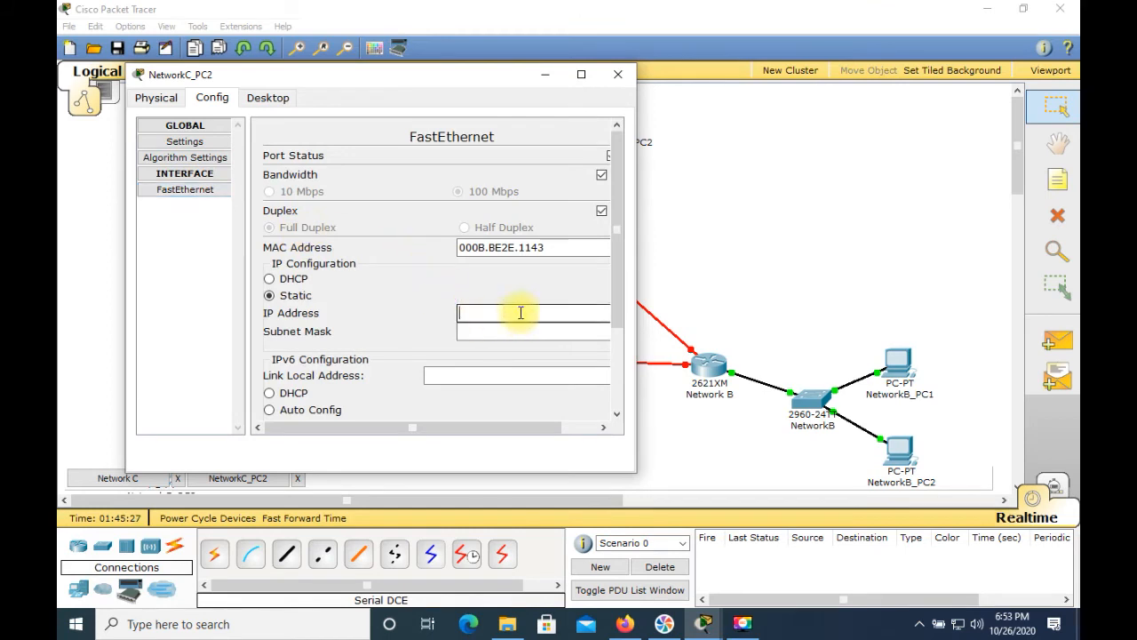
pyautogui.write('211.200.35')
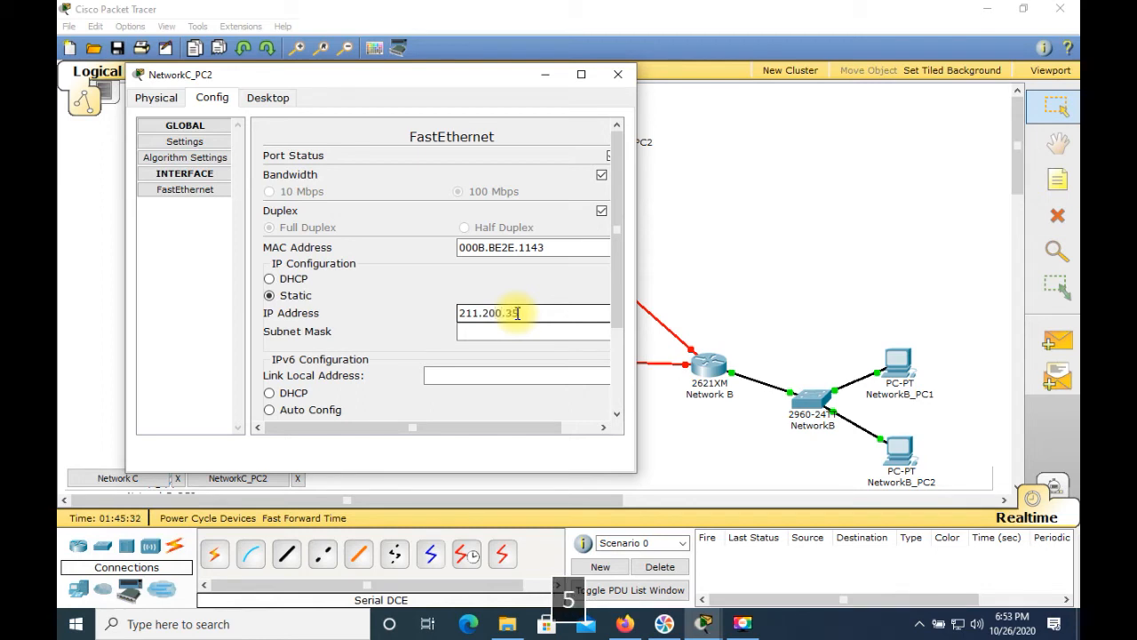
pyautogui.write('.204')
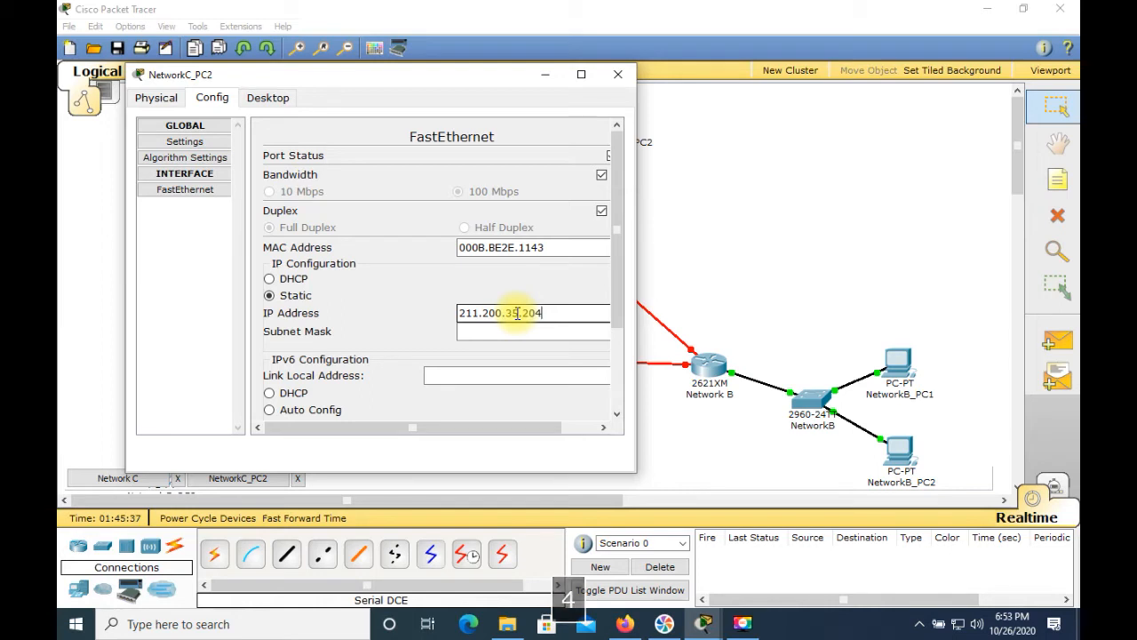
# Step: Set NetworkC_PC2's subnet mask to 255.255.255.224 and its default gateway to 211.200.35.193
pyautogui.click(561, 333)
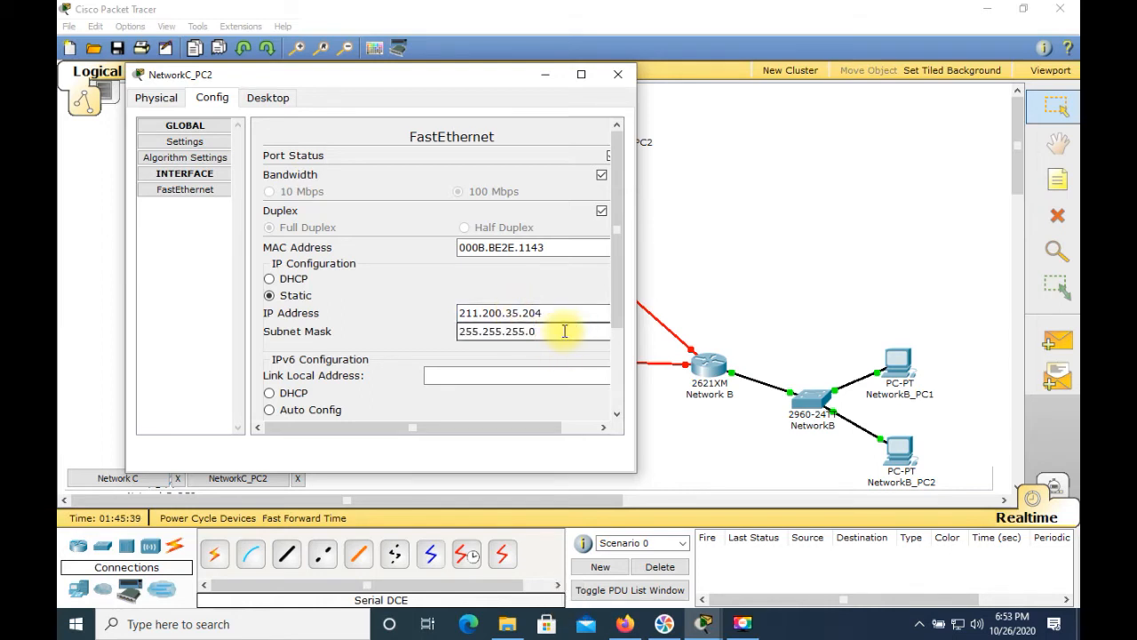
pyautogui.press('BackSpace')
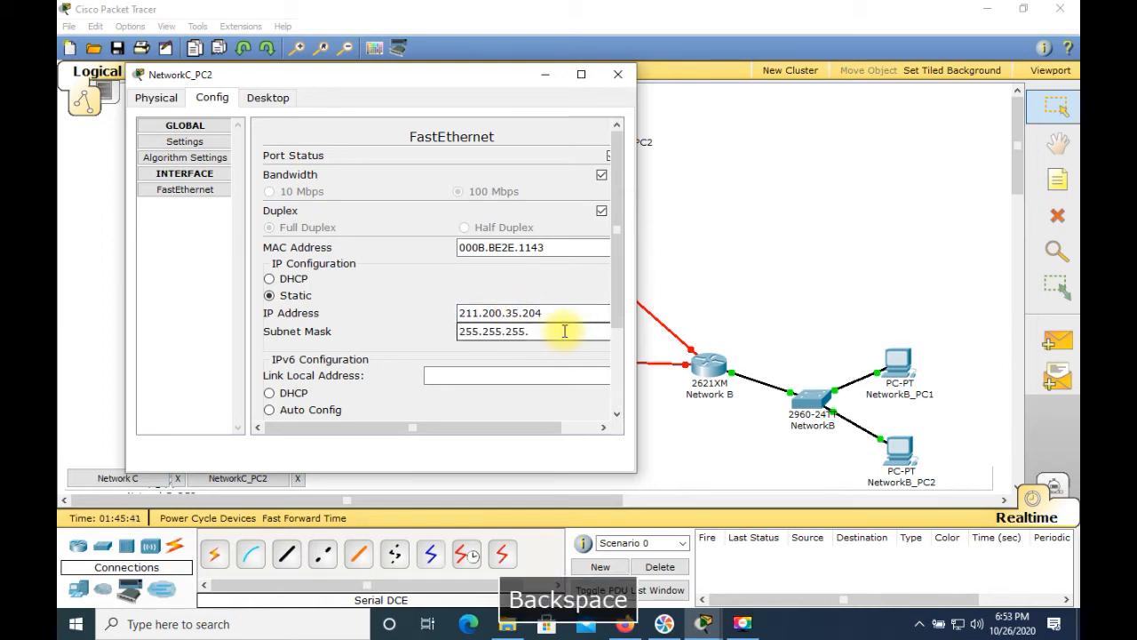
pyautogui.write('224')
pyautogui.press('BackSpace')
pyautogui.write('4')
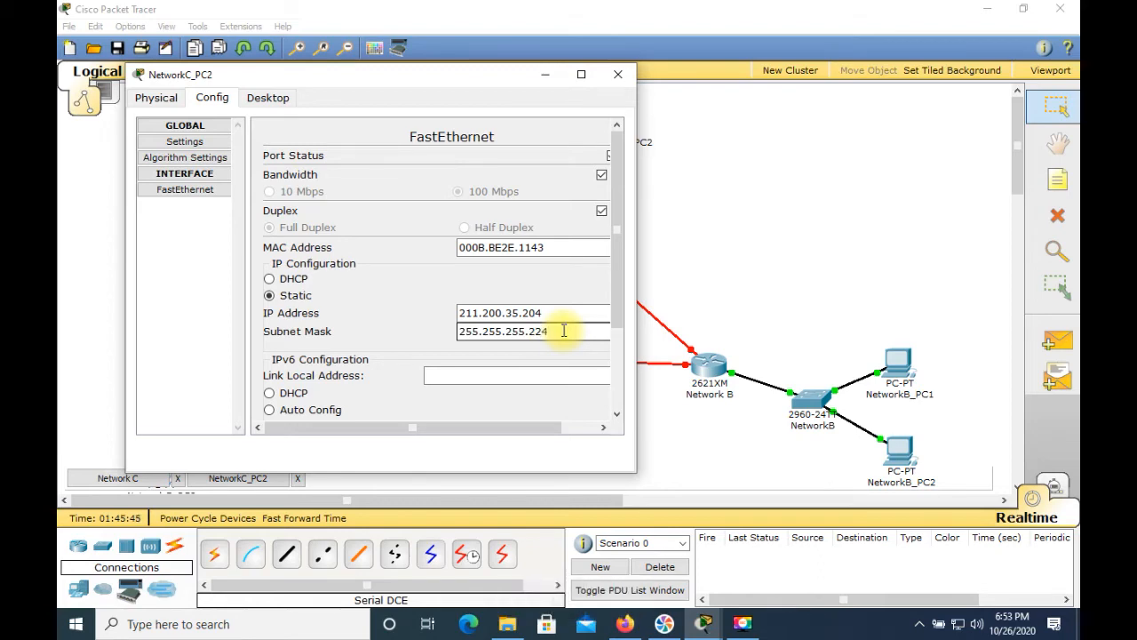
pyautogui.click(214, 144)
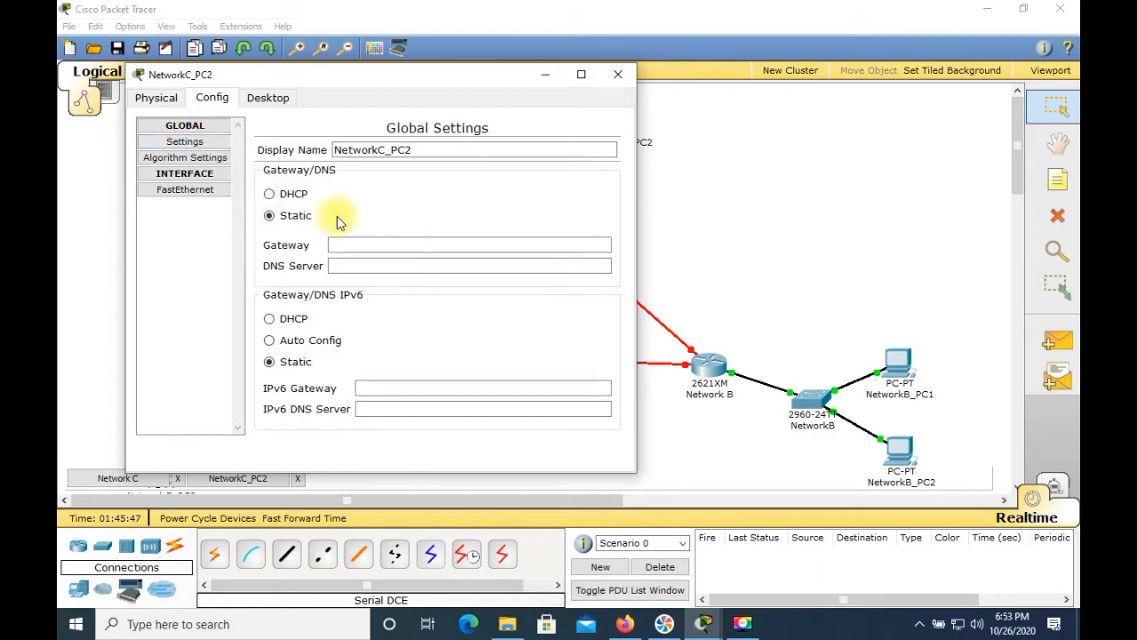
pyautogui.click(358, 246)
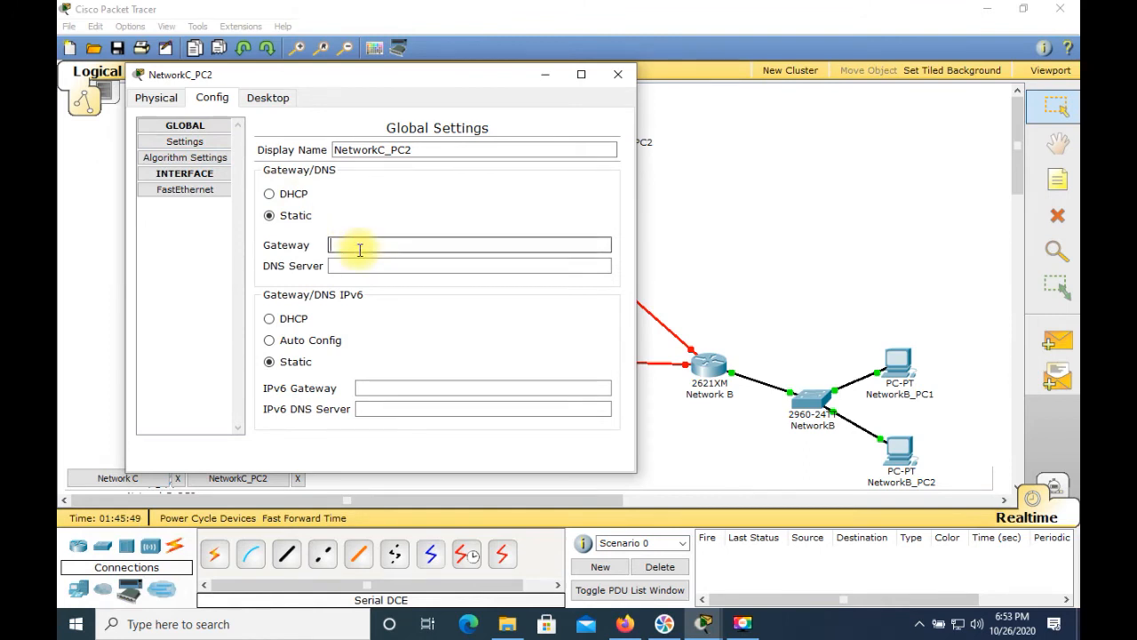
pyautogui.write('211.')
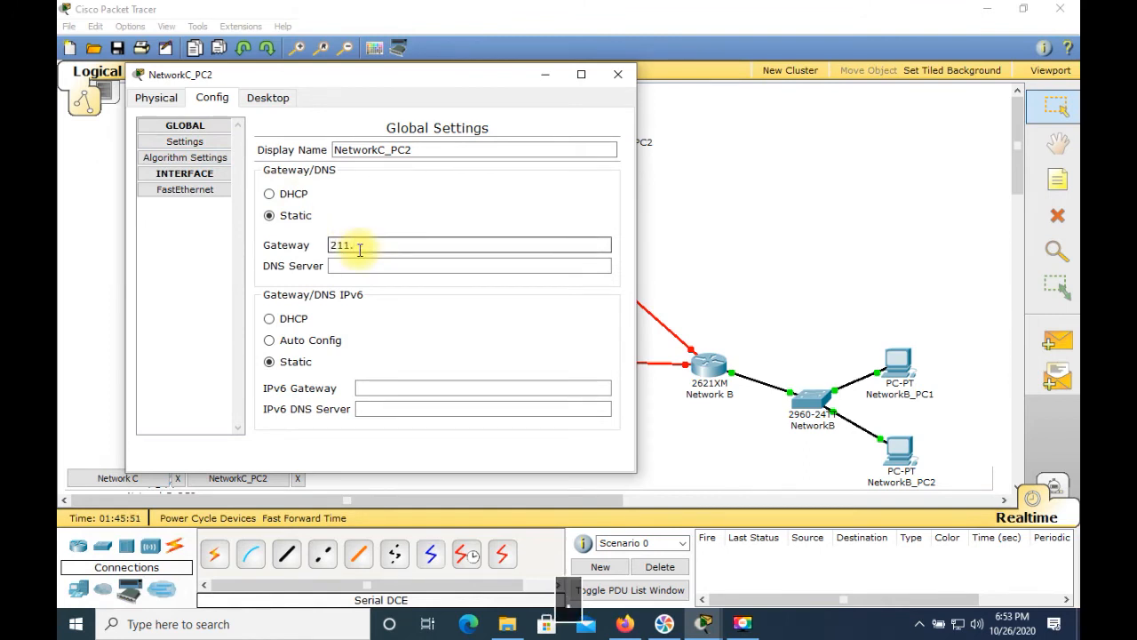
pyautogui.write('200.35.193')
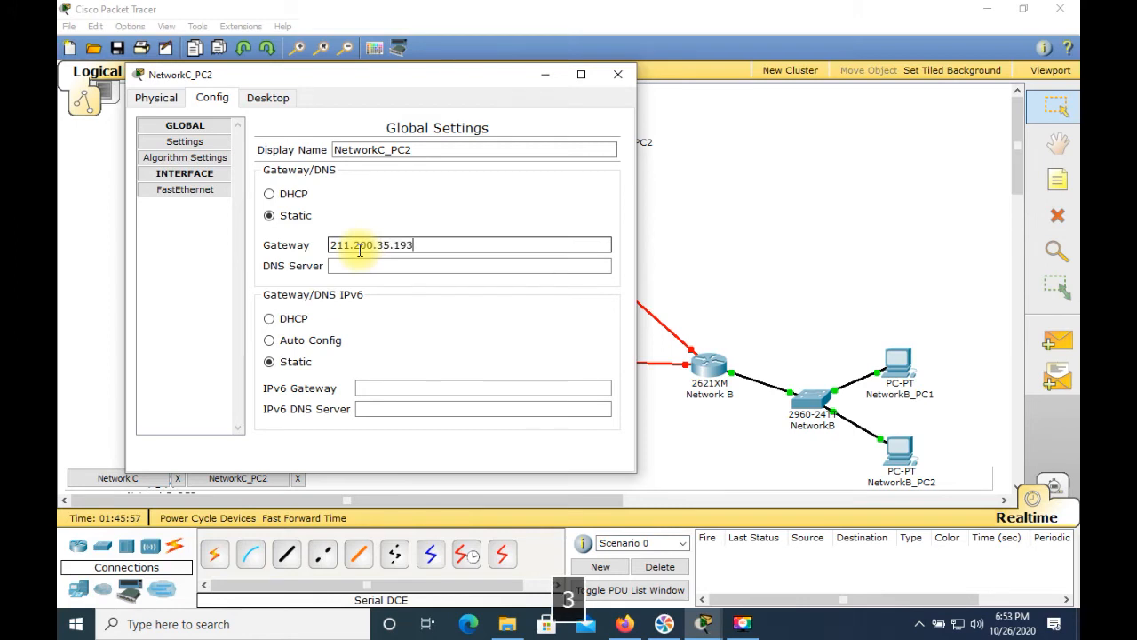
# Step: Open NetworkC_PC2's command prompt, run ipconfig and ping the gateway 211.200.35.193, then close the window
pyautogui.click(271, 101)
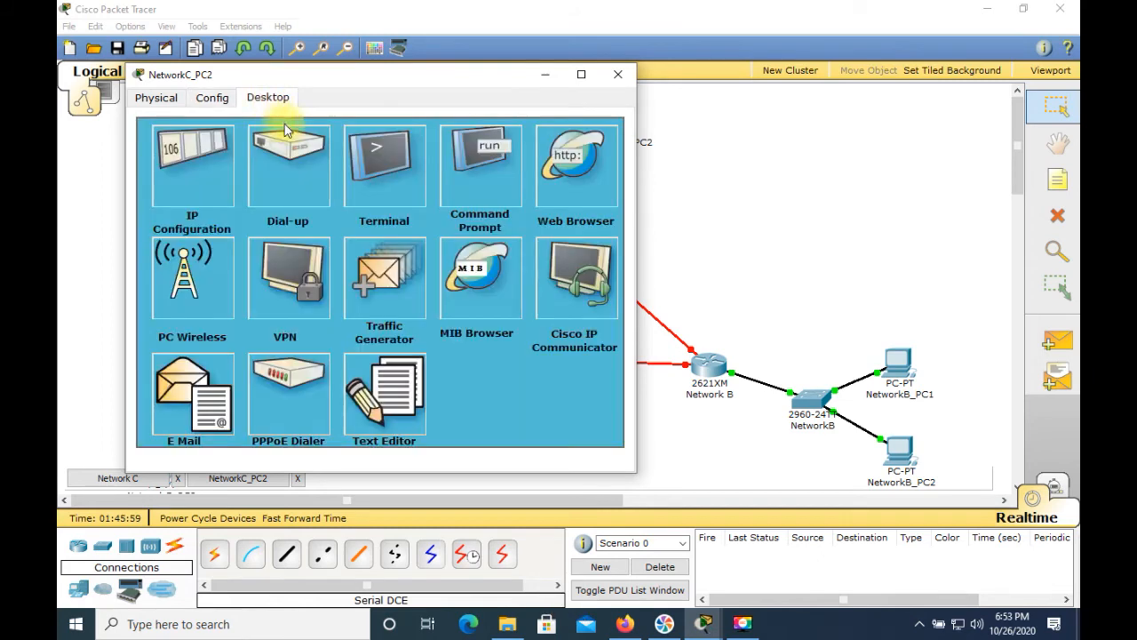
pyautogui.click(491, 156)
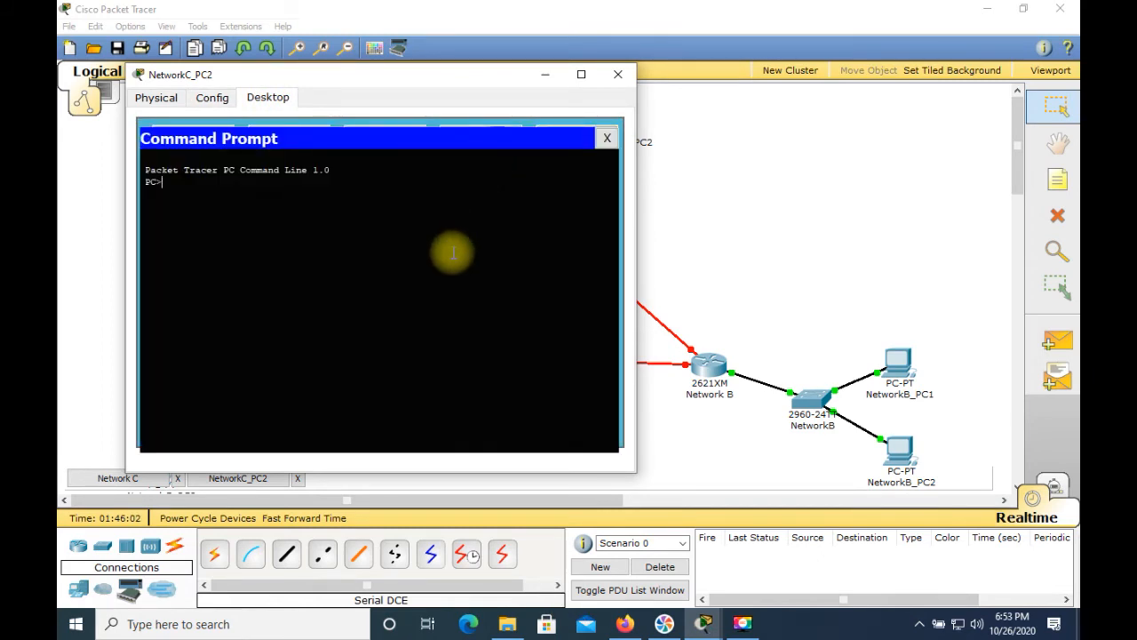
pyautogui.write('ipconfig')
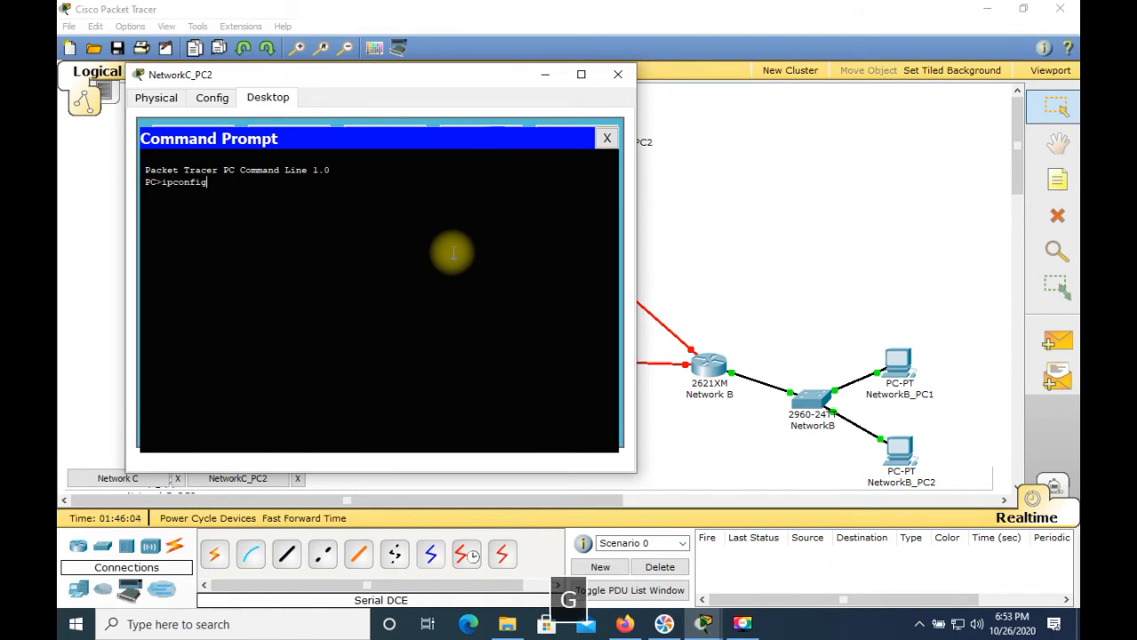
pyautogui.press('Return')
pyautogui.write('ping 2')
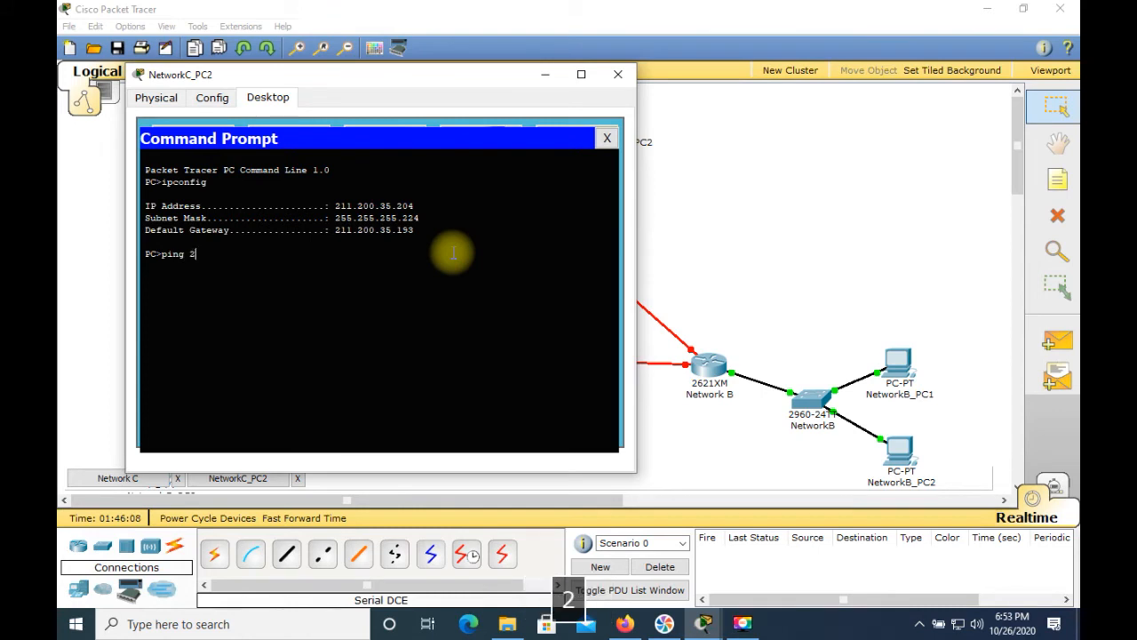
pyautogui.write('11.200.35.193')
pyautogui.press('Return')
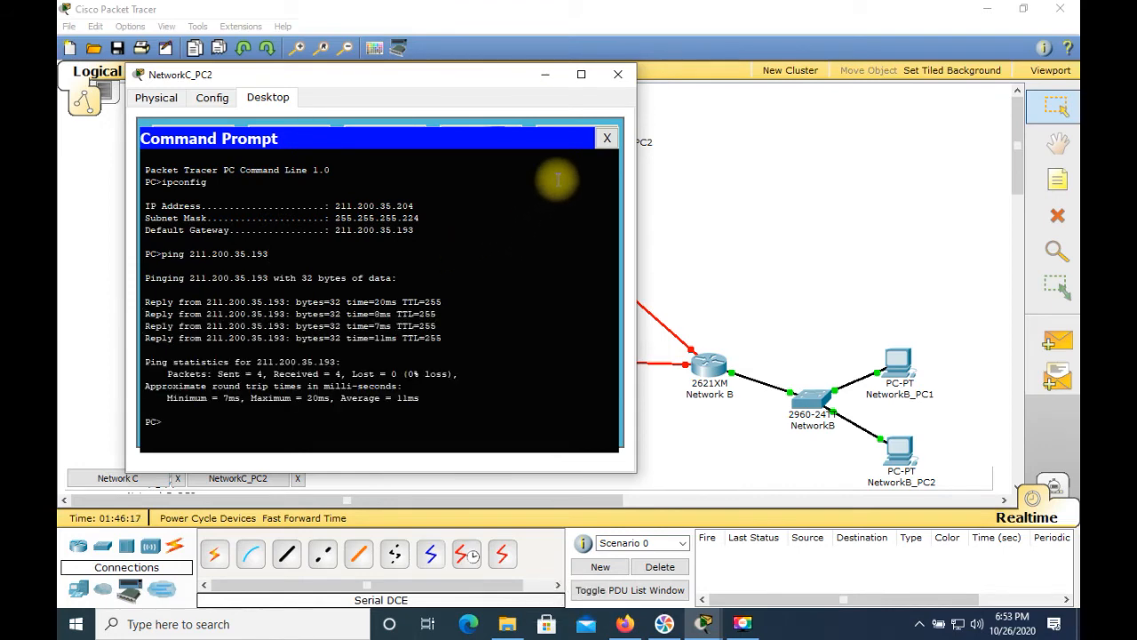
pyautogui.click(614, 74)
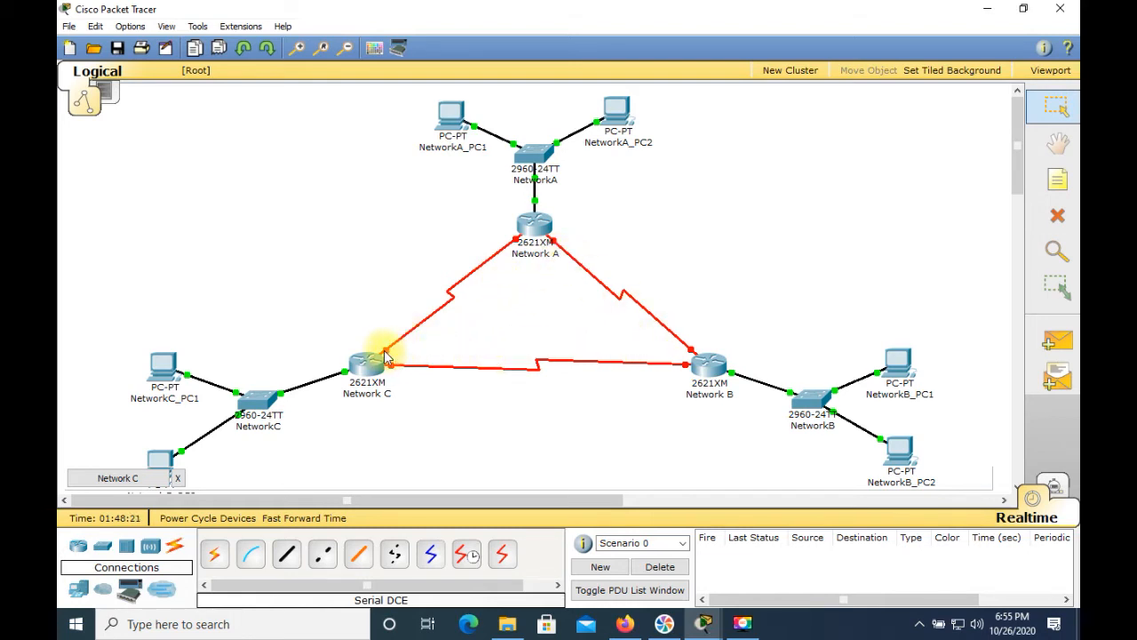
# Step: Open the Network C router's CLI and enter privileged mode and global configuration mode with enable and config t
pyautogui.moveTo(385, 354)
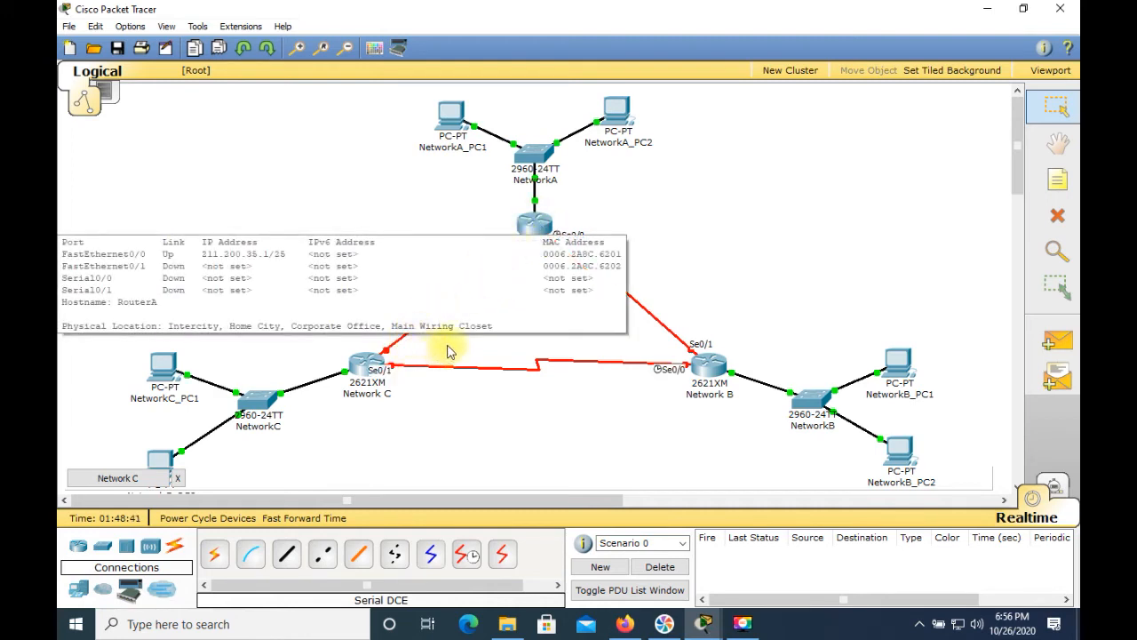
pyautogui.click(363, 366)
pyautogui.click(393, 344)
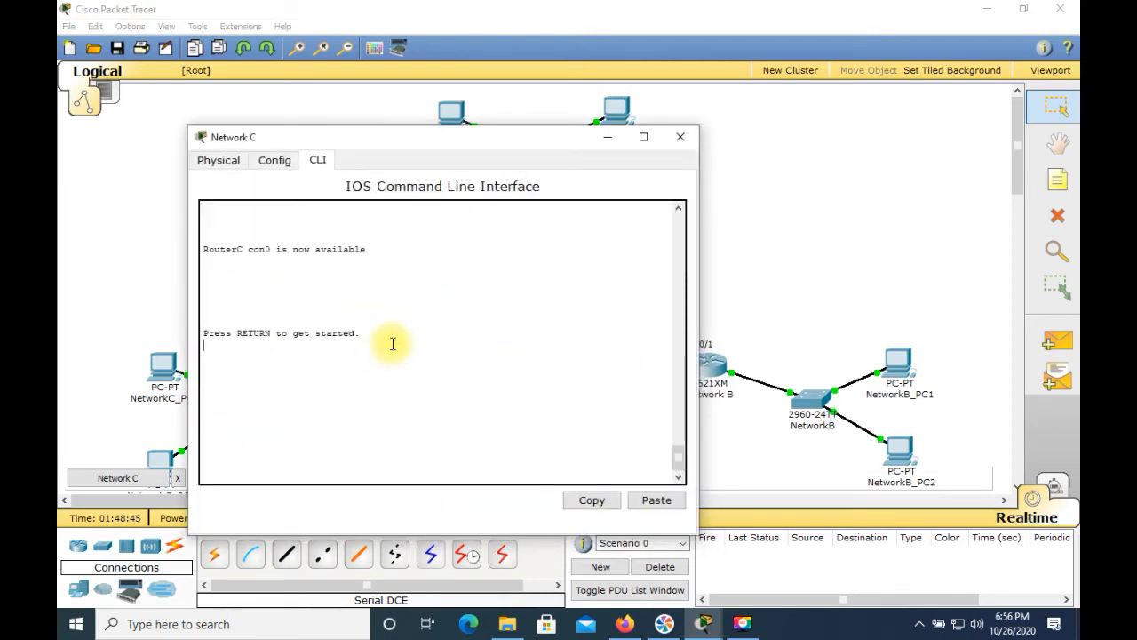
pyautogui.press('Return')
pyautogui.press('Return')
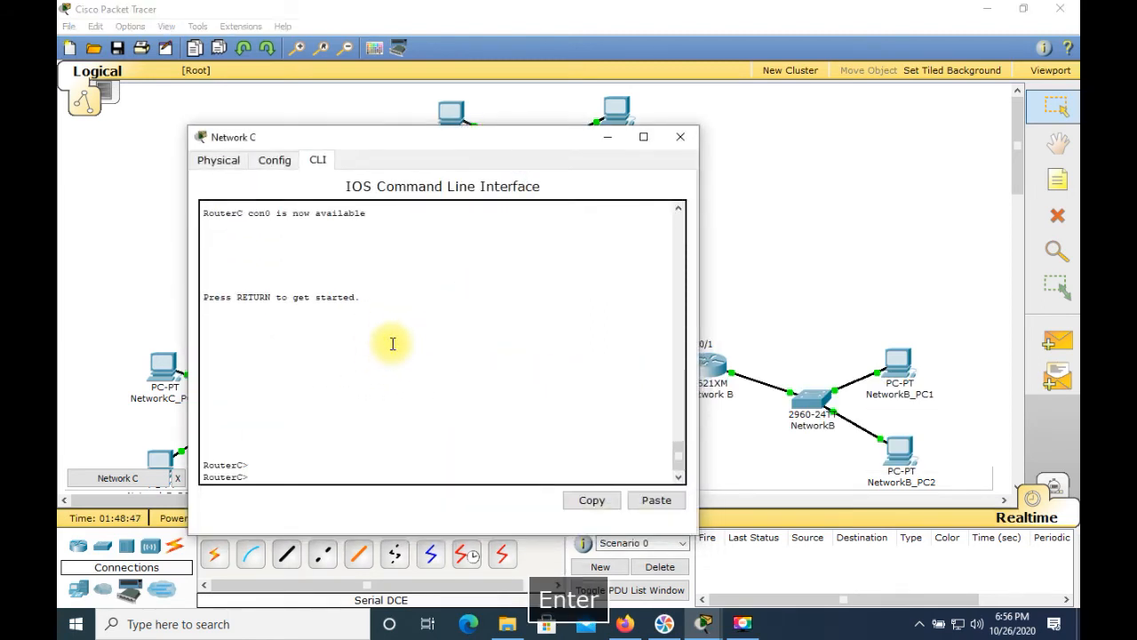
pyautogui.write('en')
pyautogui.press('Return')
pyautogui.write('cpo')
pyautogui.press('BackSpace')
pyautogui.press('BackSpace')
pyautogui.write('onfig t')
pyautogui.press('BackSpace')
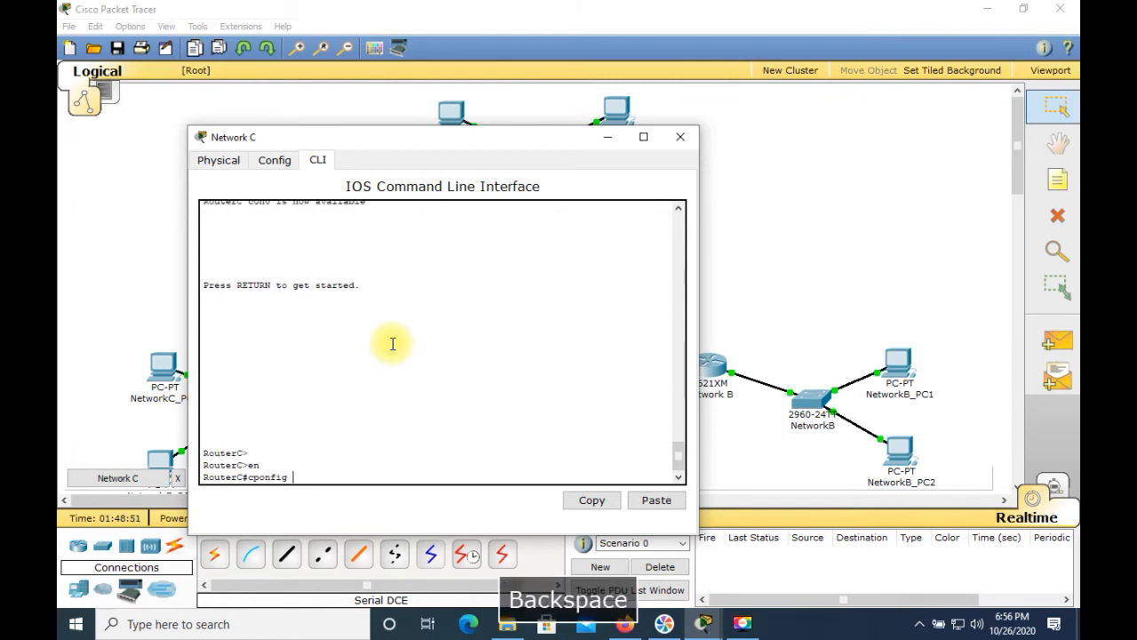
pyautogui.write('onfig t')
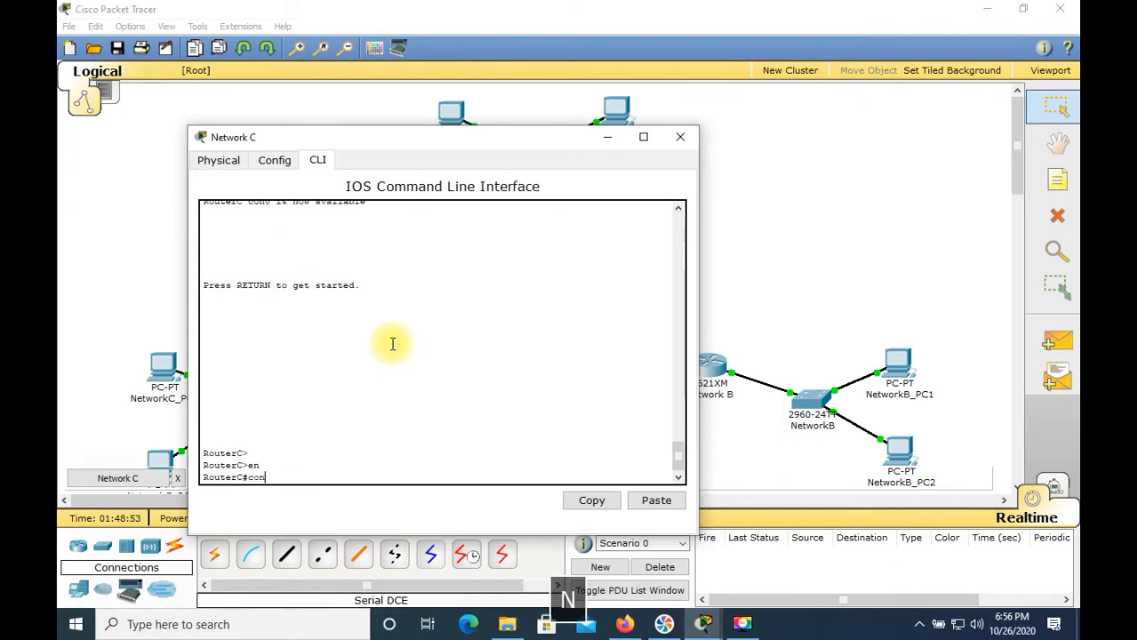
pyautogui.press('Return')
# Step: Select interface Serial0/0 and assign IP address 211.200.35.225 with mask 255.255.255.252
pyautogui.write('in')
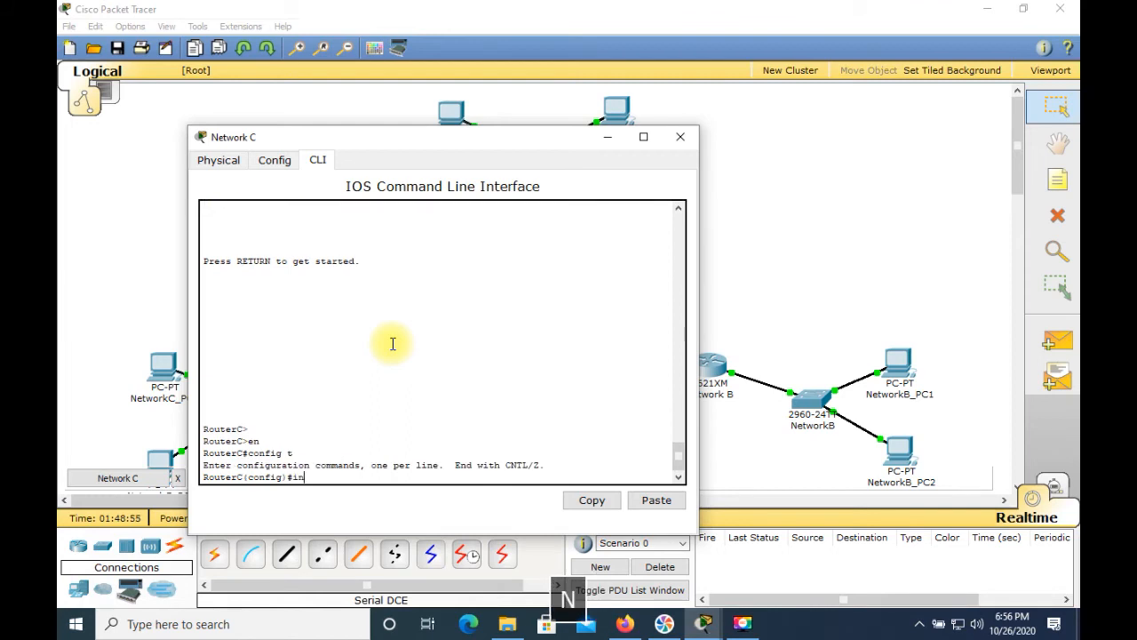
pyautogui.write('t s0/0')
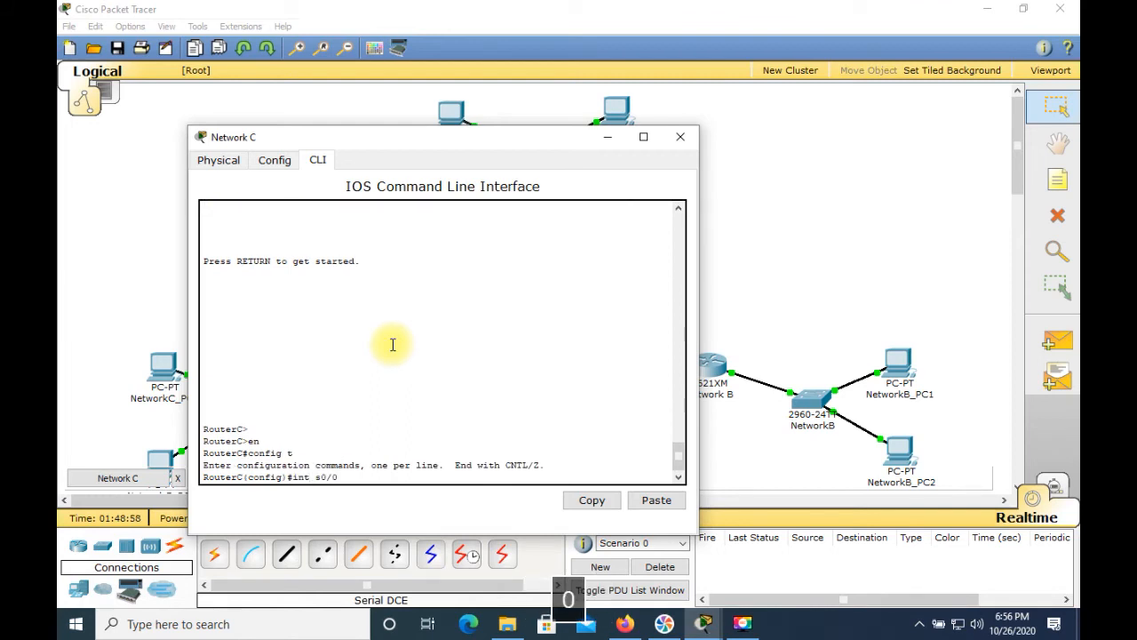
pyautogui.press('Return')
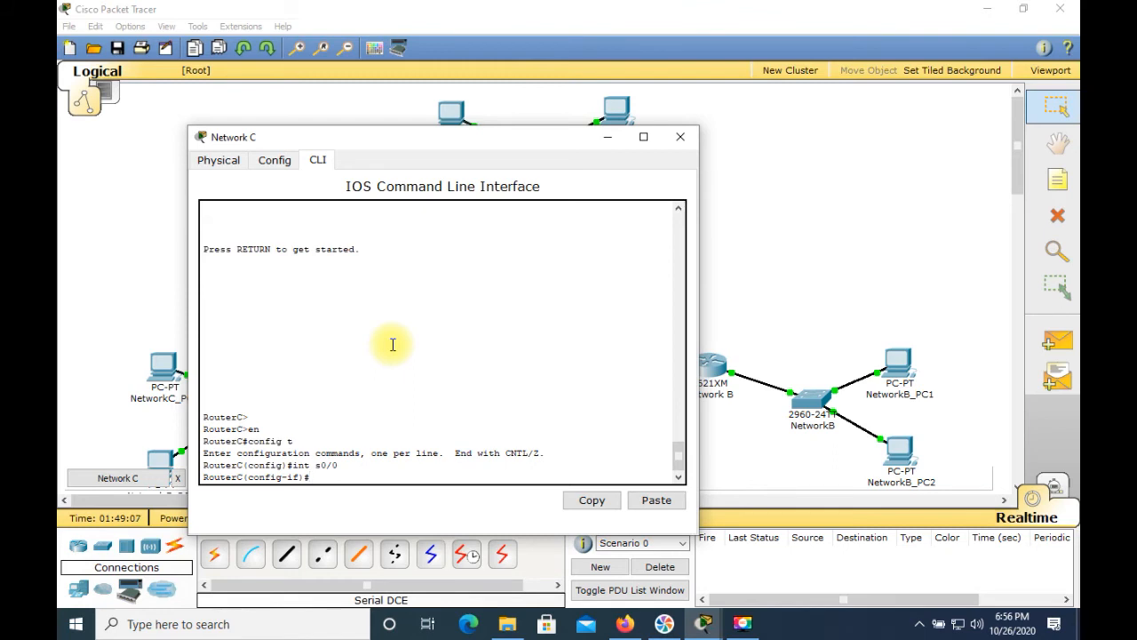
pyautogui.write('ip ')
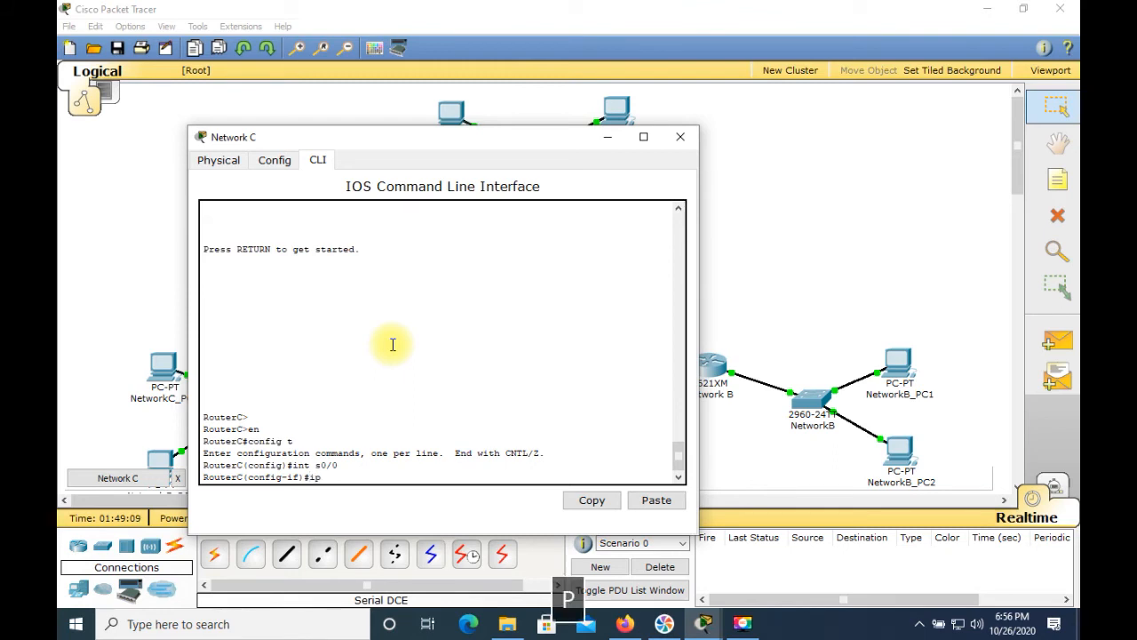
pyautogui.write('address 111.200.3')
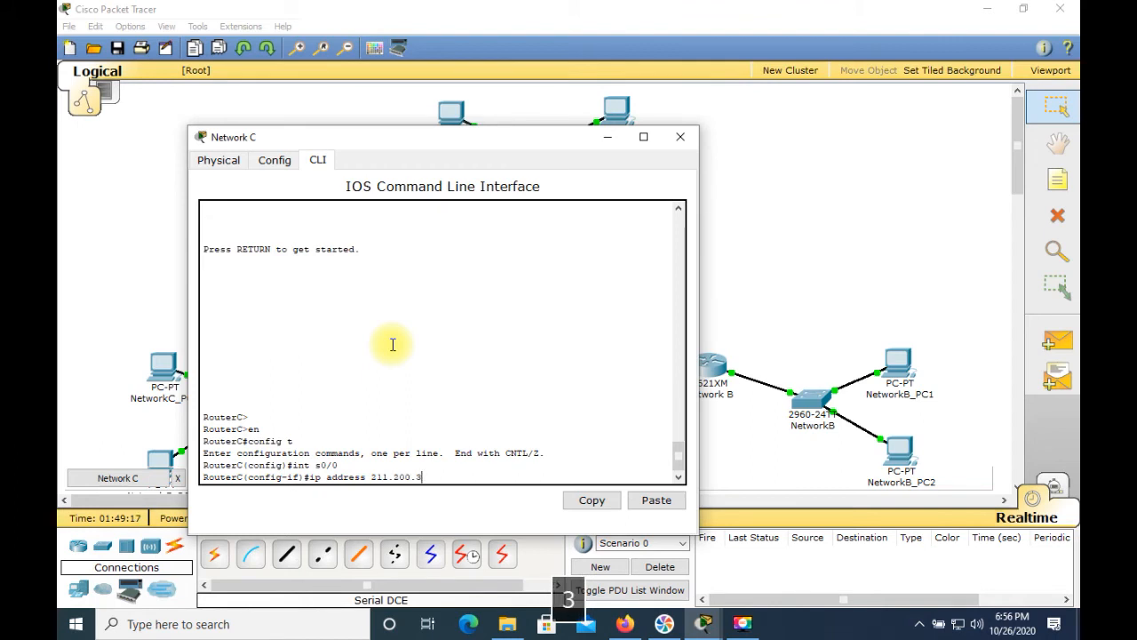
pyautogui.write('5.225 ')
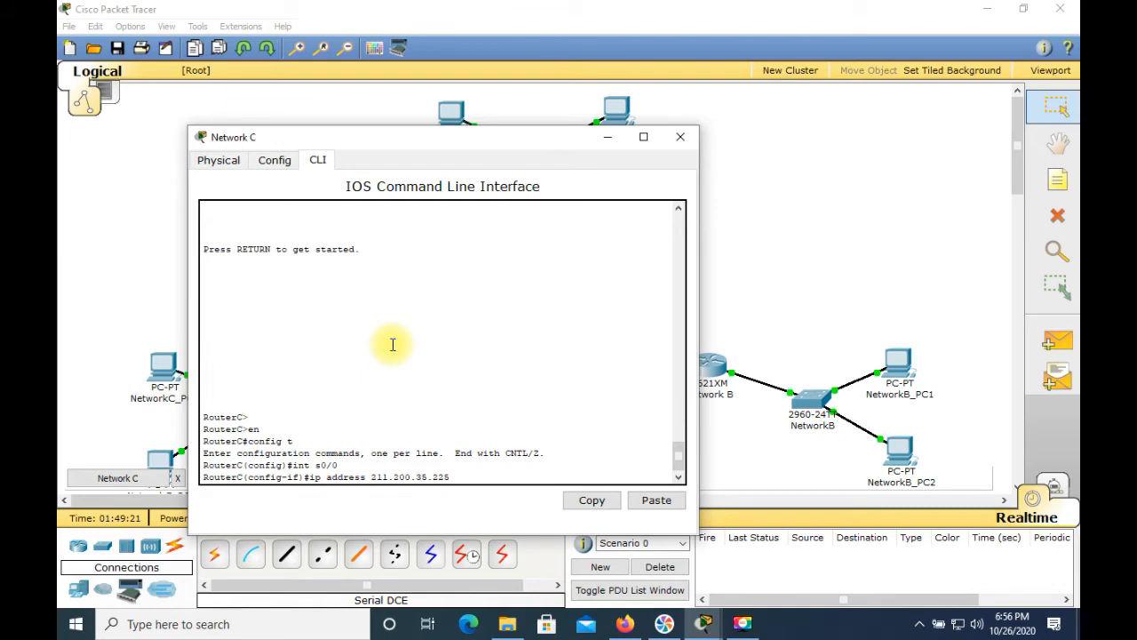
pyautogui.write('255.255.255')
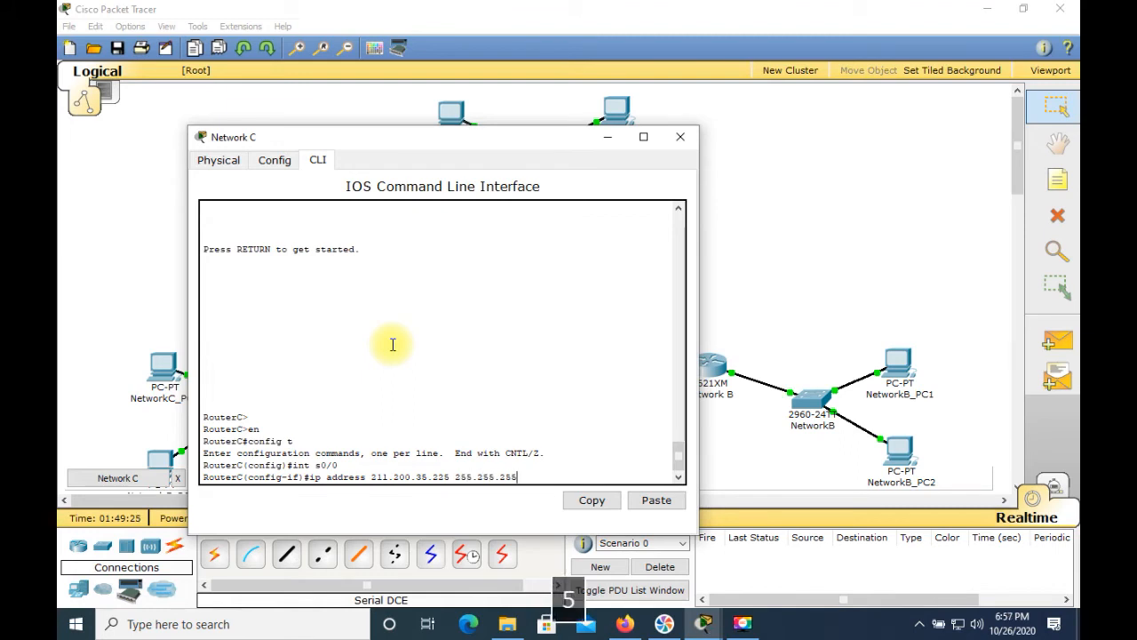
pyautogui.write('.')
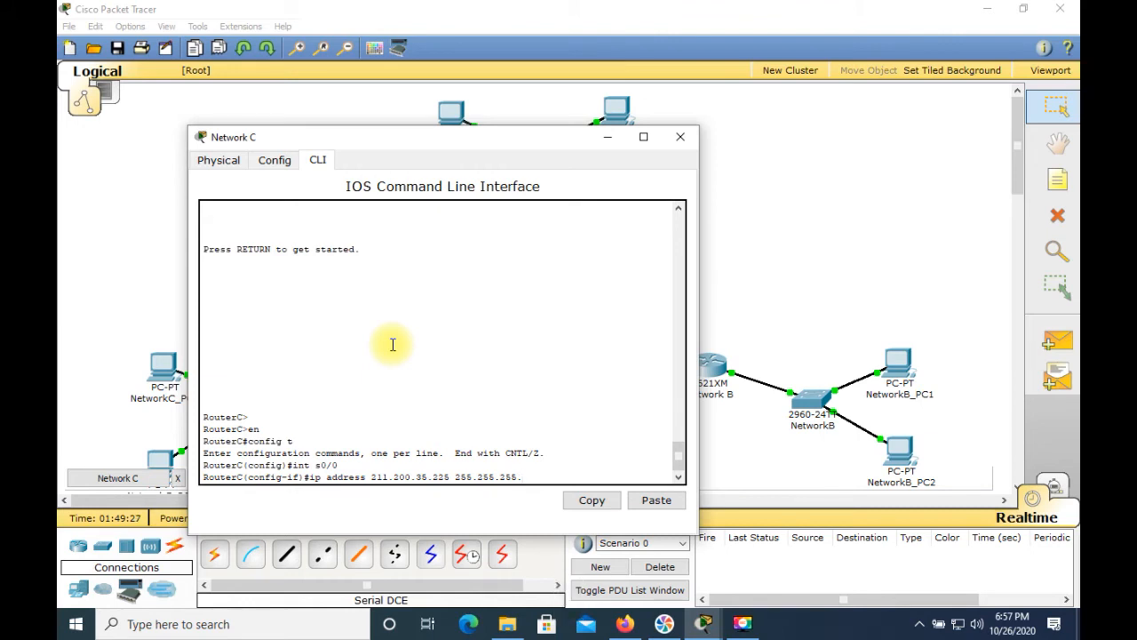
pyautogui.write('252')
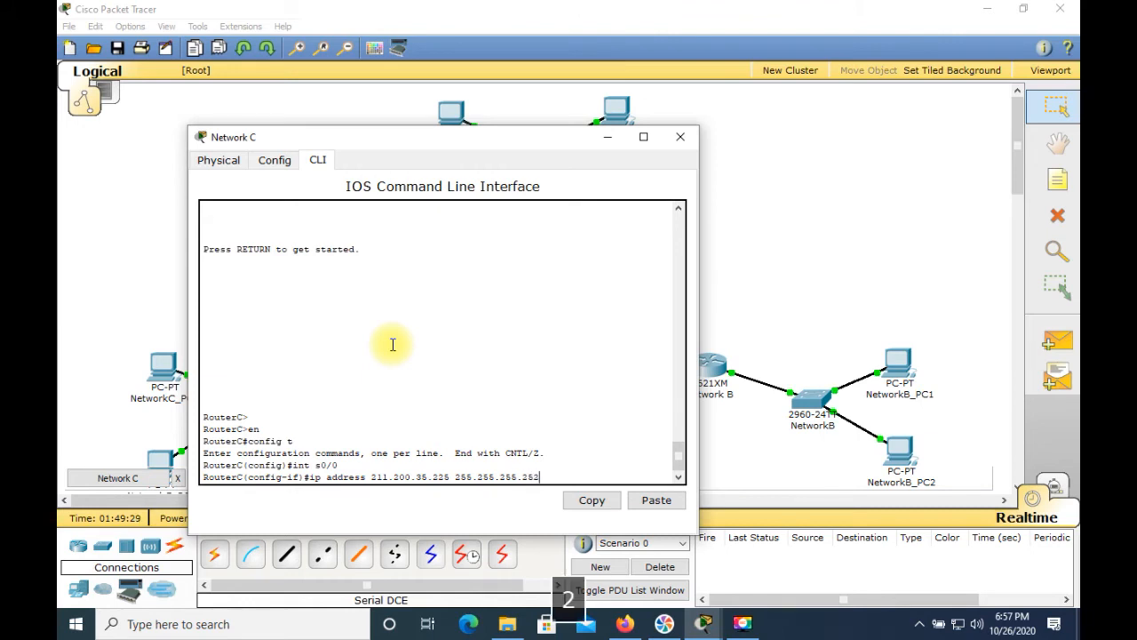
pyautogui.press('Return')
# Step: Set Serial0/0's clock rate to 64000, enable it with no shutdown, and close the router window
pyautogui.write('c')
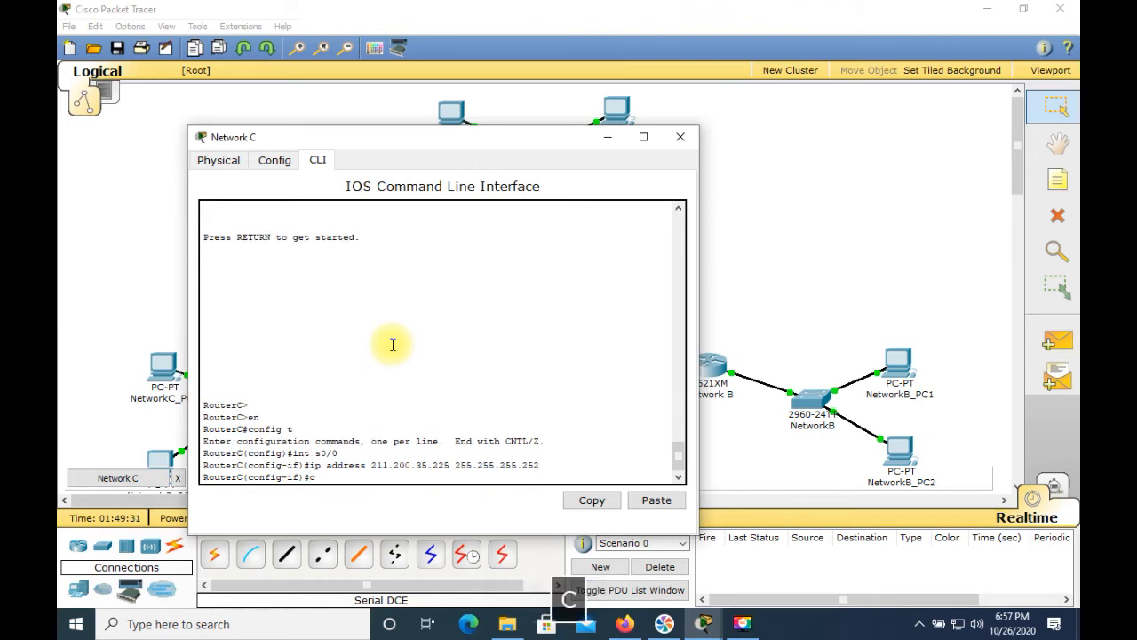
pyautogui.write('lock rate ')
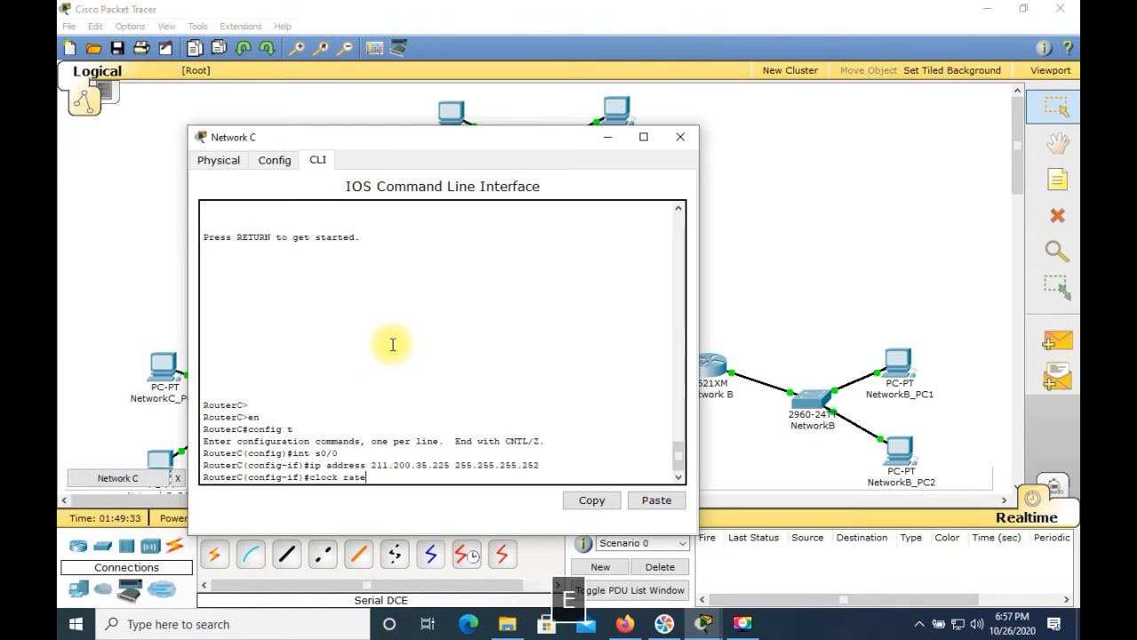
pyautogui.write('64000')
pyautogui.press('Return')
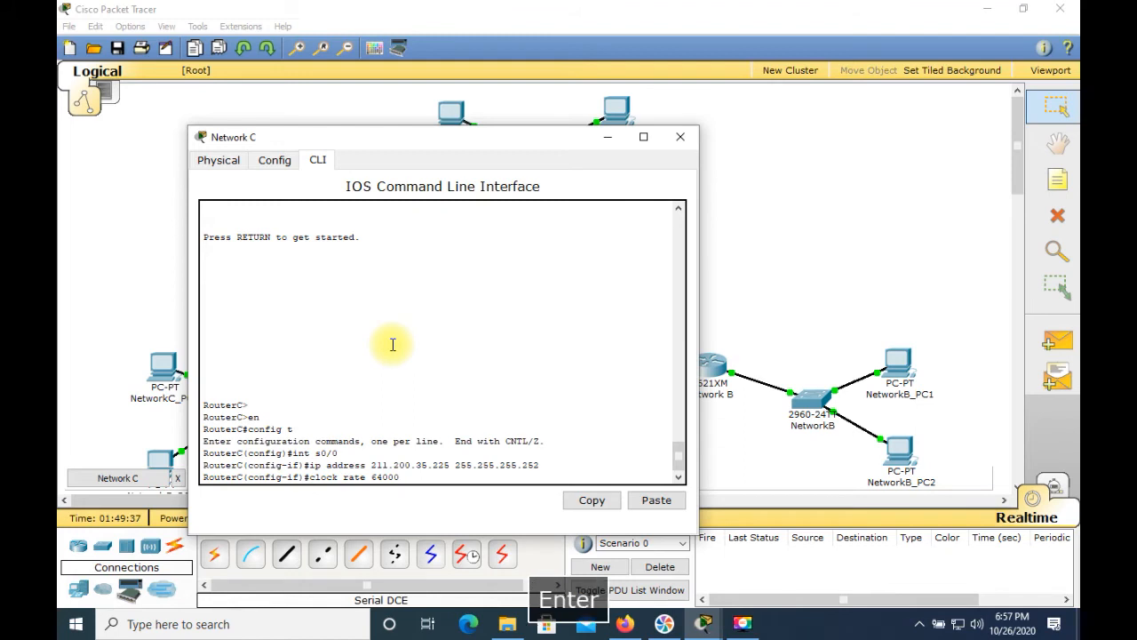
pyautogui.write('no shut')
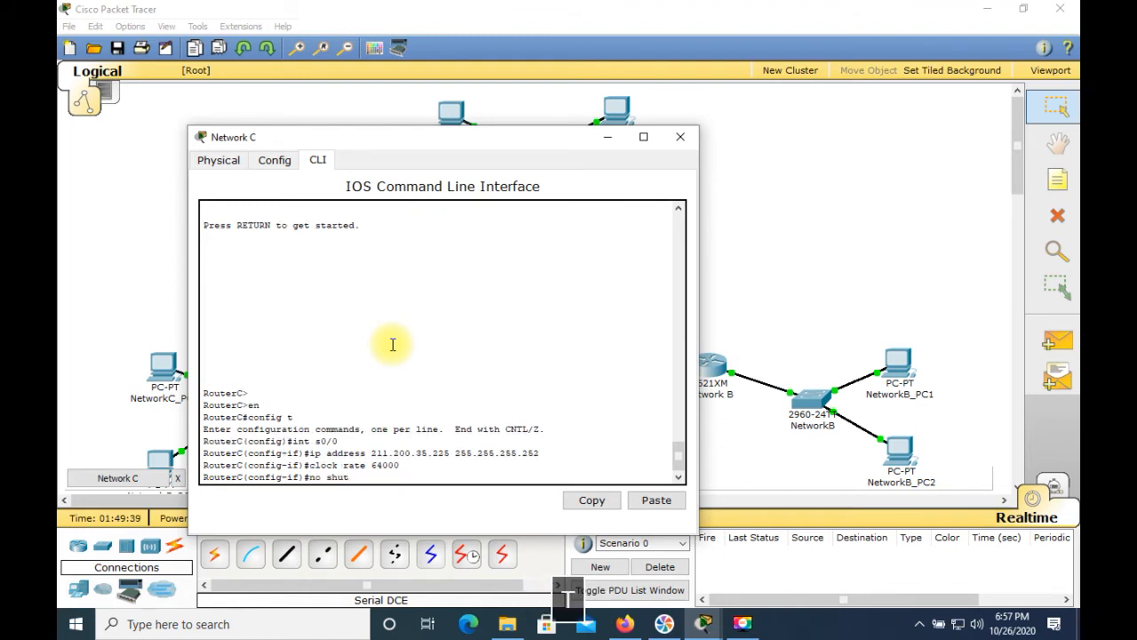
pyautogui.press('Return')
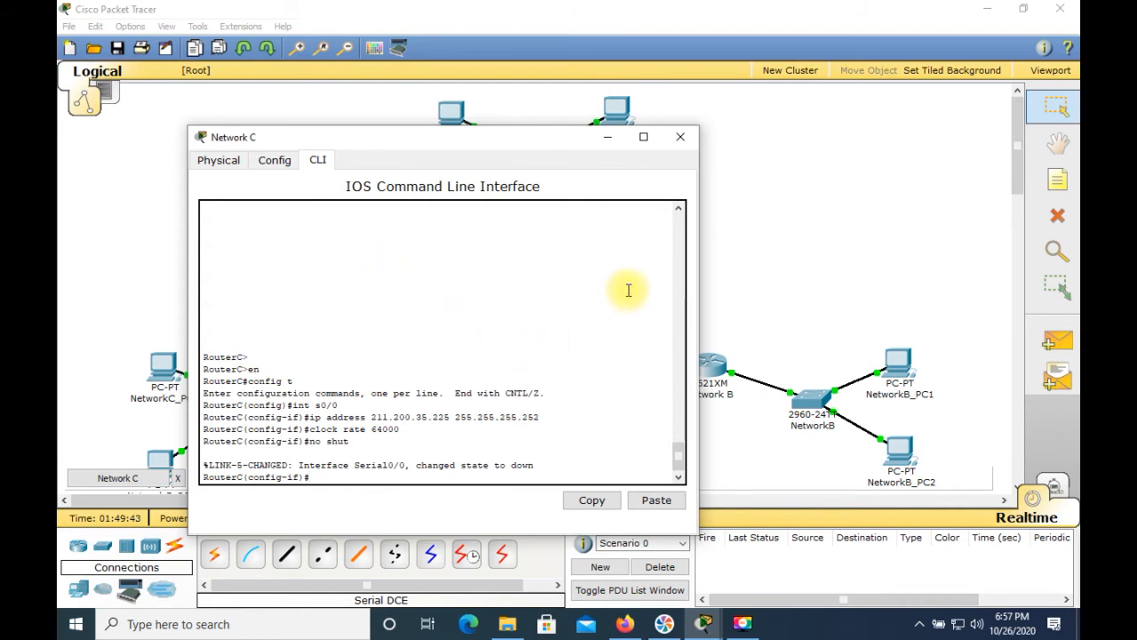
pyautogui.click(681, 139)
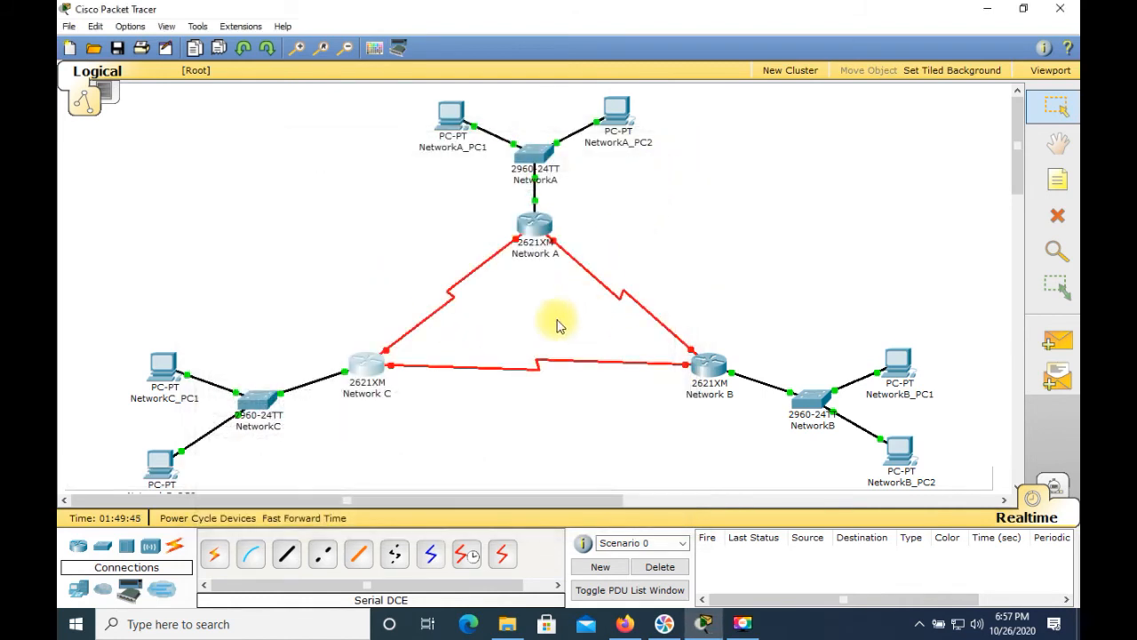
# Step: Open the Network A router's CLI and enter privileged mode and global configuration mode
pyautogui.click(535, 227)
pyautogui.click(495, 331)
pyautogui.press('Return')
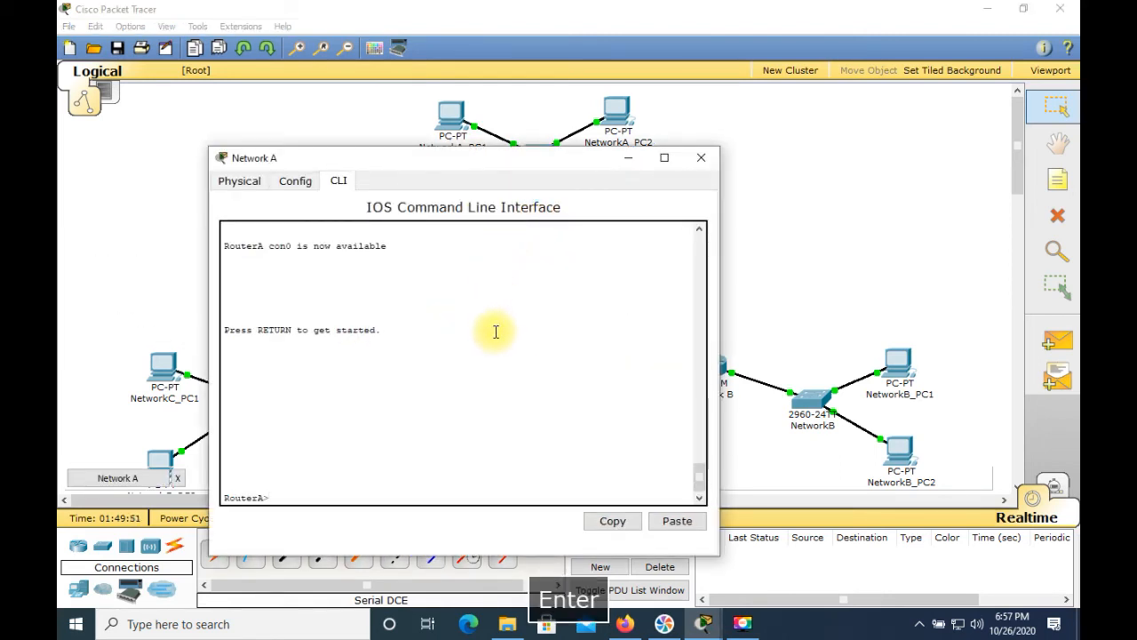
pyautogui.write('en')
pyautogui.press('Return')
pyautogui.write('config t')
pyautogui.press('Return')
# Step: Select interface Serial0/1 and assign IP address 211.200.35.226 with mask 255.255.255.252
pyautogui.write('int s0')
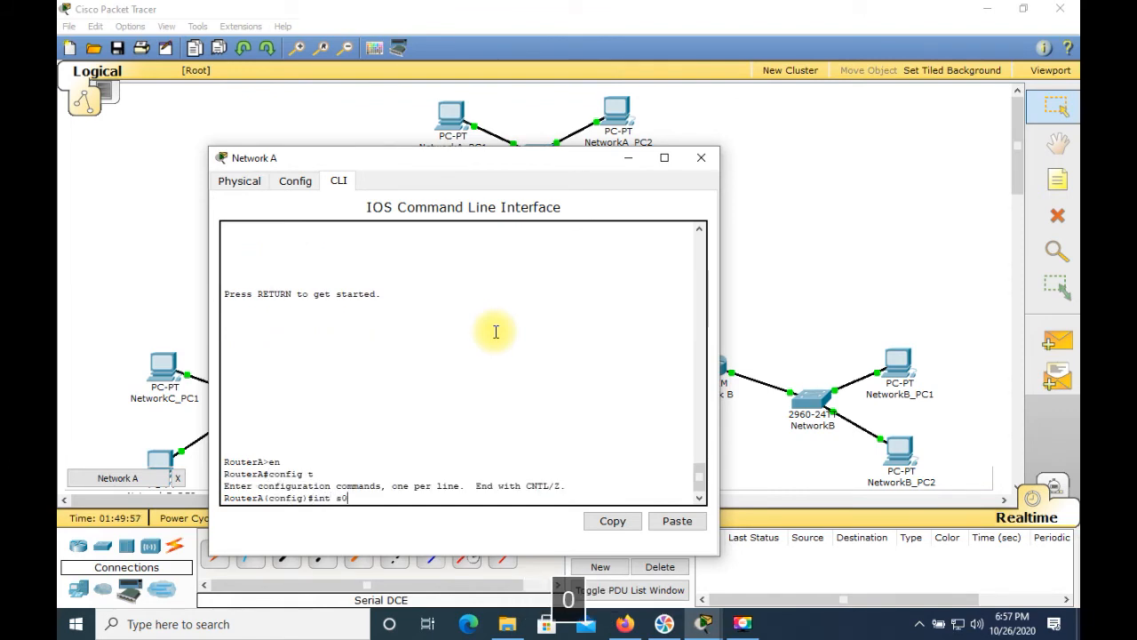
pyautogui.write('/1')
pyautogui.press('Return')
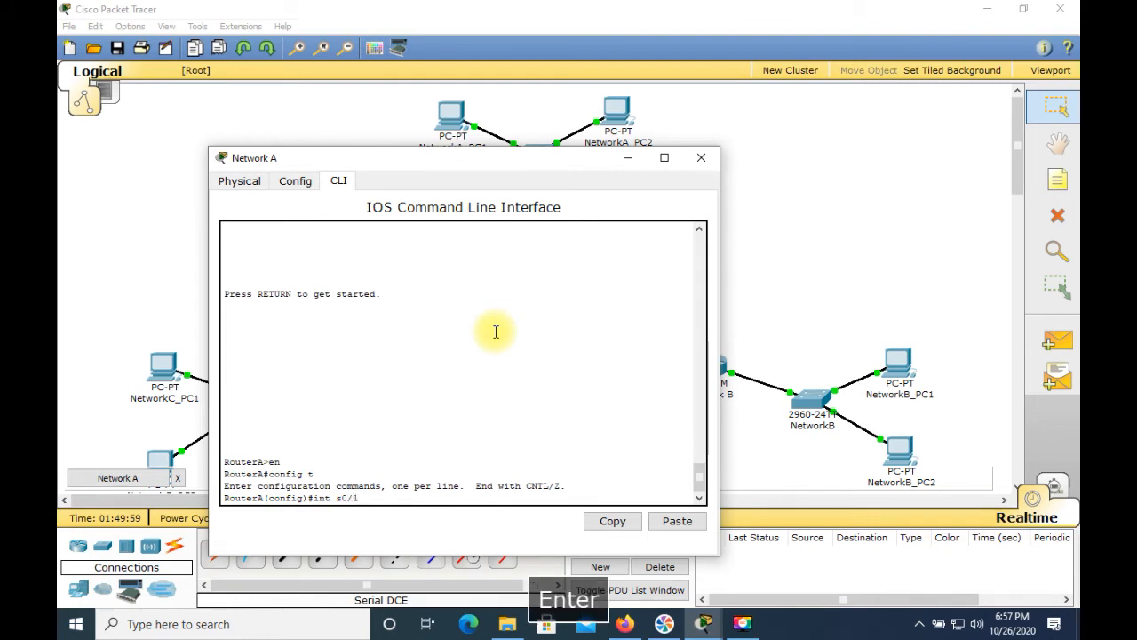
pyautogui.write('ip address')
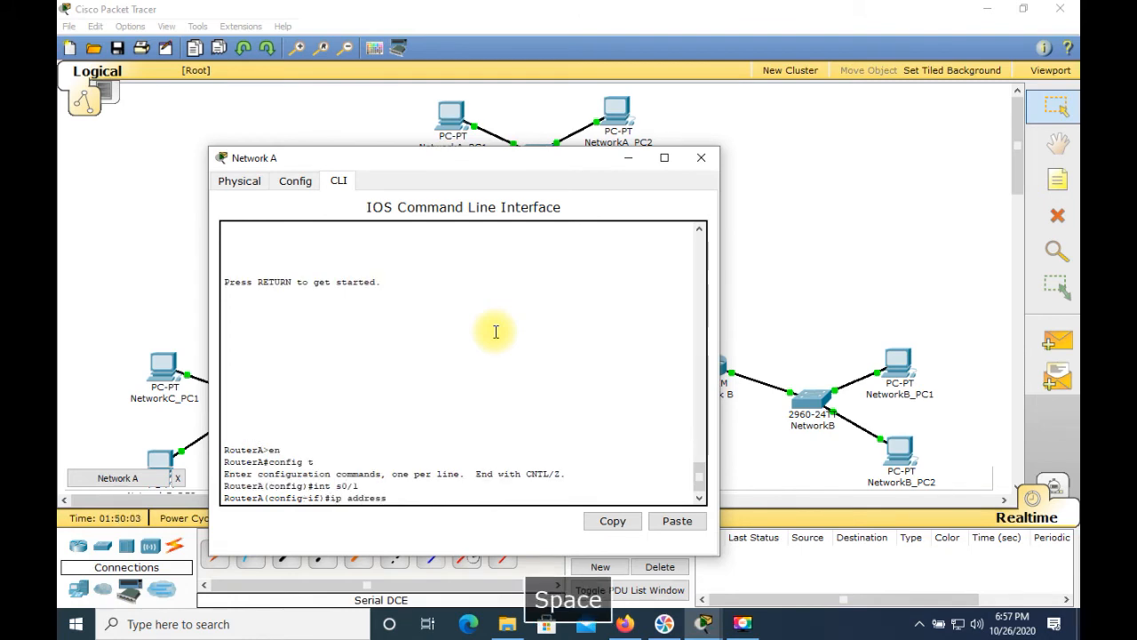
pyautogui.write(' 211.200.35.226 255.2')
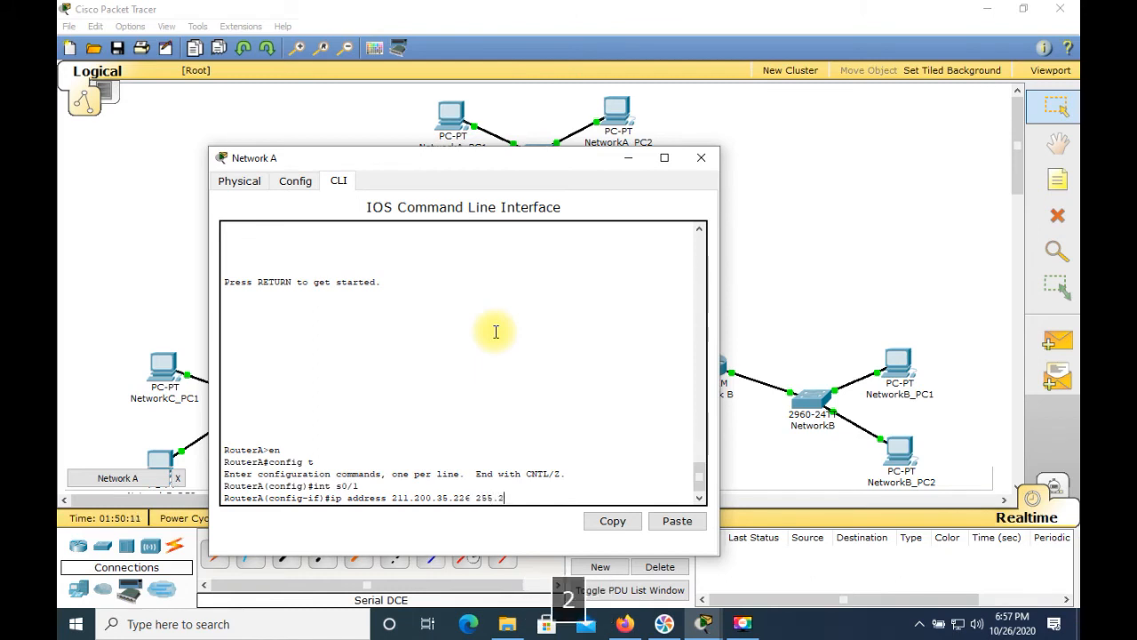
pyautogui.write('55.255.252')
pyautogui.press('Return')
# Step: Enable Serial0/1 with no shutdown and close the Network A window
pyautogui.write('no shut')
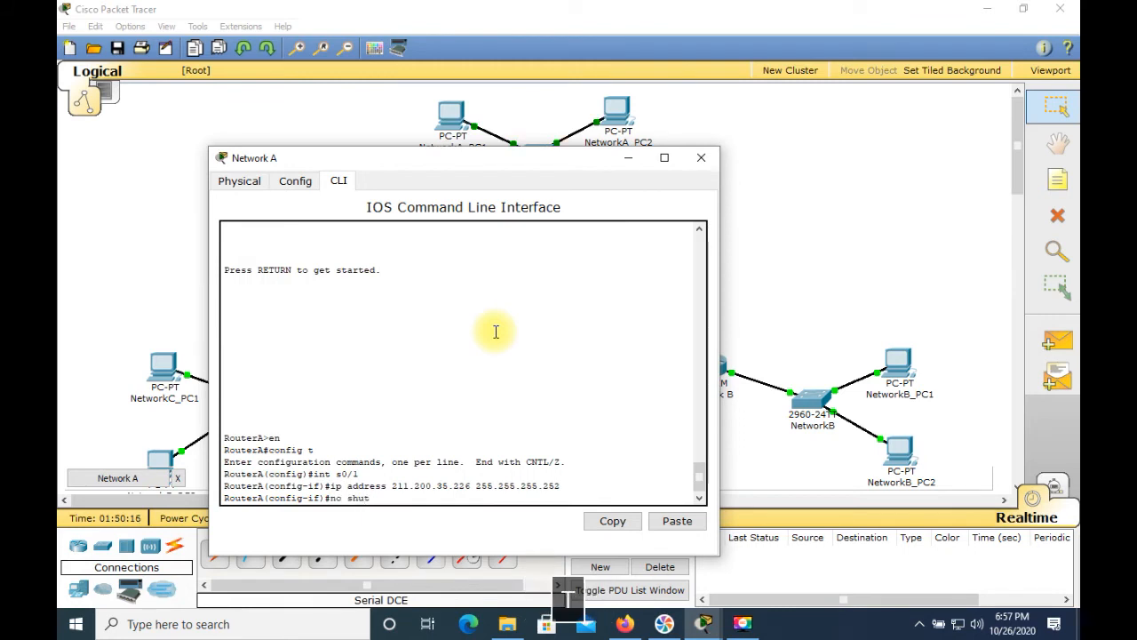
pyautogui.press('Return')
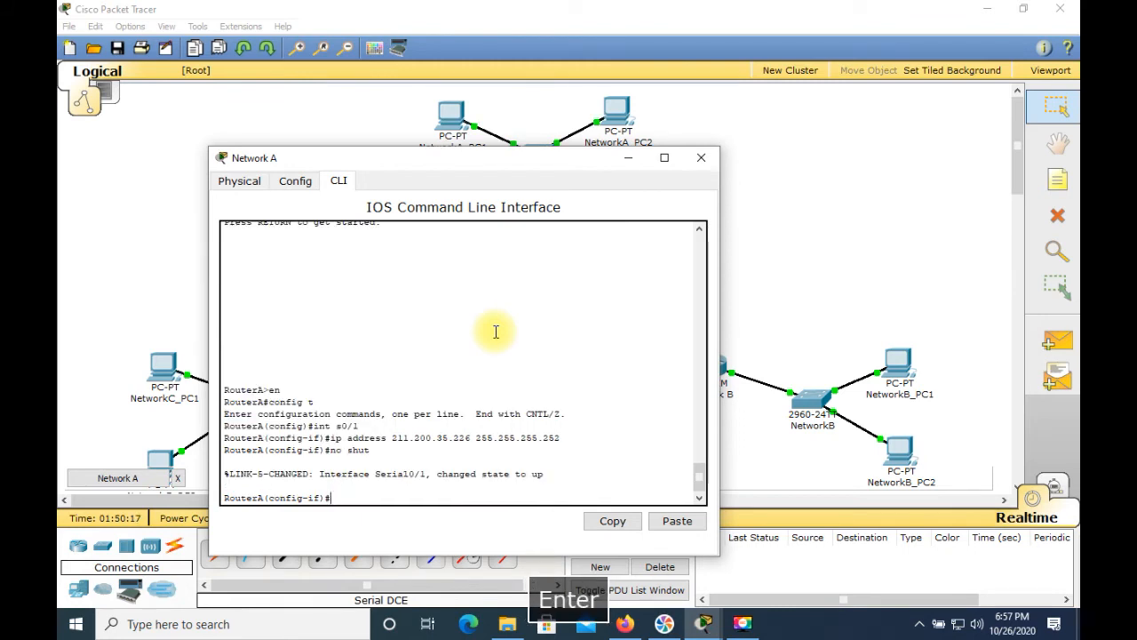
pyautogui.click(715, 164)
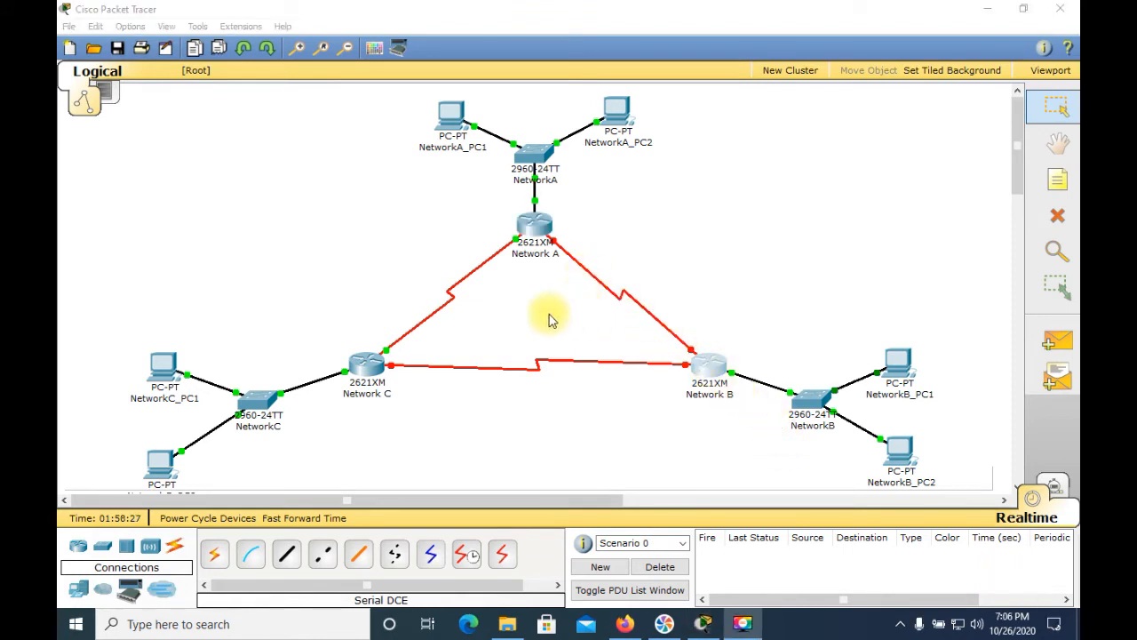
# Step: Pick Network A's Serial0/0 port as the start of a Serial DCE connection
pyautogui.click(555, 248)
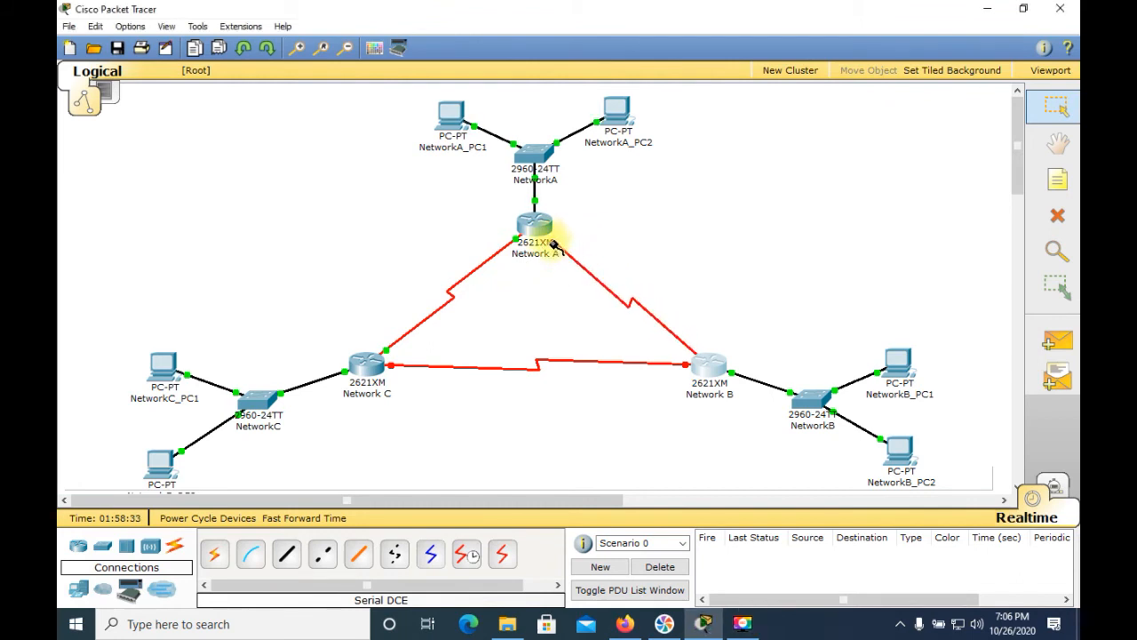
pyautogui.click(550, 227)
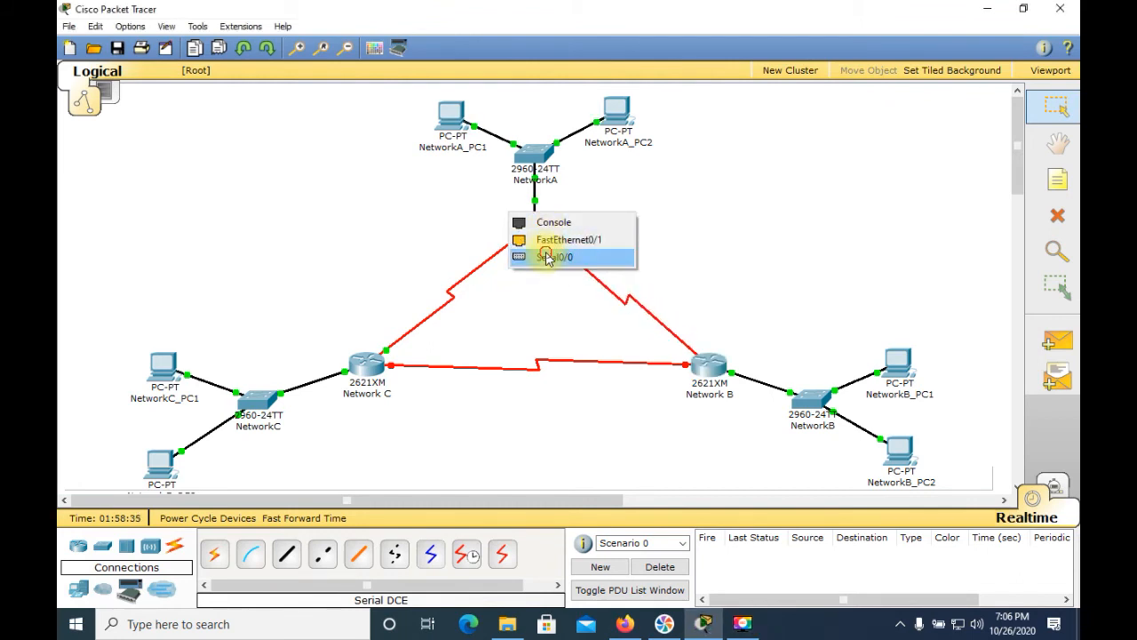
pyautogui.click(533, 257)
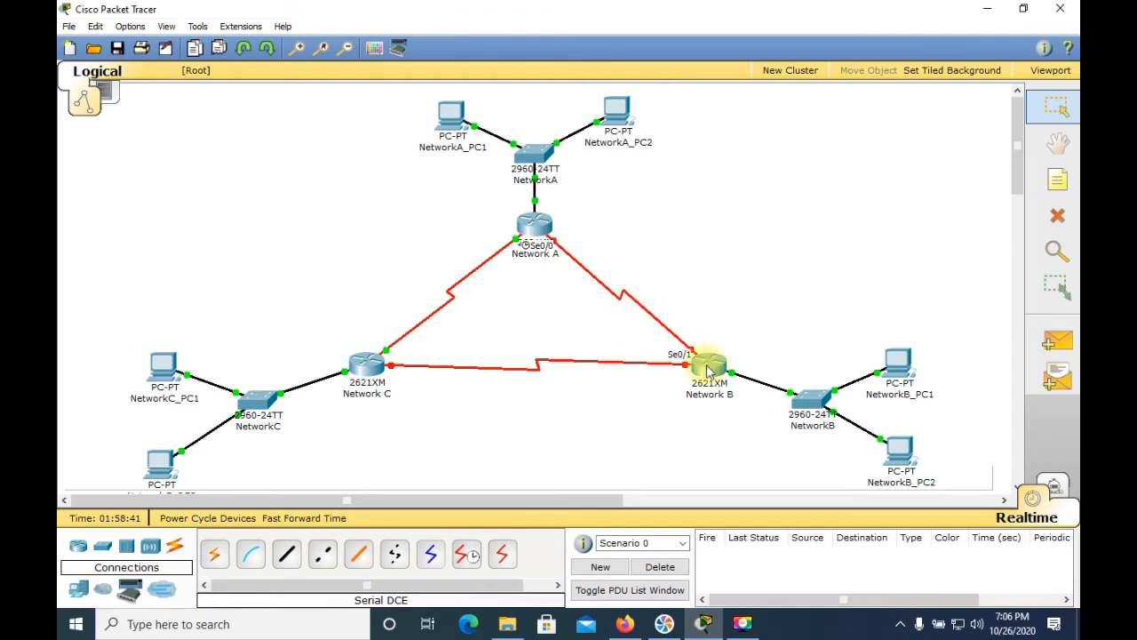
# Step: Reopen the Network A router's CLI and select interface Serial0/0
pyautogui.click(540, 232)
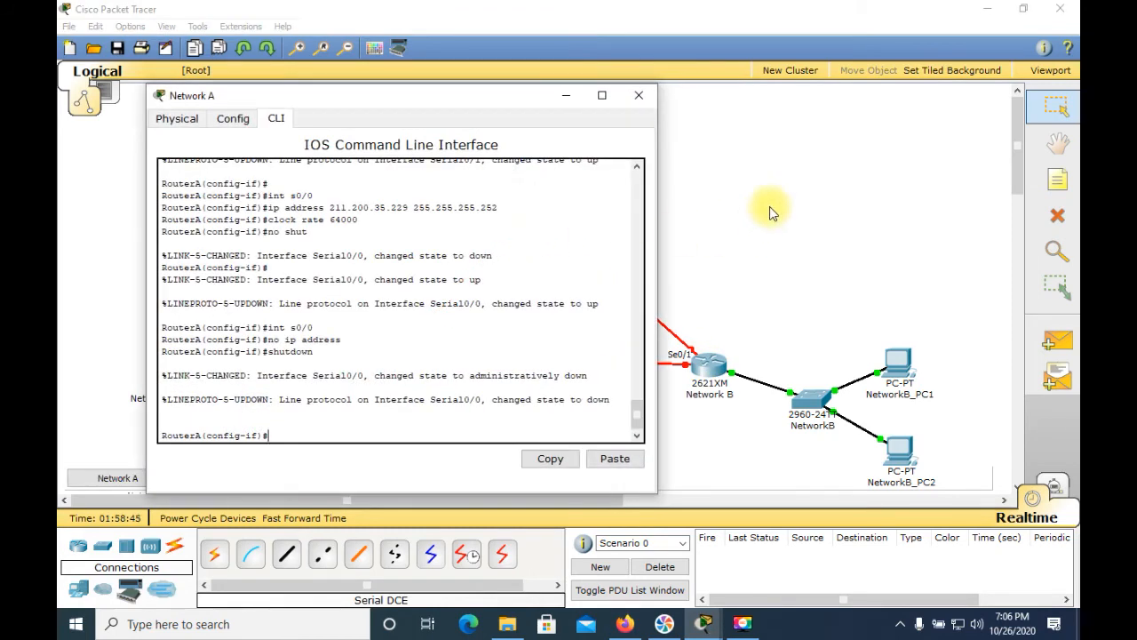
pyautogui.write('int ')
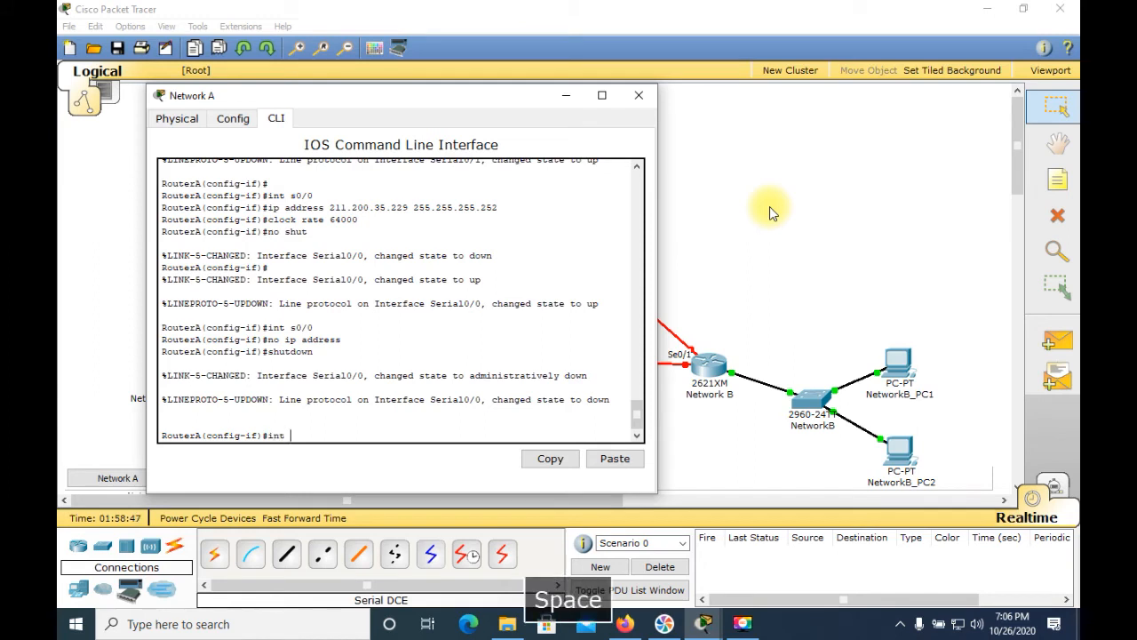
pyautogui.write('s0/0')
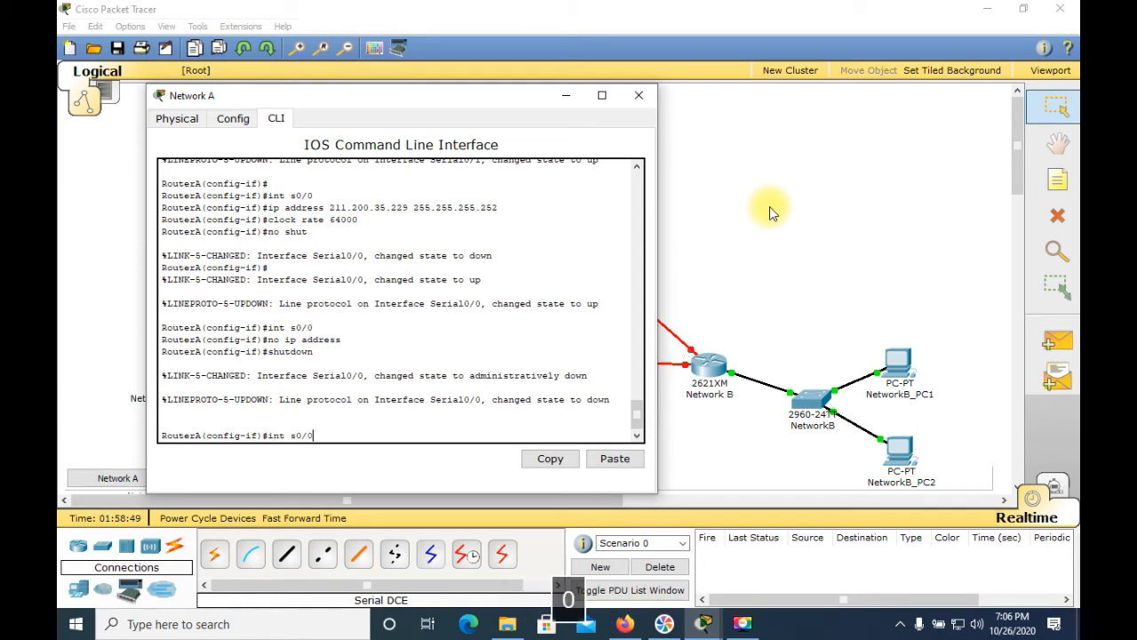
pyautogui.press('Return')
# Step: Assign Serial0/0 the IP address 211.200.35.229 with mask 255.255.255.252
pyautogui.write('ip address ')
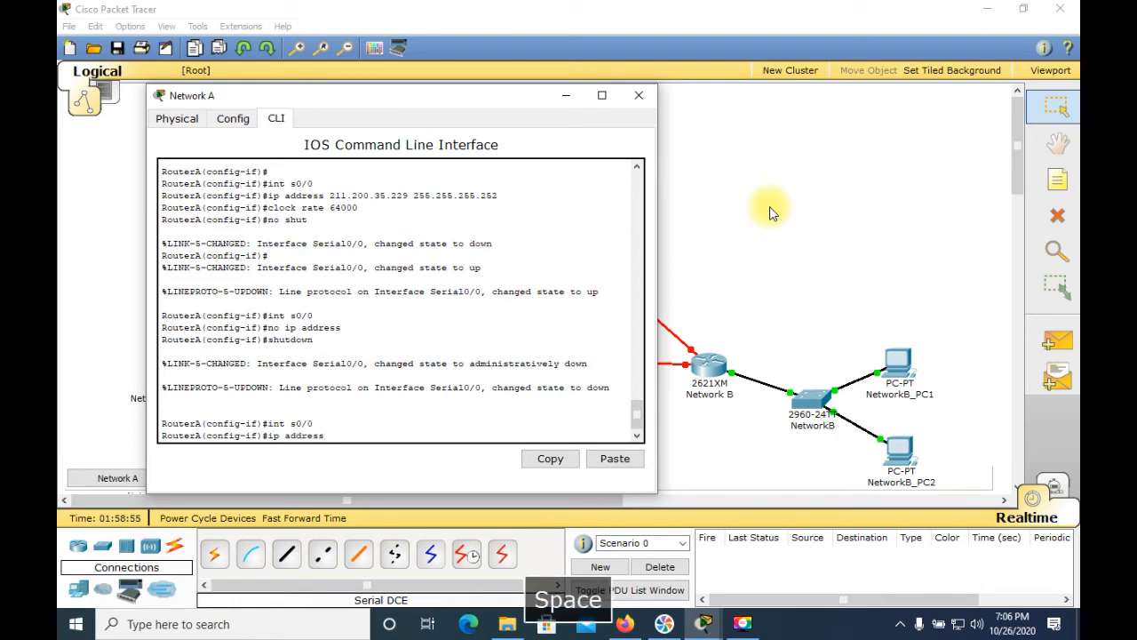
pyautogui.write('211.2')
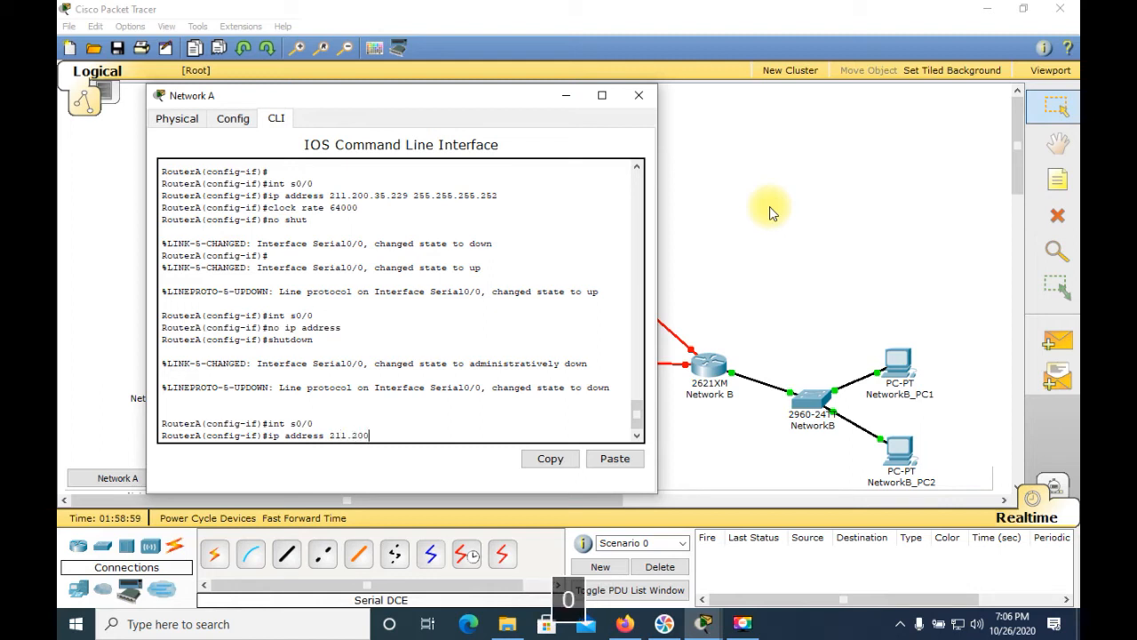
pyautogui.write('00.35.229 ')
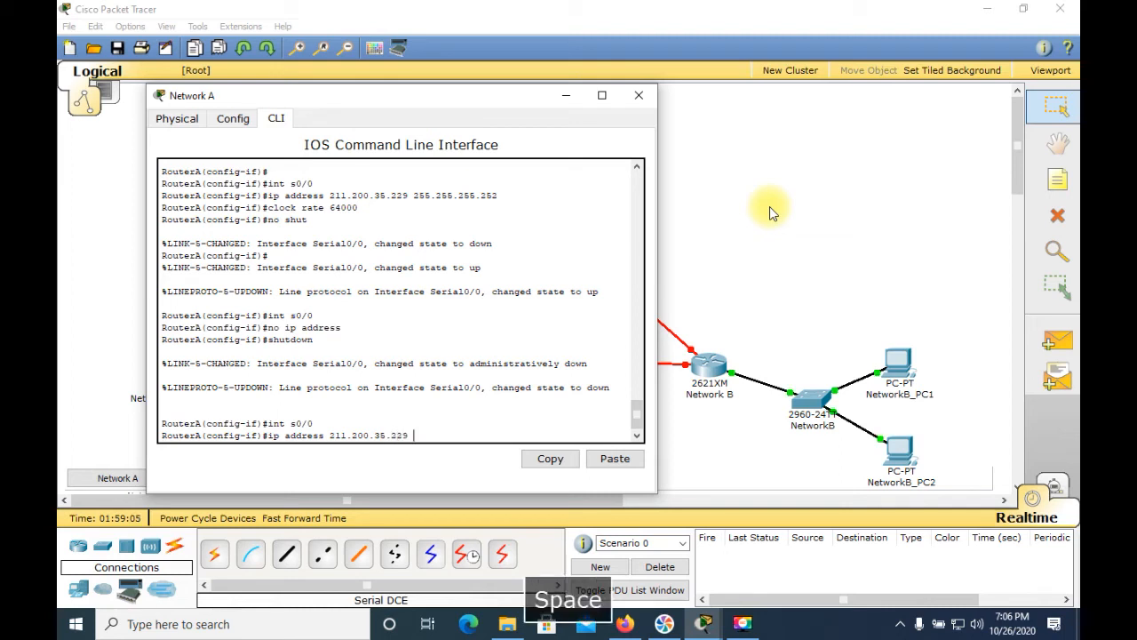
pyautogui.write('244')
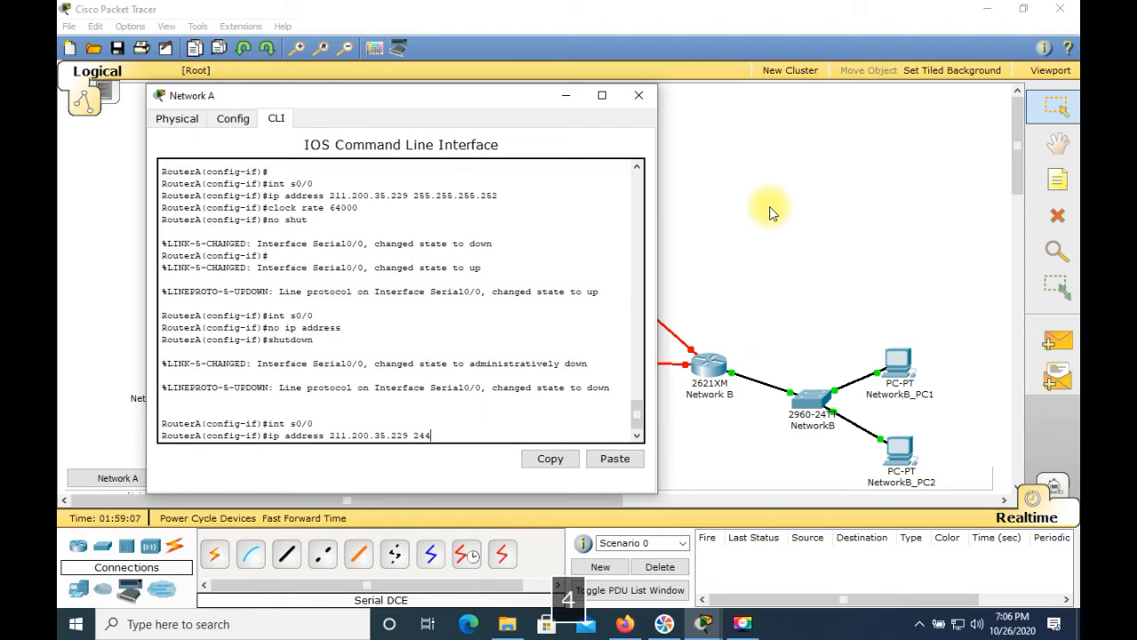
pyautogui.press('BackSpace')
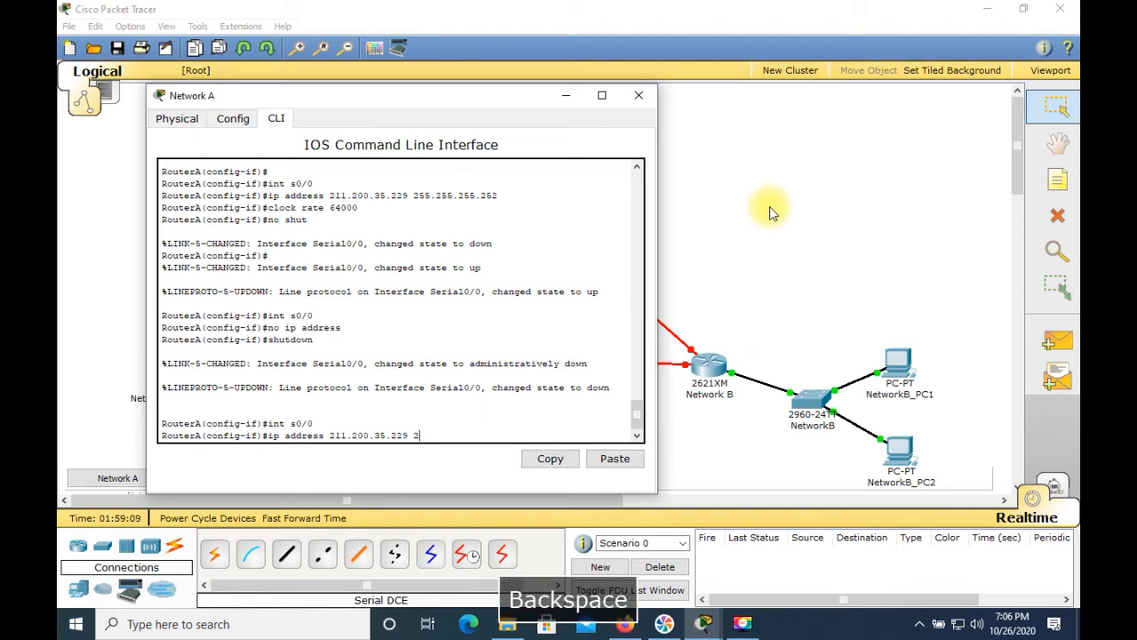
pyautogui.write('55.')
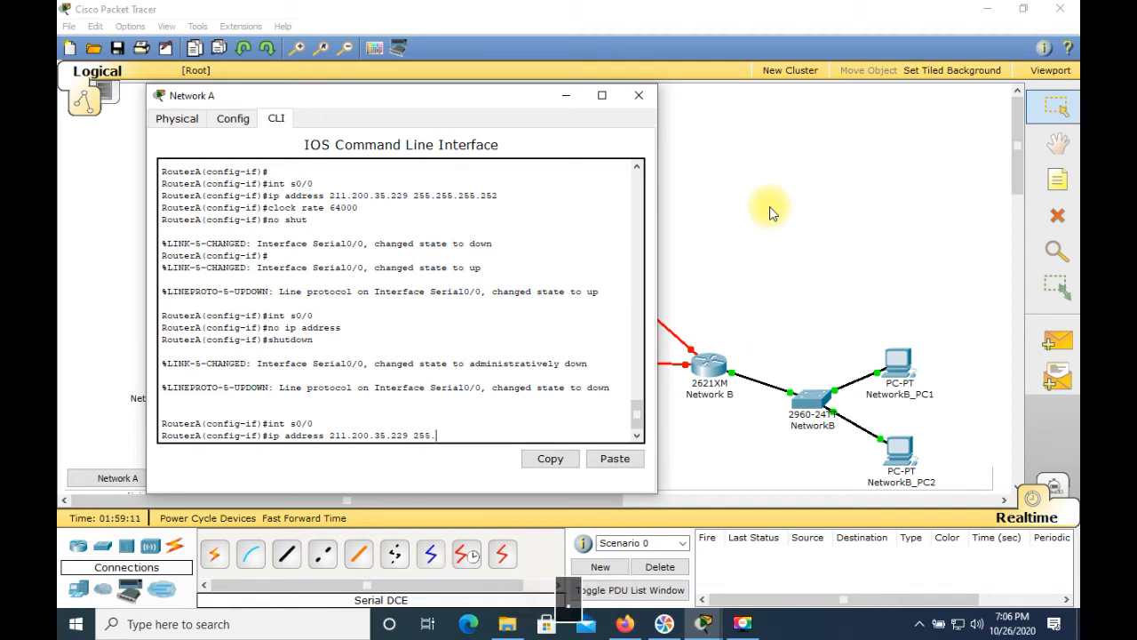
pyautogui.write('255.255.')
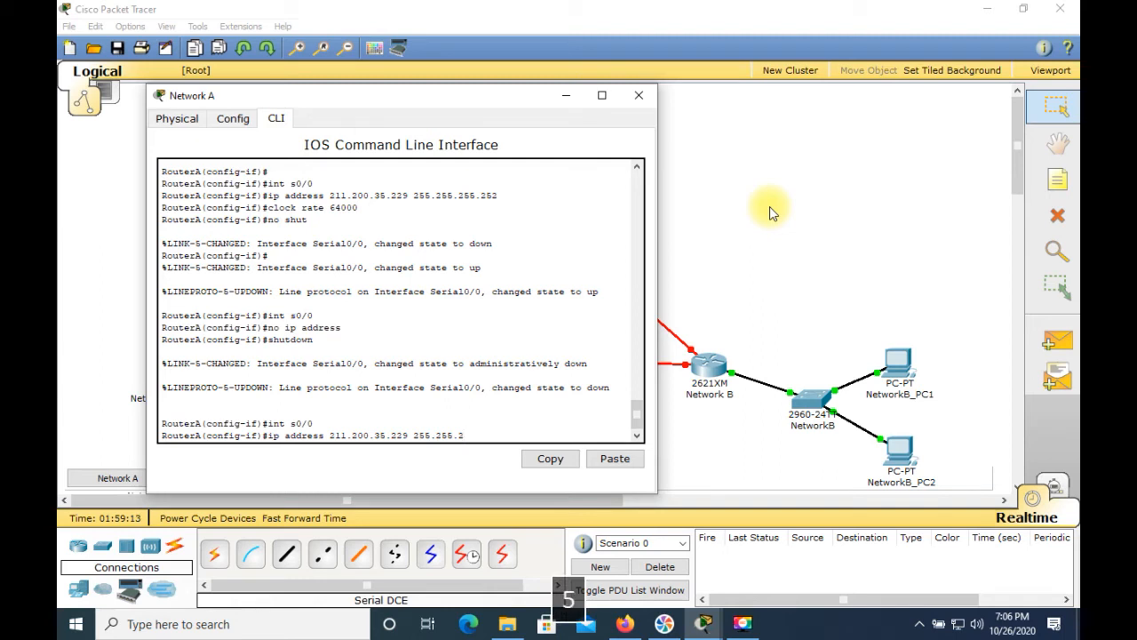
pyautogui.write('252')
pyautogui.press('Return')
# Step: Set Serial0/0's clock rate to 64000, enable it with no shutdown, and close the Network A window
pyautogui.write('clock rate ')
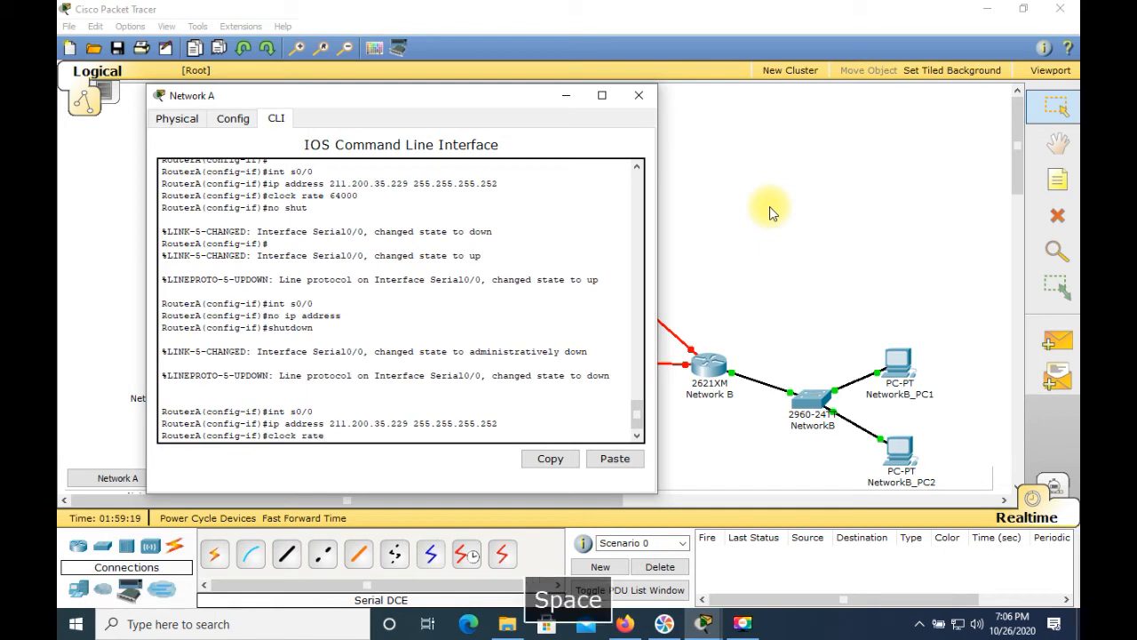
pyautogui.write('64000')
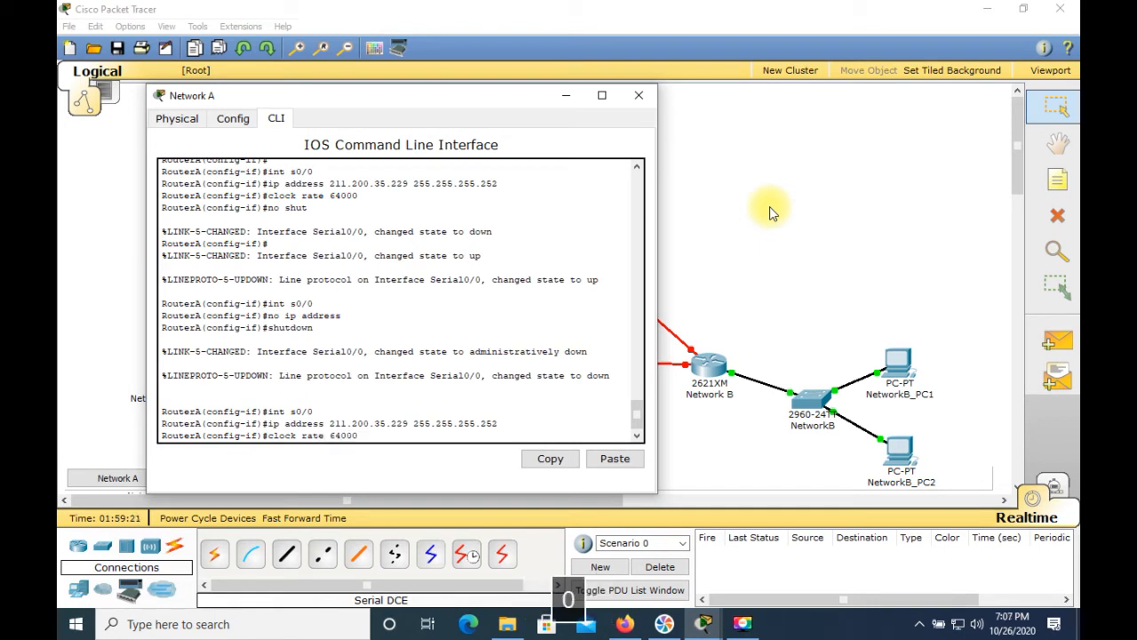
pyautogui.press('Return')
pyautogui.write('no shut')
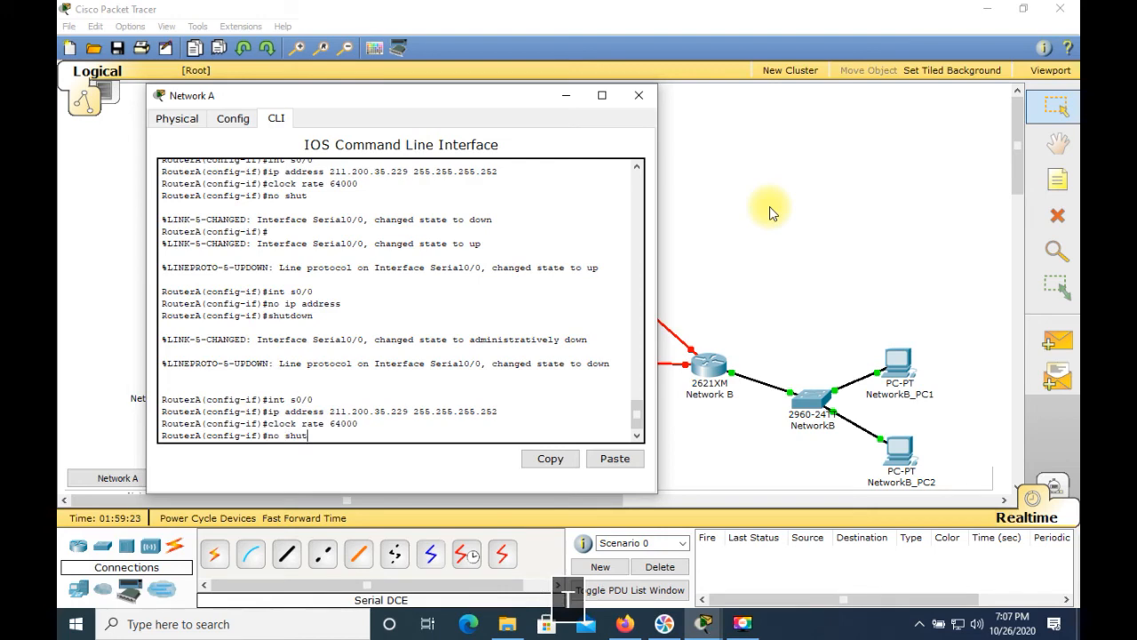
pyautogui.press('Return')
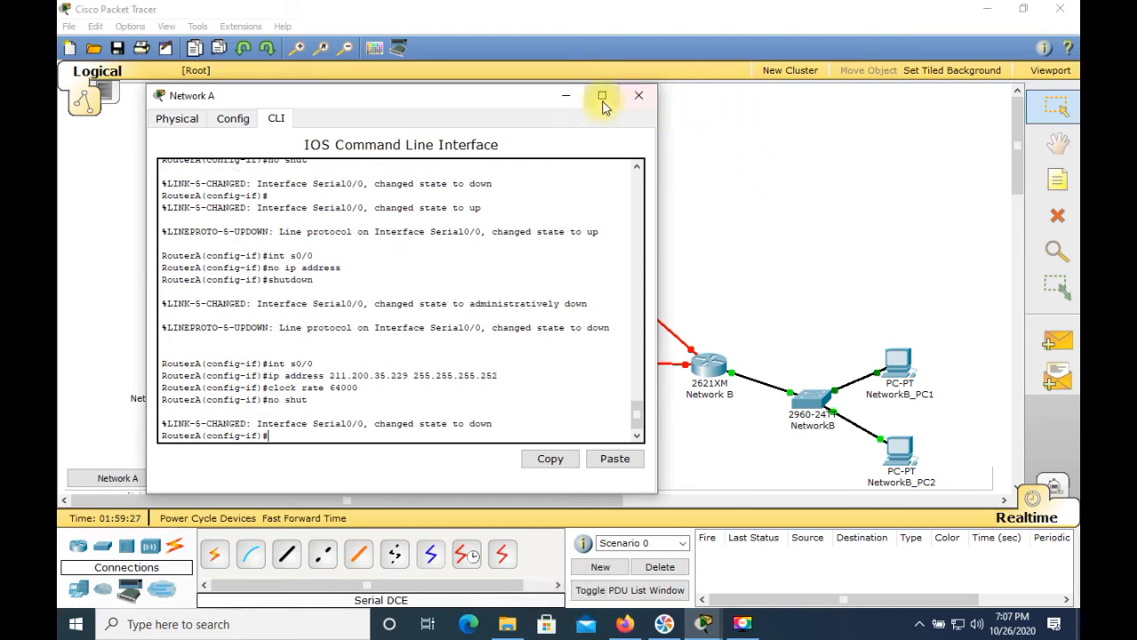
pyautogui.click(638, 95)
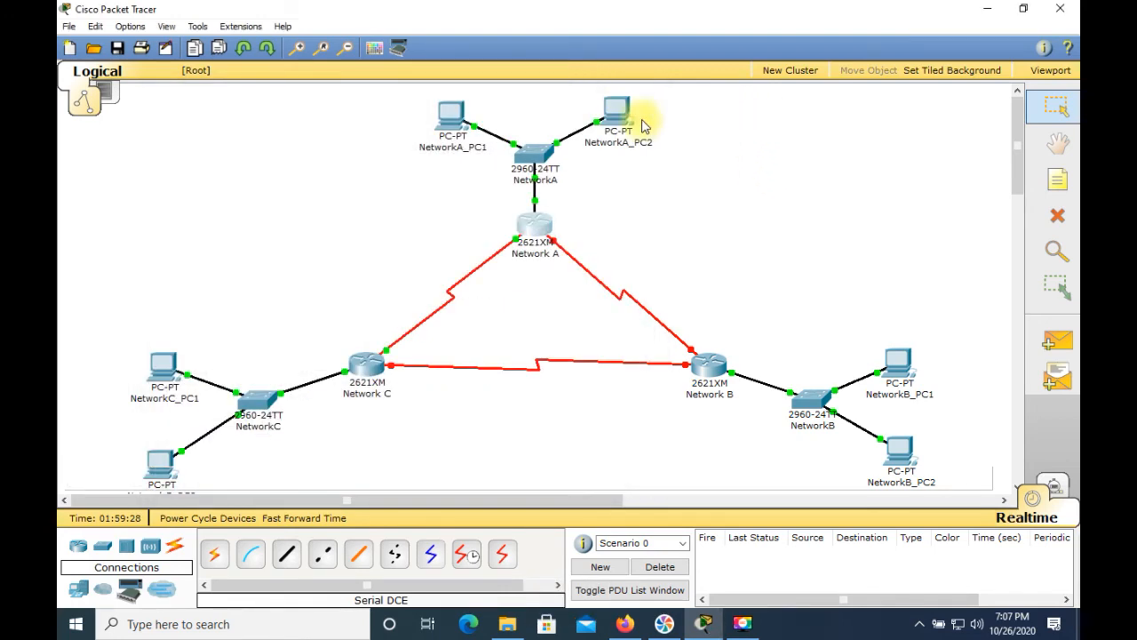
# Step: Open the Network B router's CLI and select interface Serial0/1
pyautogui.click(707, 374)
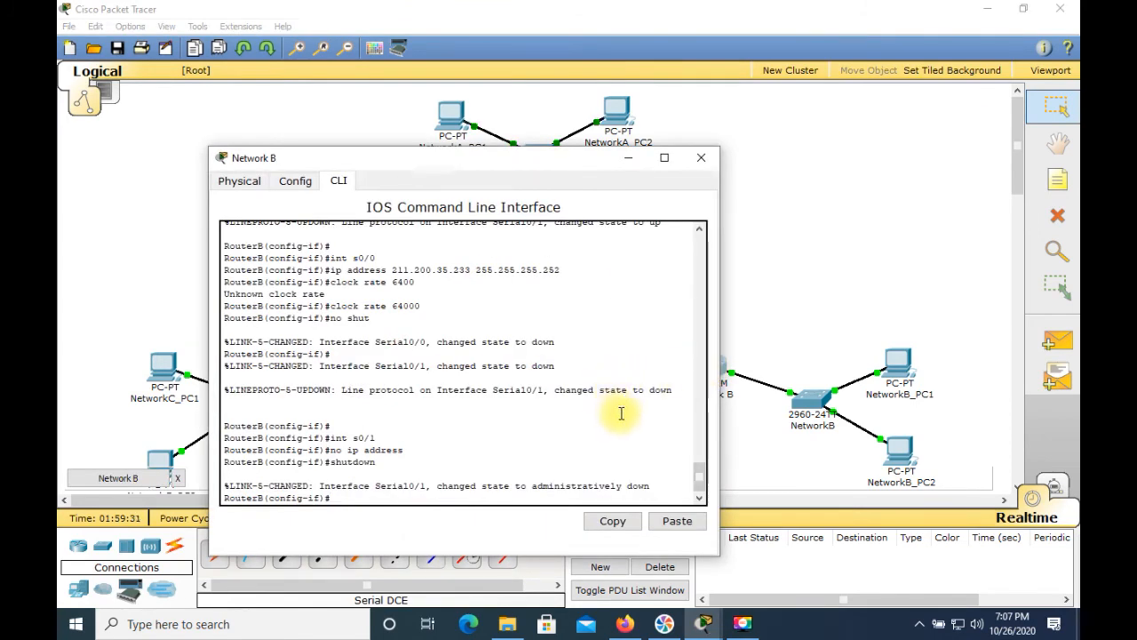
pyautogui.write('int')
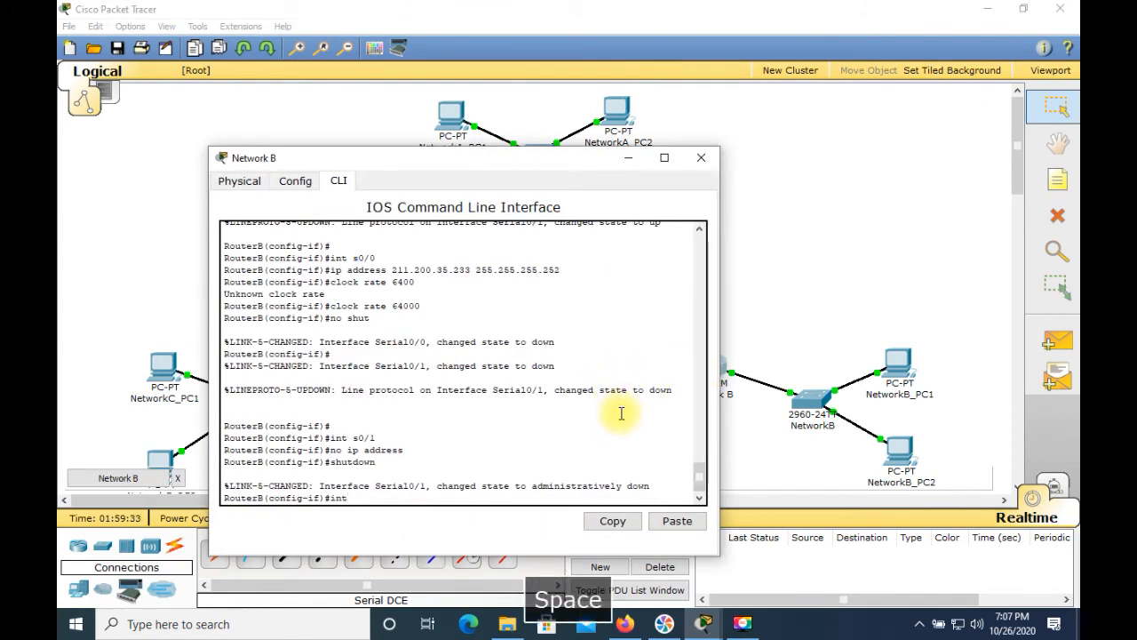
pyautogui.write(' s0/1')
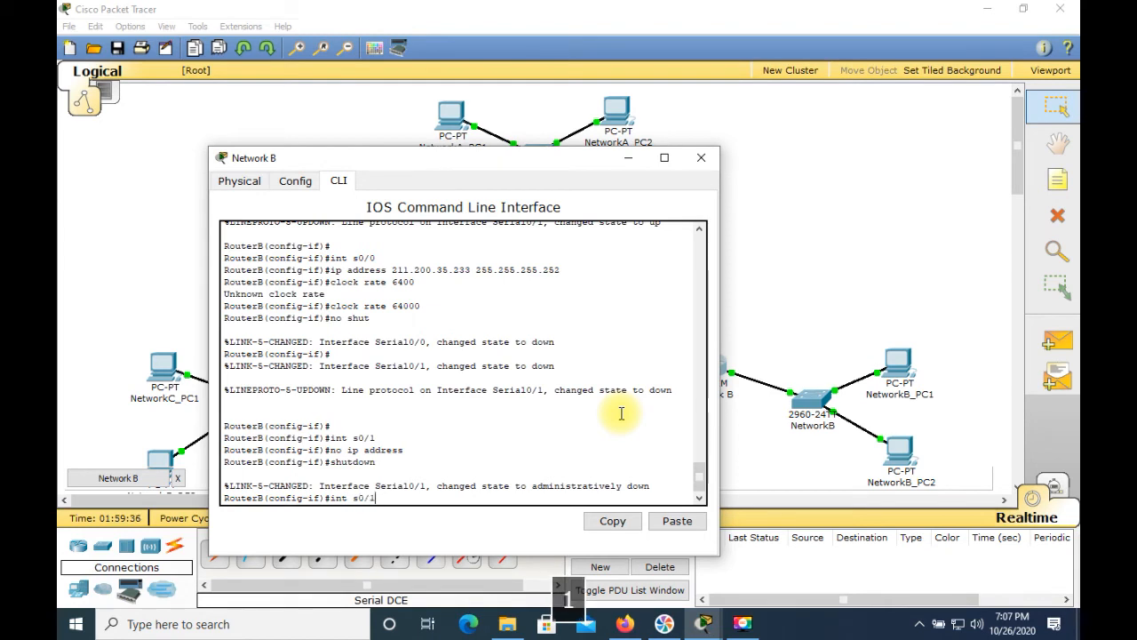
pyautogui.press('Return')
# Step: Assign Serial0/1 the IP address 211.200.35.230 with mask 255.255.255.252
pyautogui.write('ip address 211.200.3')
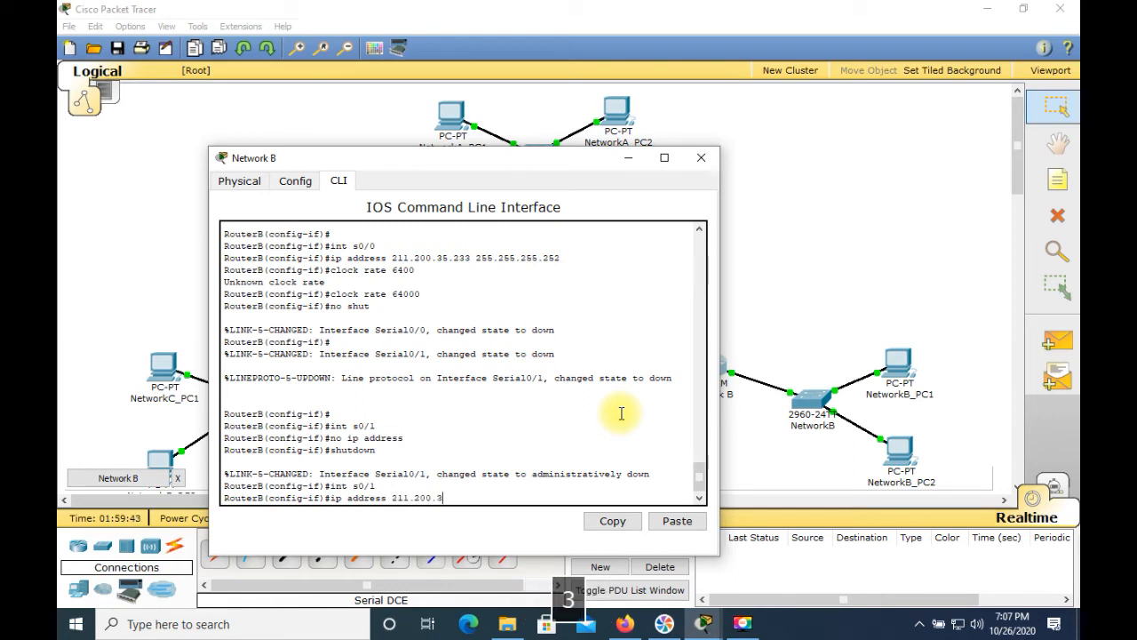
pyautogui.write('5.230 ')
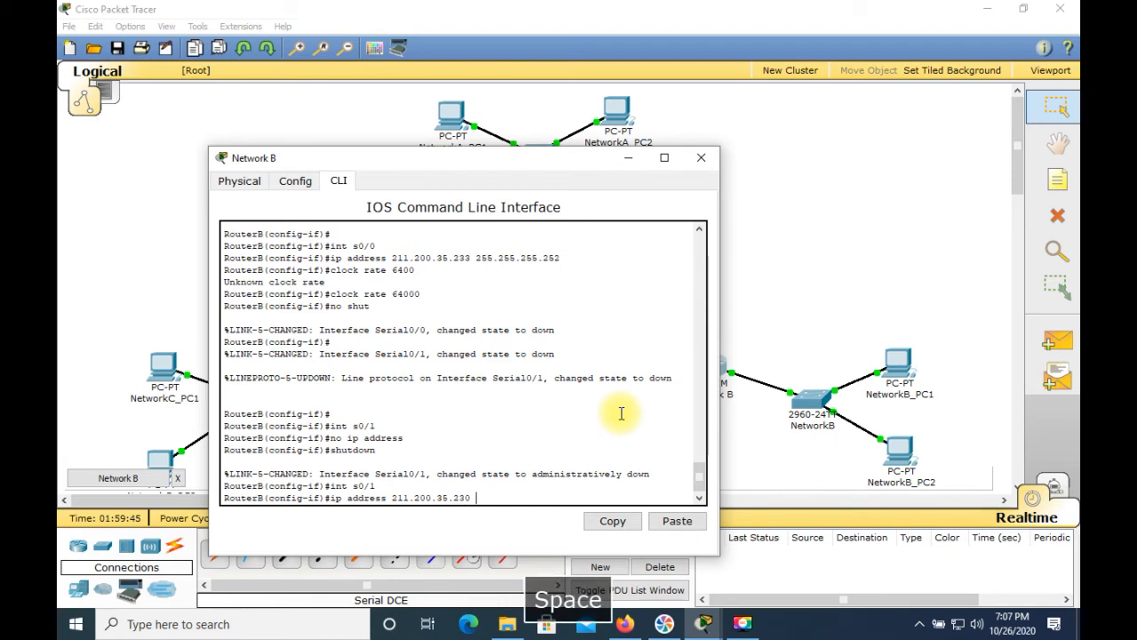
pyautogui.write('255.25')
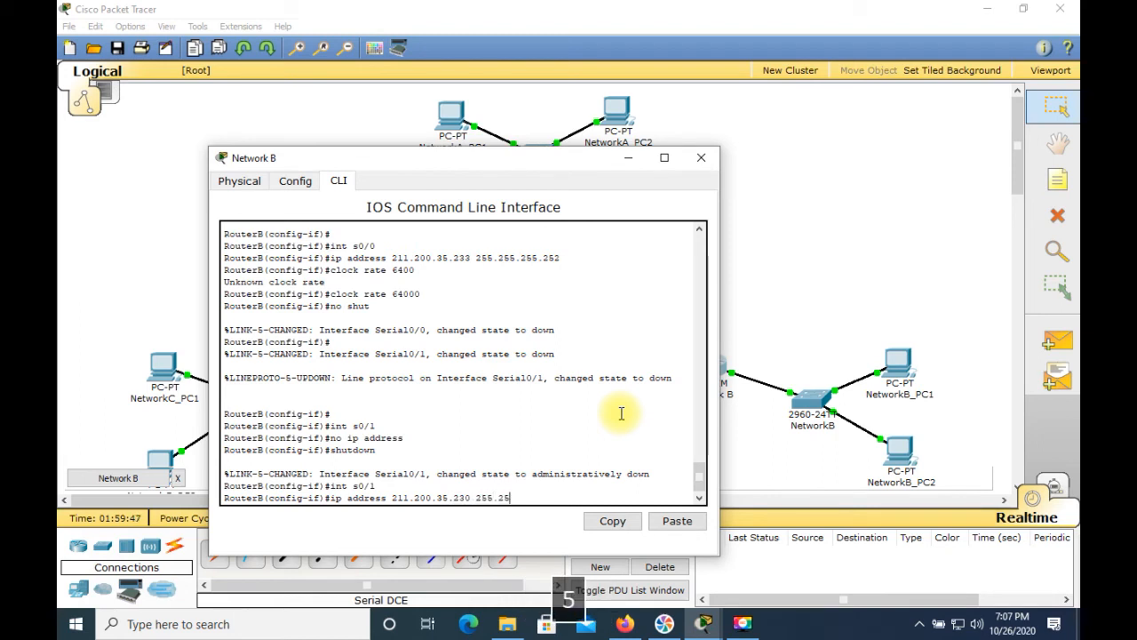
pyautogui.write('5.255.252')
pyautogui.press('Return')
# Step: Enable Serial0/1 with no shutdown and close the Network B window
pyautogui.write('no shut')
pyautogui.press('Return')
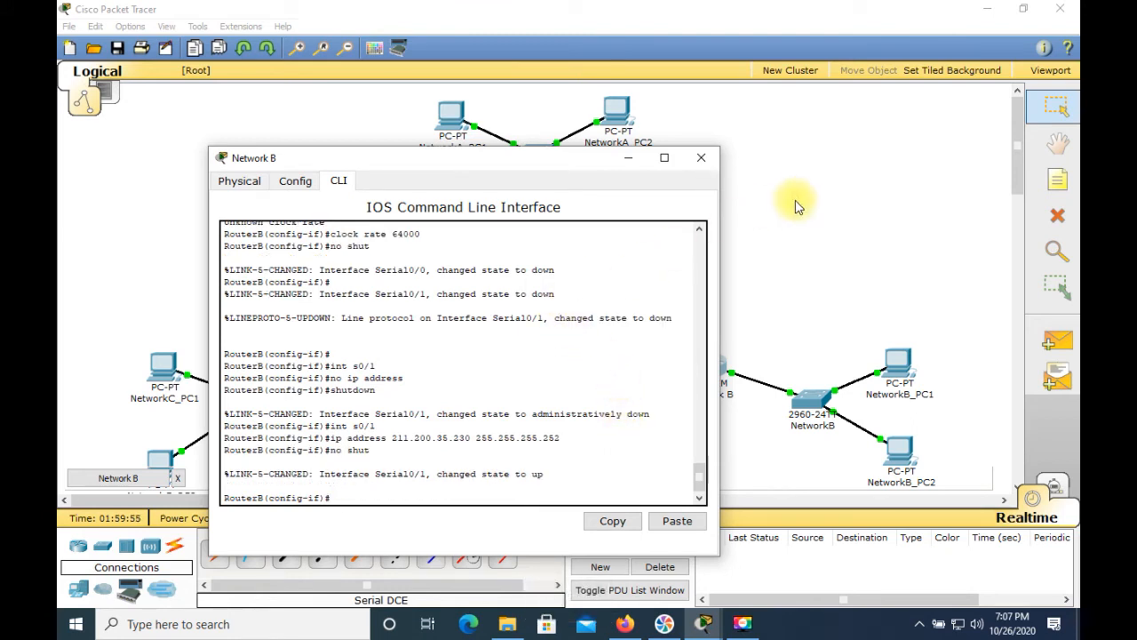
pyautogui.click(701, 158)
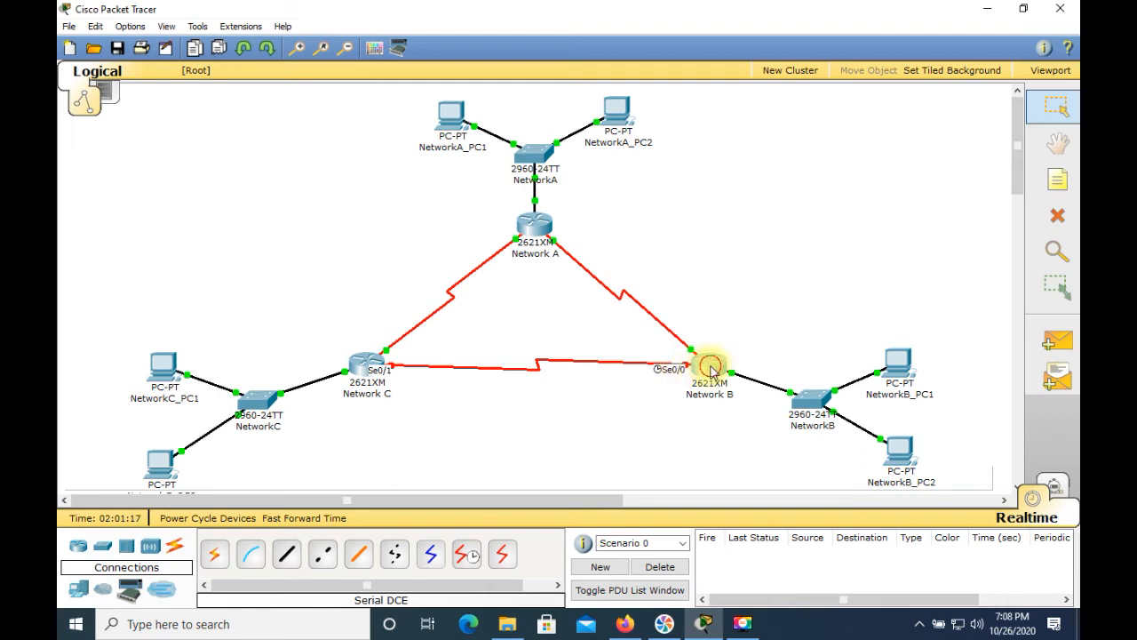
# Step: Reopen the Network B router's CLI and select interface Serial0/0
pyautogui.click(709, 366)
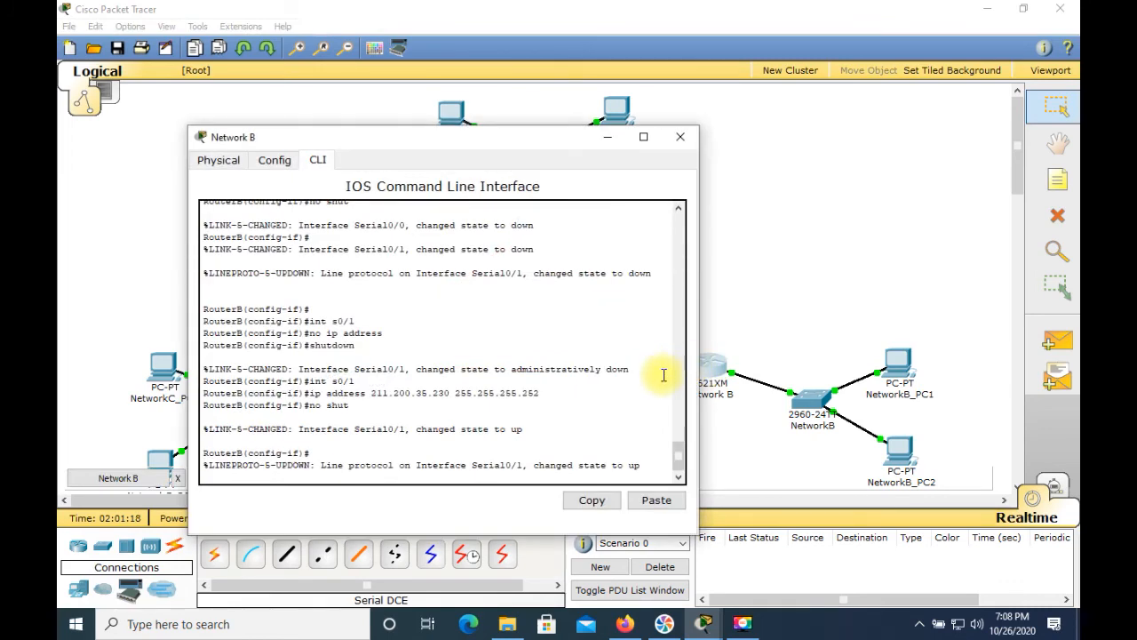
pyautogui.press('Return')
pyautogui.write('int s0/0')
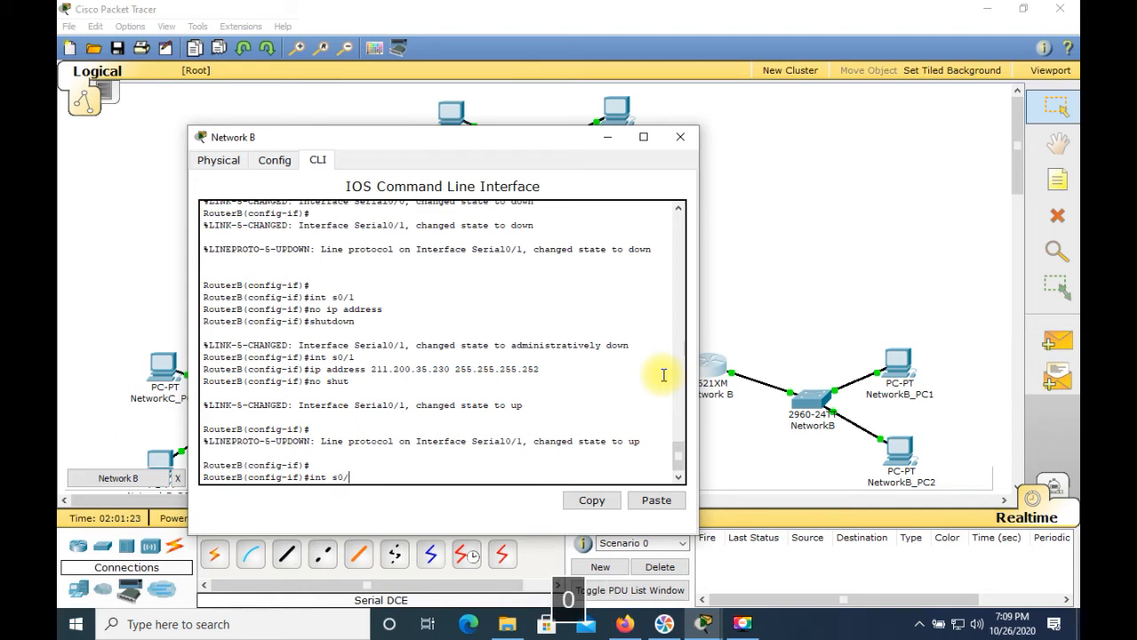
pyautogui.press('Return')
# Step: Assign Serial0/0 the IP address 211.200.35.233 with mask 255.255.255.252
pyautogui.write('ip ')
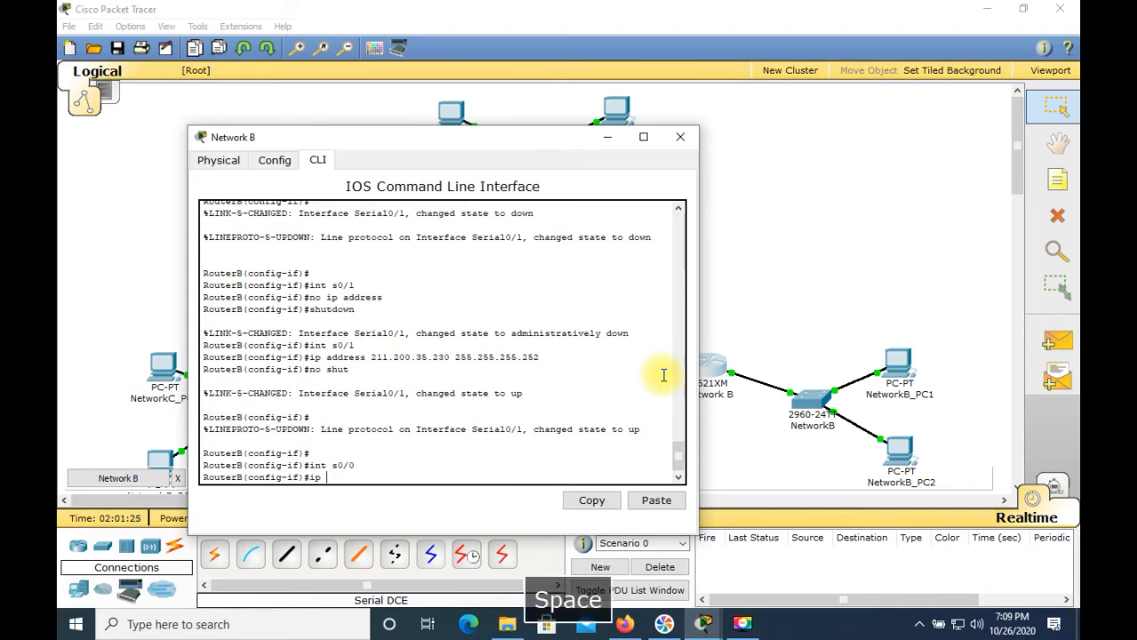
pyautogui.write('address 211.')
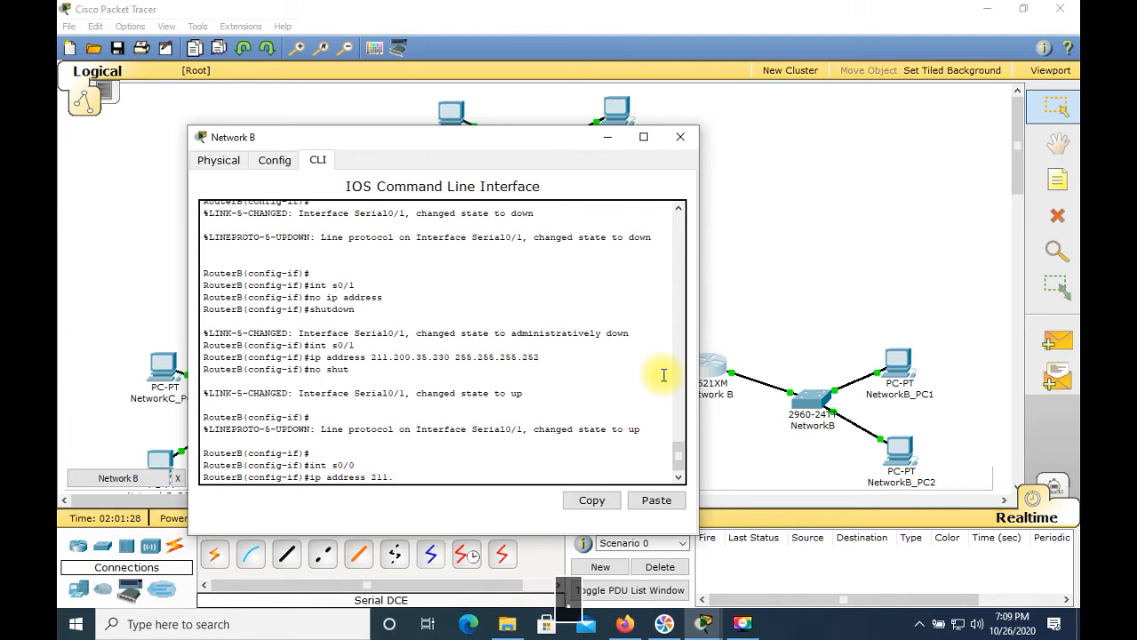
pyautogui.write('200.35.233')
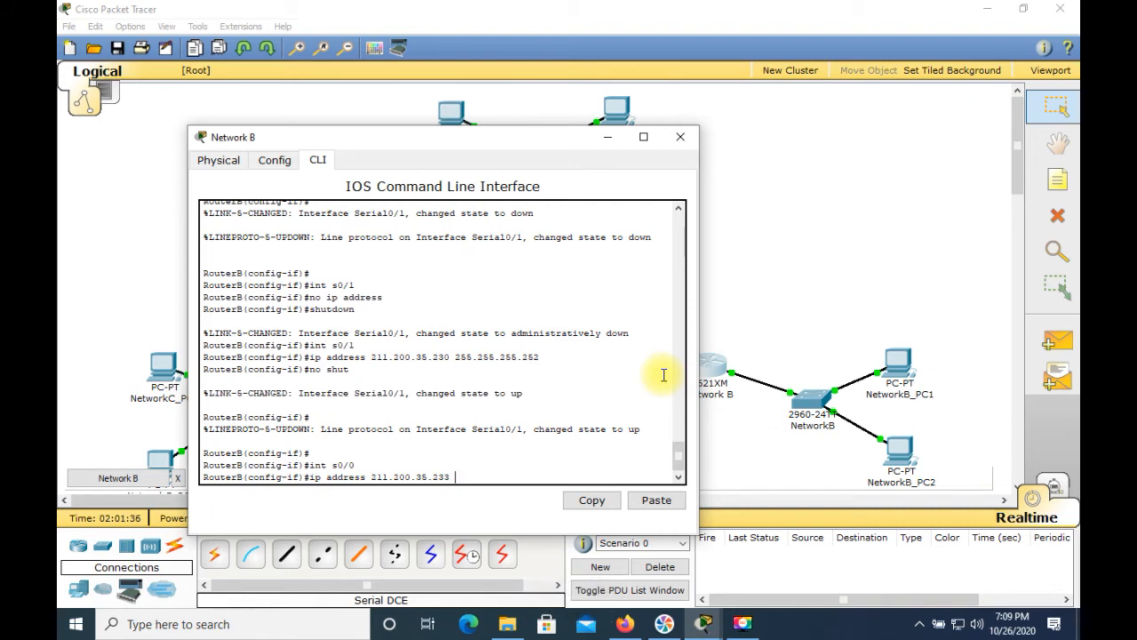
pyautogui.write(' 255')
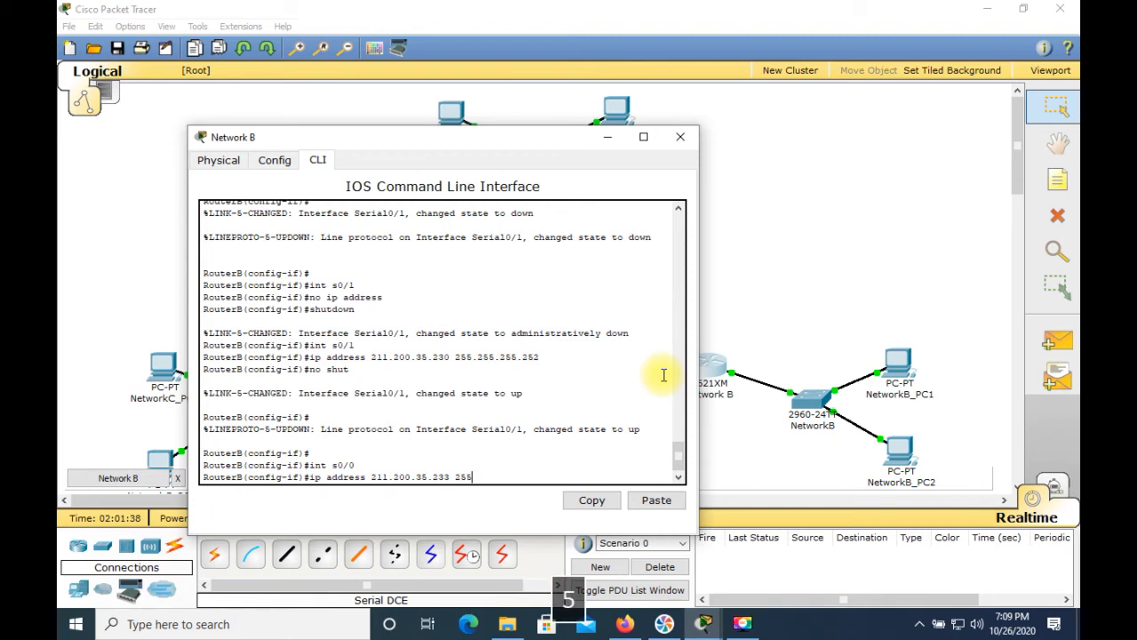
pyautogui.write('.255.255.252')
pyautogui.press('Return')
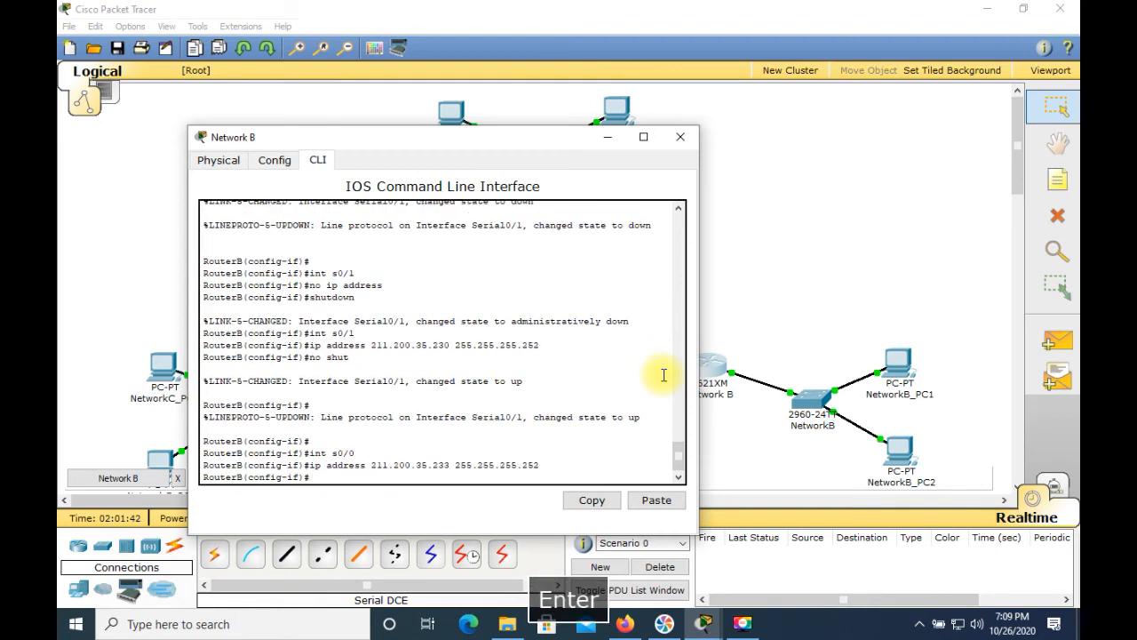
# Step: Set Serial0/0's clock rate to 64000, enable it with no shutdown, and close the Network B window
pyautogui.write('clock')
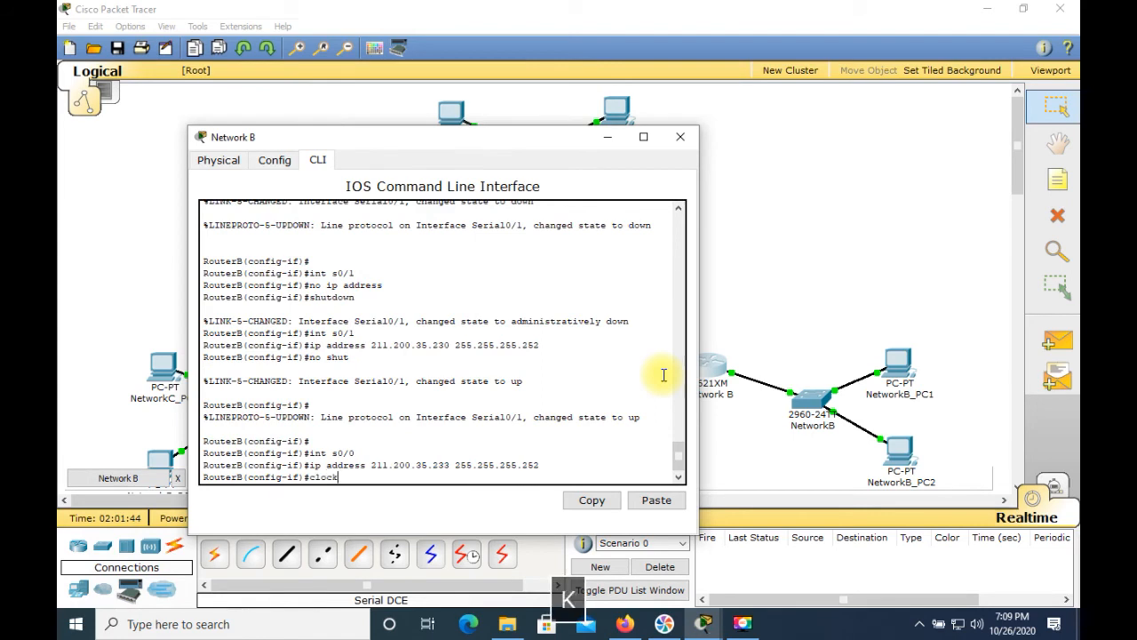
pyautogui.write(' rate 64000')
pyautogui.press('Return')
pyautogui.write('no shut')
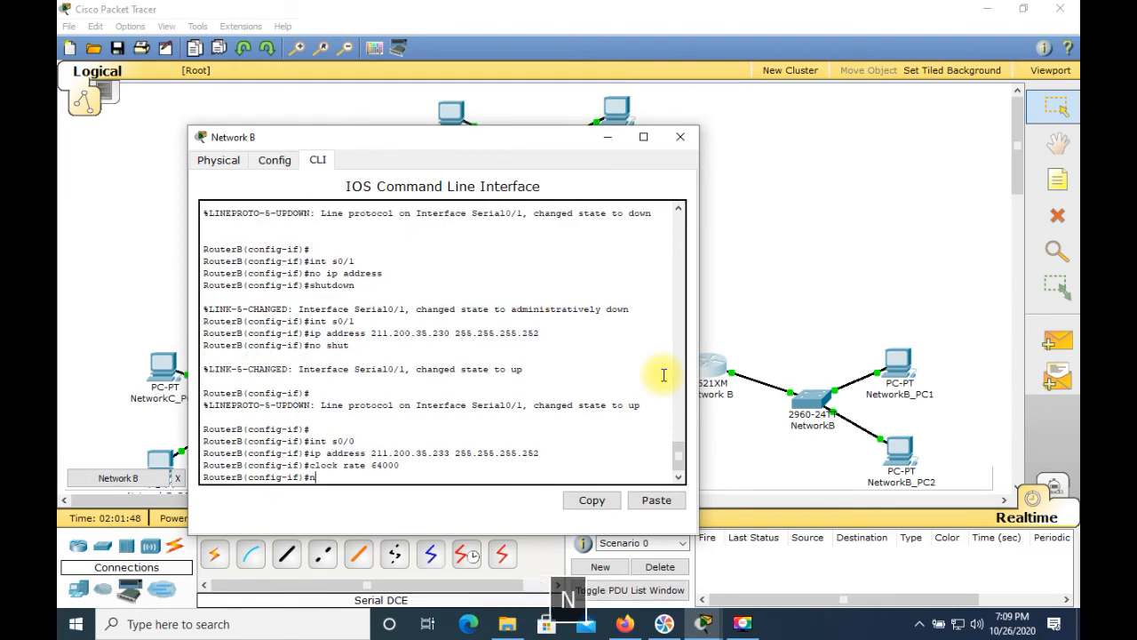
pyautogui.press('Return')
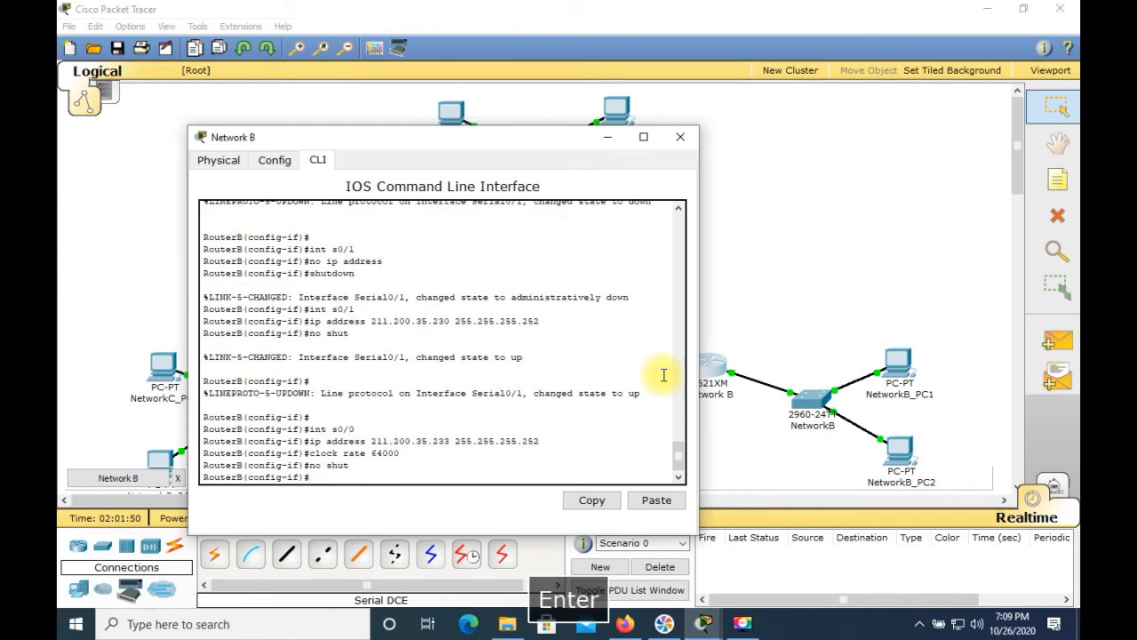
pyautogui.click(684, 138)
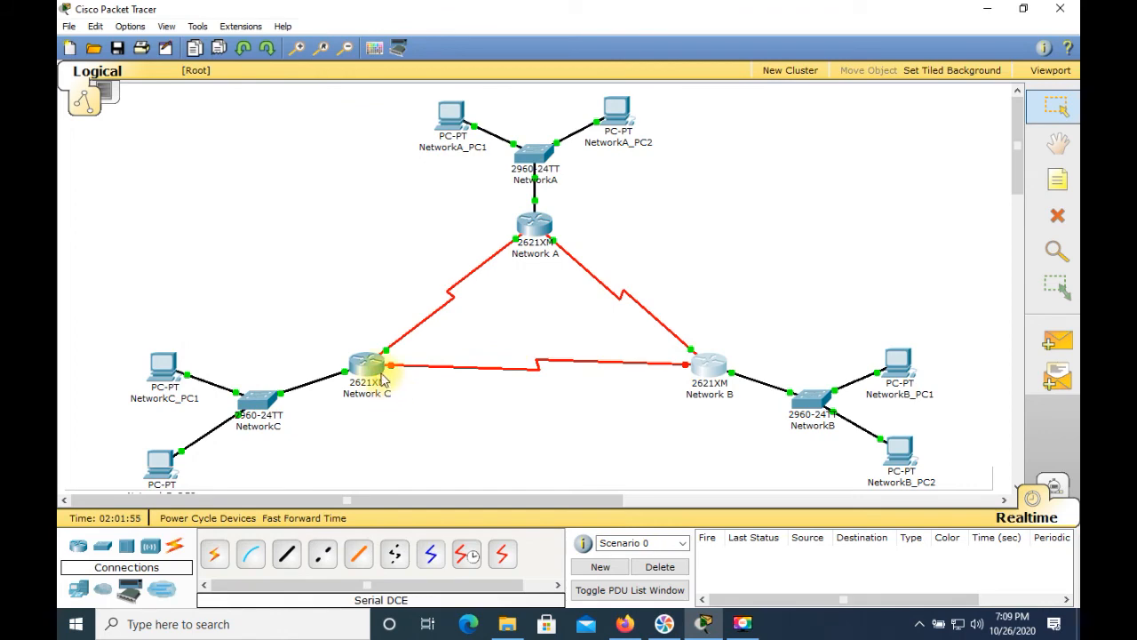
# Step: Open the Network C router's CLI and select interface Serial0/1
pyautogui.click(383, 379)
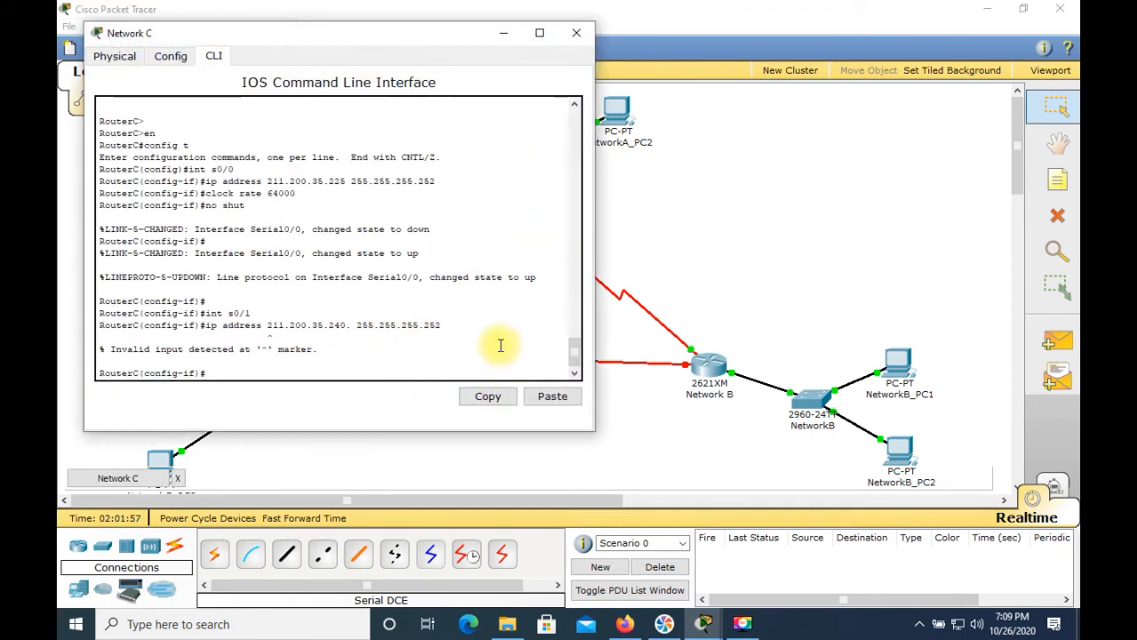
pyautogui.write('int ')
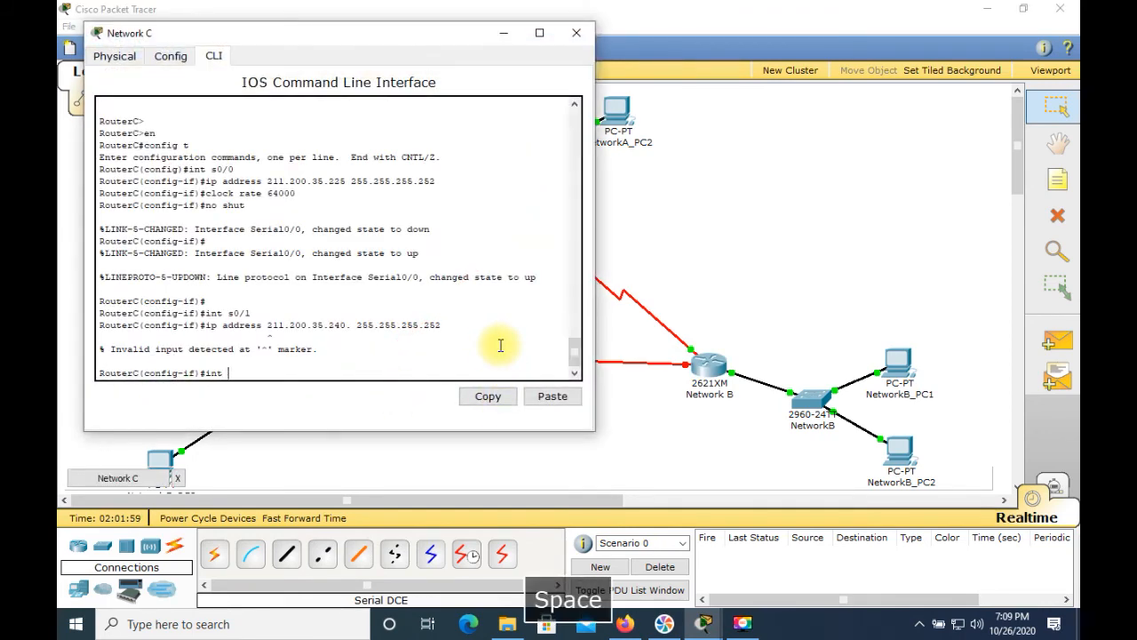
pyautogui.write('s0/1')
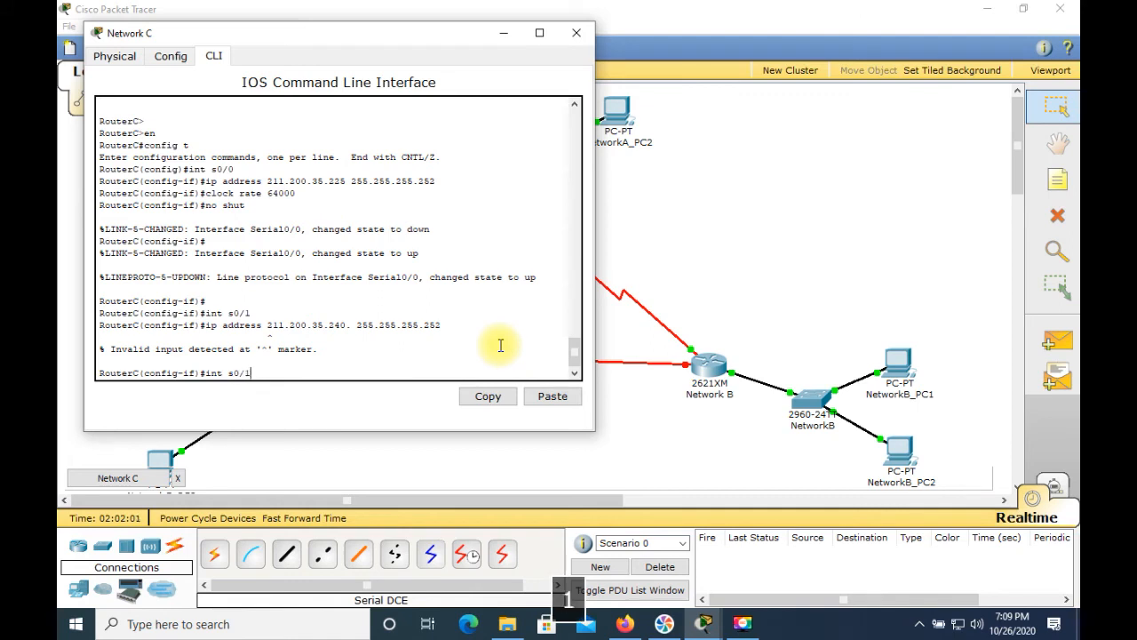
pyautogui.press('Return')
# Step: Assign Serial0/1 on the Network C router the IP address 211.200.35.234 with mask 255.255.255.252
pyautogui.write('ig-if)#ip a')
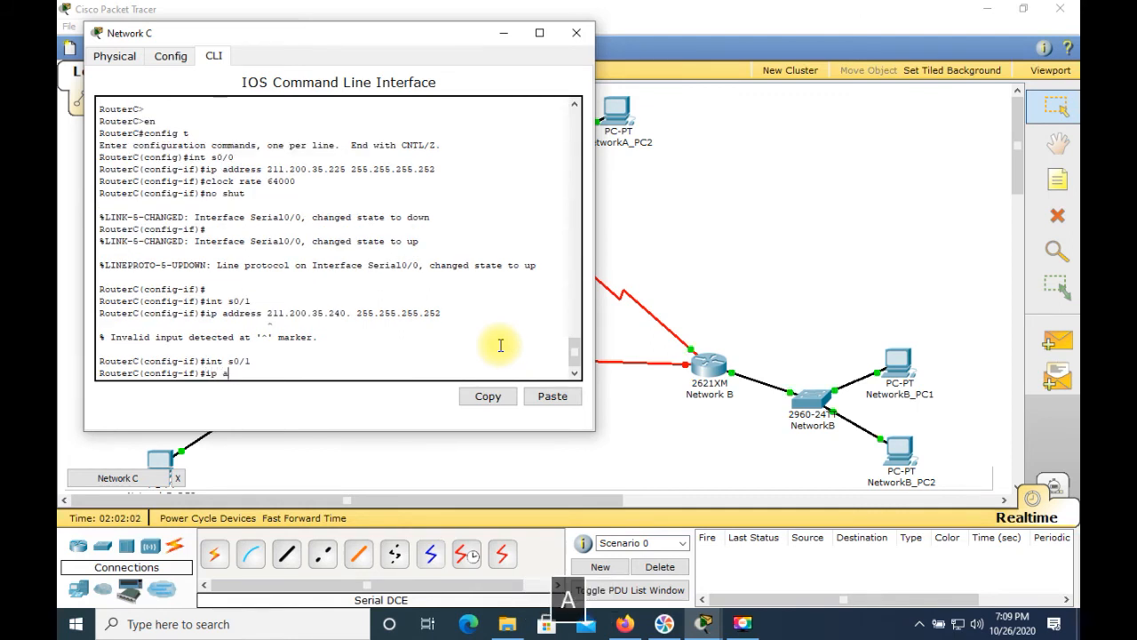
pyautogui.write('ddress')
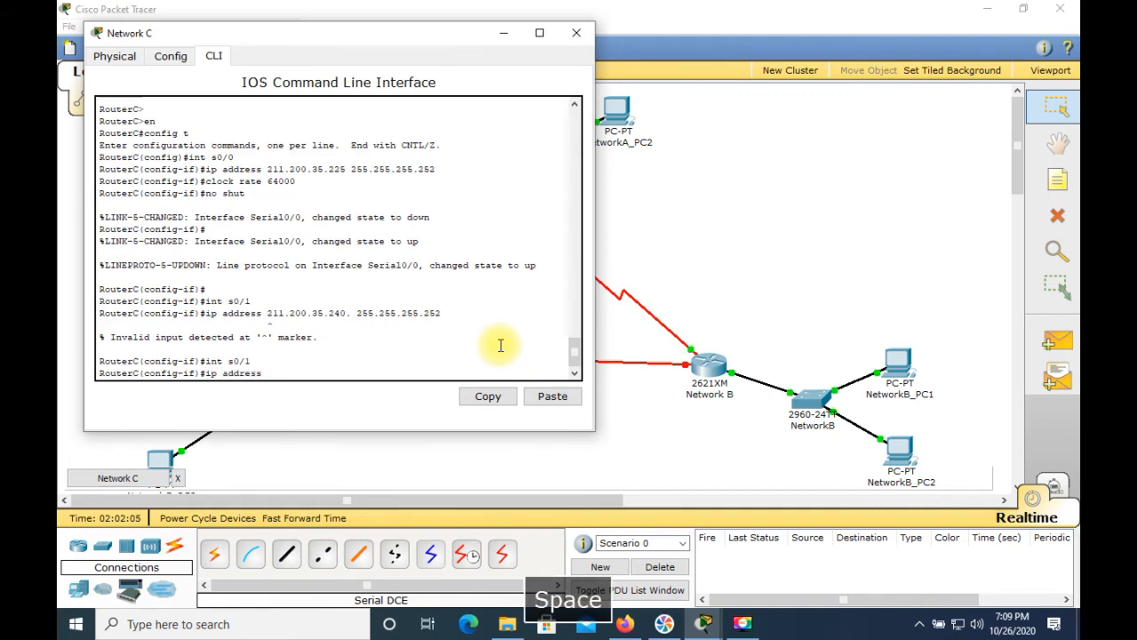
pyautogui.write(' 211.')
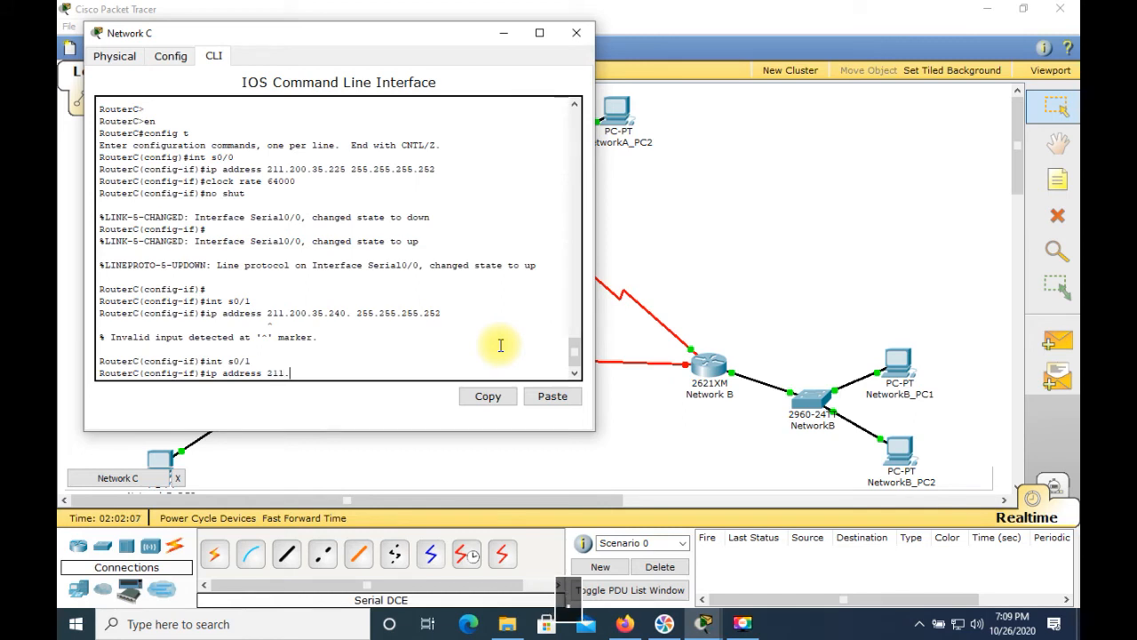
pyautogui.write('200.35.')
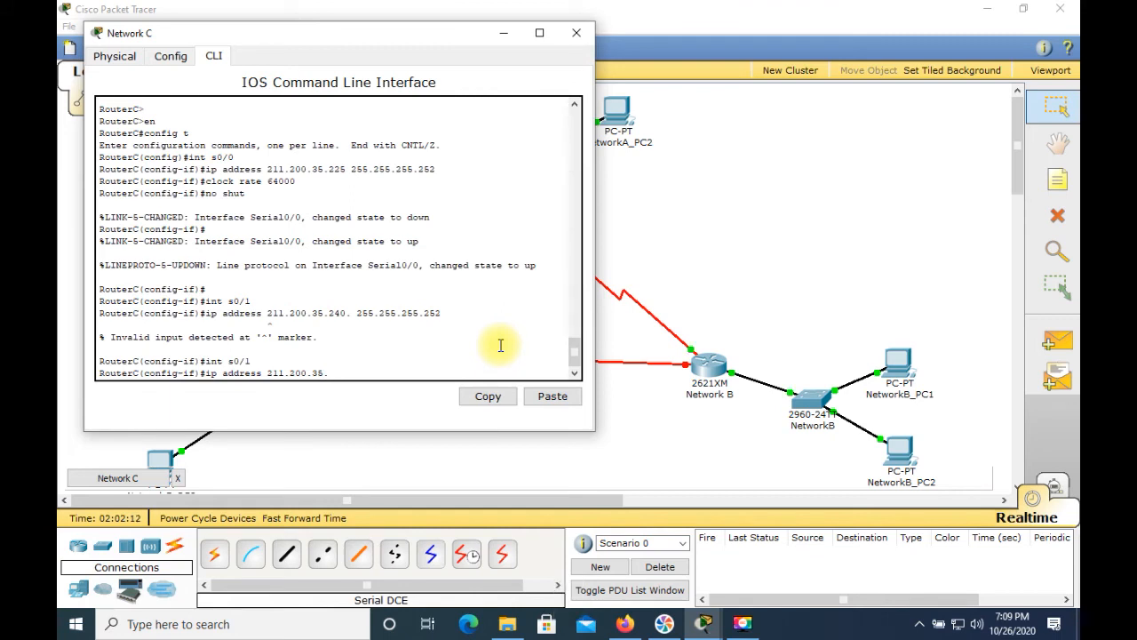
pyautogui.write('234 ')
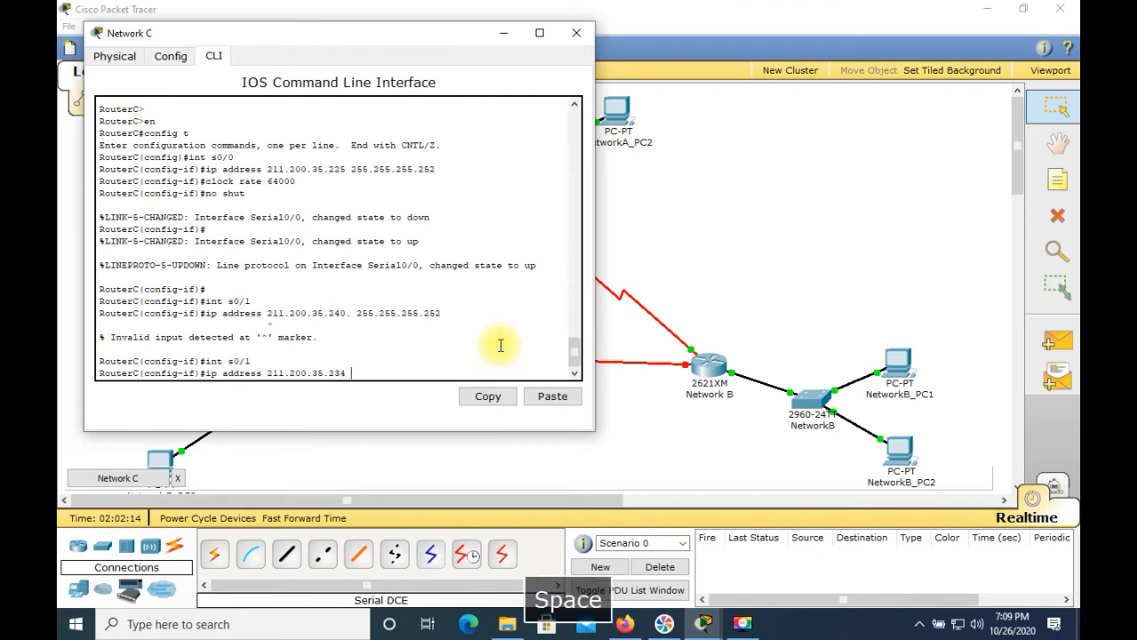
pyautogui.write('255.255')
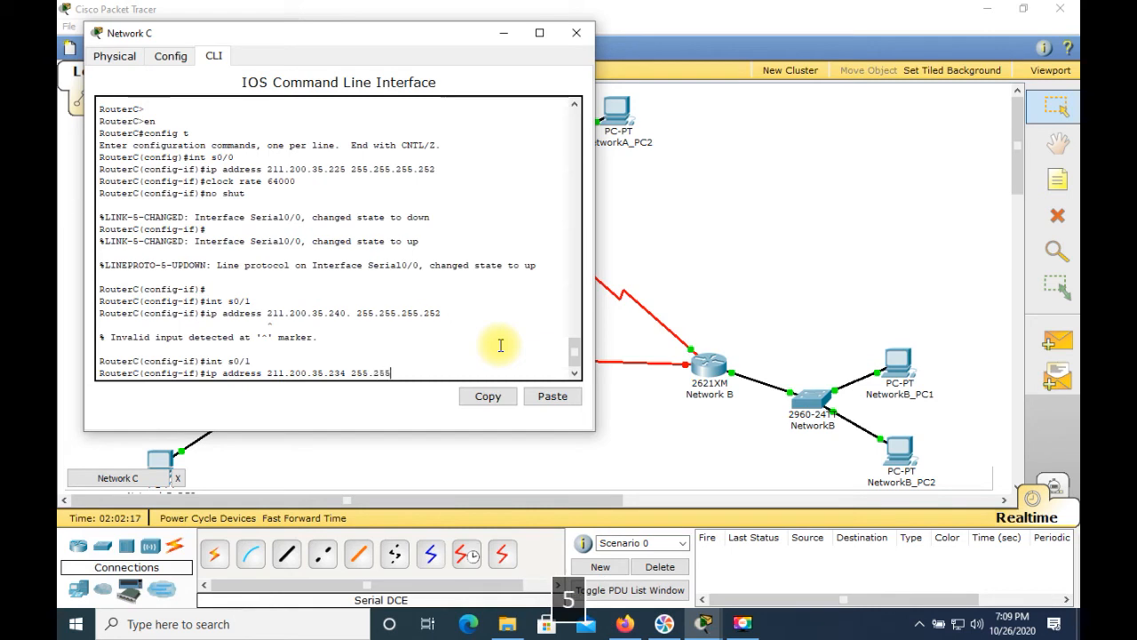
pyautogui.write('.255.252')
pyautogui.press('Return')
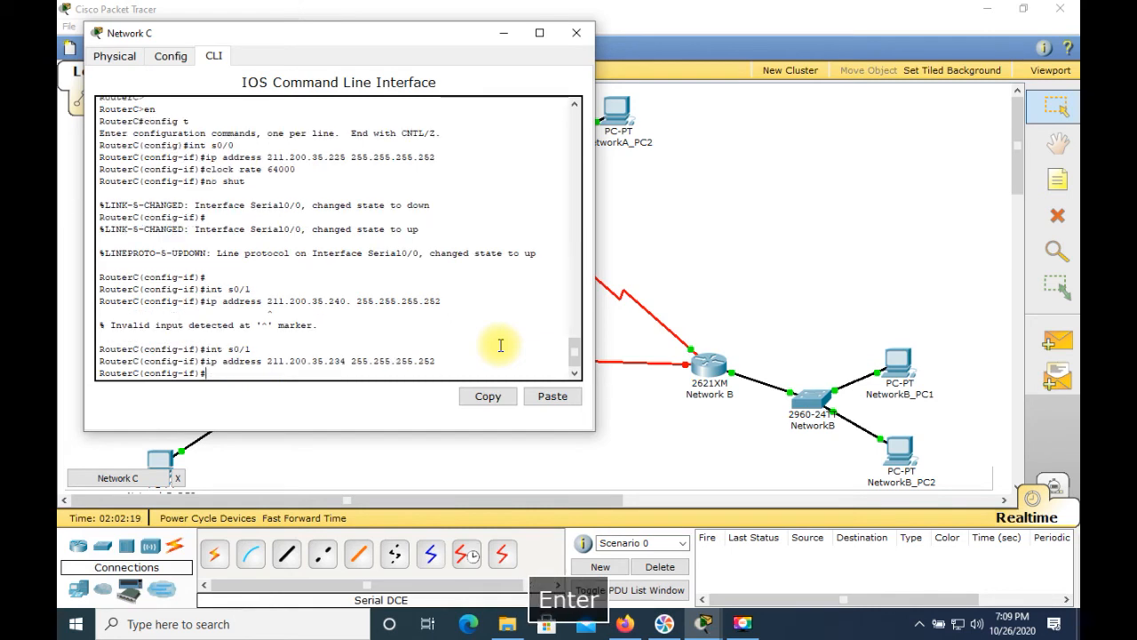
# Step: Enable Serial0/1 with no shutdown and close the Network C window
pyautogui.write('no shut')
pyautogui.press('Return')
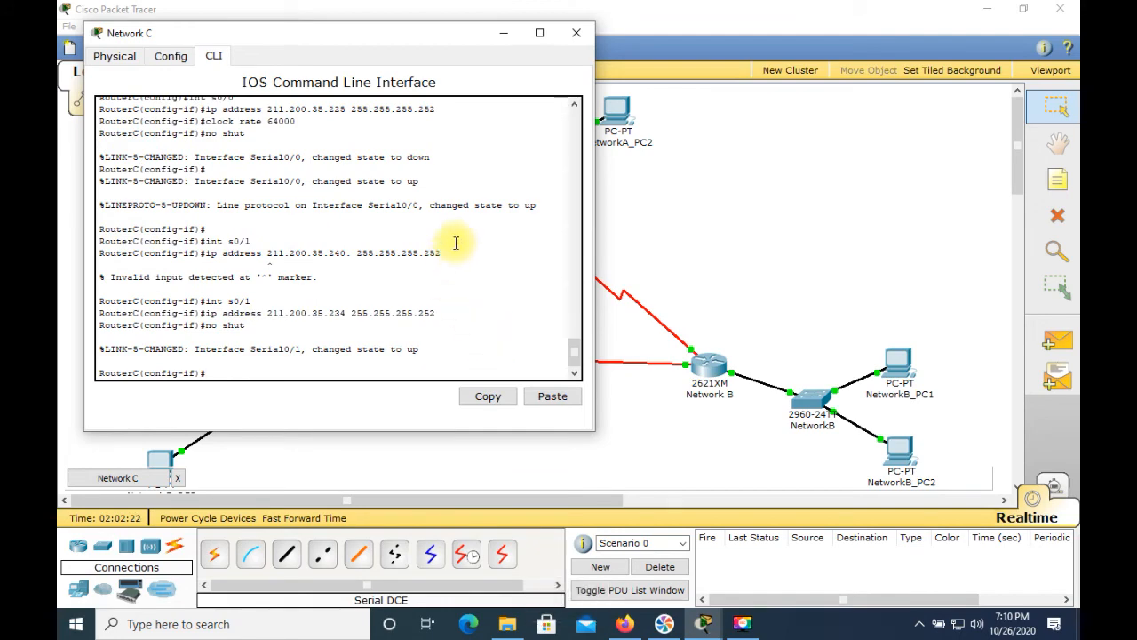
pyautogui.click(577, 36)
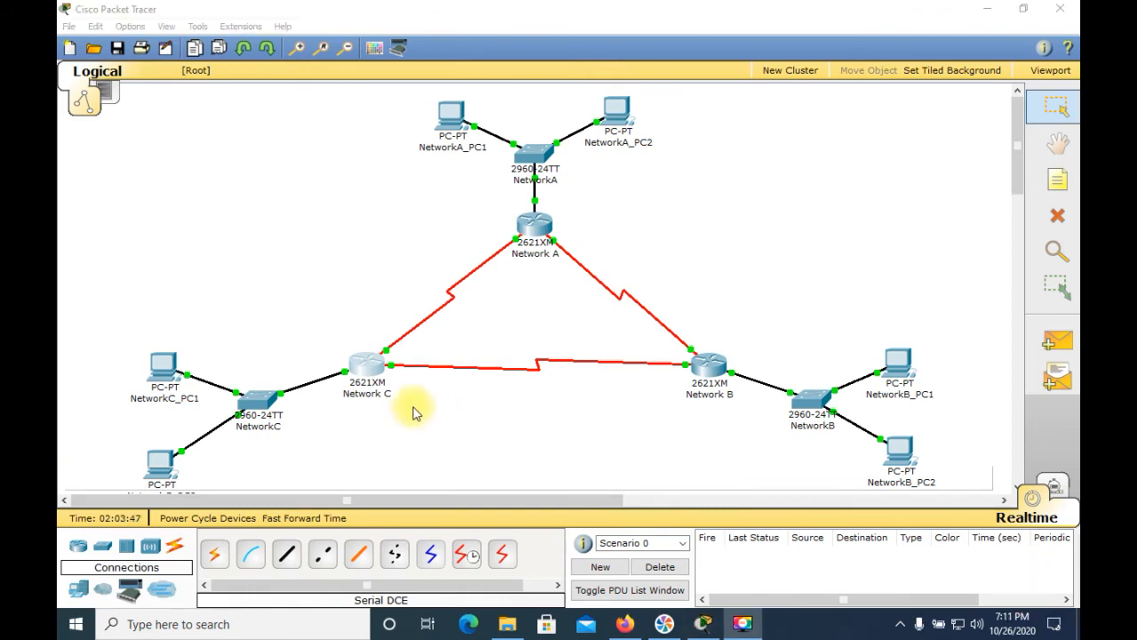
# Step: Open the Network A router's CLI, leave configuration mode, and ping 211.200.35.230
pyautogui.click(529, 229)
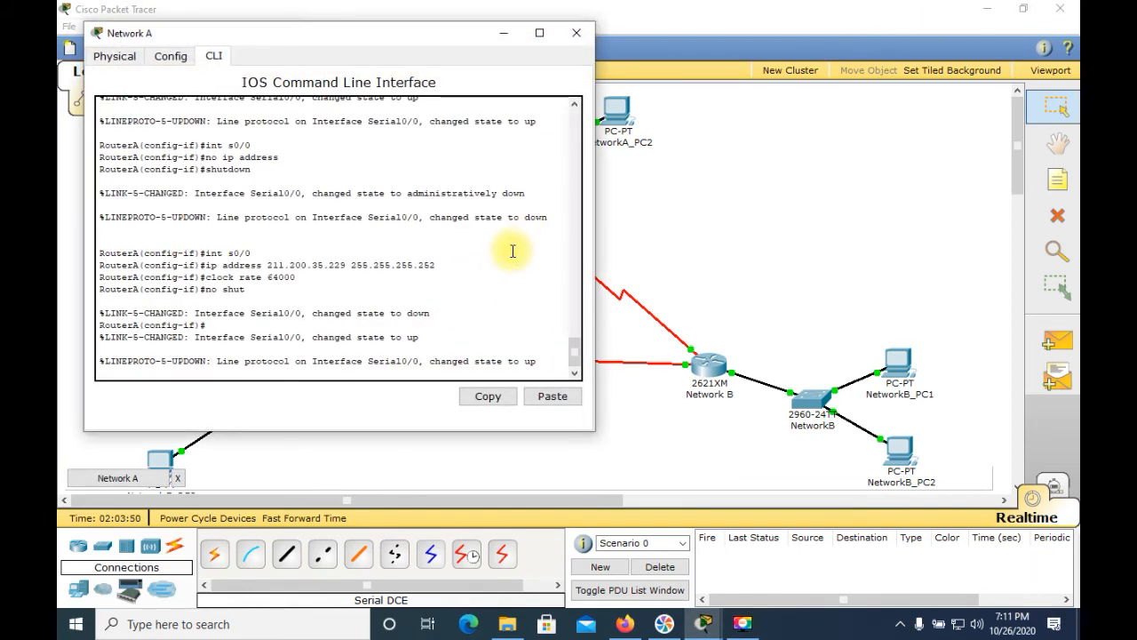
pyautogui.press('Return')
pyautogui.press('Return')
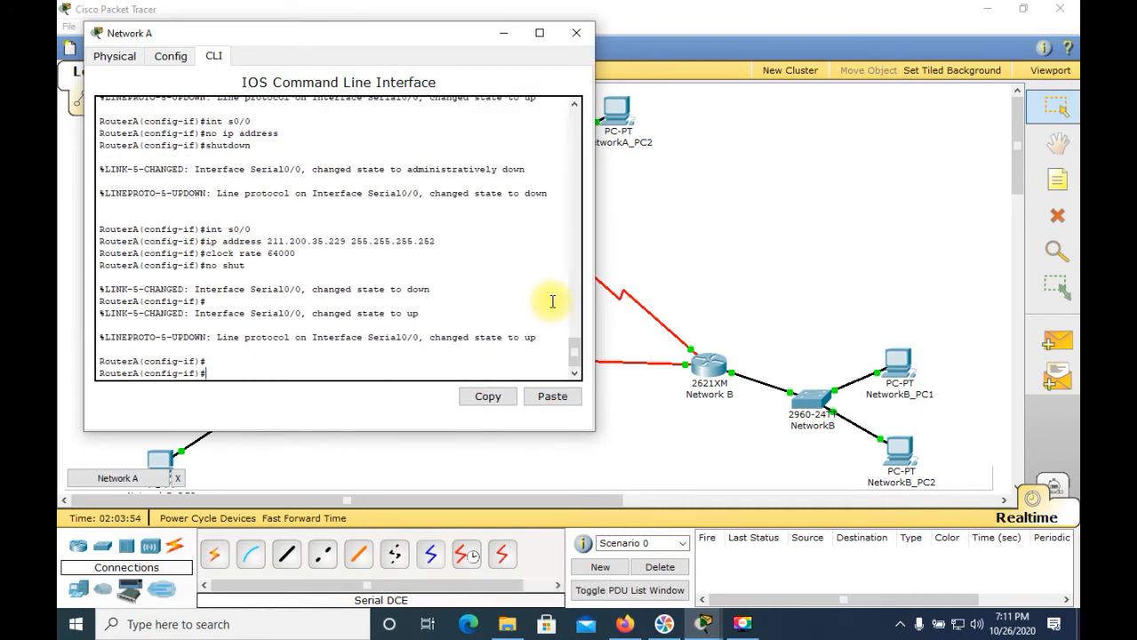
pyautogui.hotkey('ctrl', 'c')
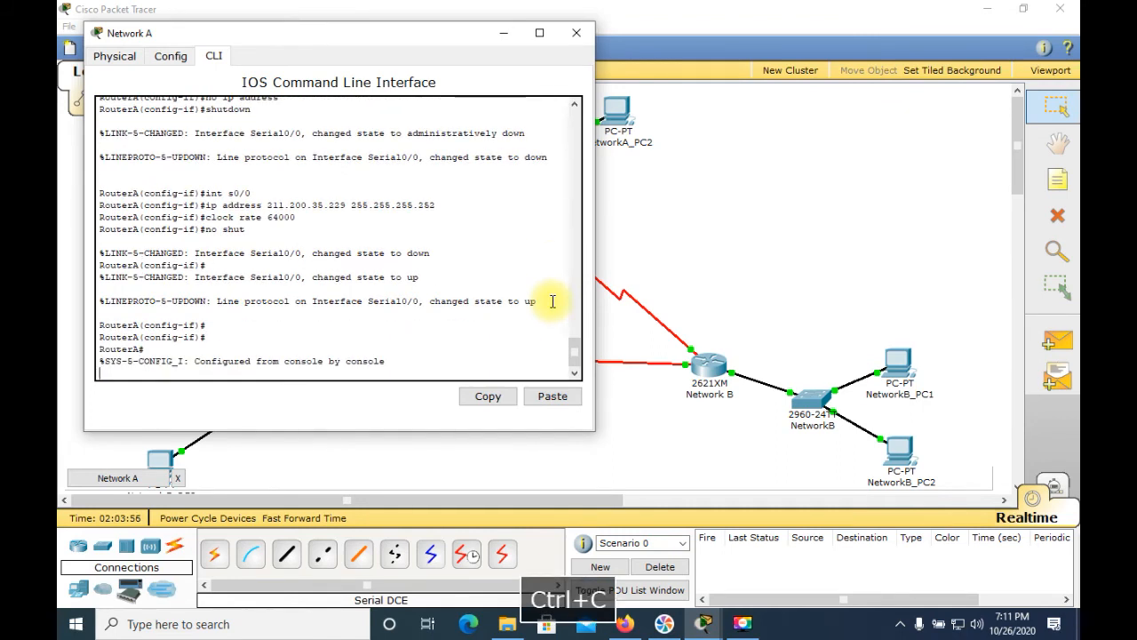
pyautogui.press('Return')
pyautogui.write('pi')
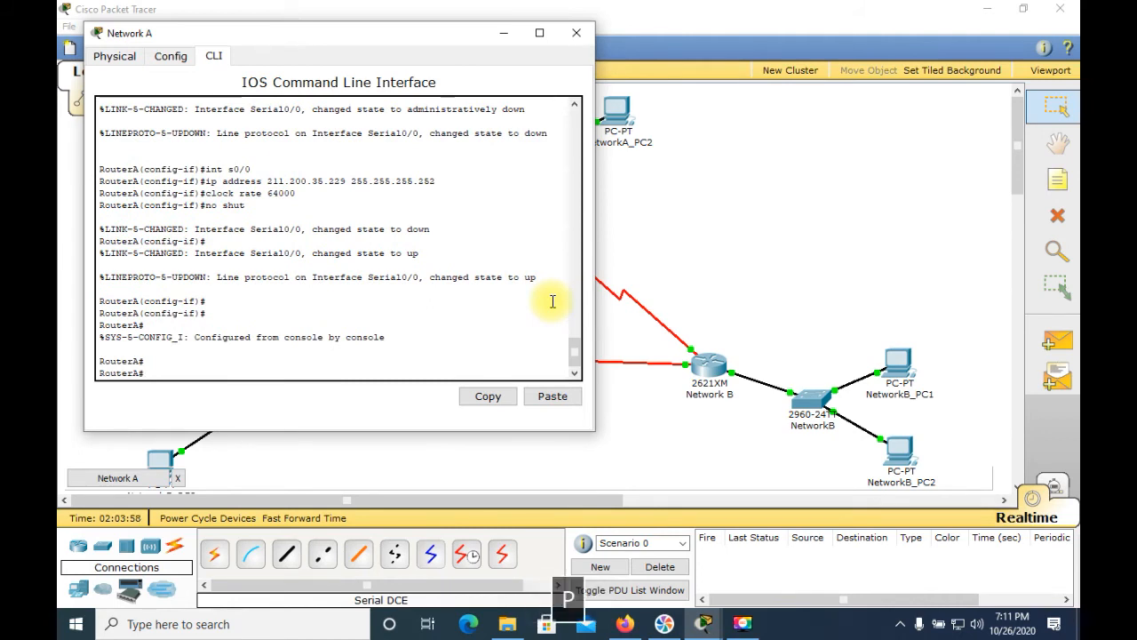
pyautogui.write('ng')
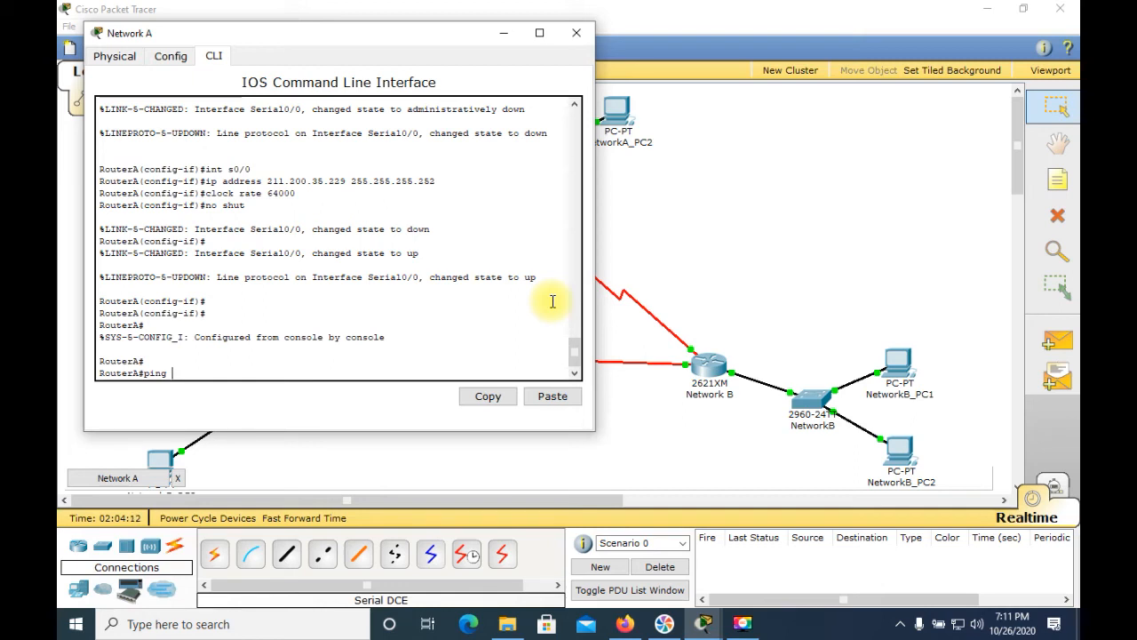
pyautogui.write('21')
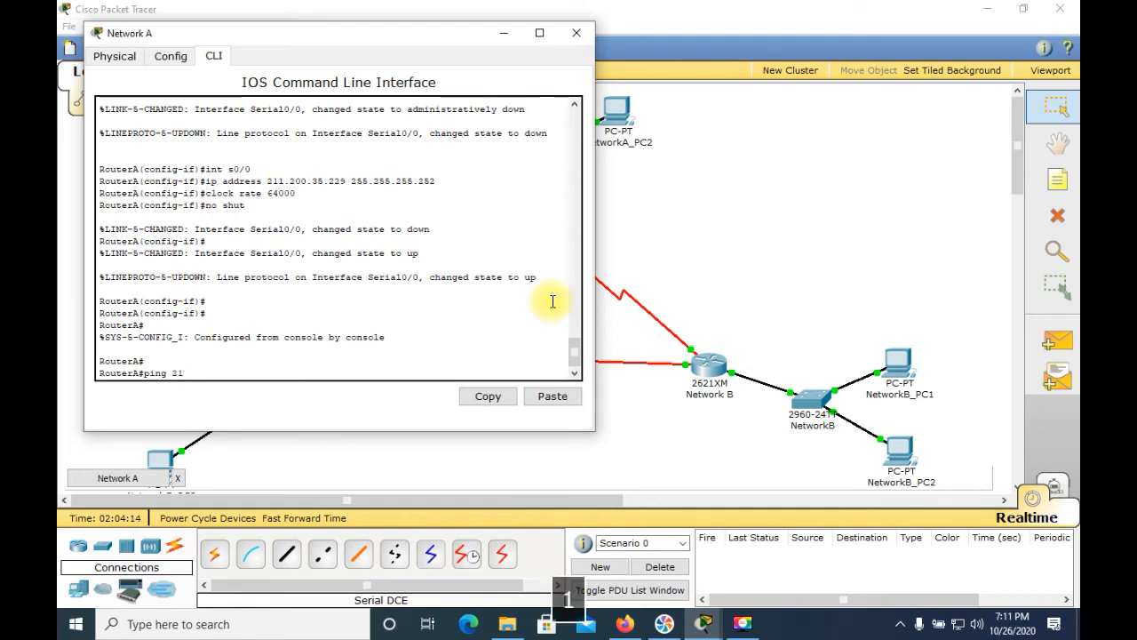
pyautogui.write('1.200.35.230')
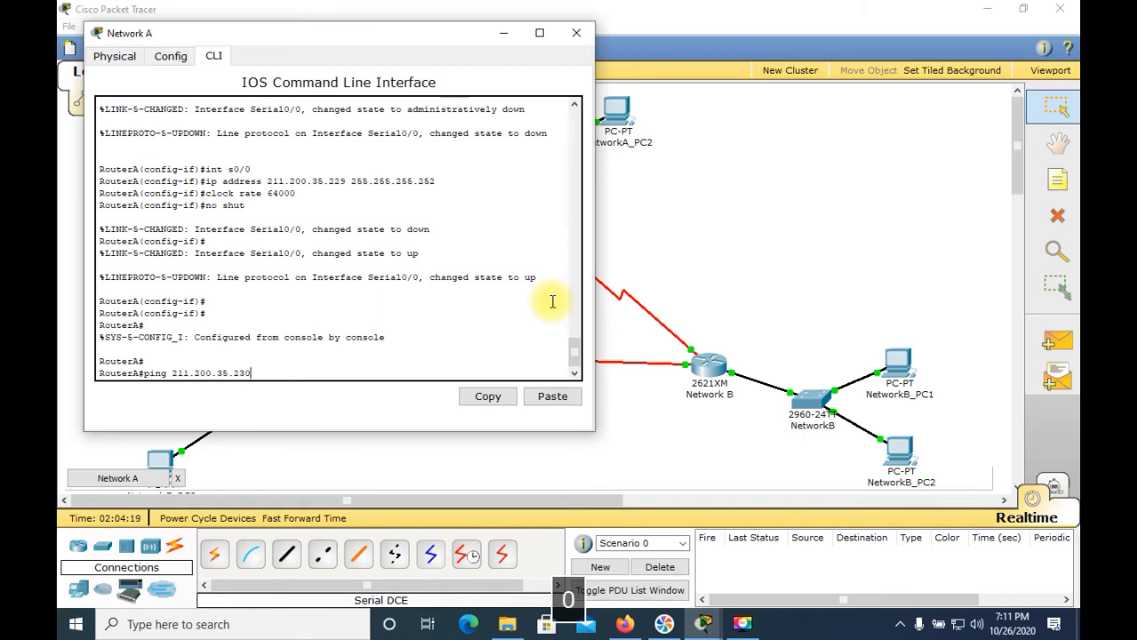
pyautogui.press('Return')
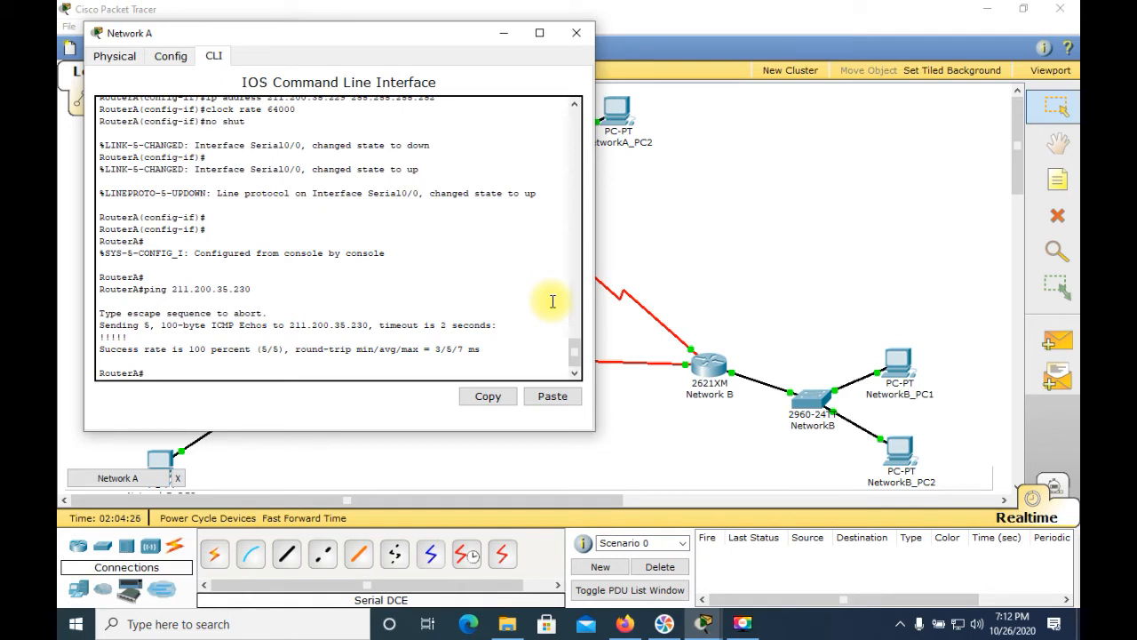
# Step: Ping 211.200.35.225 from the Network A router and close its window
pyautogui.write('p')
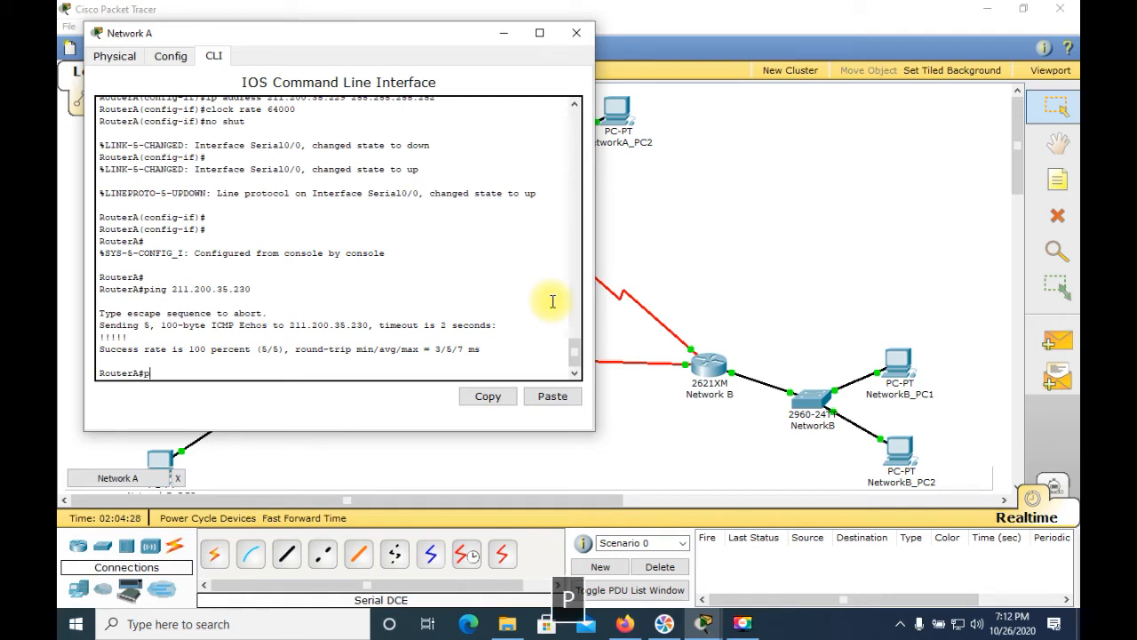
pyautogui.write('ing 211.200.35.')
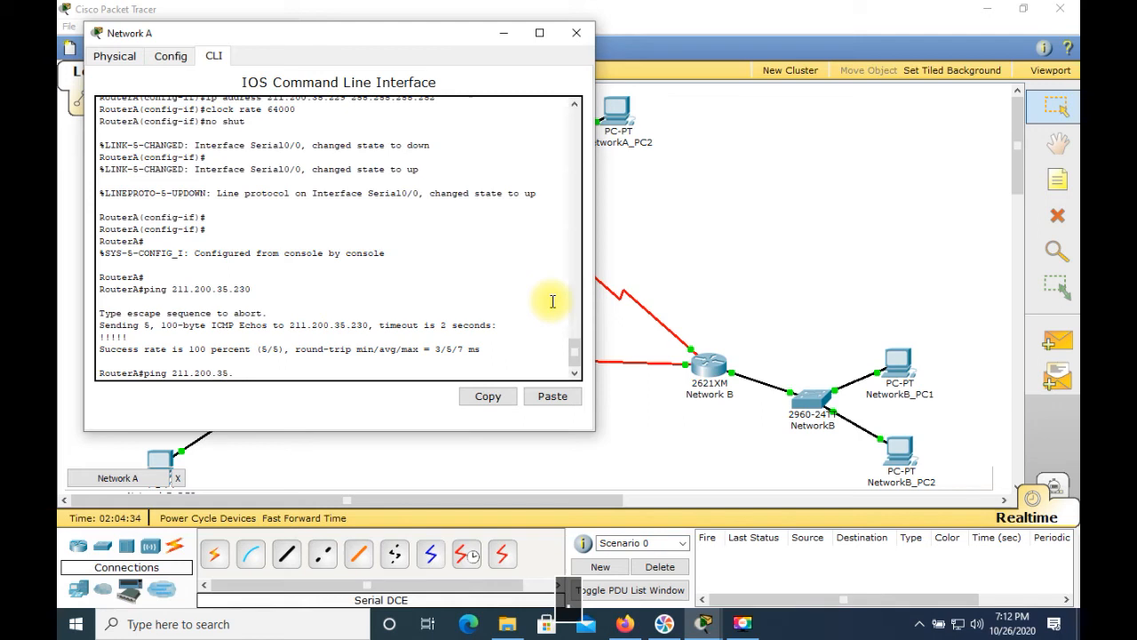
pyautogui.write('225')
pyautogui.press('Return')
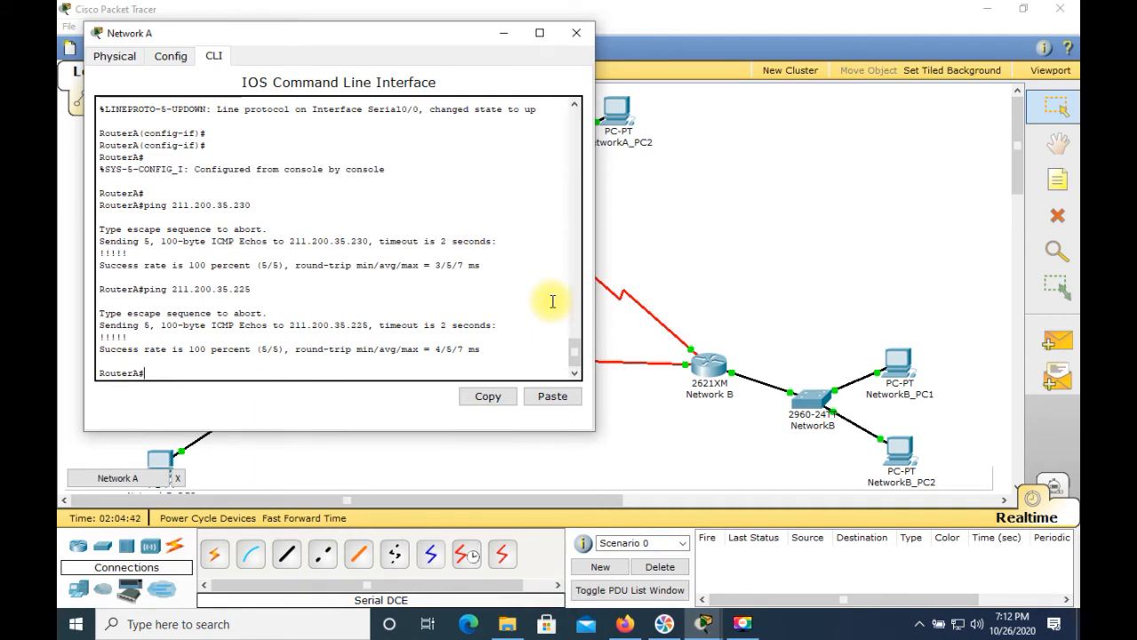
pyautogui.click(573, 35)
# Step: Open NetworkA_PC1's command prompt and repeat the ping to 211.200.35.1
pyautogui.click(451, 113)
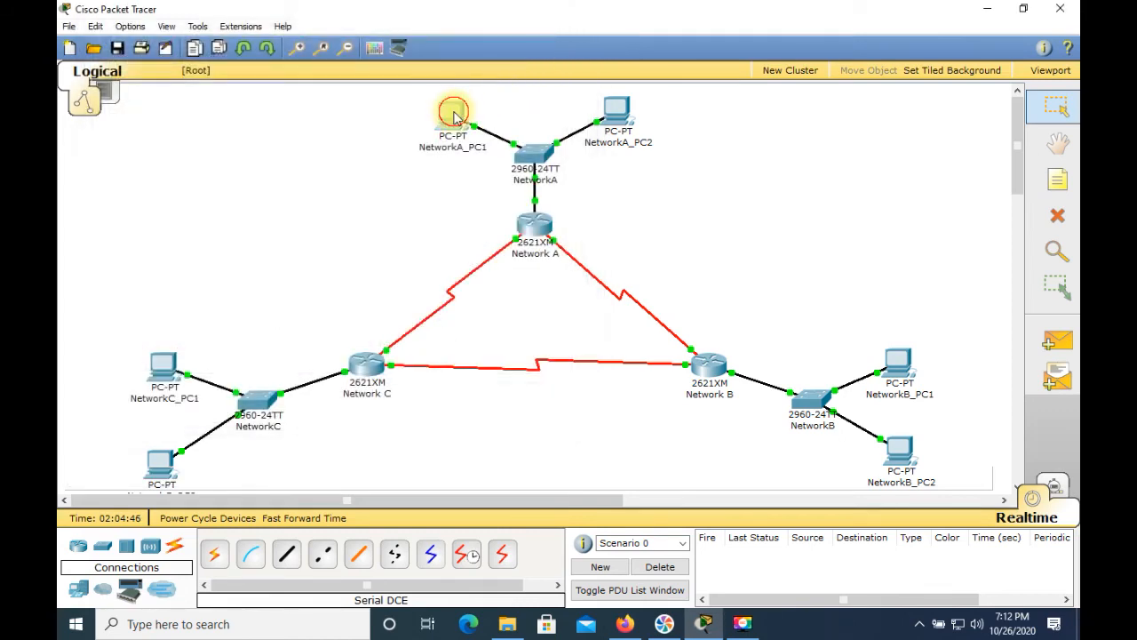
pyautogui.click(500, 183)
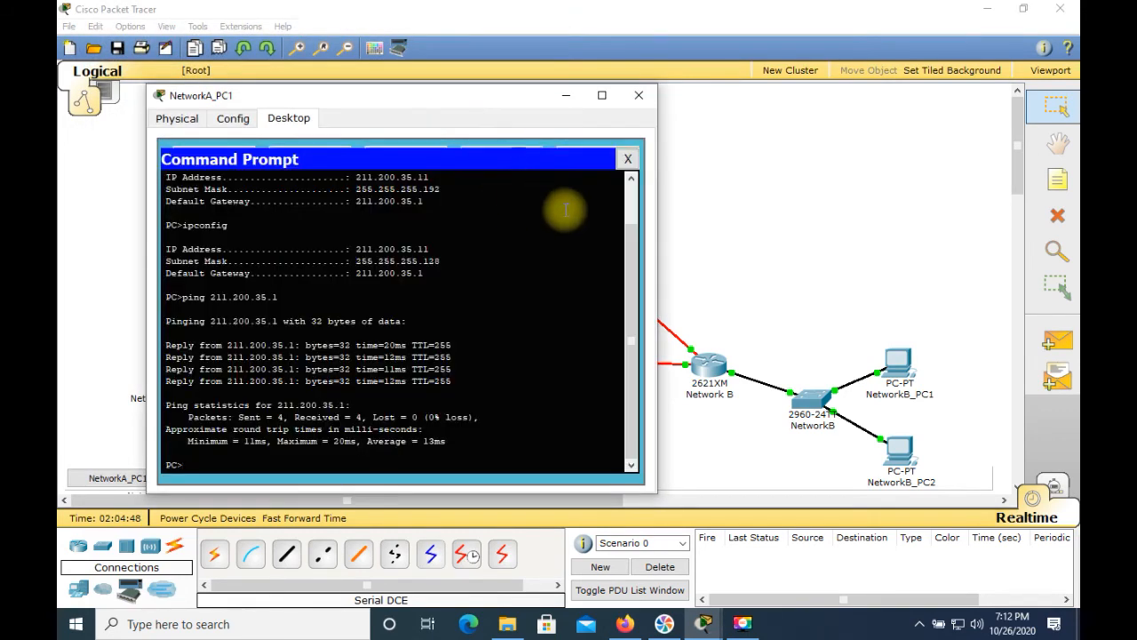
pyautogui.press('Up')
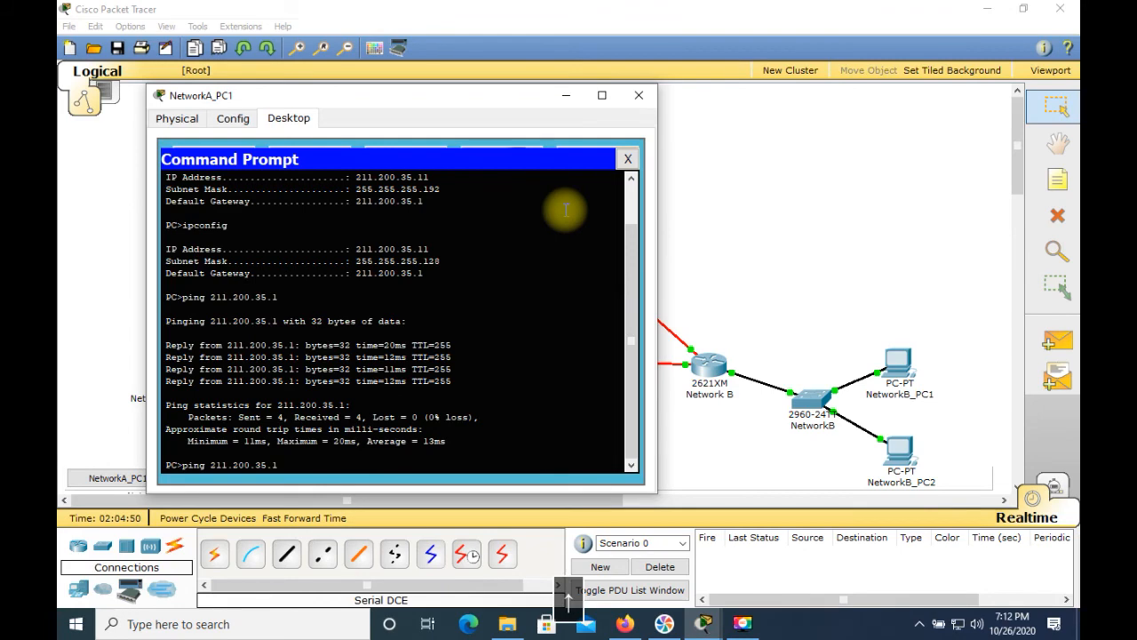
pyautogui.press('Return')
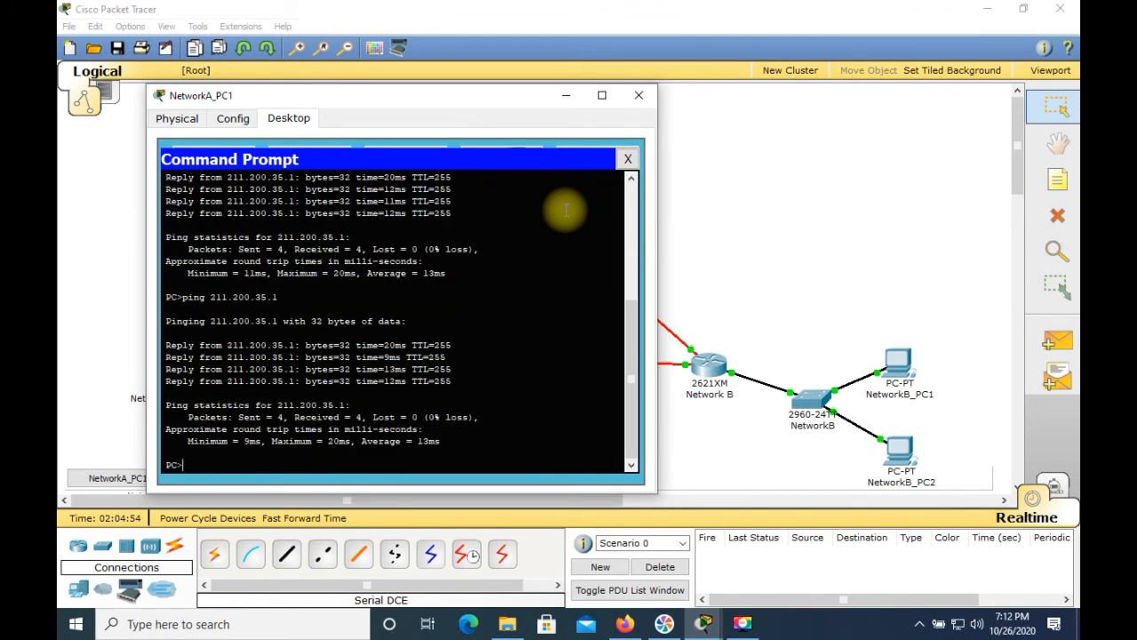
# Step: Ping 211.200.35.225 from NetworkA_PC1's command prompt
pyautogui.write('ping ')
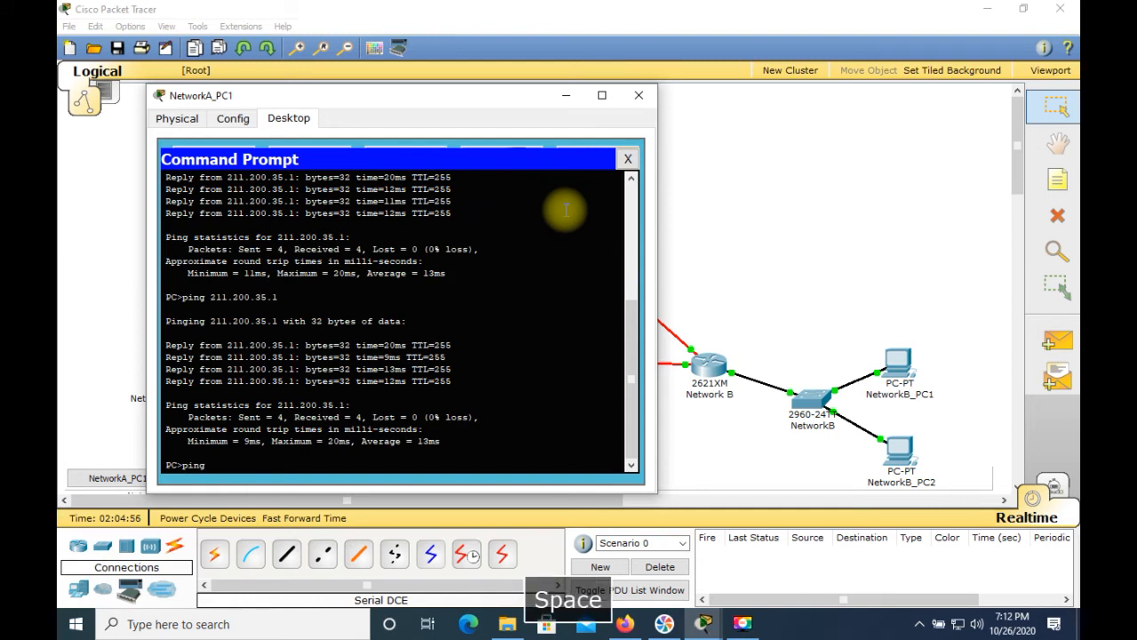
pyautogui.write('211')
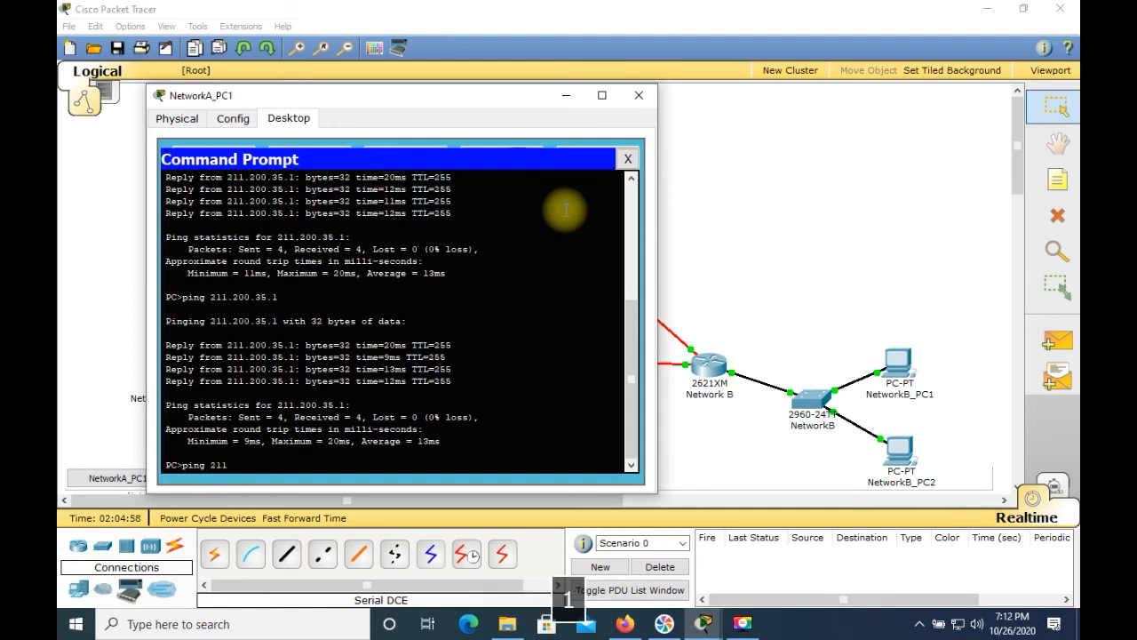
pyautogui.write('.200.35.225')
pyautogui.press('Return')
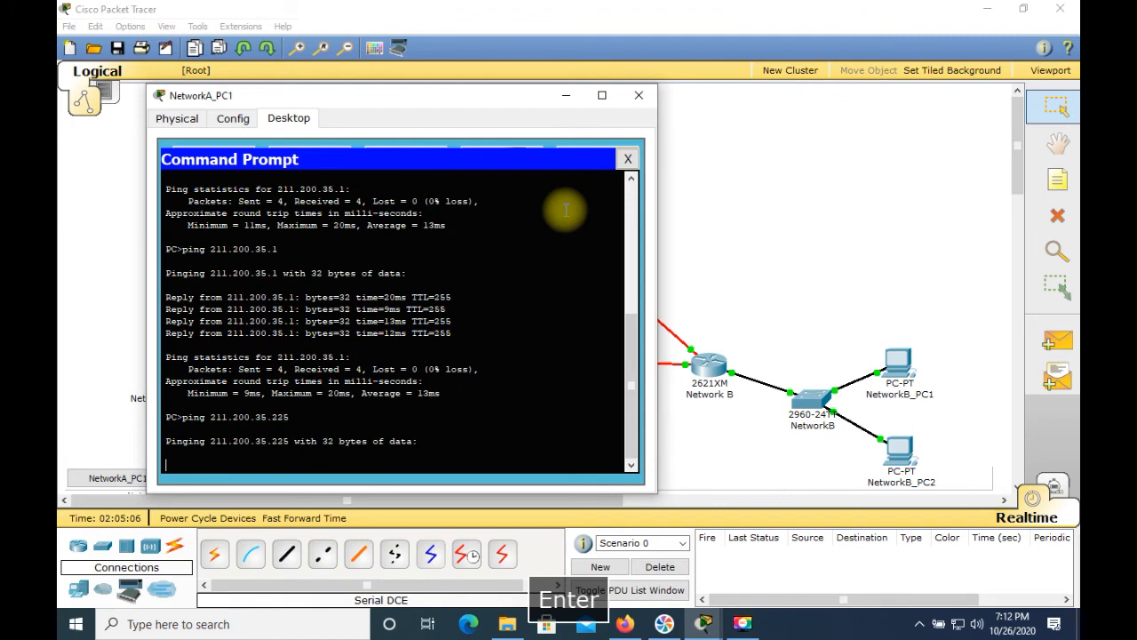
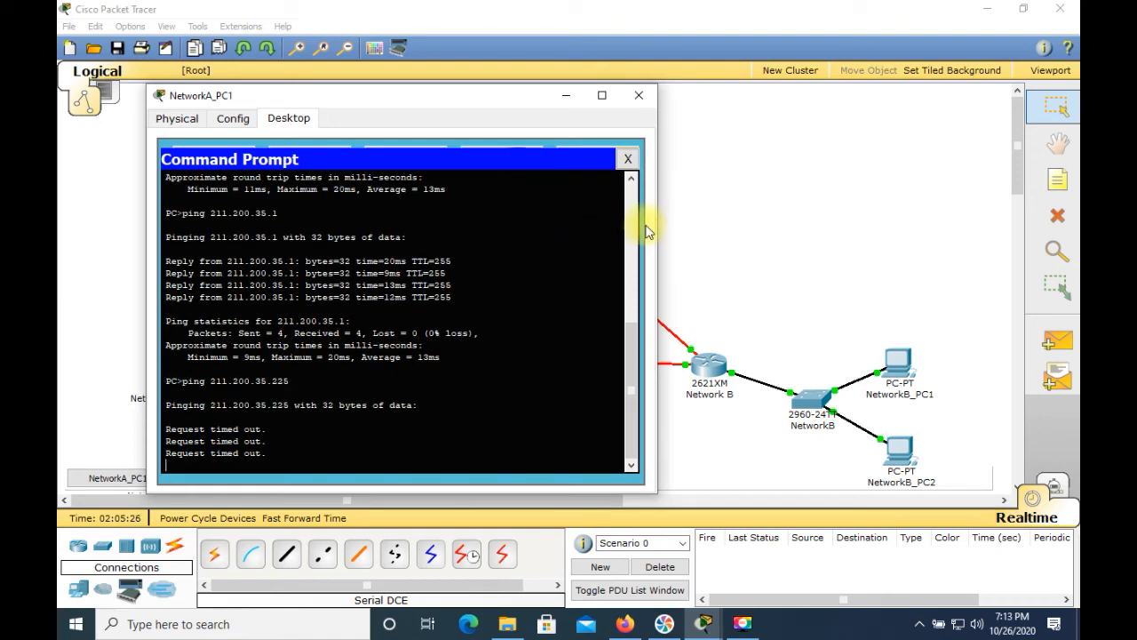
# Step: Enable RIP version 2 on the Network A router and advertise network 211.200.35.0
pyautogui.click(639, 97)
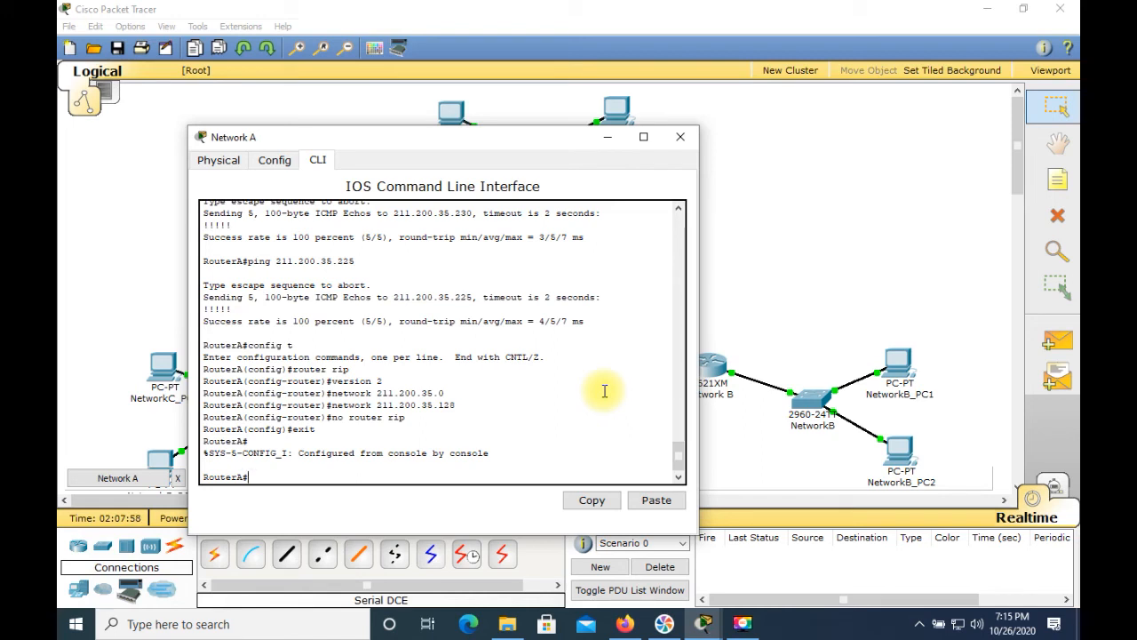
pyautogui.write('config t')
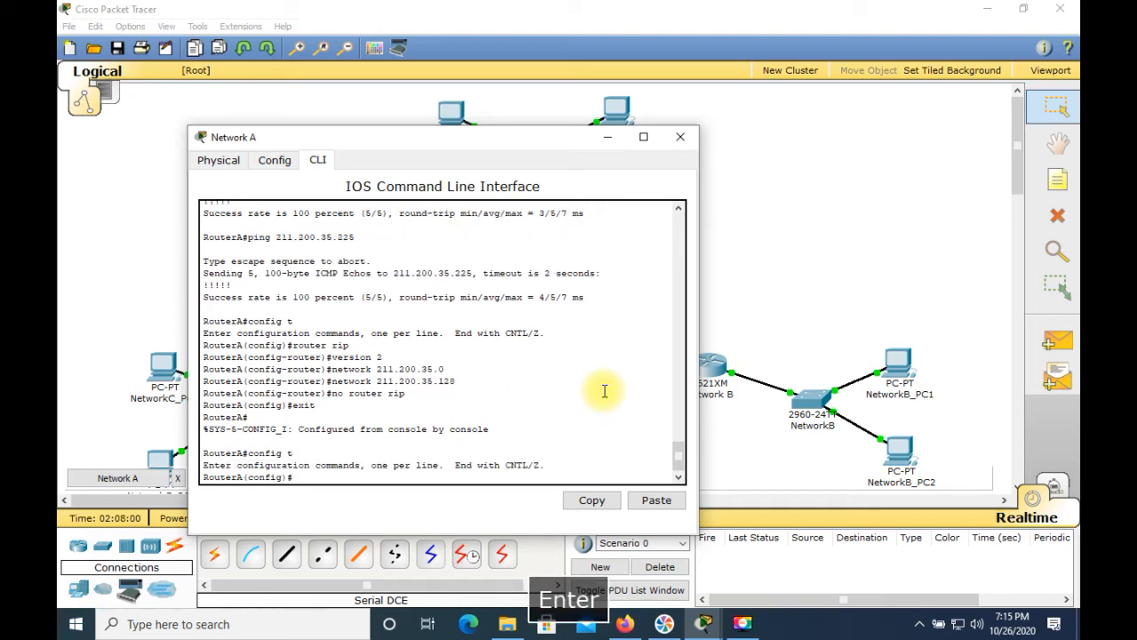
pyautogui.write('router rip')
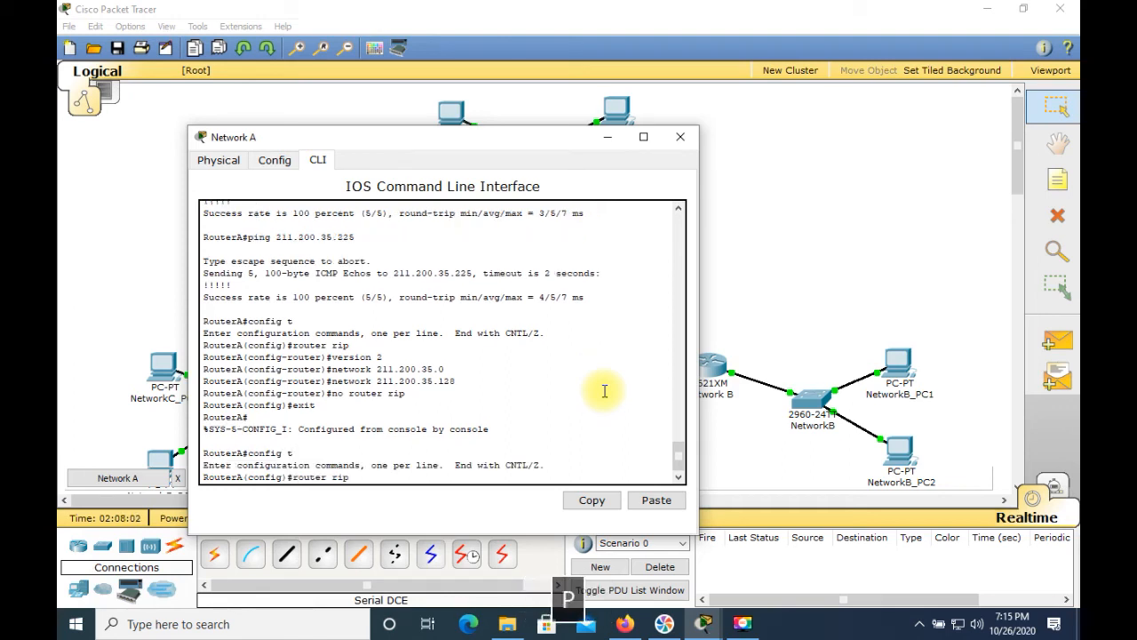
pyautogui.press('Return')
pyautogui.write('version 2')
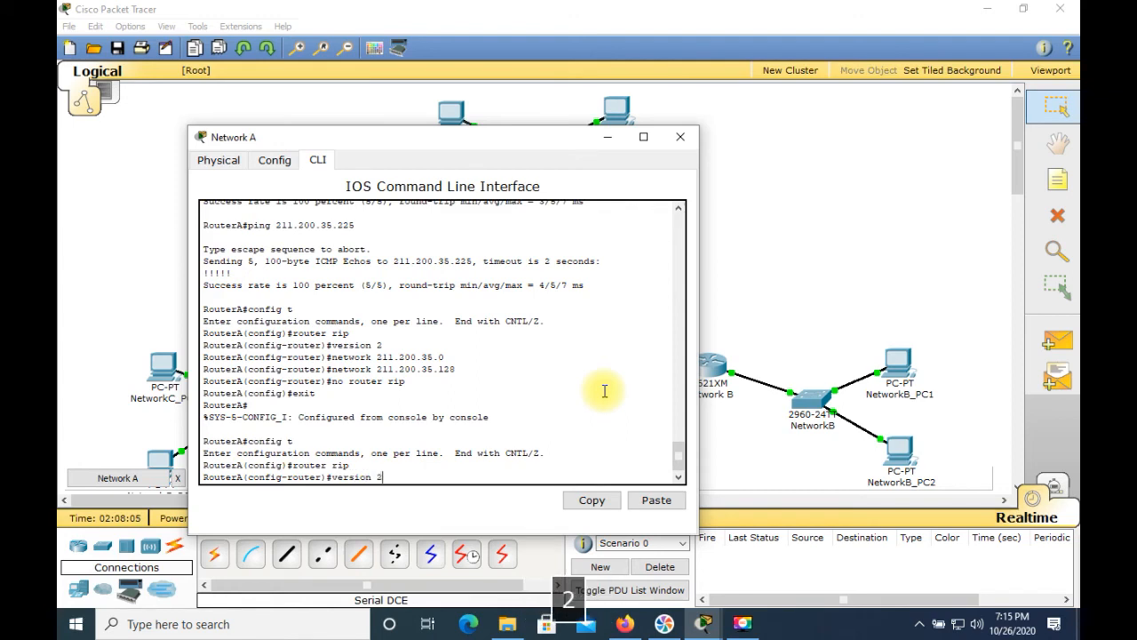
pyautogui.press('Return')
pyautogui.write('n')
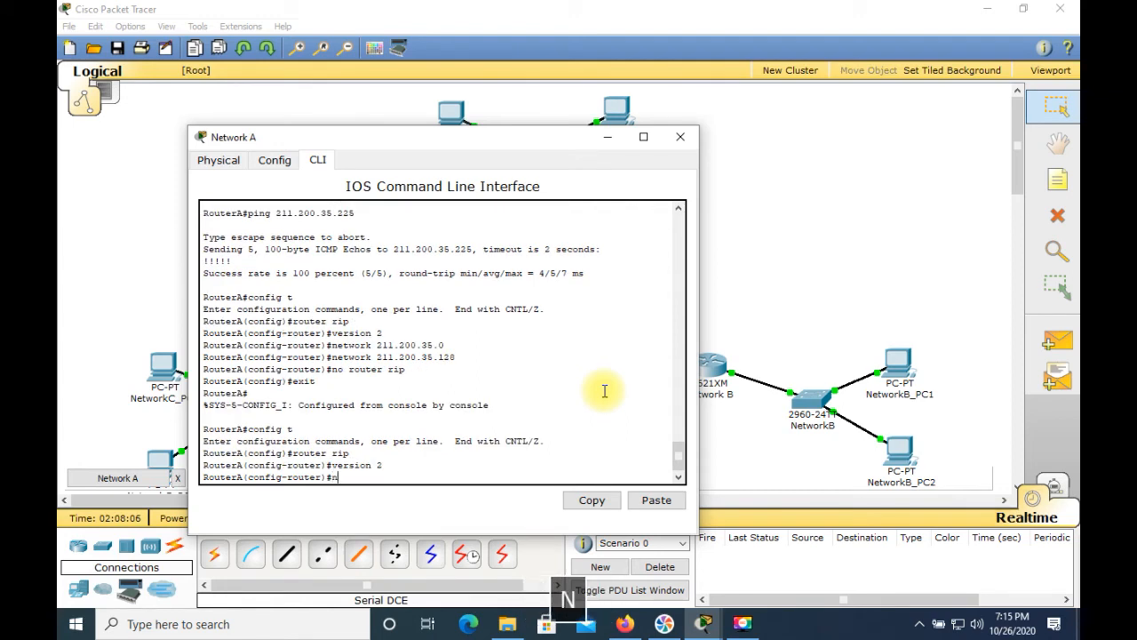
pyautogui.write('etwork ')
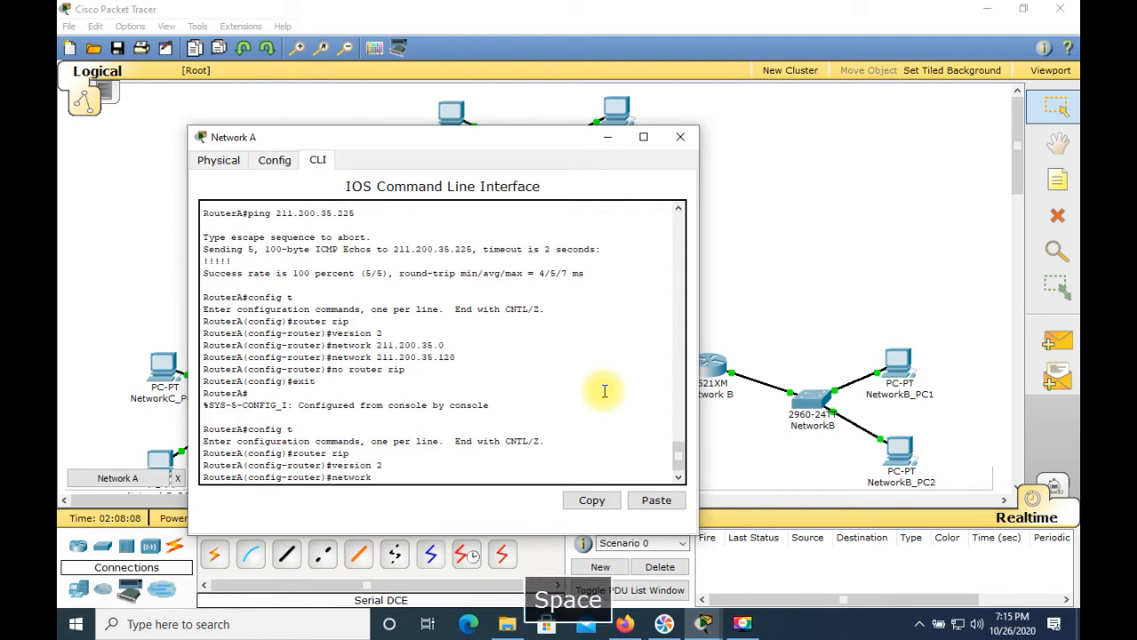
pyautogui.write('211.20')
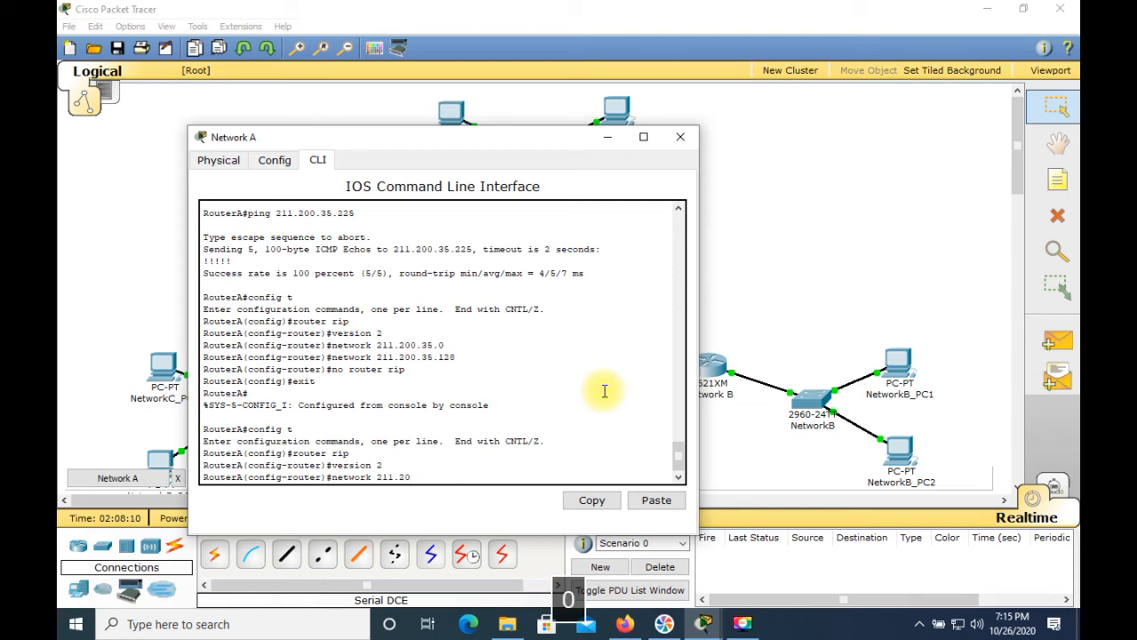
pyautogui.write('0')
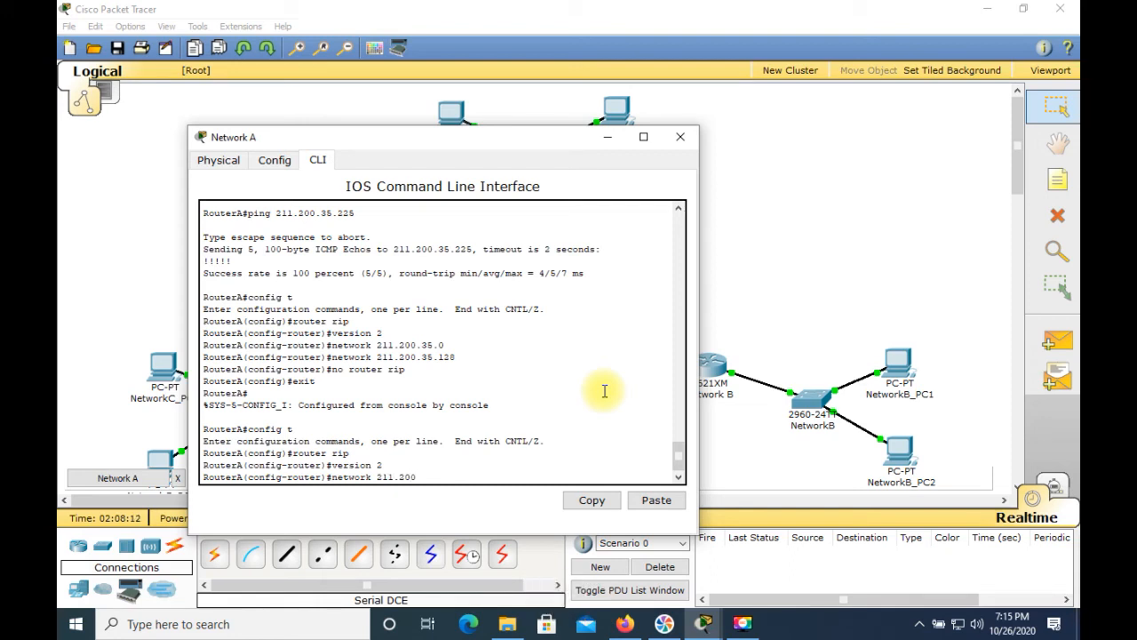
pyautogui.write('.35.0')
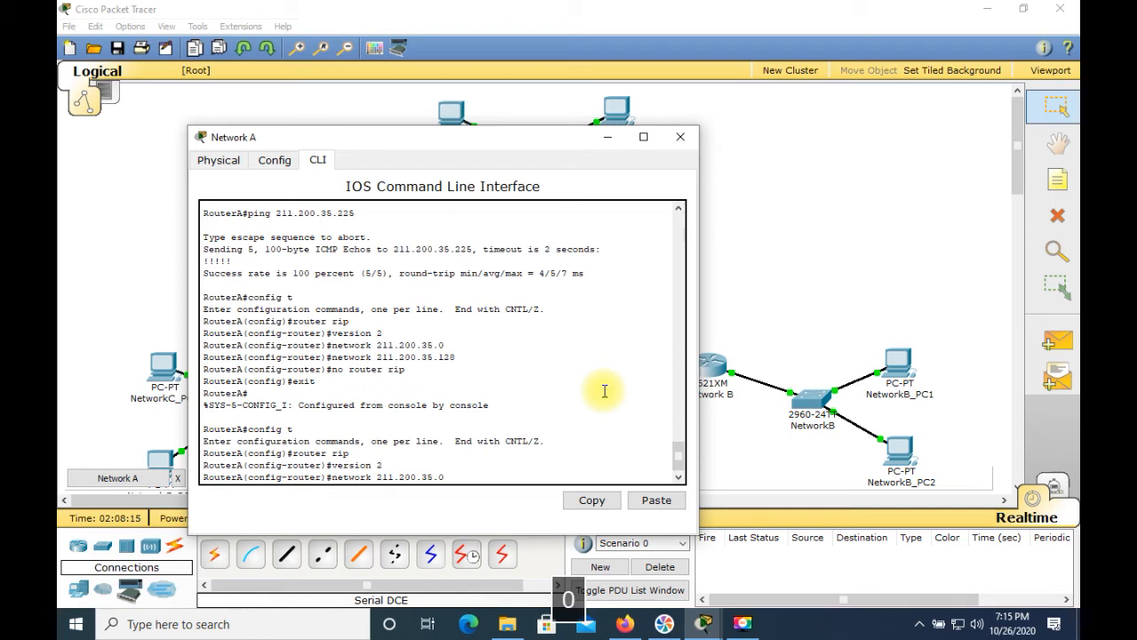
pyautogui.press('Return')
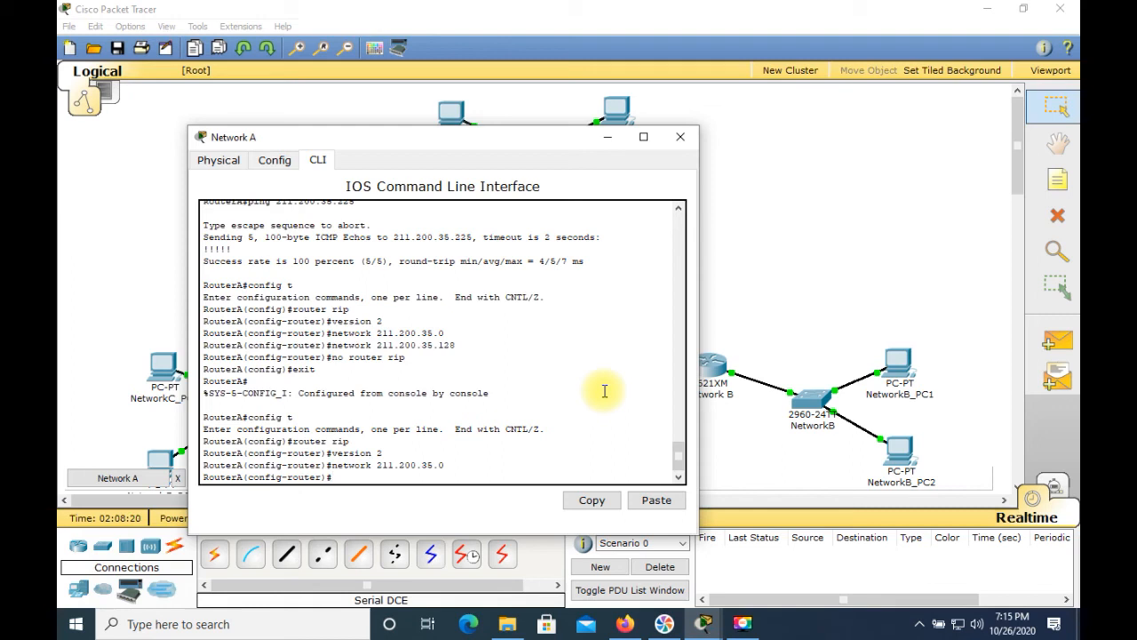
# Step: Advertise networks 211.200.35.228 and 211.200.35.224 in the Network A router's RIP configuration
pyautogui.write('network ')
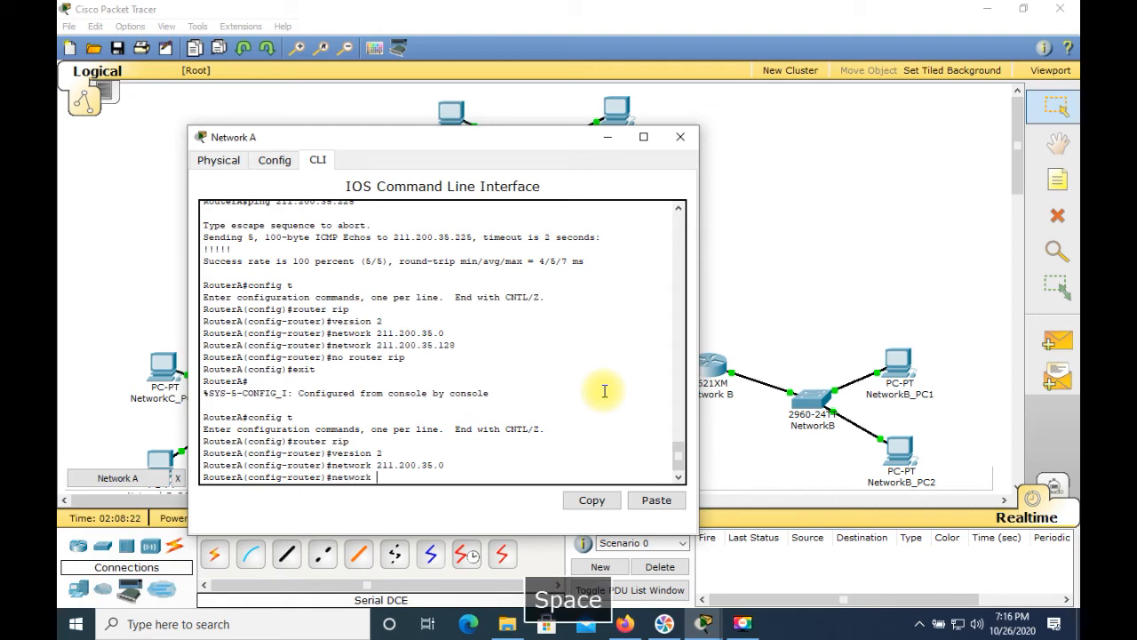
pyautogui.write('211.2')
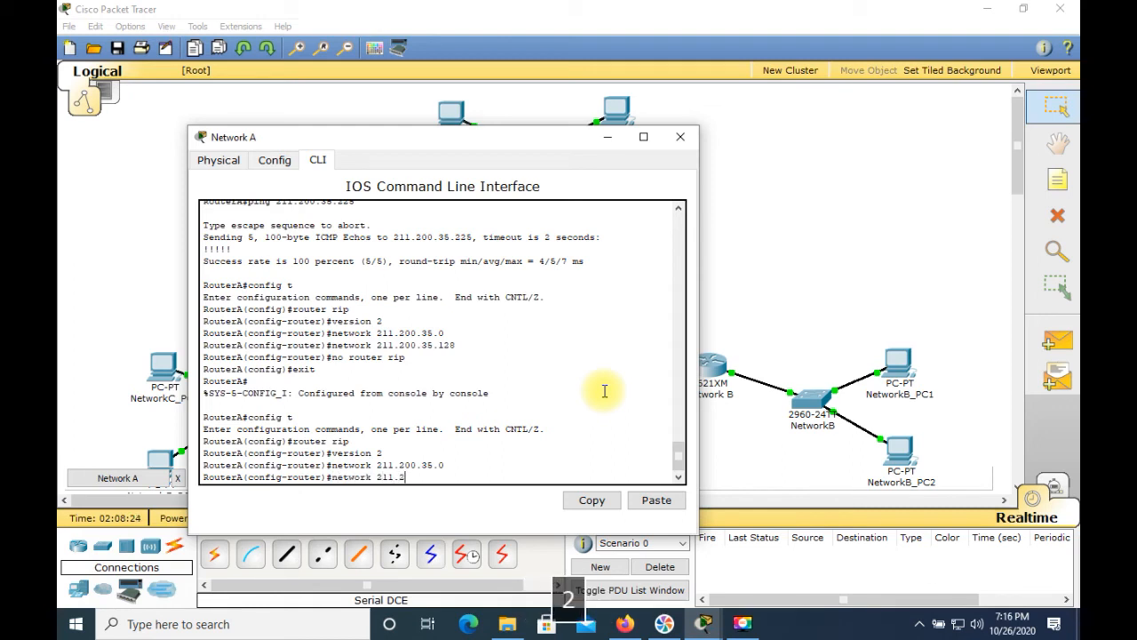
pyautogui.write('00.35.')
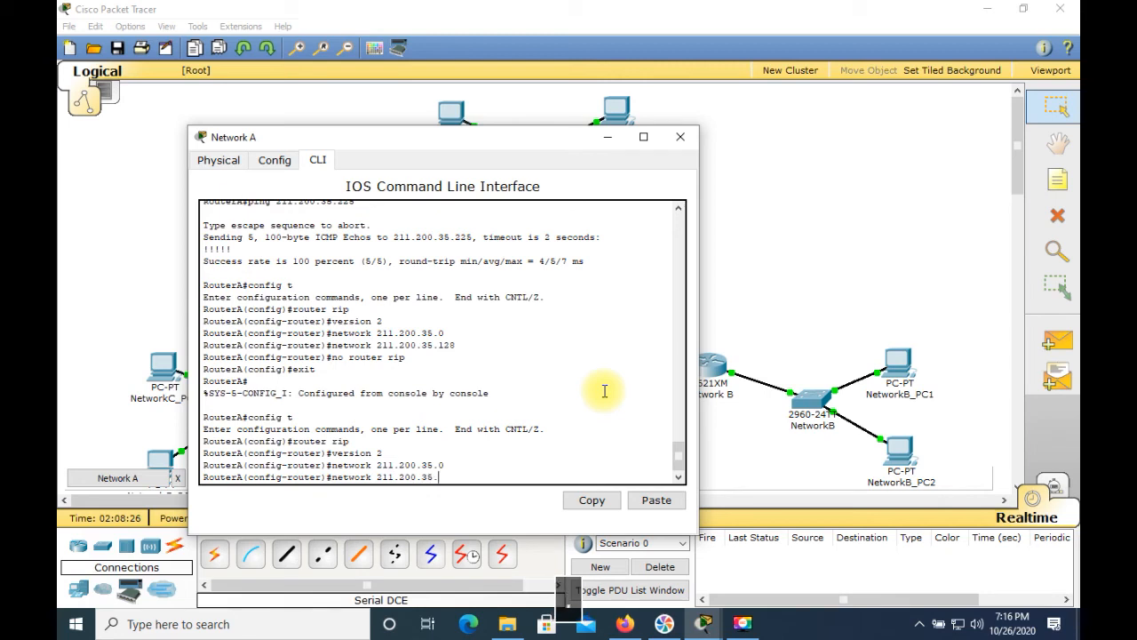
pyautogui.write('228')
pyautogui.press('Return')
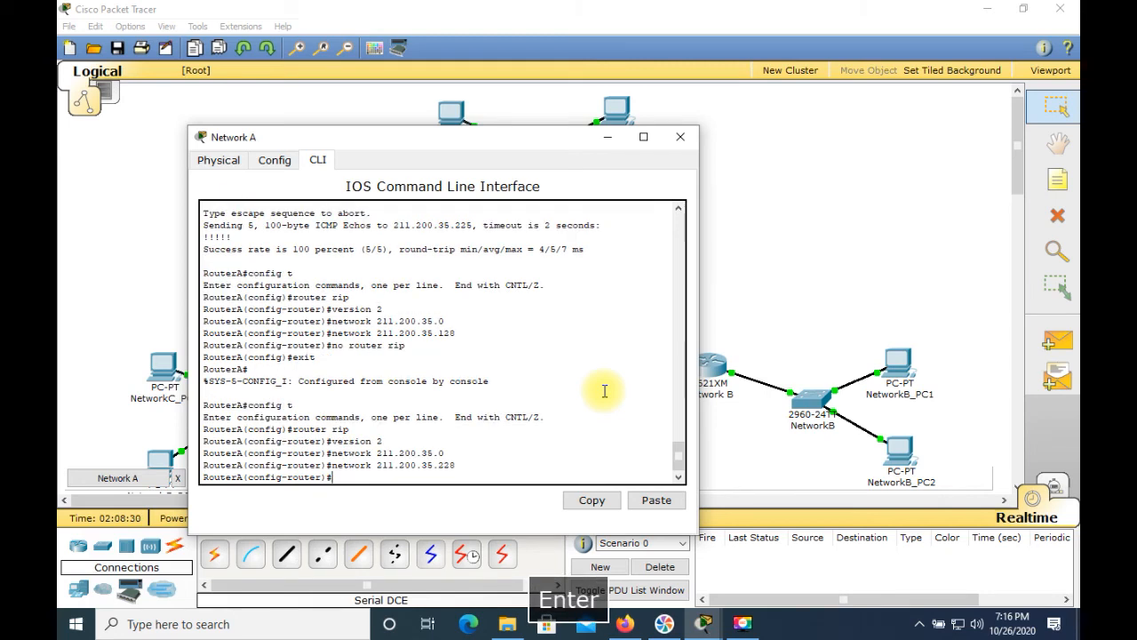
pyautogui.write('network 211.')
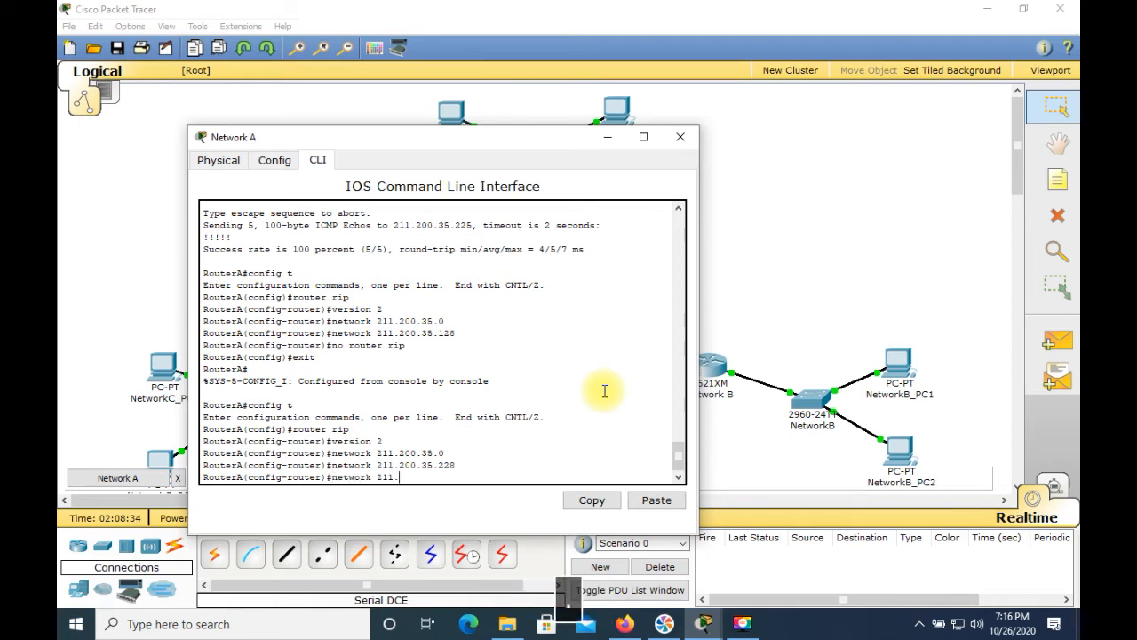
pyautogui.write('200.35.224')
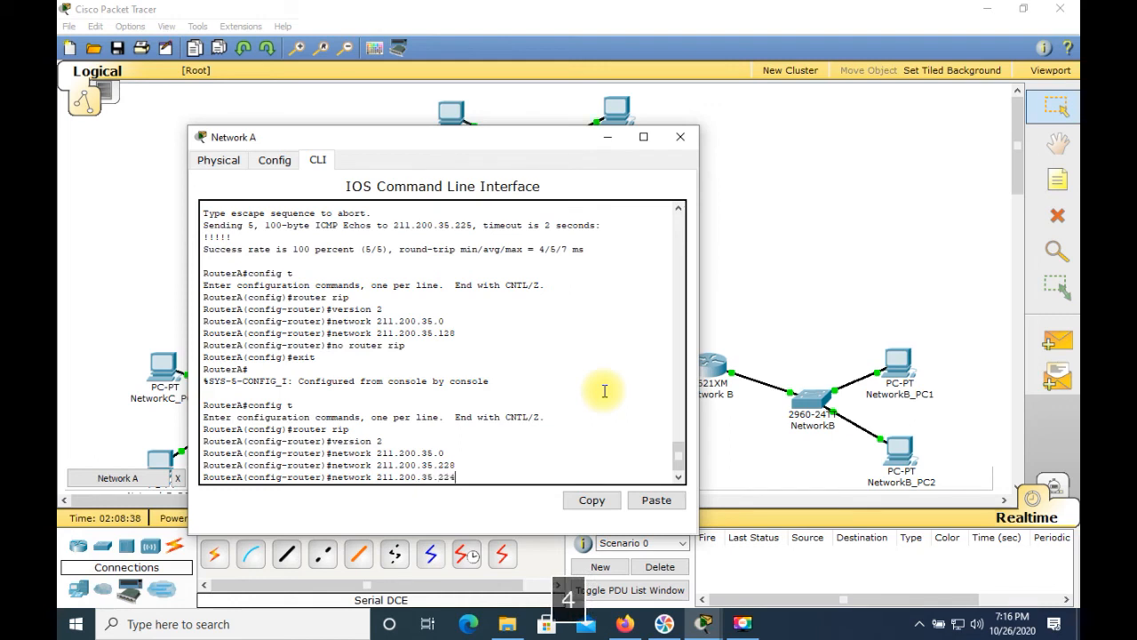
pyautogui.press('Return')
# Step: Leave configuration mode and save the Network A router's running configuration to startup-config
pyautogui.hotkey('ctrl', 'c')
pyautogui.press('Return')
pyautogui.press('Return')
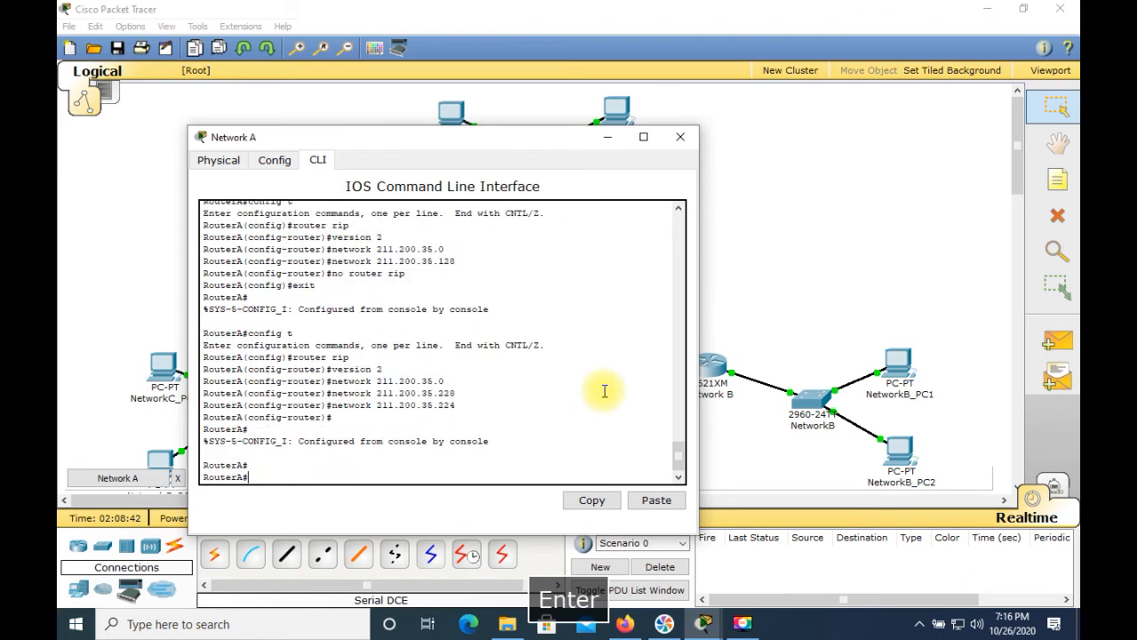
pyautogui.write('copy')
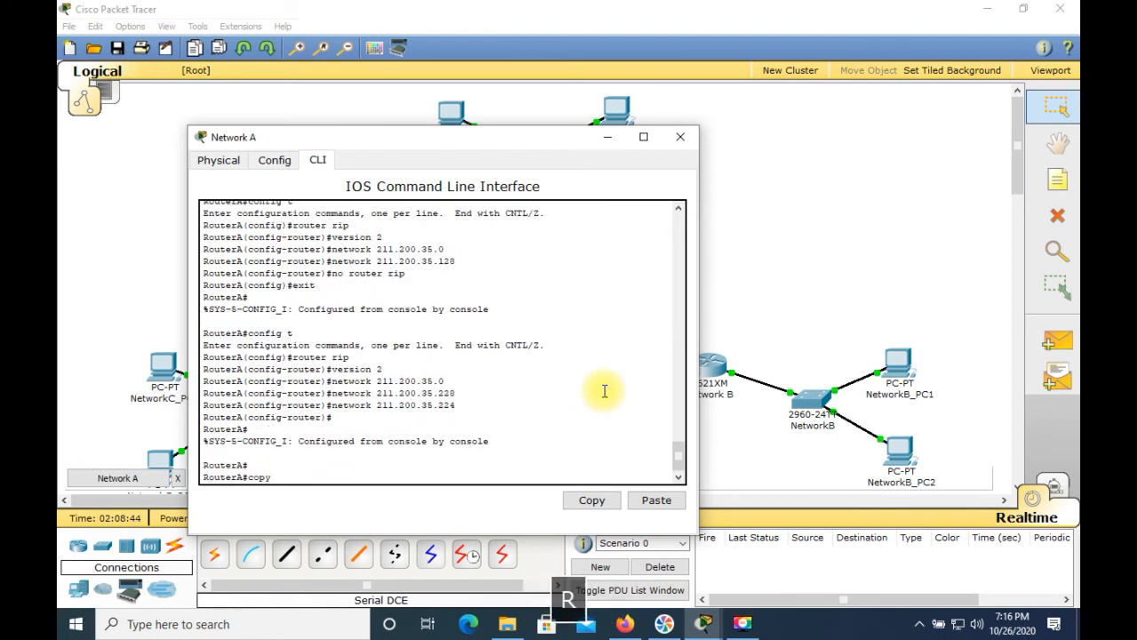
pyautogui.write(' run start')
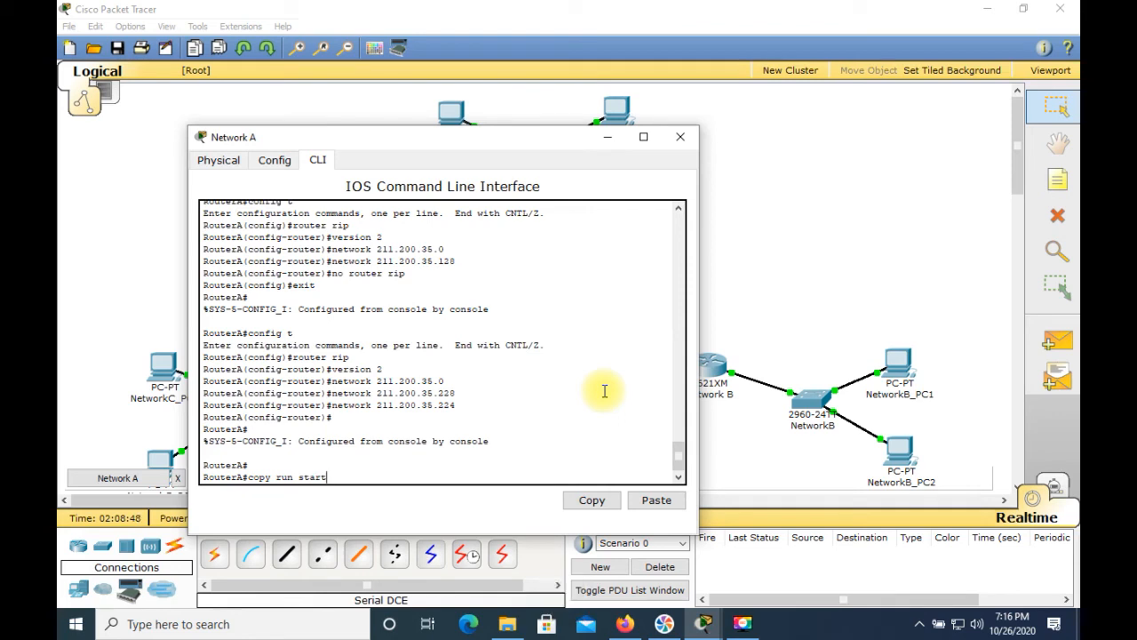
pyautogui.press('Return')
pyautogui.press('Return')
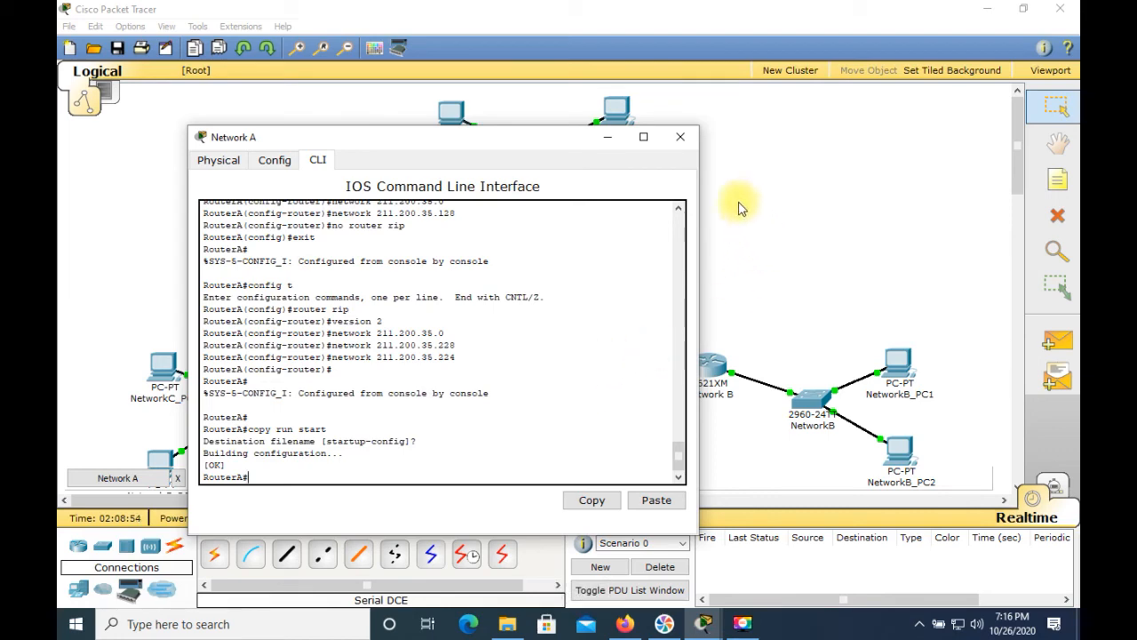
# Step: Close the Network A router and open the Network B router's CLI, leaving configuration mode
pyautogui.click(682, 142)
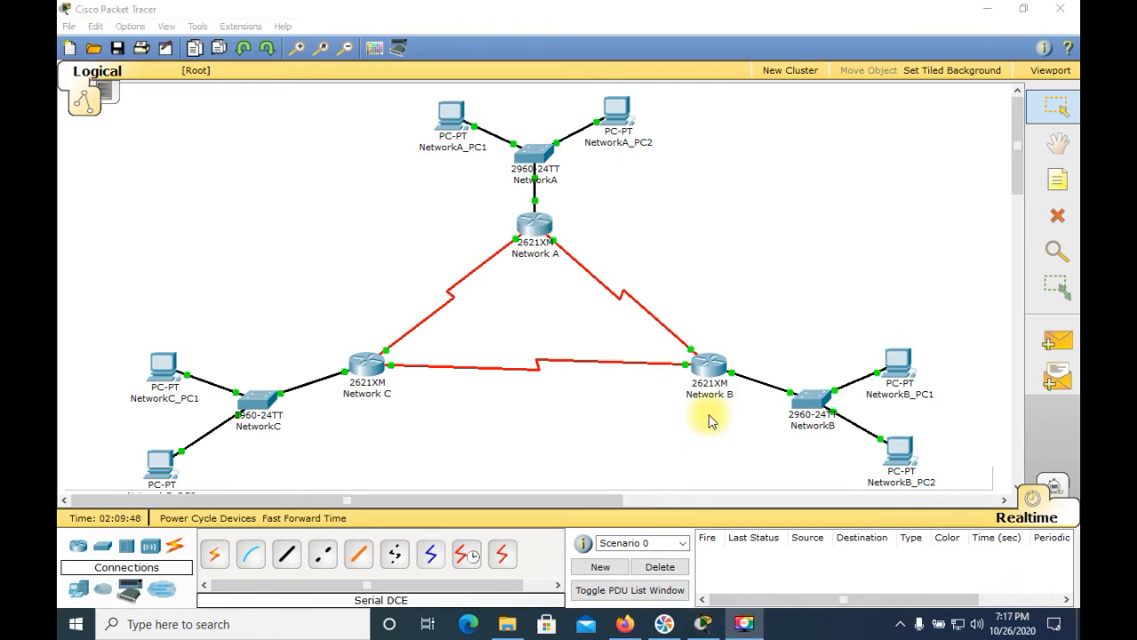
pyautogui.click(709, 372)
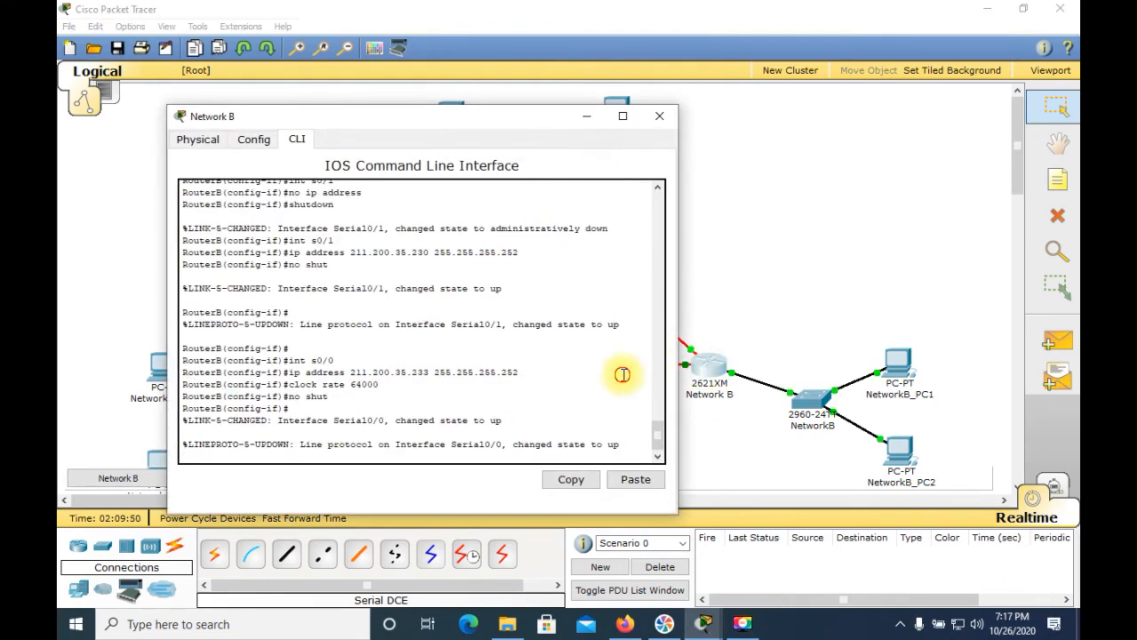
pyautogui.press('Return')
pyautogui.press('Return')
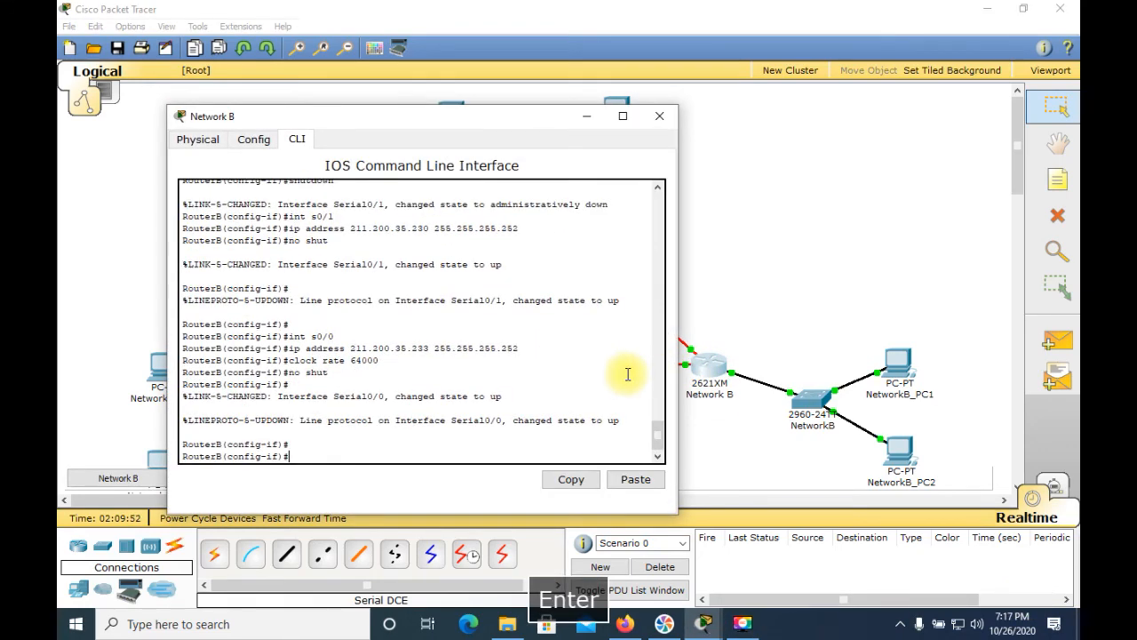
pyautogui.hotkey('ctrl', 'c')
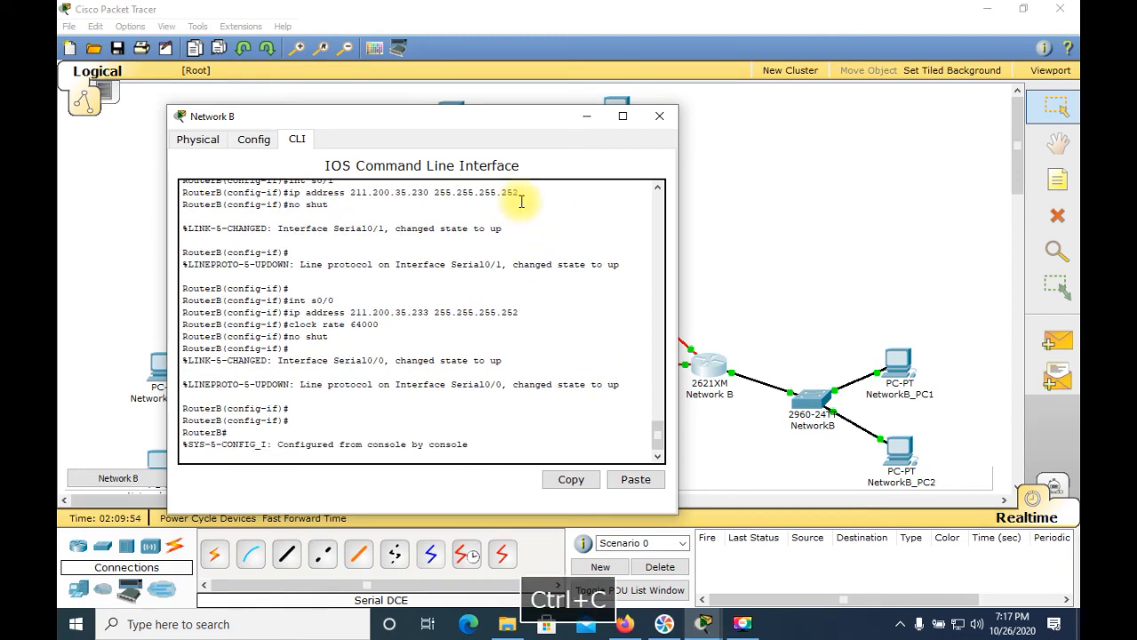
pyautogui.press('Return')
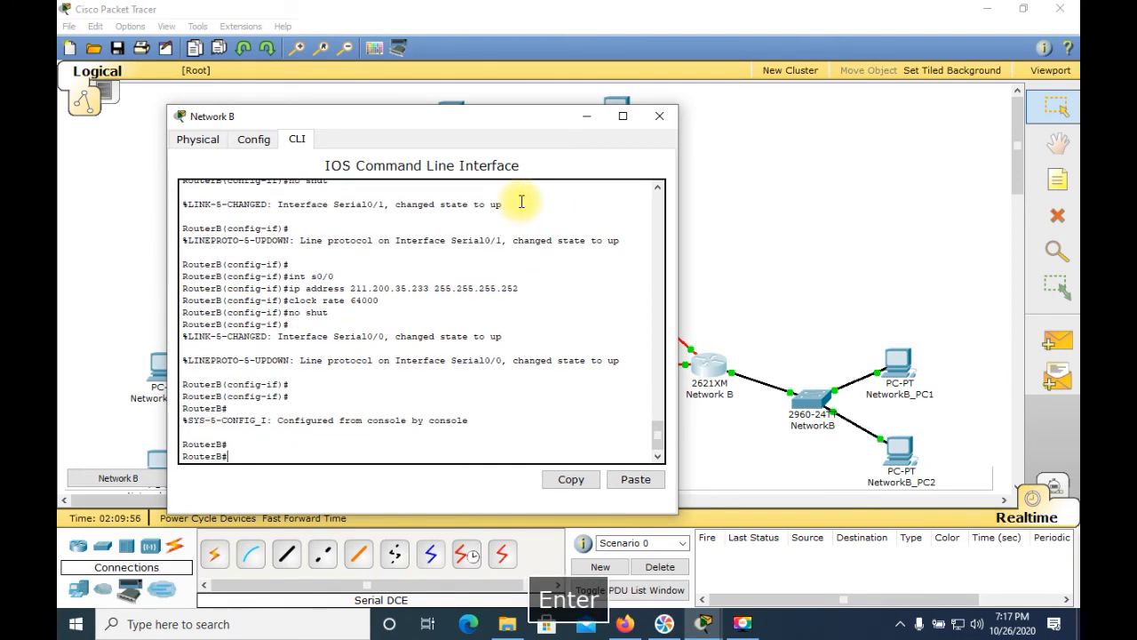
# Step: Enable RIP version 2 on the Network B router and advertise network 211.200.35.128
pyautogui.write('config t')
pyautogui.press('Return')
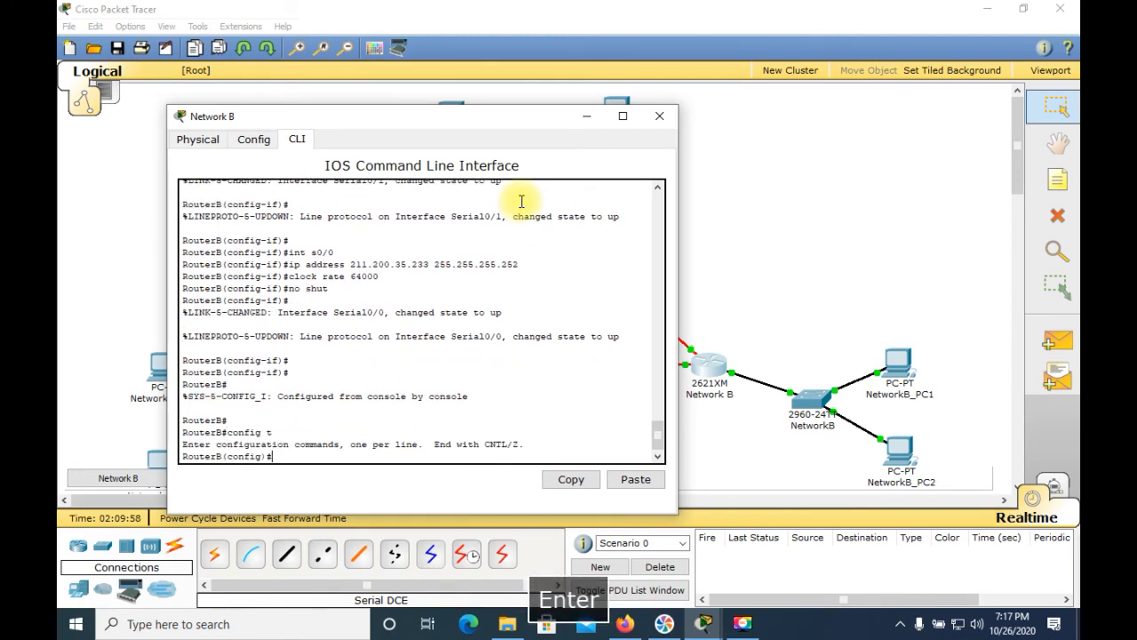
pyautogui.write('router rip')
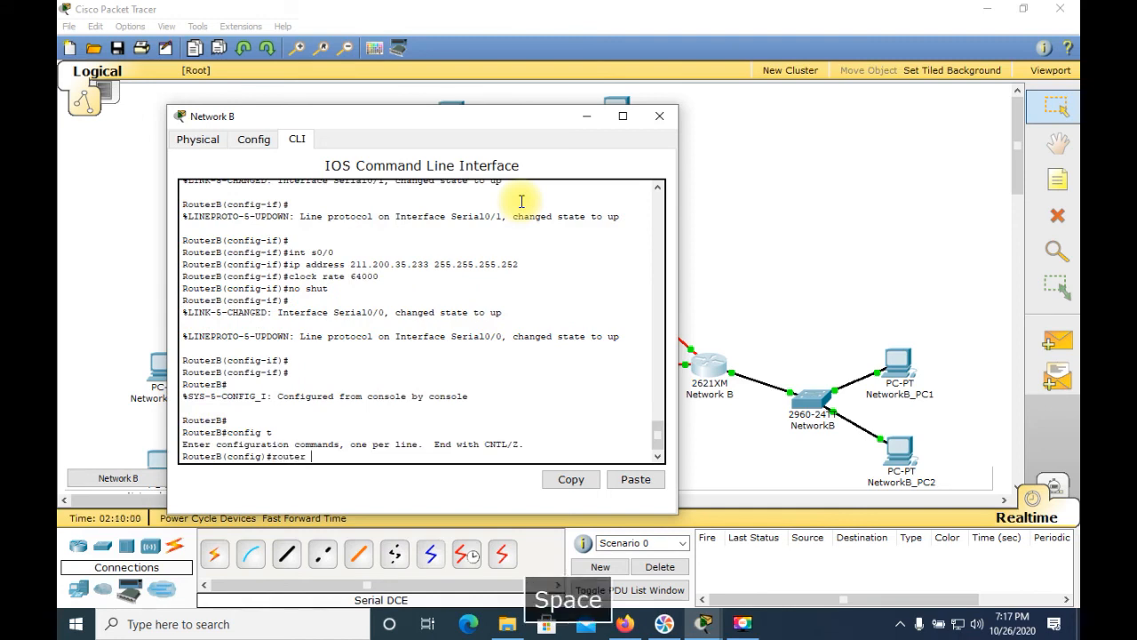
pyautogui.press('Return')
pyautogui.write('version 2')
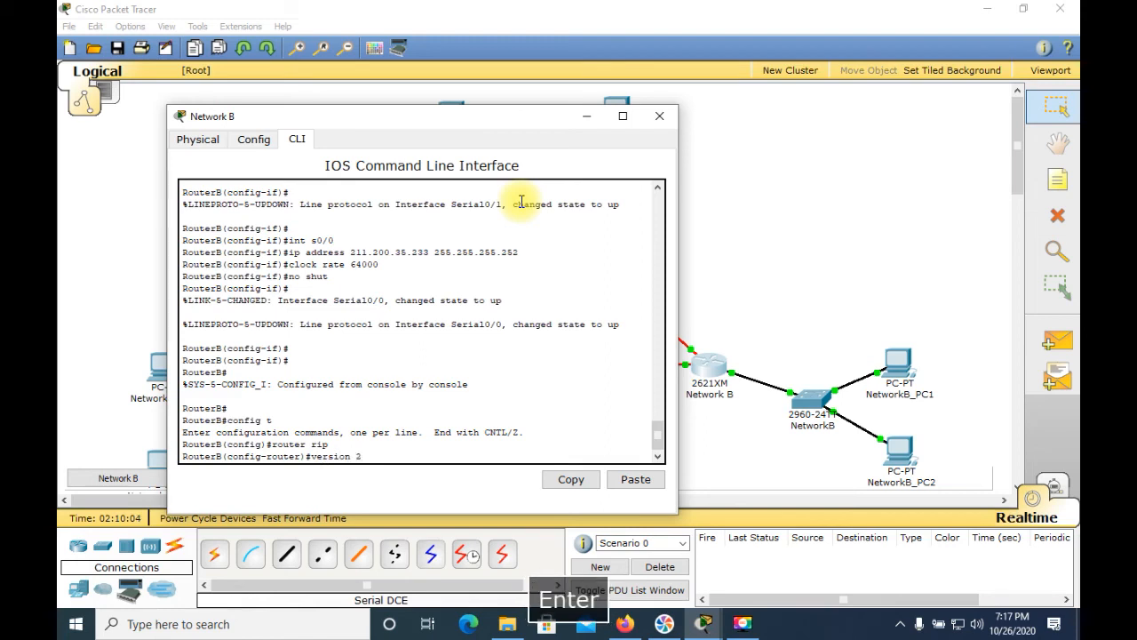
pyautogui.press('Return')
pyautogui.write('network 211')
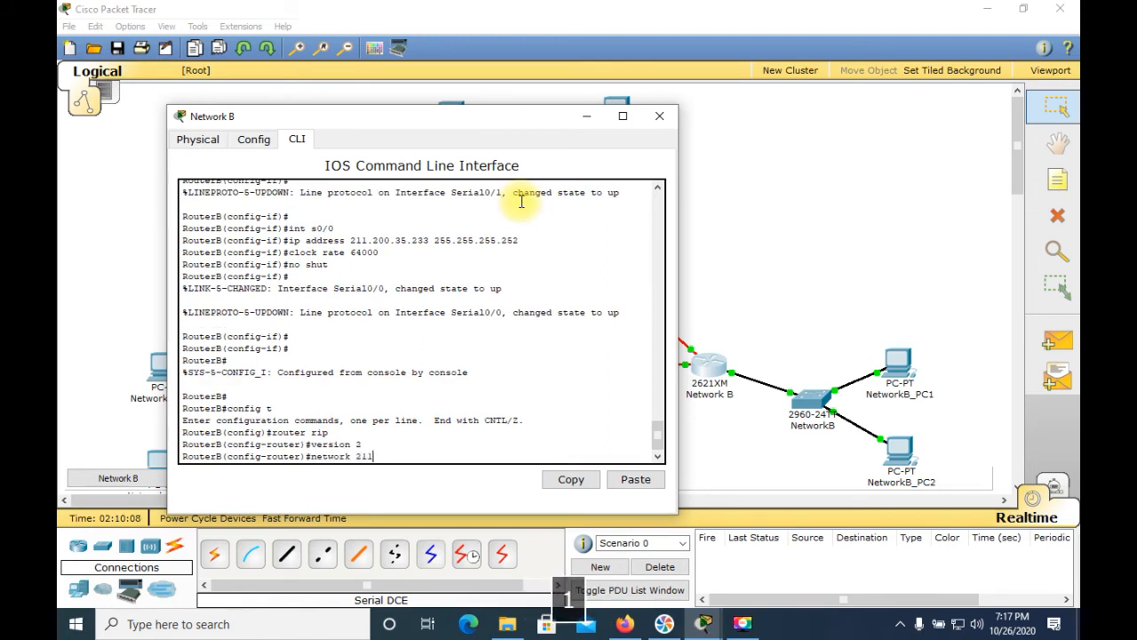
pyautogui.write('.200.35.128')
pyautogui.press('Return')
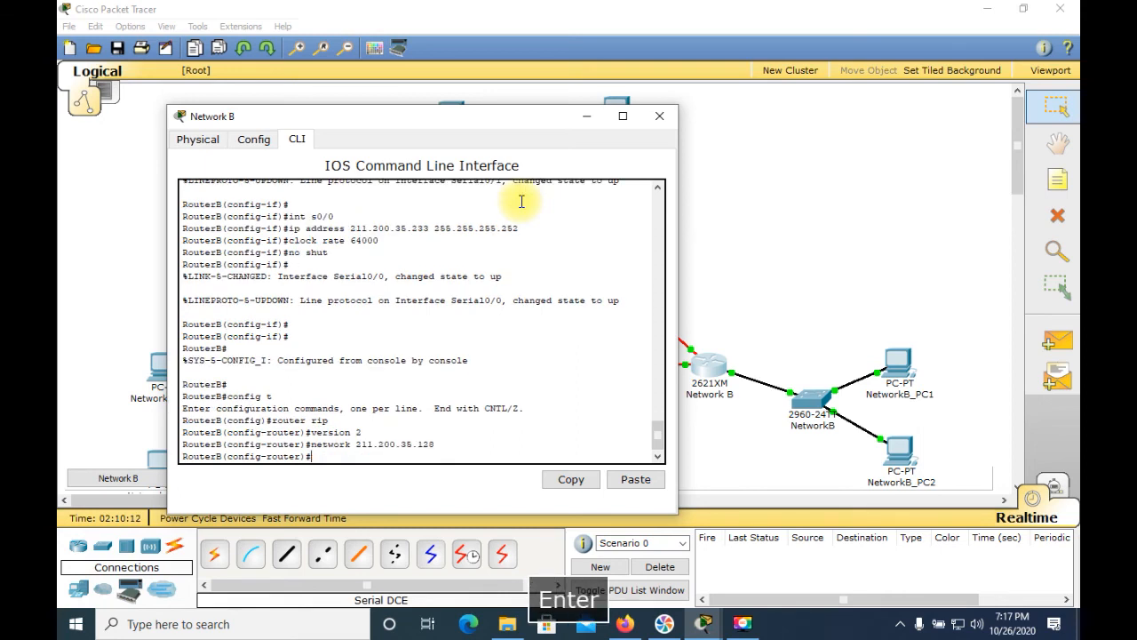
pyautogui.write('networ')
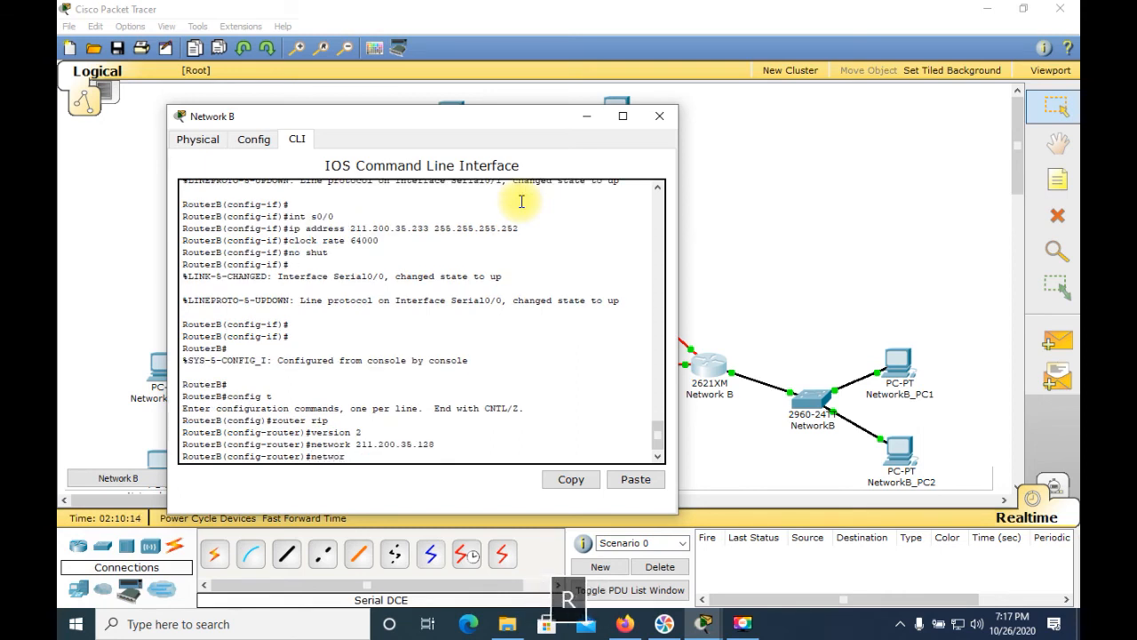
pyautogui.write('k 211.200.35.')
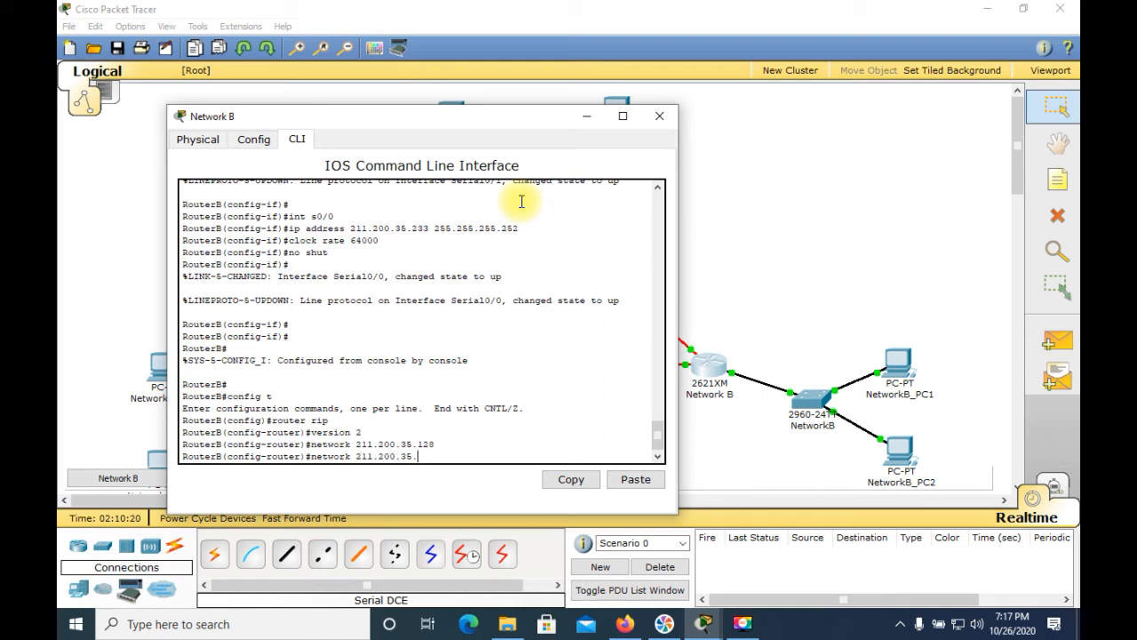
# Step: Advertise network 211.200.35.228 in the Network B router's RIP configuration
pyautogui.write('228')
pyautogui.press('Return')
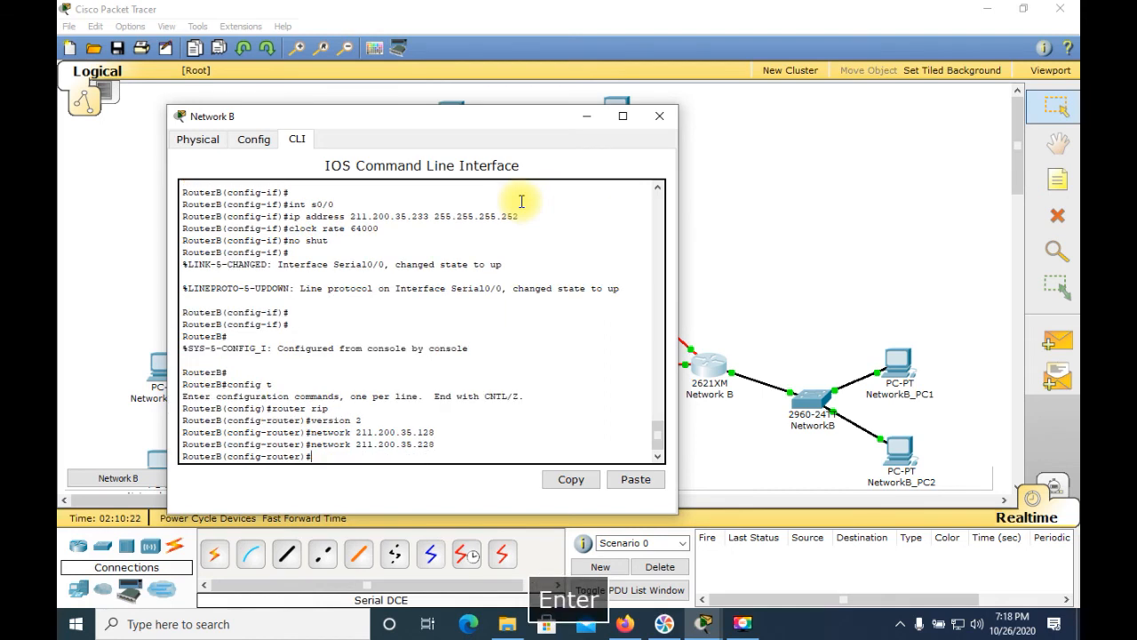
# Step: Try to advertise network 211.200.35.232 in the Network B router's RIP configuration
pyautogui.write('netowrk 211.200.3')
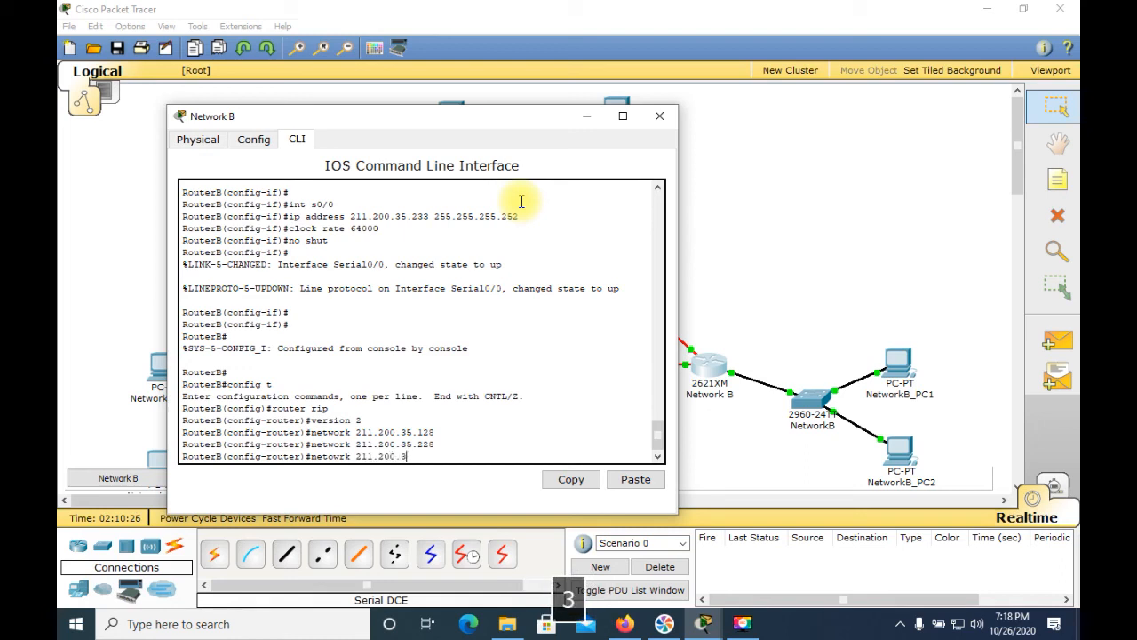
pyautogui.write('5.232')
pyautogui.press('Return')
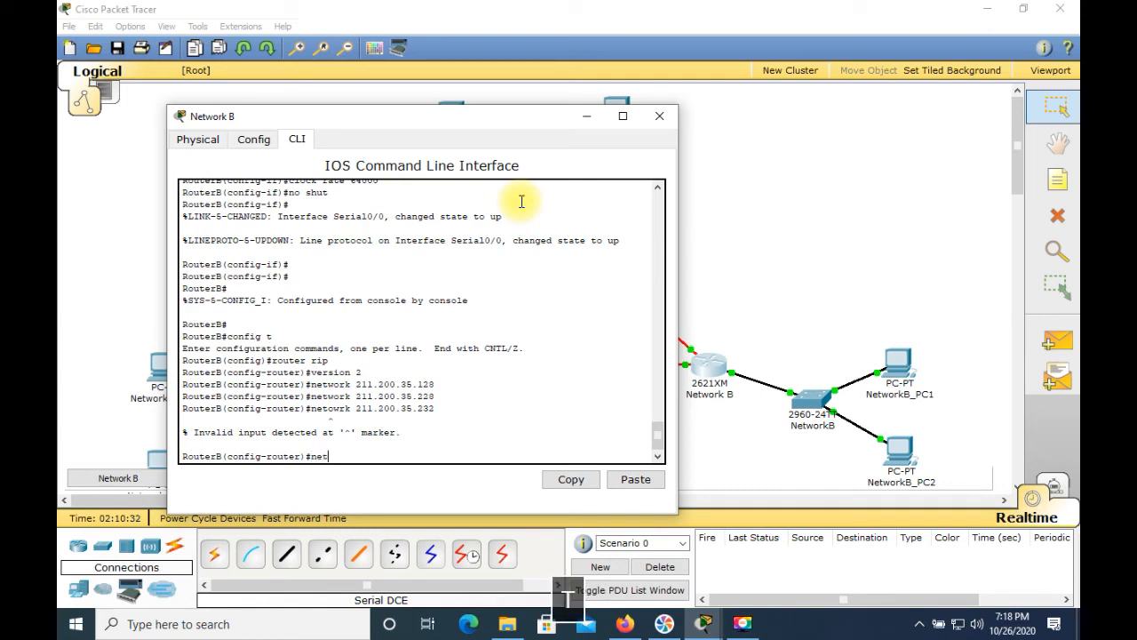
# Step: Advertise network 211.200.35.232 in the Network B router's RIP configuration
pyautogui.write('netowrk')
pyautogui.press('BackSpace')
pyautogui.press('BackSpace')
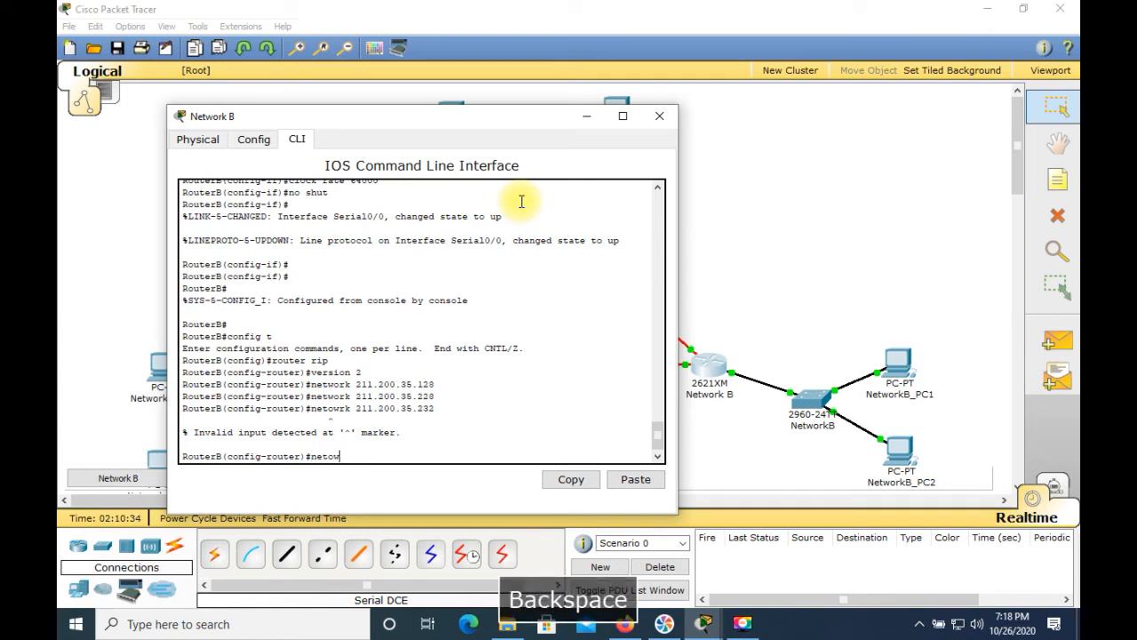
pyautogui.press('BackSpace')
pyautogui.write('work')
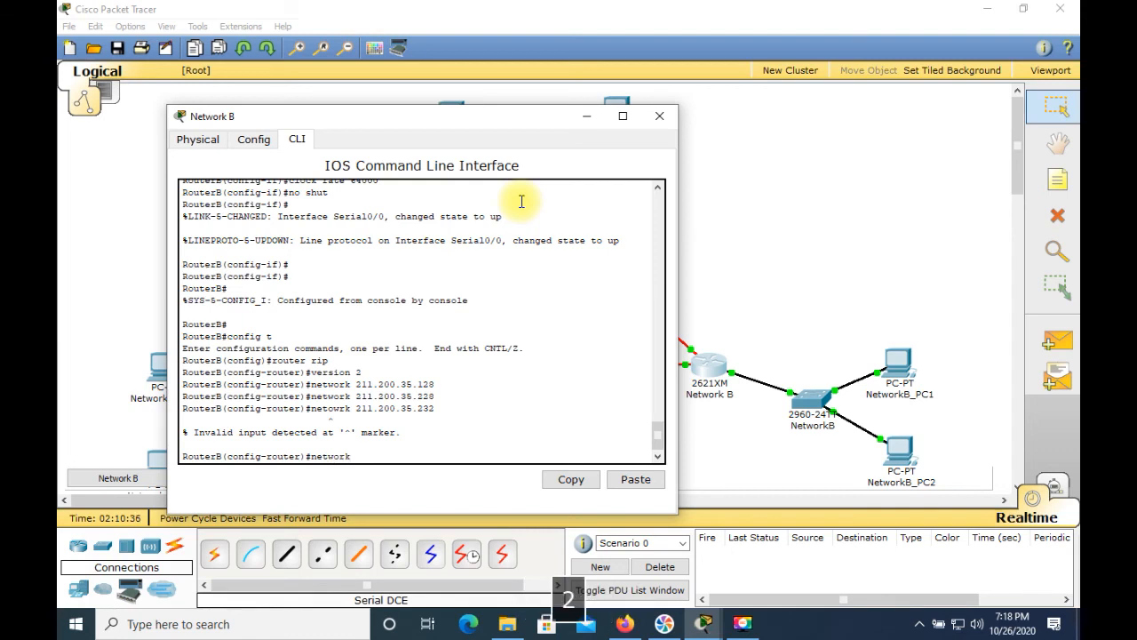
pyautogui.write(' 211.200.35.232')
pyautogui.press('Return')
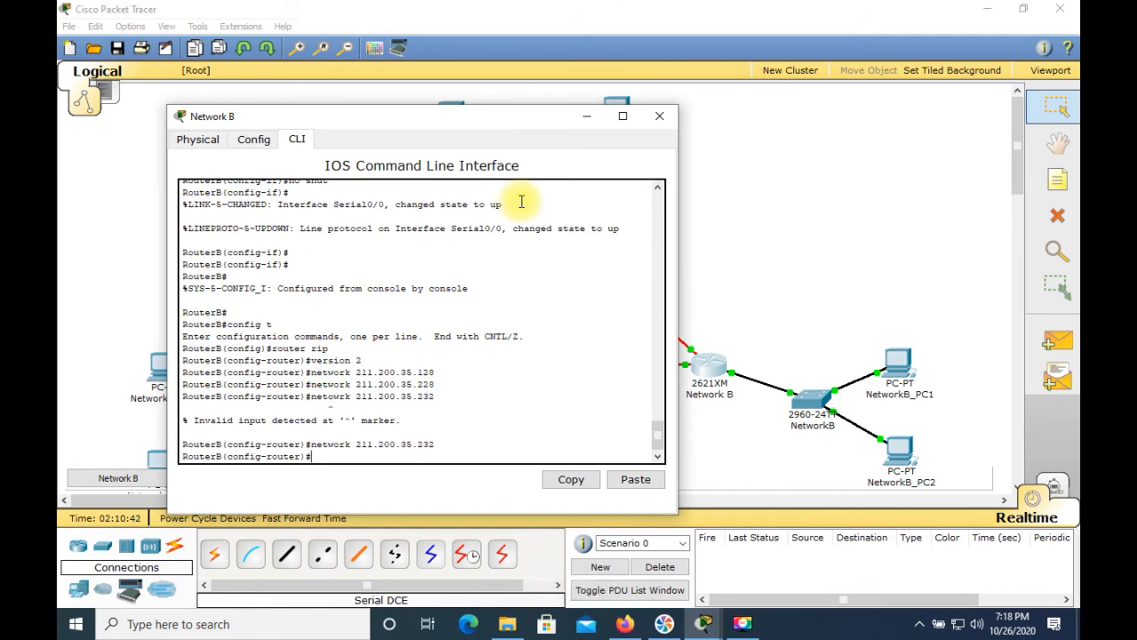
# Step: Leave configuration mode and save the Network B router's running configuration to the startup configuration
pyautogui.hotkey('ctrl', 'c')
pyautogui.press('Return')
pyautogui.write('copy run start')
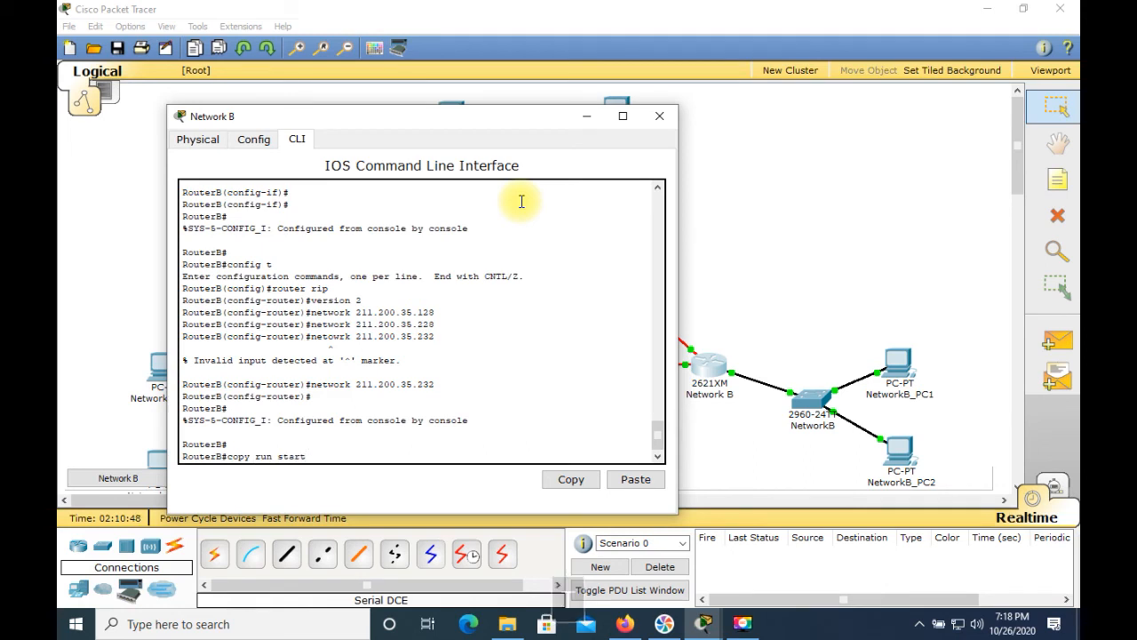
pyautogui.press('Return')
pyautogui.press('Return')
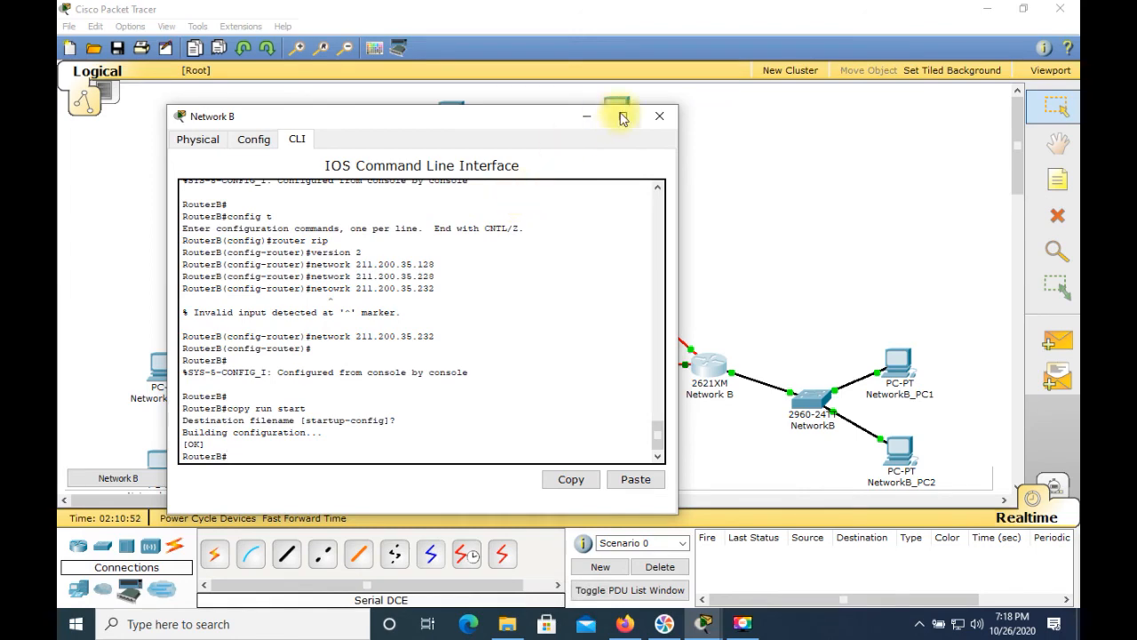
# Step: Close the Network B router, open the Network C router's CLI, and enter RIP router configuration mode
pyautogui.click(662, 116)
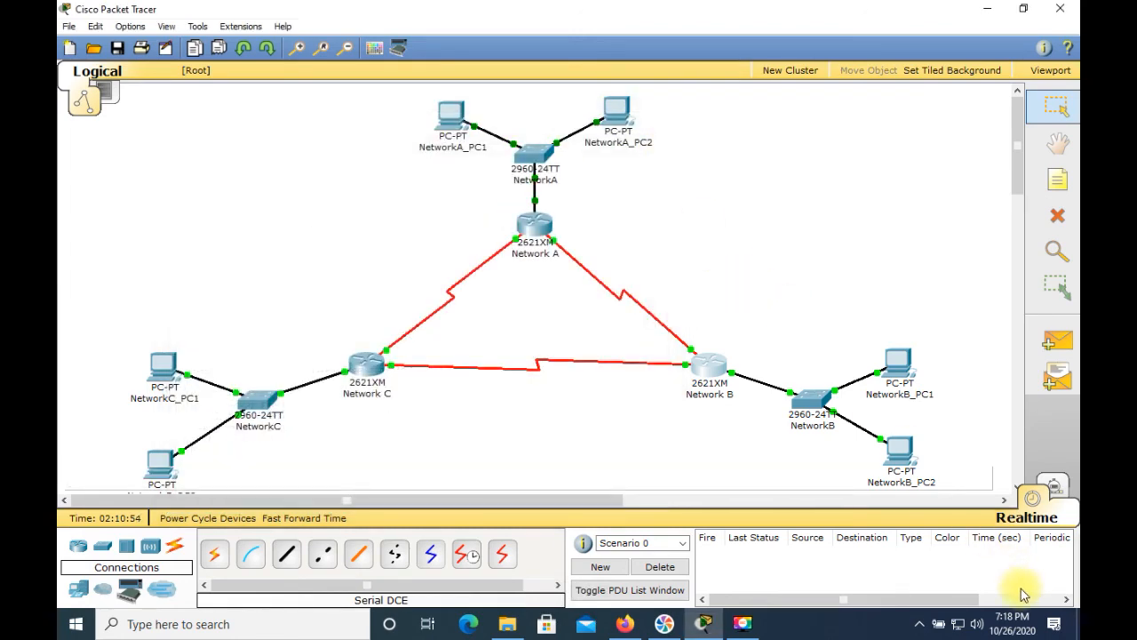
pyautogui.click(360, 369)
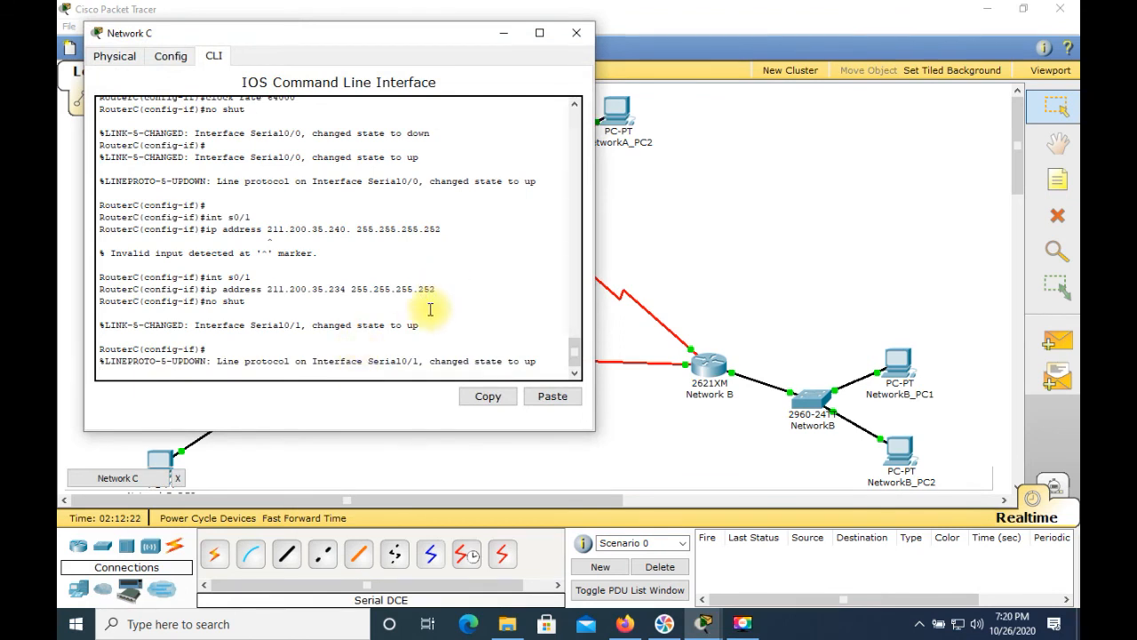
pyautogui.press('Return')
pyautogui.press('Return')
pyautogui.write('en')
pyautogui.press('Return')
pyautogui.write('config t')
pyautogui.press('Return')
pyautogui.write('route')
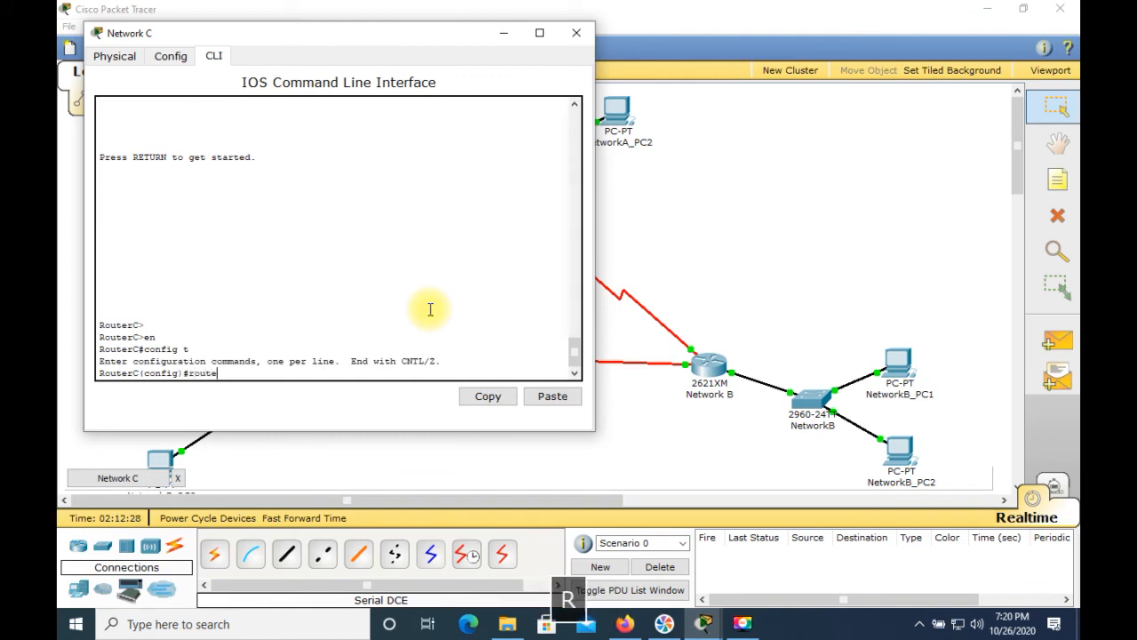
pyautogui.write('r rip')
pyautogui.press('Return')
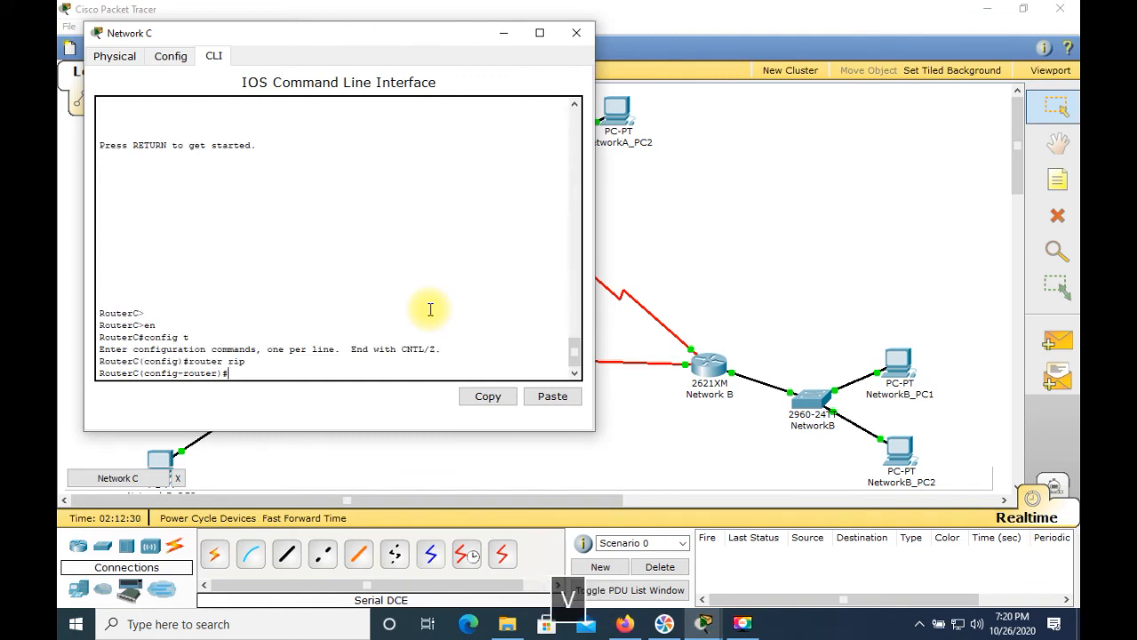
# Step: Set RIP to version 2 and advertise network 211.200.35.192 on the Network C router
pyautogui.write('version 2')
pyautogui.press('Return')
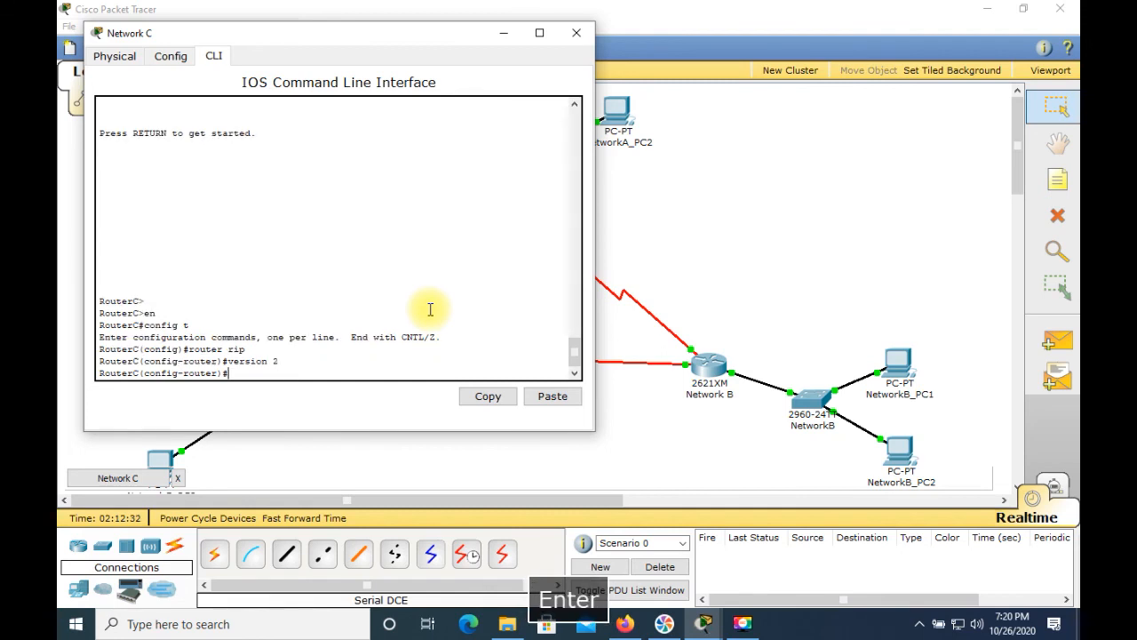
pyautogui.write('netwo')
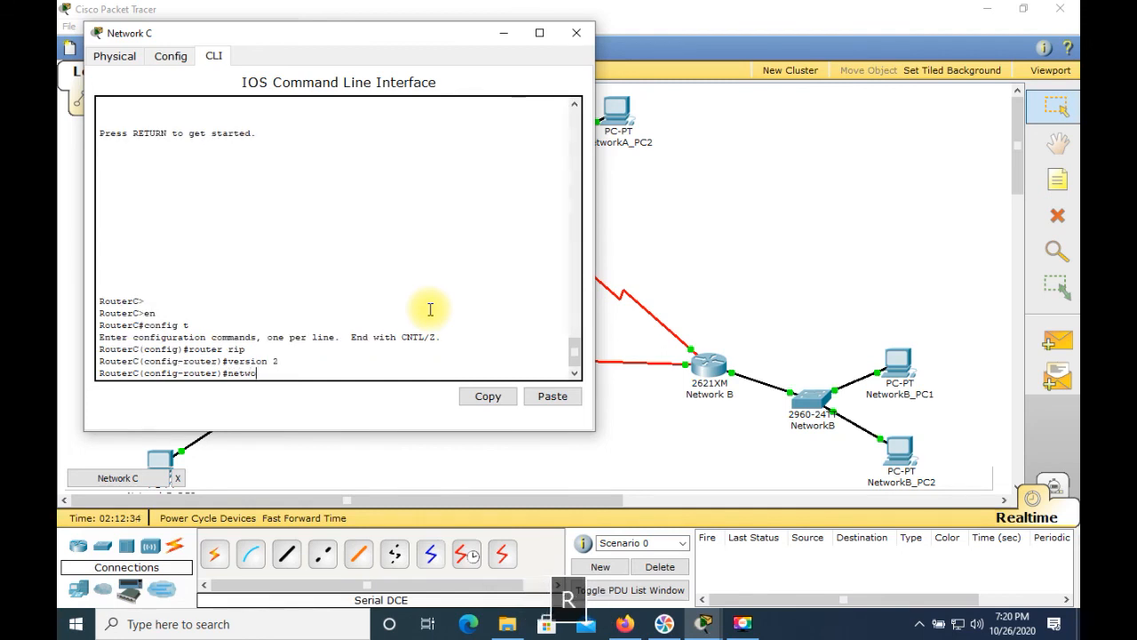
pyautogui.write('rk 211.200.3')
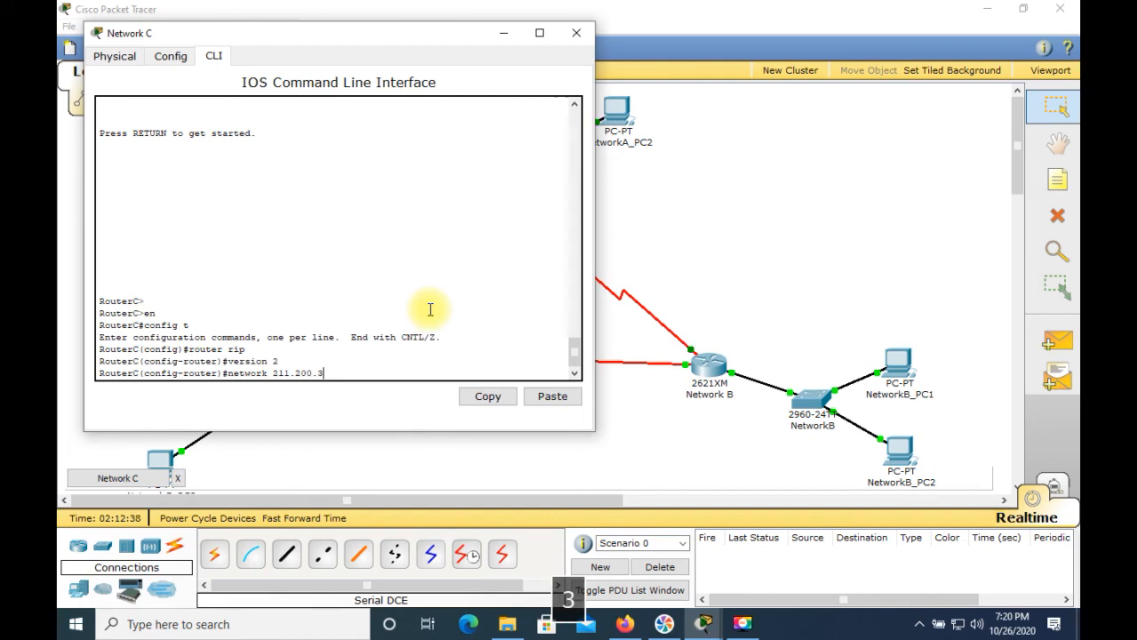
pyautogui.write('5.192')
pyautogui.press('Return')
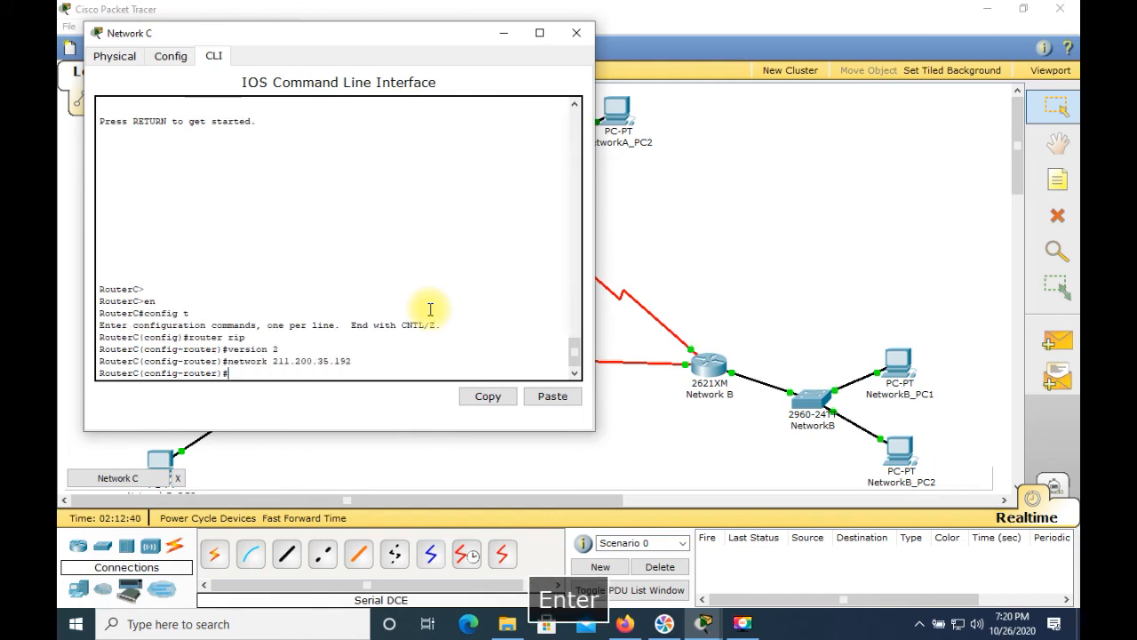
# Step: Advertise networks 211.200.35.224 and 211.200.35.232 in the Network C router's RIP configuration
pyautogui.write('211.2')
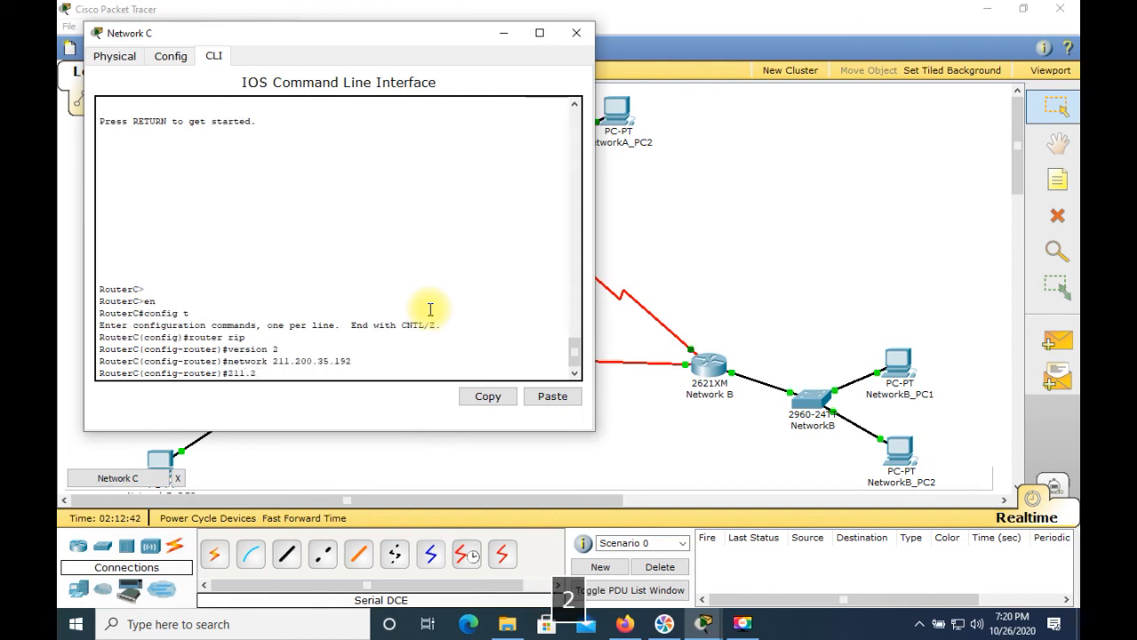
pyautogui.write('00.35.224')
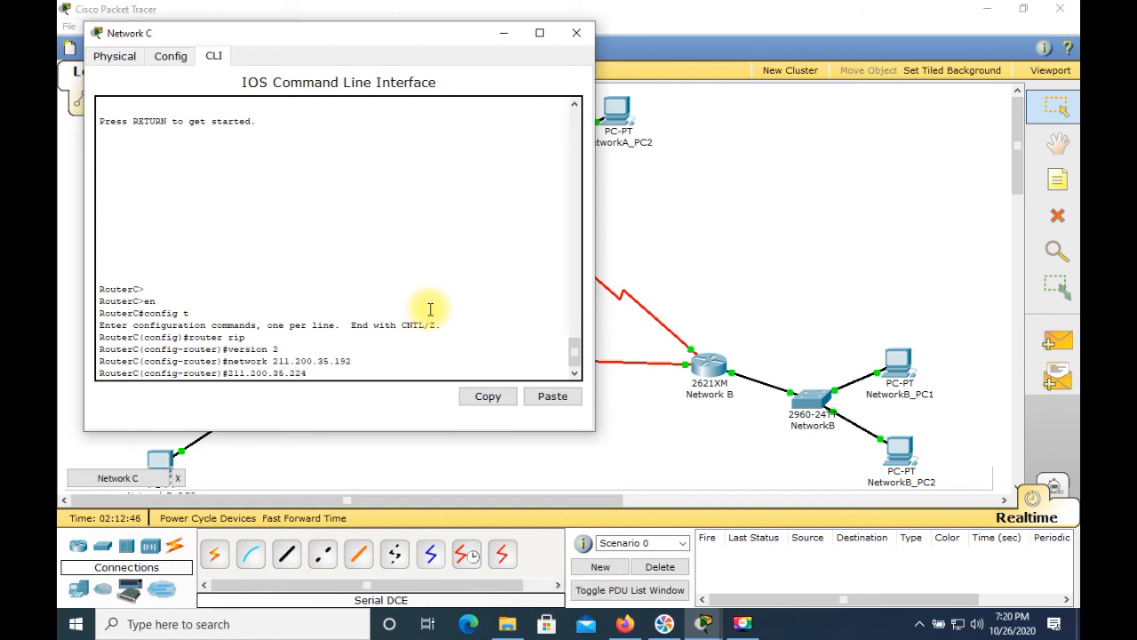
pyautogui.press('BackSpace')
pyautogui.press('BackSpace')
pyautogui.press('BackSpace')
pyautogui.press('BackSpace')
pyautogui.press('BackSpace')
pyautogui.press('BackSpace')
pyautogui.press('BackSpace')
pyautogui.press('BackSpace')
pyautogui.press('BackSpace')
pyautogui.press('BackSpace')
pyautogui.press('BackSpace')
pyautogui.press('BackSpace')
pyautogui.press('BackSpace')
pyautogui.press('BackSpace')
pyautogui.write('network 211.200.')
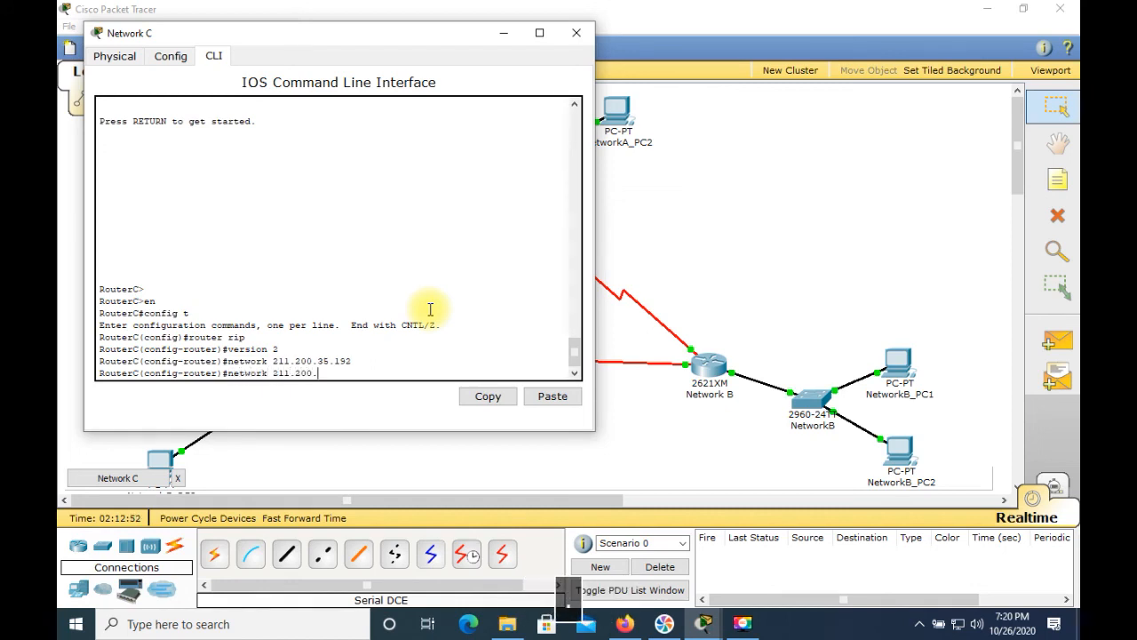
pyautogui.write('35.224')
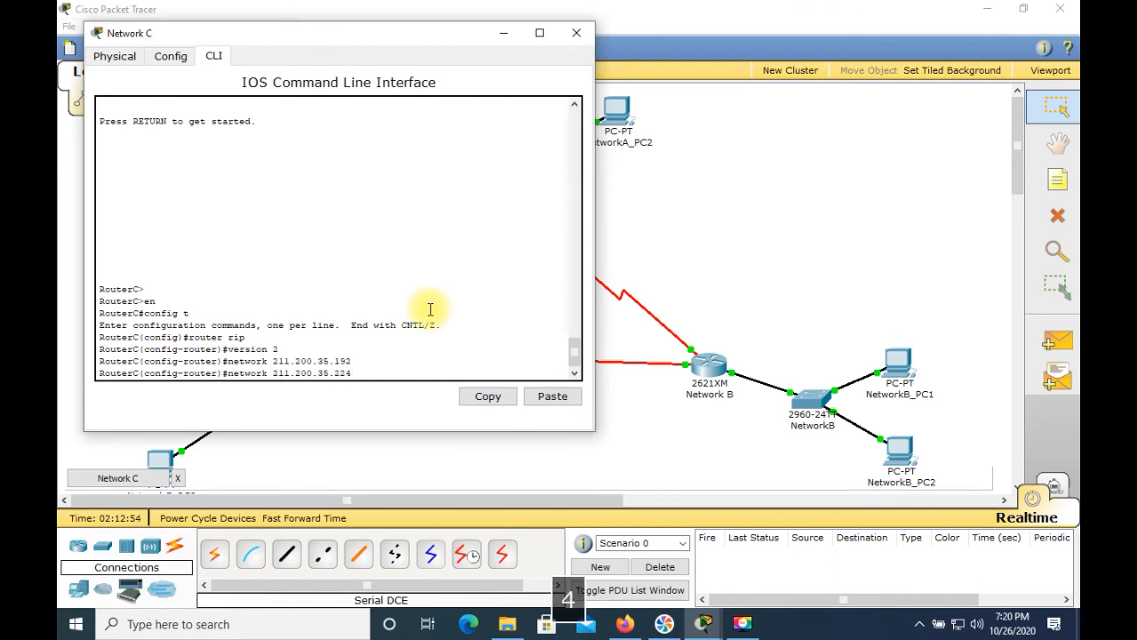
pyautogui.press('Return')
pyautogui.press('Up')
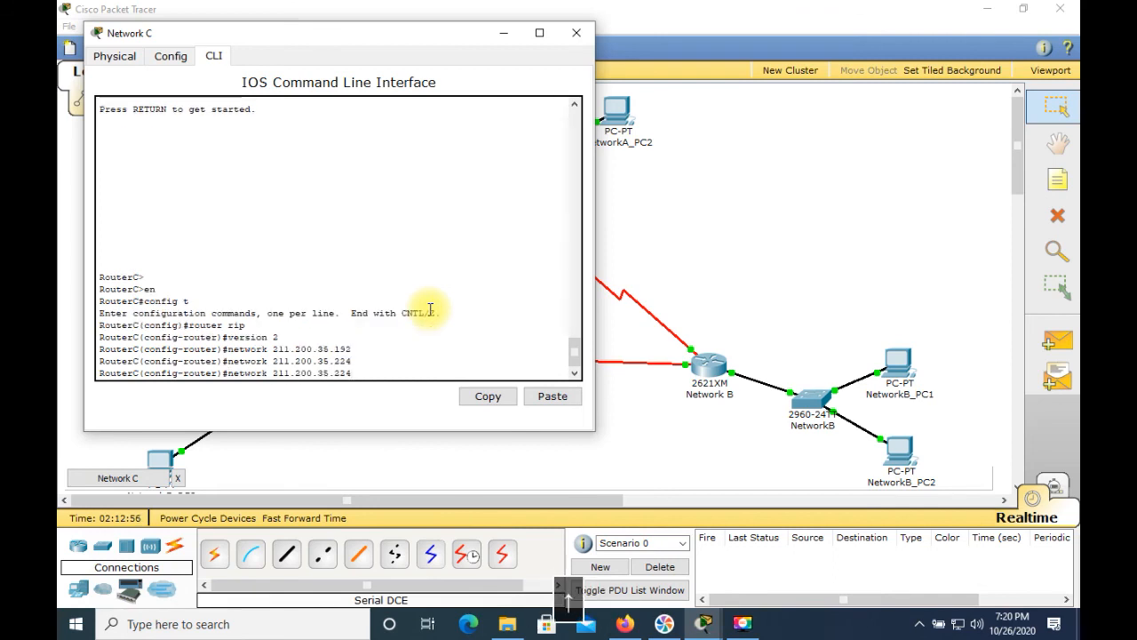
pyautogui.press('BackSpace')
pyautogui.press('BackSpace')
pyautogui.write('32')
pyautogui.press('Return')
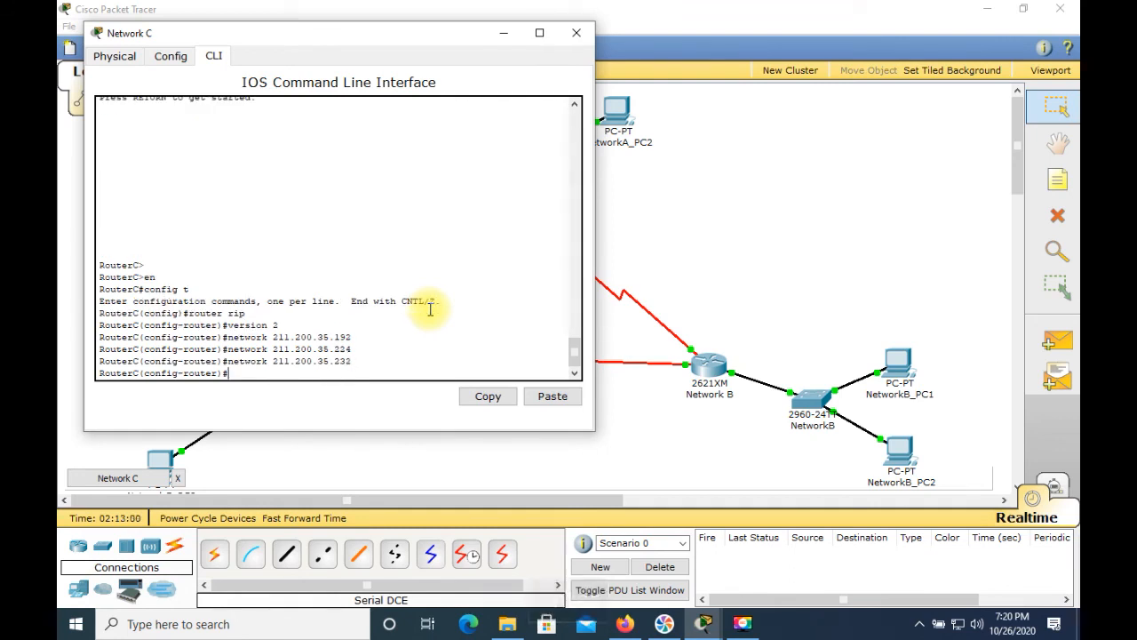
# Step: Leave configuration mode and save the Network C router's running configuration to the startup configuration
pyautogui.hotkey('ctrl', 'c')
pyautogui.press('Return')
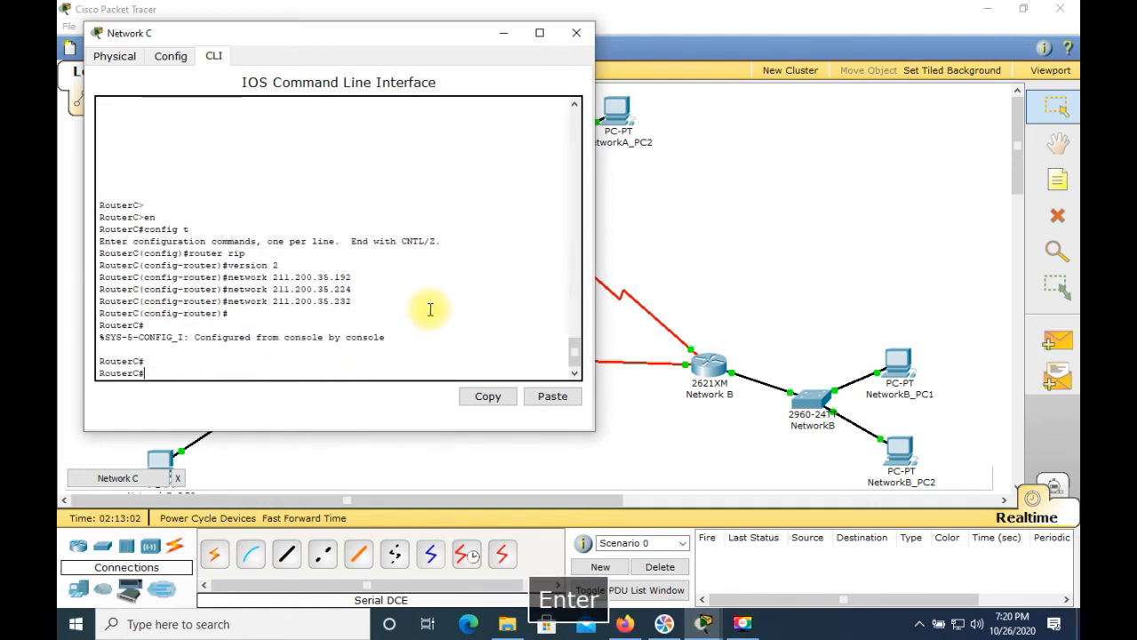
pyautogui.write('copy run ')
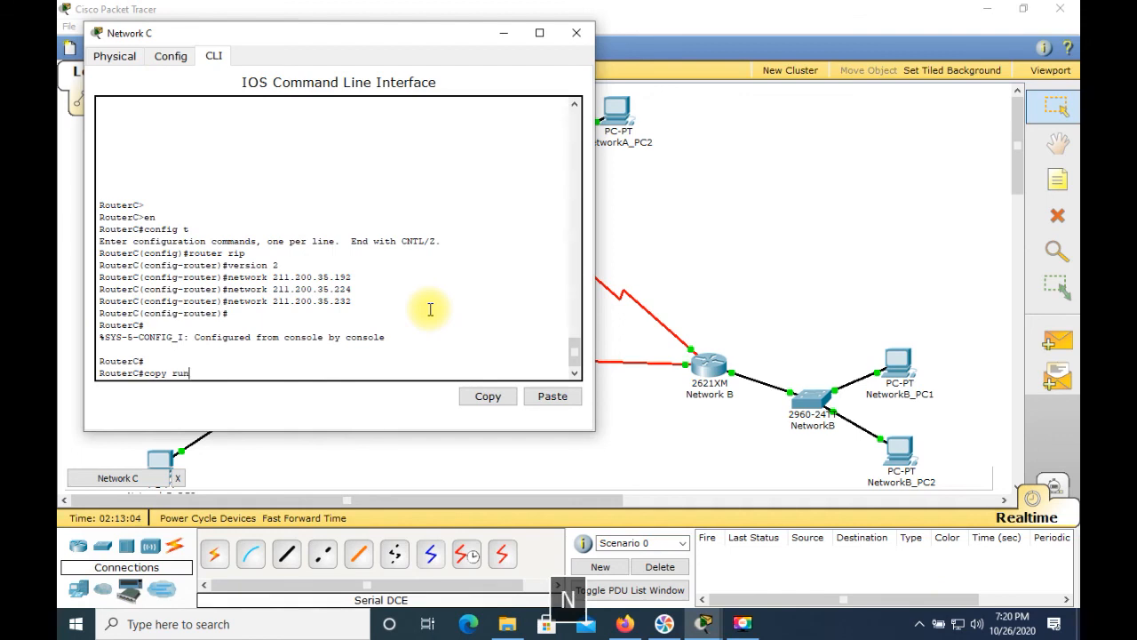
pyautogui.write('strare')
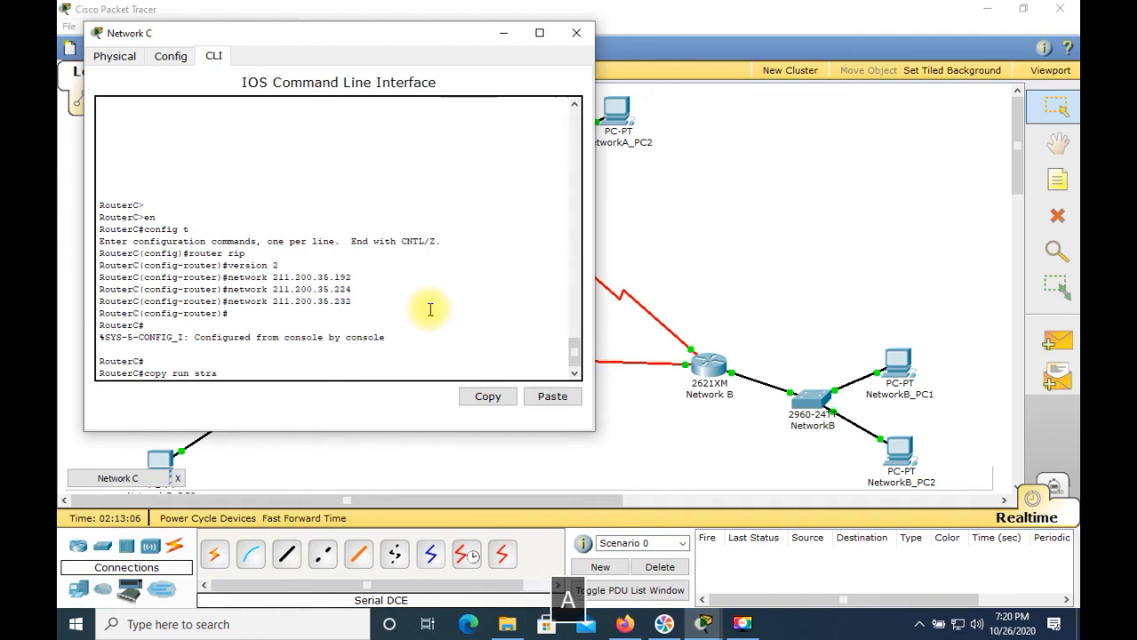
pyautogui.press('BackSpace')
pyautogui.press('BackSpace')
pyautogui.press('BackSpace')
pyautogui.press('BackSpace')
pyautogui.write('art')
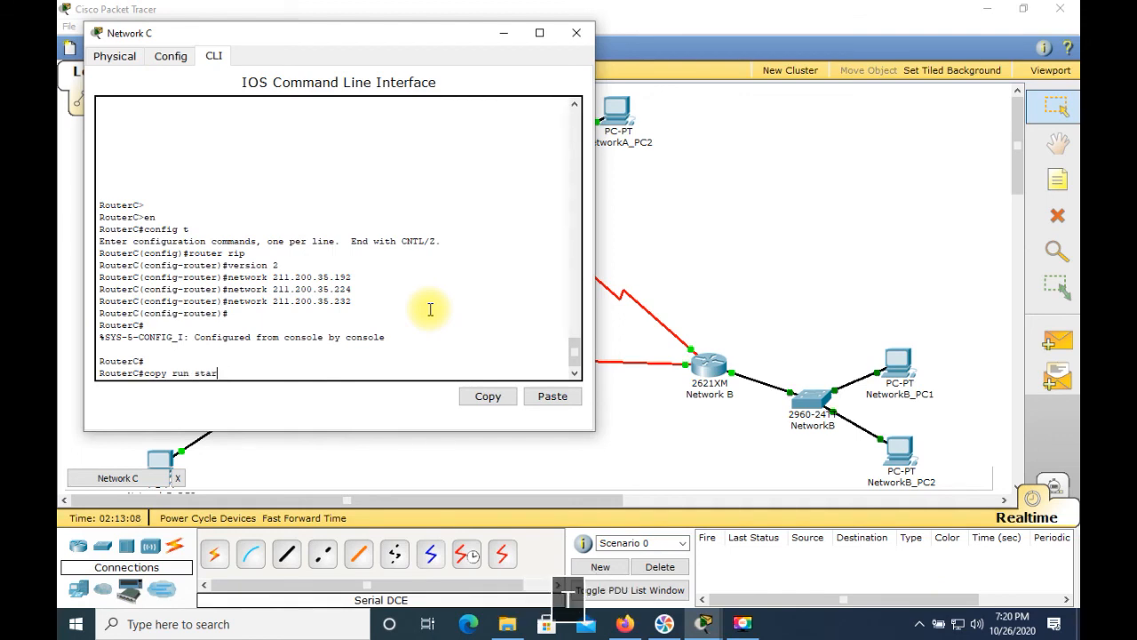
pyautogui.press('Return')
pyautogui.press('Return')
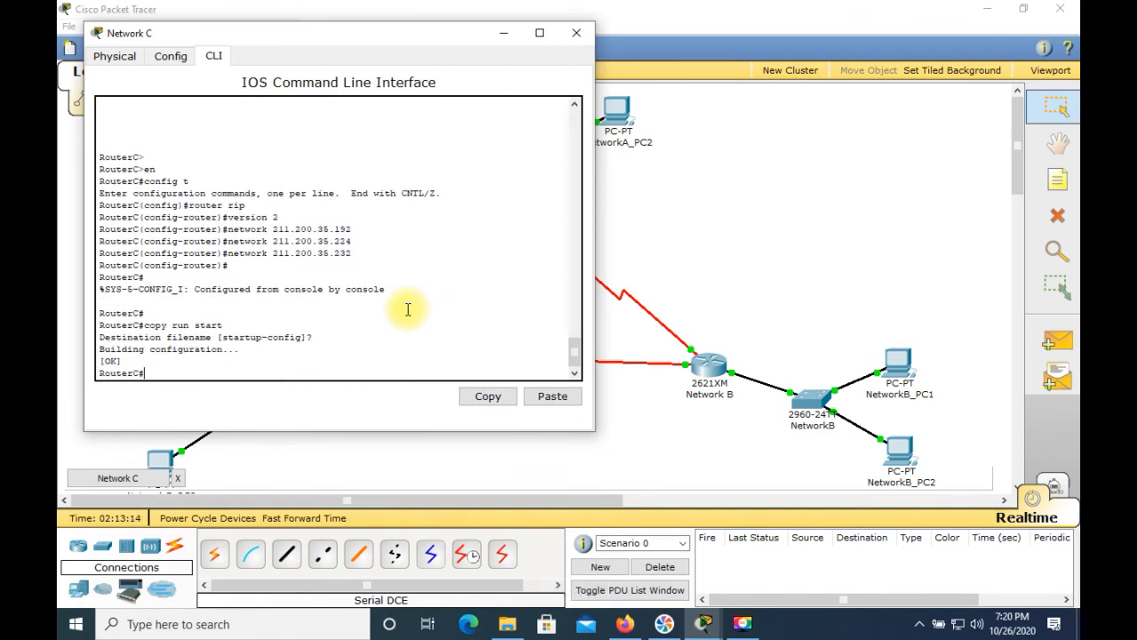
# Step: Display the Network C router's IP routing table
pyautogui.write('sh ip r')
pyautogui.write('oute')
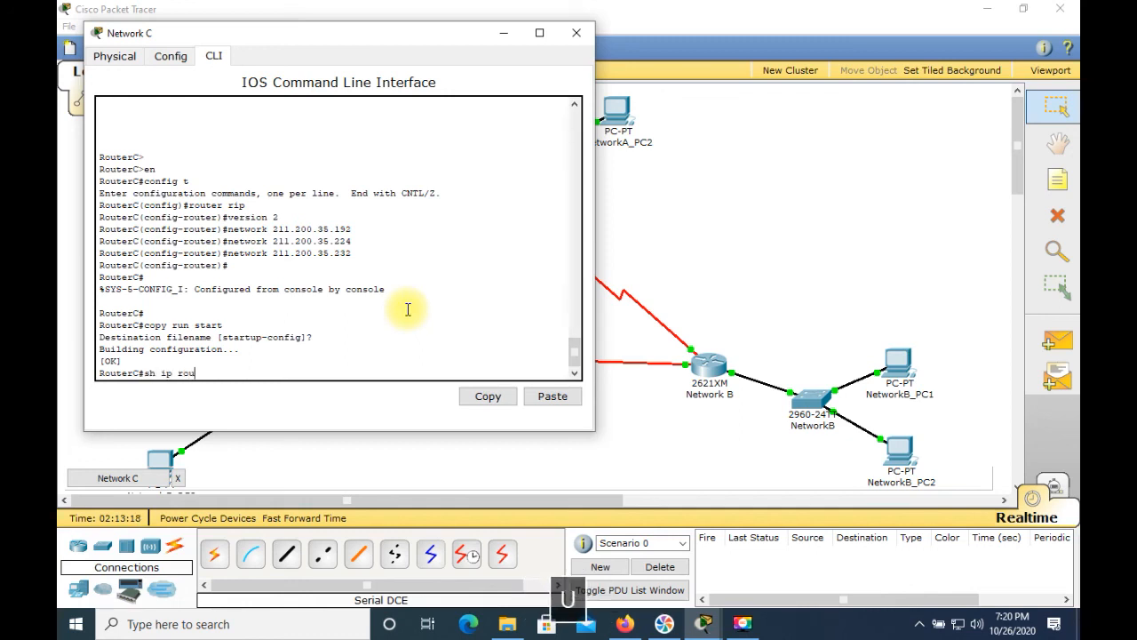
pyautogui.press('Return')
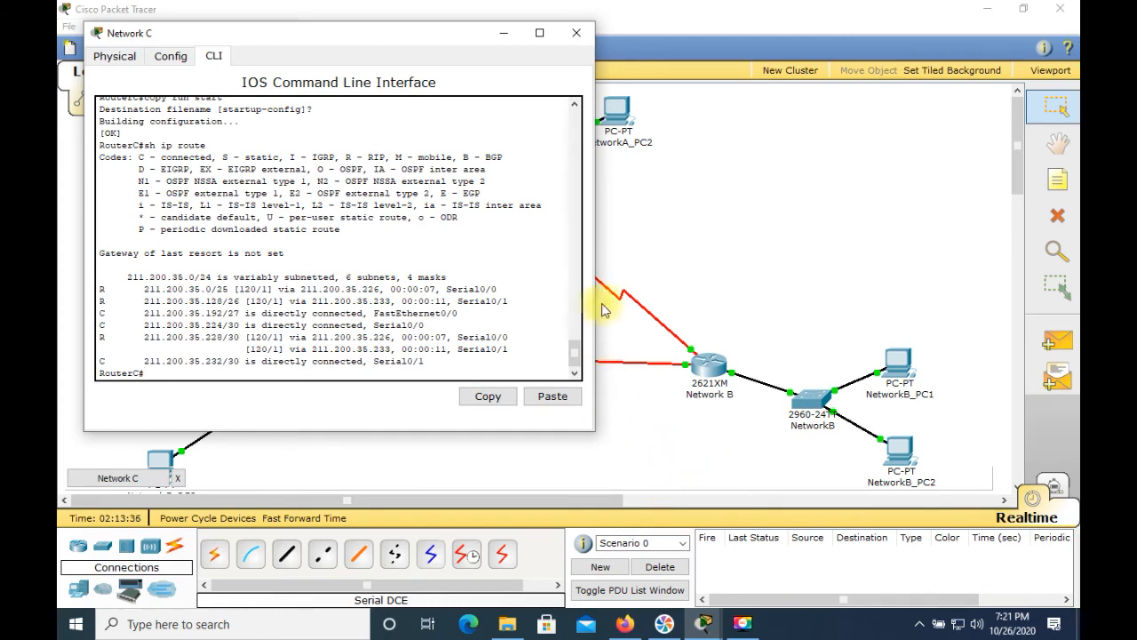
# Step: Close the Network C router and repeat the ping from NetworkA_PC1's command prompt to 211.200.35.225
pyautogui.click(578, 35)
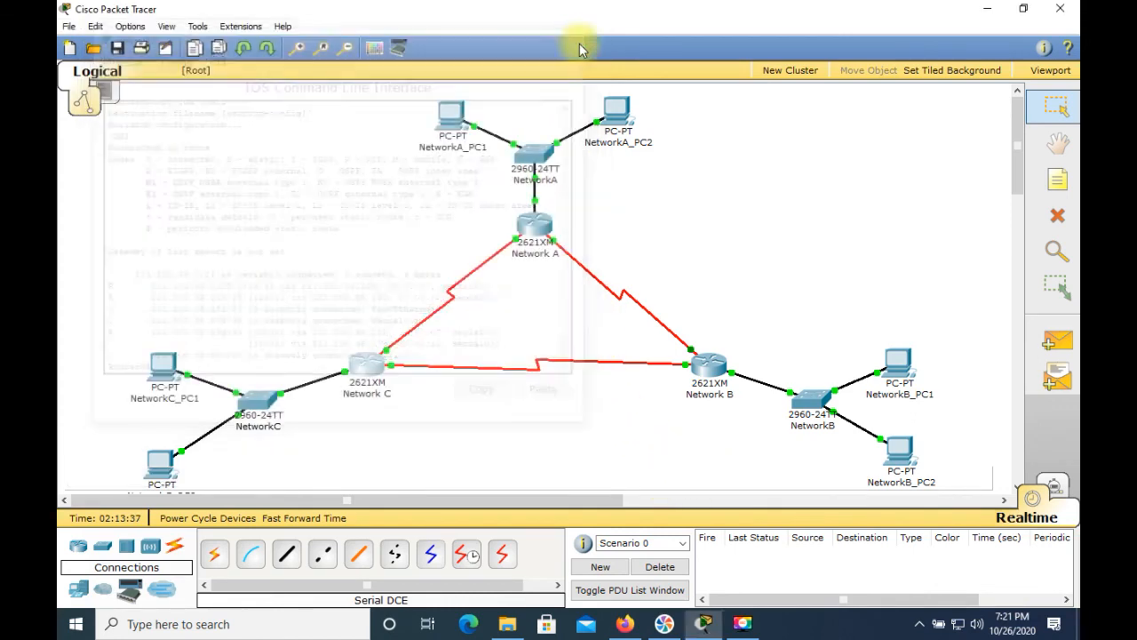
pyautogui.click(461, 128)
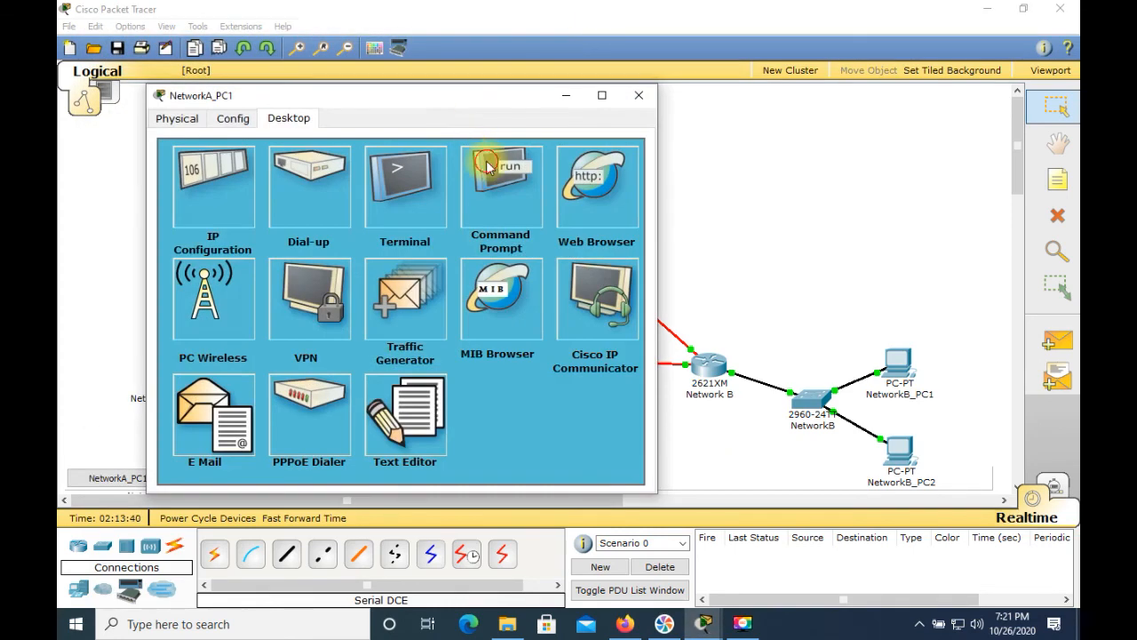
pyautogui.click(491, 197)
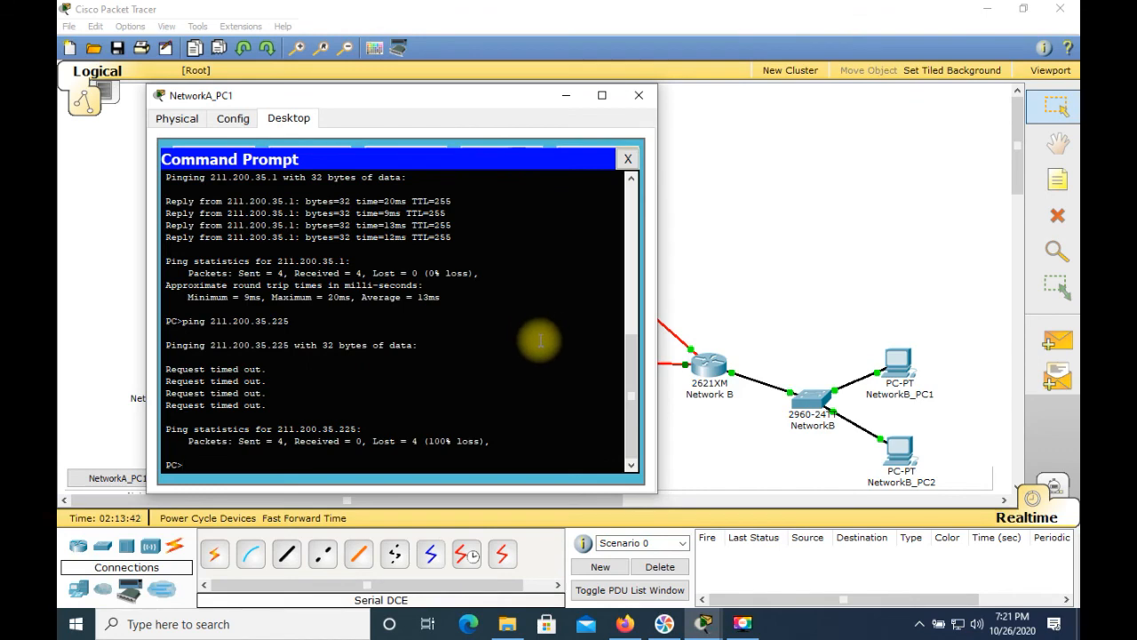
pyautogui.press('Up')
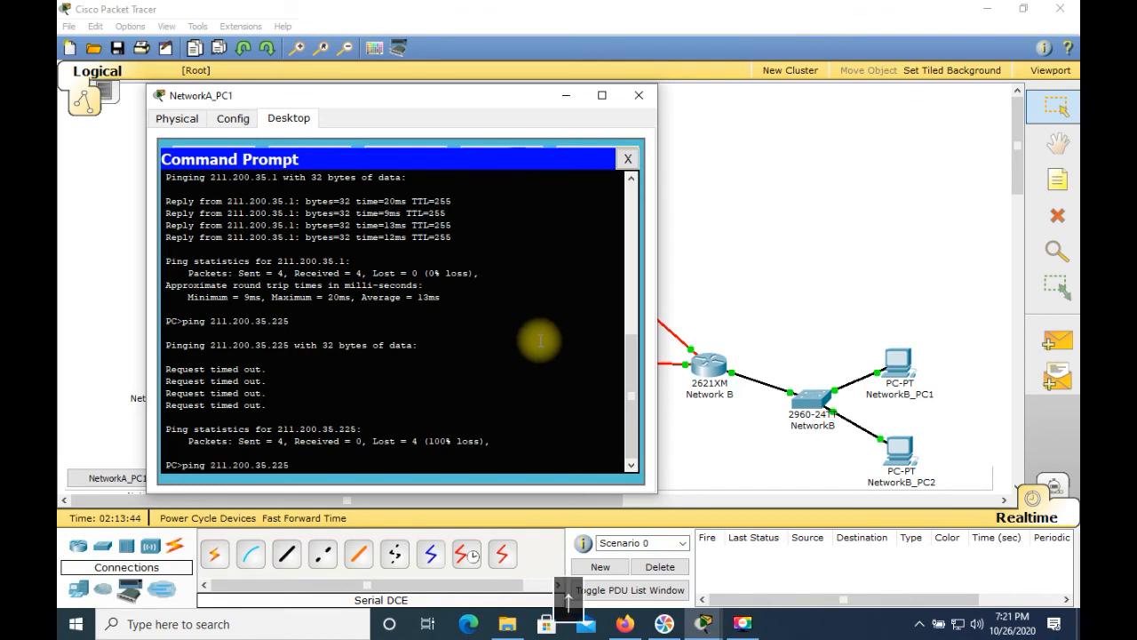
pyautogui.press('Return')
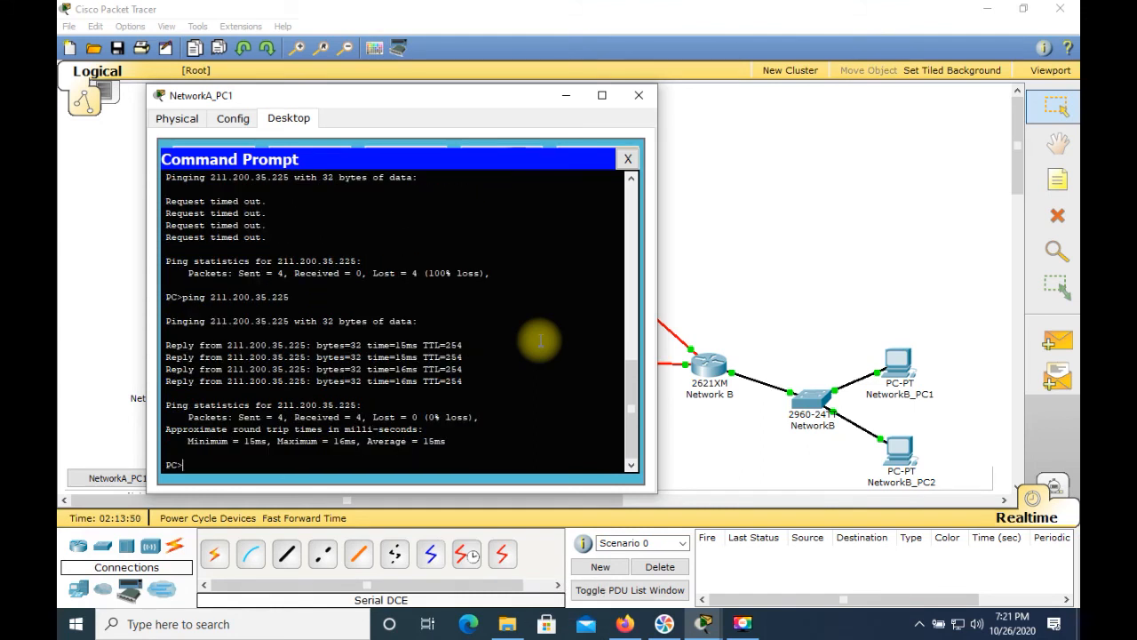
# Step: Close NetworkA_PC1 and ping 211.200.35.1 from NetworkB_PC2's command prompt
pyautogui.click(638, 95)
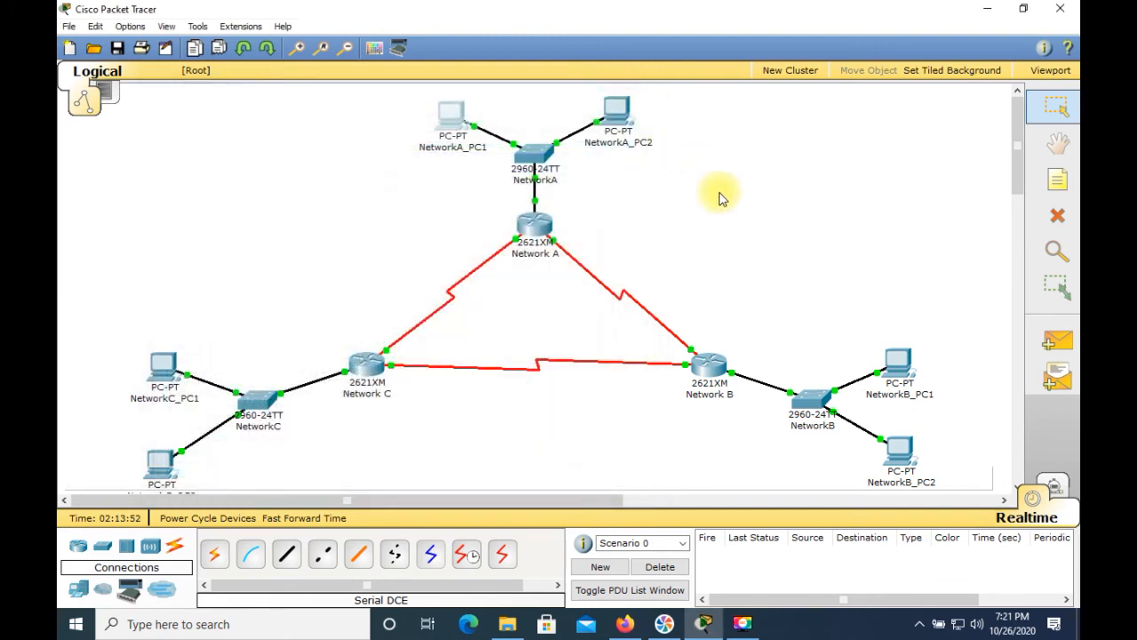
pyautogui.click(897, 453)
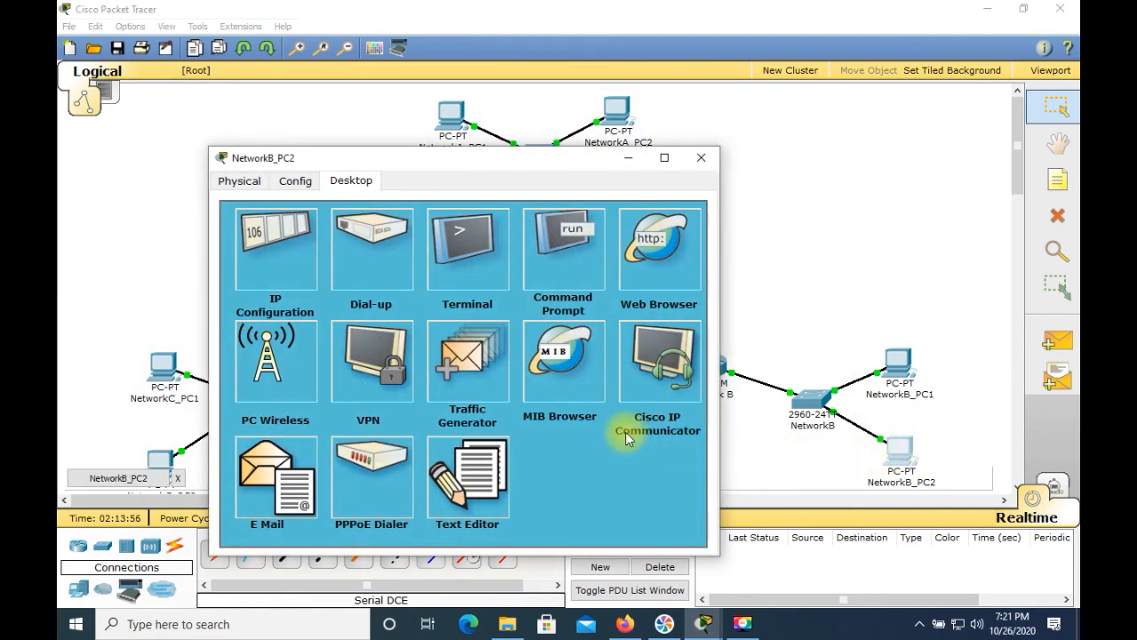
pyautogui.click(551, 238)
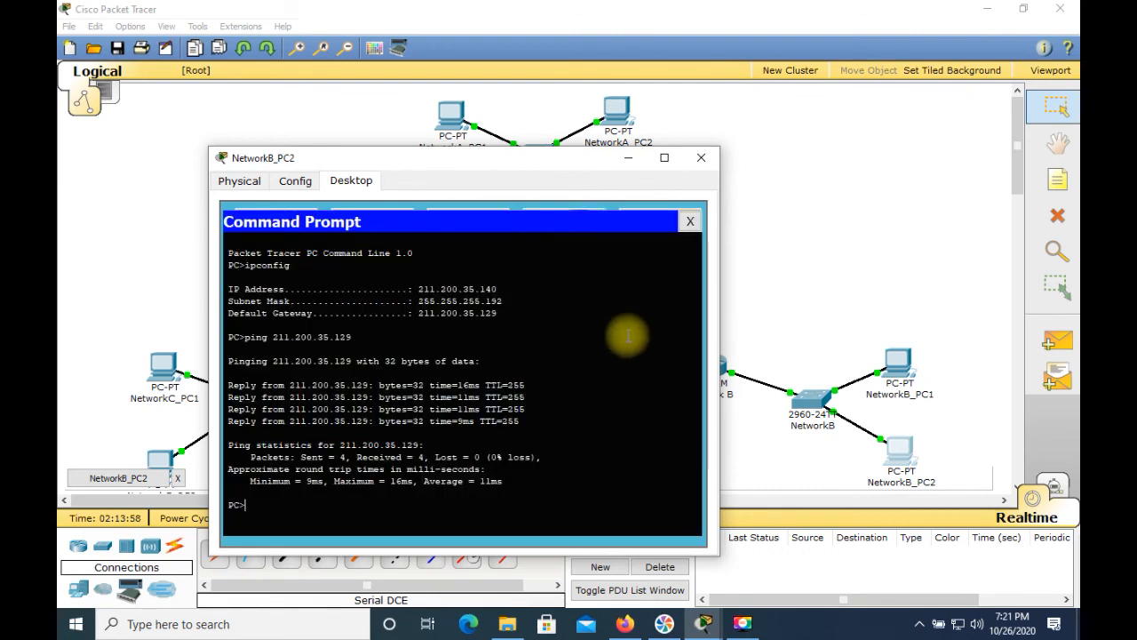
pyautogui.write('pi')
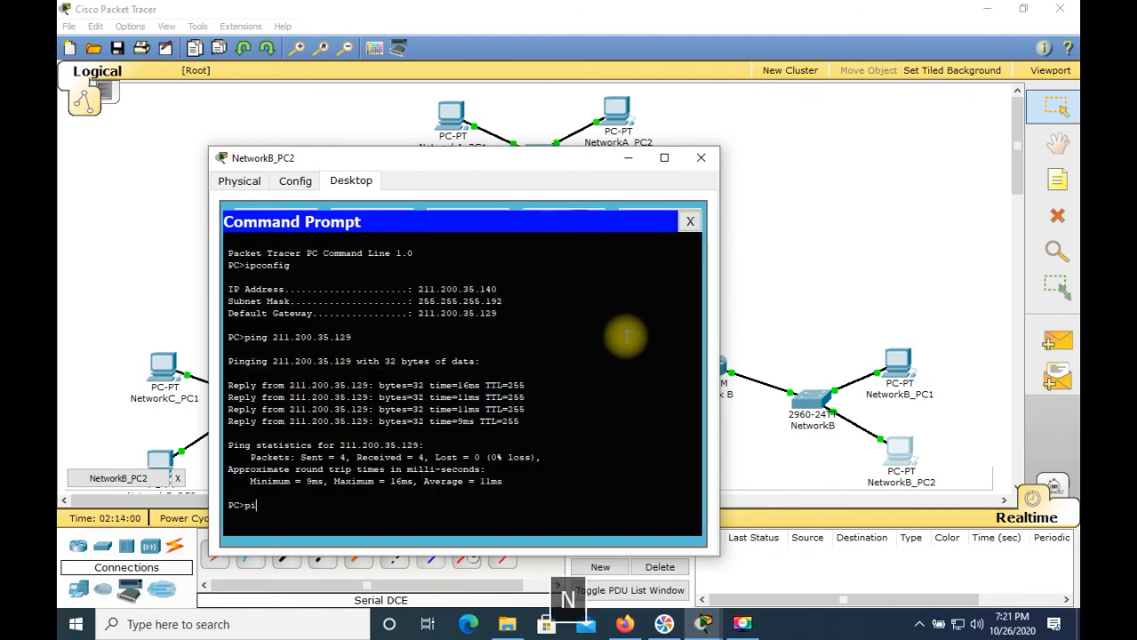
pyautogui.write('ng 211')
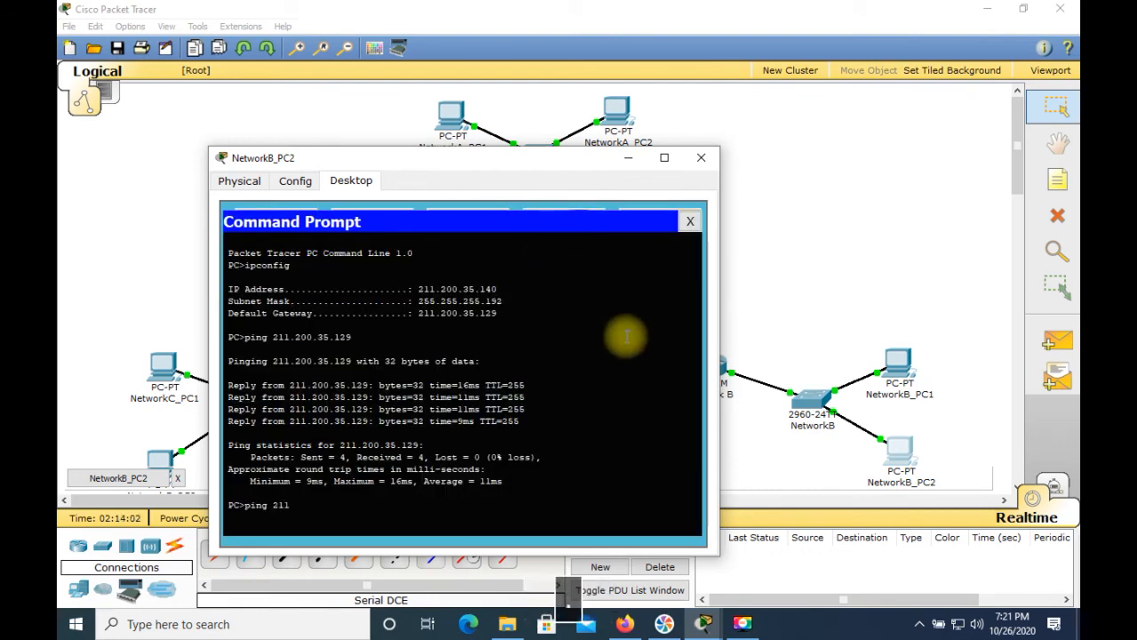
pyautogui.write('.200.35.1')
pyautogui.press('Return')
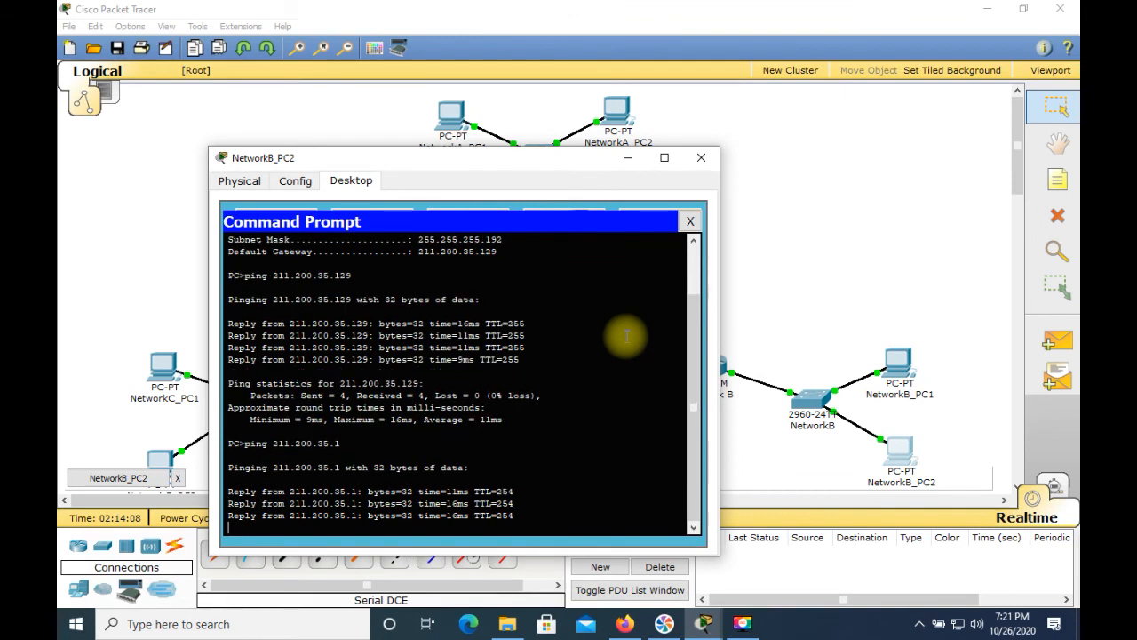
# Step: Ping 211.200.35.11 from NetworkB_PC2 by editing the previous command, then close the PC window
pyautogui.press('Up')
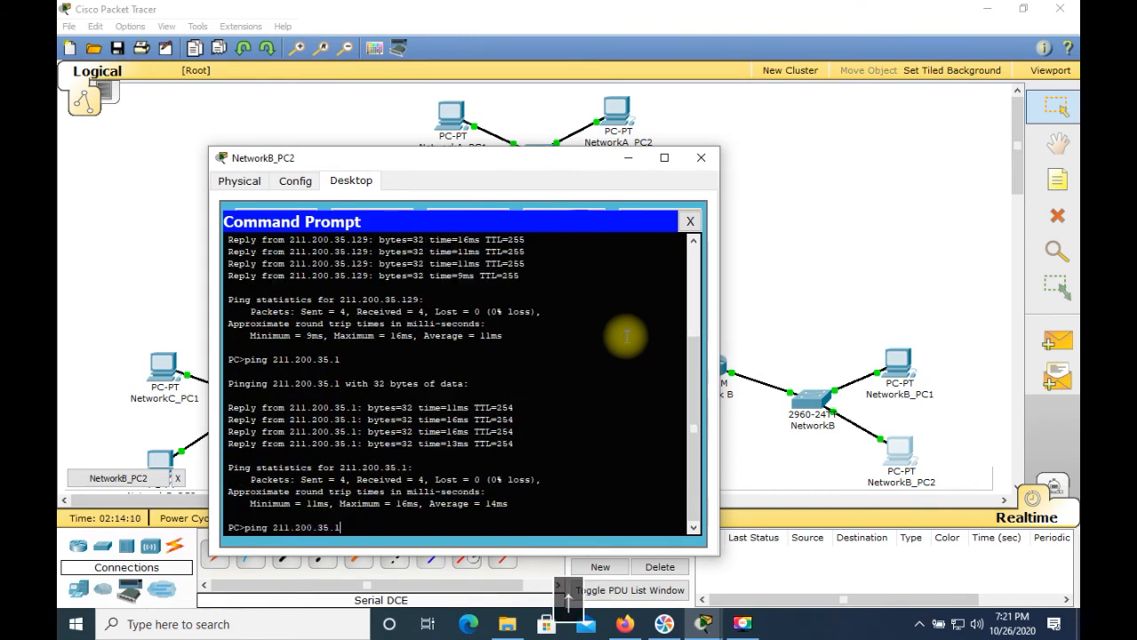
pyautogui.press('BackSpace')
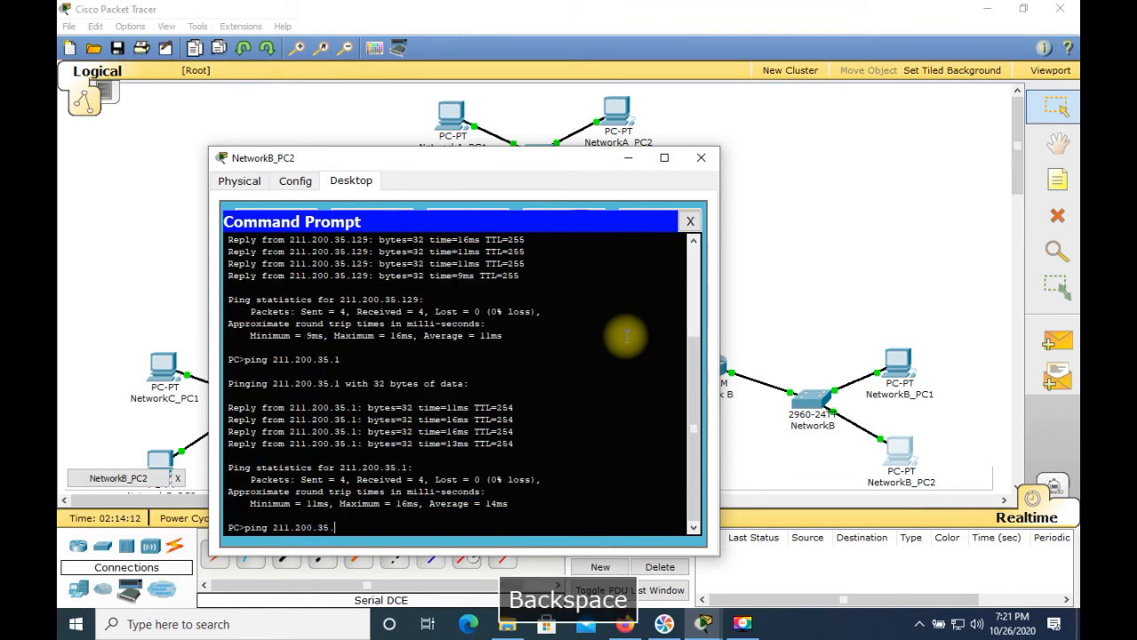
pyautogui.write('11')
pyautogui.press('Return')
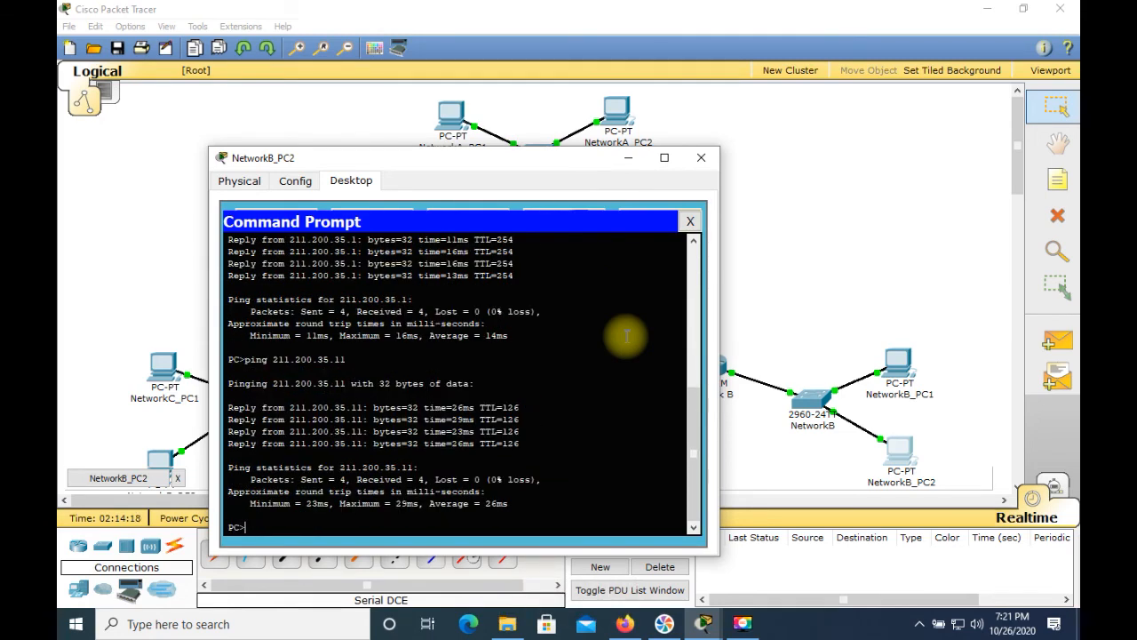
pyautogui.click(698, 159)
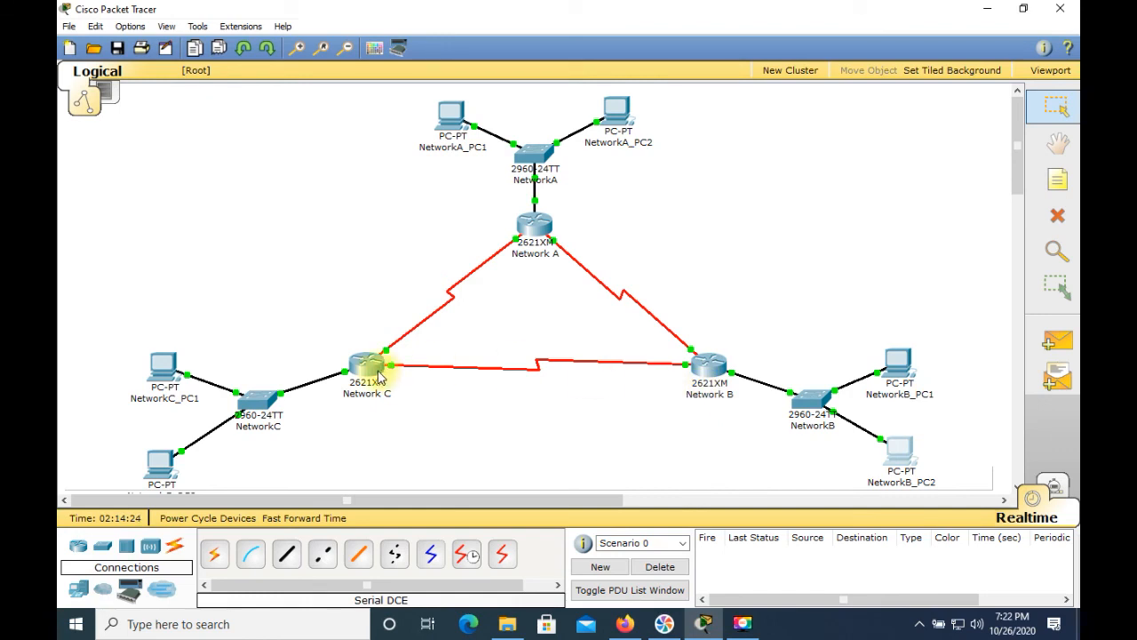
# Step: Save the topology under the new file name IPv4_RIPv2_Version2 as a Packet Tracer network file
pyautogui.click(69, 27)
pyautogui.click(127, 118)
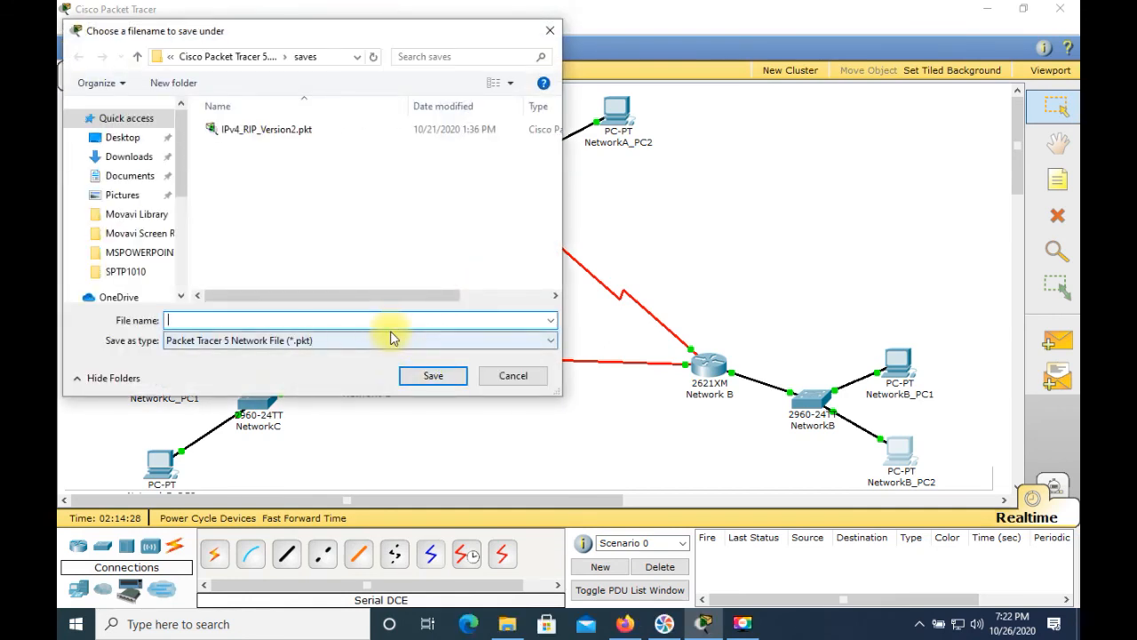
pyautogui.write('IPV4')
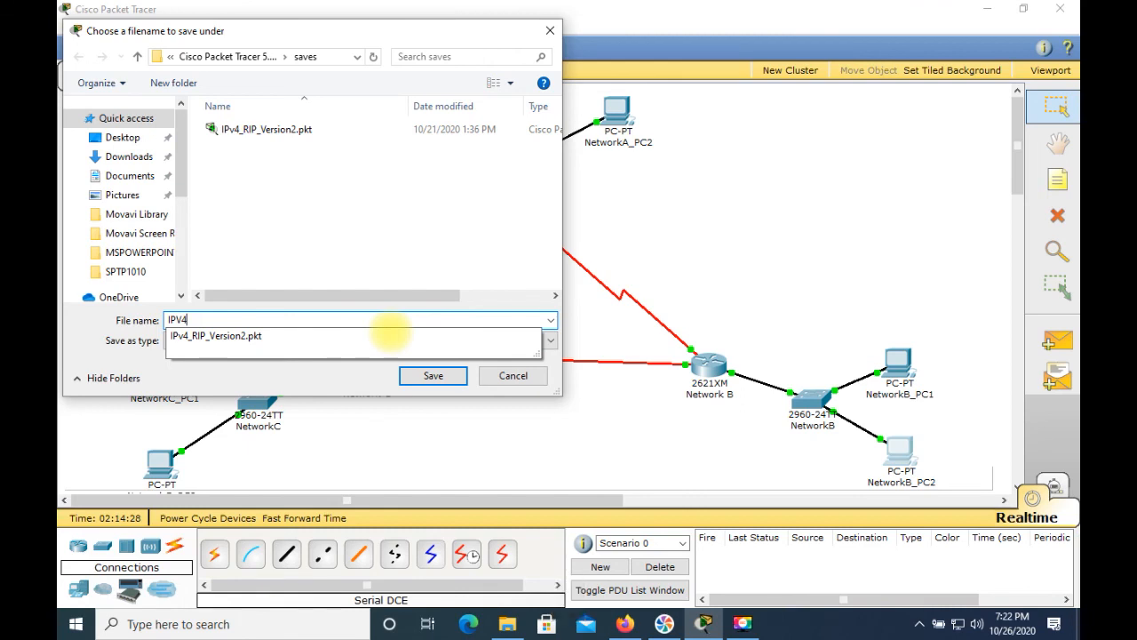
pyautogui.write('R')
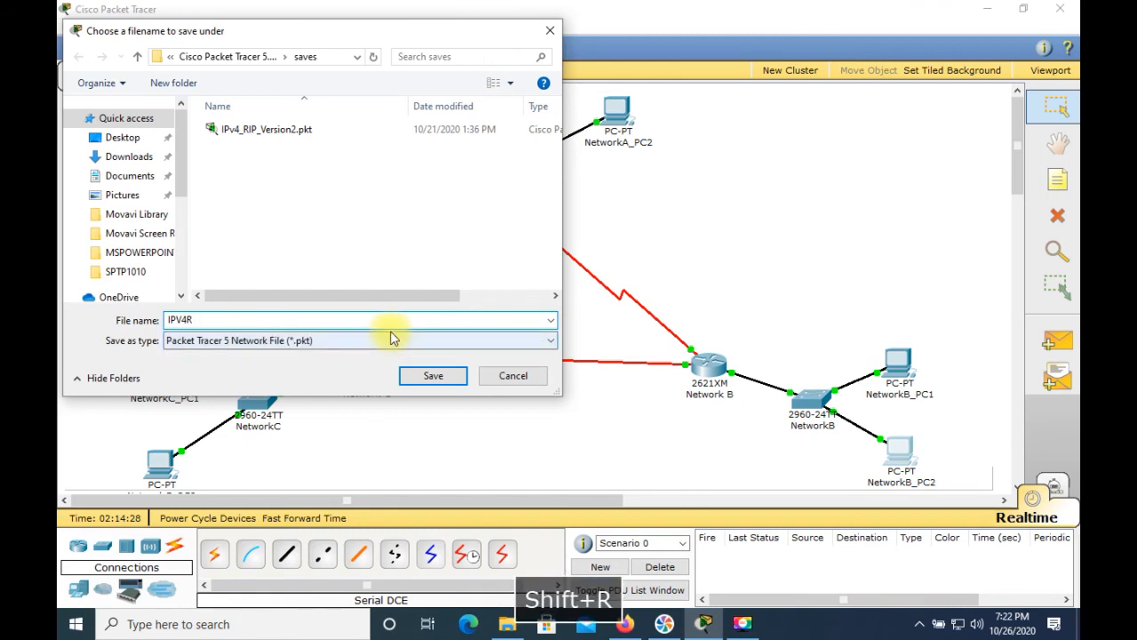
pyautogui.write('IP_')
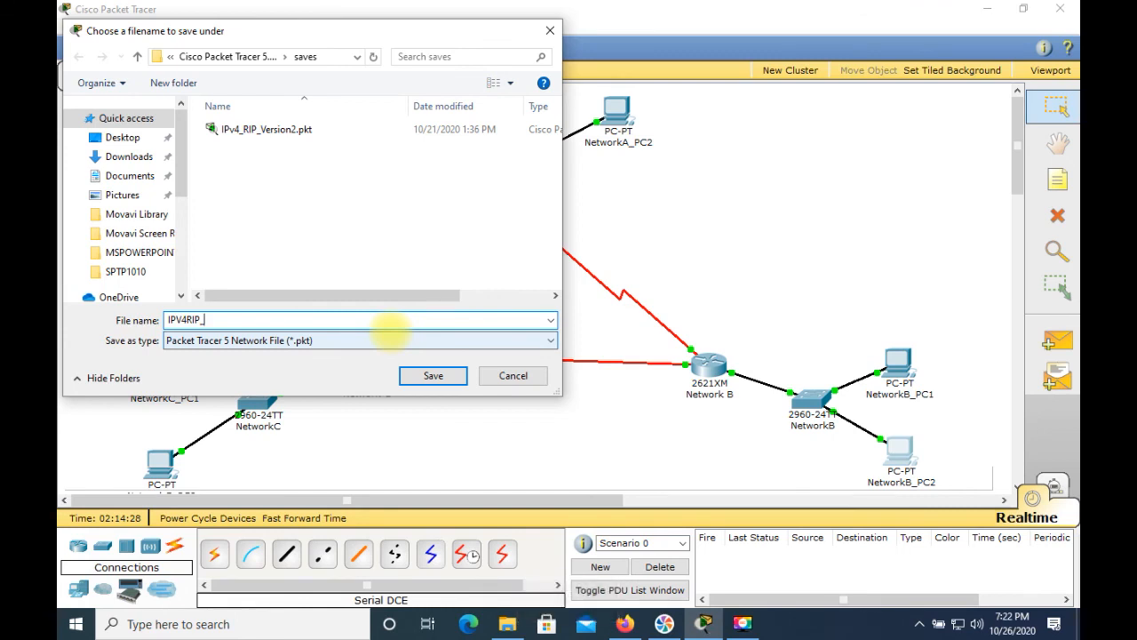
pyautogui.press('BackSpace')
pyautogui.press('BackSpace')
pyautogui.press('BackSpace')
pyautogui.press('BackSpace')
pyautogui.press('BackSpace')
pyautogui.press('BackSpace')
pyautogui.write('v')
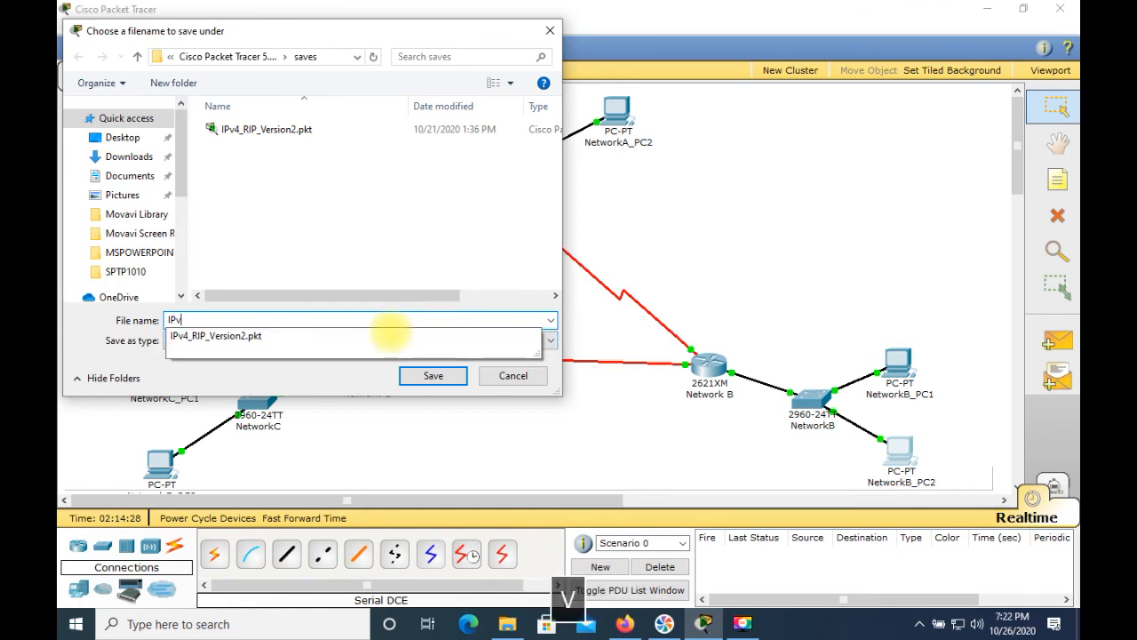
pyautogui.write('4_')
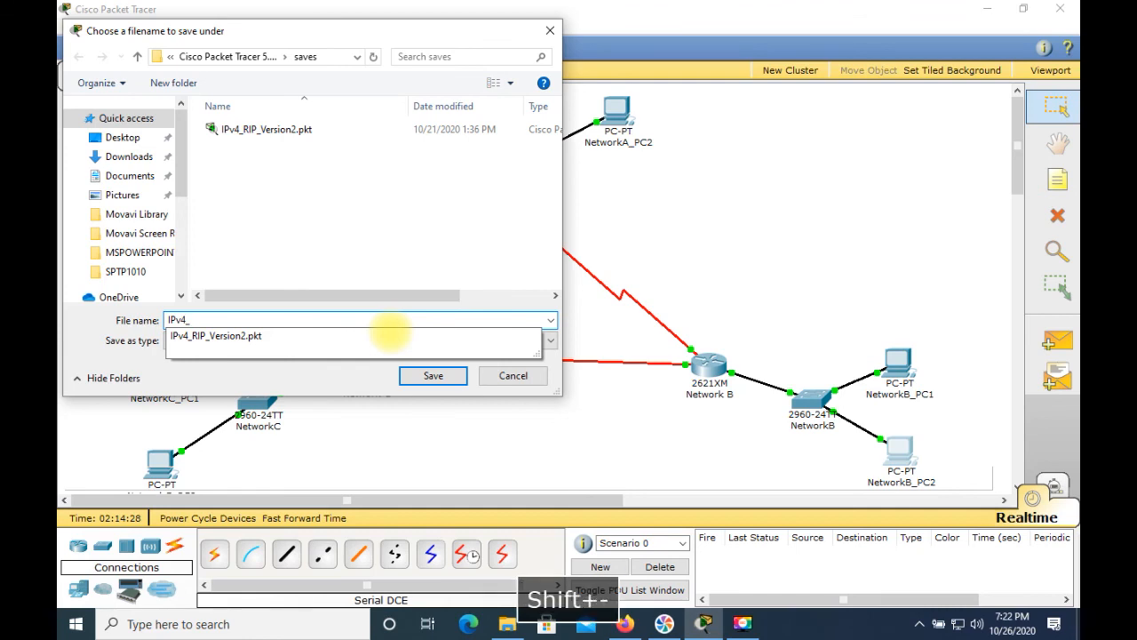
pyautogui.write('RIP')
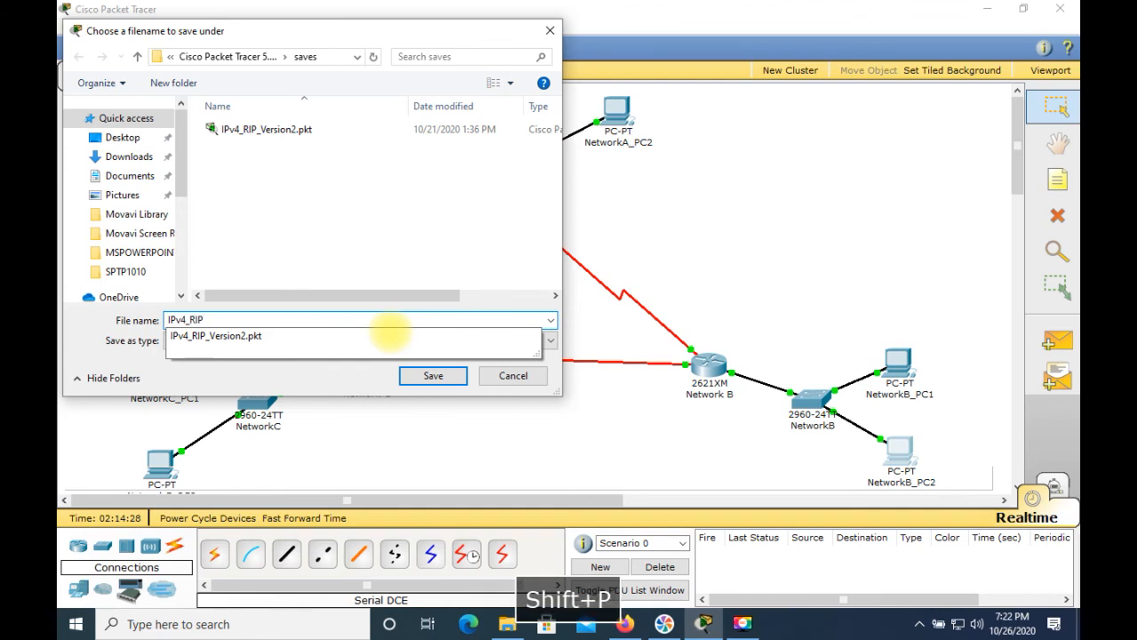
pyautogui.write('v2')
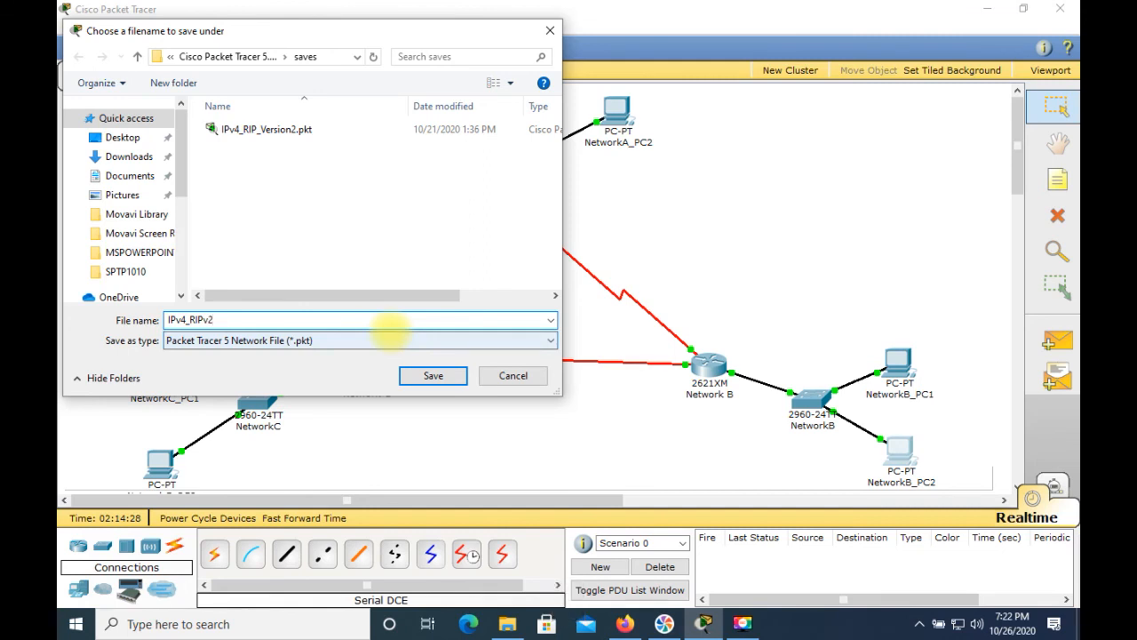
pyautogui.write('_')
pyautogui.write('V')
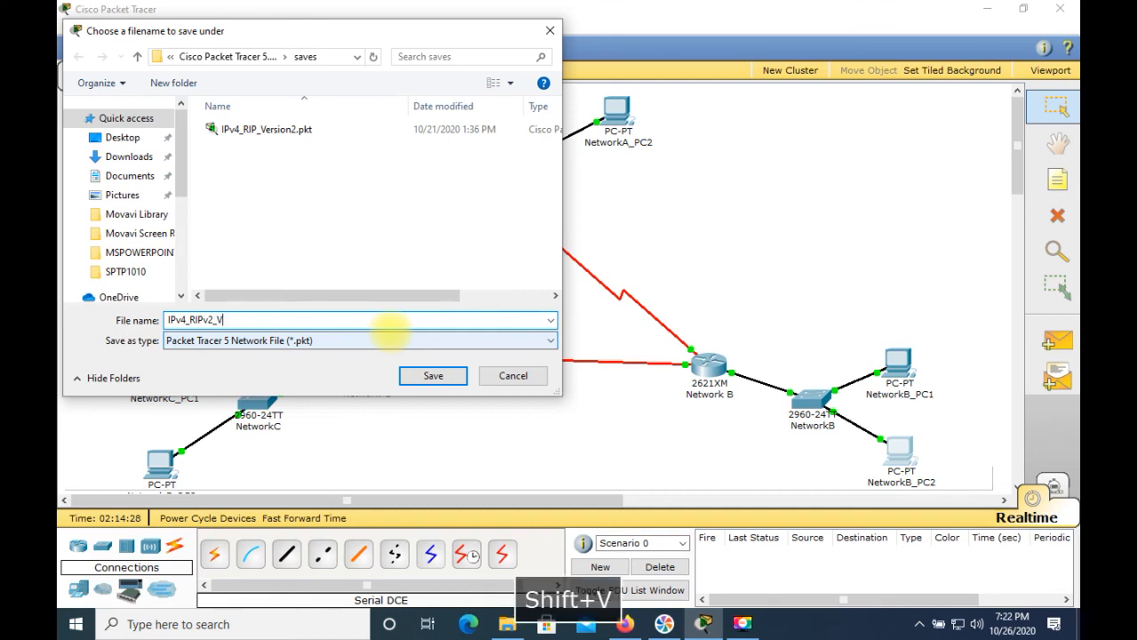
pyautogui.write('ersion2')
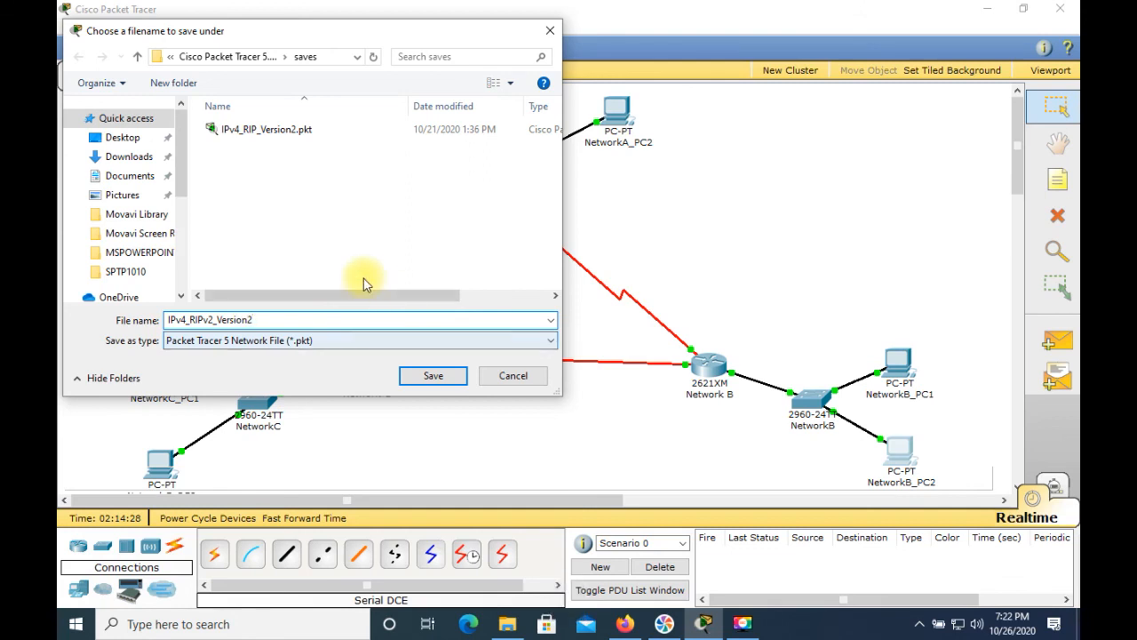
pyautogui.click(416, 376)
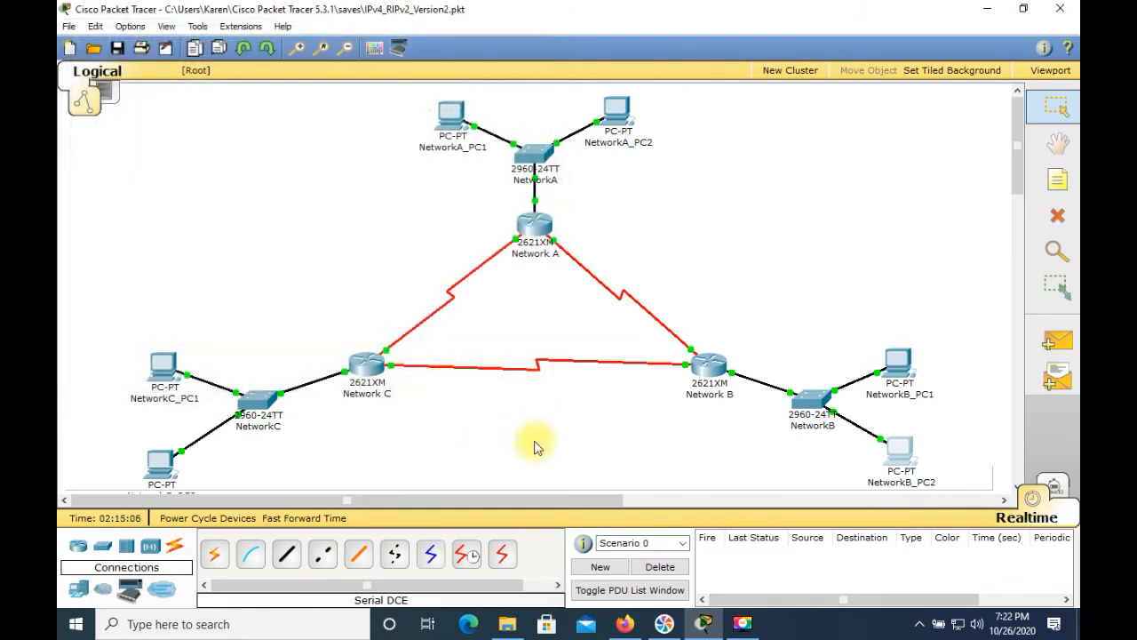